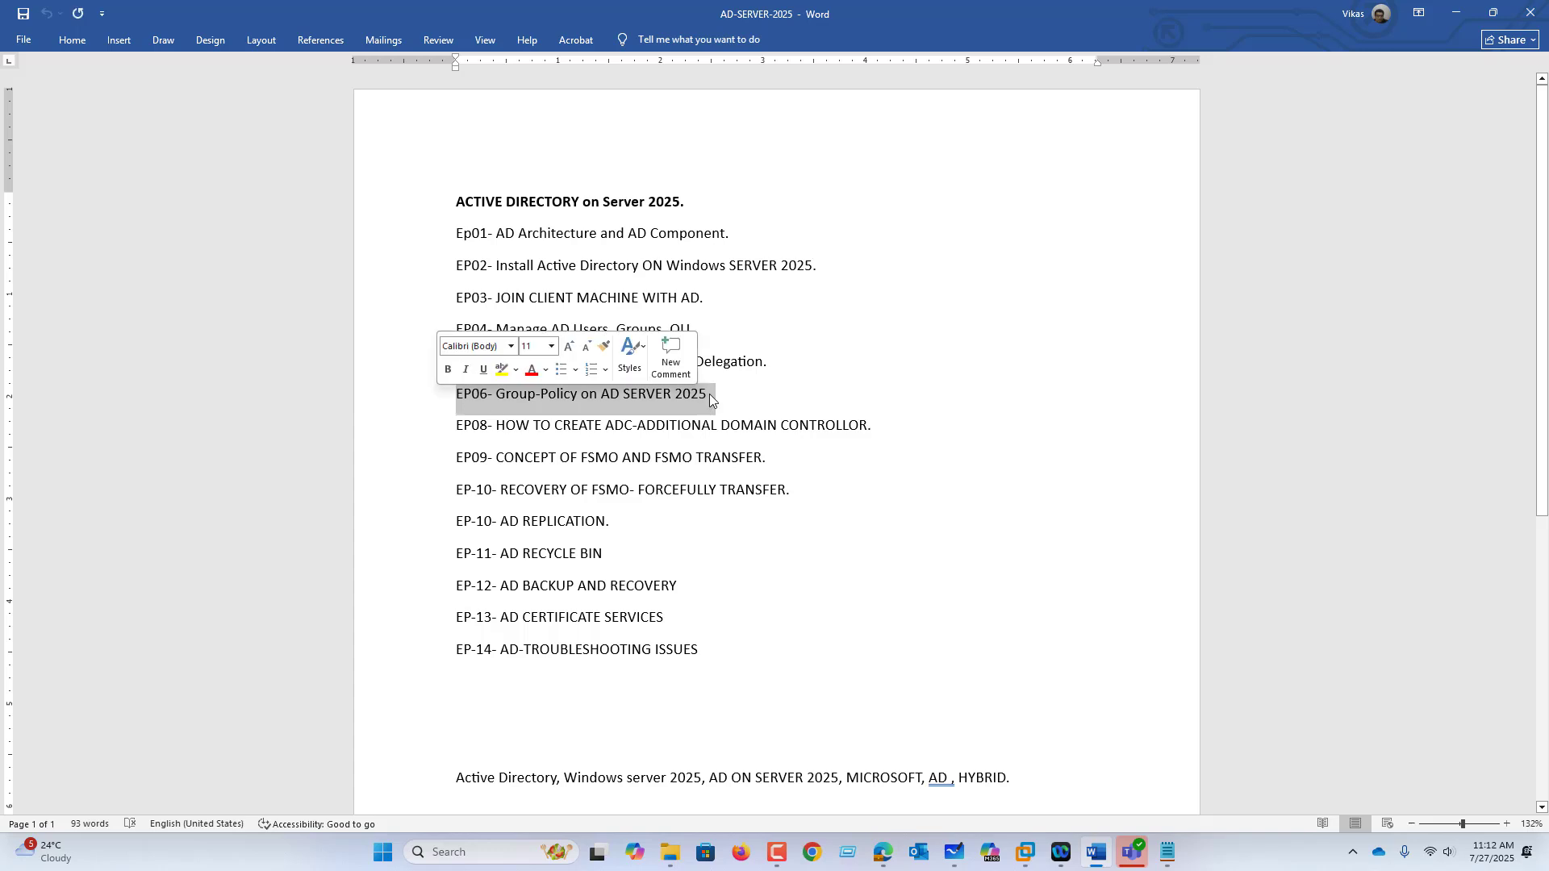
Step: Minimize the Word episode list and bring up ENROLLMENT NO.txt in Notepad
{"action": "left_click", "coordinate": [1460, 16]}
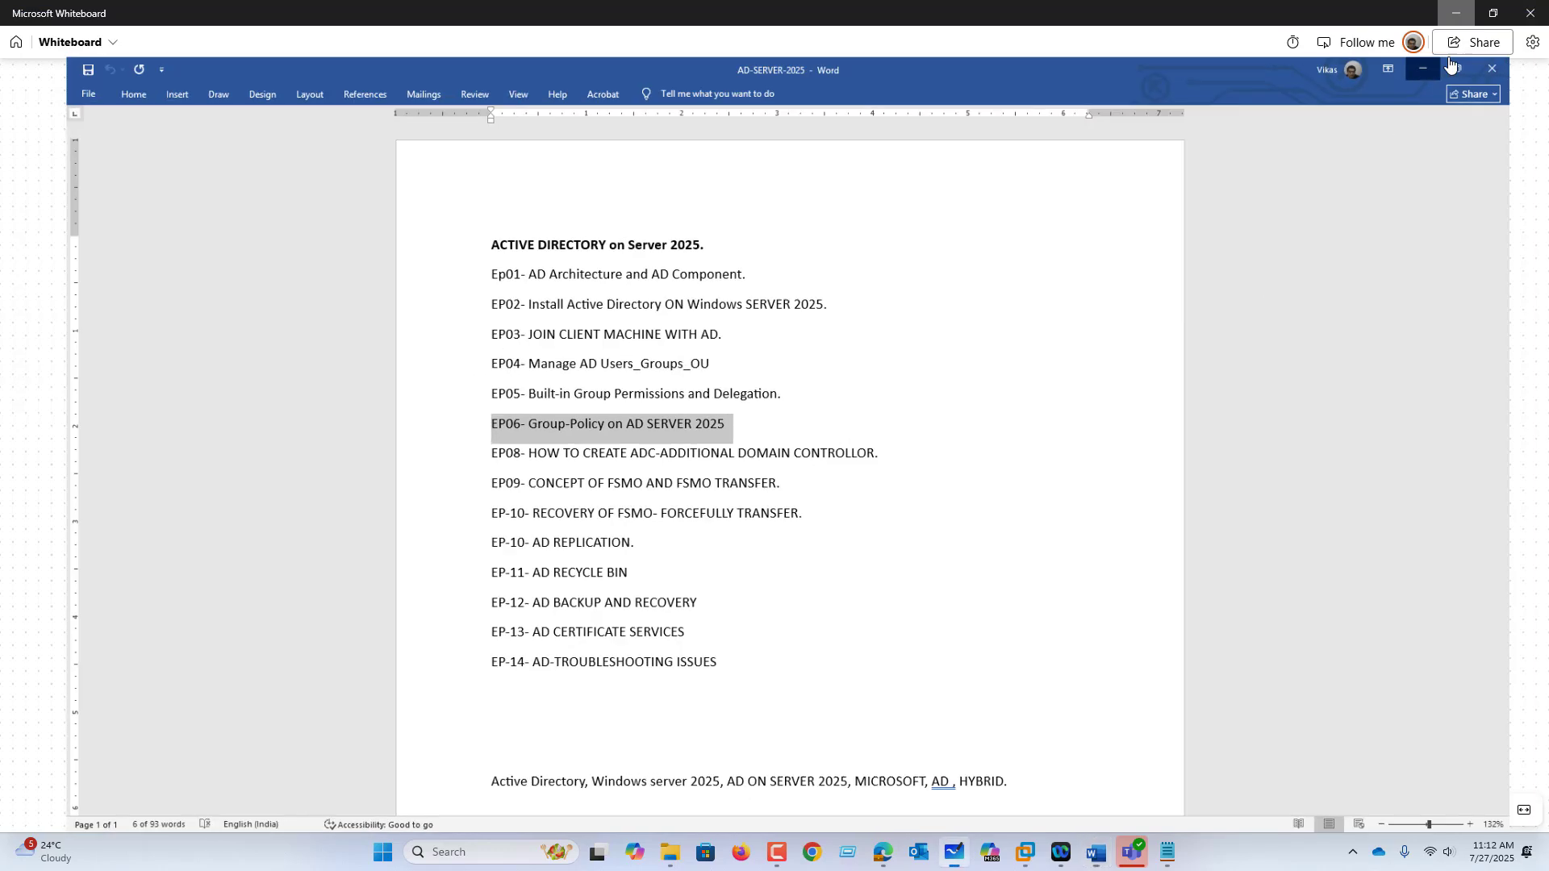
{"action": "left_click", "coordinate": [1166, 854]}
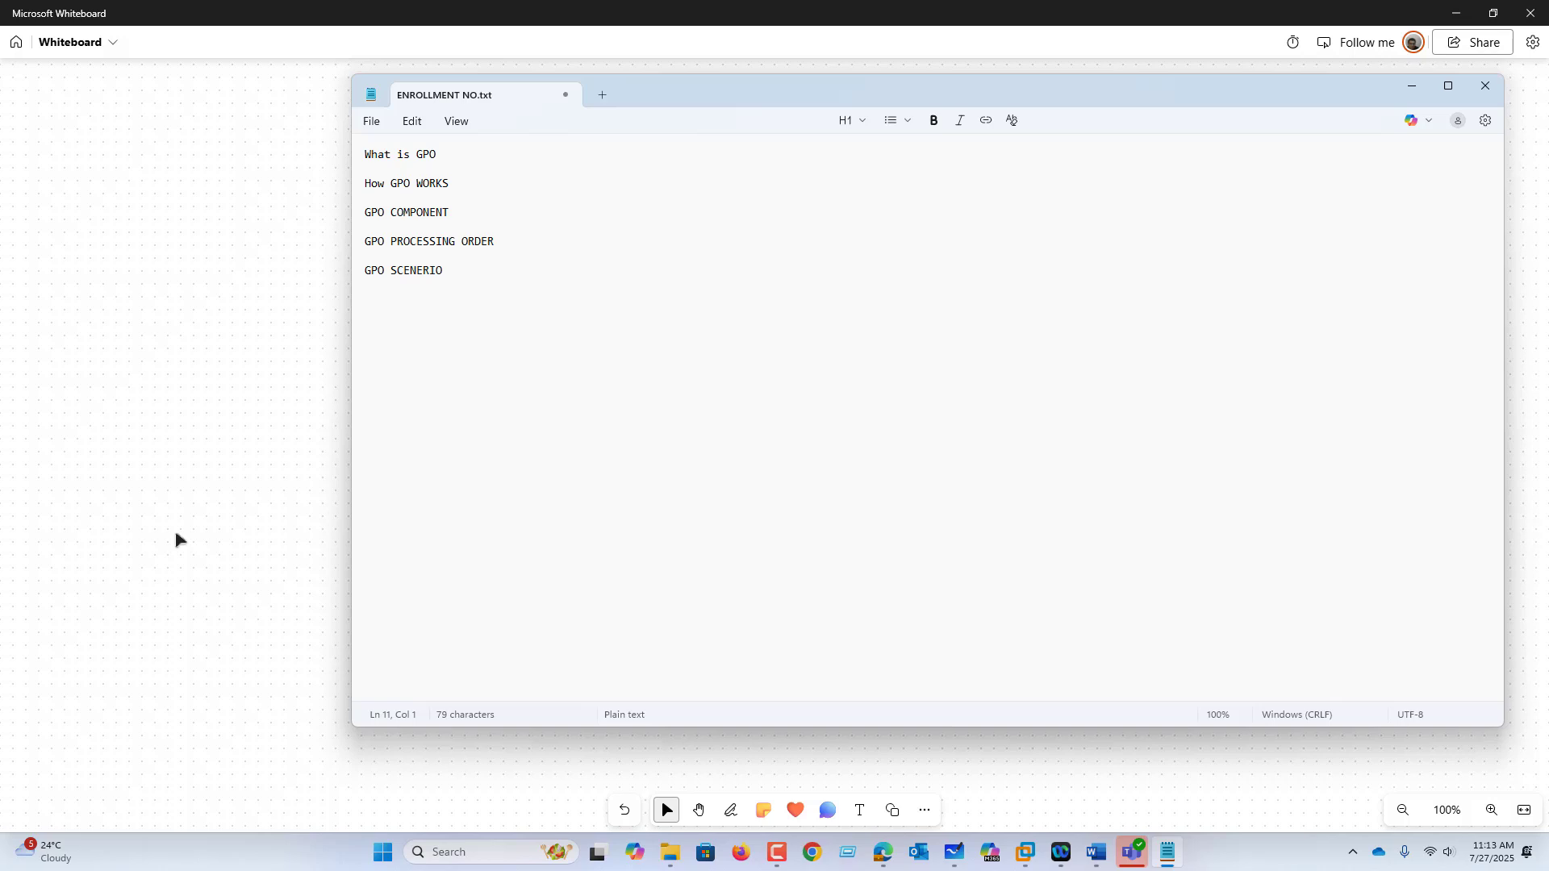
Step: Minimize Notepad to reveal the 'EP06- Group-Policy on AD SERVER 2025' whiteboard
{"action": "left_click", "coordinate": [201, 529]}
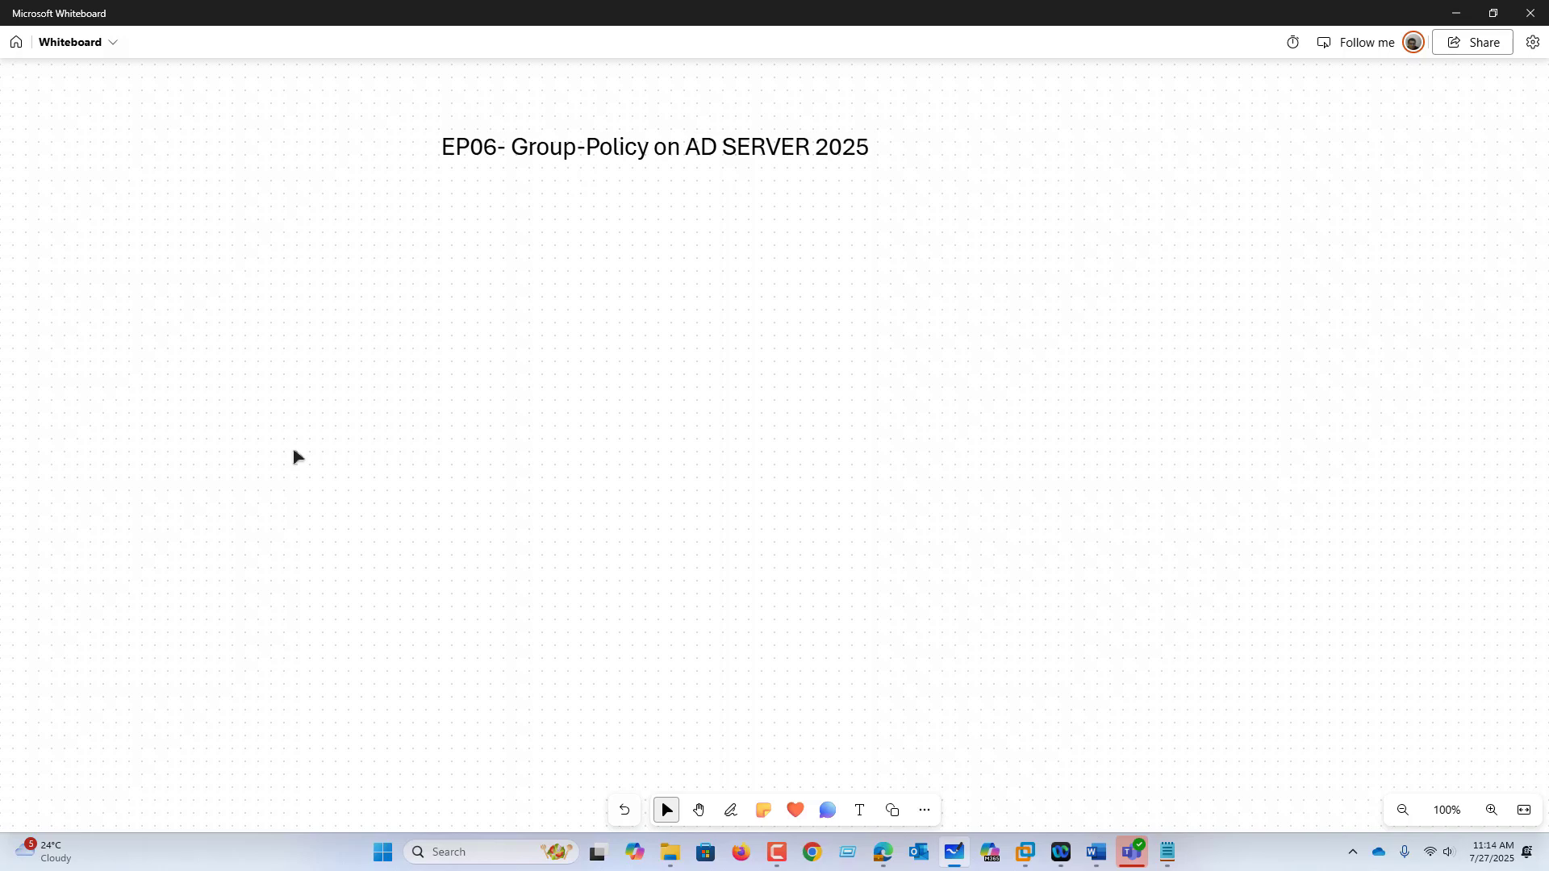
Step: With the pen, handwrite '① site' under the title and 'Local' above it
{"action": "left_click", "coordinate": [731, 810]}
{"action": "mouse_move", "coordinate": [504, 267]}
{"action": "left_mouse_down"}
{"action": "mouse_move", "coordinate": [547, 272]}
{"action": "mouse_move", "coordinate": [532, 284]}
{"action": "left_mouse_up"}
{"action": "left_click_drag", "start_coordinate": [558, 266], "coordinate": [559, 284]}
{"action": "mouse_move", "coordinate": [557, 252]}
{"action": "left_mouse_down"}
{"action": "mouse_move", "coordinate": [581, 282]}
{"action": "mouse_move", "coordinate": [591, 253]}
{"action": "left_mouse_up"}
{"action": "left_click_drag", "start_coordinate": [591, 265], "coordinate": [611, 275]}
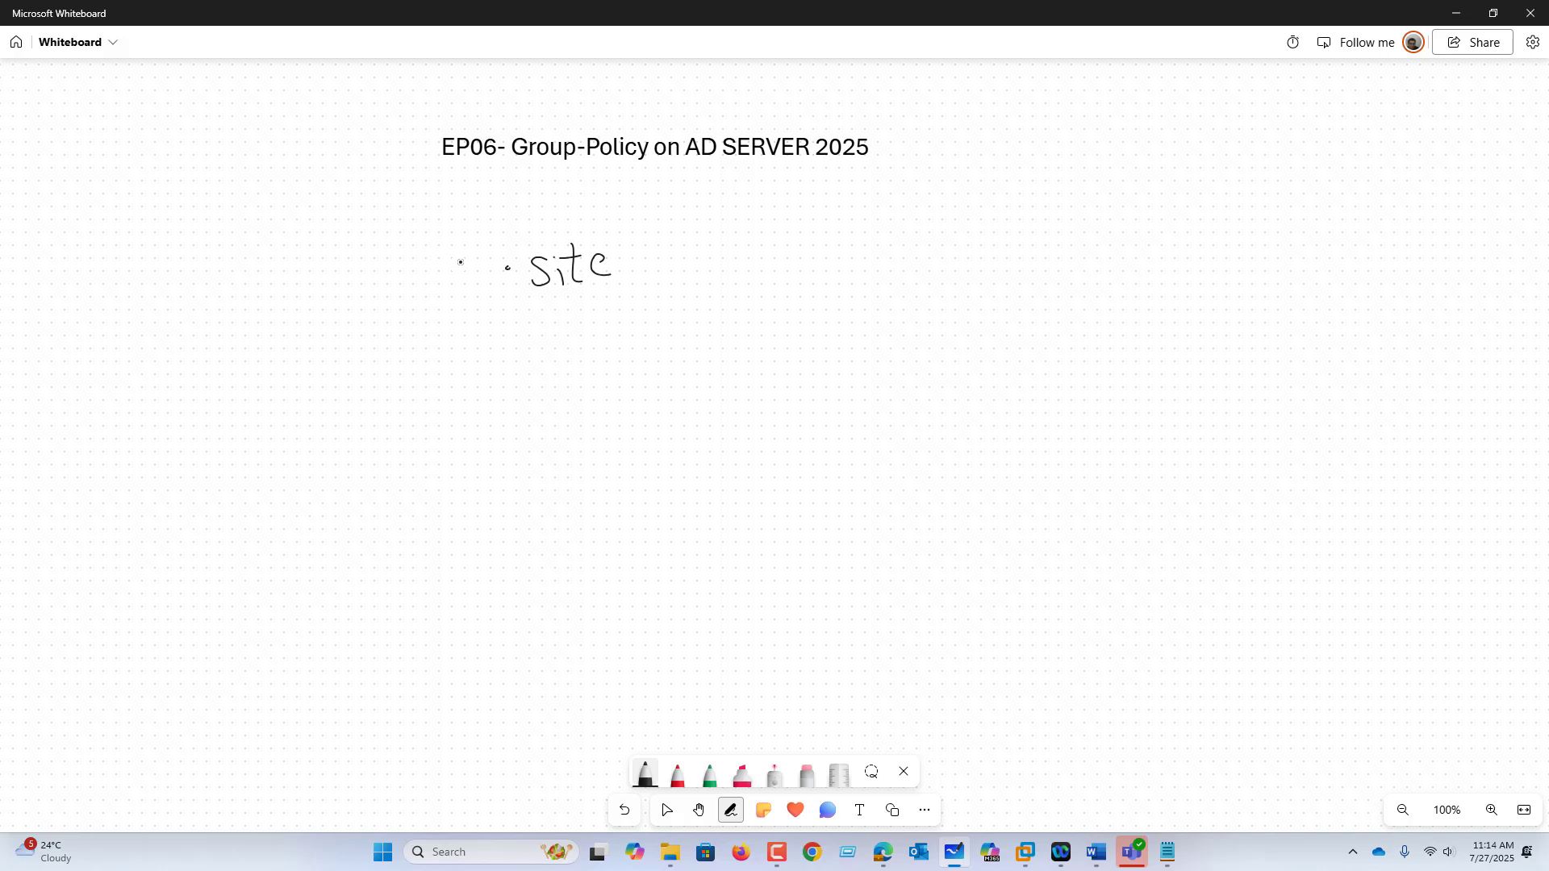
{"action": "left_click_drag", "start_coordinate": [460, 258], "coordinate": [460, 289]}
{"action": "left_click_drag", "start_coordinate": [453, 250], "coordinate": [468, 248]}
{"action": "left_click_drag", "start_coordinate": [522, 187], "coordinate": [538, 218]}
{"action": "left_click_drag", "start_coordinate": [561, 199], "coordinate": [562, 202]}
{"action": "mouse_move", "coordinate": [581, 187]}
{"action": "left_mouse_down"}
{"action": "mouse_move", "coordinate": [579, 217]}
{"action": "mouse_move", "coordinate": [611, 216]}
{"action": "left_mouse_up"}
{"action": "left_click_drag", "start_coordinate": [614, 183], "coordinate": [621, 217]}
Step: Handwrite '② Domain' and '③ OU' below site
{"action": "left_click_drag", "start_coordinate": [454, 336], "coordinate": [465, 365]}
{"action": "mouse_move", "coordinate": [472, 326]}
{"action": "left_mouse_down"}
{"action": "mouse_move", "coordinate": [481, 373]}
{"action": "mouse_move", "coordinate": [494, 335]}
{"action": "left_mouse_up"}
{"action": "left_click_drag", "start_coordinate": [548, 329], "coordinate": [550, 360]}
{"action": "mouse_move", "coordinate": [539, 326]}
{"action": "left_mouse_down"}
{"action": "mouse_move", "coordinate": [564, 328]}
{"action": "mouse_move", "coordinate": [548, 360]}
{"action": "left_mouse_up"}
{"action": "mouse_move", "coordinate": [593, 333]}
{"action": "left_mouse_down"}
{"action": "mouse_move", "coordinate": [597, 354]}
{"action": "mouse_move", "coordinate": [644, 353]}
{"action": "left_mouse_up"}
{"action": "left_click_drag", "start_coordinate": [648, 337], "coordinate": [676, 355]}
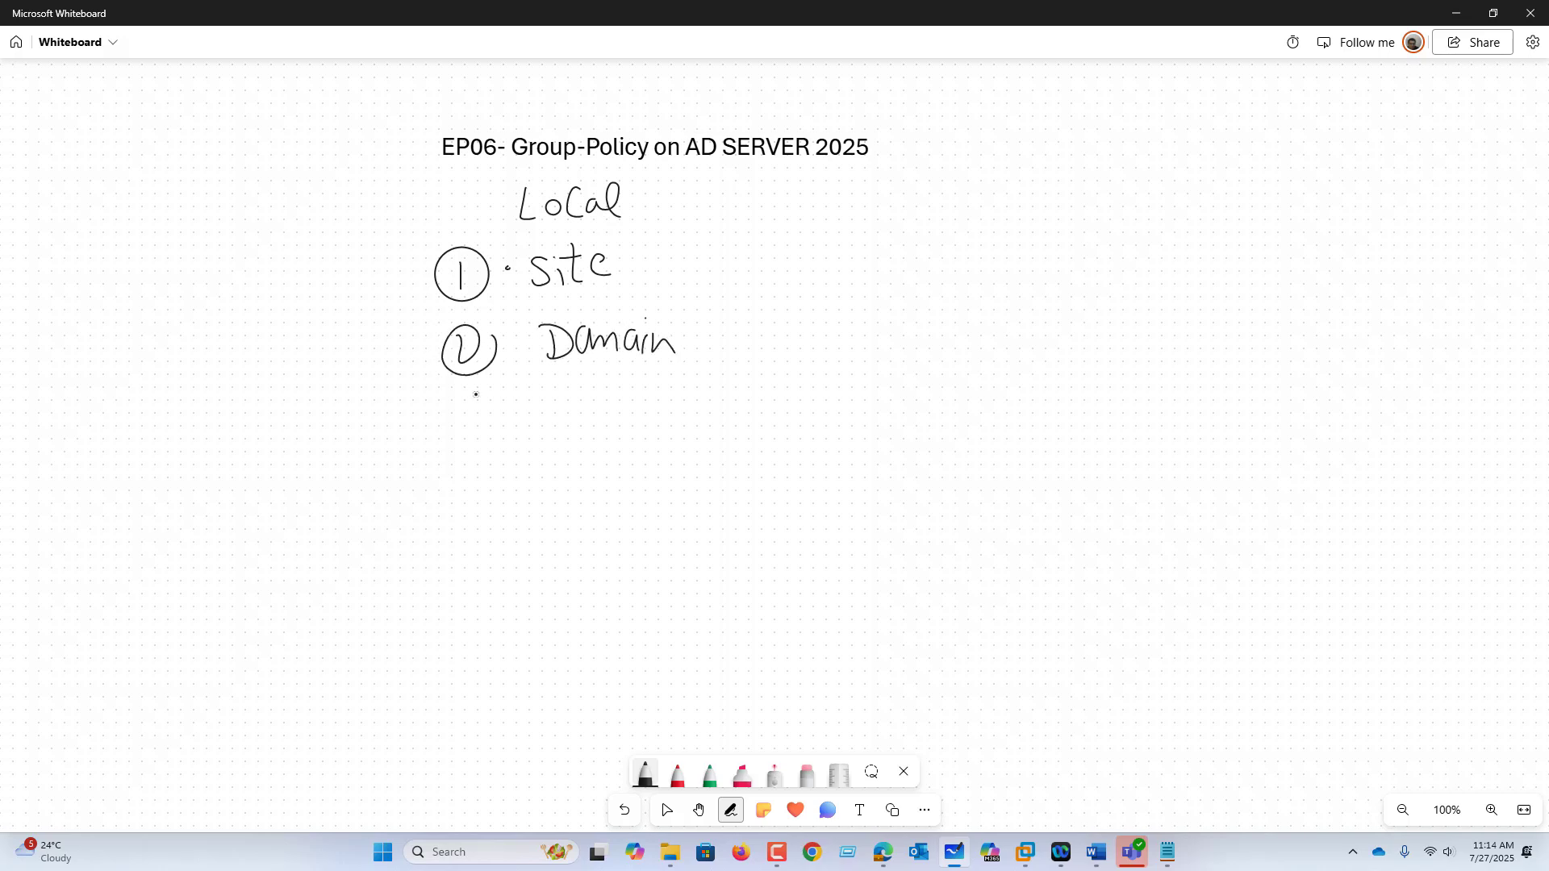
{"action": "left_click_drag", "start_coordinate": [466, 394], "coordinate": [478, 428]}
{"action": "left_click_drag", "start_coordinate": [493, 376], "coordinate": [453, 425]}
{"action": "mouse_move", "coordinate": [493, 377]}
{"action": "left_mouse_down"}
{"action": "mouse_move", "coordinate": [495, 434]}
{"action": "mouse_move", "coordinate": [548, 396]}
{"action": "mouse_move", "coordinate": [598, 394]}
{"action": "left_mouse_up"}
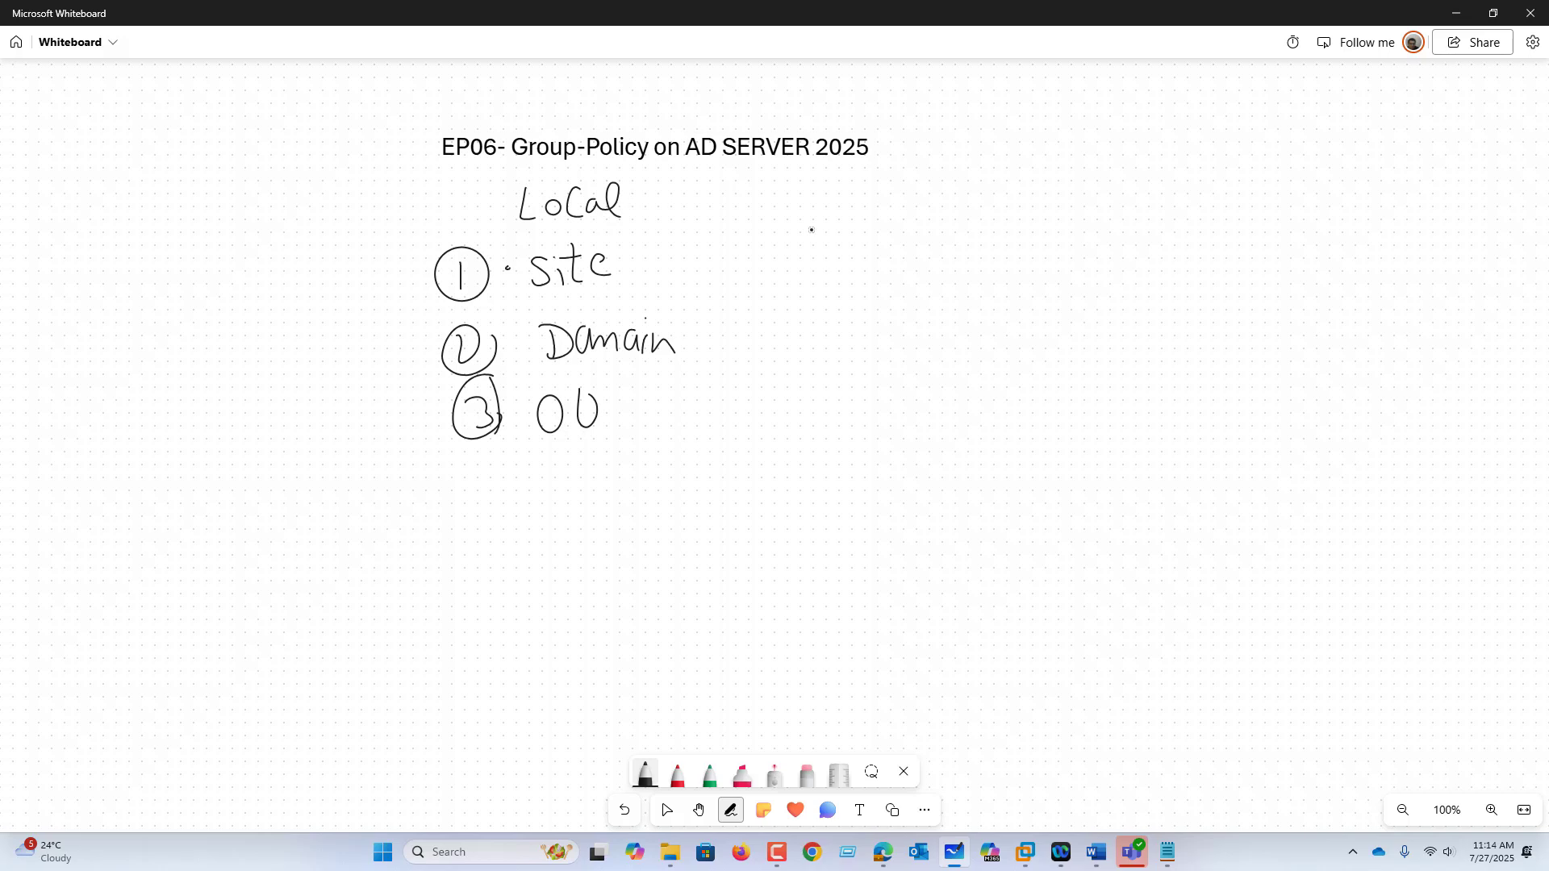
{"action": "key", "text": "super+r"}
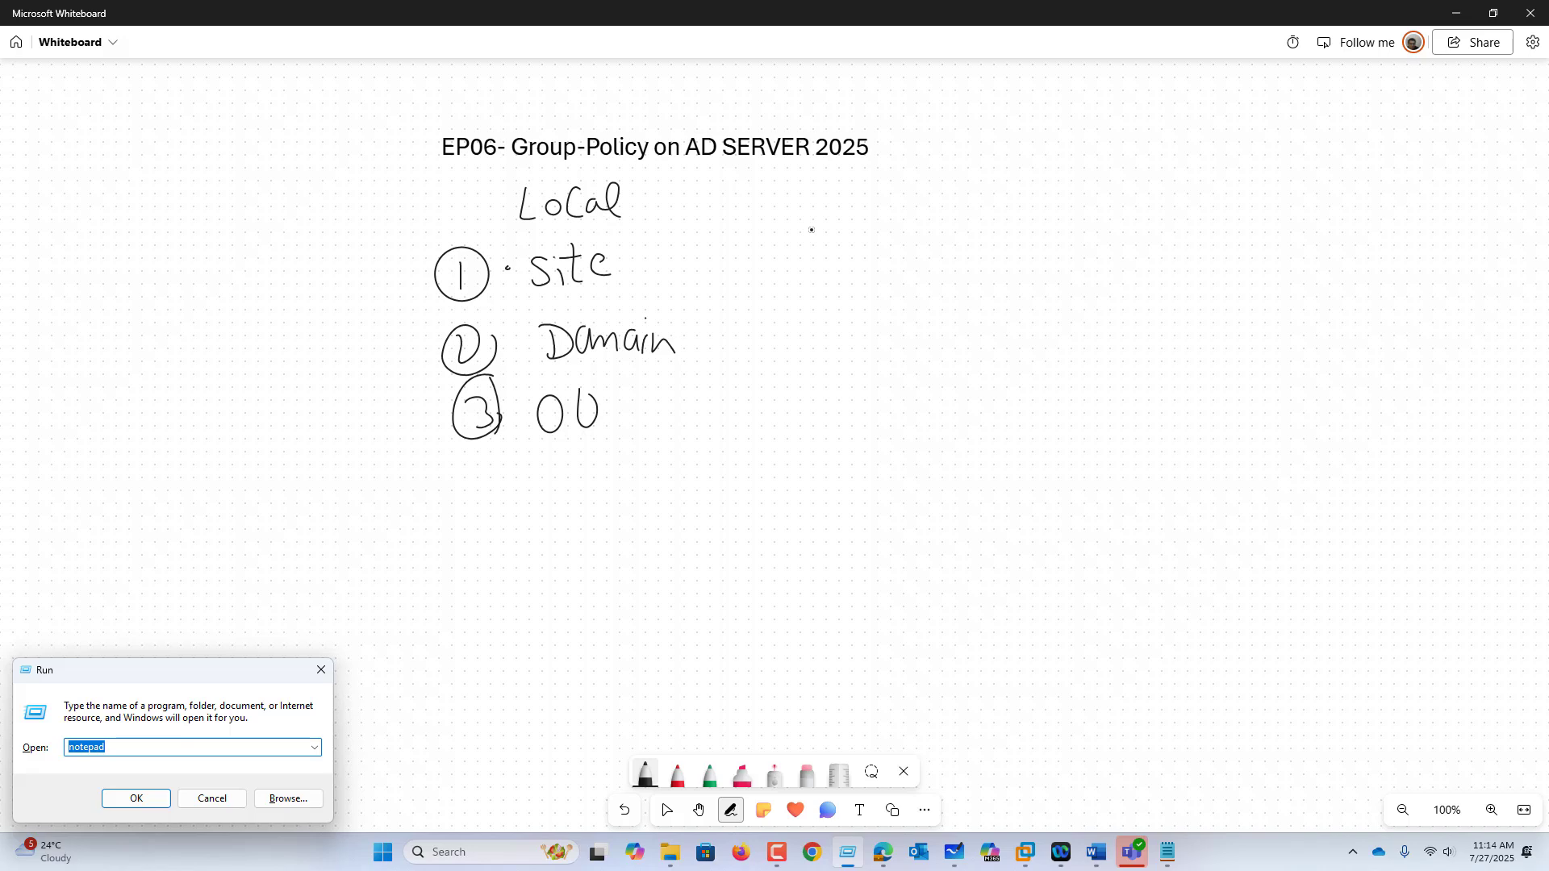
Step: Clear the Run box and run GPEDIT.MSC to open the Local Group Policy Editor
{"action": "type", "text": "DS"}
{"action": "key", "text": "BackSpace"}
{"action": "key", "text": "BackSpace"}
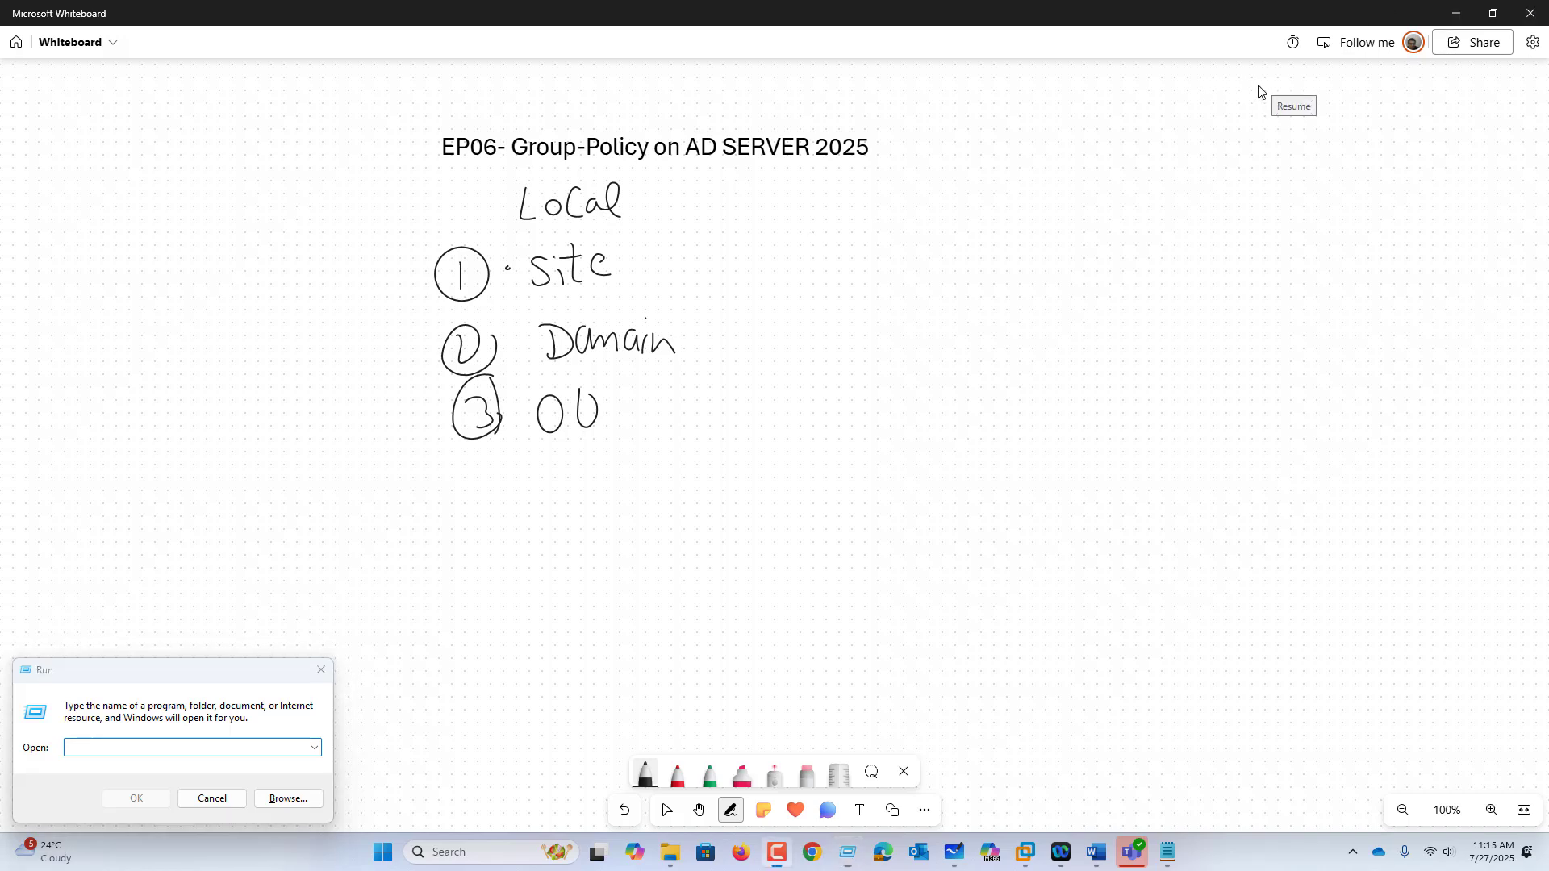
{"action": "left_click", "coordinate": [270, 751]}
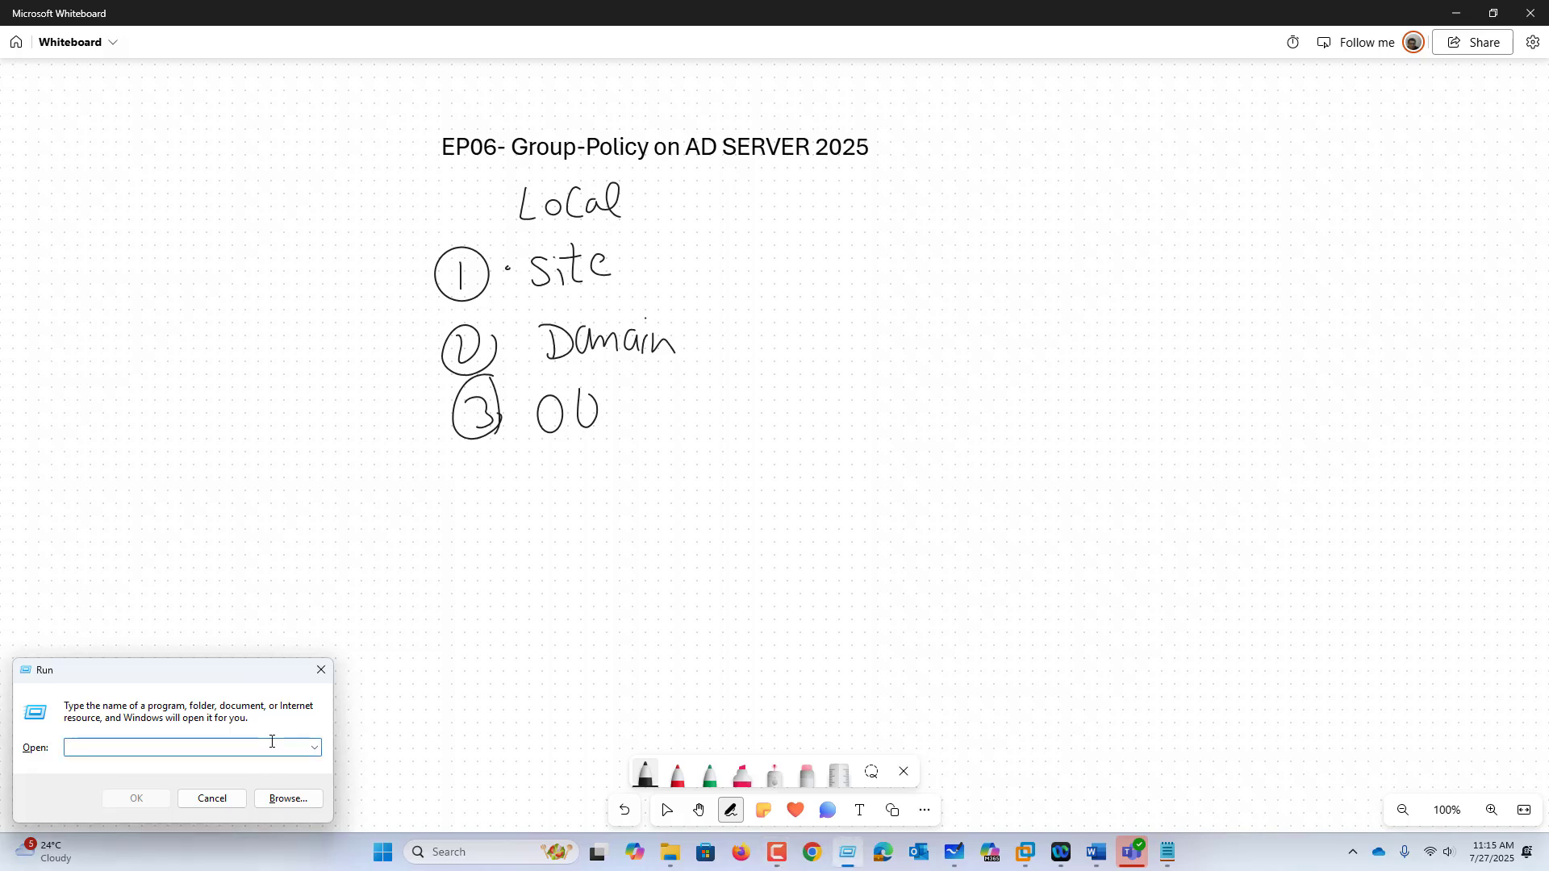
{"action": "type", "text": "GPEDIT.MSC"}
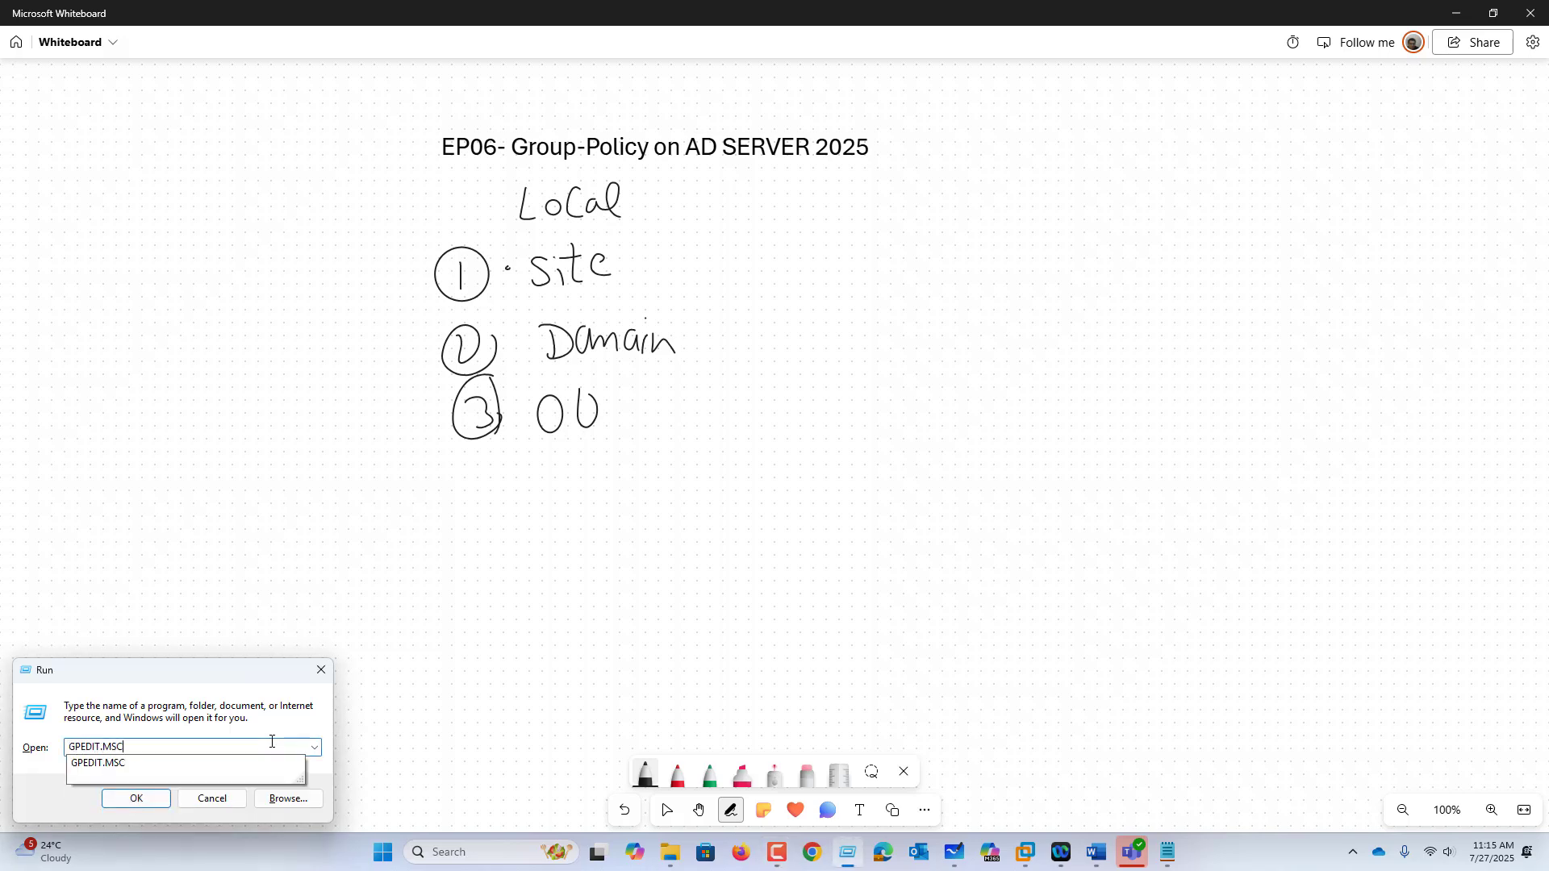
{"action": "key", "text": "Return"}
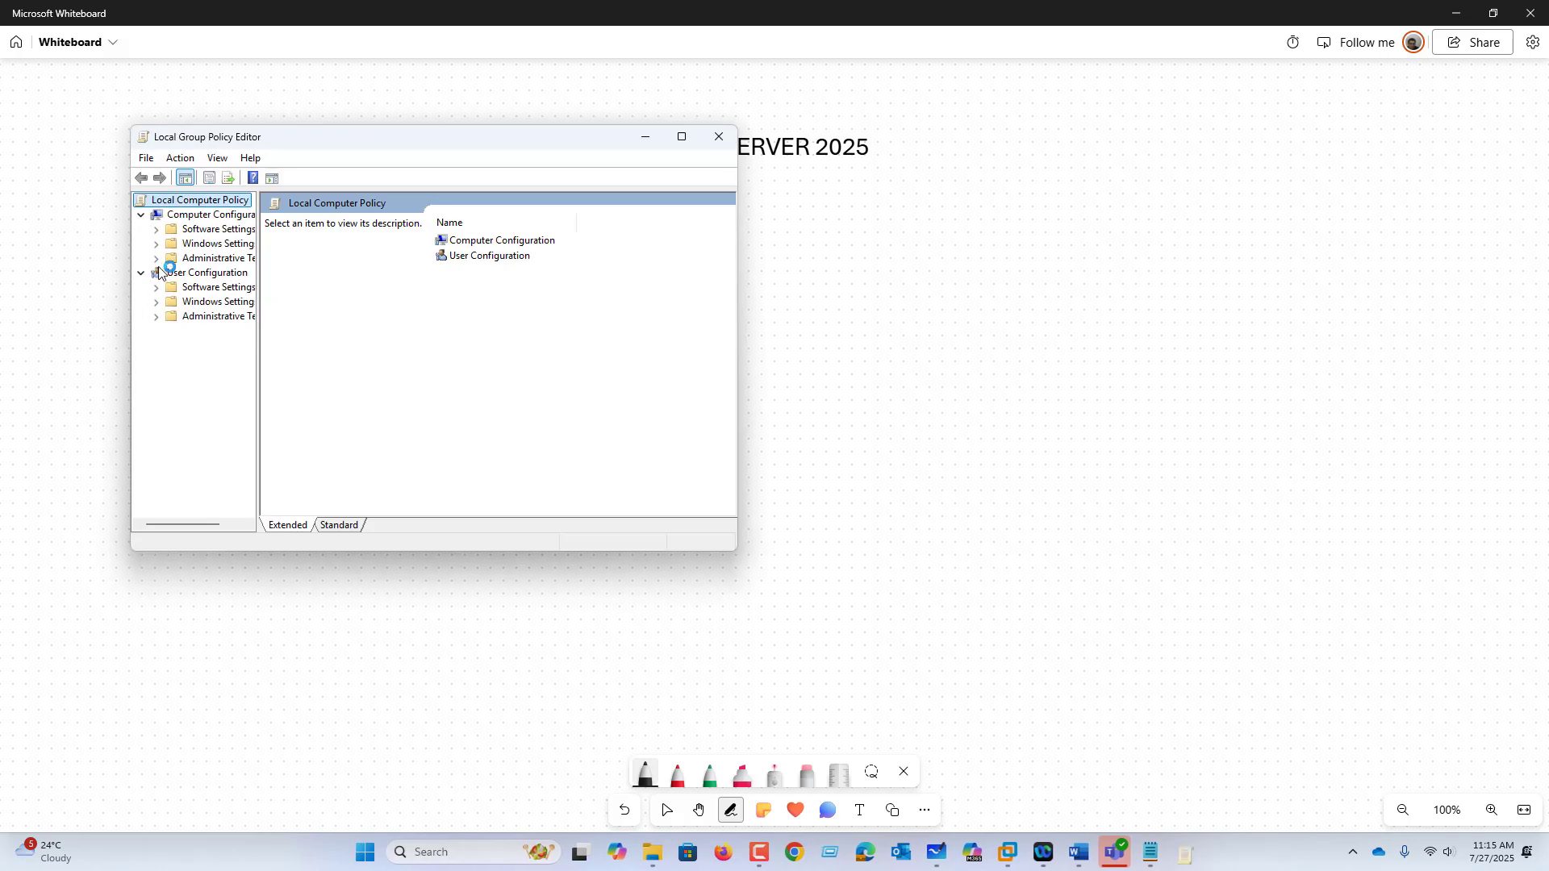
Step: Maximize the Group Policy Editor, widen its tree, view Computer Configuration, then close it
{"action": "double_click", "coordinate": [578, 135]}
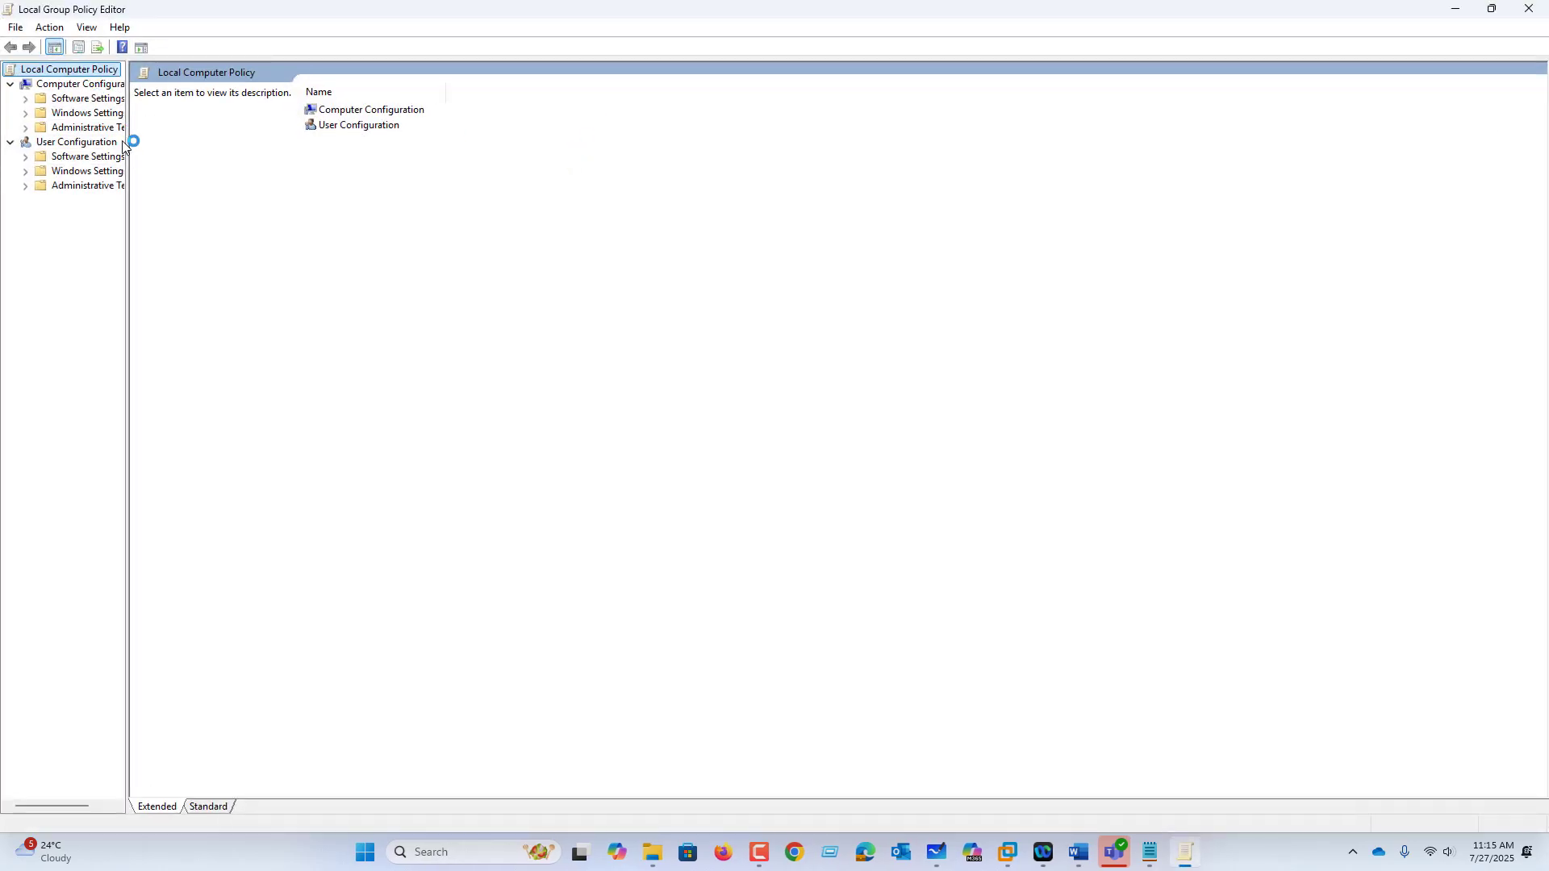
{"action": "left_click_drag", "start_coordinate": [128, 154], "coordinate": [202, 156]}
{"action": "left_click", "coordinate": [70, 85]}
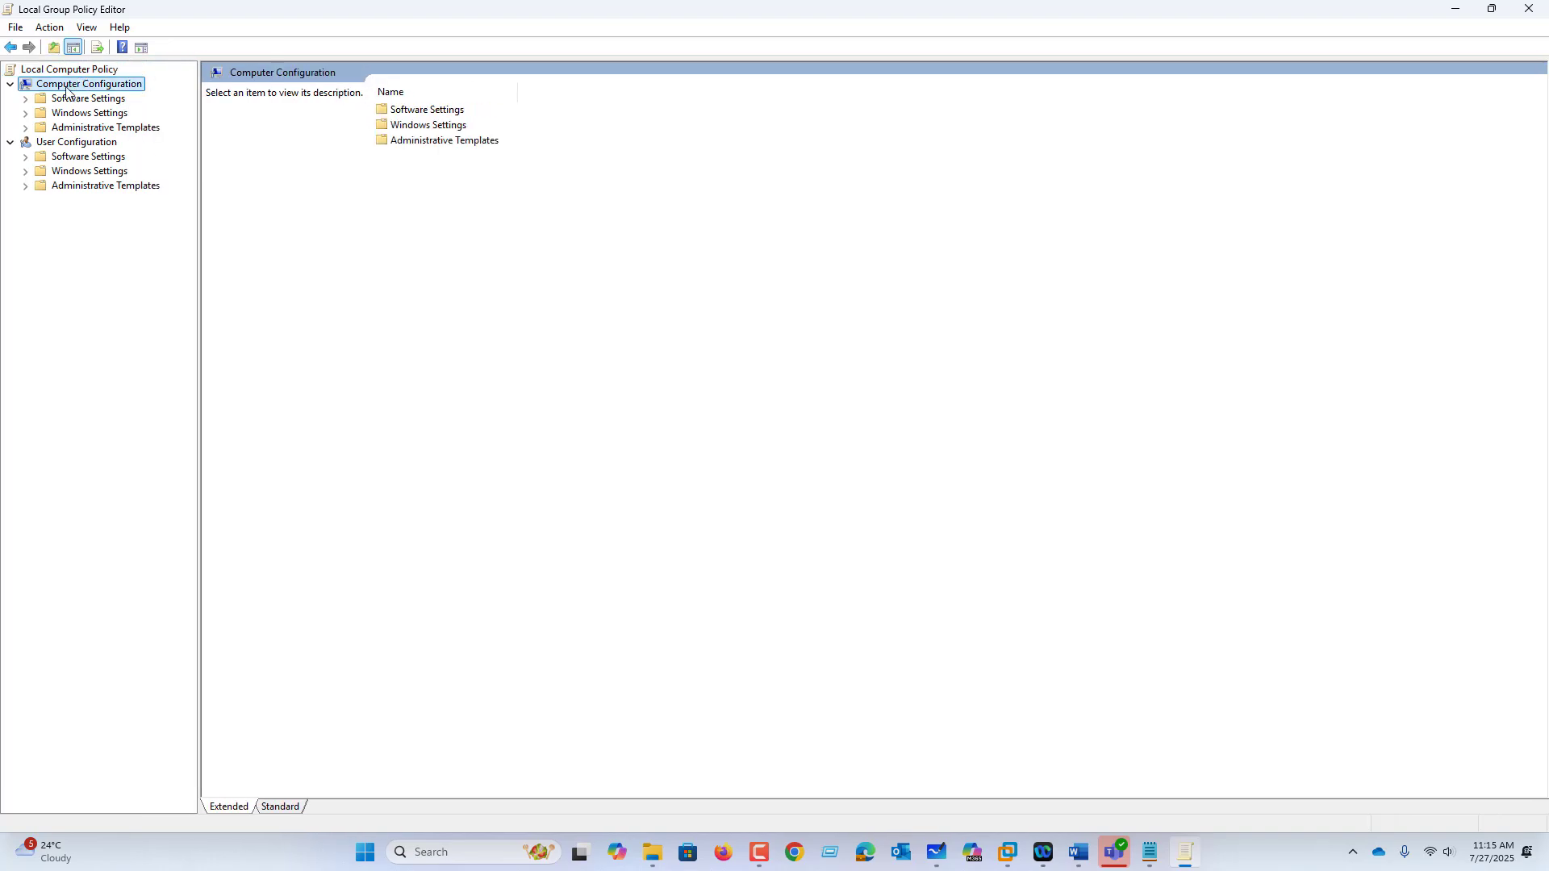
{"action": "left_click", "coordinate": [1530, 8]}
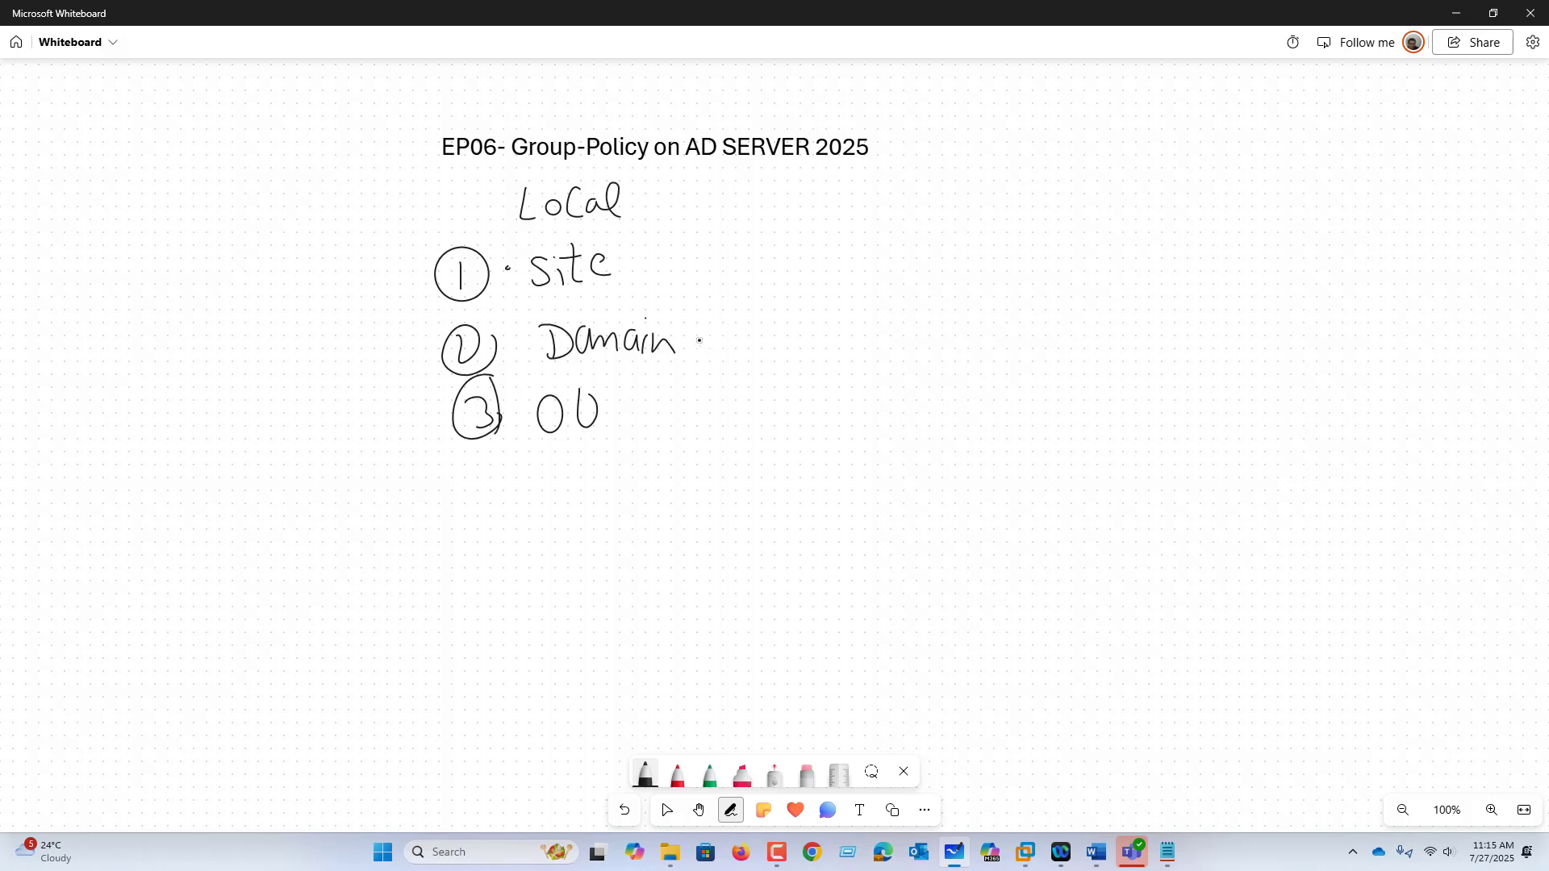
Step: Draw an arrow from Domain to a handwritten 'PWD-Policy' and an arrow after OU
{"action": "left_click_drag", "start_coordinate": [690, 342], "coordinate": [731, 339]}
{"action": "mouse_move", "coordinate": [716, 328]}
{"action": "left_mouse_down"}
{"action": "mouse_move", "coordinate": [740, 337]}
{"action": "mouse_move", "coordinate": [722, 359]}
{"action": "mouse_move", "coordinate": [788, 352]}
{"action": "mouse_move", "coordinate": [790, 337]}
{"action": "left_mouse_up"}
{"action": "mouse_move", "coordinate": [814, 327]}
{"action": "left_mouse_down"}
{"action": "mouse_move", "coordinate": [845, 324]}
{"action": "mouse_move", "coordinate": [842, 344]}
{"action": "left_mouse_up"}
{"action": "left_click_drag", "start_coordinate": [865, 328], "coordinate": [892, 340]}
{"action": "left_click_drag", "start_coordinate": [908, 326], "coordinate": [928, 338]}
{"action": "left_click_drag", "start_coordinate": [936, 327], "coordinate": [978, 325]}
{"action": "left_click_drag", "start_coordinate": [977, 326], "coordinate": [976, 358]}
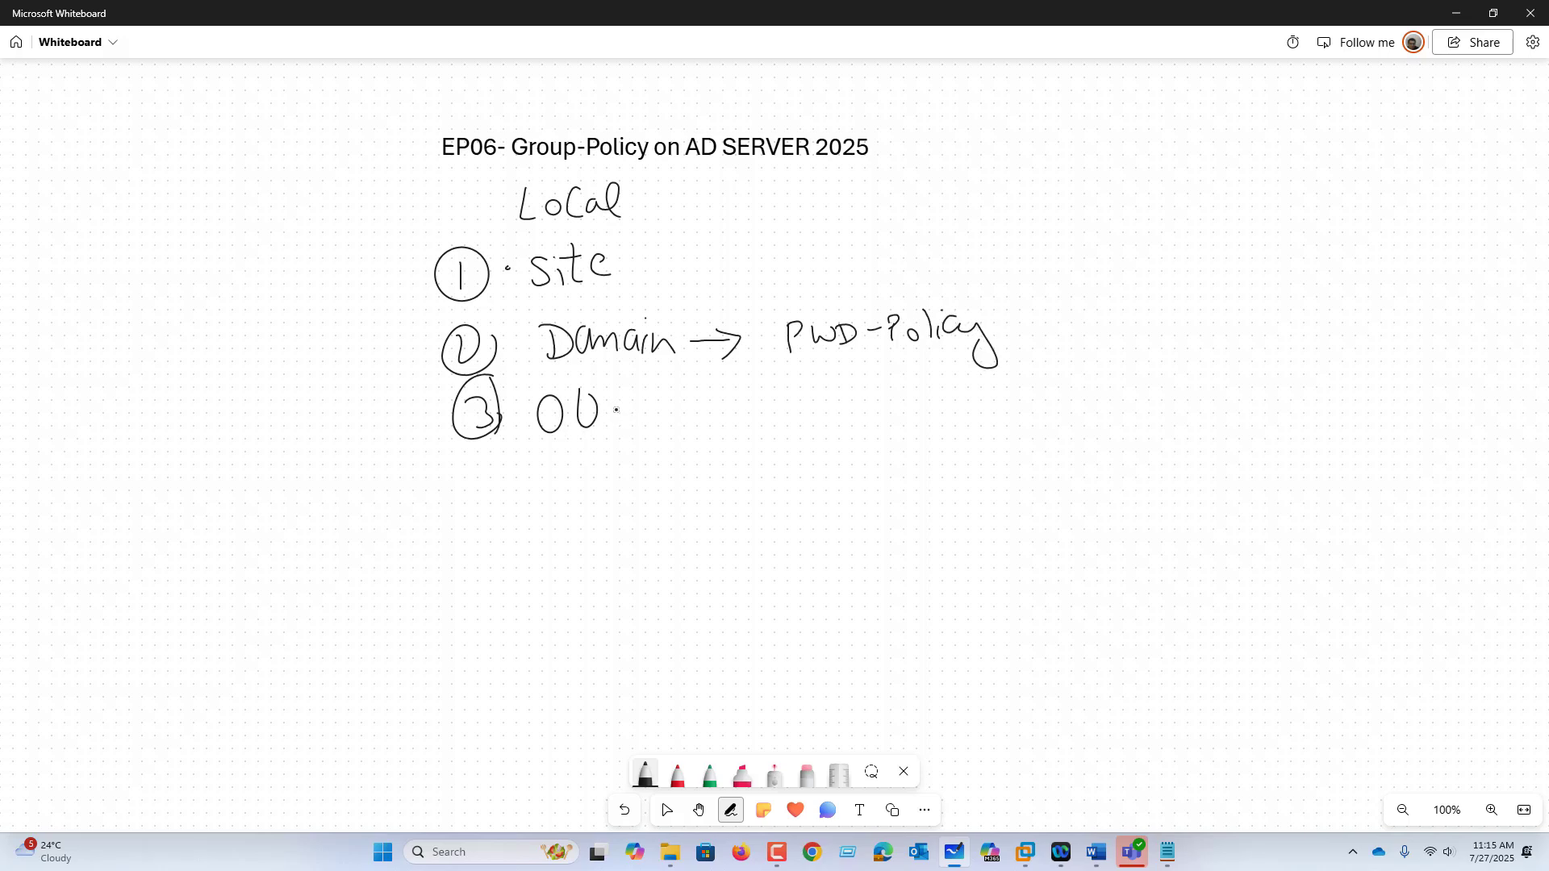
{"action": "mouse_move", "coordinate": [615, 411]}
{"action": "left_mouse_down"}
{"action": "mouse_move", "coordinate": [659, 409]}
{"action": "mouse_move", "coordinate": [652, 425]}
{"action": "left_mouse_up"}
Step: Add an arrow from site to 'AD-Site', a long downward arrow, and tick marks
{"action": "left_click_drag", "start_coordinate": [613, 264], "coordinate": [675, 262]}
{"action": "mouse_move", "coordinate": [679, 252]}
{"action": "left_mouse_down"}
{"action": "mouse_move", "coordinate": [682, 272]}
{"action": "mouse_move", "coordinate": [729, 271]}
{"action": "left_mouse_up"}
{"action": "mouse_move", "coordinate": [739, 240]}
{"action": "left_mouse_down"}
{"action": "mouse_move", "coordinate": [742, 271]}
{"action": "mouse_move", "coordinate": [751, 252]}
{"action": "left_mouse_up"}
{"action": "left_click_drag", "start_coordinate": [752, 259], "coordinate": [766, 263]}
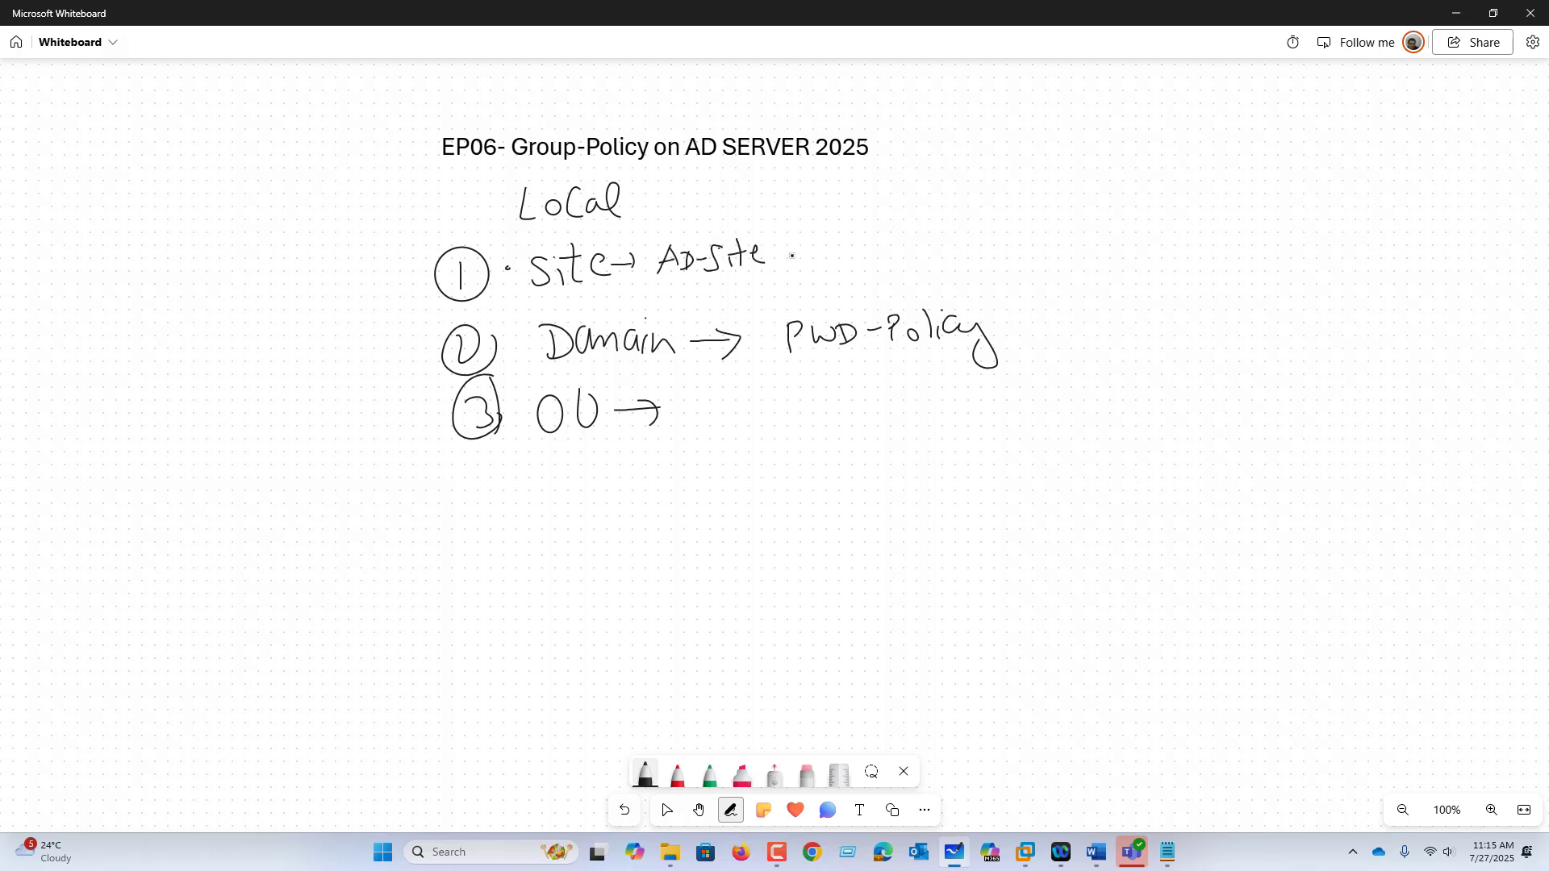
{"action": "mouse_move", "coordinate": [370, 187]}
{"action": "left_mouse_down"}
{"action": "mouse_move", "coordinate": [401, 456]}
{"action": "mouse_move", "coordinate": [413, 432]}
{"action": "left_mouse_up"}
{"action": "left_click_drag", "start_coordinate": [638, 183], "coordinate": [663, 173]}
{"action": "left_click_drag", "start_coordinate": [796, 233], "coordinate": [827, 227]}
{"action": "left_click_drag", "start_coordinate": [718, 313], "coordinate": [769, 292]}
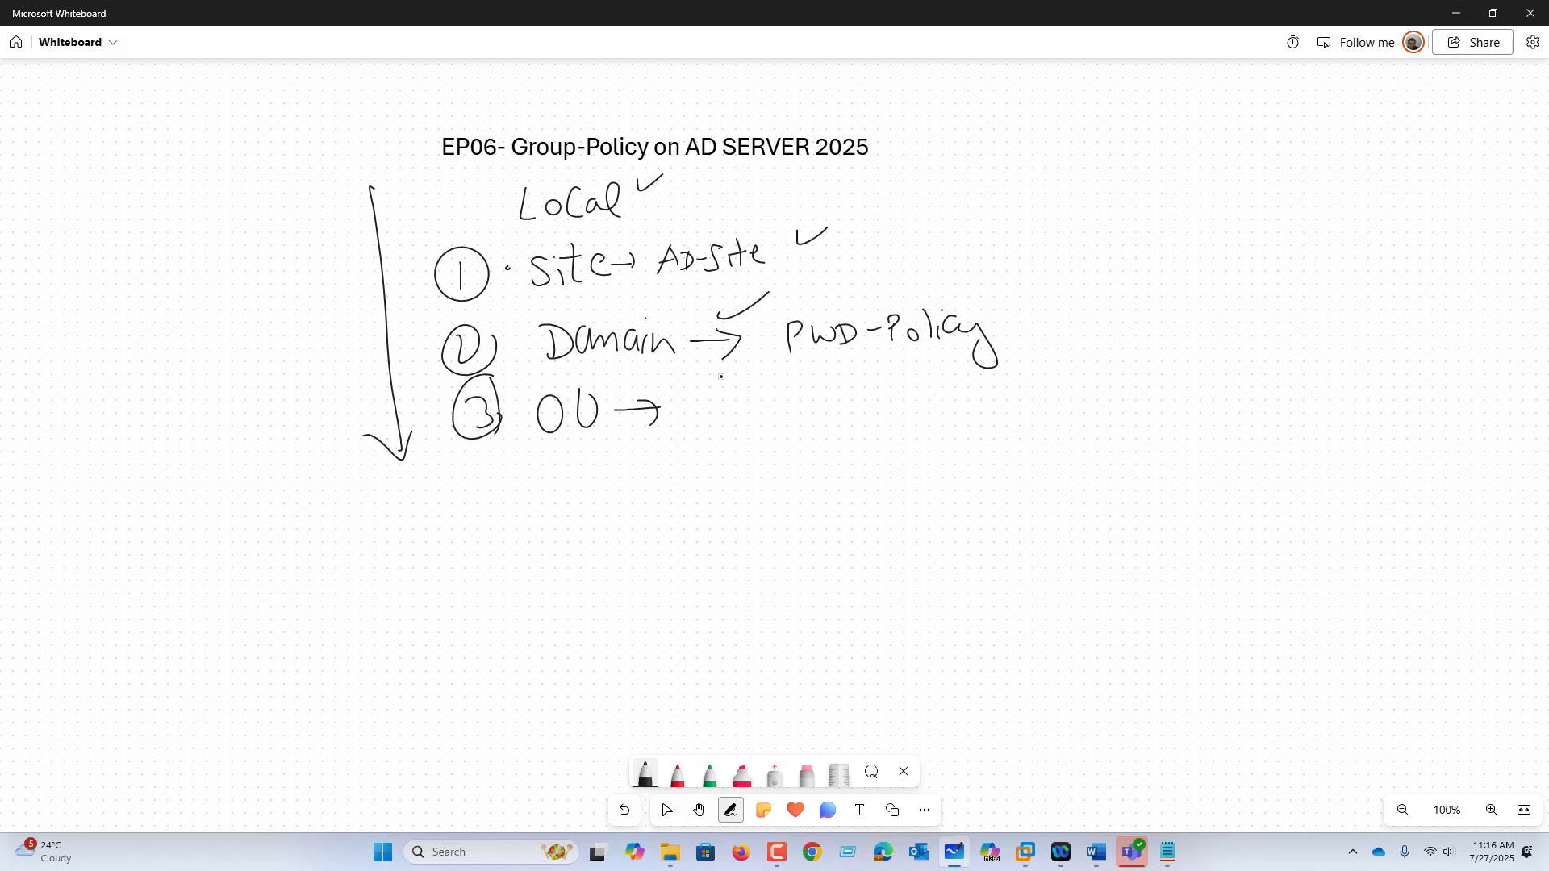
{"action": "left_click_drag", "start_coordinate": [675, 418], "coordinate": [694, 416]}
Step: Write a GPC heading on the right with items ① GPC and ② GPT
{"action": "mouse_move", "coordinate": [1014, 414]}
{"action": "left_mouse_down"}
{"action": "mouse_move", "coordinate": [1014, 461]}
{"action": "mouse_move", "coordinate": [1031, 457]}
{"action": "left_mouse_up"}
{"action": "mouse_move", "coordinate": [1024, 417]}
{"action": "left_mouse_down"}
{"action": "mouse_move", "coordinate": [1034, 436]}
{"action": "mouse_move", "coordinate": [1082, 443]}
{"action": "mouse_move", "coordinate": [1047, 518]}
{"action": "left_mouse_up"}
{"action": "mouse_move", "coordinate": [1045, 479]}
{"action": "left_mouse_down"}
{"action": "mouse_move", "coordinate": [1030, 526]}
{"action": "mouse_move", "coordinate": [1045, 479]}
{"action": "left_mouse_up"}
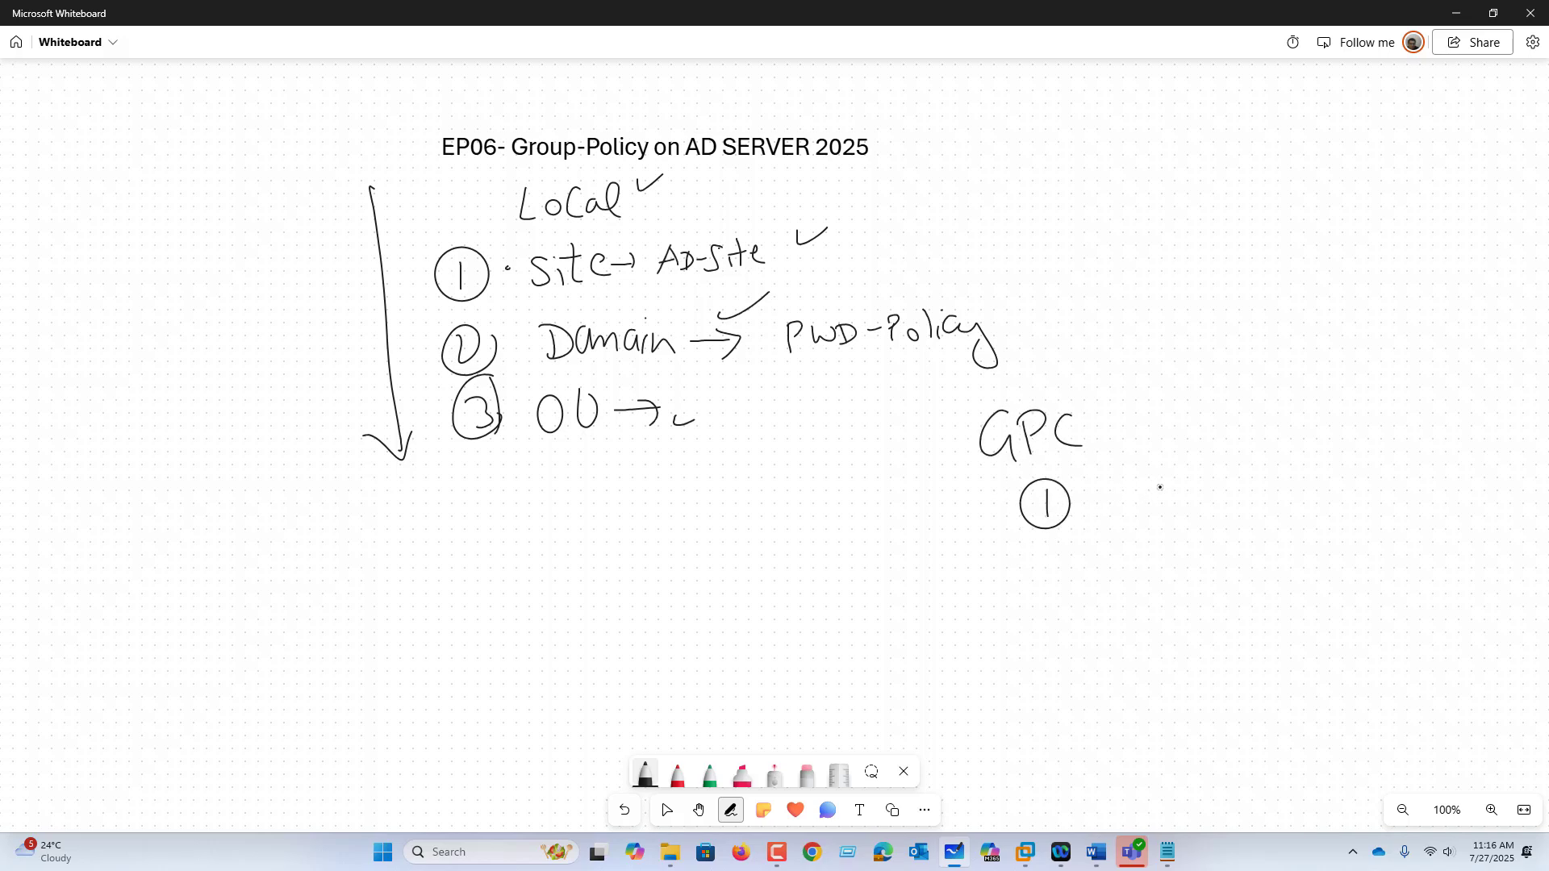
{"action": "left_click_drag", "start_coordinate": [1127, 478], "coordinate": [1140, 520]}
{"action": "mouse_move", "coordinate": [1157, 484]}
{"action": "left_mouse_down"}
{"action": "mouse_move", "coordinate": [1159, 515]}
{"action": "mouse_move", "coordinate": [1161, 494]}
{"action": "left_mouse_up"}
{"action": "mouse_move", "coordinate": [1197, 476]}
{"action": "left_mouse_down"}
{"action": "mouse_move", "coordinate": [1180, 493]}
{"action": "mouse_move", "coordinate": [1212, 505]}
{"action": "left_mouse_up"}
{"action": "mouse_move", "coordinate": [1056, 555]}
{"action": "left_mouse_down"}
{"action": "mouse_move", "coordinate": [1133, 564]}
{"action": "mouse_move", "coordinate": [1161, 549]}
{"action": "mouse_move", "coordinate": [1191, 563]}
{"action": "left_mouse_up"}
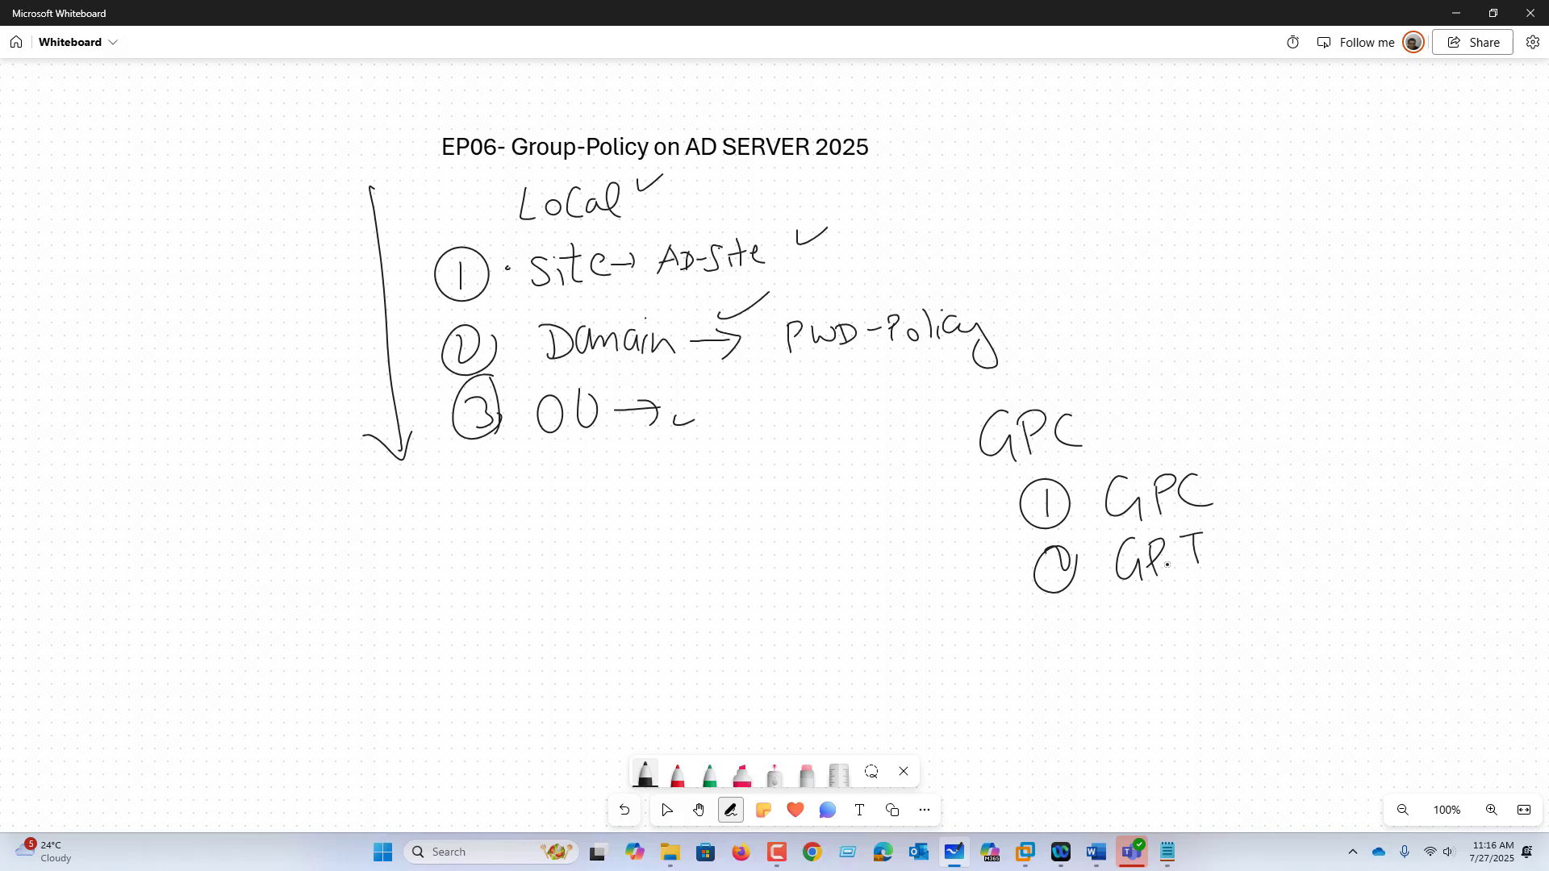
Step: Add items ③ ADMX and ④ Security, plus an L-shaped arrow under OU
{"action": "mouse_move", "coordinate": [1049, 622]}
{"action": "left_mouse_down"}
{"action": "mouse_move", "coordinate": [1050, 648]}
{"action": "mouse_move", "coordinate": [1035, 614]}
{"action": "left_mouse_up"}
{"action": "mouse_move", "coordinate": [1088, 621]}
{"action": "left_mouse_down"}
{"action": "mouse_move", "coordinate": [1094, 652]}
{"action": "mouse_move", "coordinate": [1118, 645]}
{"action": "left_mouse_up"}
{"action": "left_click_drag", "start_coordinate": [1098, 634], "coordinate": [1130, 638]}
{"action": "mouse_move", "coordinate": [1114, 613]}
{"action": "left_mouse_down"}
{"action": "mouse_move", "coordinate": [1122, 641]}
{"action": "mouse_move", "coordinate": [1186, 633]}
{"action": "left_mouse_up"}
{"action": "left_click_drag", "start_coordinate": [1184, 606], "coordinate": [1171, 635]}
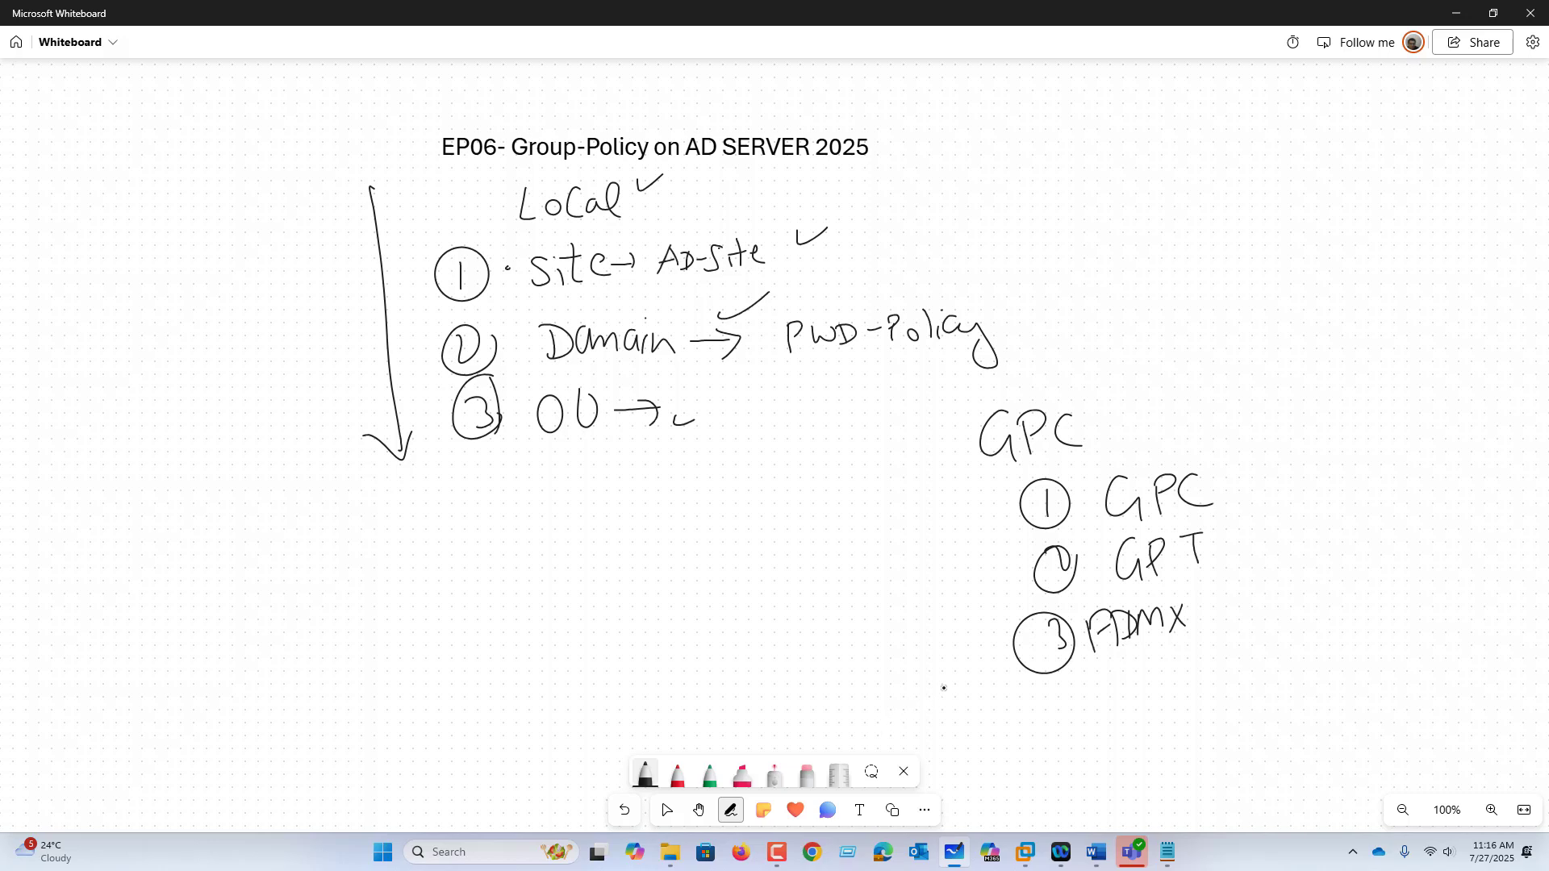
{"action": "mouse_move", "coordinate": [1063, 692]}
{"action": "left_mouse_down"}
{"action": "mouse_move", "coordinate": [1120, 729]}
{"action": "mouse_move", "coordinate": [1229, 677]}
{"action": "mouse_move", "coordinate": [1249, 714]}
{"action": "left_mouse_up"}
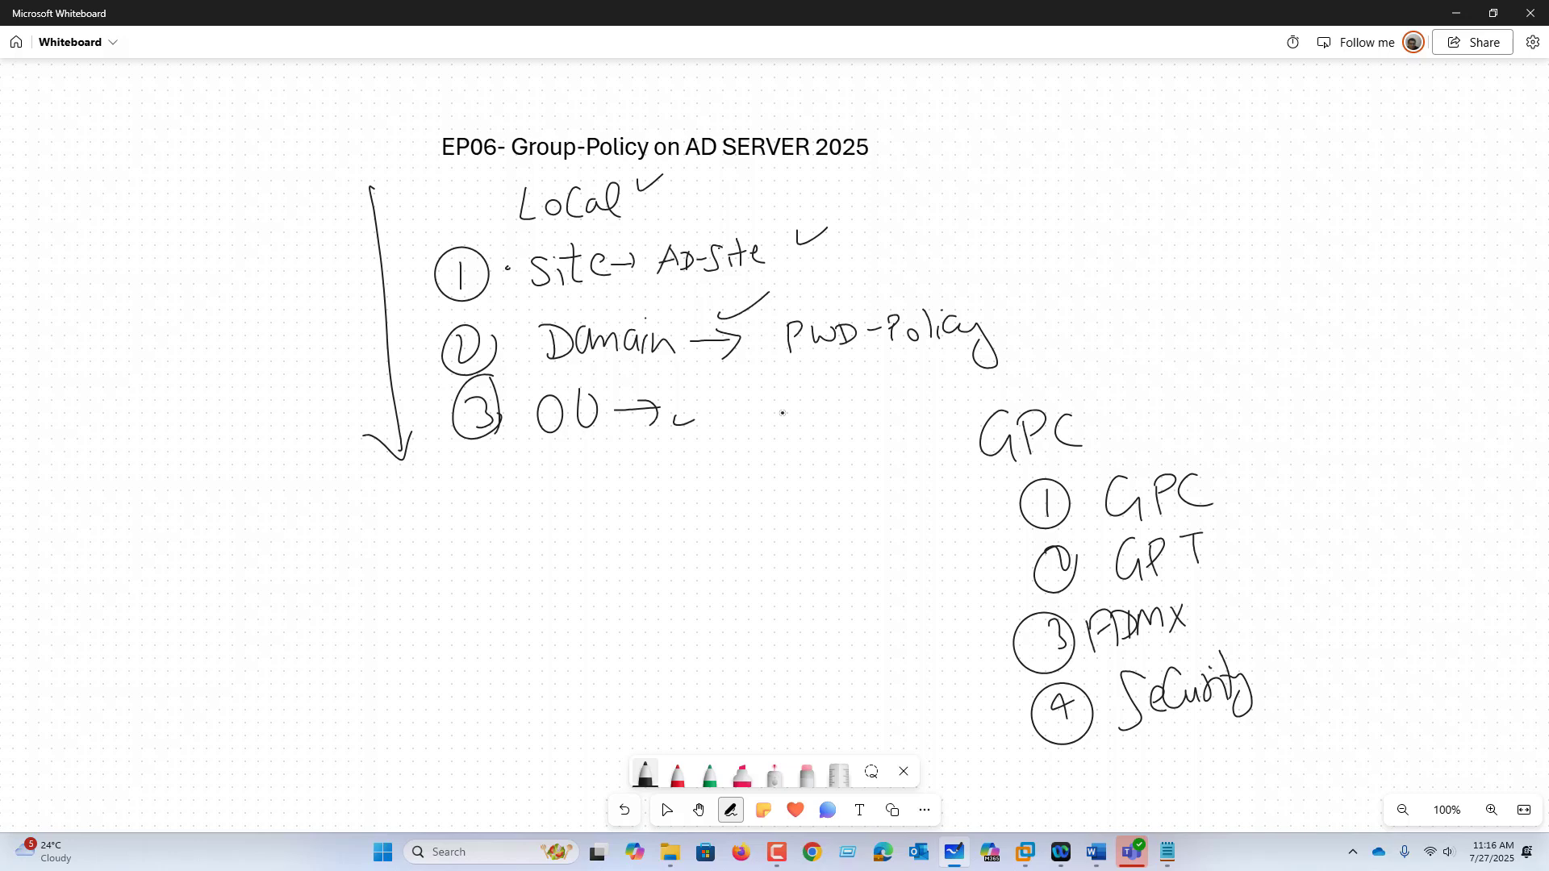
{"action": "left_click_drag", "start_coordinate": [590, 425], "coordinate": [621, 479]}
Step: Mark a plus after Security and handwrite '⑤ WMI' with a dash and bracket
{"action": "mouse_move", "coordinate": [1263, 667]}
{"action": "left_mouse_down"}
{"action": "mouse_move", "coordinate": [1290, 657]}
{"action": "mouse_move", "coordinate": [1289, 679]}
{"action": "left_mouse_up"}
{"action": "left_click", "coordinate": [1329, 649]}
{"action": "left_click_drag", "start_coordinate": [1082, 760], "coordinate": [1069, 794]}
{"action": "mouse_move", "coordinate": [1080, 753]}
{"action": "left_mouse_down"}
{"action": "mouse_move", "coordinate": [1048, 798]}
{"action": "mouse_move", "coordinate": [1084, 788]}
{"action": "left_mouse_up"}
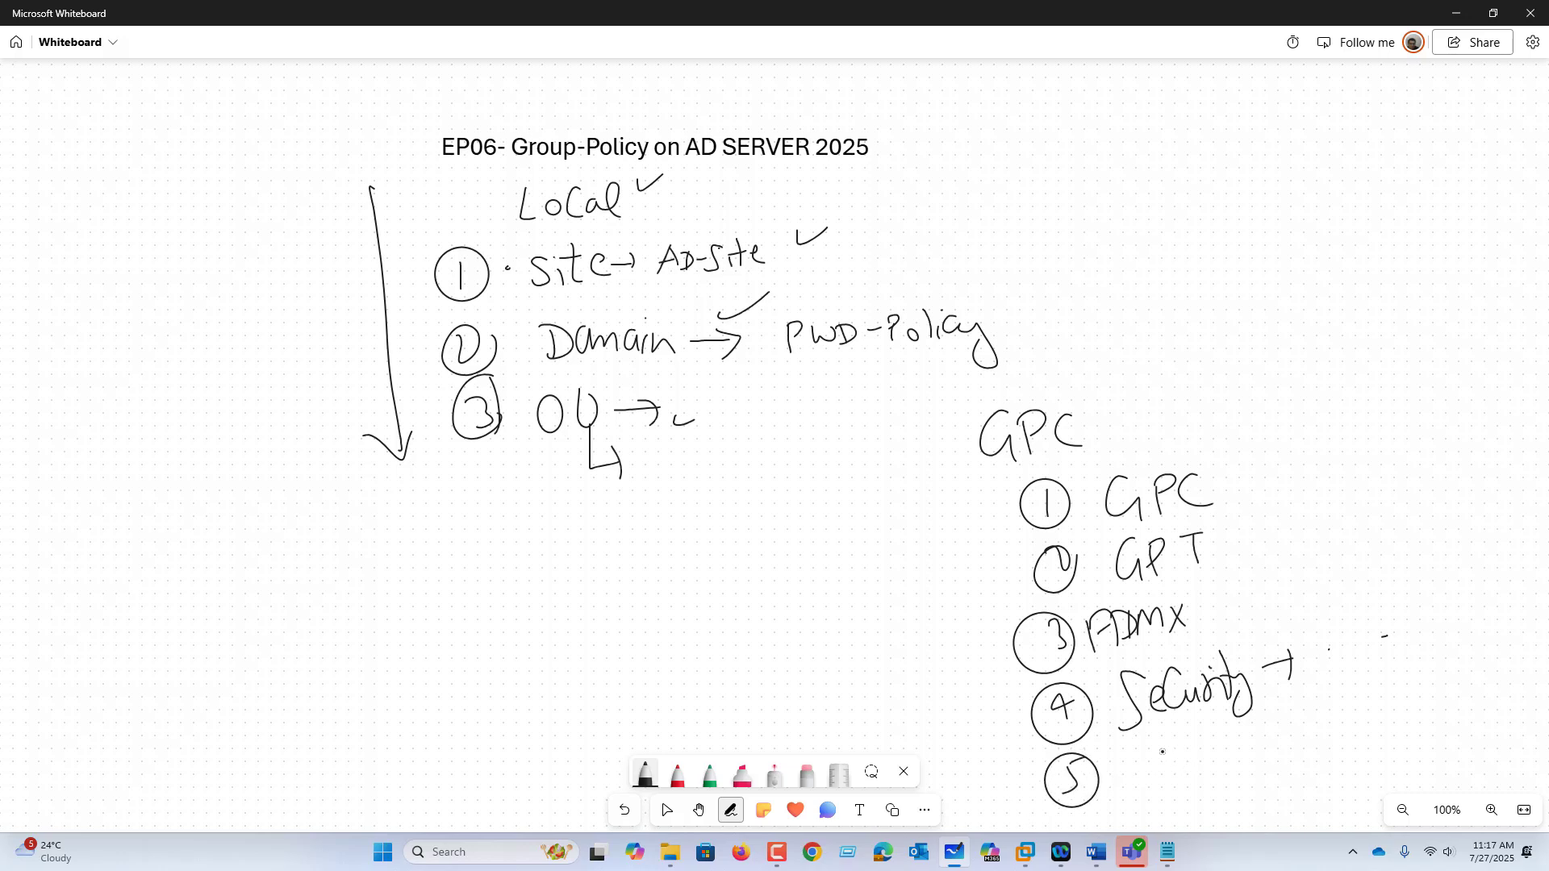
{"action": "mouse_move", "coordinate": [1132, 750]}
{"action": "left_mouse_down"}
{"action": "mouse_move", "coordinate": [1200, 757]}
{"action": "mouse_move", "coordinate": [1219, 736]}
{"action": "left_mouse_up"}
{"action": "left_click_drag", "start_coordinate": [1210, 737], "coordinate": [1207, 761]}
{"action": "left_click_drag", "start_coordinate": [1198, 768], "coordinate": [1223, 760]}
{"action": "left_click_drag", "start_coordinate": [1250, 740], "coordinate": [1287, 728]}
{"action": "left_click_drag", "start_coordinate": [1291, 709], "coordinate": [1291, 757]}
Step: Clear the whole whiteboard canvas and confirm
{"action": "right_click", "coordinate": [792, 625]}
{"action": "left_click", "coordinate": [824, 683]}
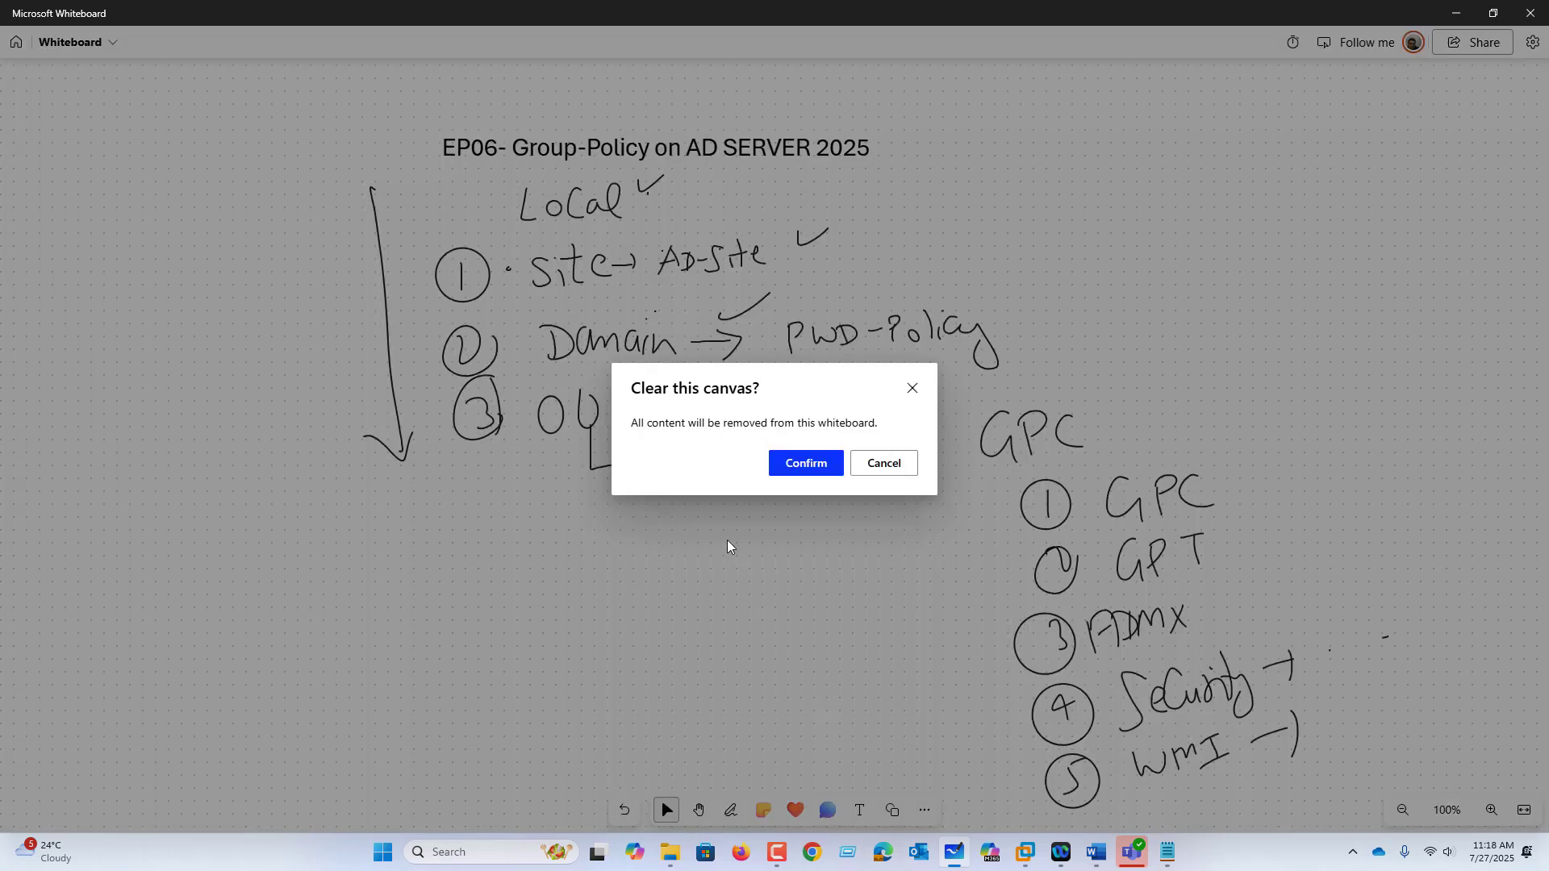
{"action": "left_click", "coordinate": [799, 466]}
Step: Switch to the AD01 VM in VMware Workstation and sign in with the account password
{"action": "left_click", "coordinate": [1027, 855]}
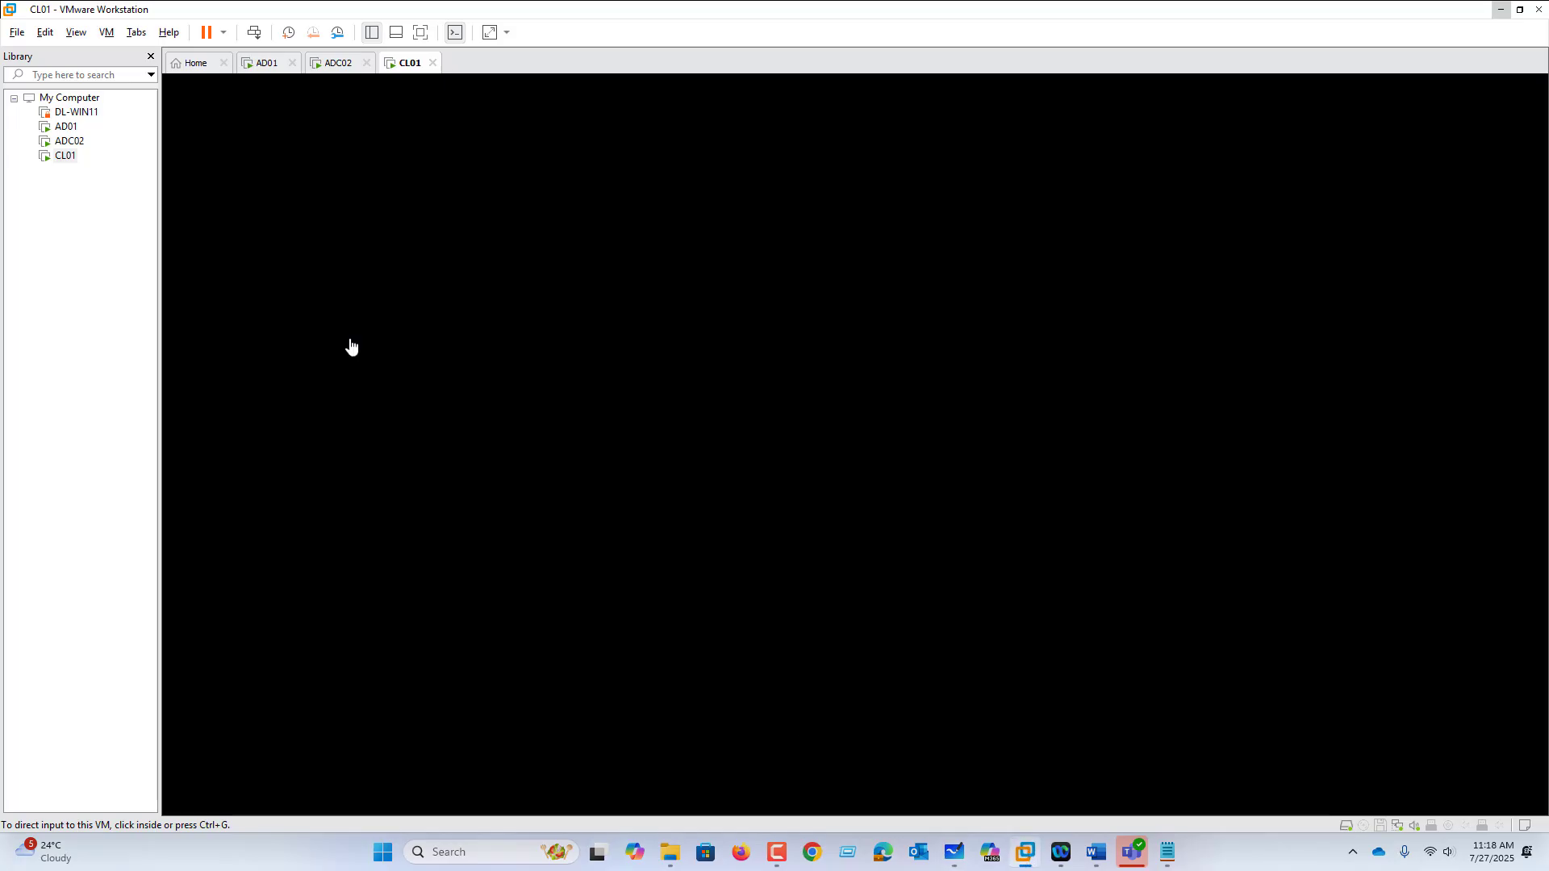
{"action": "left_click", "coordinate": [274, 68]}
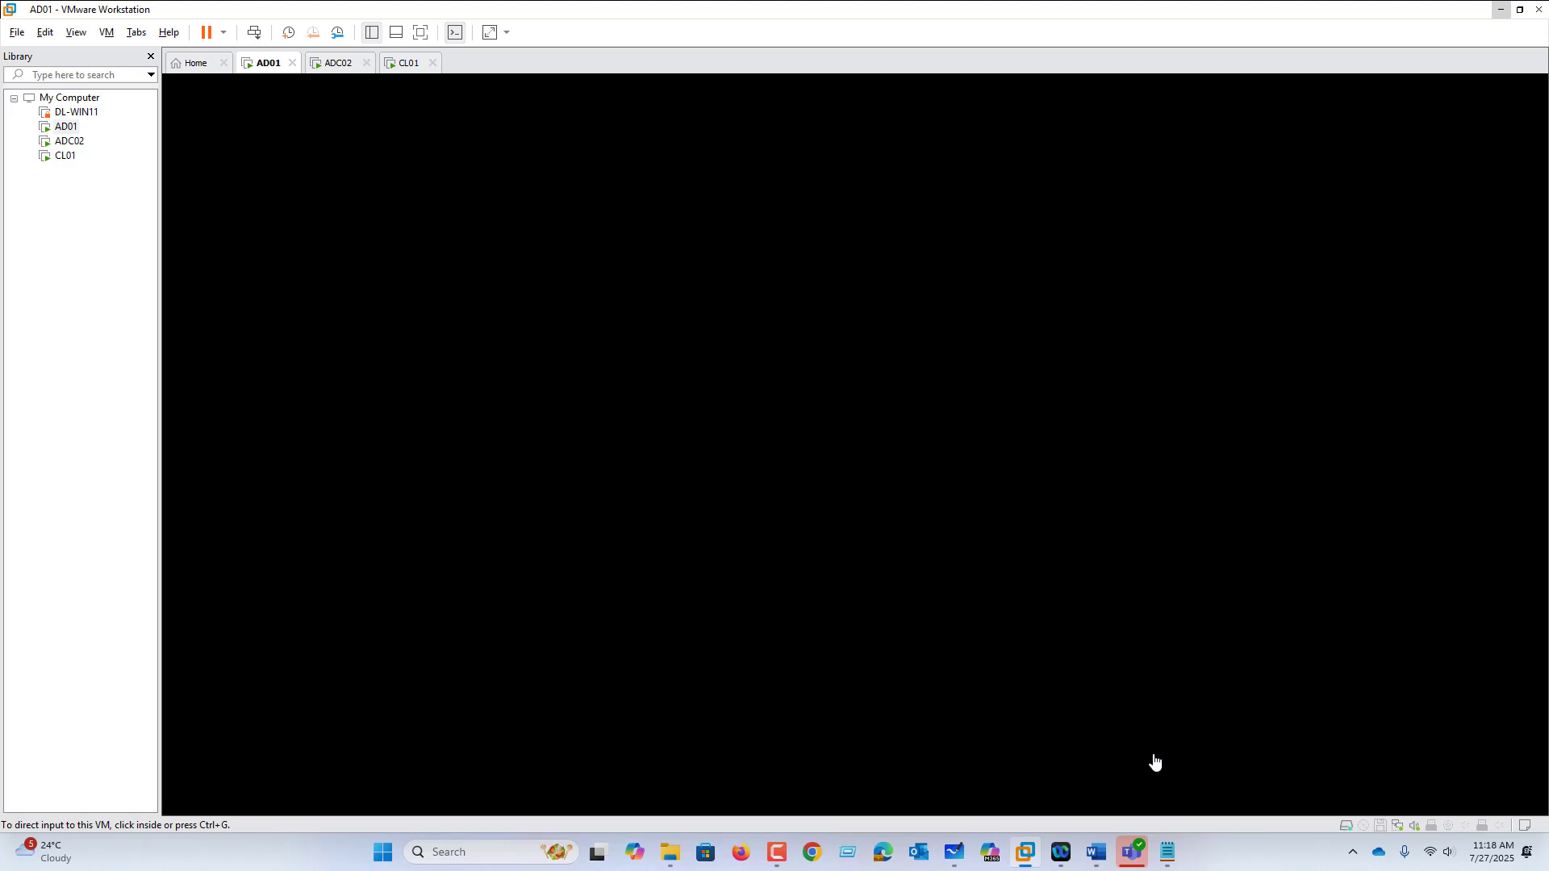
{"action": "left_click", "coordinate": [567, 439]}
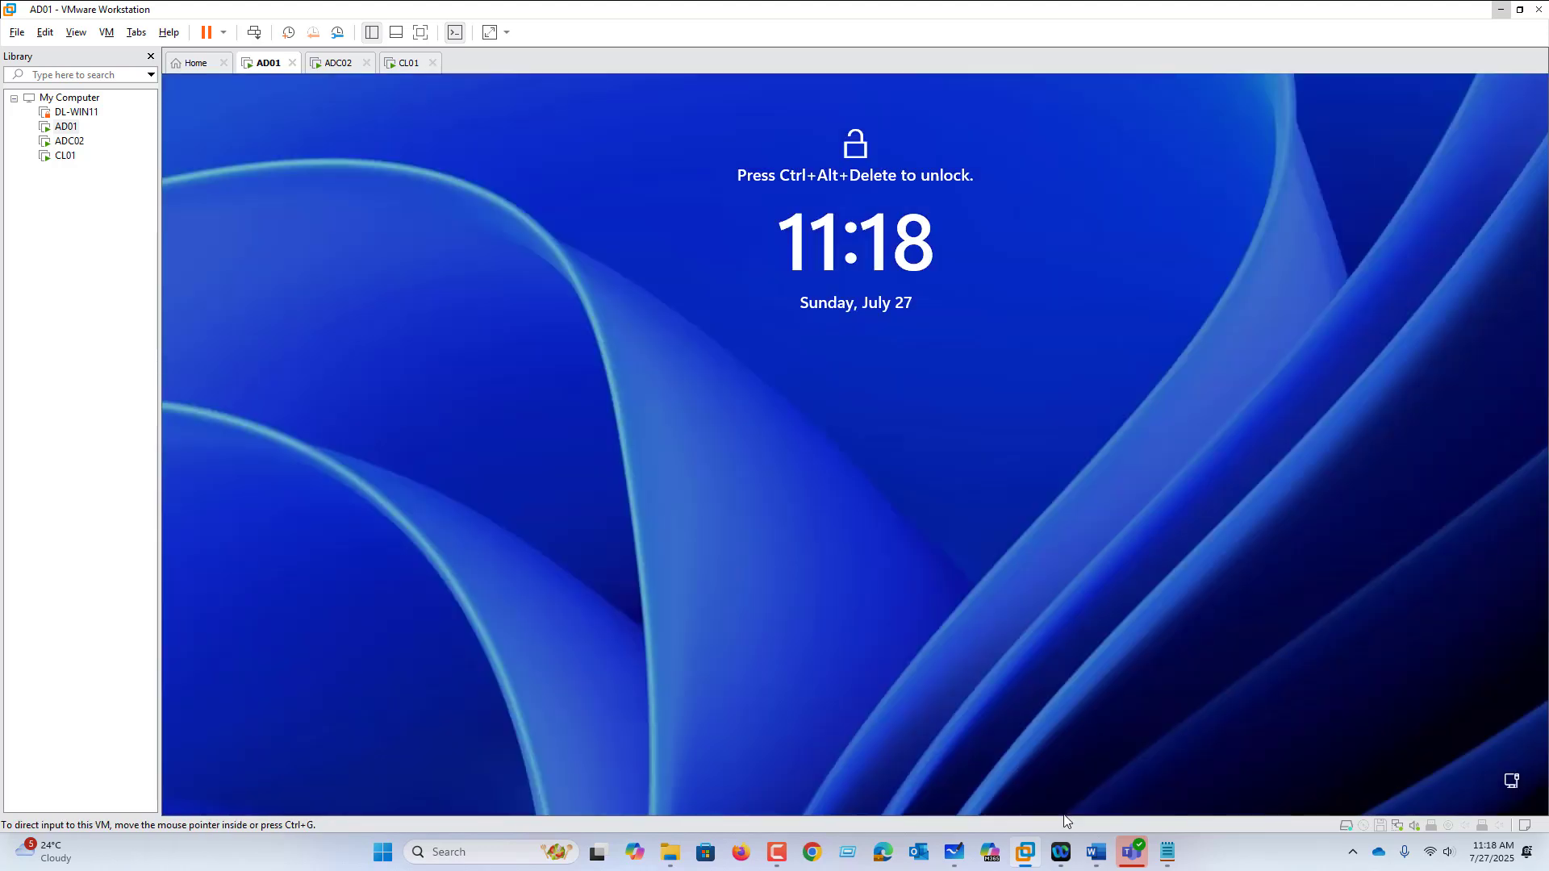
{"action": "left_click", "coordinate": [111, 36]}
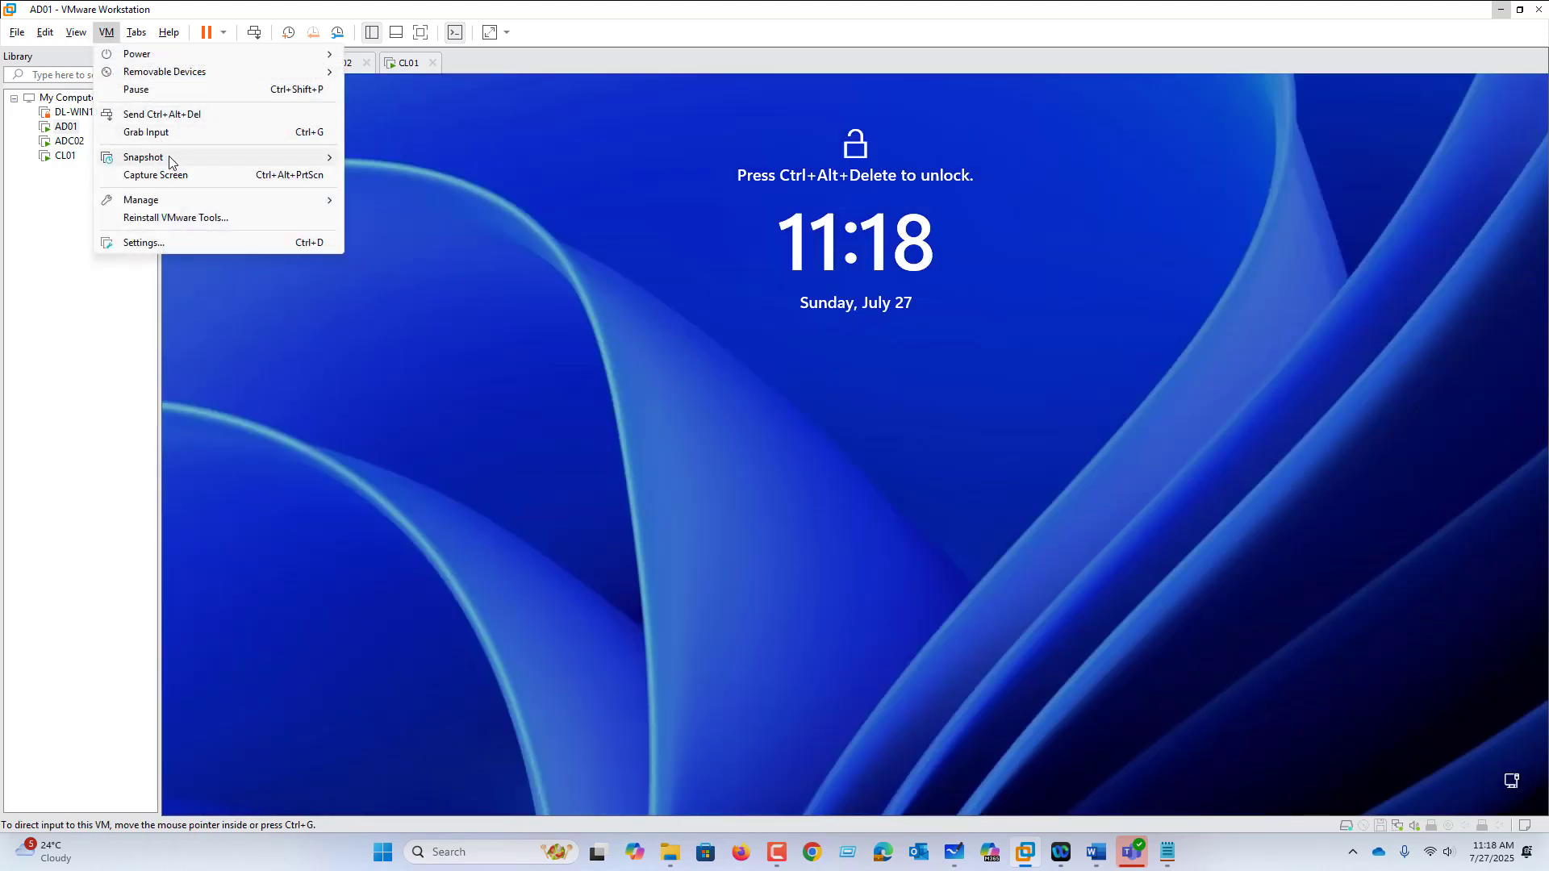
{"action": "left_click", "coordinate": [177, 116]}
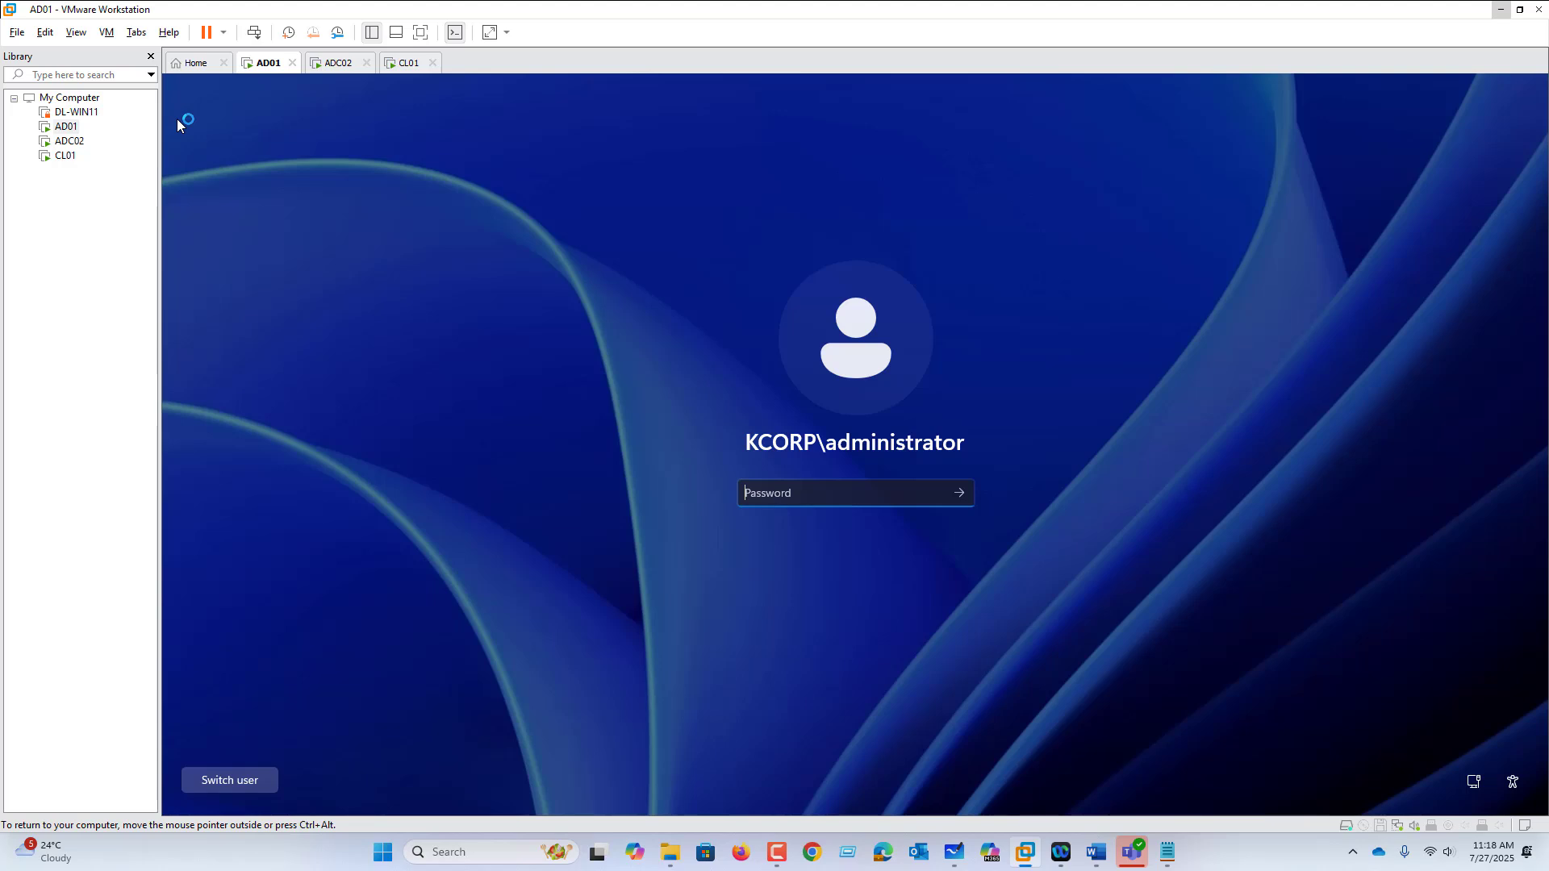
{"action": "type", "text": "•••••••"}
{"action": "key", "text": "Return"}
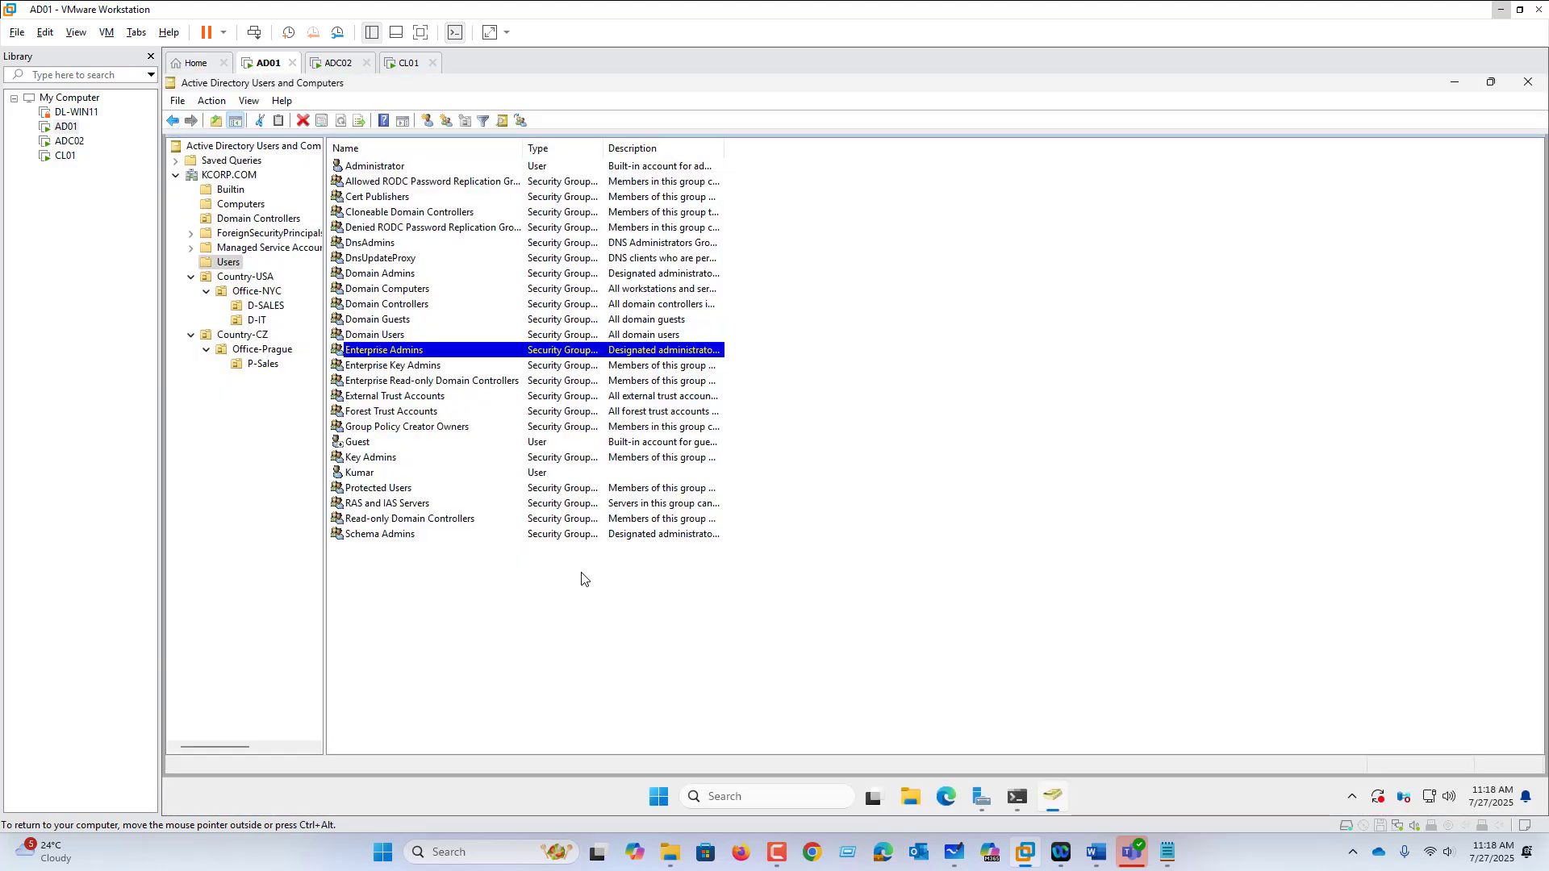
Step: Expand Country-USA > Office-NYC in ADUC, review D-SALES and D-IT users, then return to Whiteboard
{"action": "left_click", "coordinate": [245, 278]}
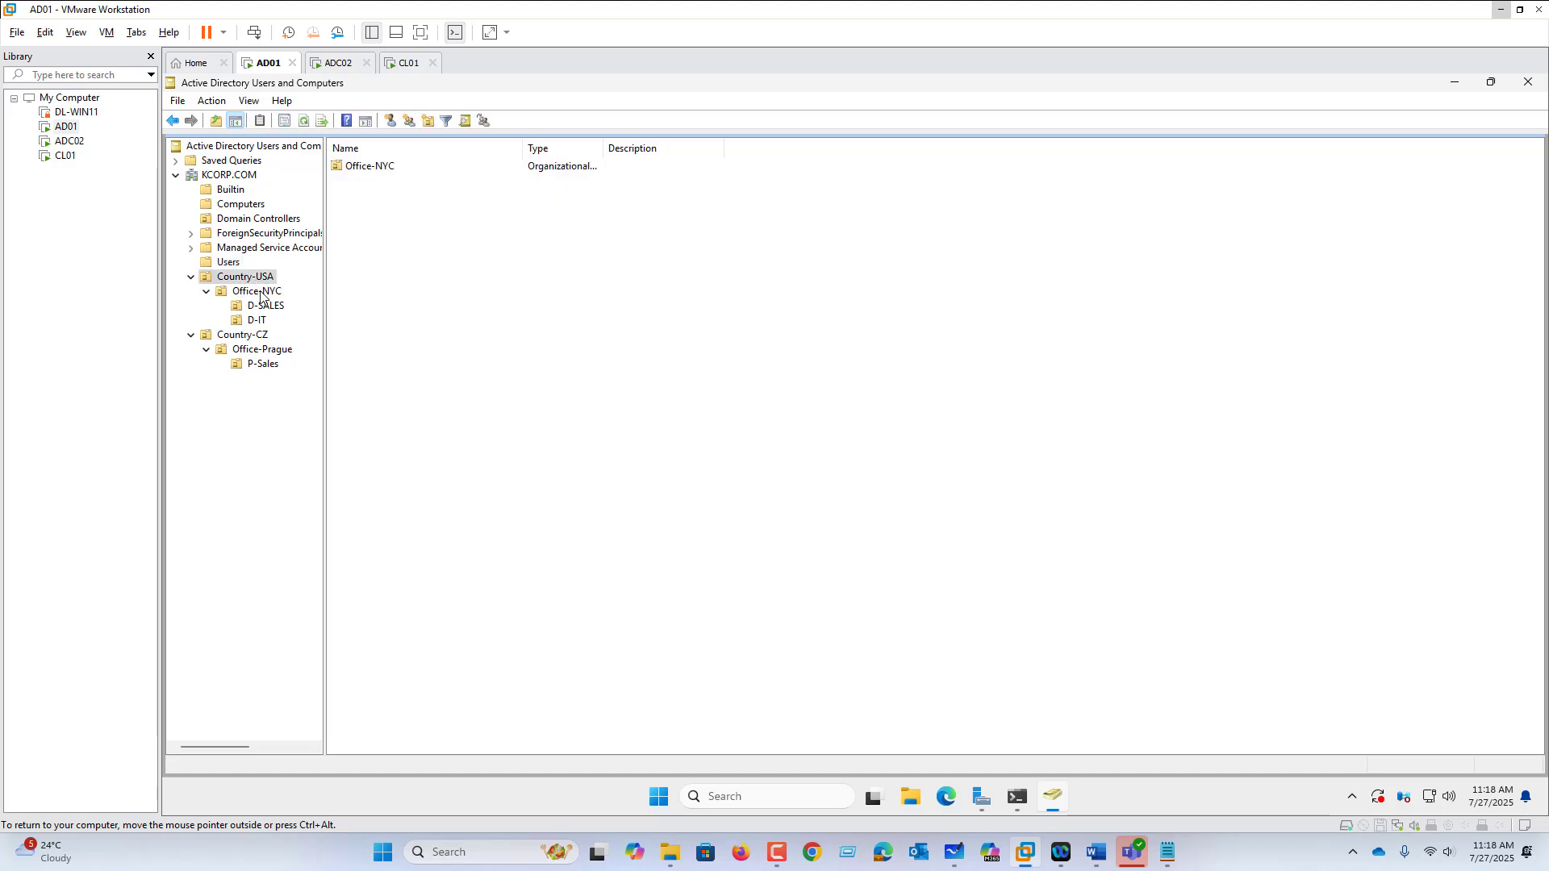
{"action": "left_click", "coordinate": [262, 292]}
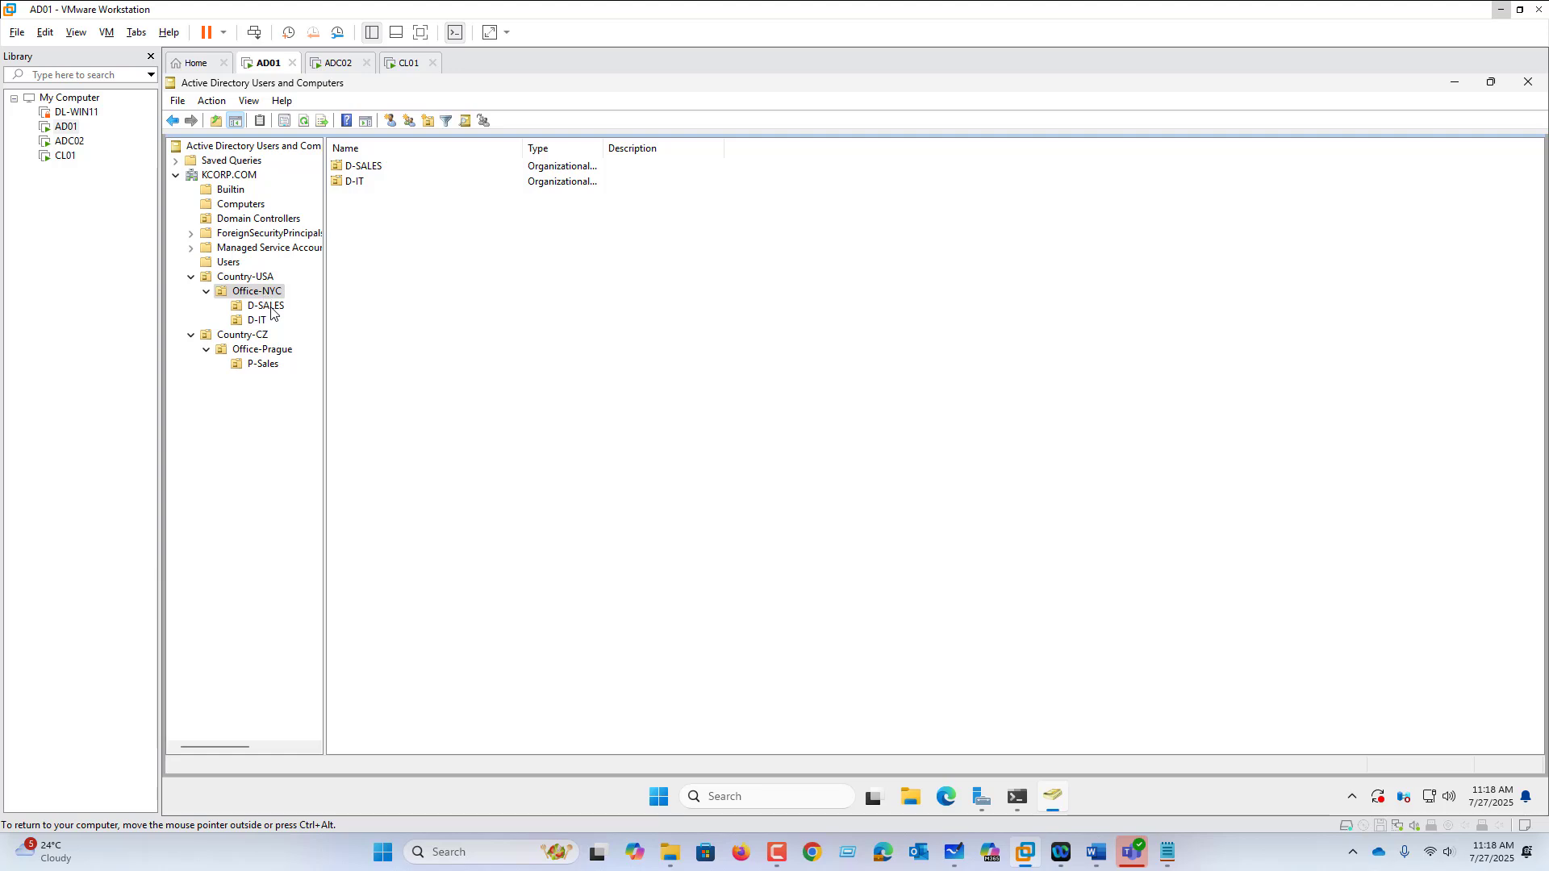
{"action": "left_click", "coordinate": [271, 309]}
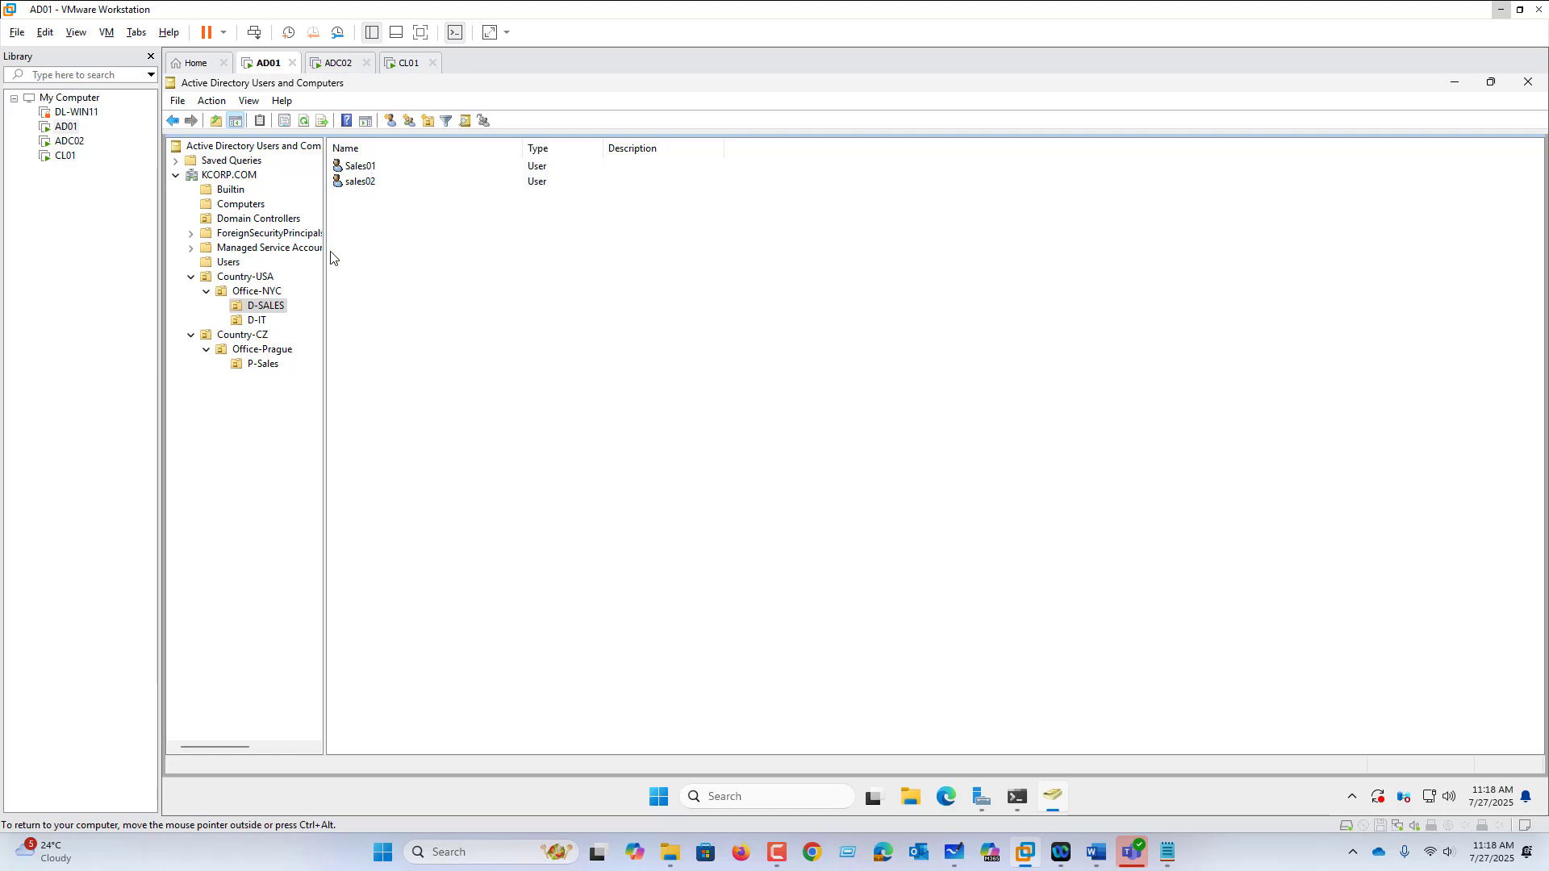
{"action": "left_click", "coordinate": [268, 320]}
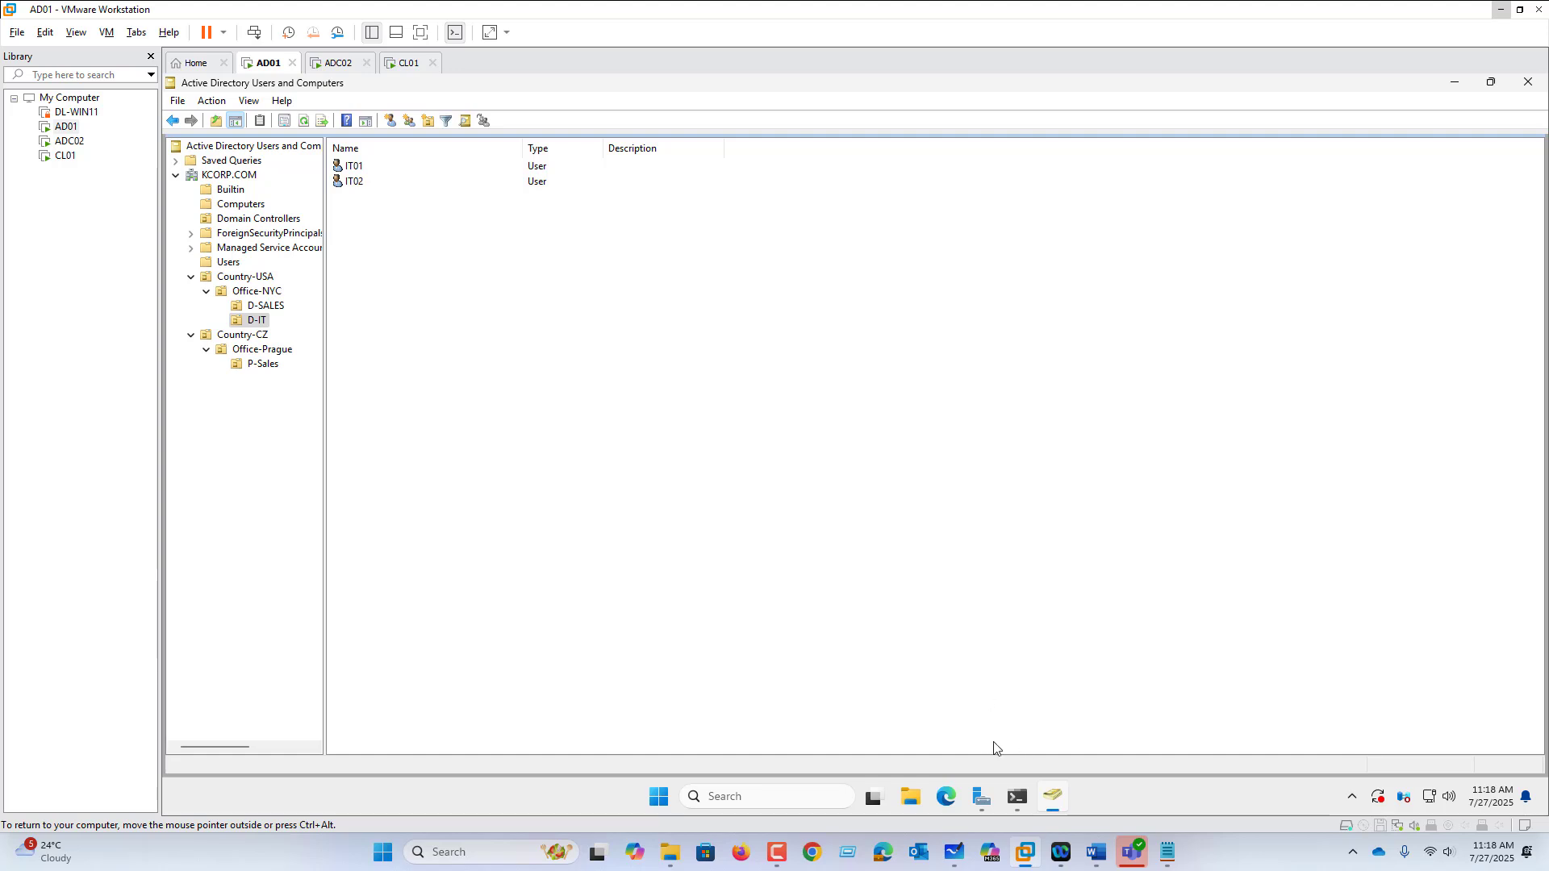
{"action": "left_click", "coordinate": [952, 857]}
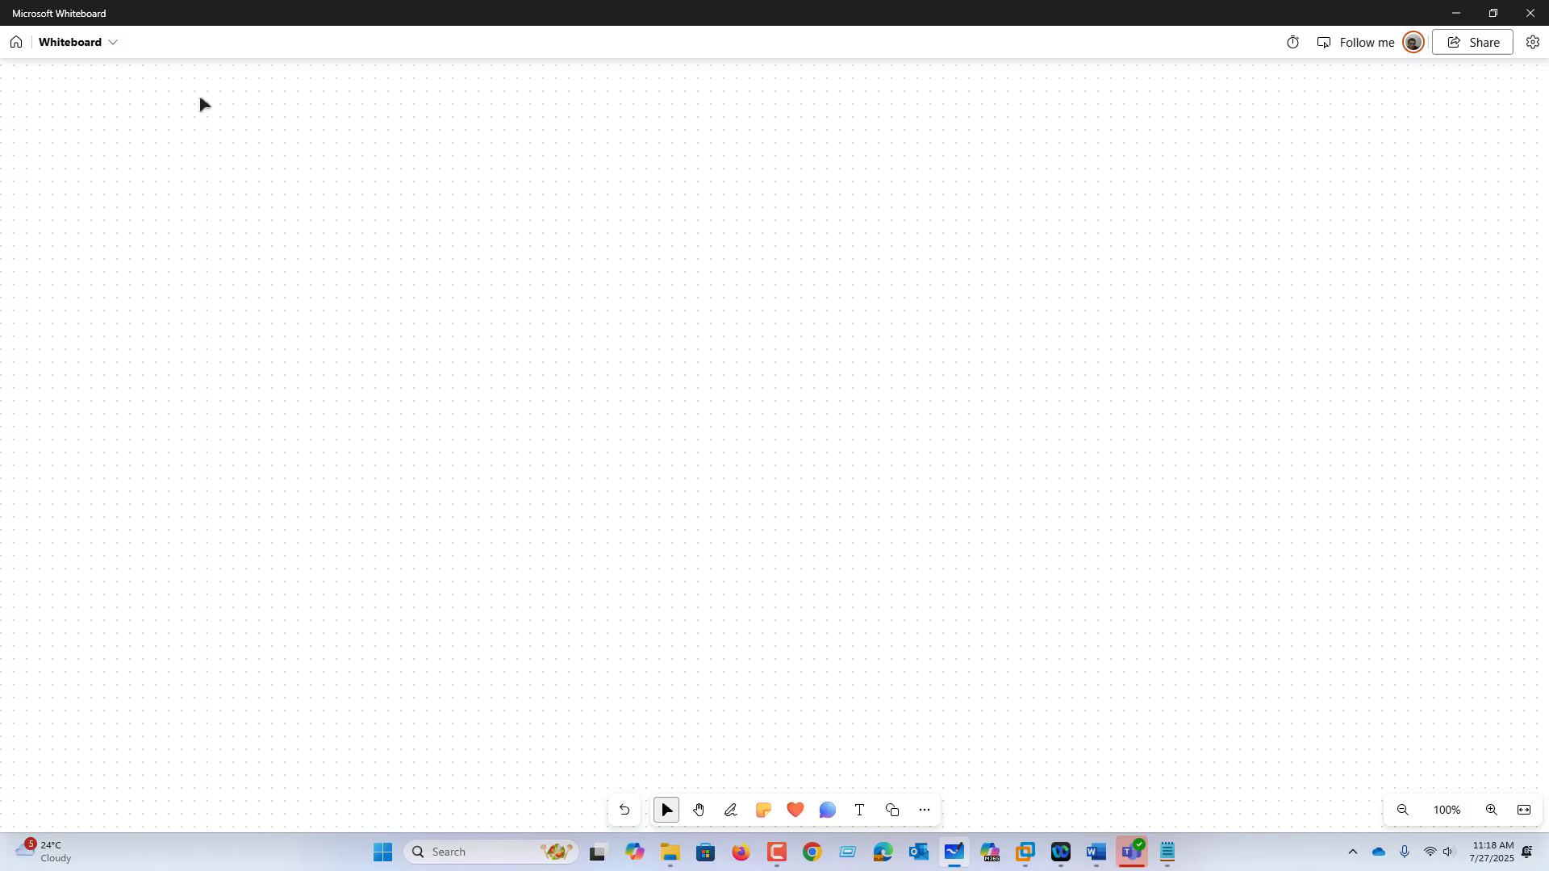
Step: With the black pen, draw the US circle, write 'NYC-office' and draw a connector down
{"action": "left_click", "coordinate": [731, 810]}
{"action": "left_click", "coordinate": [644, 777]}
{"action": "key", "text": "Escape"}
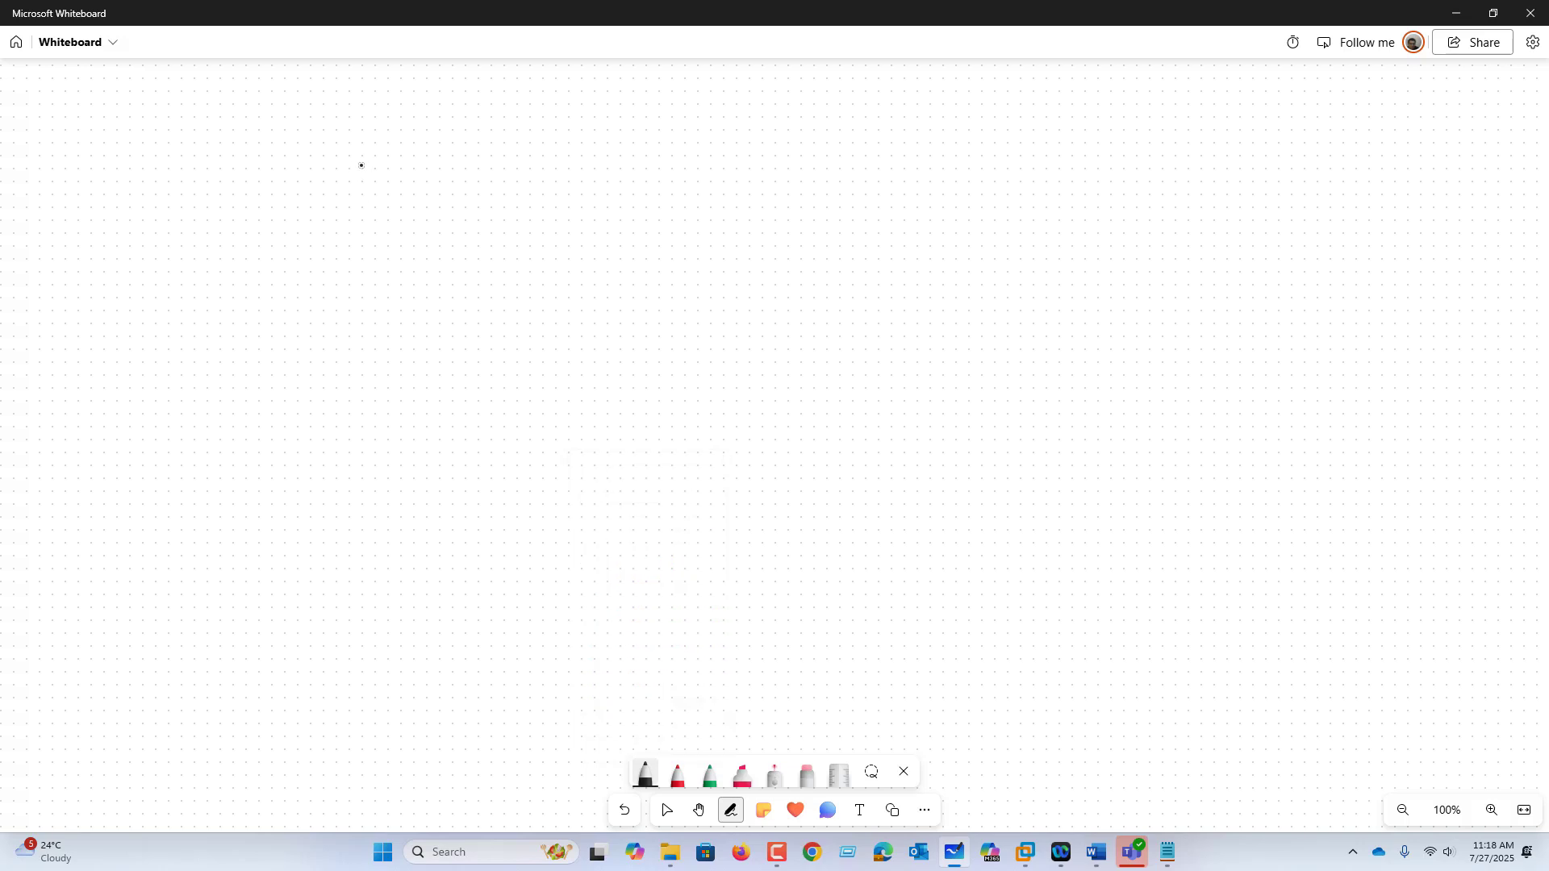
{"action": "mouse_move", "coordinate": [362, 151]}
{"action": "left_mouse_down"}
{"action": "mouse_move", "coordinate": [436, 164]}
{"action": "mouse_move", "coordinate": [461, 187]}
{"action": "mouse_move", "coordinate": [375, 253]}
{"action": "mouse_move", "coordinate": [490, 256]}
{"action": "mouse_move", "coordinate": [458, 227]}
{"action": "mouse_move", "coordinate": [530, 248]}
{"action": "left_mouse_up"}
{"action": "mouse_move", "coordinate": [540, 242]}
{"action": "left_mouse_down"}
{"action": "mouse_move", "coordinate": [555, 263]}
{"action": "mouse_move", "coordinate": [544, 282]}
{"action": "left_mouse_up"}
{"action": "mouse_move", "coordinate": [585, 248]}
{"action": "left_mouse_down"}
{"action": "mouse_move", "coordinate": [586, 279]}
{"action": "mouse_move", "coordinate": [608, 263]}
{"action": "left_mouse_up"}
{"action": "mouse_move", "coordinate": [627, 249]}
{"action": "left_mouse_down"}
{"action": "mouse_move", "coordinate": [651, 277]}
{"action": "mouse_move", "coordinate": [655, 256]}
{"action": "left_mouse_up"}
{"action": "left_click_drag", "start_coordinate": [686, 231], "coordinate": [679, 275]}
{"action": "mouse_move", "coordinate": [669, 253]}
{"action": "left_mouse_down"}
{"action": "mouse_move", "coordinate": [695, 252]}
{"action": "mouse_move", "coordinate": [695, 271]}
{"action": "left_mouse_up"}
{"action": "mouse_move", "coordinate": [714, 247]}
{"action": "left_mouse_down"}
{"action": "mouse_move", "coordinate": [714, 273]}
{"action": "mouse_move", "coordinate": [741, 265]}
{"action": "left_mouse_up"}
{"action": "mouse_move", "coordinate": [466, 287]}
{"action": "left_mouse_down"}
{"action": "mouse_move", "coordinate": [564, 354]}
{"action": "mouse_move", "coordinate": [564, 384]}
{"action": "mouse_move", "coordinate": [642, 326]}
{"action": "left_mouse_up"}
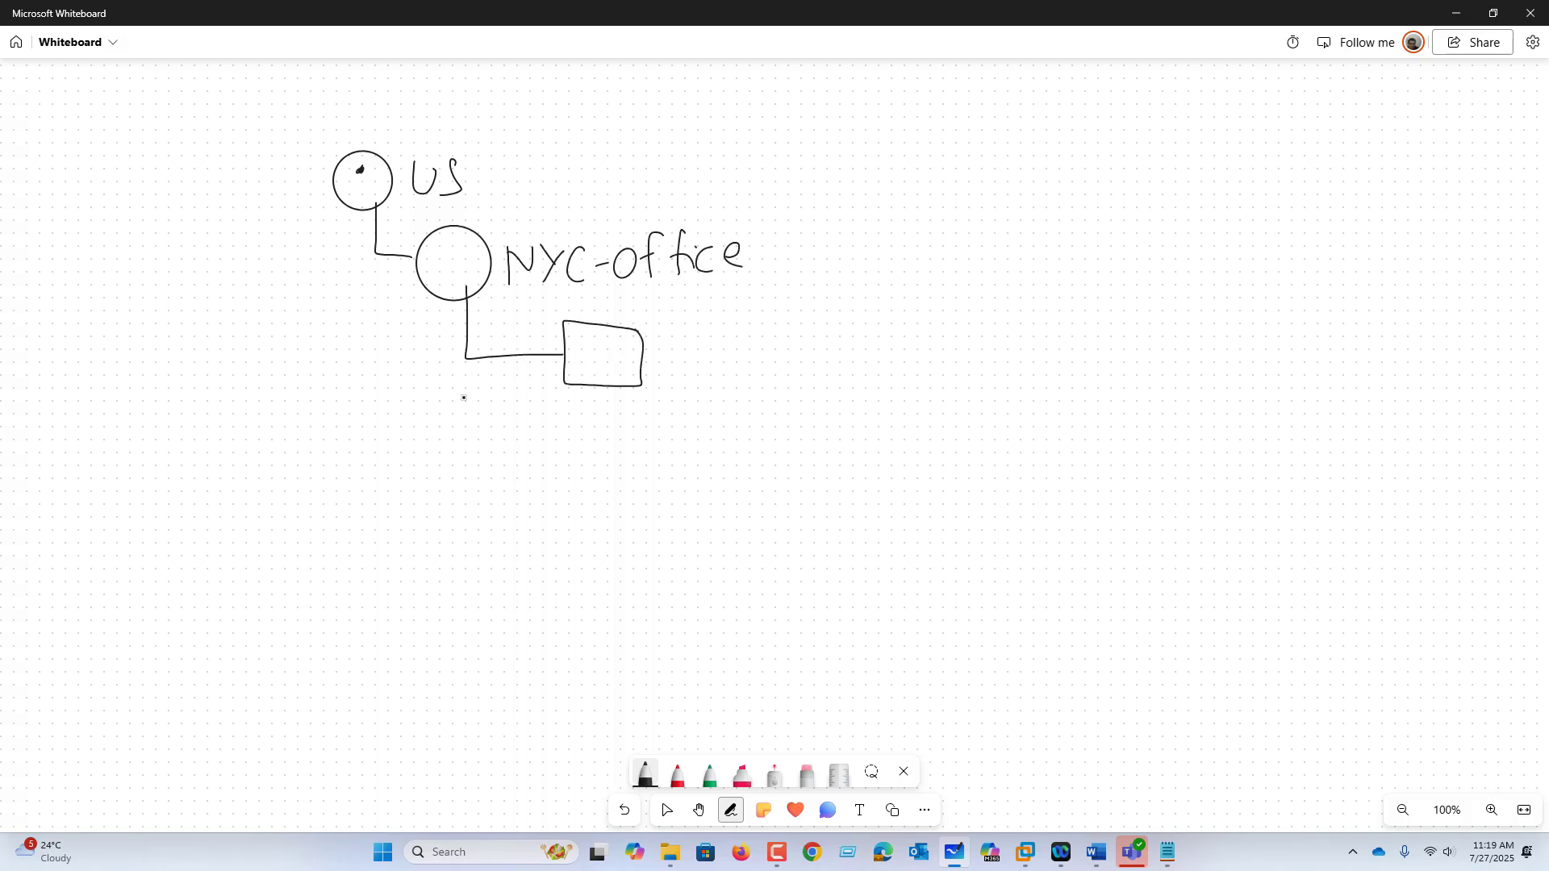
Step: Draw two branch boxes under NYC-office and label them 'D-Sales' and 'D-IT'
{"action": "left_click_drag", "start_coordinate": [475, 358], "coordinate": [555, 440]}
{"action": "mouse_move", "coordinate": [642, 416]}
{"action": "left_mouse_down"}
{"action": "mouse_move", "coordinate": [568, 416]}
{"action": "mouse_move", "coordinate": [649, 466]}
{"action": "mouse_move", "coordinate": [650, 416]}
{"action": "left_mouse_up"}
{"action": "mouse_move", "coordinate": [650, 352]}
{"action": "left_mouse_down"}
{"action": "mouse_move", "coordinate": [682, 352]}
{"action": "mouse_move", "coordinate": [675, 373]}
{"action": "left_mouse_up"}
{"action": "mouse_move", "coordinate": [705, 345]}
{"action": "left_mouse_down"}
{"action": "mouse_move", "coordinate": [702, 371]}
{"action": "mouse_move", "coordinate": [754, 353]}
{"action": "mouse_move", "coordinate": [759, 370]}
{"action": "mouse_move", "coordinate": [801, 368]}
{"action": "left_mouse_up"}
{"action": "mouse_move", "coordinate": [813, 332]}
{"action": "left_mouse_down"}
{"action": "mouse_move", "coordinate": [813, 371]}
{"action": "mouse_move", "coordinate": [872, 342]}
{"action": "left_mouse_up"}
{"action": "left_click_drag", "start_coordinate": [660, 444], "coordinate": [684, 442]}
{"action": "mouse_move", "coordinate": [688, 435]}
{"action": "left_mouse_down"}
{"action": "mouse_move", "coordinate": [686, 456]}
{"action": "mouse_move", "coordinate": [712, 460]}
{"action": "left_mouse_up"}
{"action": "left_click_drag", "start_coordinate": [701, 436], "coordinate": [768, 447]}
{"action": "mouse_move", "coordinate": [776, 434]}
{"action": "left_mouse_down"}
{"action": "mouse_move", "coordinate": [802, 430]}
{"action": "mouse_move", "coordinate": [791, 462]}
{"action": "left_mouse_up"}
{"action": "left_click_drag", "start_coordinate": [774, 465], "coordinate": [835, 433]}
{"action": "left_click_drag", "start_coordinate": [824, 435], "coordinate": [827, 467]}
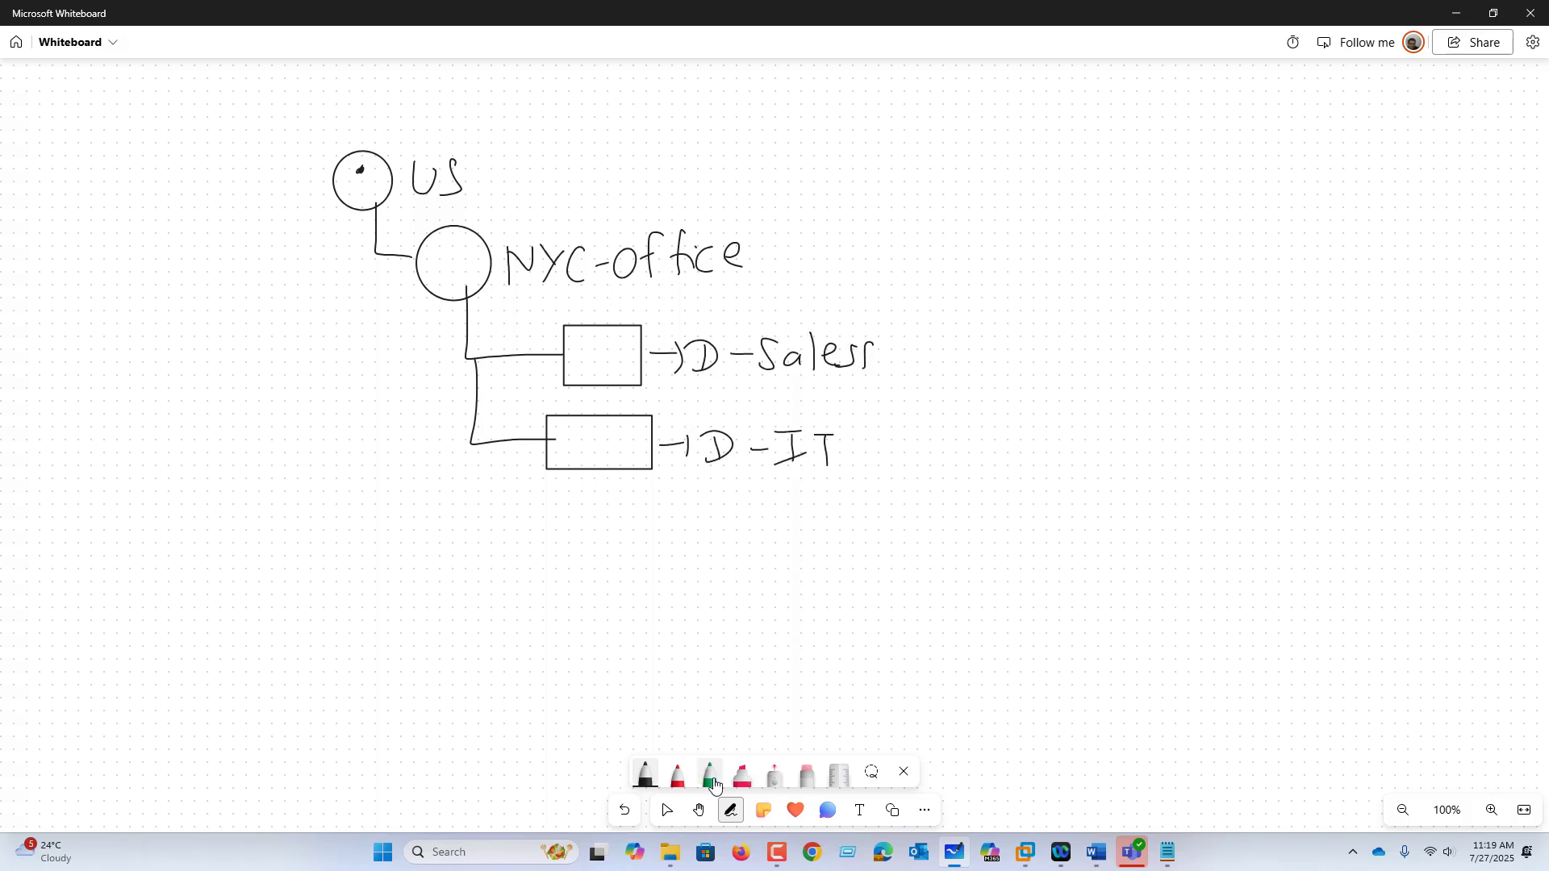
{"action": "left_click", "coordinate": [742, 774]}
Step: Box D-Sales, D-IT and NYC-office with the pink highlighter
{"action": "mouse_move", "coordinate": [682, 324]}
{"action": "left_mouse_down"}
{"action": "mouse_move", "coordinate": [779, 398]}
{"action": "mouse_move", "coordinate": [843, 314]}
{"action": "mouse_move", "coordinate": [684, 320]}
{"action": "left_mouse_up"}
{"action": "mouse_move", "coordinate": [691, 408]}
{"action": "left_mouse_down"}
{"action": "mouse_move", "coordinate": [870, 484]}
{"action": "mouse_move", "coordinate": [696, 418]}
{"action": "left_mouse_up"}
{"action": "mouse_move", "coordinate": [500, 208]}
{"action": "left_mouse_down"}
{"action": "mouse_move", "coordinate": [494, 308]}
{"action": "mouse_move", "coordinate": [740, 299]}
{"action": "mouse_move", "coordinate": [756, 207]}
{"action": "mouse_move", "coordinate": [512, 208]}
{"action": "mouse_move", "coordinate": [499, 224]}
{"action": "left_mouse_up"}
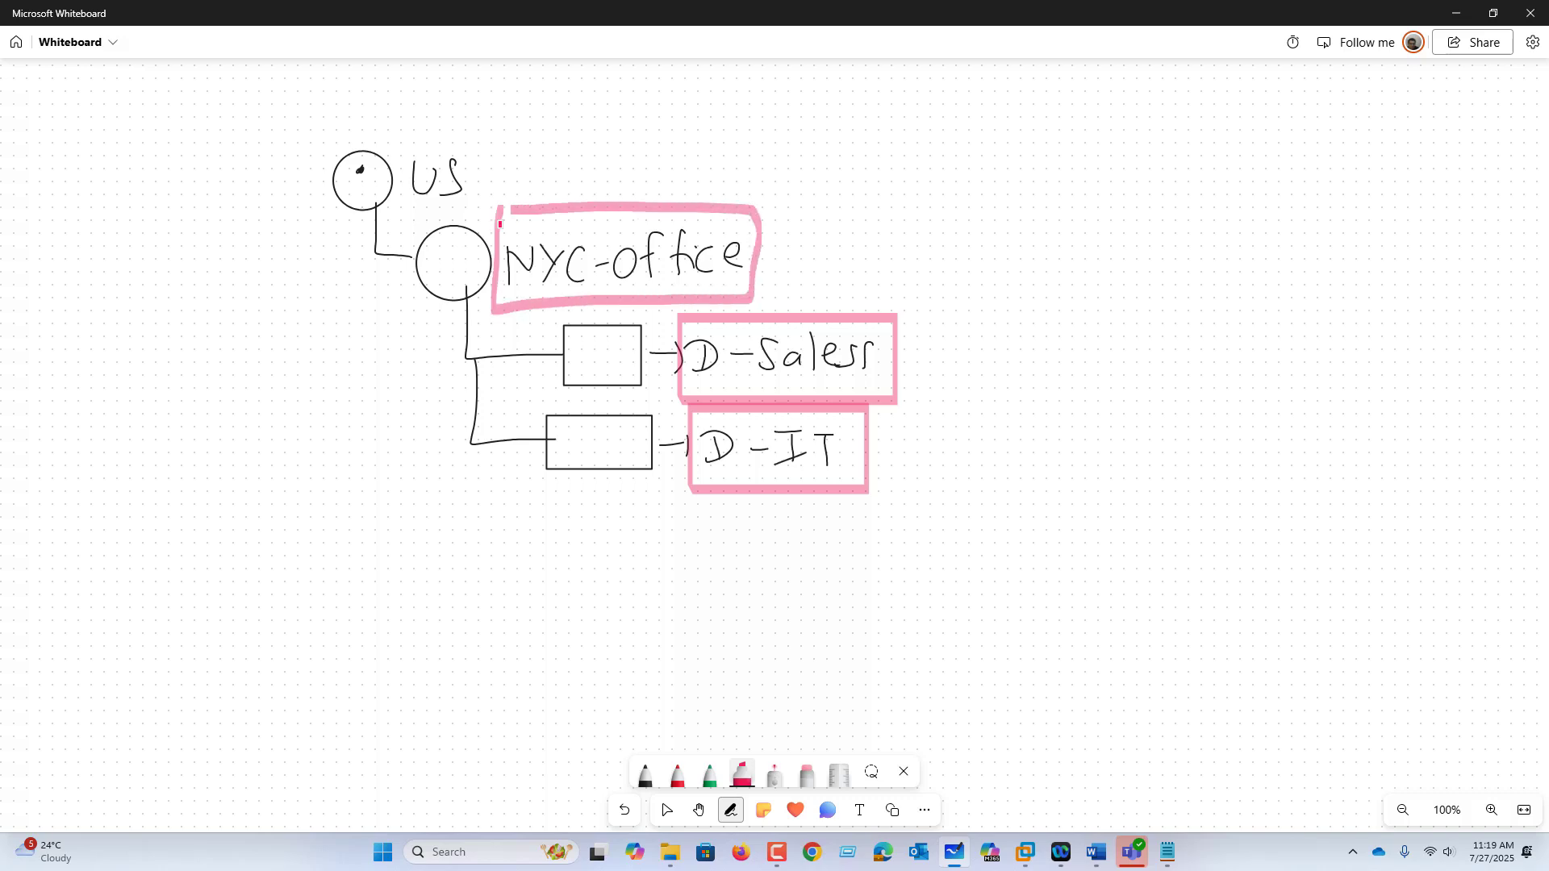
Step: In black pen, draw an arrow from D-Sales and write Sales01 with a stick figure
{"action": "left_click", "coordinate": [645, 775]}
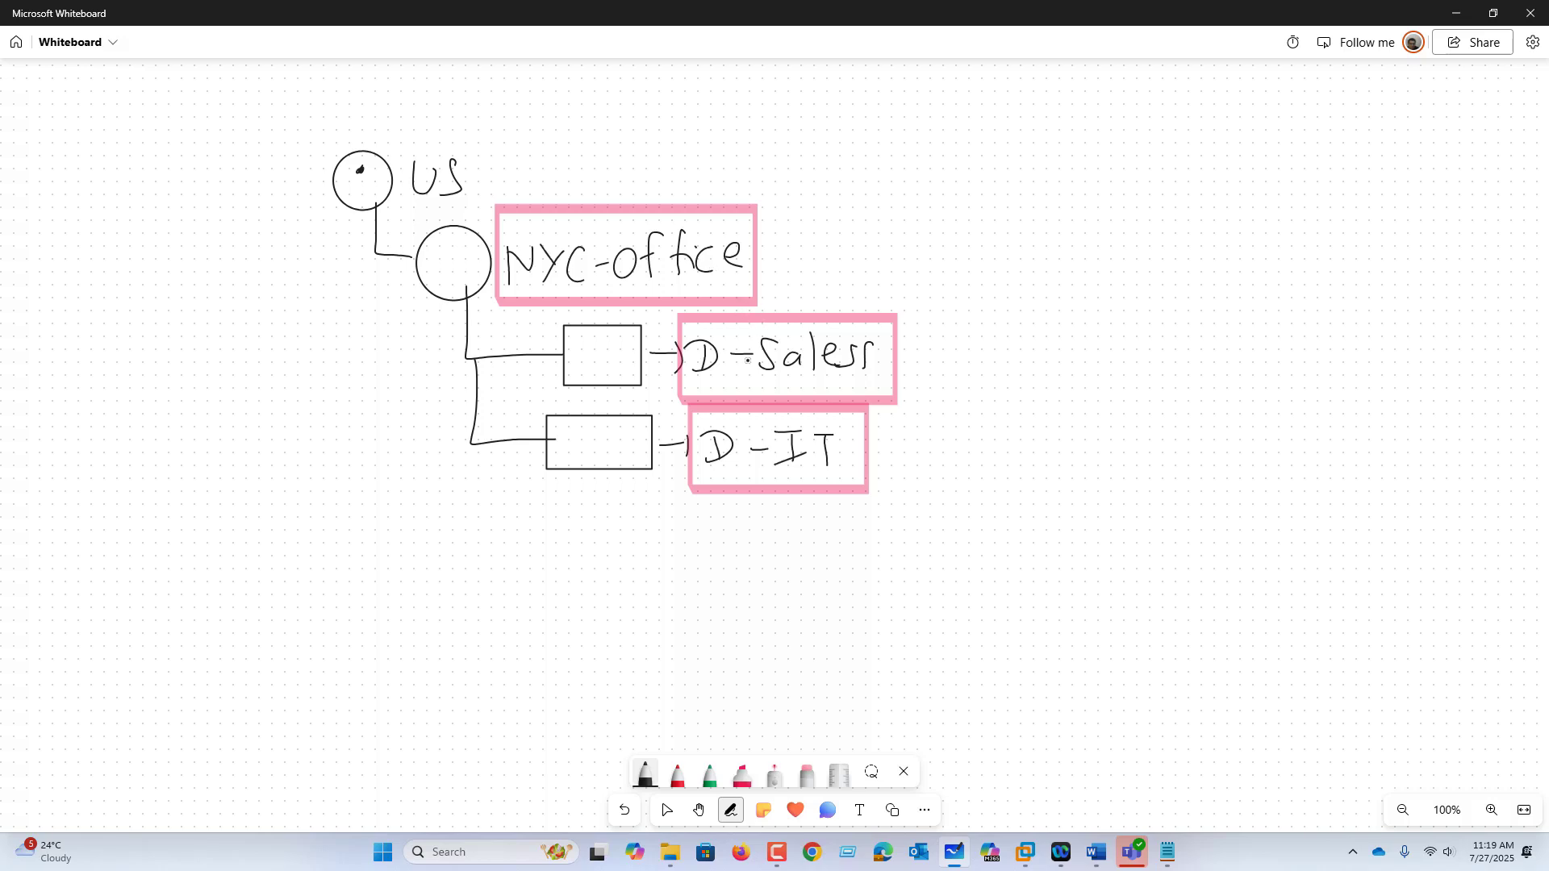
{"action": "left_click_drag", "start_coordinate": [900, 365], "coordinate": [974, 372]}
{"action": "mouse_move", "coordinate": [1018, 357]}
{"action": "left_mouse_down"}
{"action": "mouse_move", "coordinate": [1026, 376]}
{"action": "mouse_move", "coordinate": [1051, 367]}
{"action": "left_mouse_up"}
{"action": "left_click_drag", "start_coordinate": [1065, 335], "coordinate": [1063, 371]}
{"action": "mouse_move", "coordinate": [1081, 342]}
{"action": "left_mouse_down"}
{"action": "mouse_move", "coordinate": [1077, 362]}
{"action": "mouse_move", "coordinate": [1097, 367]}
{"action": "mouse_move", "coordinate": [1165, 319]}
{"action": "mouse_move", "coordinate": [1182, 360]}
{"action": "left_mouse_up"}
{"action": "left_click_drag", "start_coordinate": [1154, 361], "coordinate": [1172, 385]}
Step: Write IT01 with a stick figure beside D-IT, erasing a mistaken first attempt
{"action": "left_click_drag", "start_coordinate": [891, 468], "coordinate": [925, 484]}
{"action": "left_click_drag", "start_coordinate": [986, 444], "coordinate": [957, 488]}
{"action": "left_click_drag", "start_coordinate": [1000, 467], "coordinate": [1014, 484]}
{"action": "mouse_move", "coordinate": [1022, 469]}
{"action": "left_mouse_down"}
{"action": "mouse_move", "coordinate": [1037, 465]}
{"action": "mouse_move", "coordinate": [957, 481]}
{"action": "mouse_move", "coordinate": [973, 449]}
{"action": "mouse_move", "coordinate": [975, 484]}
{"action": "left_mouse_up"}
{"action": "left_click", "coordinate": [807, 774]}
{"action": "left_click", "coordinate": [645, 774]}
{"action": "left_click_drag", "start_coordinate": [957, 490], "coordinate": [1018, 456]}
{"action": "mouse_move", "coordinate": [1008, 458]}
{"action": "left_mouse_down"}
{"action": "mouse_move", "coordinate": [1012, 489]}
{"action": "mouse_move", "coordinate": [1035, 461]}
{"action": "left_mouse_up"}
{"action": "mouse_move", "coordinate": [1056, 455]}
{"action": "left_mouse_down"}
{"action": "mouse_move", "coordinate": [1058, 488]}
{"action": "mouse_move", "coordinate": [1084, 473]}
{"action": "left_mouse_up"}
{"action": "left_click_drag", "start_coordinate": [1129, 442], "coordinate": [1146, 477]}
{"action": "left_click_drag", "start_coordinate": [1129, 482], "coordinate": [1144, 500]}
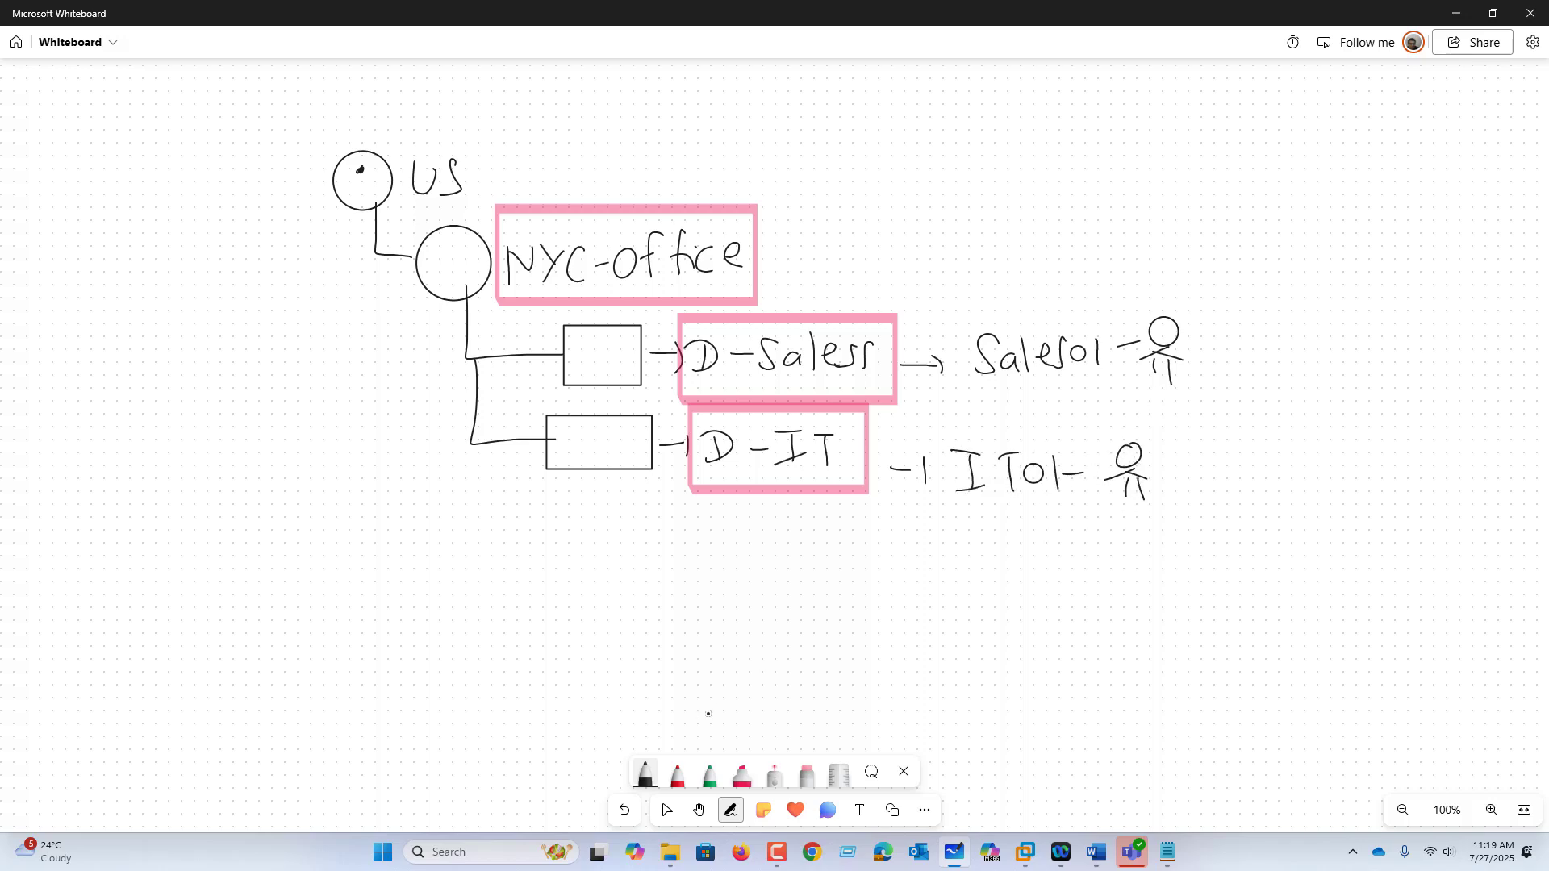
Step: Ring the IT01 and Sales01 figures in pink
{"action": "left_click", "coordinate": [751, 772]}
{"action": "mouse_move", "coordinate": [1092, 443]}
{"action": "left_mouse_down"}
{"action": "mouse_move", "coordinate": [1171, 439]}
{"action": "mouse_move", "coordinate": [1093, 442]}
{"action": "left_mouse_up"}
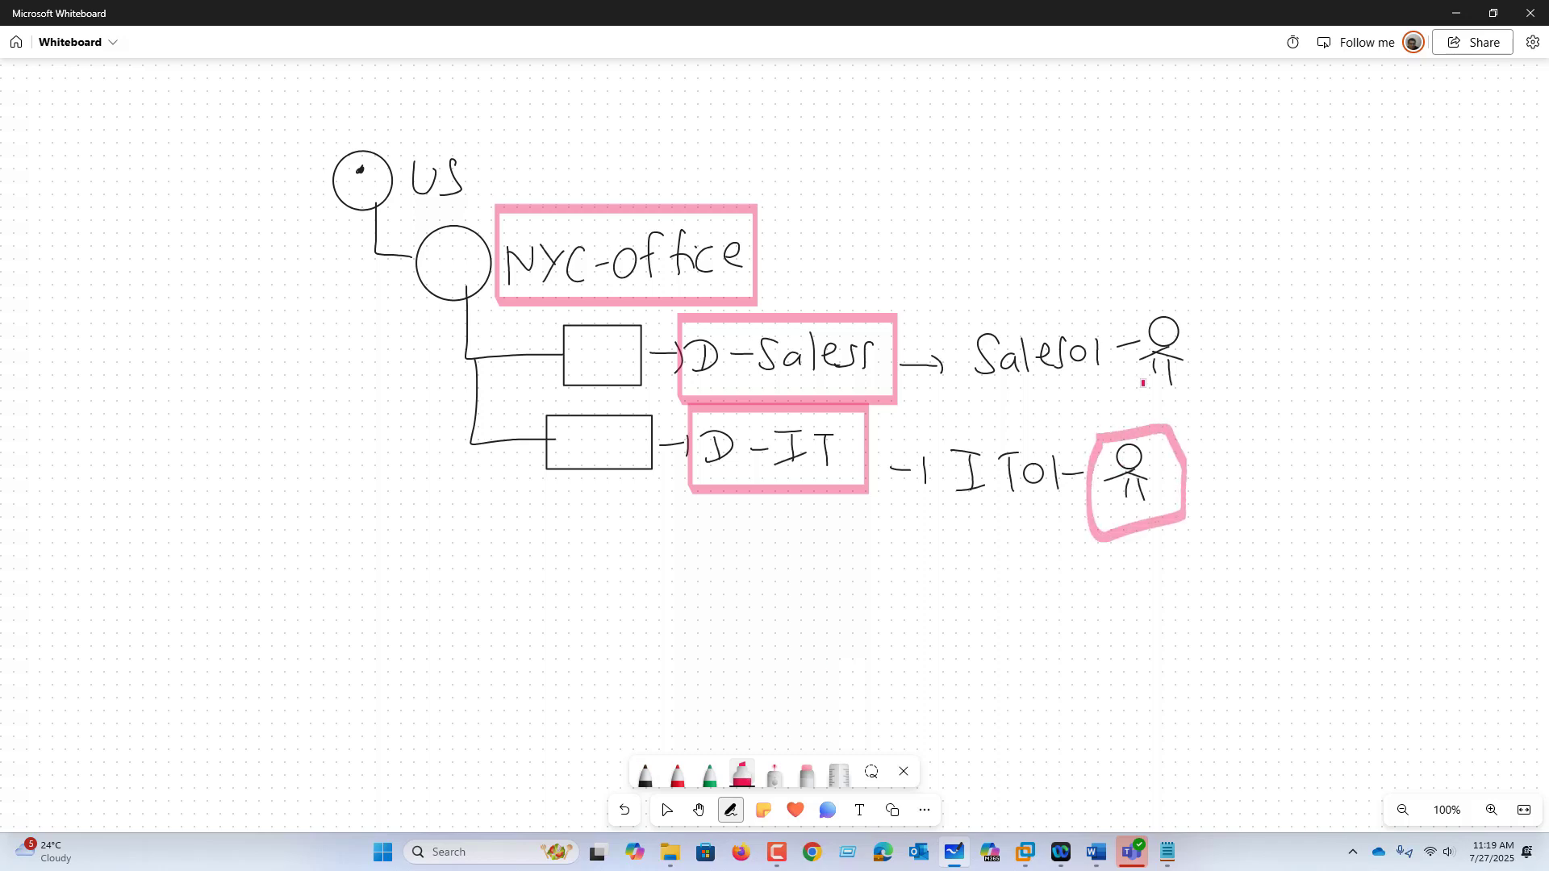
{"action": "mouse_move", "coordinate": [1144, 314]}
{"action": "left_mouse_down"}
{"action": "mouse_move", "coordinate": [1135, 364]}
{"action": "mouse_move", "coordinate": [1179, 304]}
{"action": "mouse_move", "coordinate": [1107, 318]}
{"action": "left_mouse_up"}
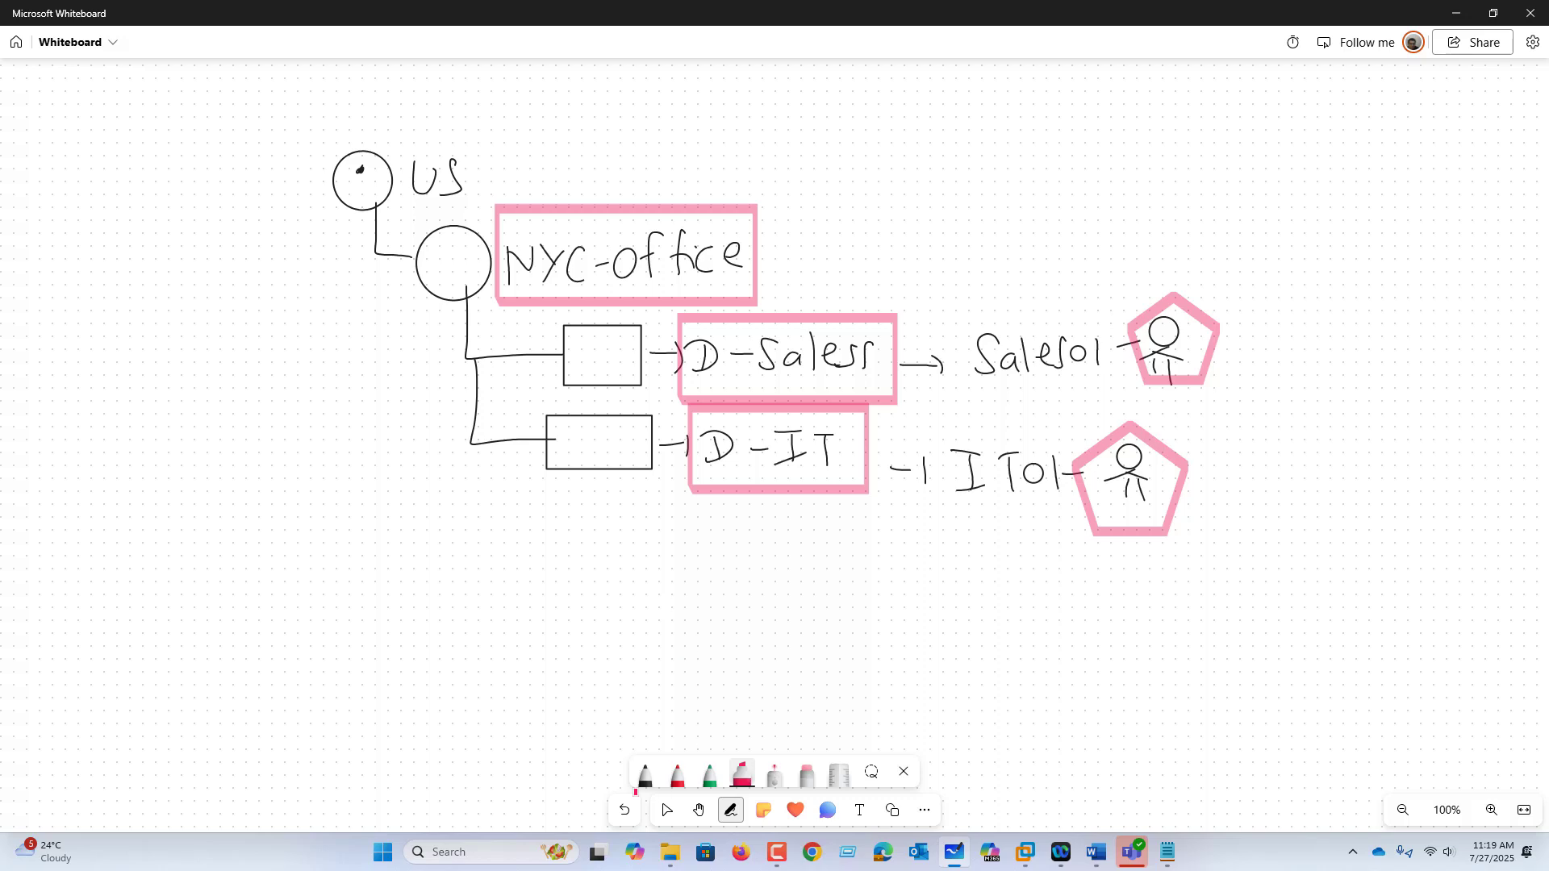
Step: In black pen, draw a line out from NYC-office and label it Pol-01
{"action": "left_click", "coordinate": [644, 776]}
{"action": "mouse_move", "coordinate": [753, 214]}
{"action": "left_mouse_down"}
{"action": "mouse_move", "coordinate": [988, 196]}
{"action": "mouse_move", "coordinate": [988, 181]}
{"action": "left_mouse_up"}
{"action": "left_click_drag", "start_coordinate": [1012, 172], "coordinate": [1008, 169]}
{"action": "mouse_move", "coordinate": [1029, 159]}
{"action": "left_mouse_down"}
{"action": "mouse_move", "coordinate": [1030, 194]}
{"action": "mouse_move", "coordinate": [1049, 176]}
{"action": "left_mouse_up"}
{"action": "left_click_drag", "start_coordinate": [1065, 161], "coordinate": [1089, 188]}
{"action": "mouse_move", "coordinate": [1078, 191]}
{"action": "left_mouse_down"}
{"action": "mouse_move", "coordinate": [1111, 182]}
{"action": "mouse_move", "coordinate": [985, 142]}
{"action": "mouse_move", "coordinate": [1069, 211]}
{"action": "mouse_move", "coordinate": [1103, 145]}
{"action": "mouse_move", "coordinate": [1201, 142]}
{"action": "mouse_move", "coordinate": [1201, 208]}
{"action": "left_mouse_up"}
Step: Add two bullet branches to Pol-01 and write CTRL-P-Deny by the upper one
{"action": "left_click_drag", "start_coordinate": [1221, 135], "coordinate": [1222, 135]}
{"action": "left_click_drag", "start_coordinate": [1220, 199], "coordinate": [1221, 200]}
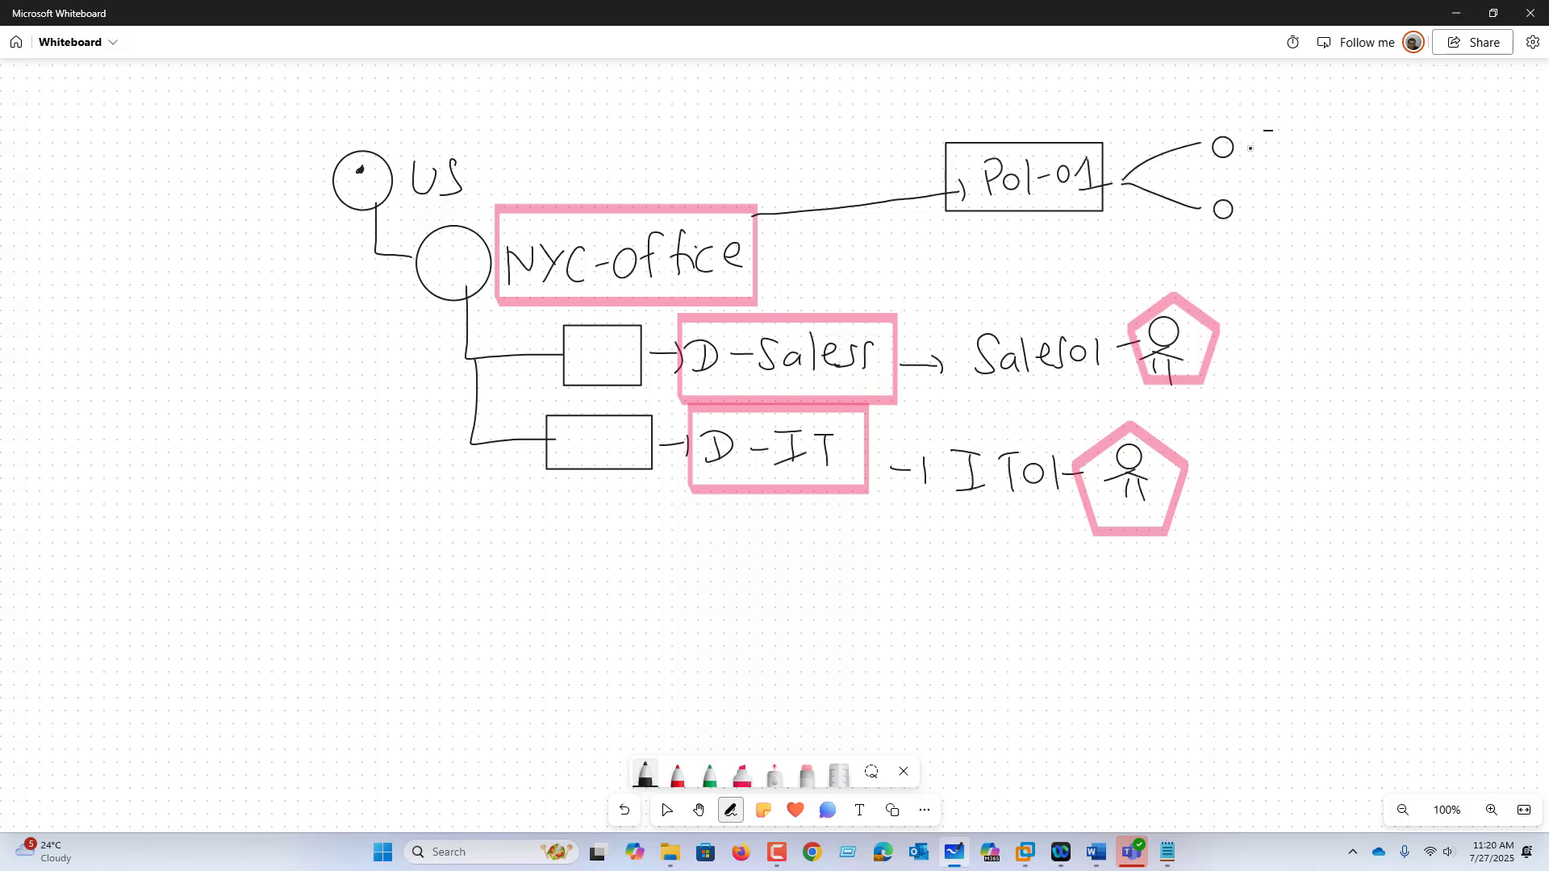
{"action": "left_click_drag", "start_coordinate": [1250, 149], "coordinate": [1273, 157]}
{"action": "mouse_move", "coordinate": [1281, 133]}
{"action": "left_mouse_down"}
{"action": "mouse_move", "coordinate": [1299, 126]}
{"action": "mouse_move", "coordinate": [1295, 157]}
{"action": "left_mouse_up"}
{"action": "mouse_move", "coordinate": [1307, 157]}
{"action": "left_mouse_down"}
{"action": "mouse_move", "coordinate": [1313, 132]}
{"action": "mouse_move", "coordinate": [1318, 153]}
{"action": "left_mouse_up"}
{"action": "mouse_move", "coordinate": [1315, 134]}
{"action": "left_mouse_down"}
{"action": "mouse_move", "coordinate": [1335, 158]}
{"action": "mouse_move", "coordinate": [1352, 138]}
{"action": "left_mouse_up"}
{"action": "mouse_move", "coordinate": [1360, 135]}
{"action": "left_mouse_down"}
{"action": "mouse_move", "coordinate": [1362, 148]}
{"action": "mouse_move", "coordinate": [1471, 163]}
{"action": "left_mouse_up"}
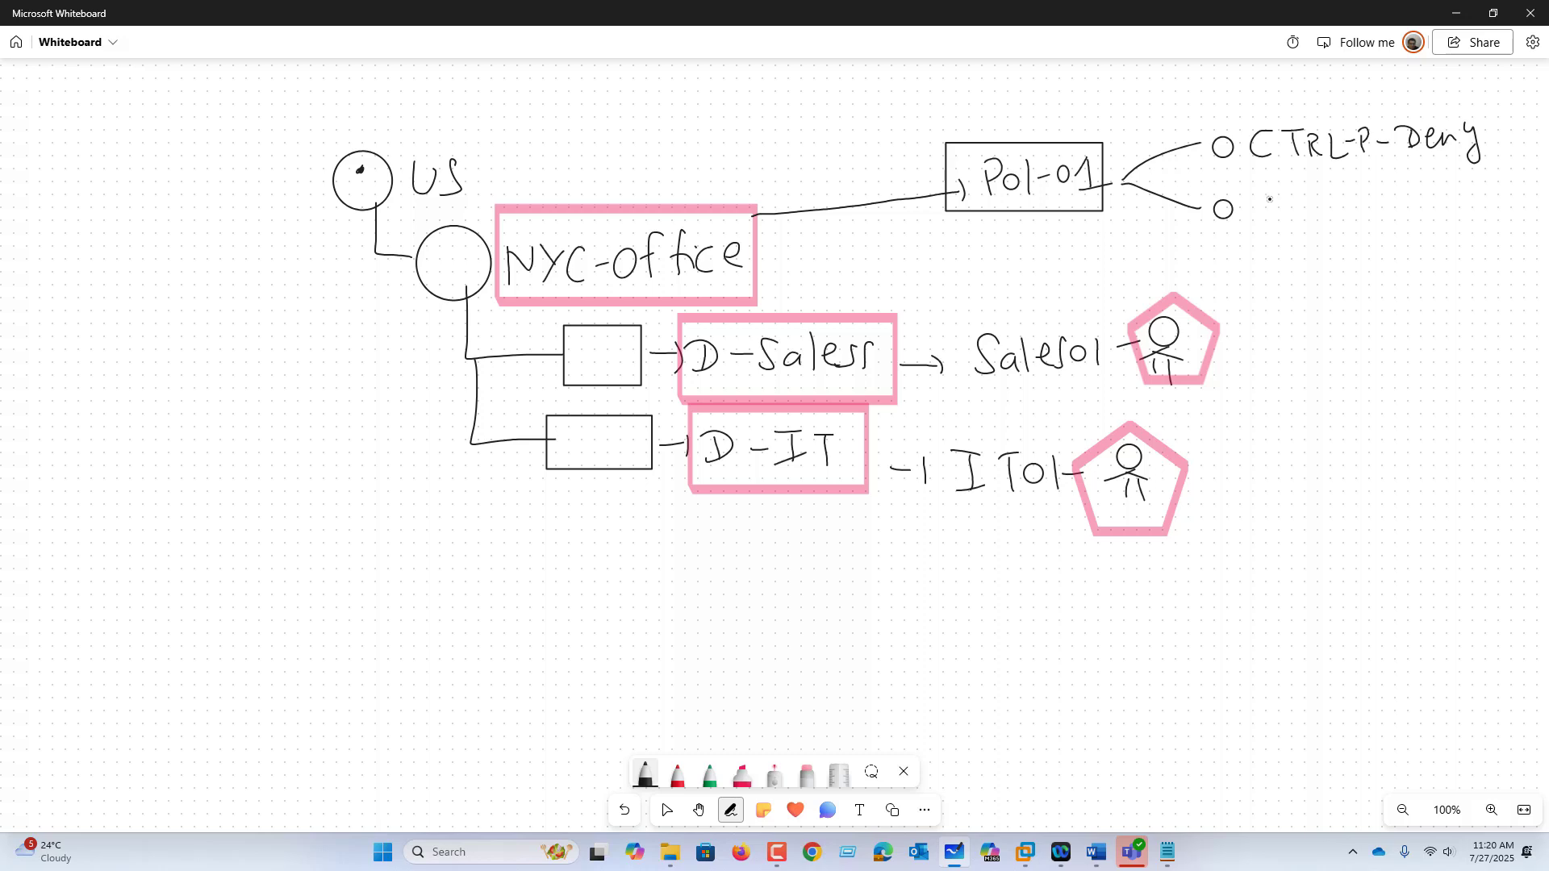
Step: Write Recycle bin-Deny by the lower bullet
{"action": "left_click_drag", "start_coordinate": [1267, 192], "coordinate": [1283, 222]}
{"action": "mouse_move", "coordinate": [1289, 210]}
{"action": "left_mouse_down"}
{"action": "mouse_move", "coordinate": [1299, 202]}
{"action": "mouse_move", "coordinate": [1316, 236]}
{"action": "left_mouse_up"}
{"action": "mouse_move", "coordinate": [1344, 203]}
{"action": "left_mouse_down"}
{"action": "mouse_move", "coordinate": [1339, 219]}
{"action": "mouse_move", "coordinate": [1353, 216]}
{"action": "left_mouse_up"}
{"action": "left_click_drag", "start_coordinate": [1359, 203], "coordinate": [1389, 211]}
{"action": "mouse_move", "coordinate": [1395, 198]}
{"action": "left_mouse_down"}
{"action": "mouse_move", "coordinate": [1397, 211]}
{"action": "mouse_move", "coordinate": [1476, 206]}
{"action": "left_mouse_up"}
{"action": "left_click_drag", "start_coordinate": [1482, 198], "coordinate": [1505, 203]}
{"action": "left_click_drag", "start_coordinate": [1516, 187], "coordinate": [1502, 238]}
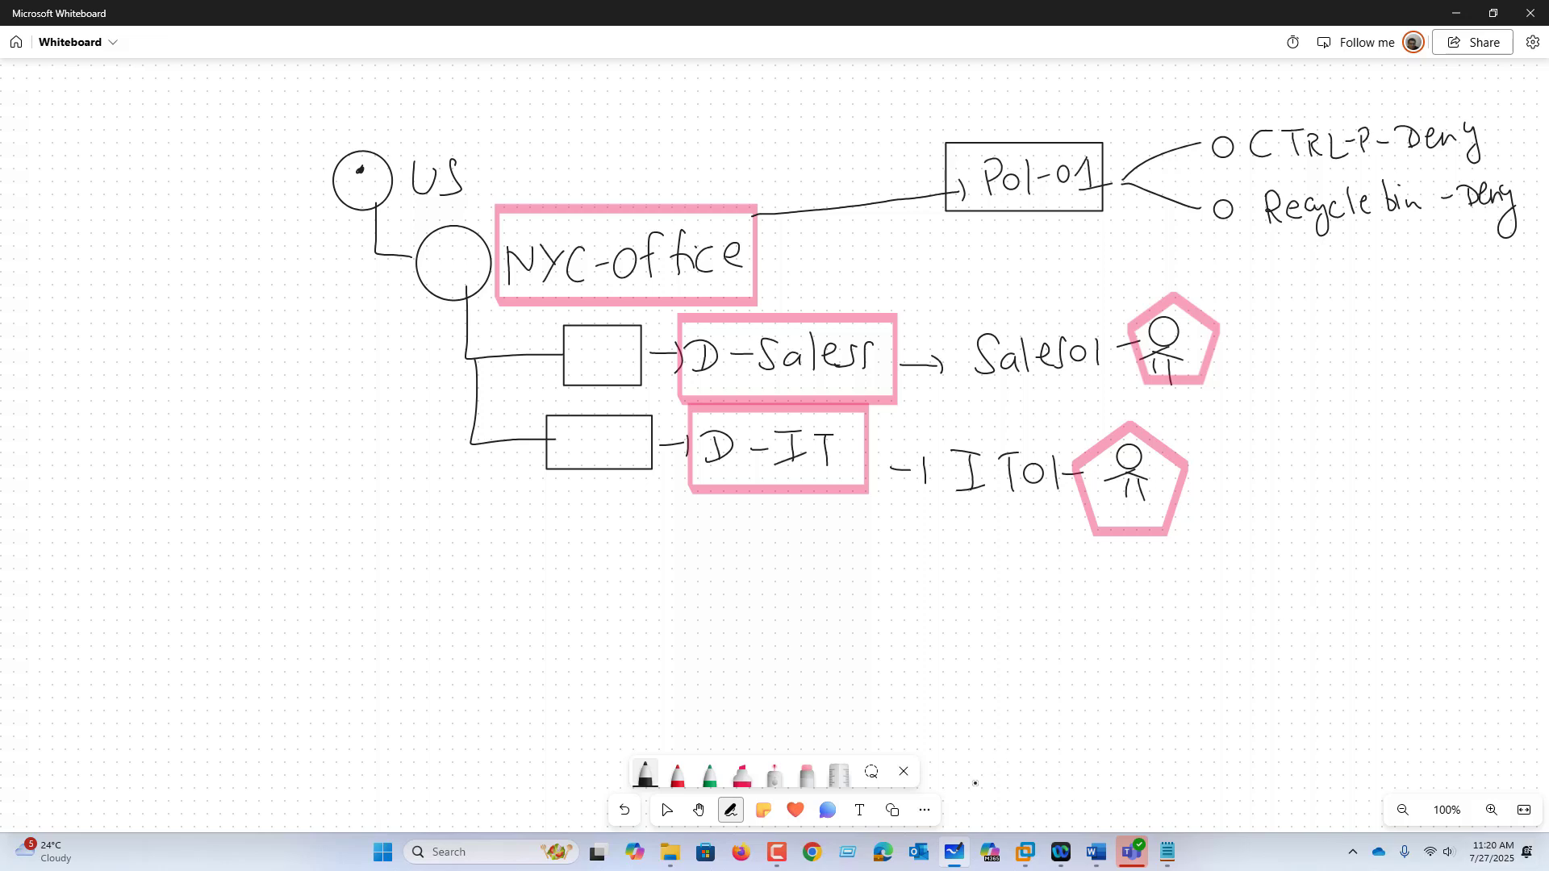
Step: Outline Sales01 and IT01 with a cyan highlighter, then return to the AD01 VM
{"action": "left_click", "coordinate": [742, 776]}
{"action": "left_click", "coordinate": [742, 774]}
{"action": "left_click", "coordinate": [684, 696]}
{"action": "mouse_move", "coordinate": [968, 316]}
{"action": "left_mouse_down"}
{"action": "mouse_move", "coordinate": [1114, 392]}
{"action": "mouse_move", "coordinate": [1118, 321]}
{"action": "mouse_move", "coordinate": [964, 329]}
{"action": "left_mouse_up"}
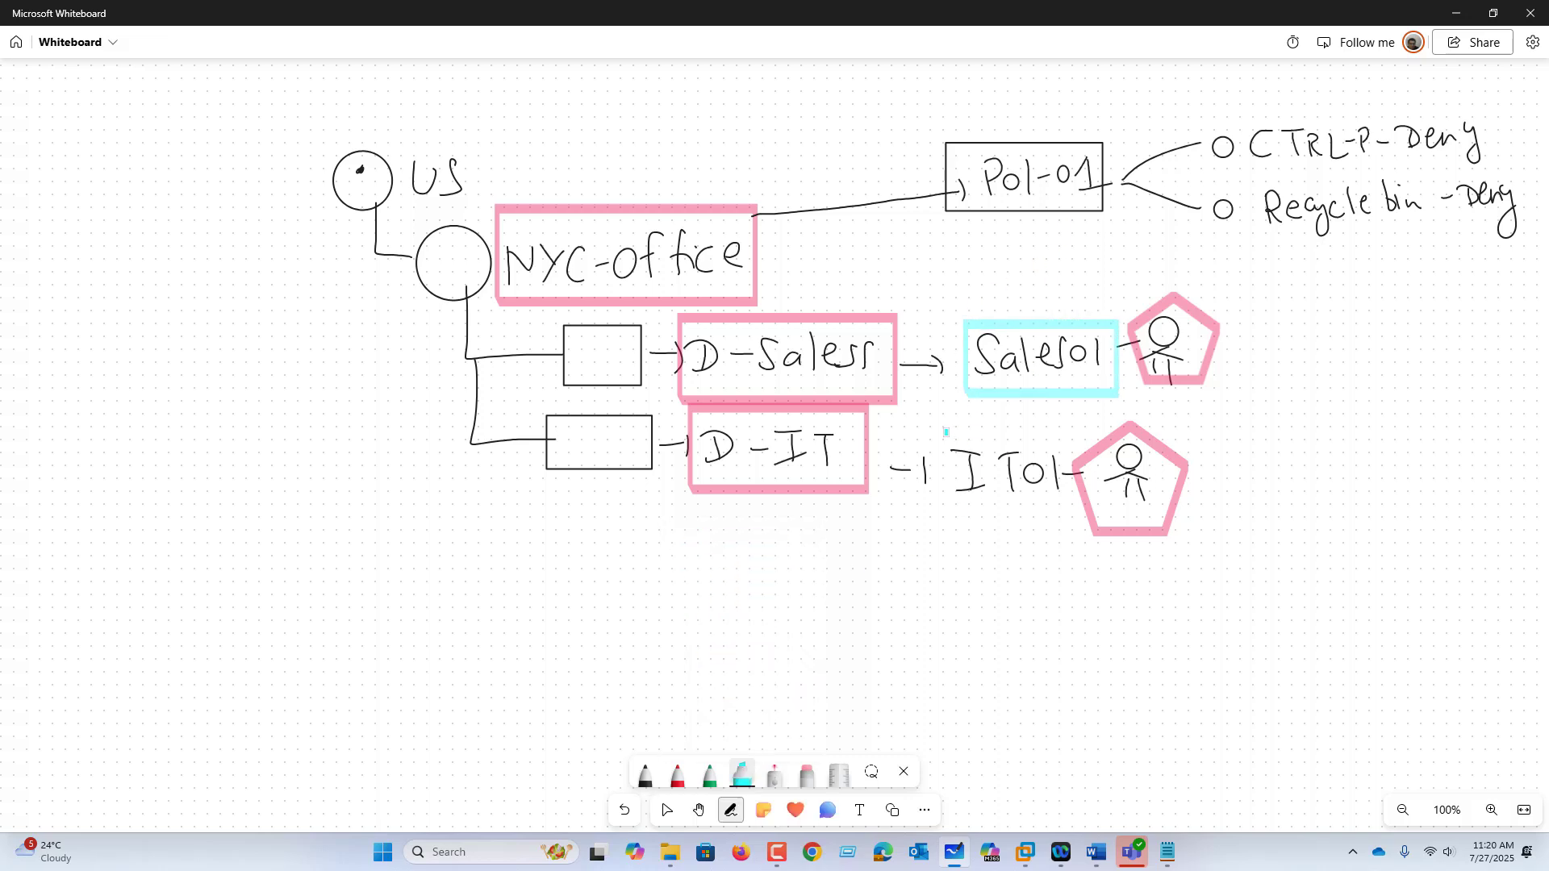
{"action": "mouse_move", "coordinate": [946, 429]}
{"action": "left_mouse_down"}
{"action": "mouse_move", "coordinate": [1055, 513]}
{"action": "mouse_move", "coordinate": [950, 432]}
{"action": "left_mouse_up"}
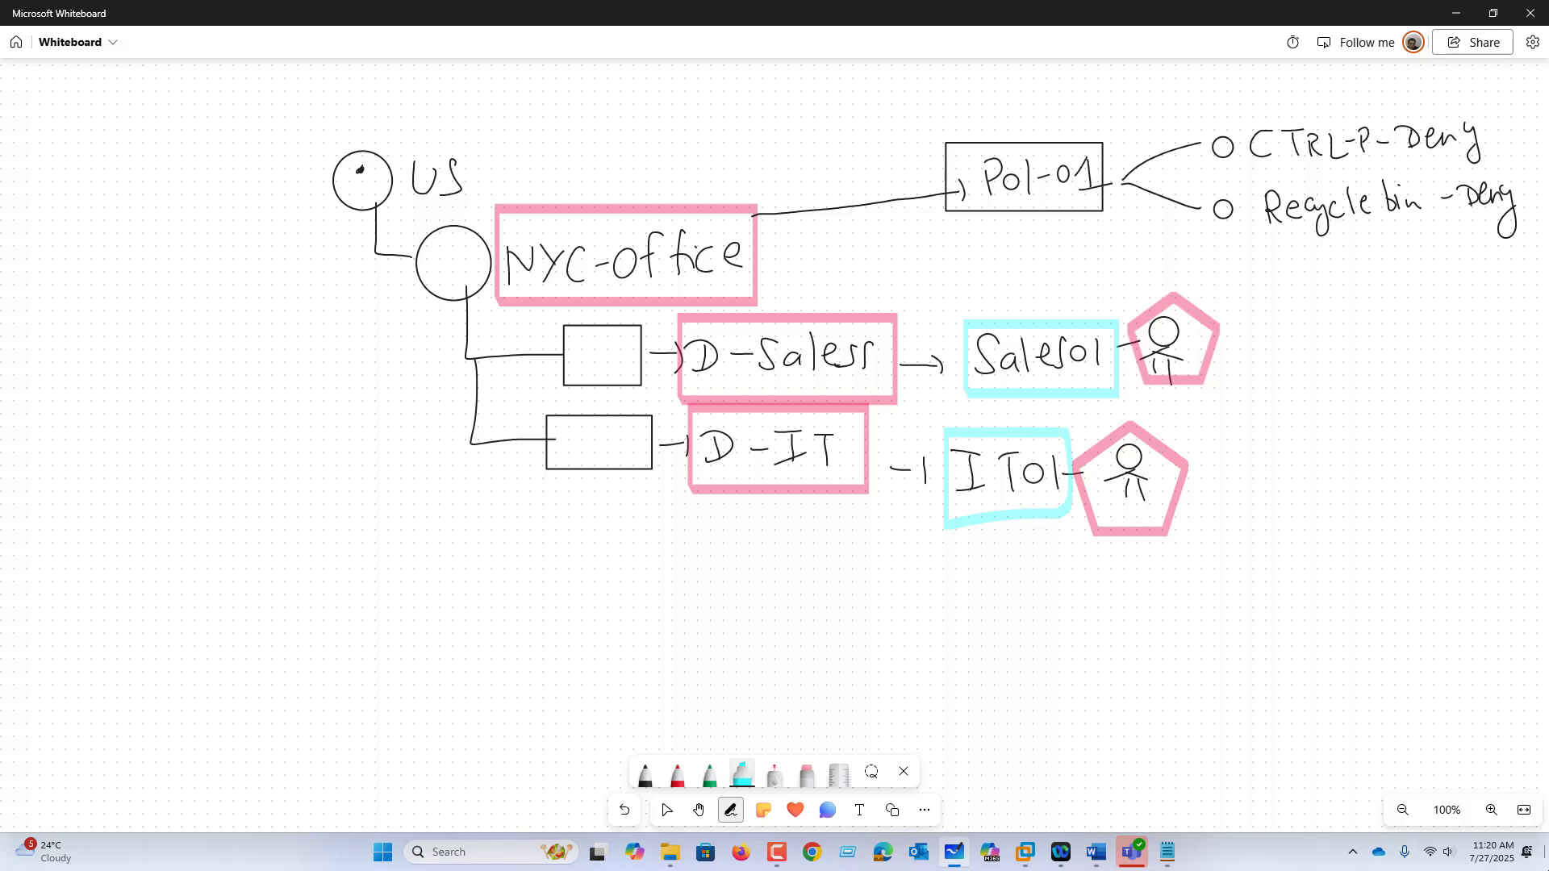
{"action": "left_click", "coordinate": [1025, 851]}
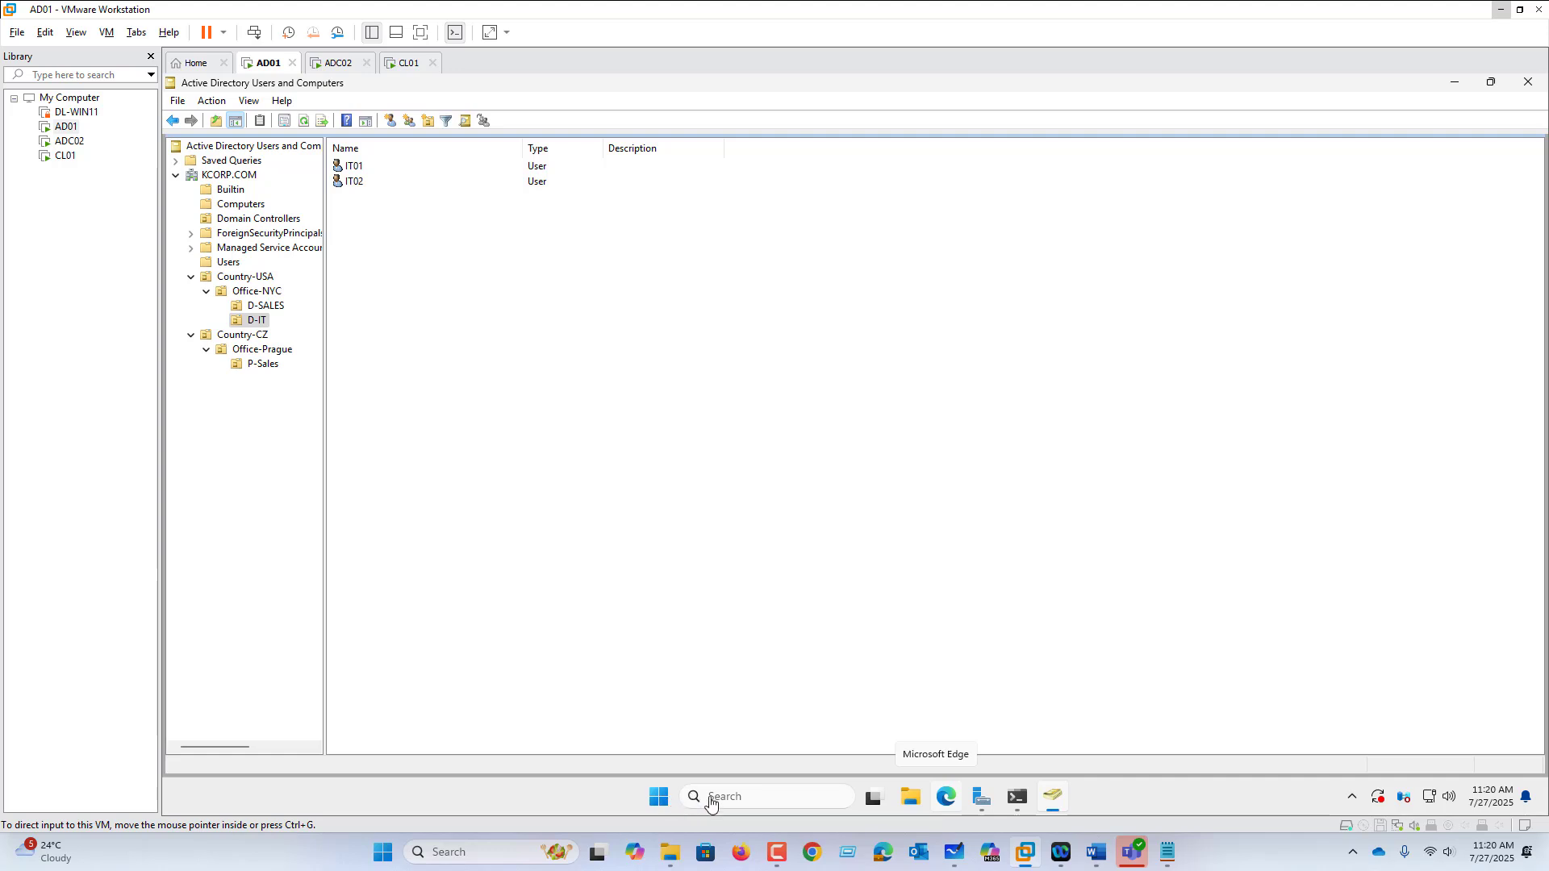
Step: Launch Group Policy Management from Server Manager's Tools menu and maximize it
{"action": "left_click", "coordinate": [979, 799]}
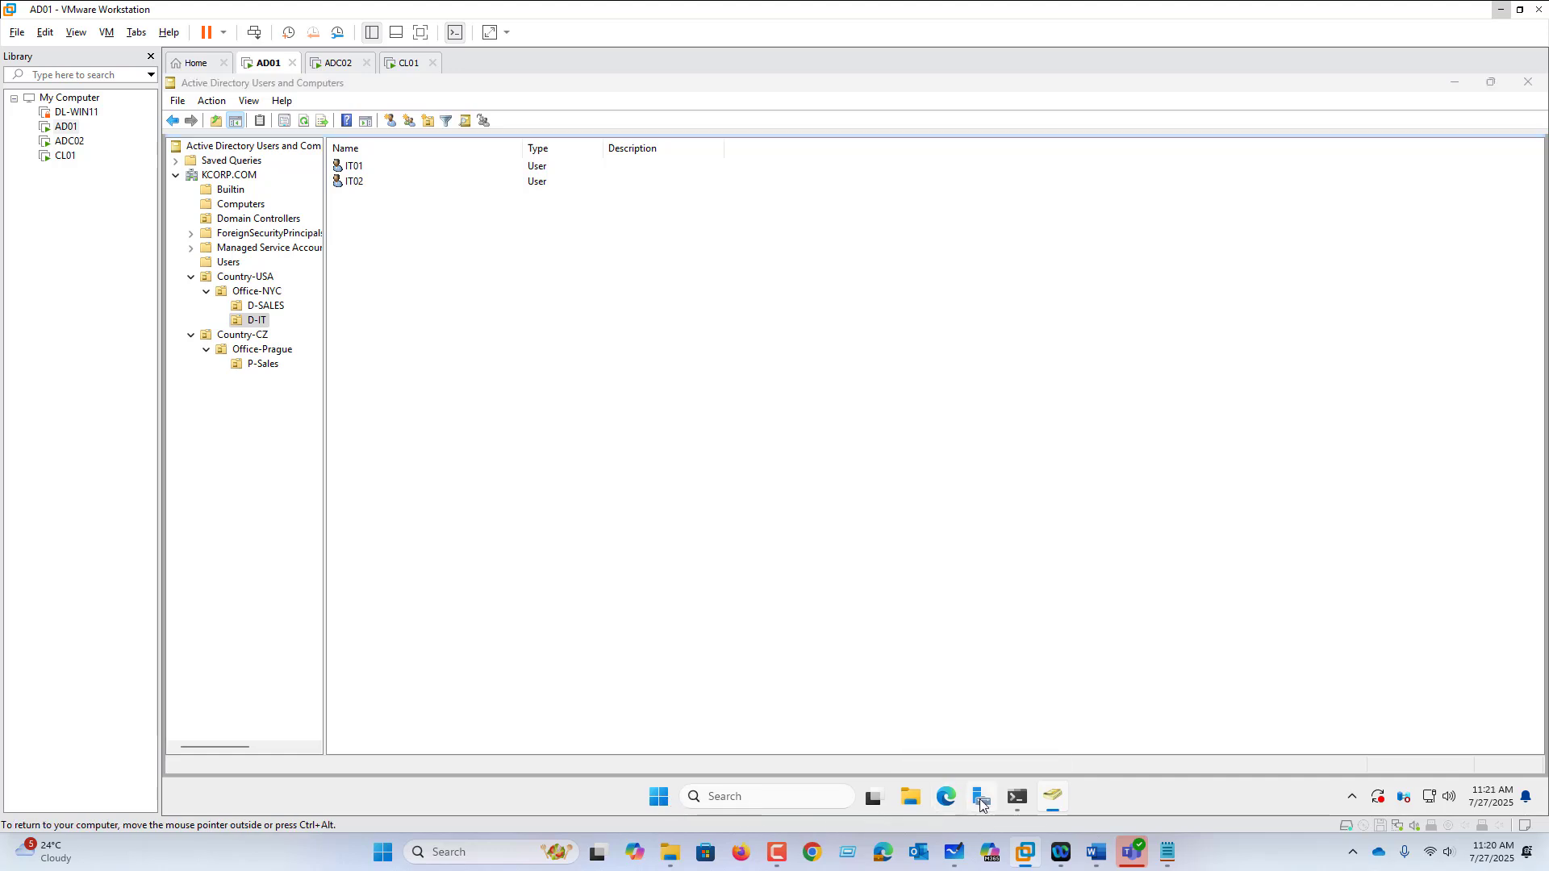
{"action": "left_click", "coordinate": [1432, 119]}
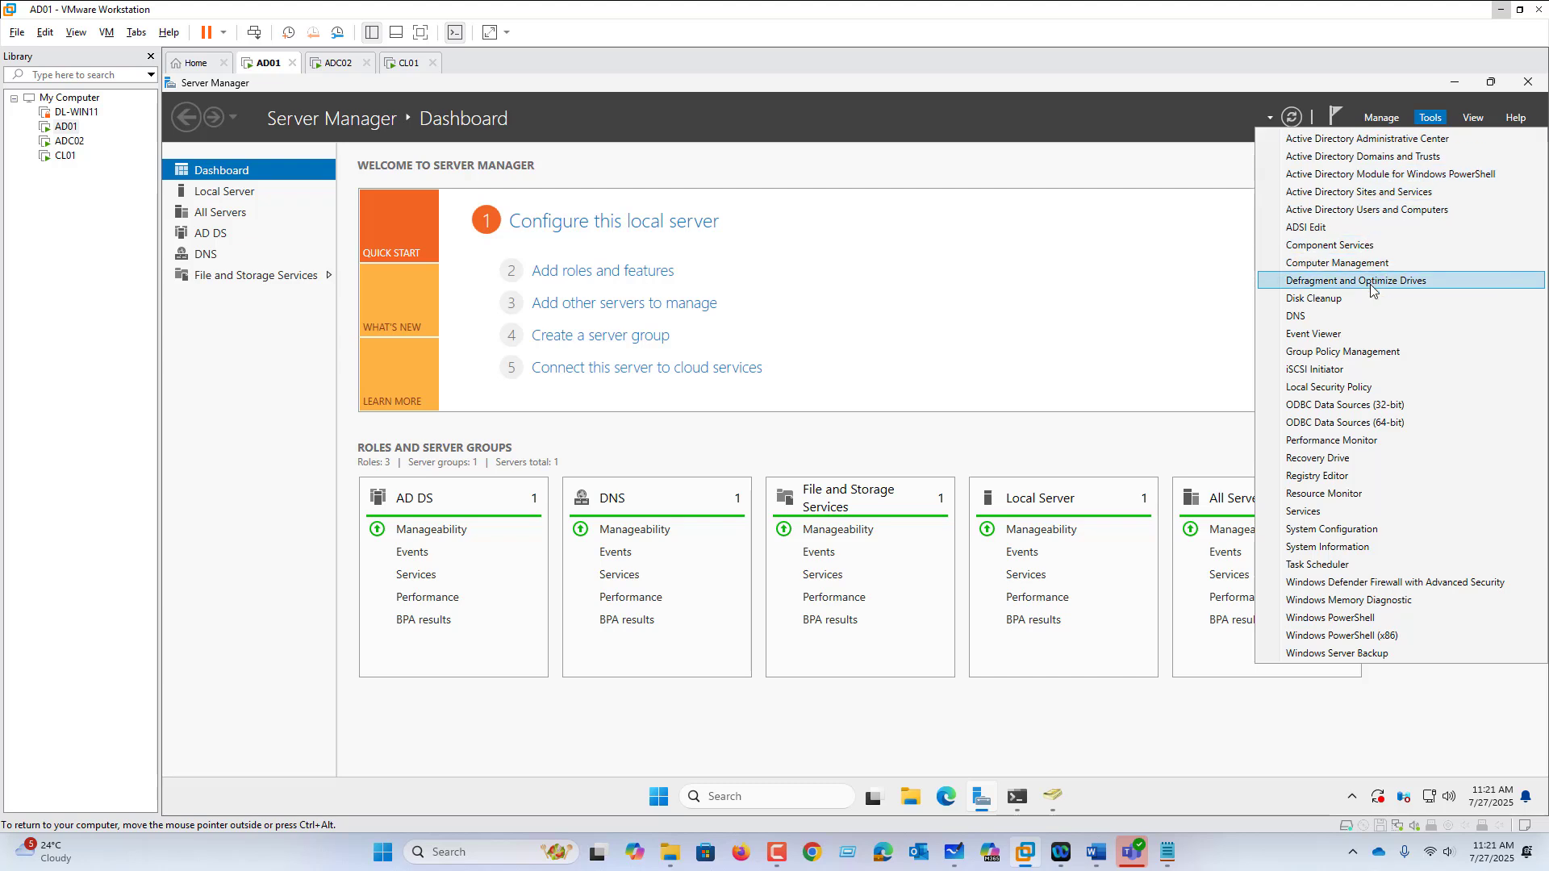
{"action": "left_click", "coordinate": [1356, 352]}
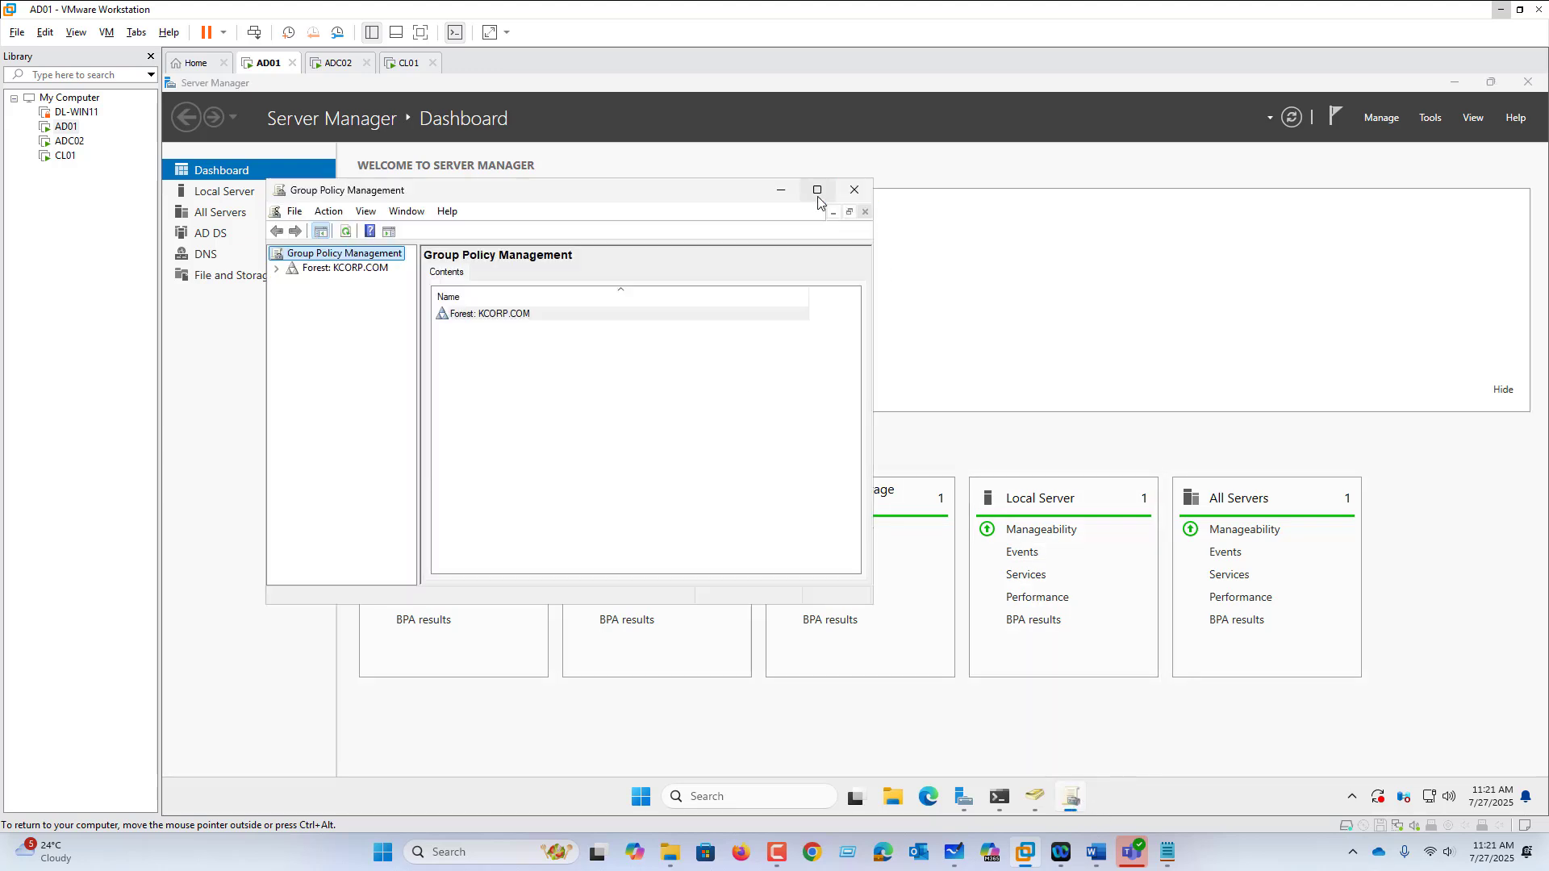
{"action": "left_click", "coordinate": [817, 191]}
Step: Expand the KCORP.COM domain and view the Default Domain and Domain Controllers policies
{"action": "left_click", "coordinate": [171, 159]}
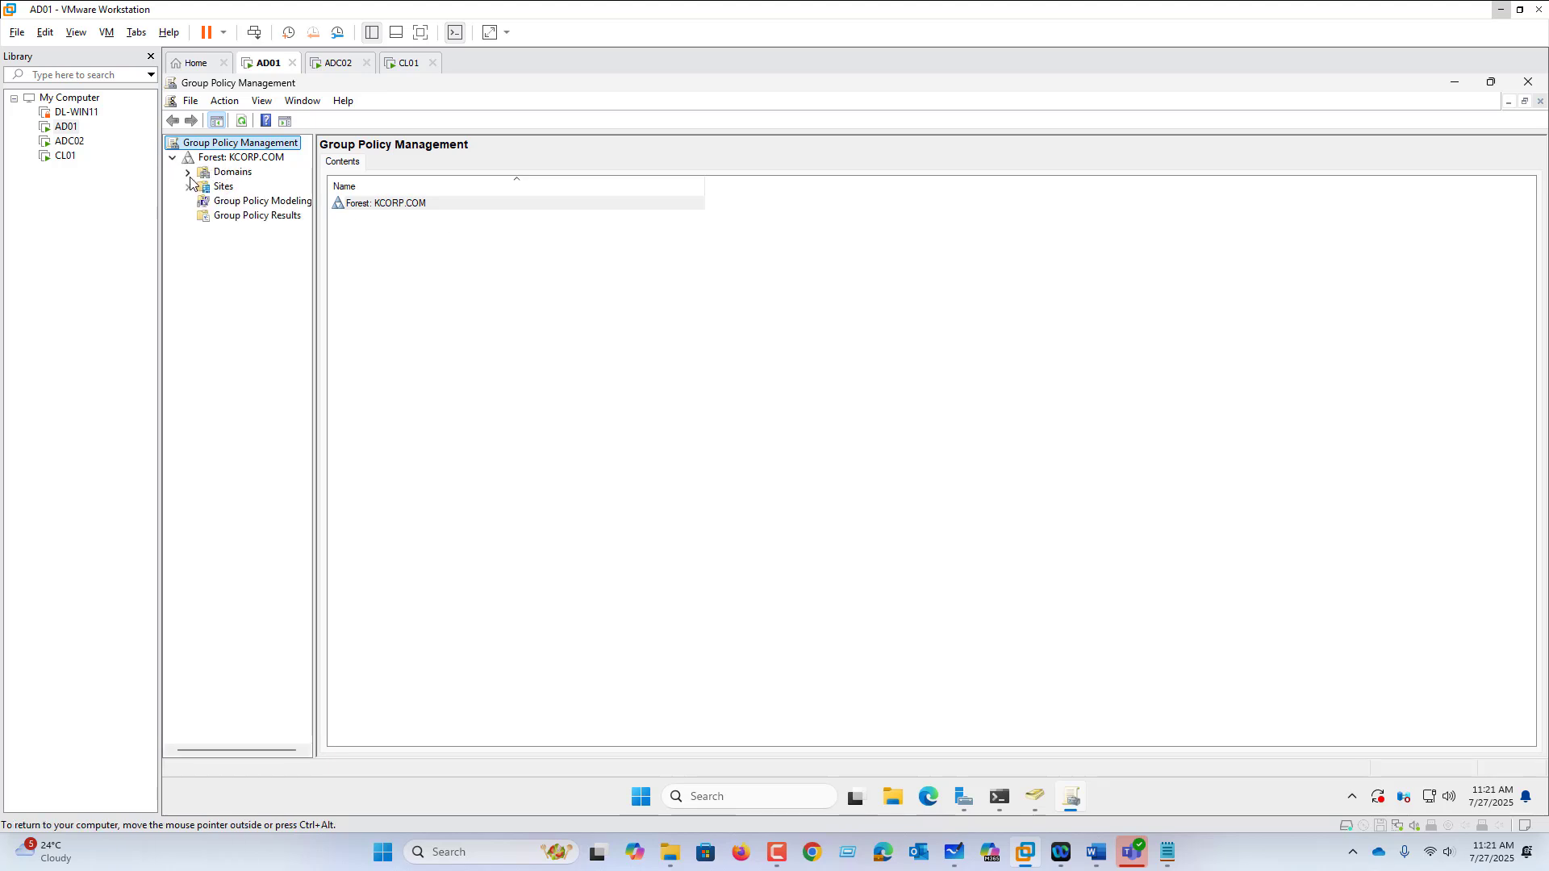
{"action": "left_click", "coordinate": [188, 173]}
{"action": "left_click", "coordinate": [202, 186]}
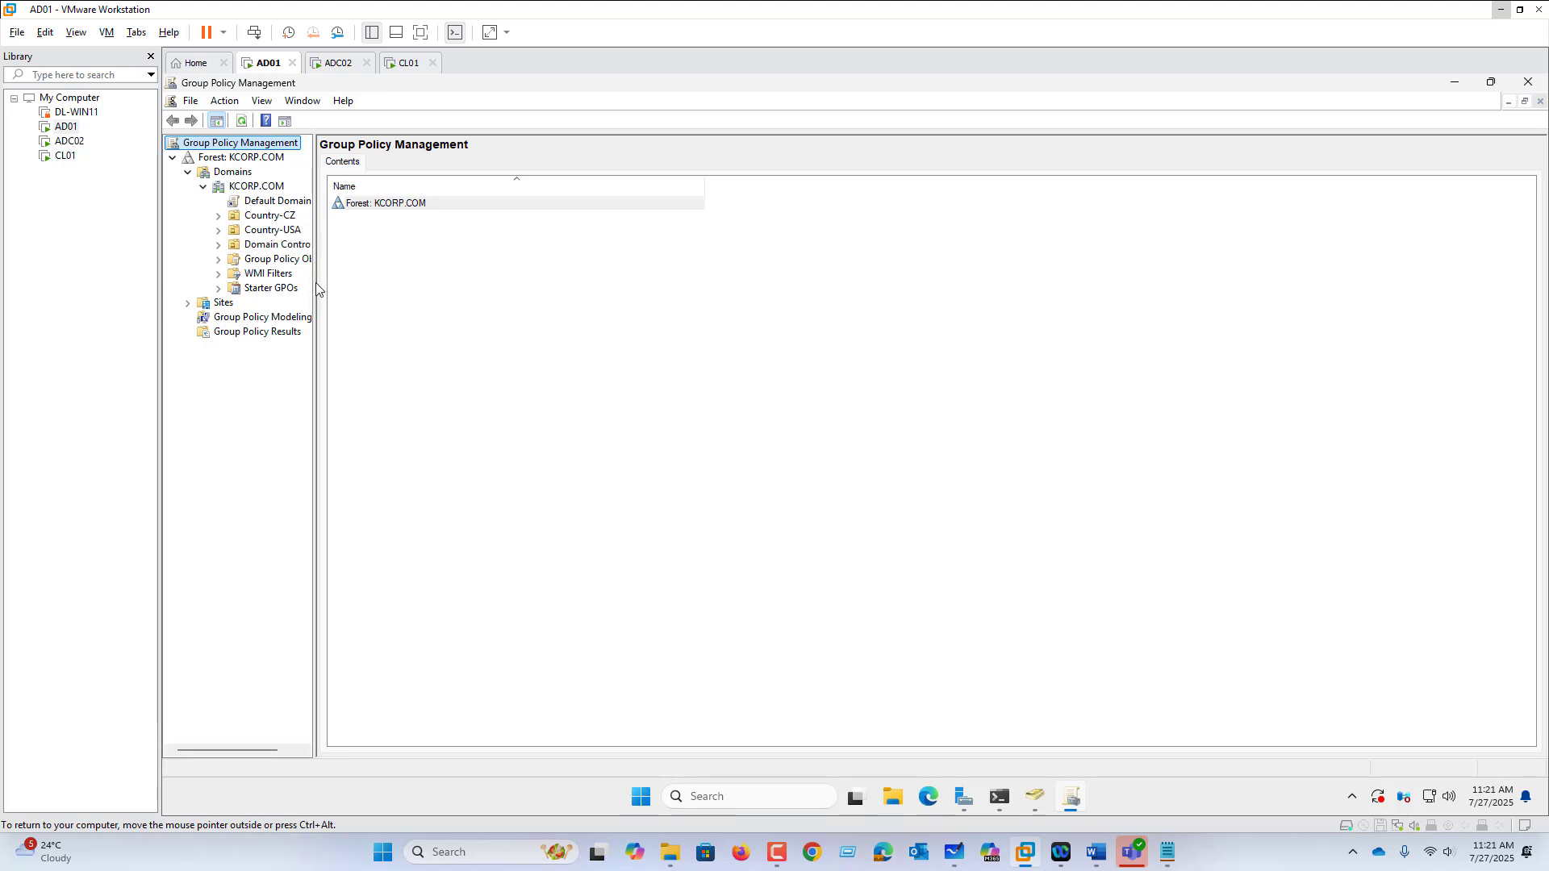
{"action": "left_click_drag", "start_coordinate": [315, 293], "coordinate": [454, 301]}
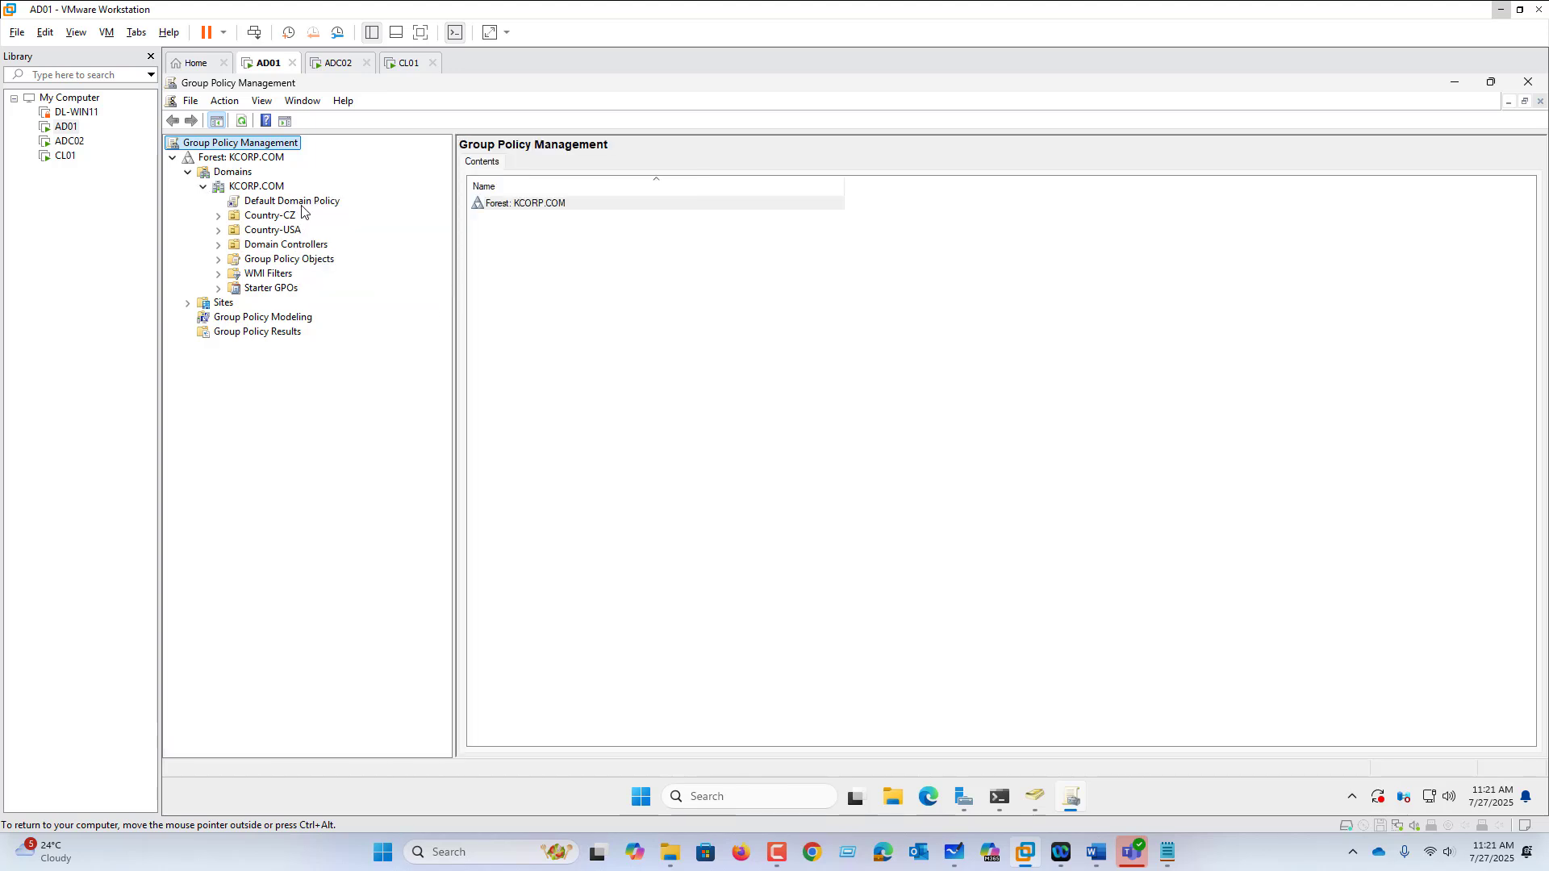
{"action": "left_click", "coordinate": [303, 207]}
{"action": "left_click", "coordinate": [953, 468]}
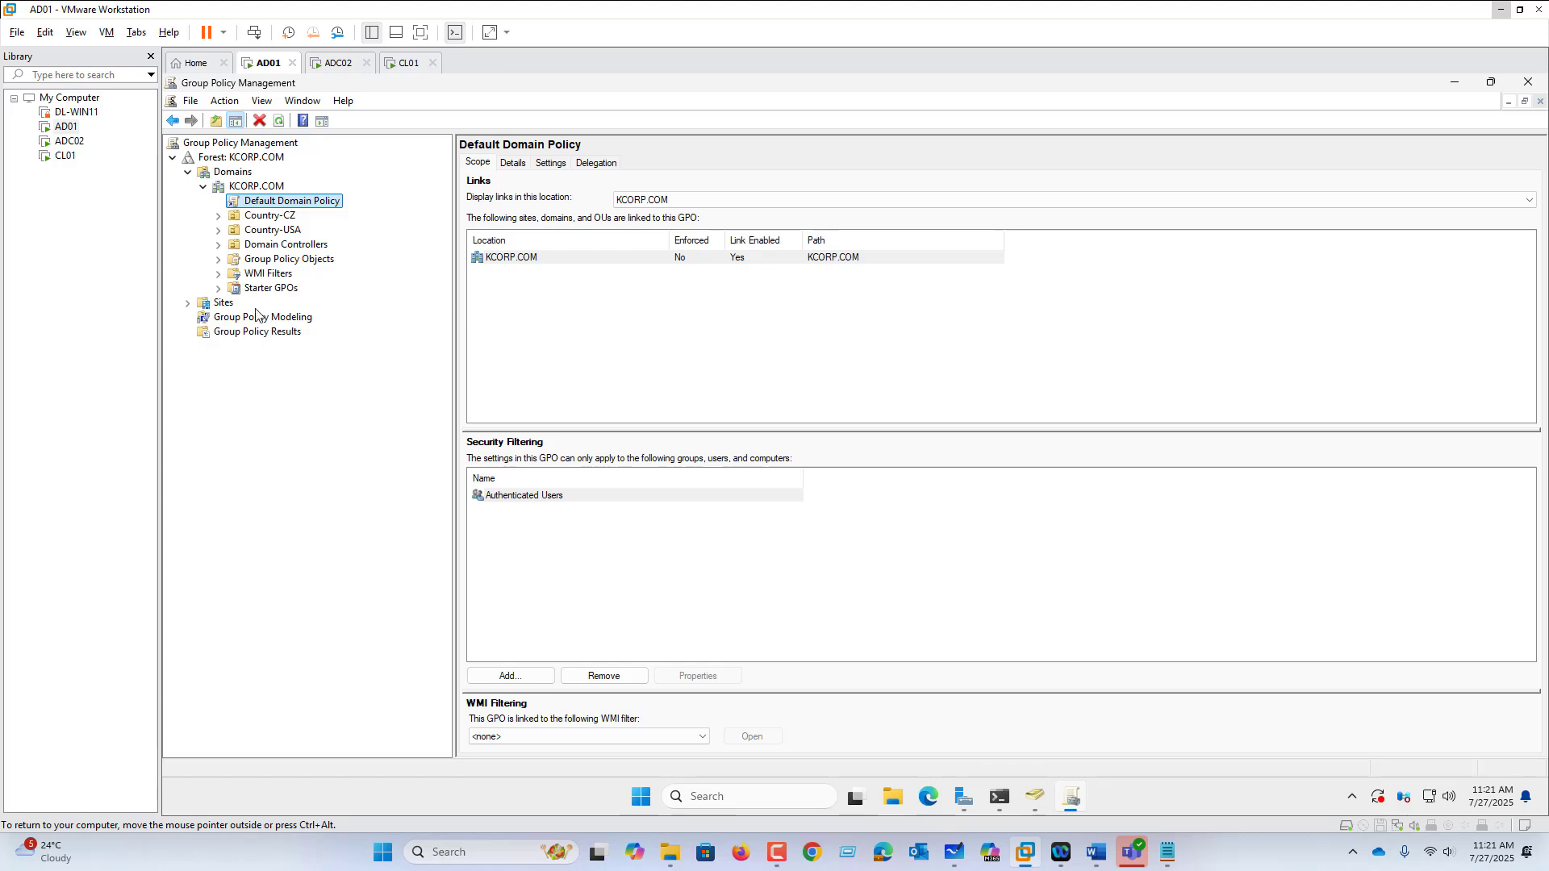
{"action": "left_click", "coordinate": [219, 246]}
{"action": "left_click", "coordinate": [283, 263]}
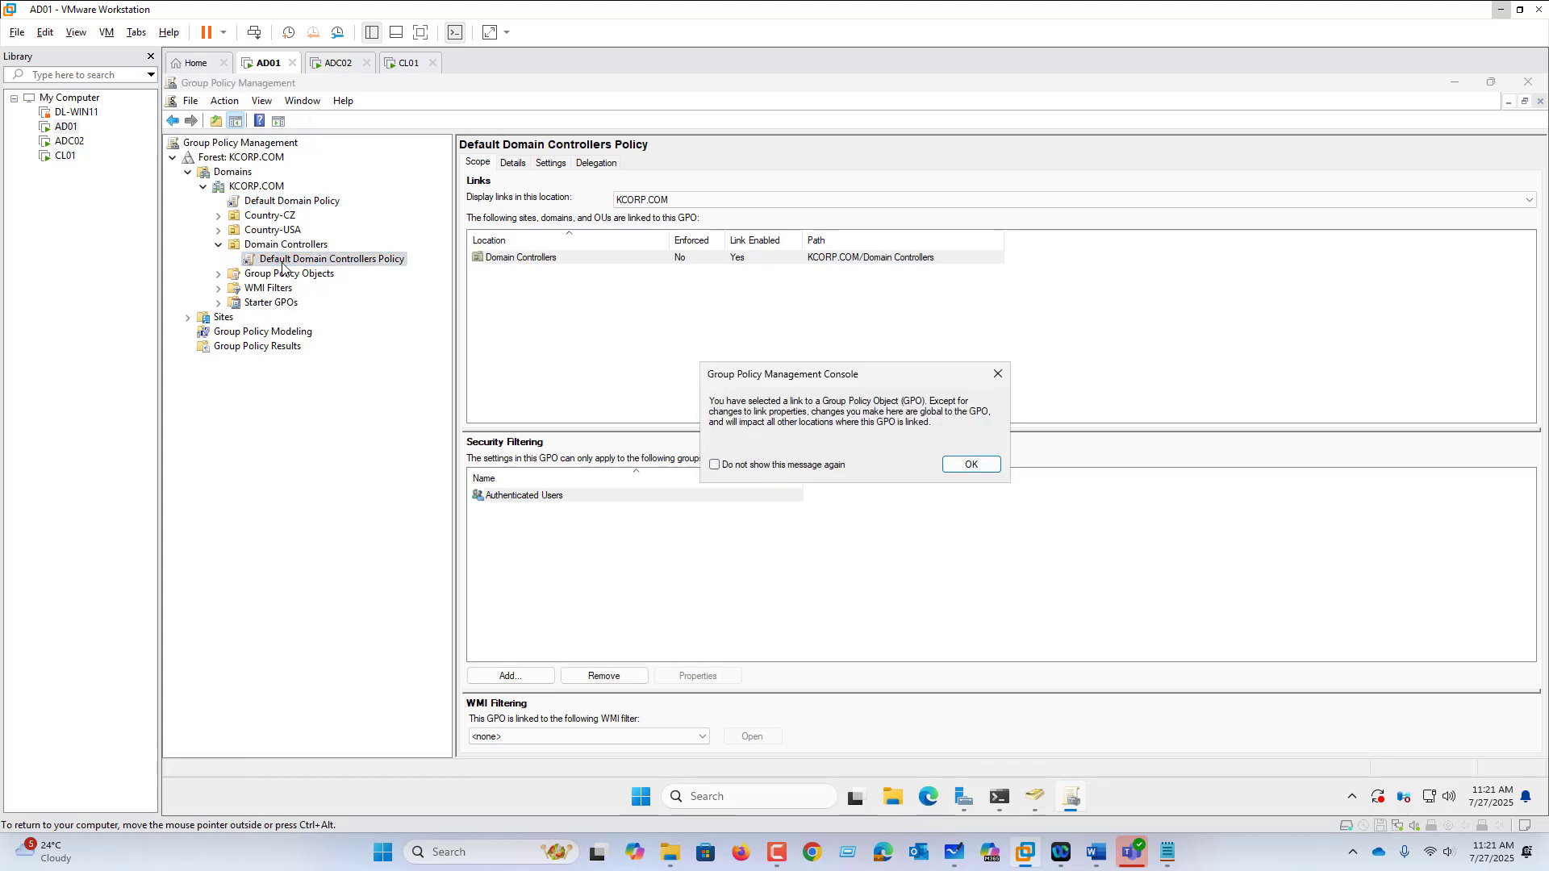
{"action": "left_click", "coordinate": [974, 464]}
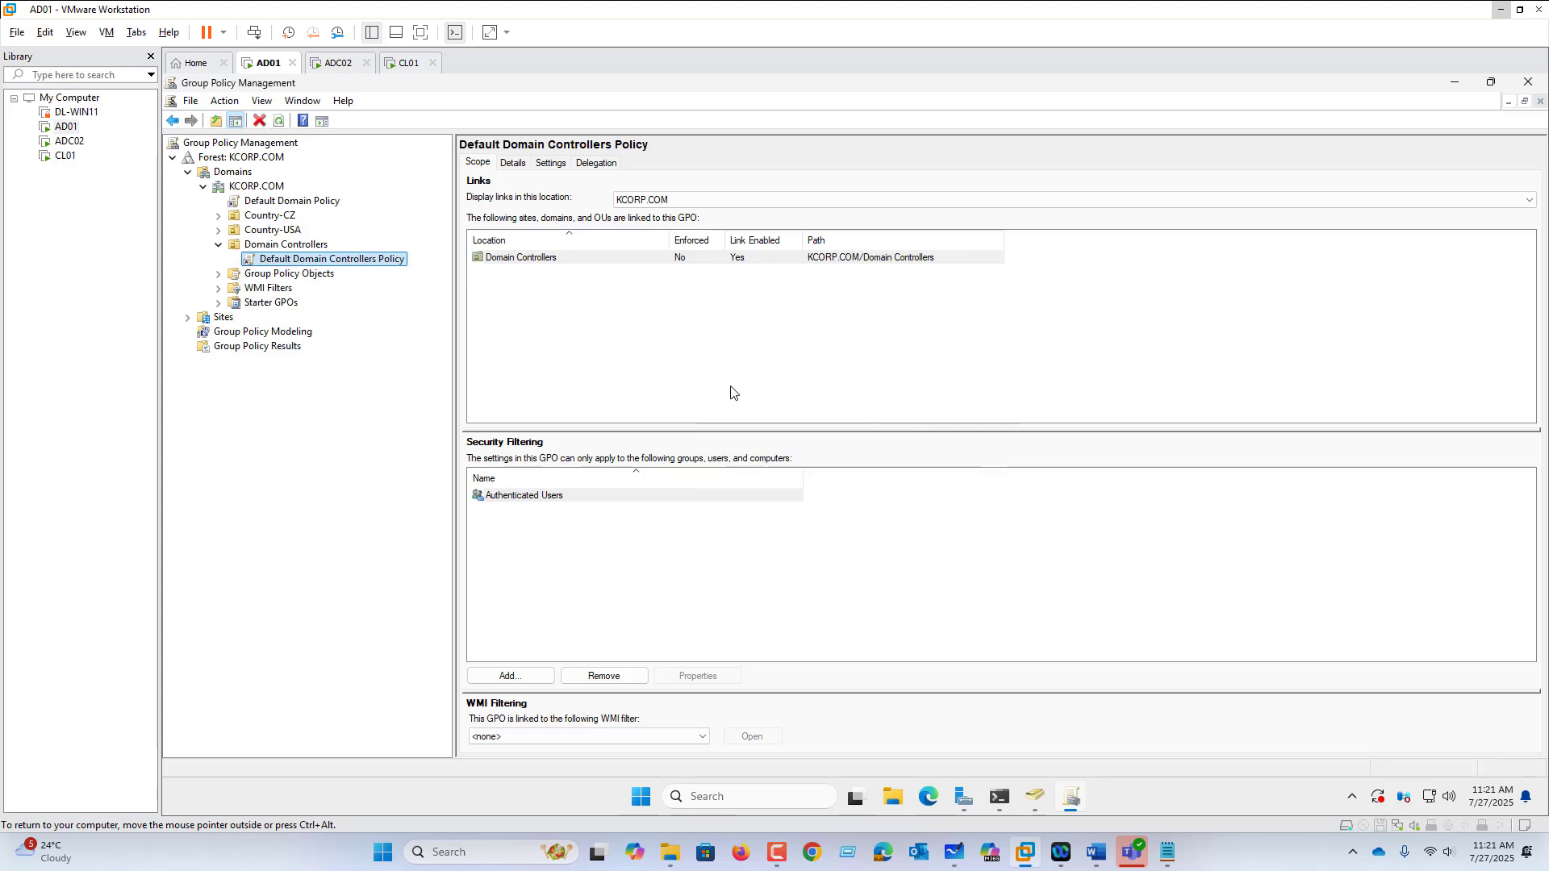
Step: Expand Country-USA and Office-NYC, select Office-NYC and show its context menu
{"action": "left_click", "coordinate": [217, 230]}
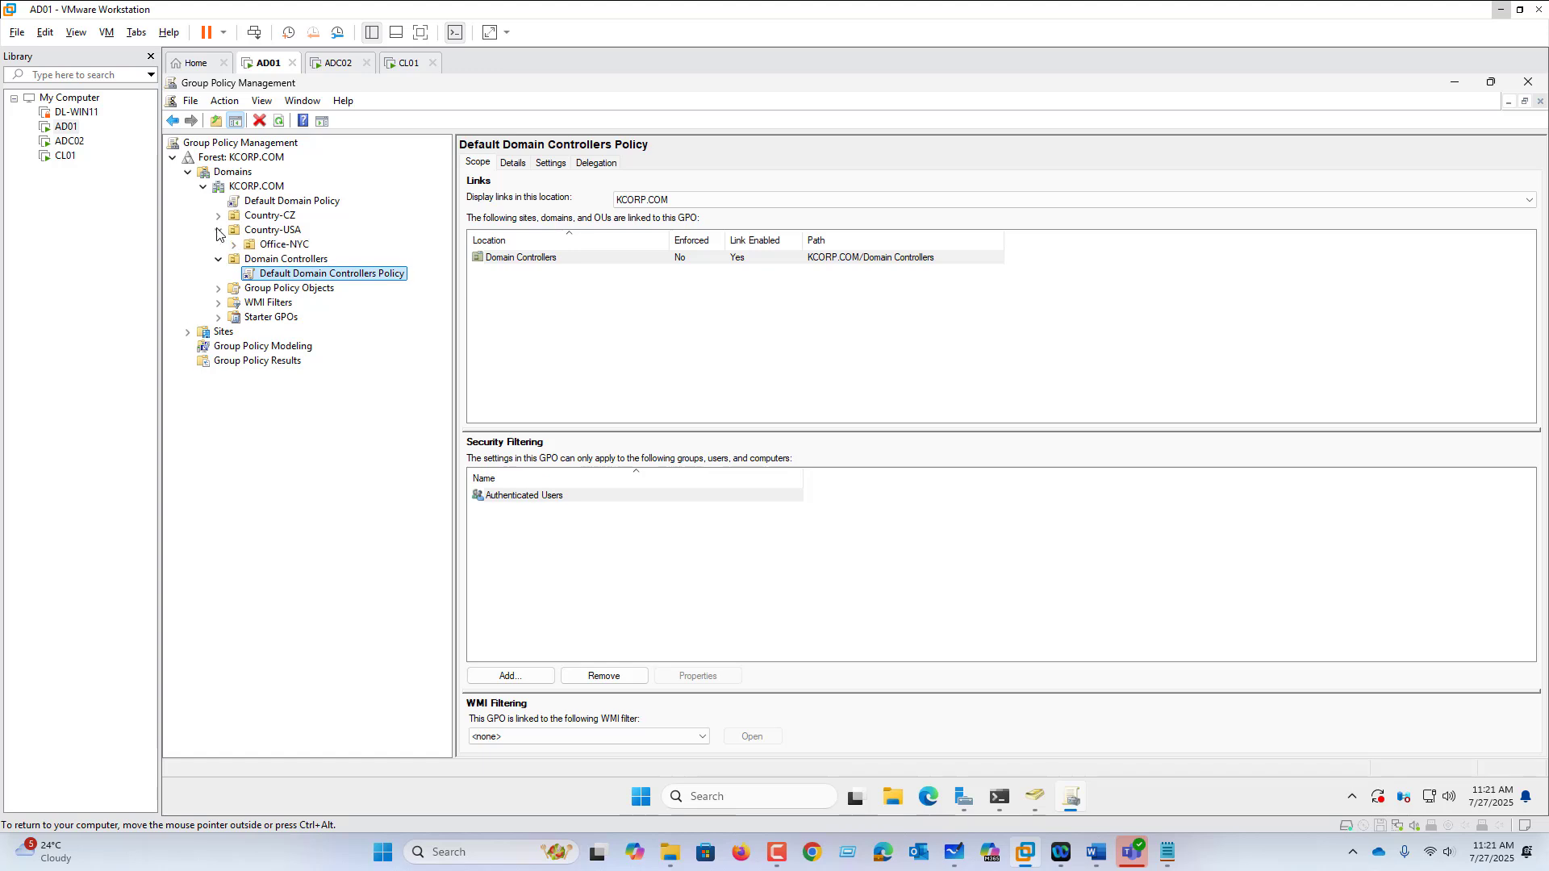
{"action": "left_click", "coordinate": [233, 245]}
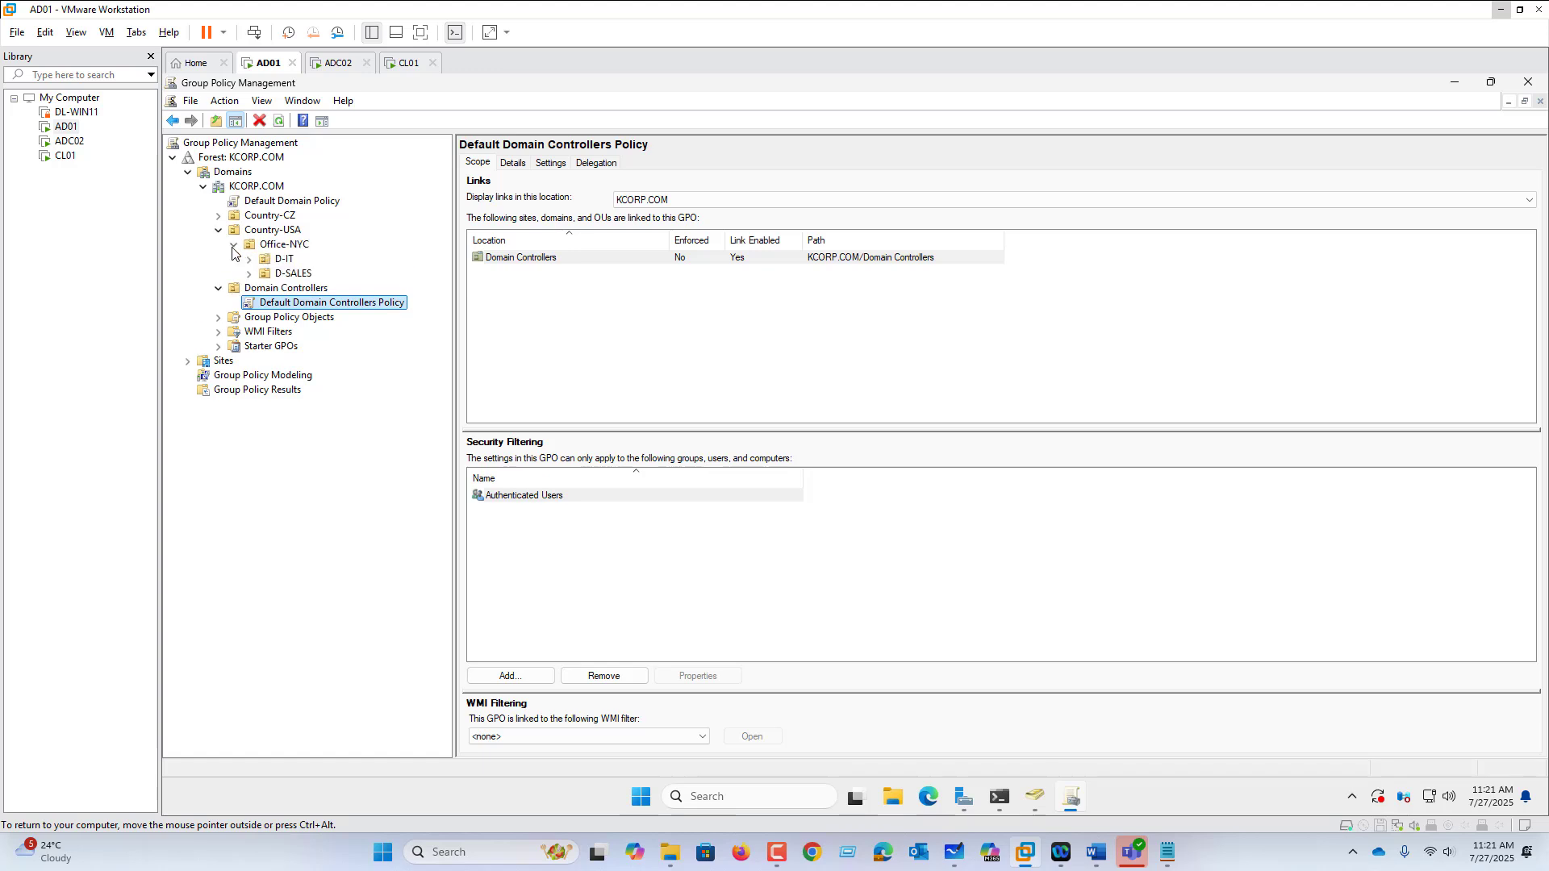
{"action": "left_click", "coordinate": [292, 246]}
{"action": "right_click", "coordinate": [293, 252]}
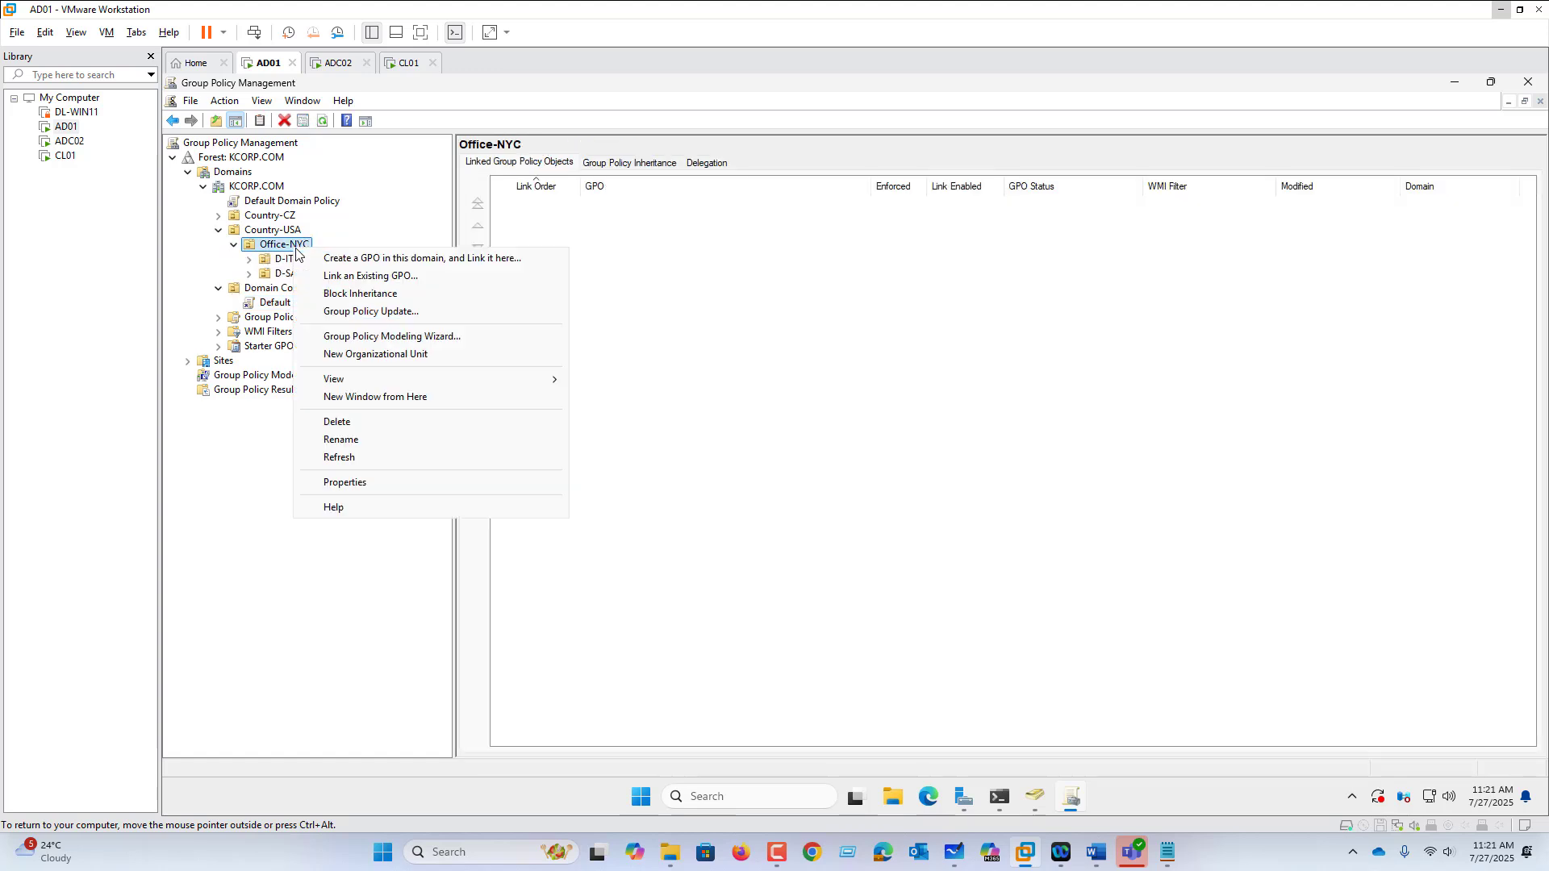
Step: Create POL01-NYC-OFFICE-BASELINE linked to Office-NYC and select its new link
{"action": "left_click", "coordinate": [337, 260]}
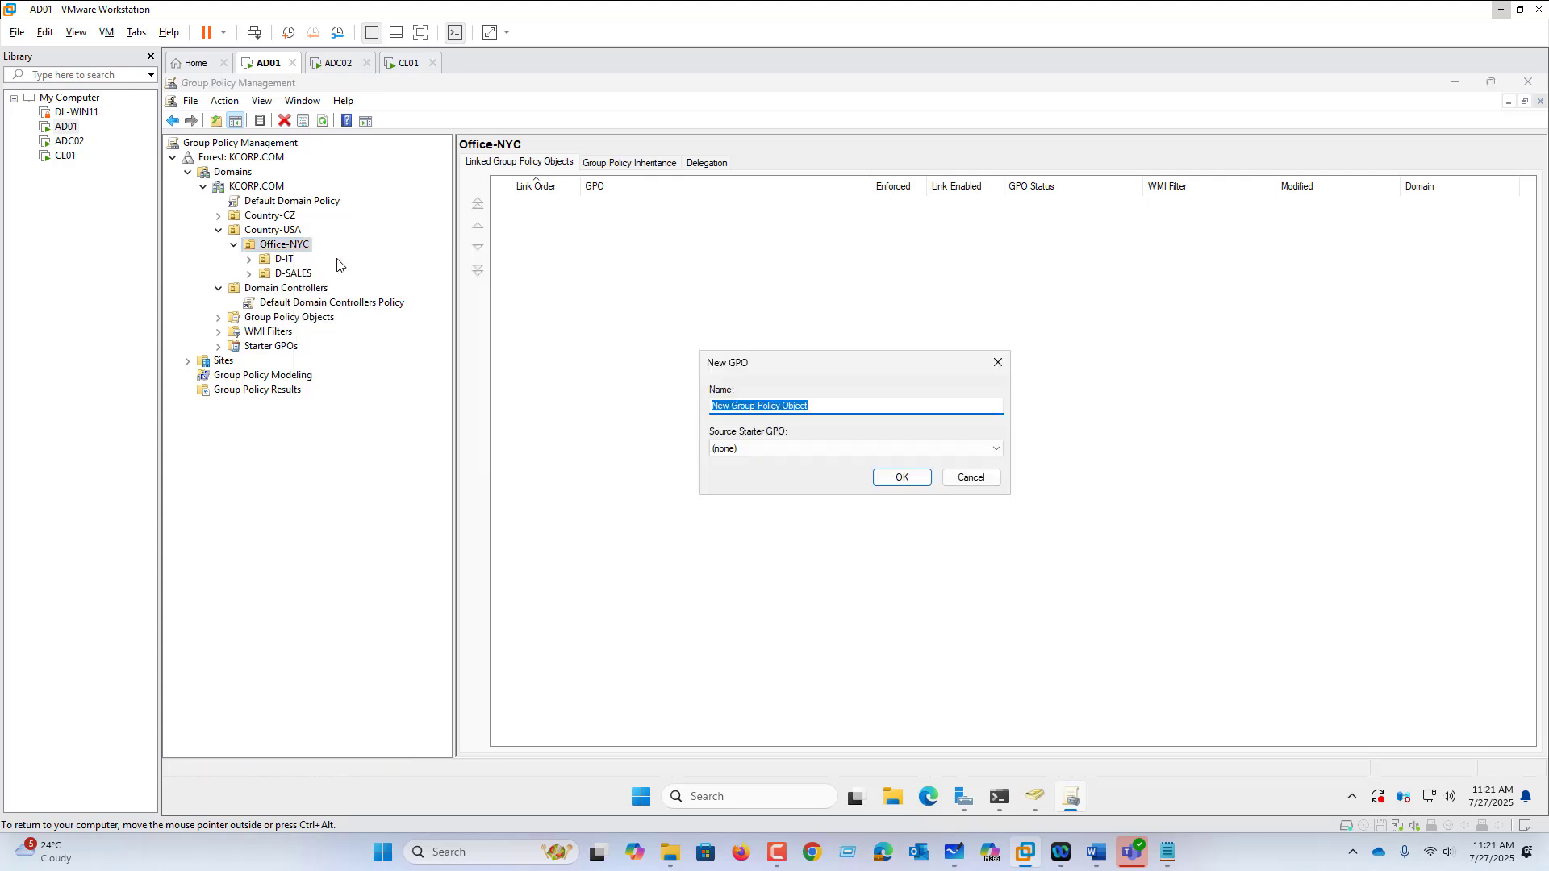
{"action": "type", "text": "POL01-NYC-OFFICE-BASELINE"}
{"action": "key", "text": "Return"}
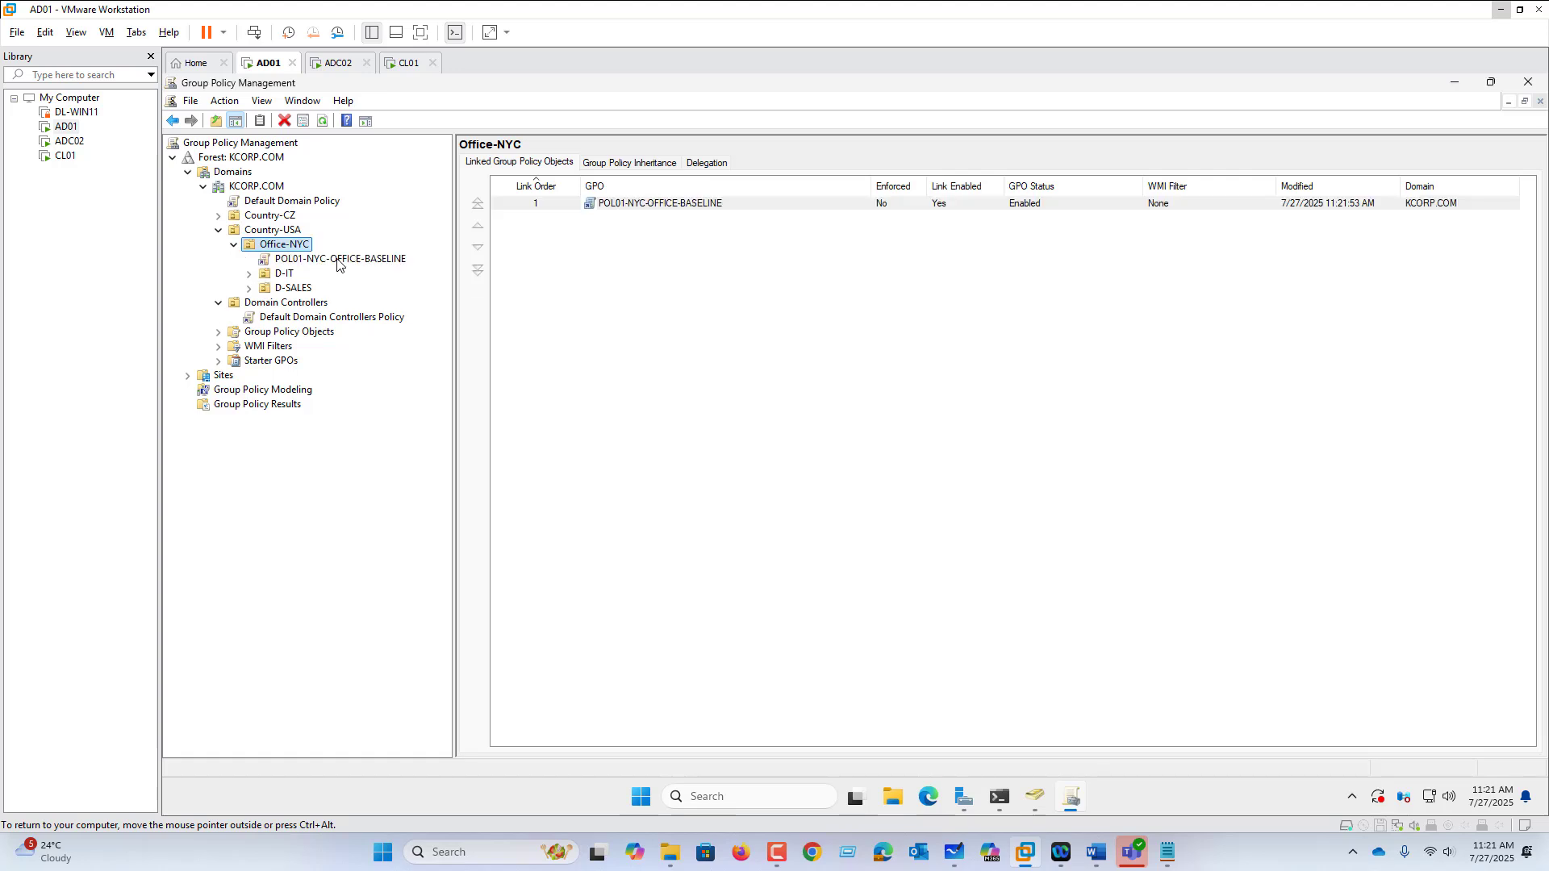
{"action": "left_click", "coordinate": [348, 262]}
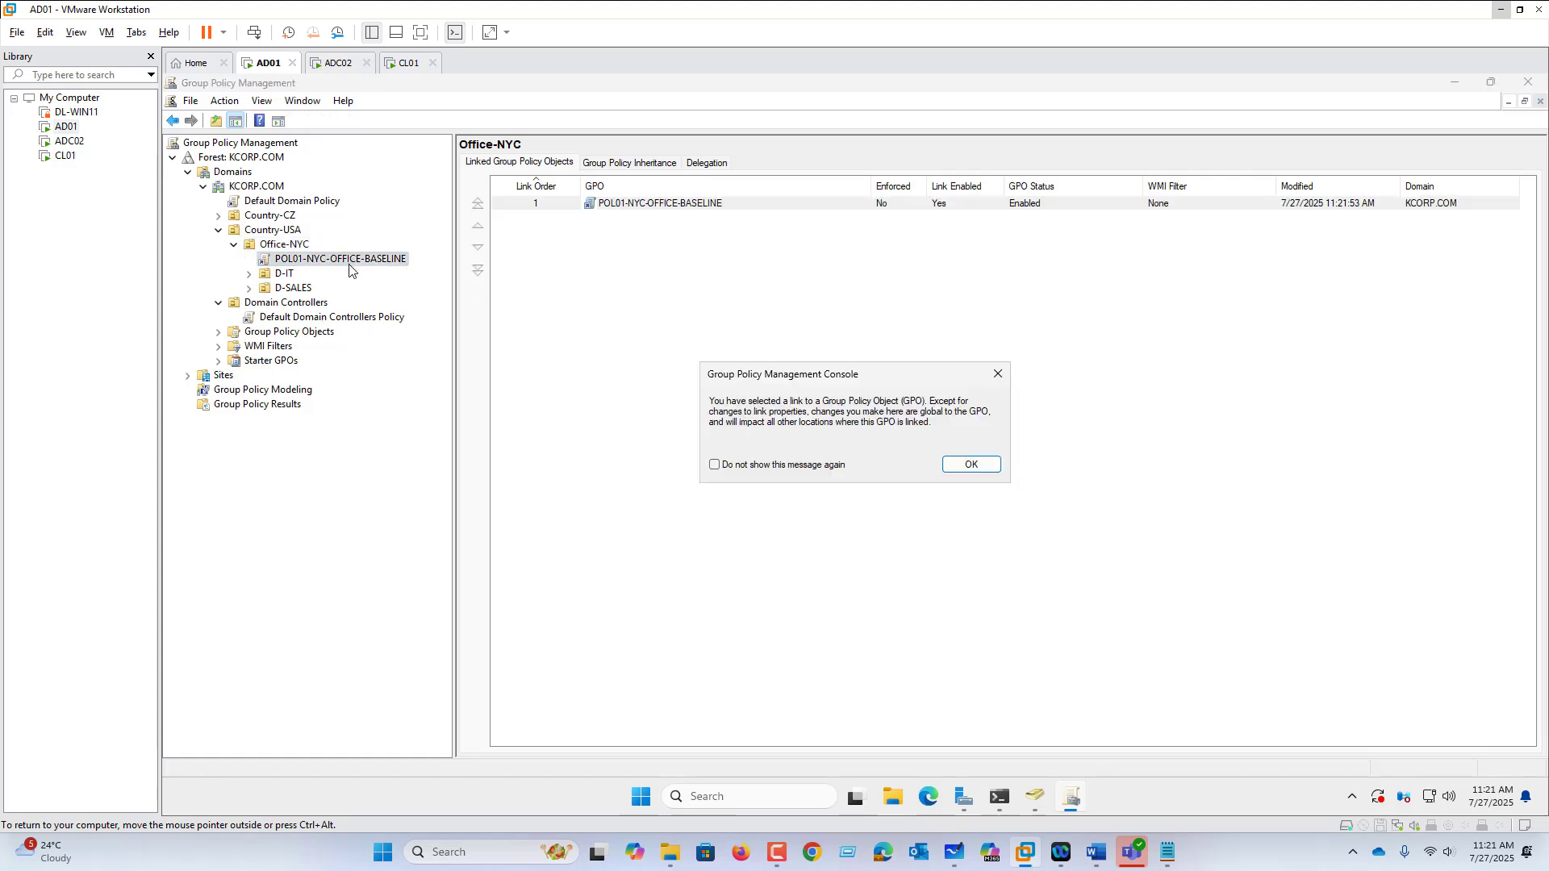
{"action": "left_click", "coordinate": [971, 464]}
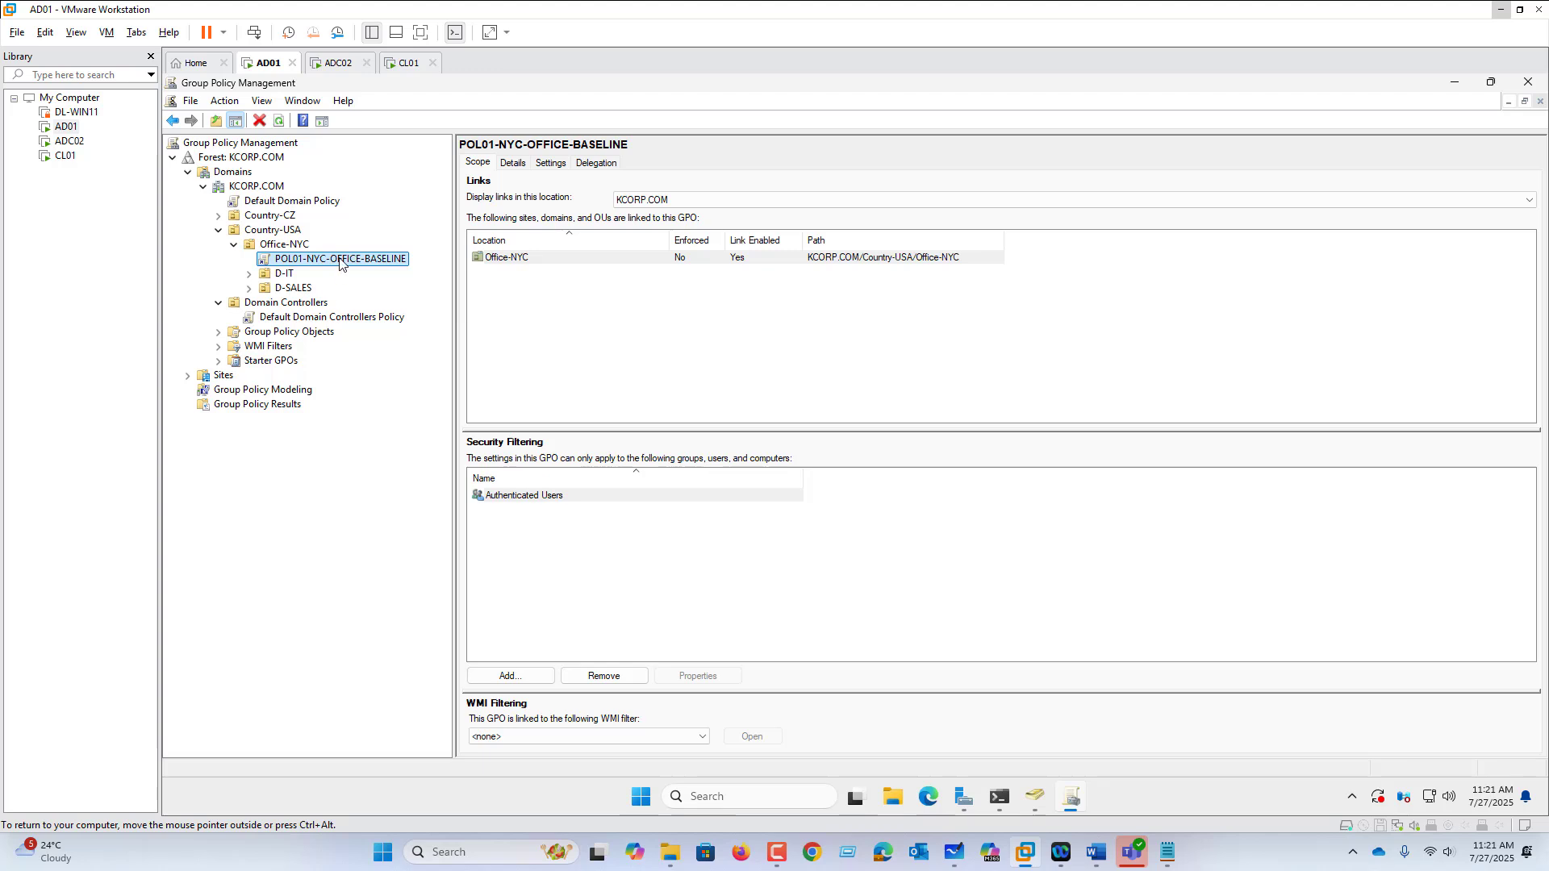
{"action": "right_click", "coordinate": [342, 260]}
Step: Edit the POL01-NYC-OFFICE-BASELINE GPO in a maximized editor and open User Configuration
{"action": "left_click", "coordinate": [372, 269]}
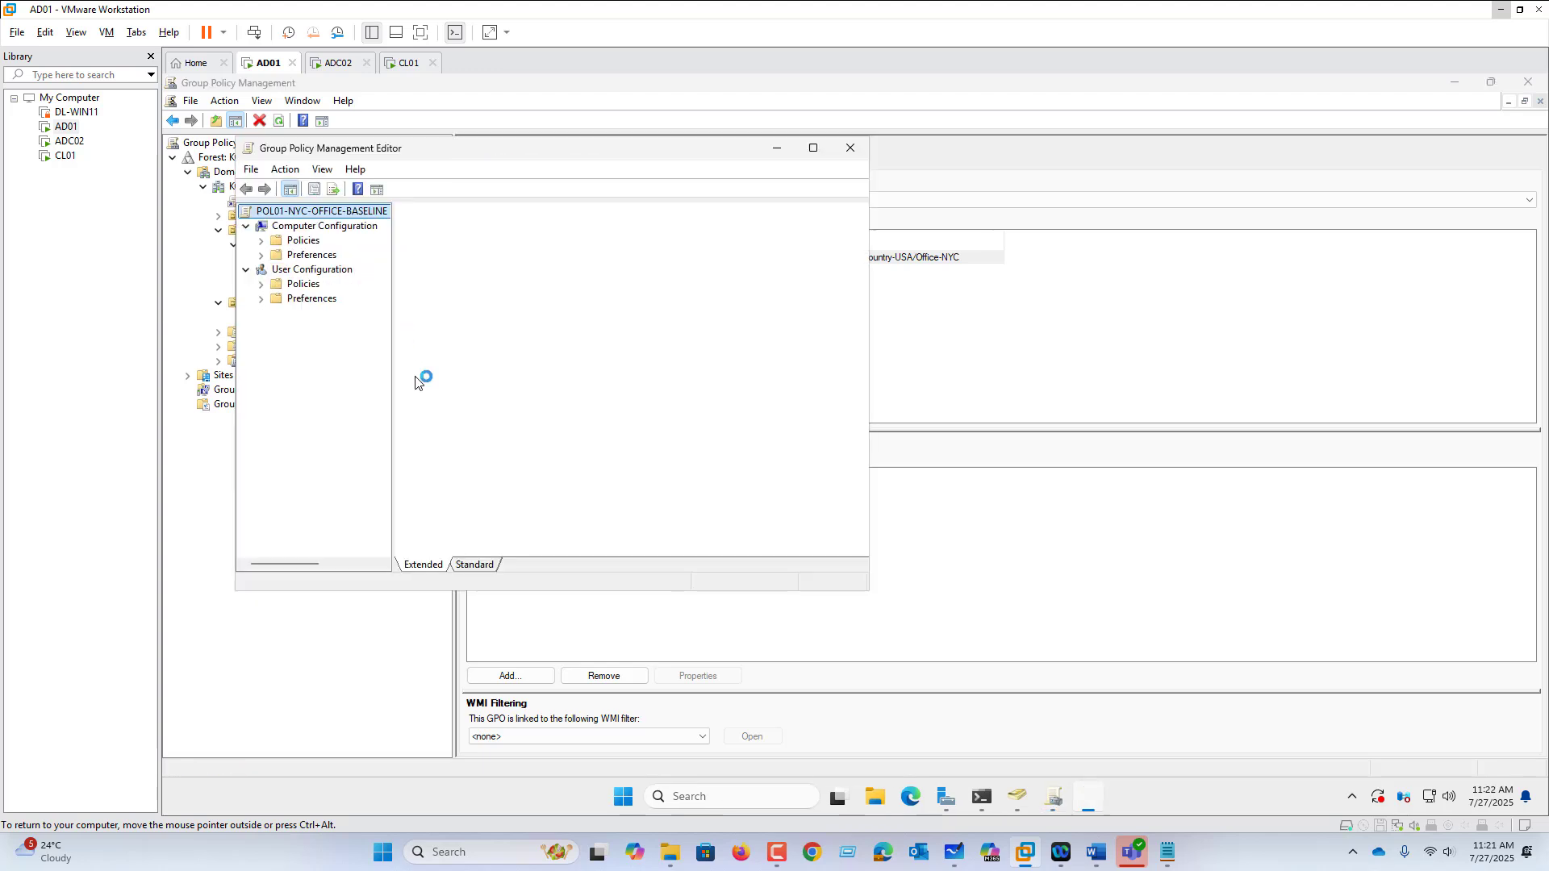
{"action": "left_click_drag", "start_coordinate": [633, 148], "coordinate": [915, 150]}
{"action": "left_click", "coordinate": [1095, 148]}
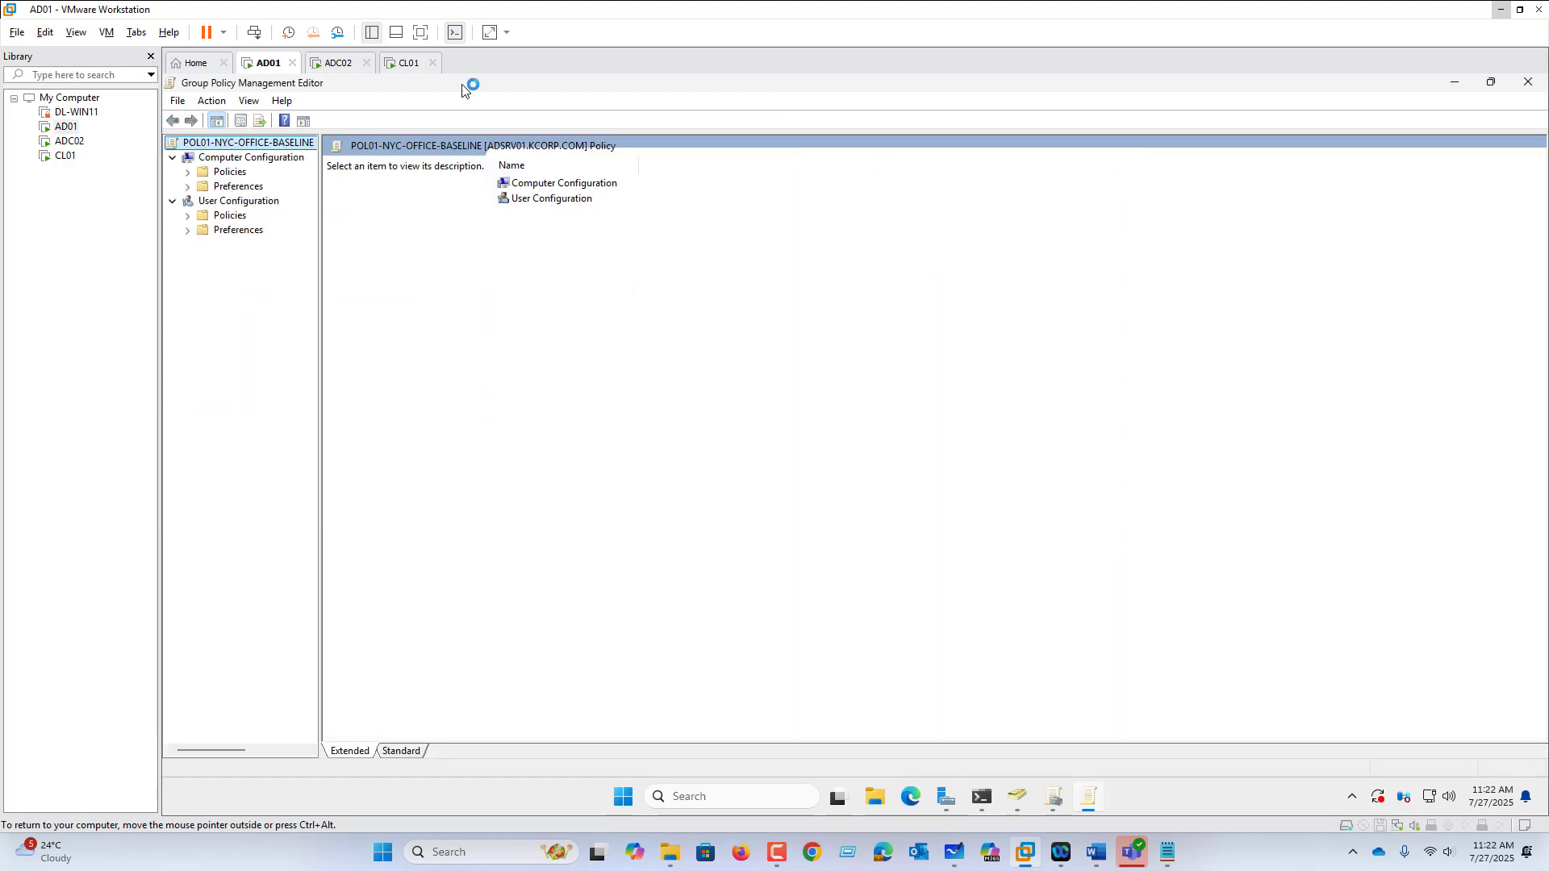
{"action": "left_click", "coordinate": [257, 158]}
{"action": "left_click", "coordinate": [230, 203]}
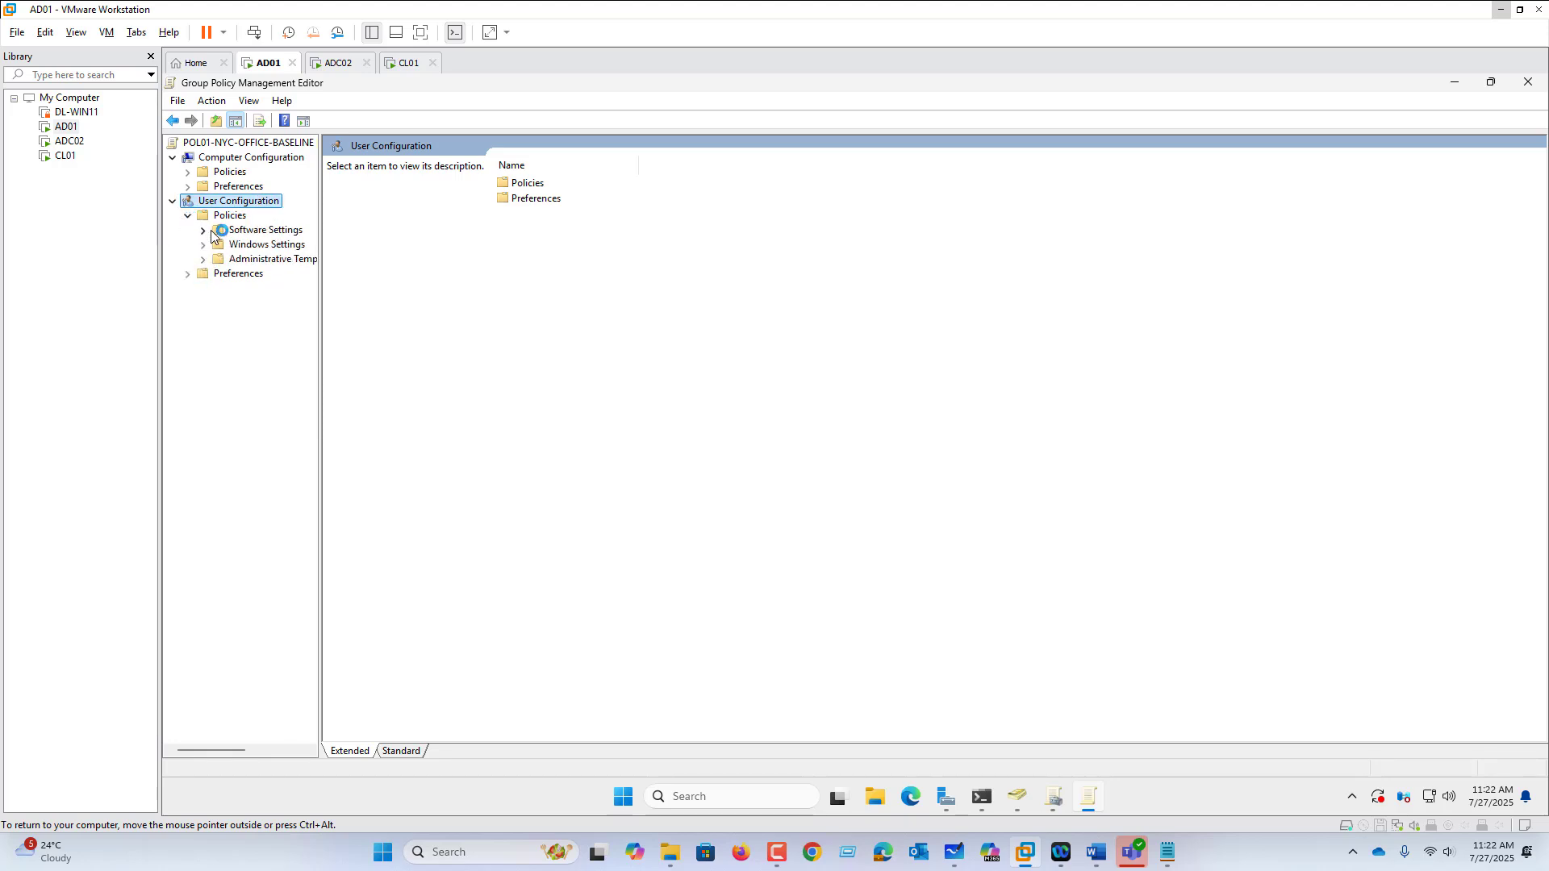
Step: Browse the user policy folders down to Administrative Templates > Control Panel
{"action": "left_click", "coordinate": [203, 231]}
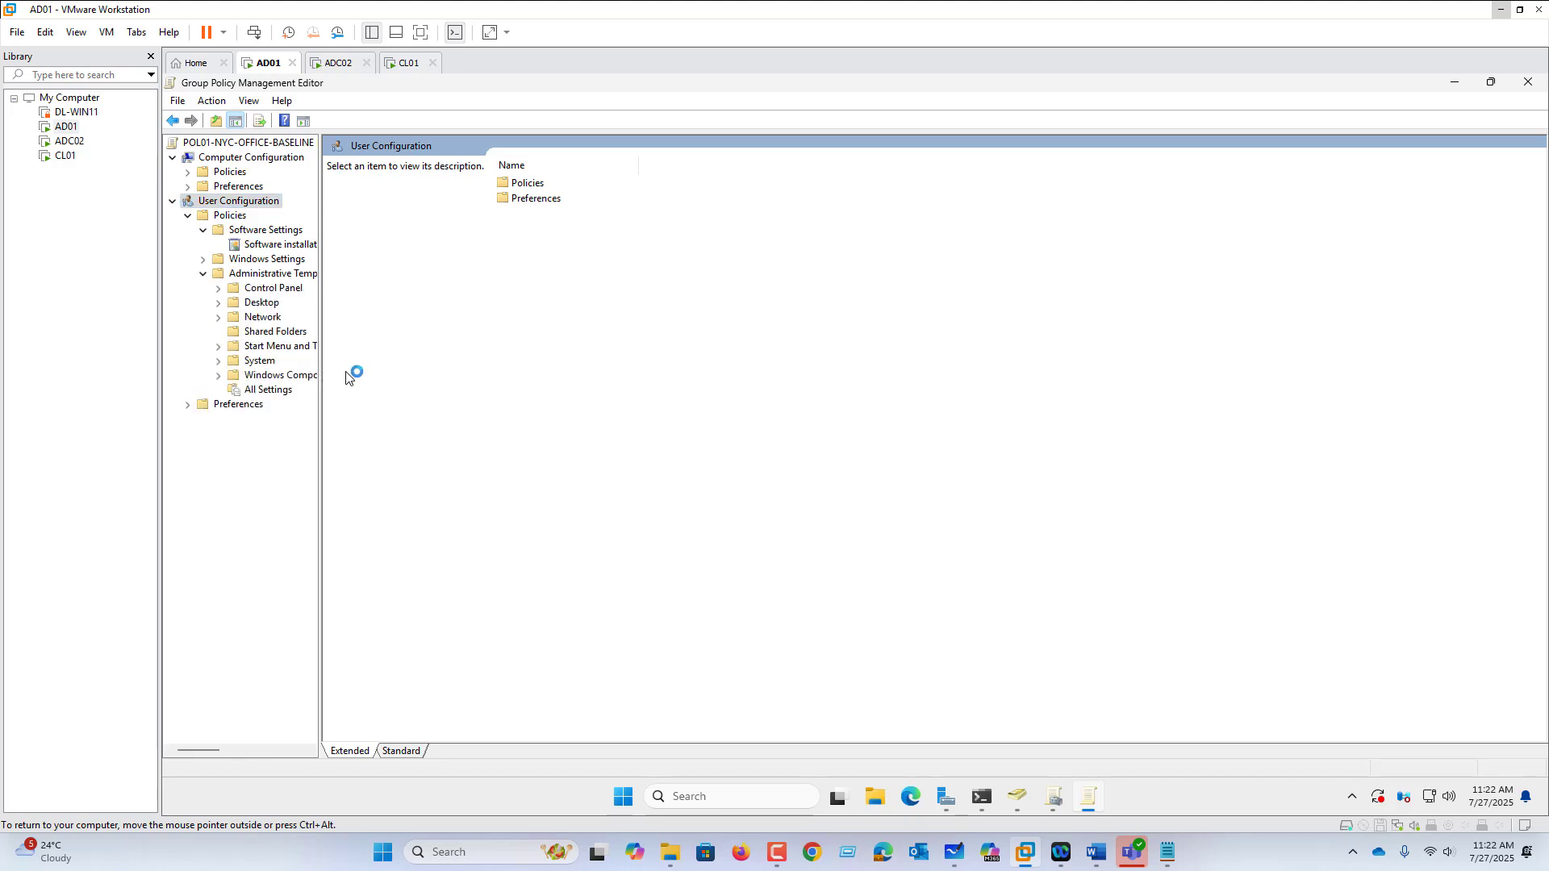
{"action": "left_click_drag", "start_coordinate": [322, 380], "coordinate": [413, 393]}
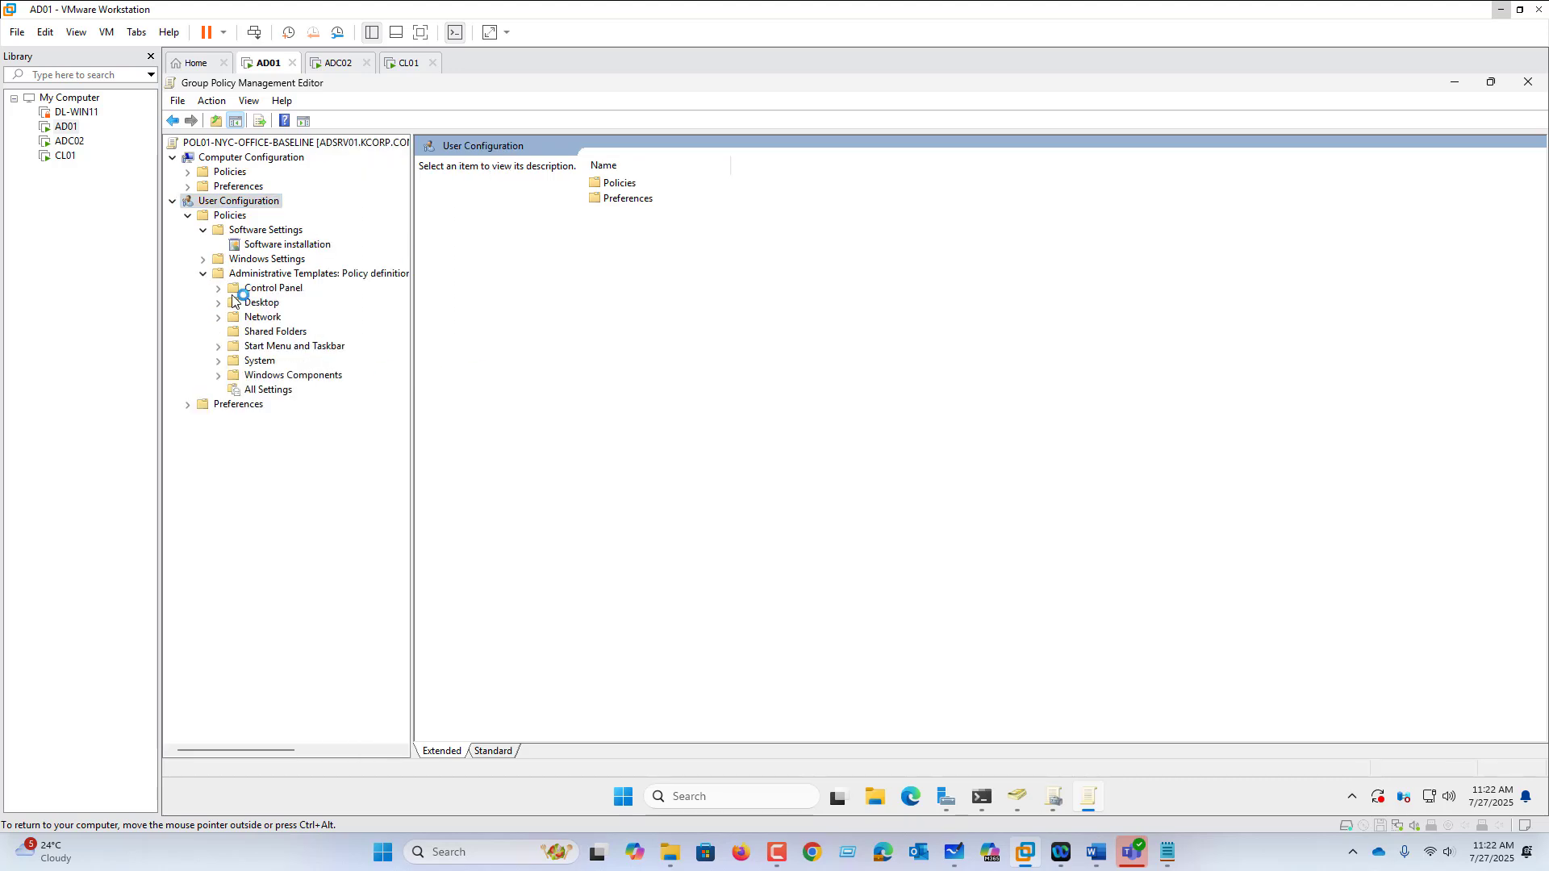
{"action": "left_click", "coordinate": [203, 259]}
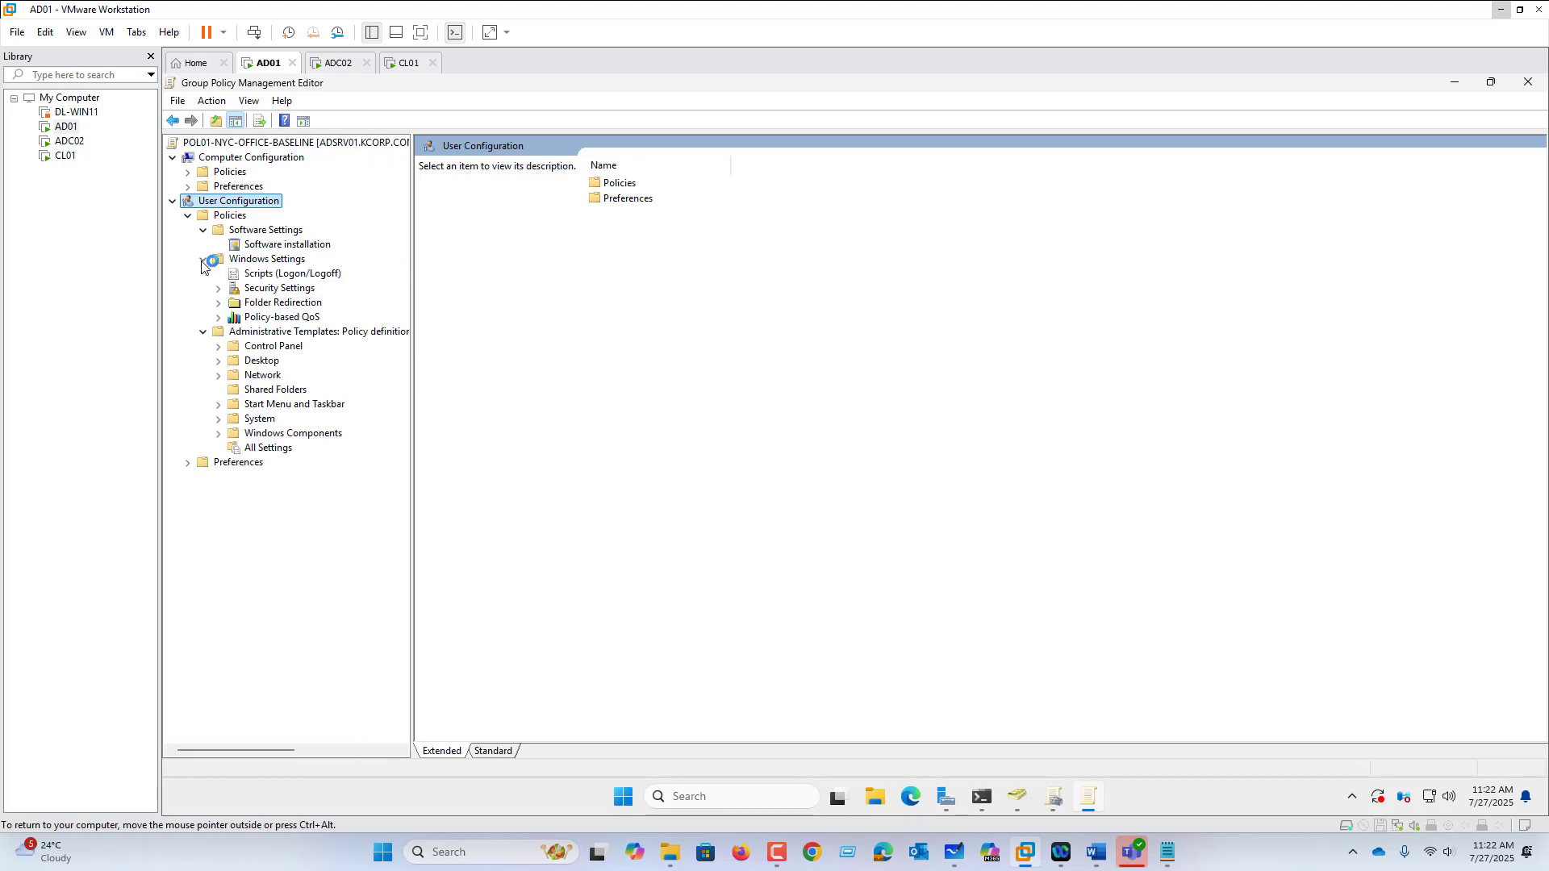
{"action": "left_click", "coordinate": [279, 303]}
{"action": "left_click", "coordinate": [279, 289]}
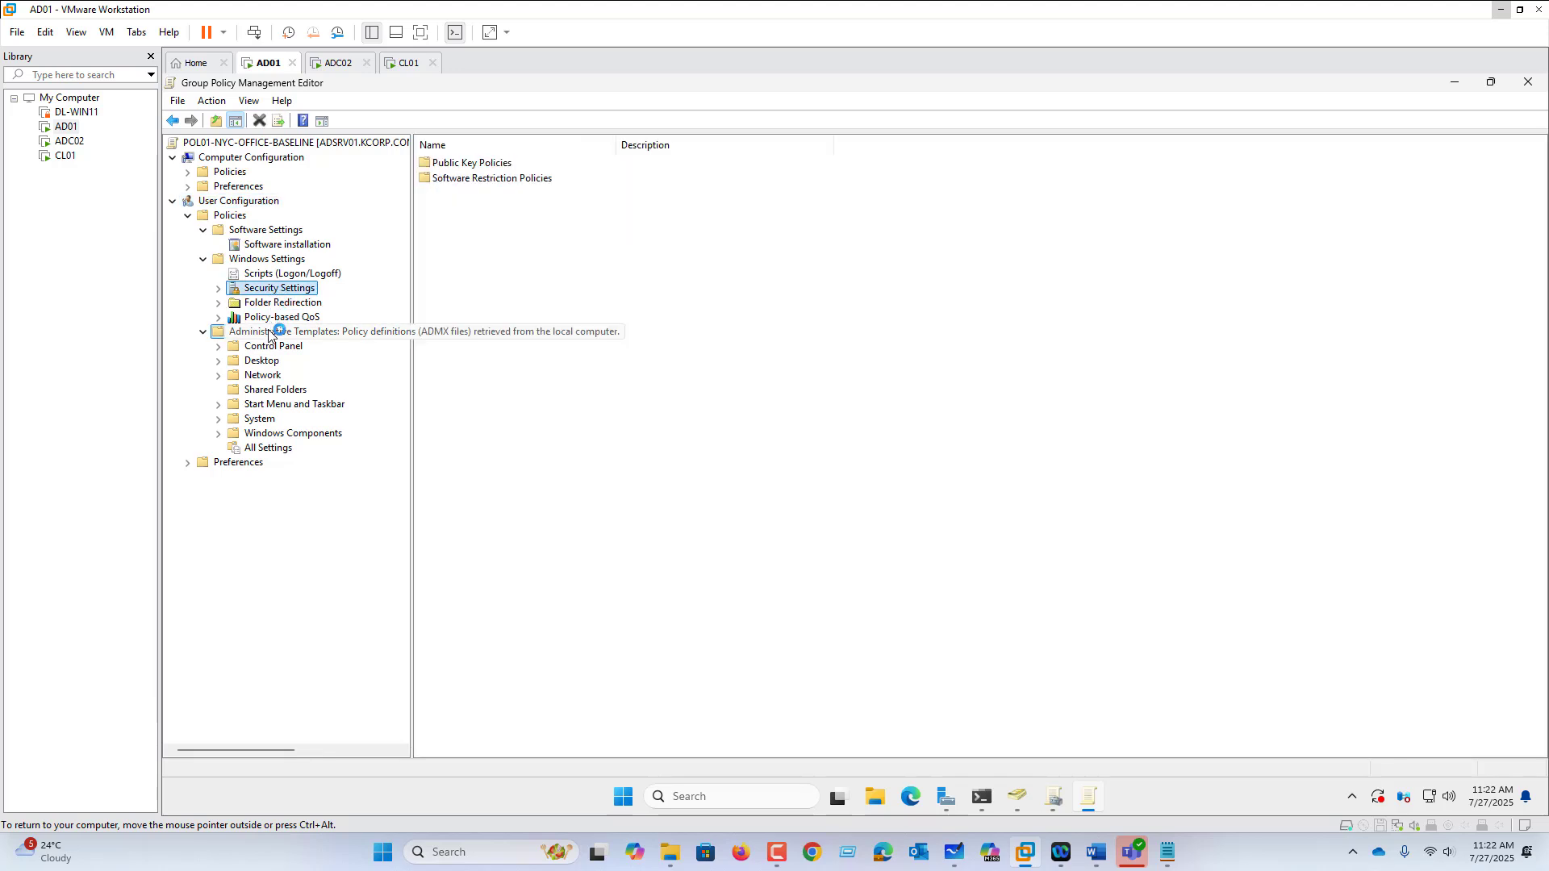
{"action": "left_click", "coordinate": [274, 331]}
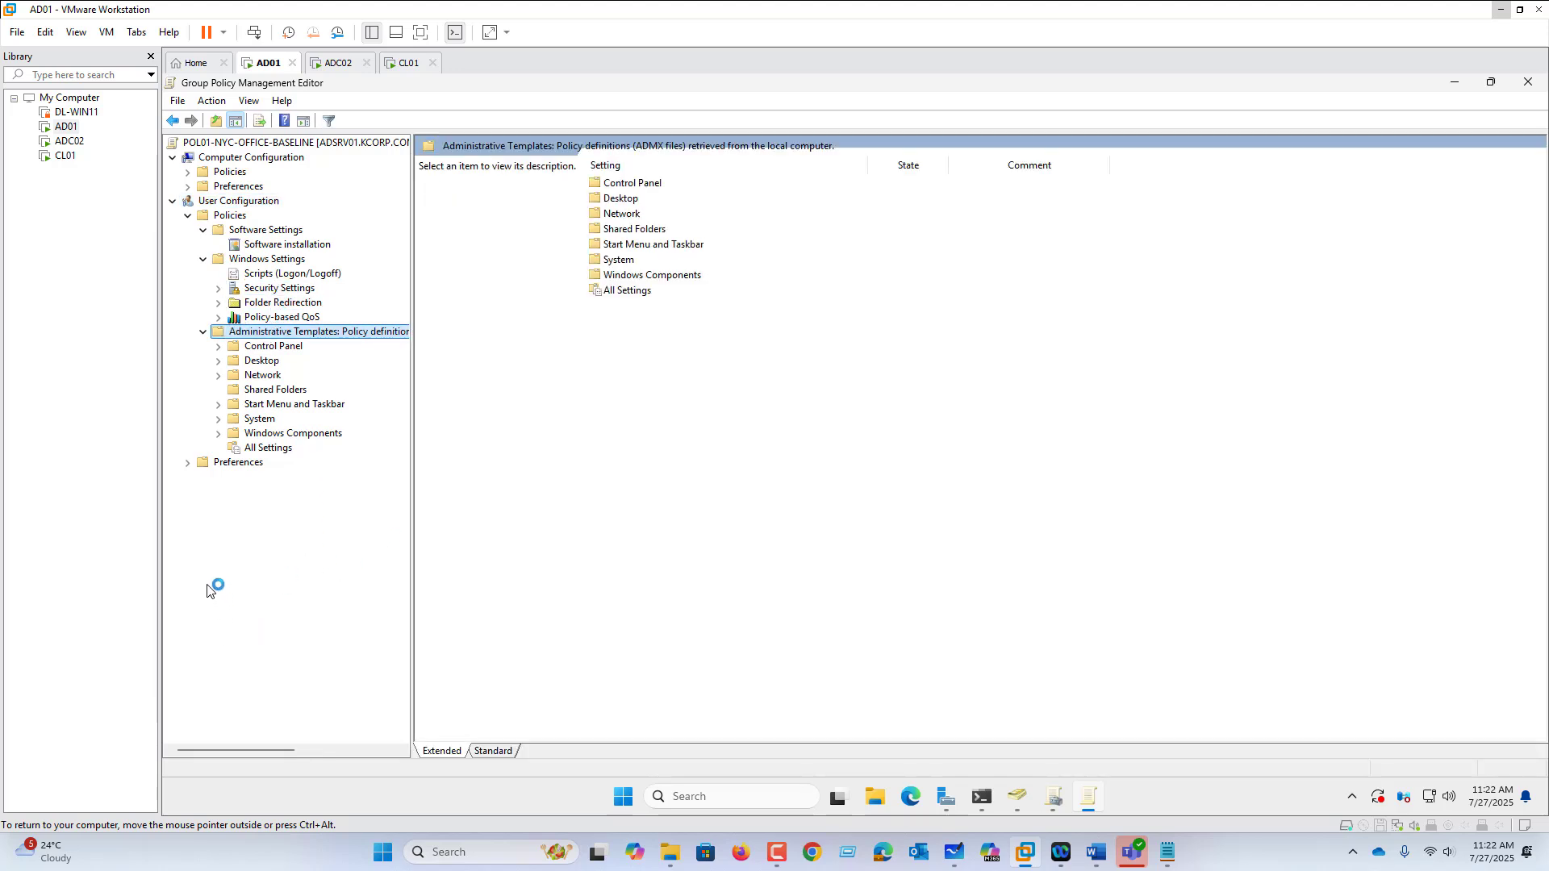
{"action": "left_click", "coordinate": [277, 348]}
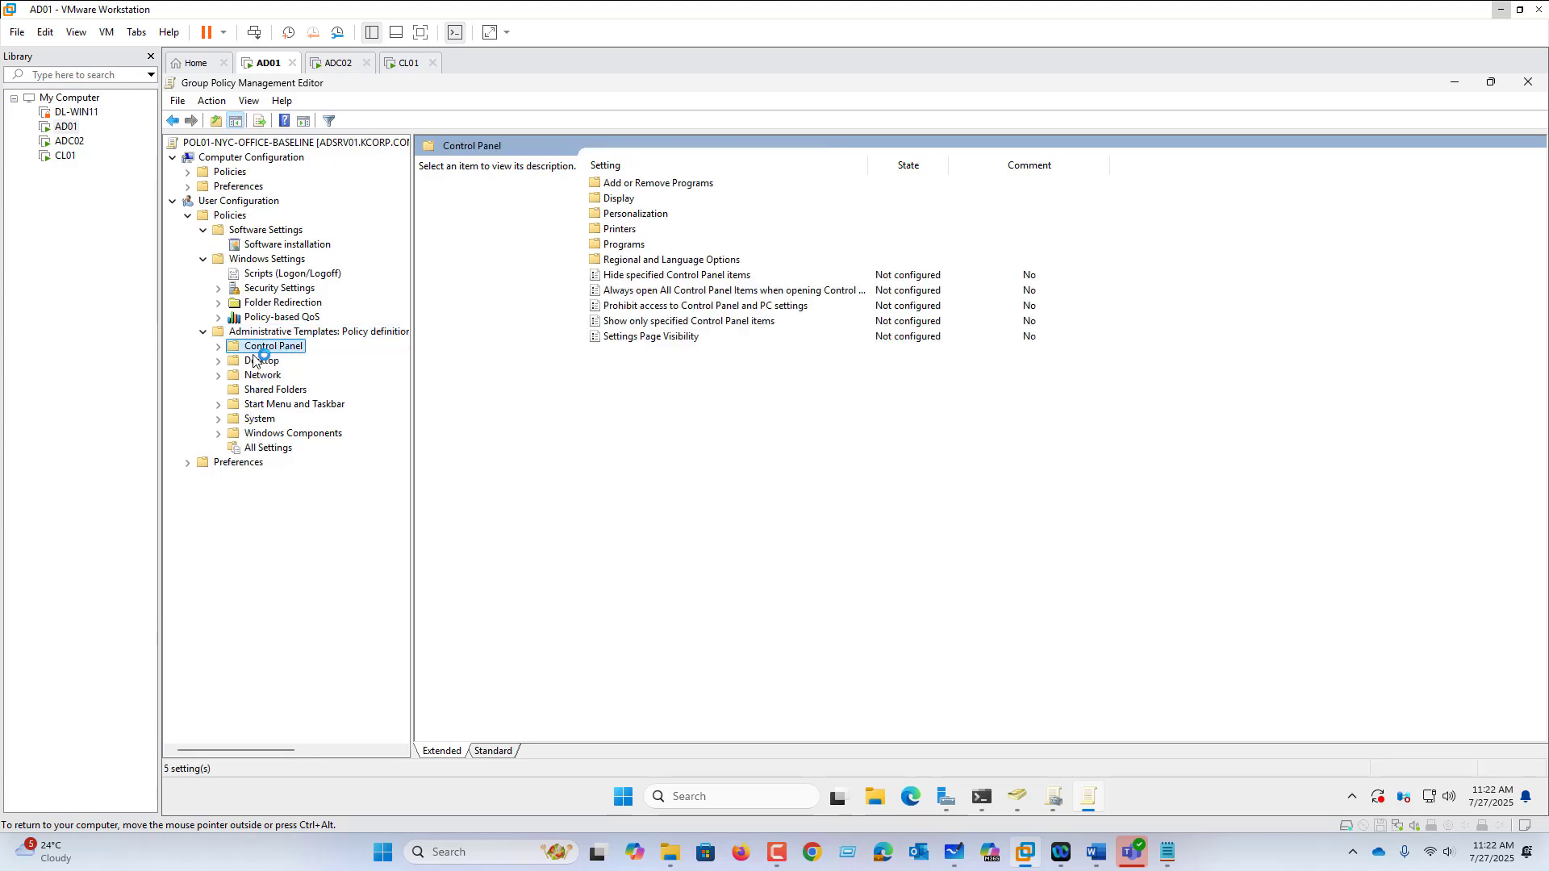
Step: Enable the Prohibit access to Control Panel policy
{"action": "left_click", "coordinate": [656, 307]}
{"action": "double_click", "coordinate": [655, 307]}
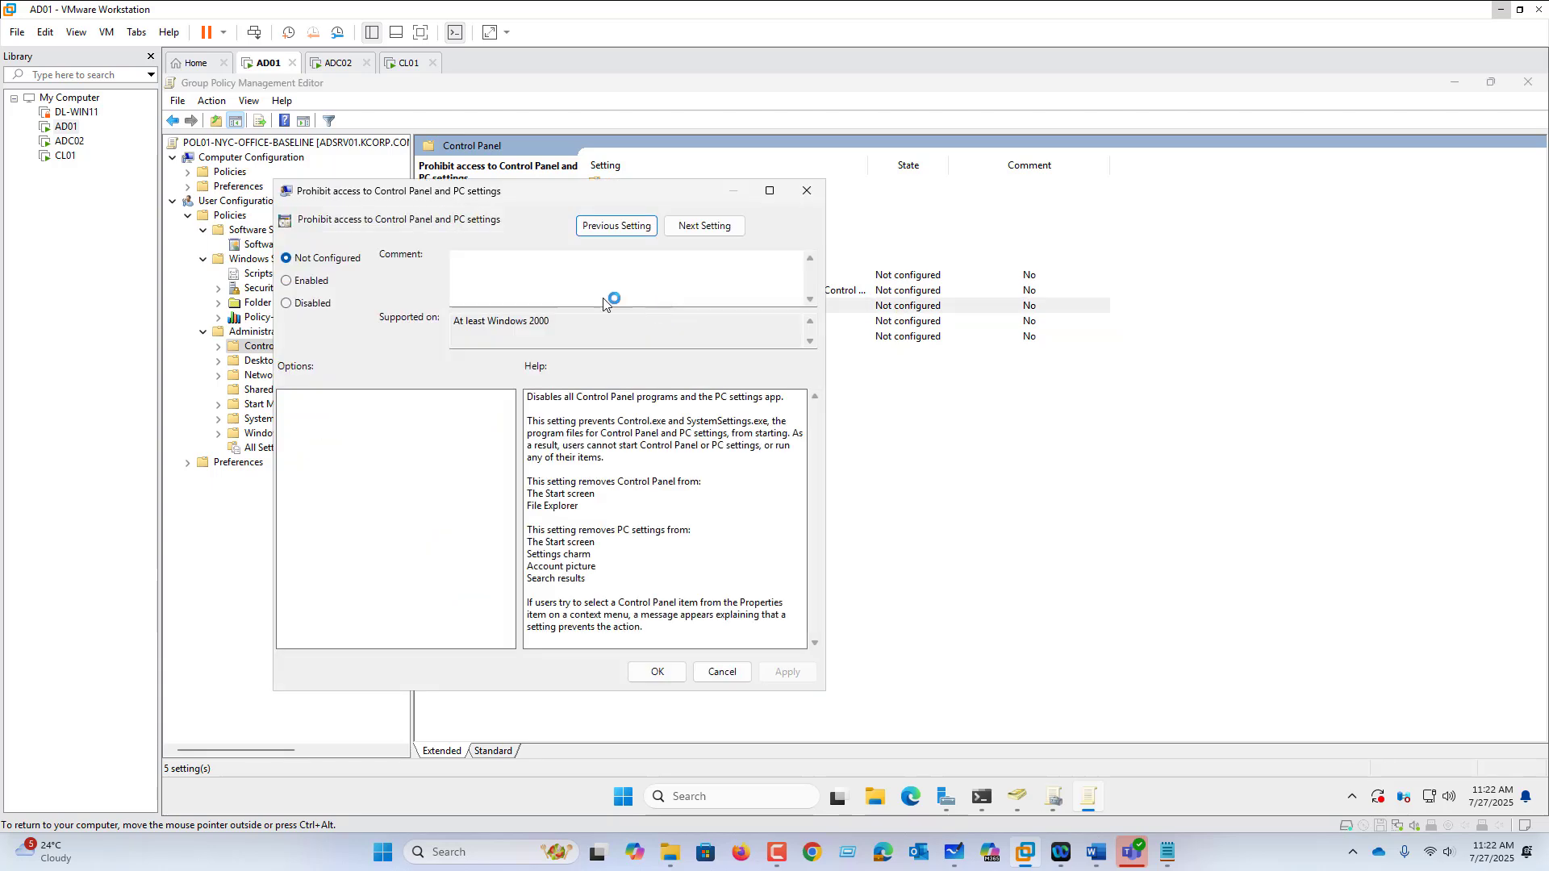
{"action": "left_click", "coordinate": [320, 283]}
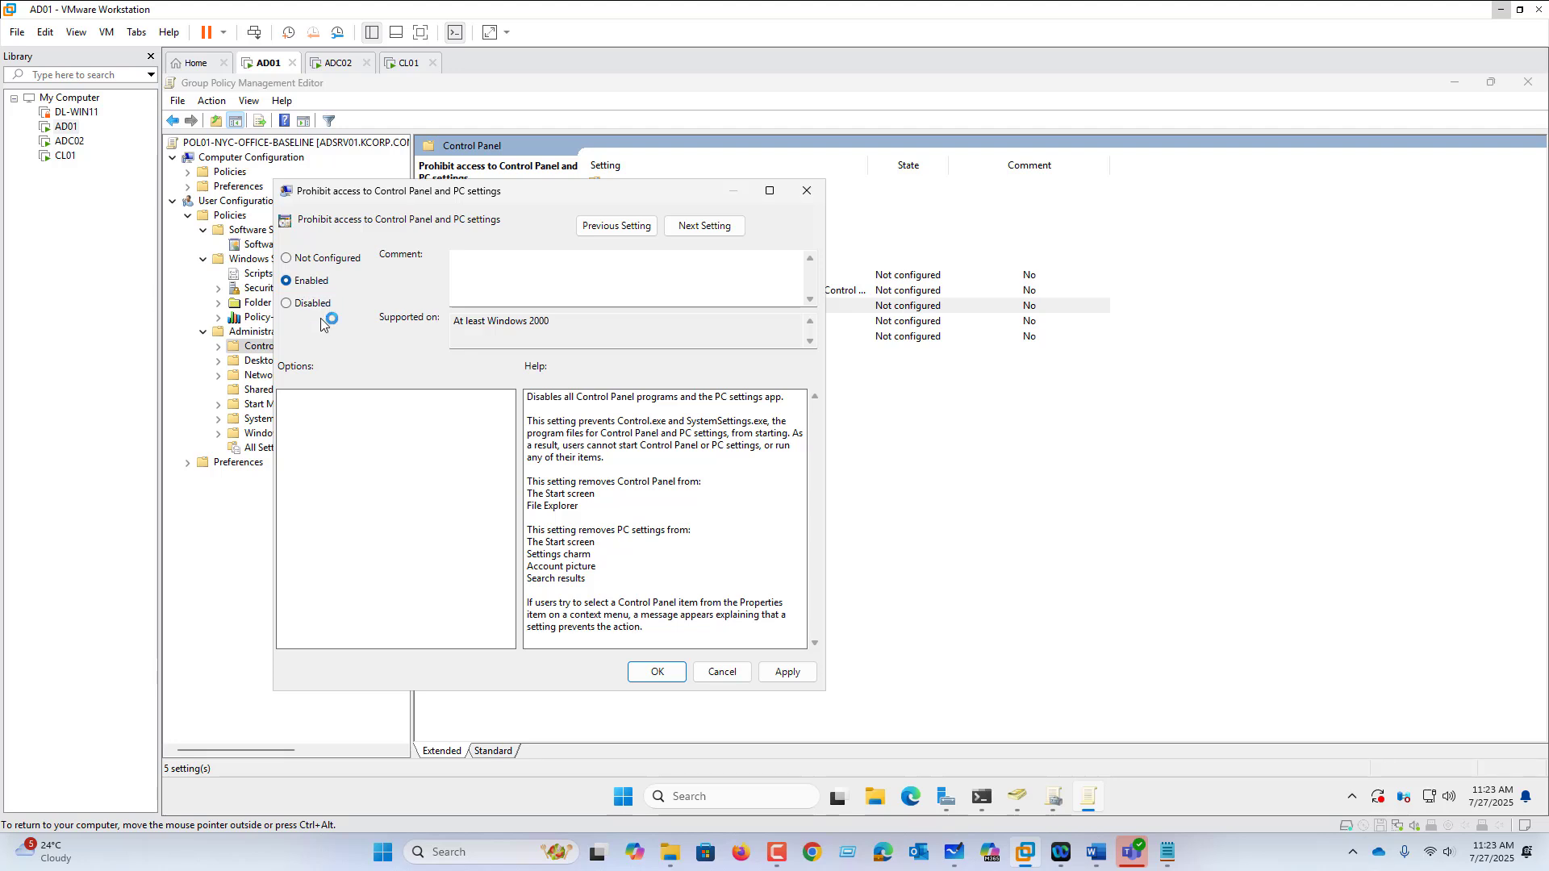
{"action": "left_click", "coordinate": [656, 671]}
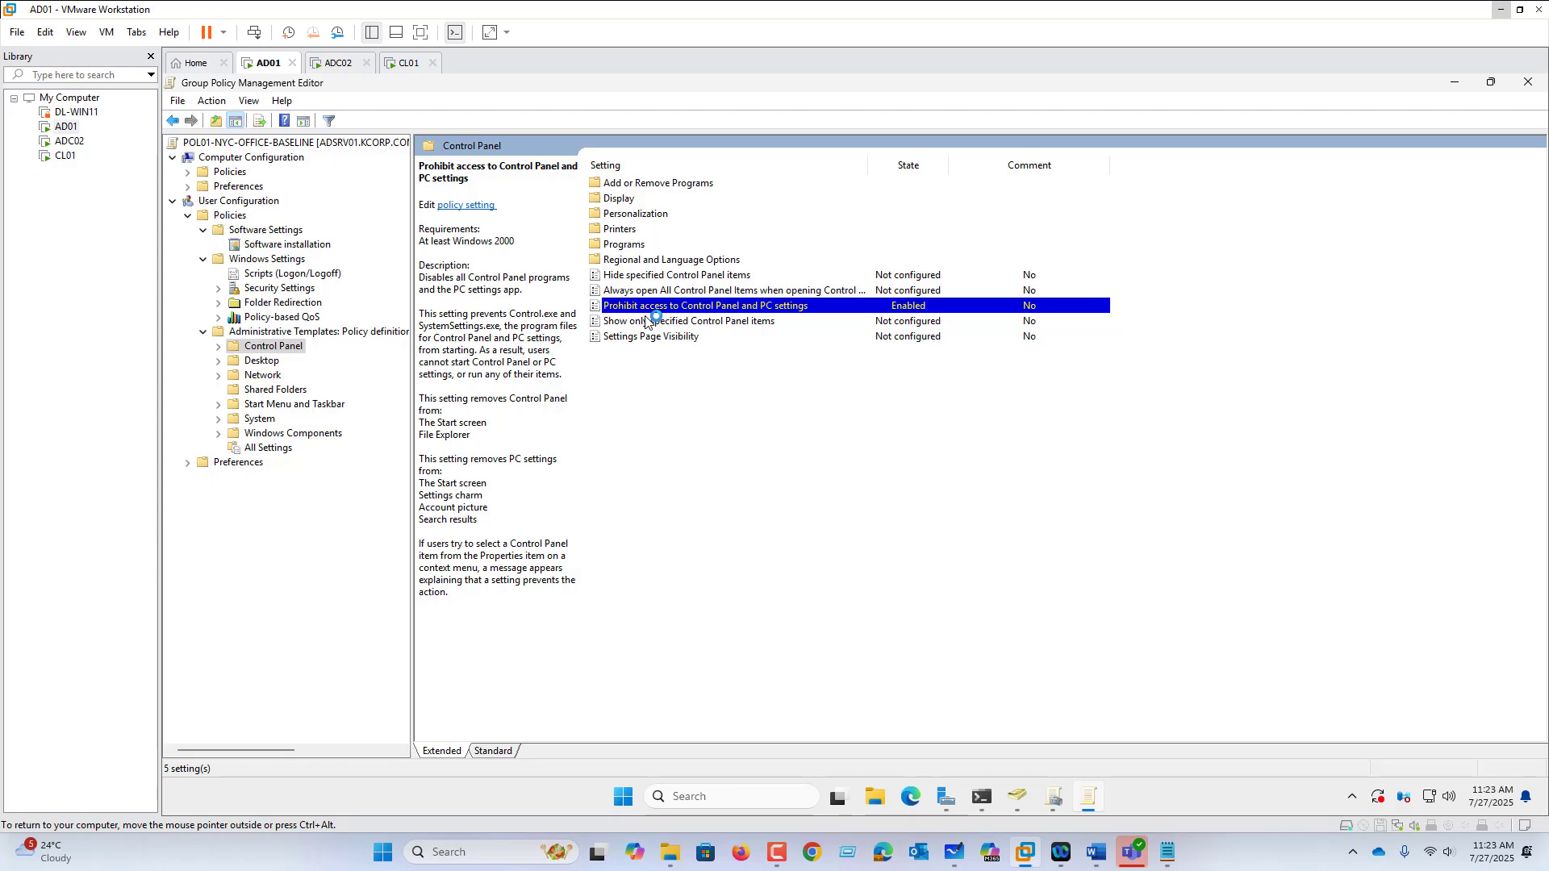
Step: Enable the Desktop policy Remove Recycle Bin icon
{"action": "left_click", "coordinate": [264, 363]}
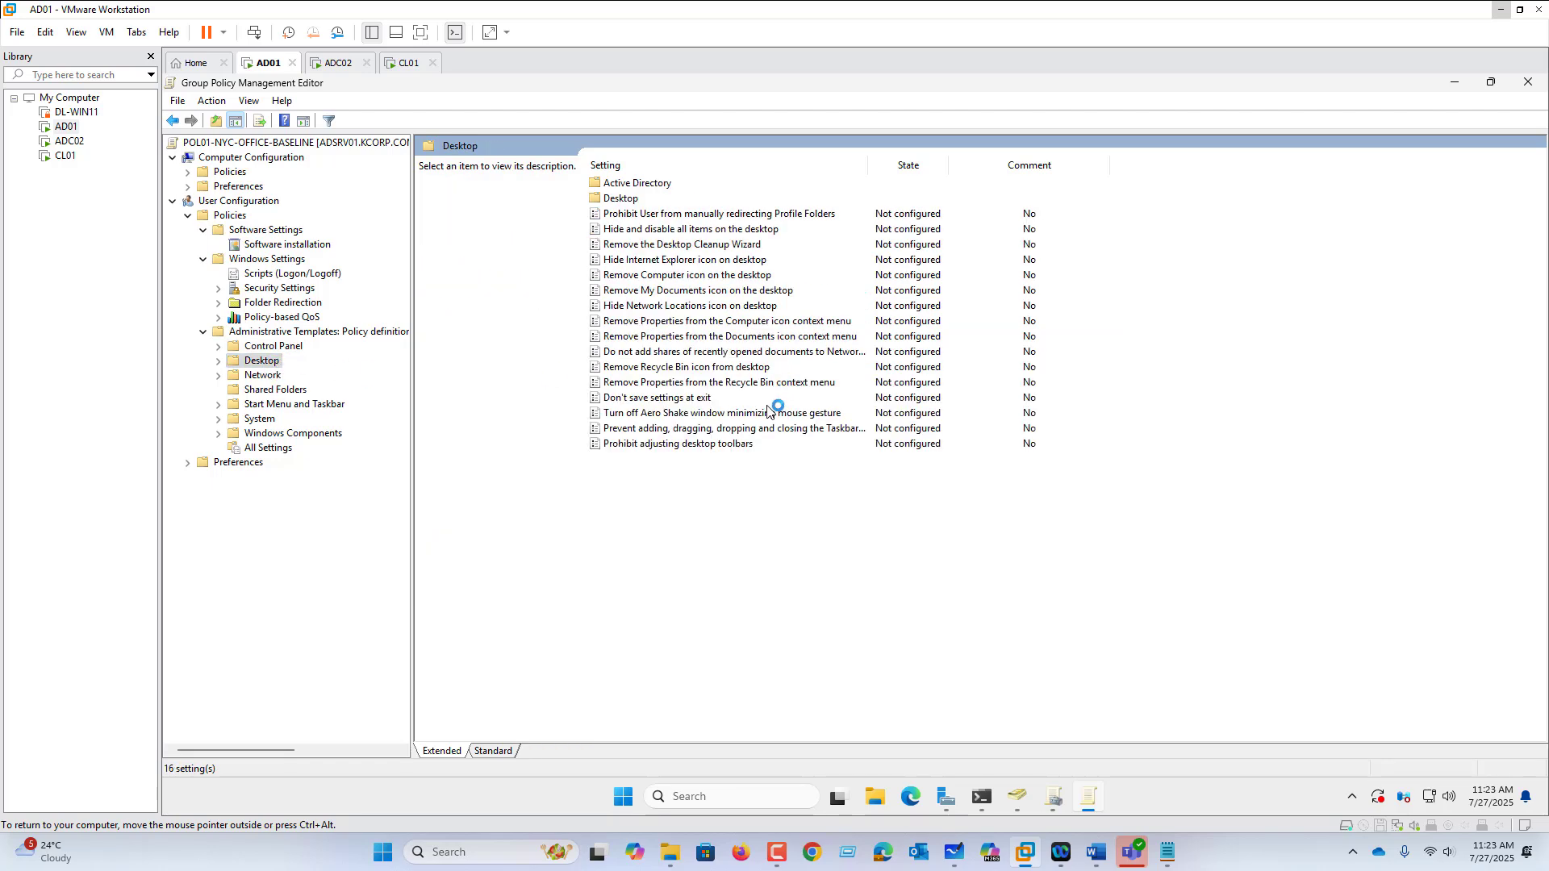
{"action": "double_click", "coordinate": [716, 368]}
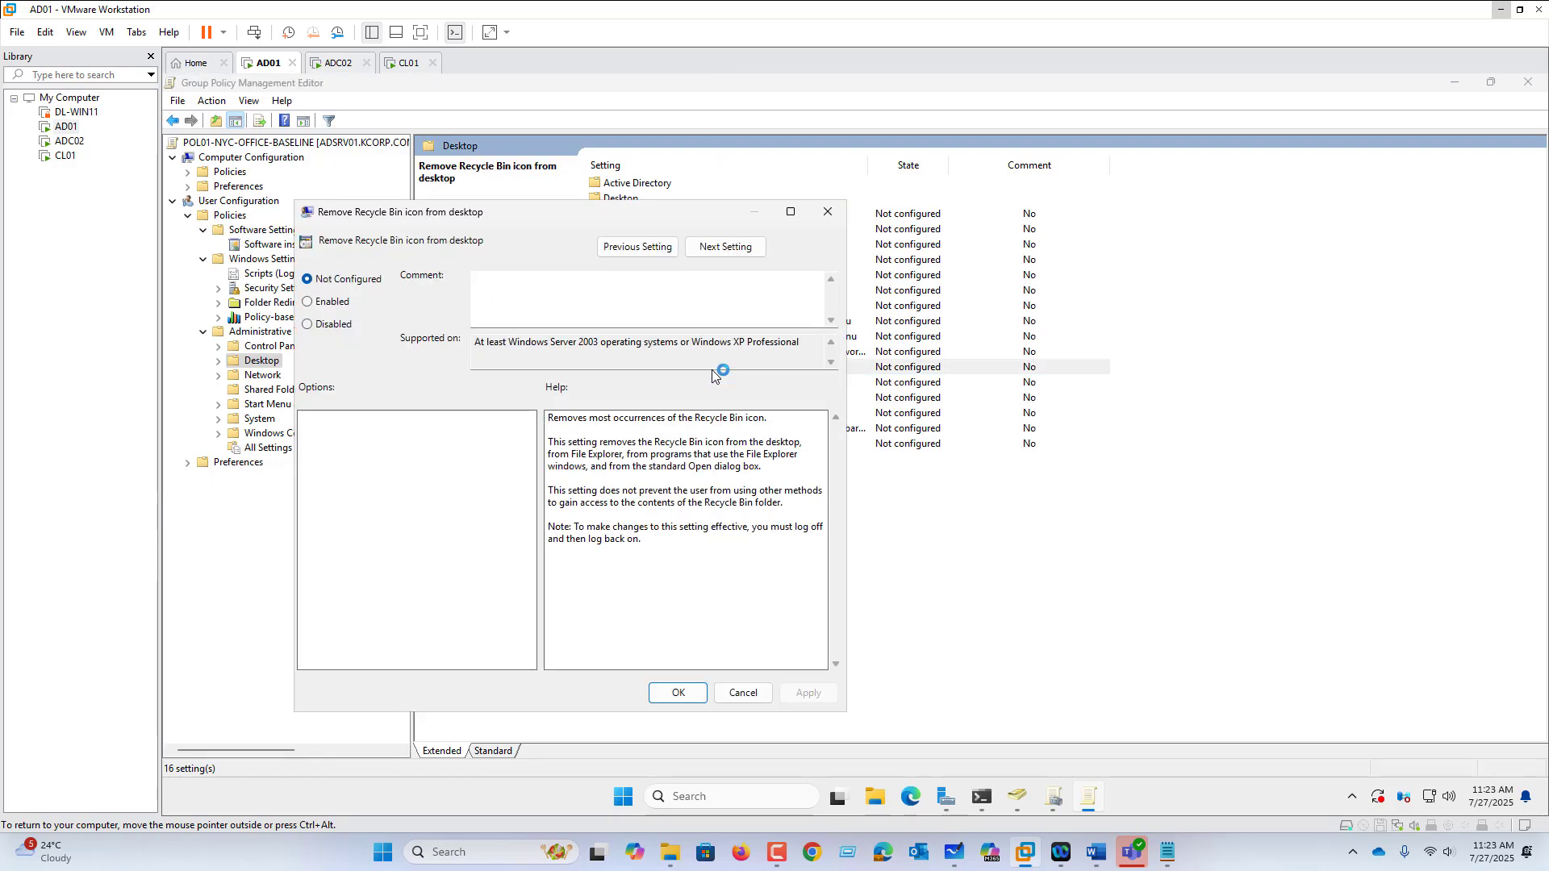
{"action": "left_click", "coordinate": [351, 305]}
{"action": "left_click", "coordinate": [677, 693]}
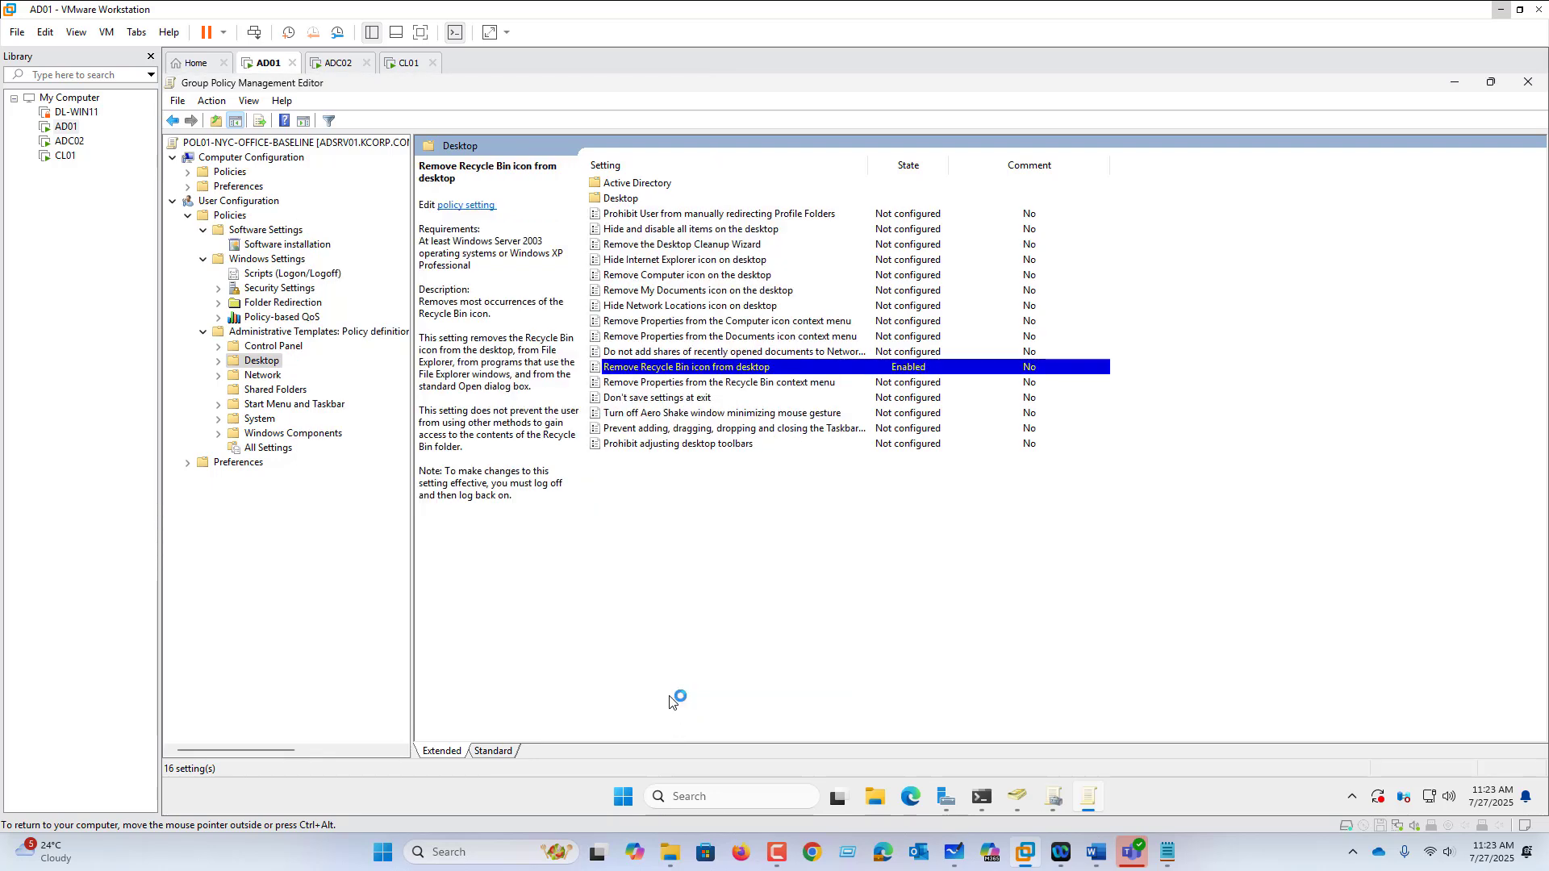
Step: Review the Start Menu and Taskbar policies, including removing Shut Down and Restart commands
{"action": "left_click", "coordinate": [282, 404]}
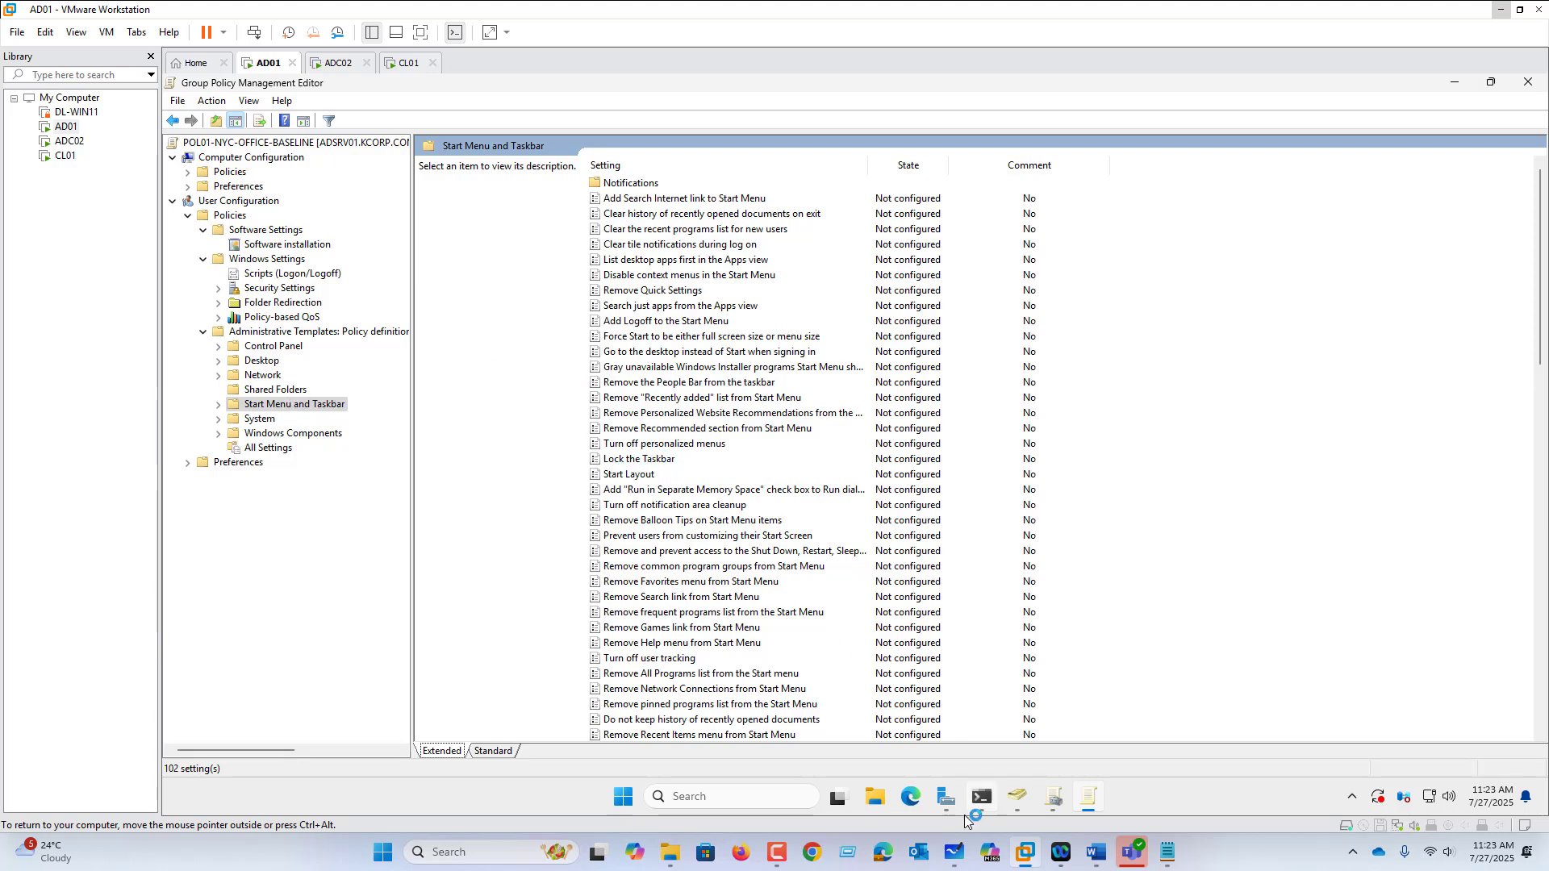
{"action": "right_click", "coordinate": [1195, 803]}
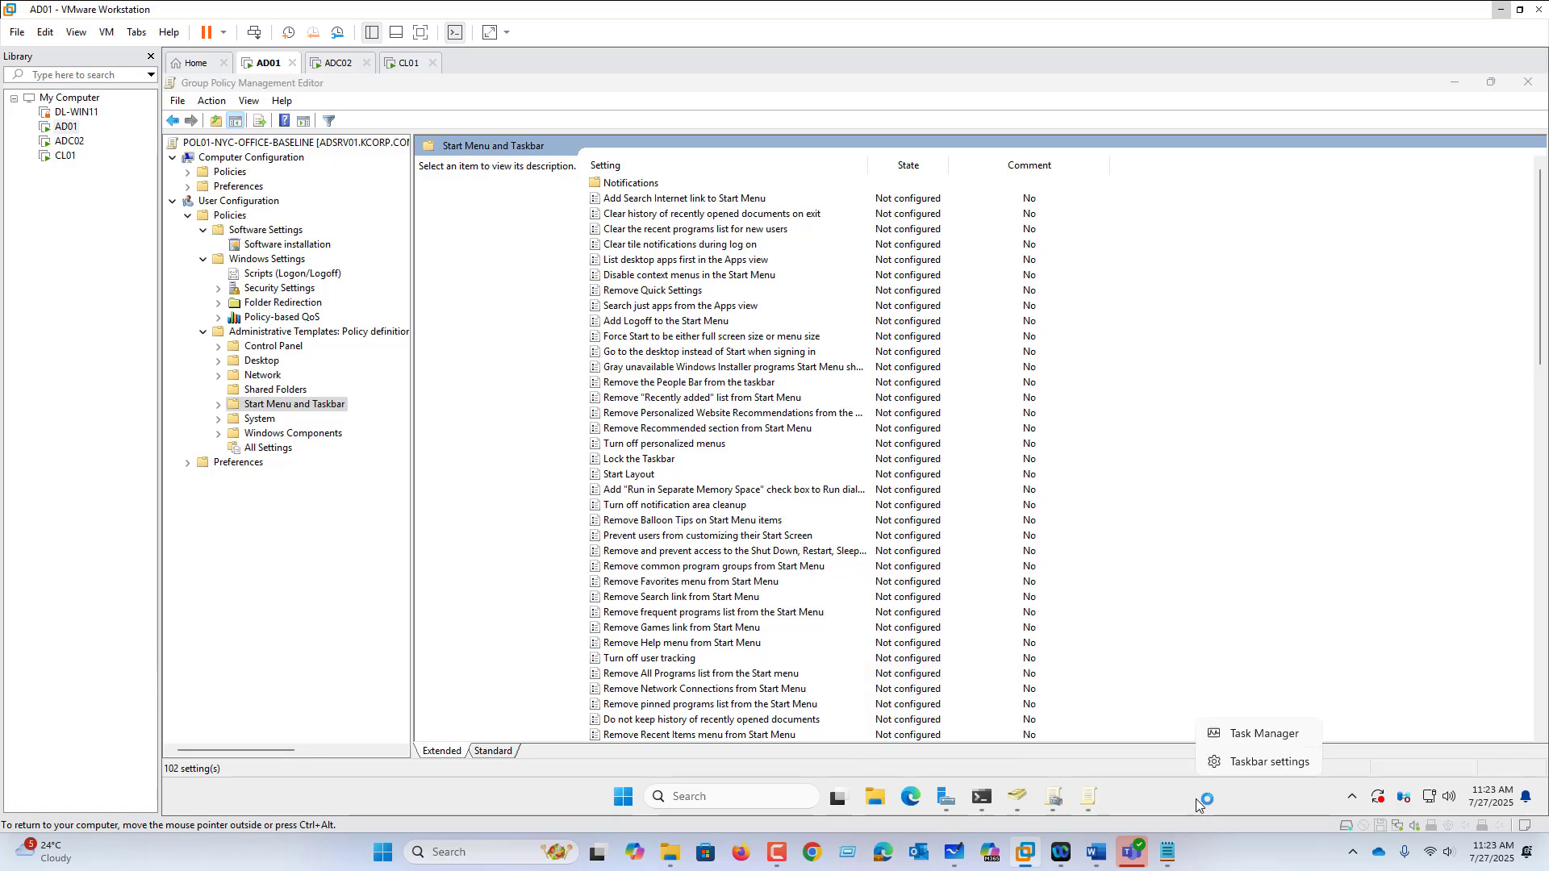
{"action": "left_click", "coordinate": [706, 554]}
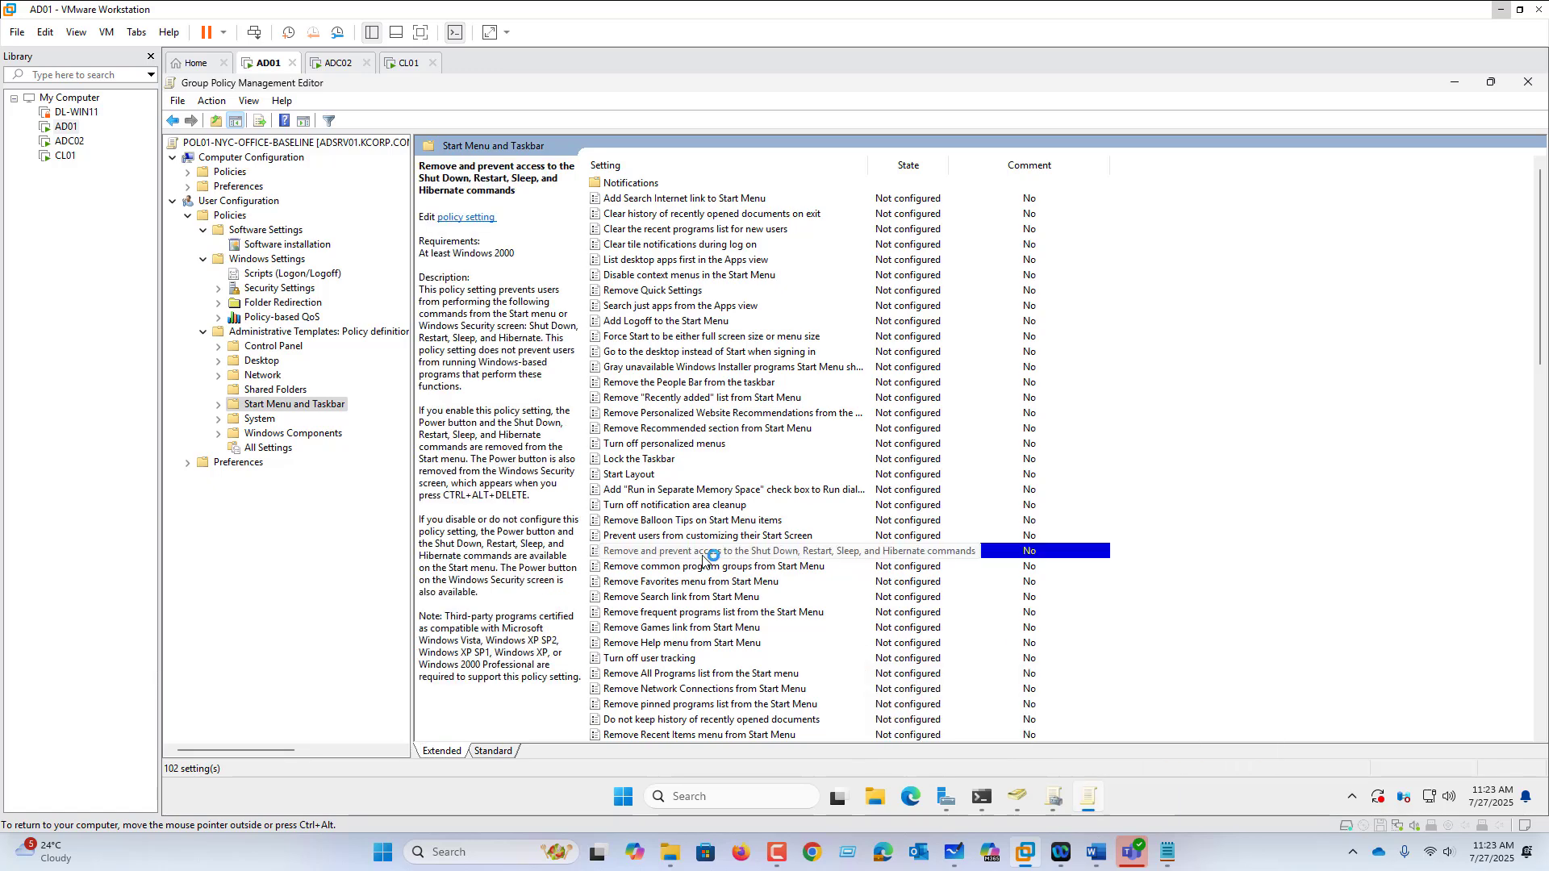
{"action": "scroll", "coordinate": [702, 557], "scroll_direction": "down", "scroll_amount": 1}
{"action": "scroll", "coordinate": [686, 553], "scroll_direction": "down", "scroll_amount": 2}
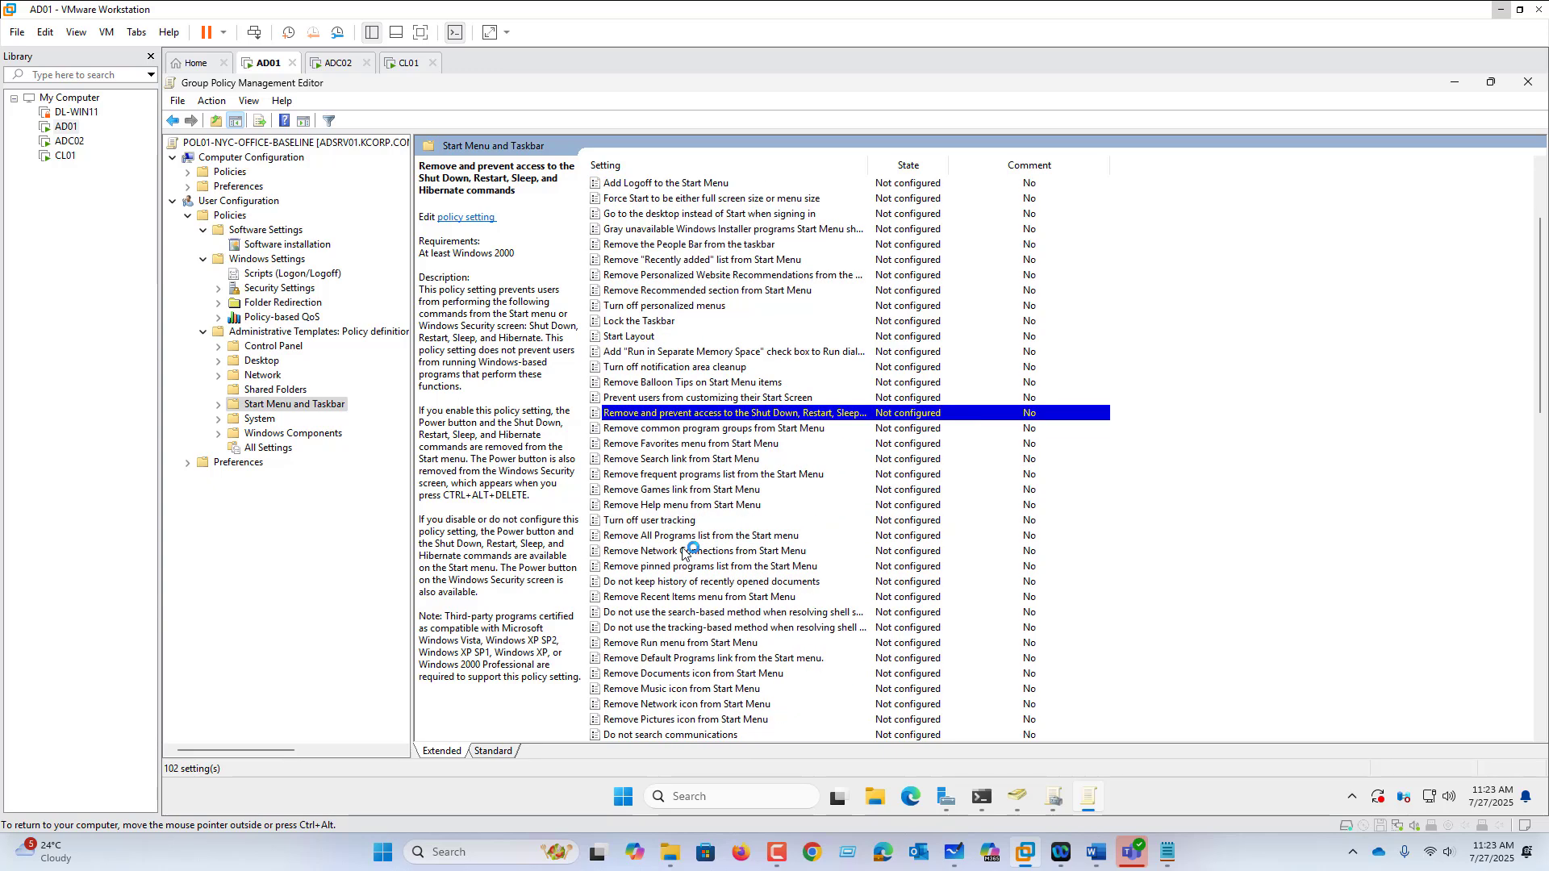
{"action": "scroll", "coordinate": [682, 554], "scroll_direction": "down", "scroll_amount": 3}
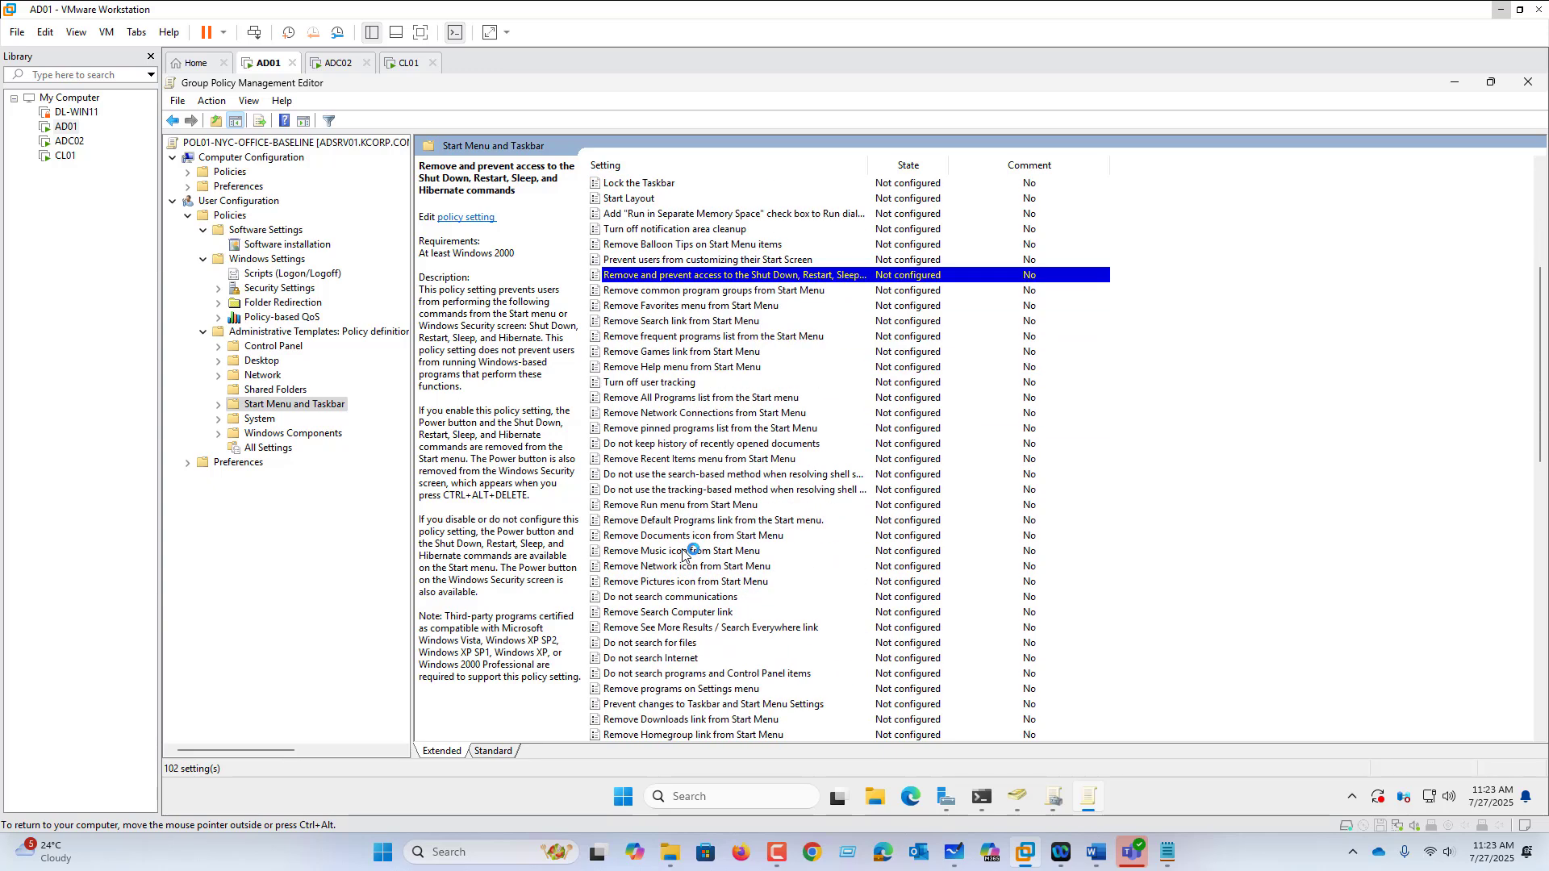
{"action": "scroll", "coordinate": [683, 553], "scroll_direction": "up", "scroll_amount": 4}
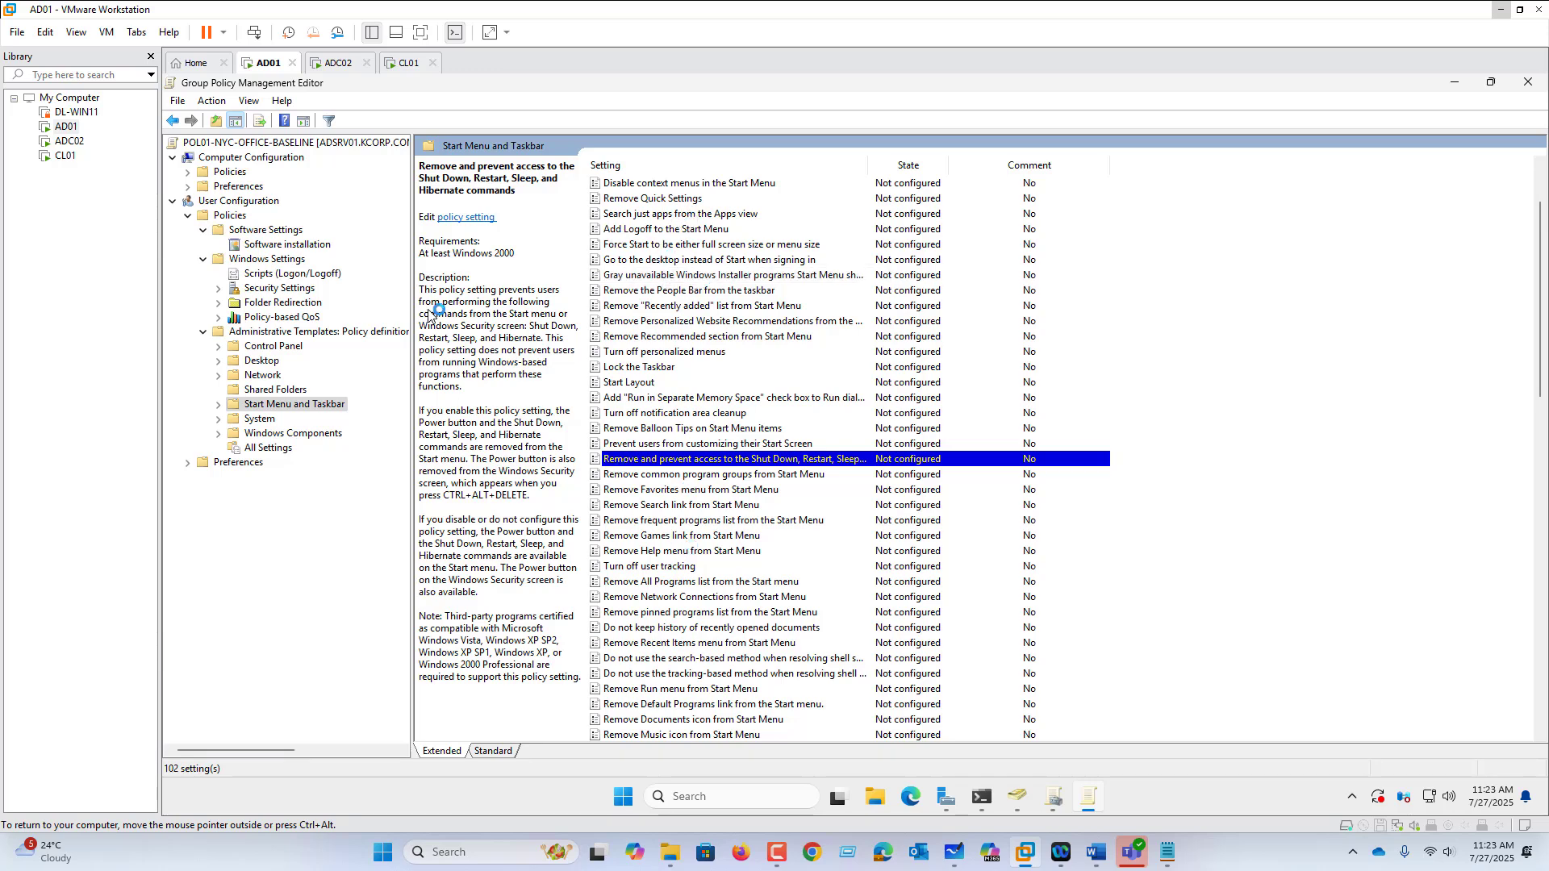
{"action": "left_click", "coordinate": [259, 420]}
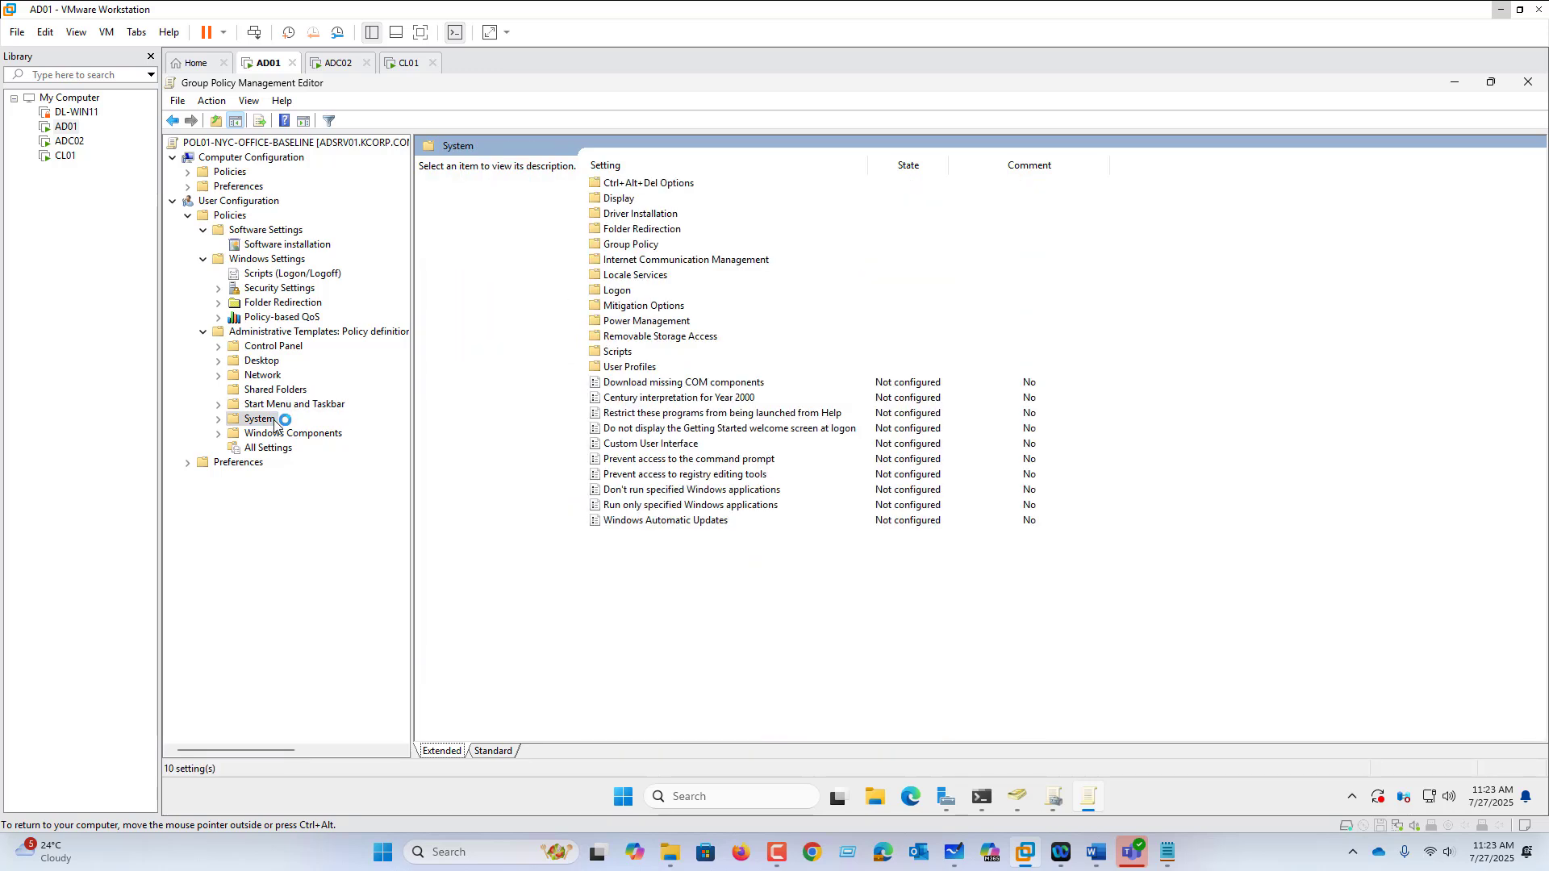
{"action": "left_click", "coordinate": [276, 404]}
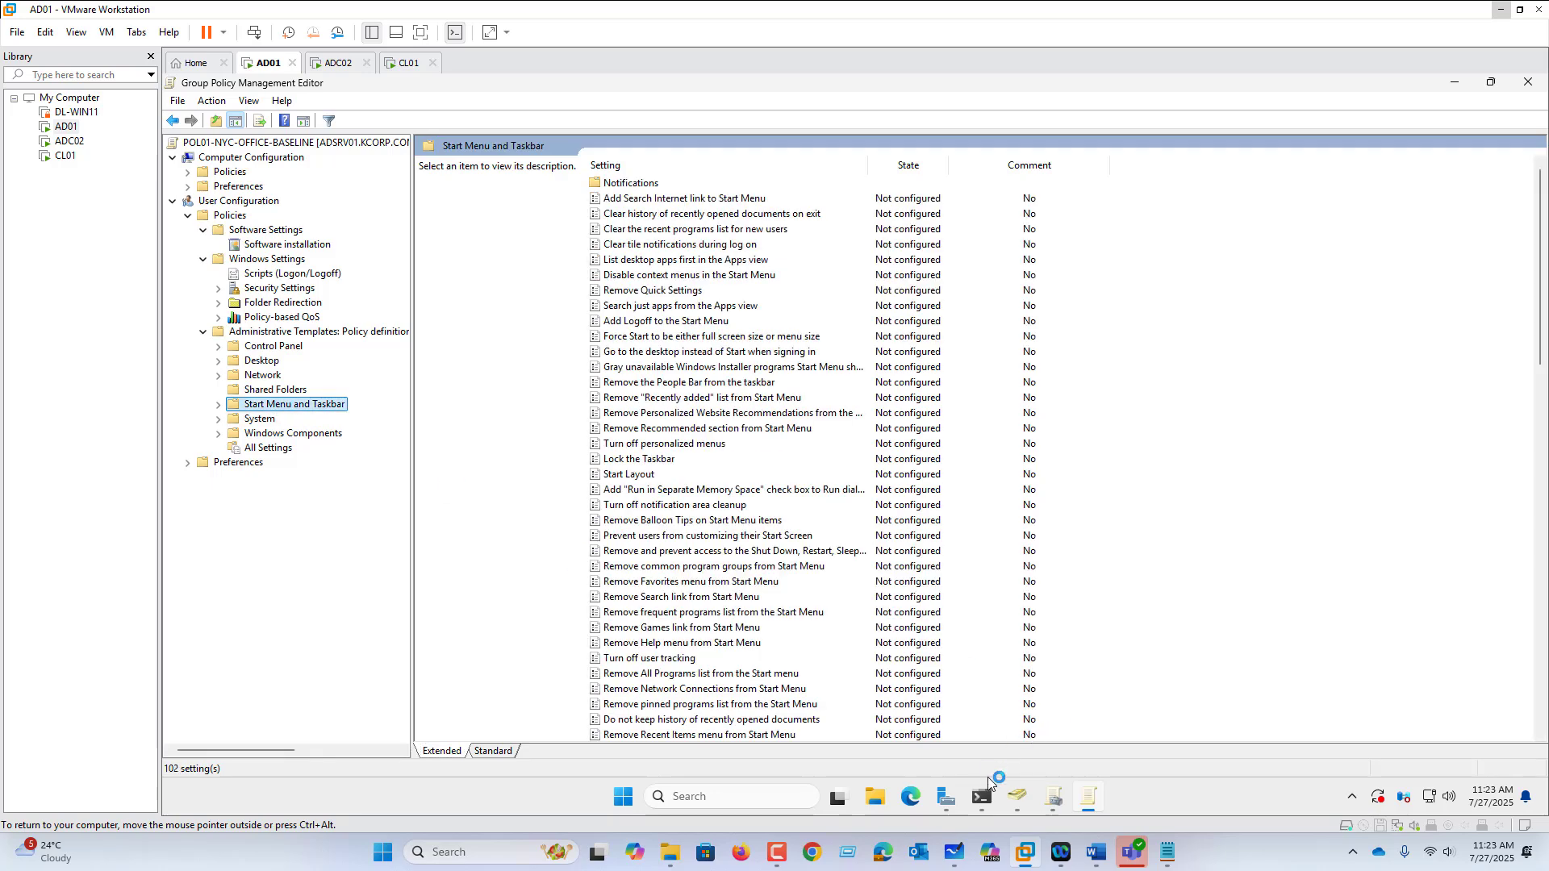
{"action": "left_click", "coordinate": [984, 795]}
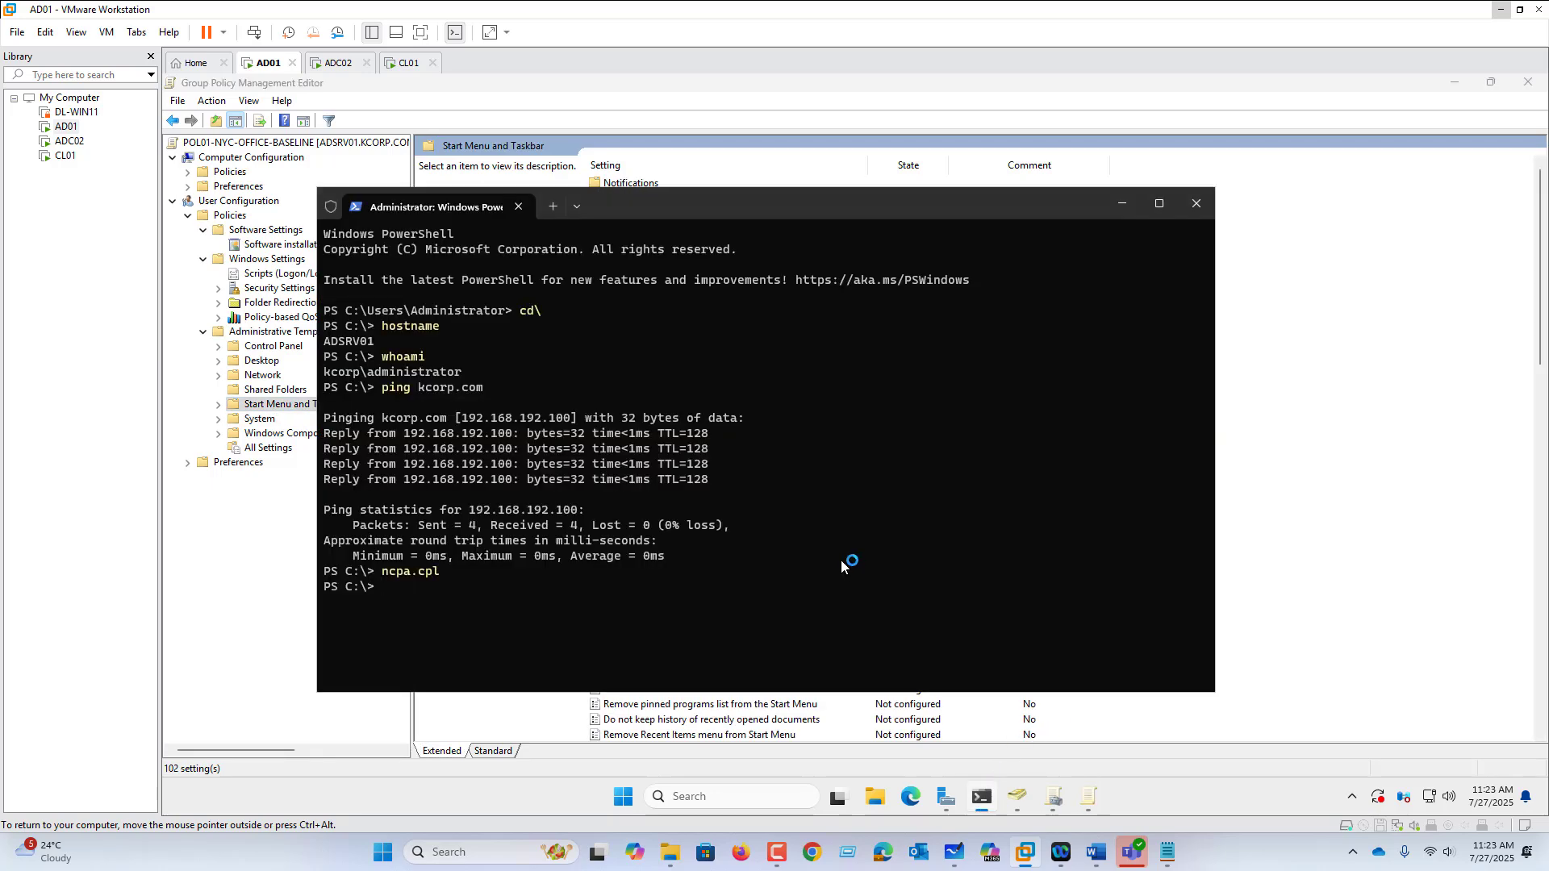
Step: Run GPUPDATE /FORCE in the administrator PowerShell window
{"action": "type", "text": "GPUPDATE /FORCE"}
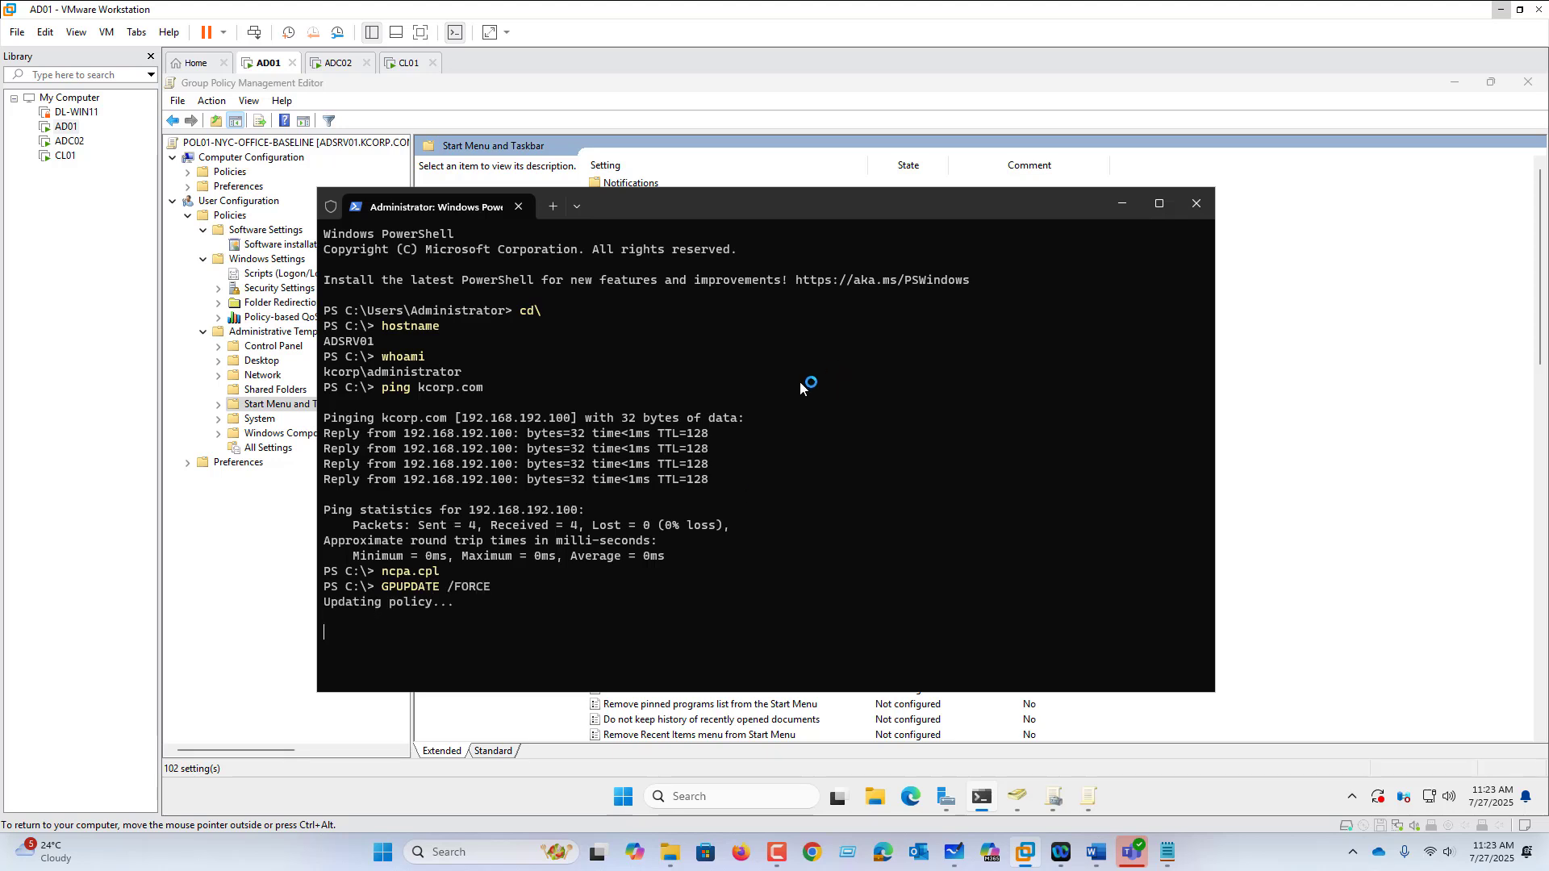
{"action": "left_click", "coordinate": [1026, 798]}
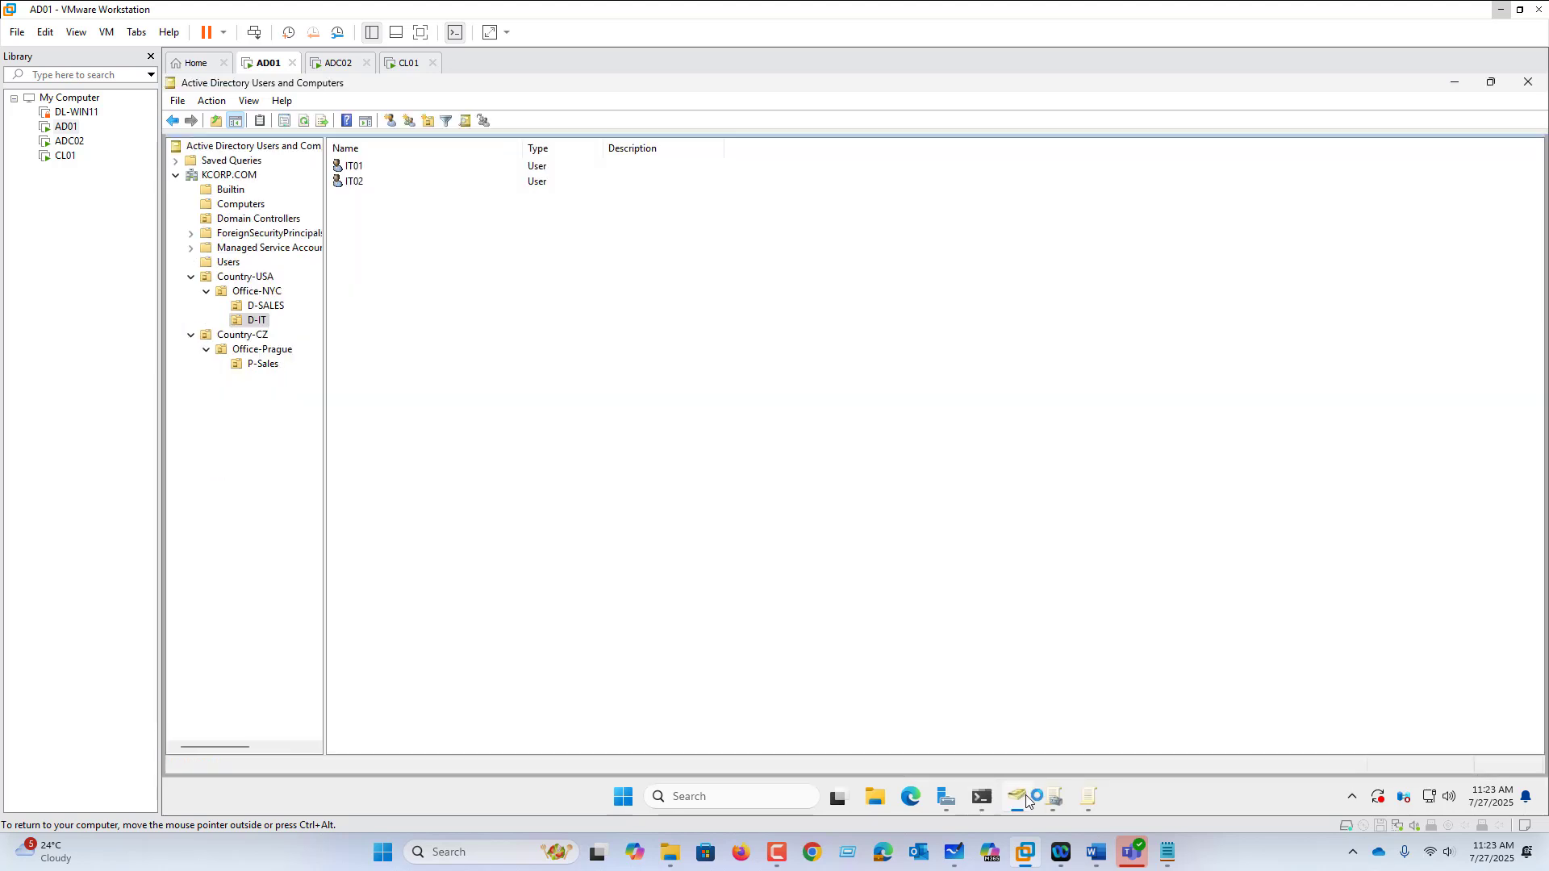
Step: Reset the IT01 account's password in D-IT and acknowledge the confirmation
{"action": "left_click", "coordinate": [348, 167]}
{"action": "key", "text": "shift+F10"}
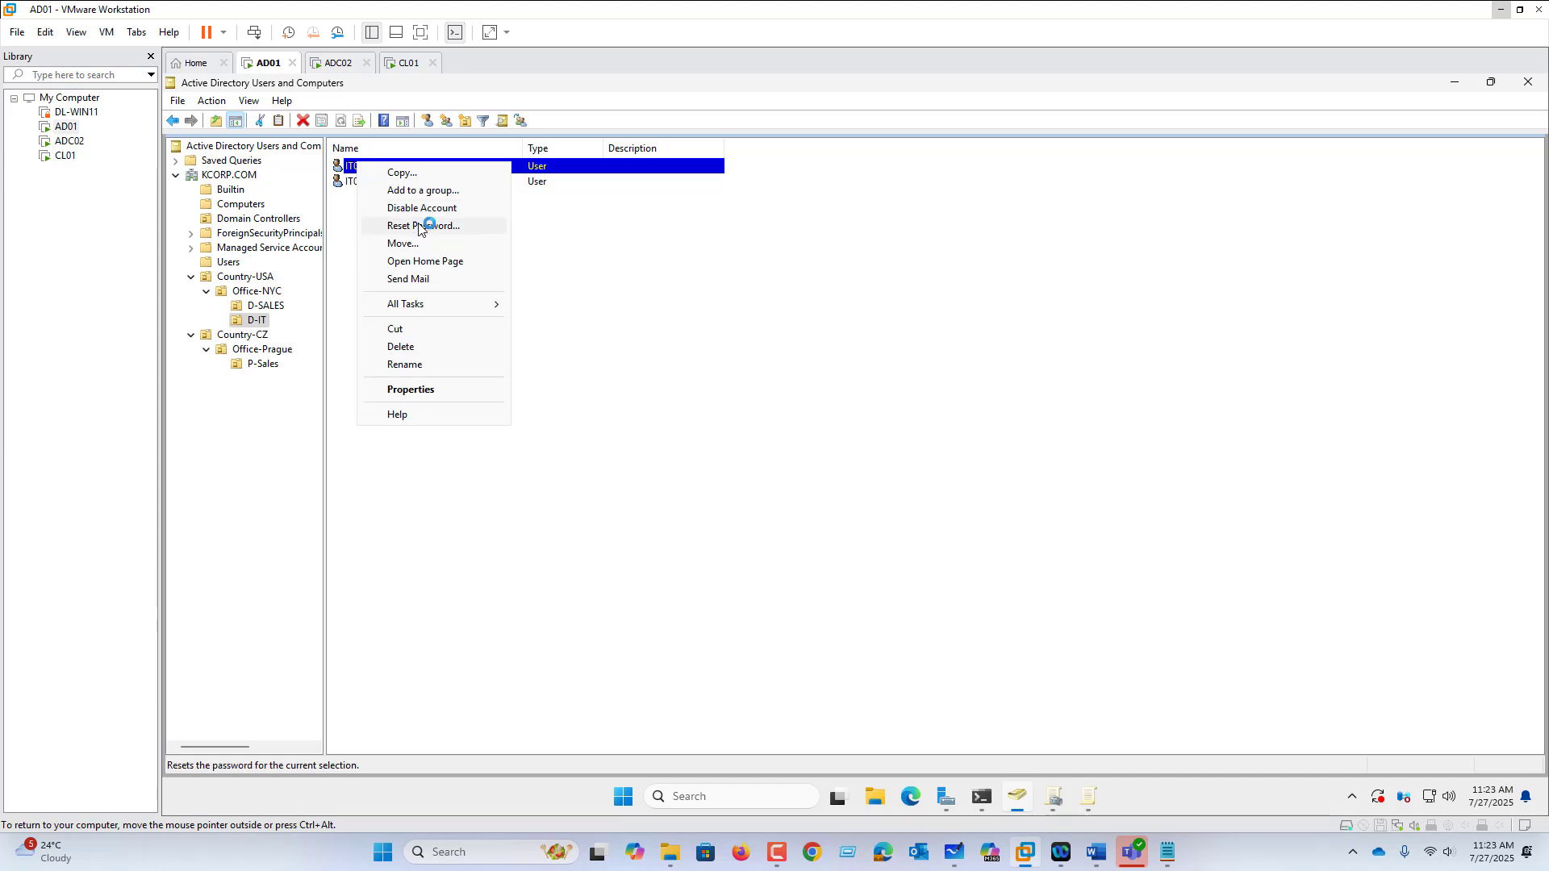
{"action": "left_click", "coordinate": [421, 221]}
{"action": "type", "text": "P"}
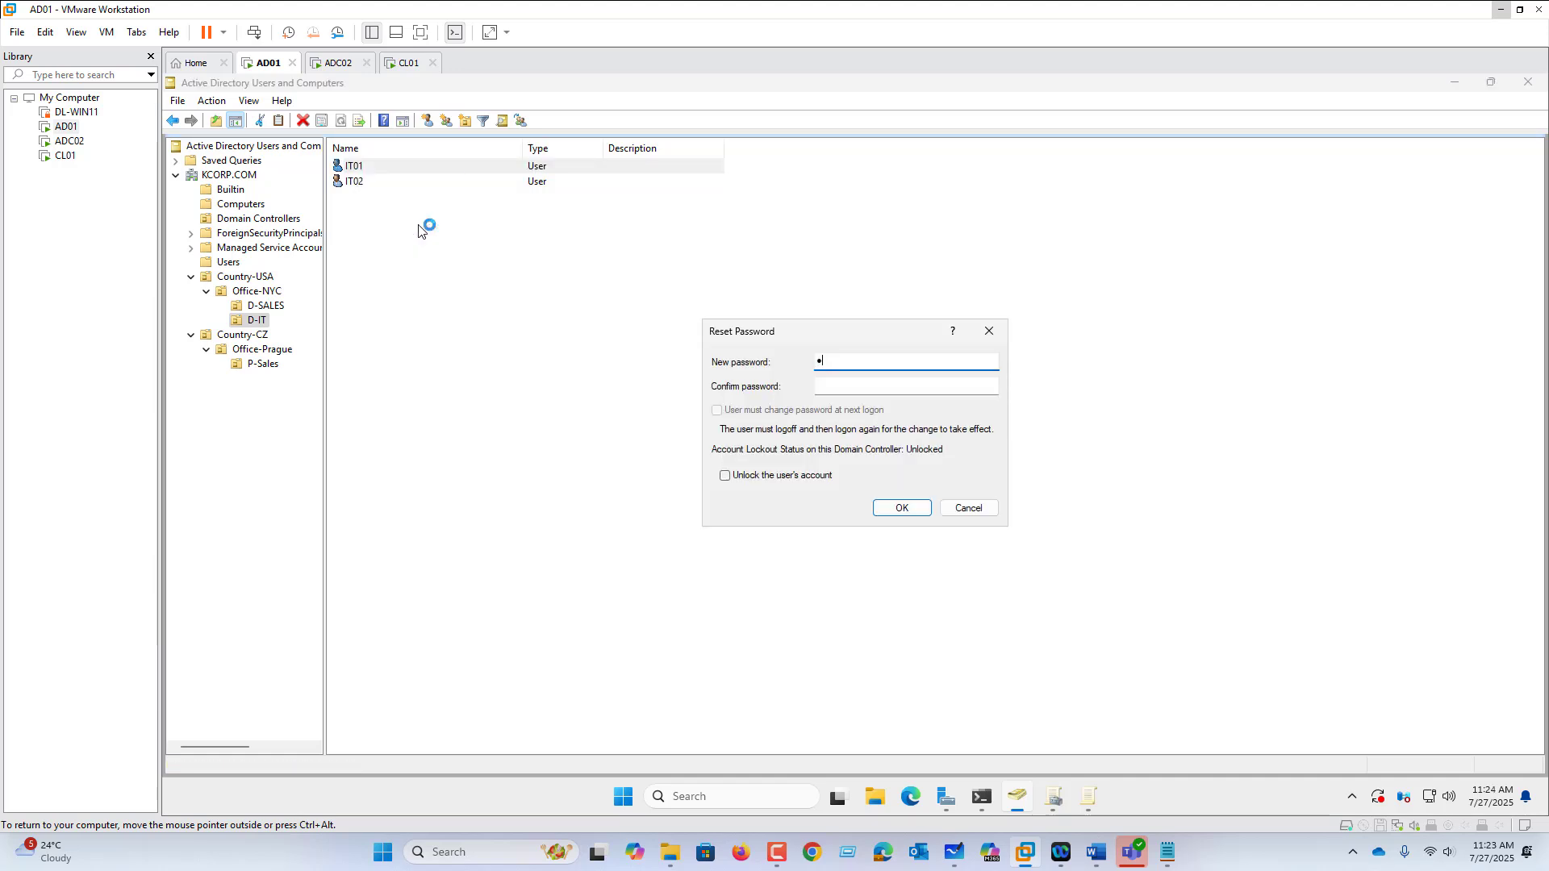
{"action": "type", "text": "@ssw0rd"}
{"action": "key", "text": "Tab"}
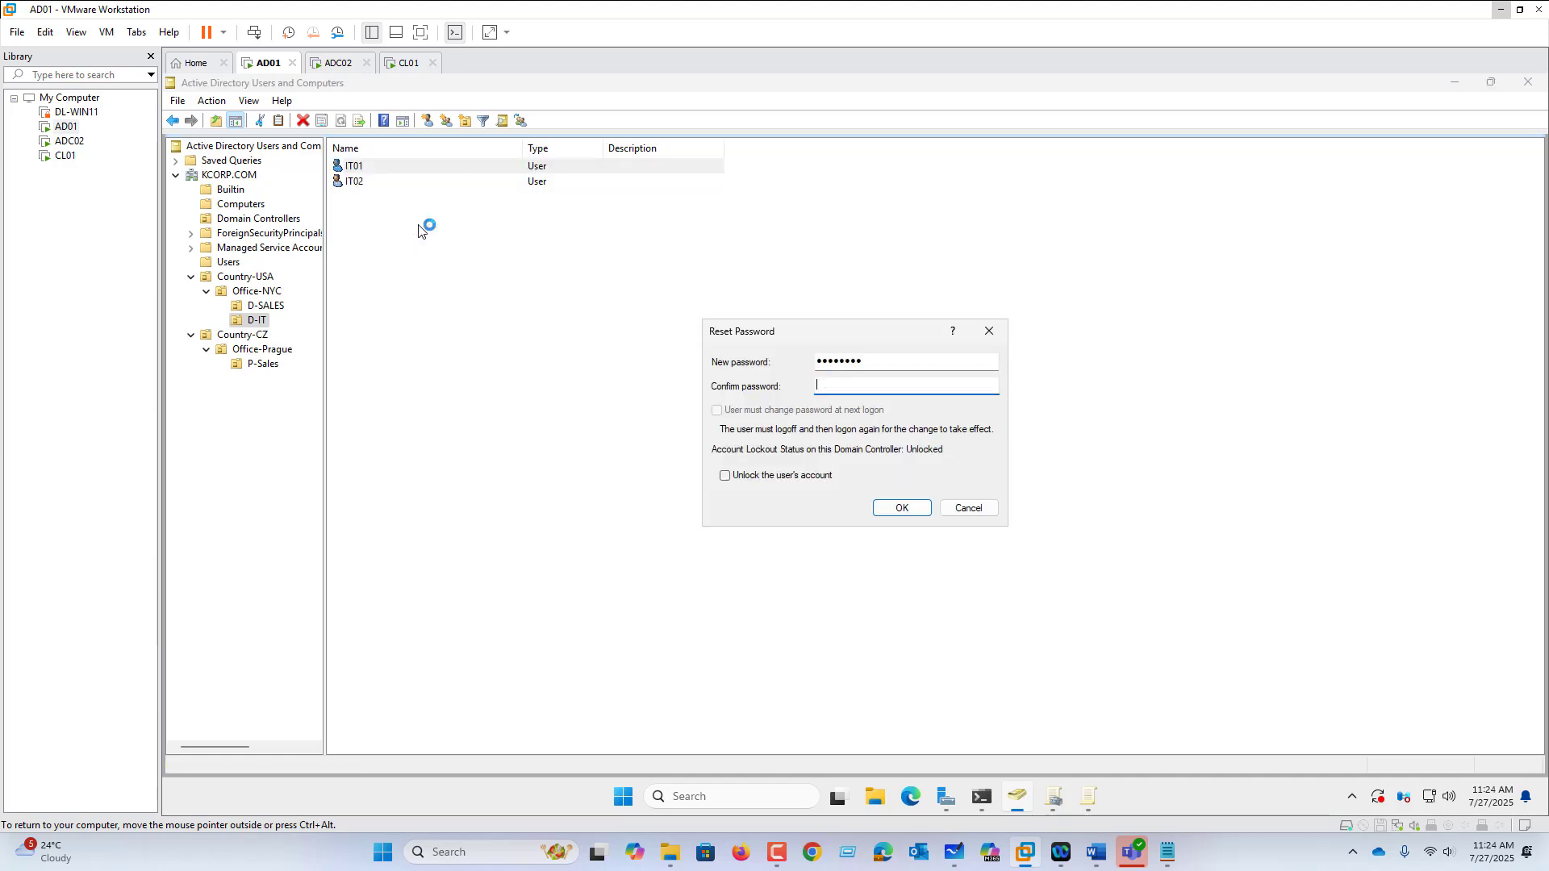
{"action": "type", "text": "P@ssw0rd"}
{"action": "key", "text": "Return"}
{"action": "left_click", "coordinate": [936, 497]}
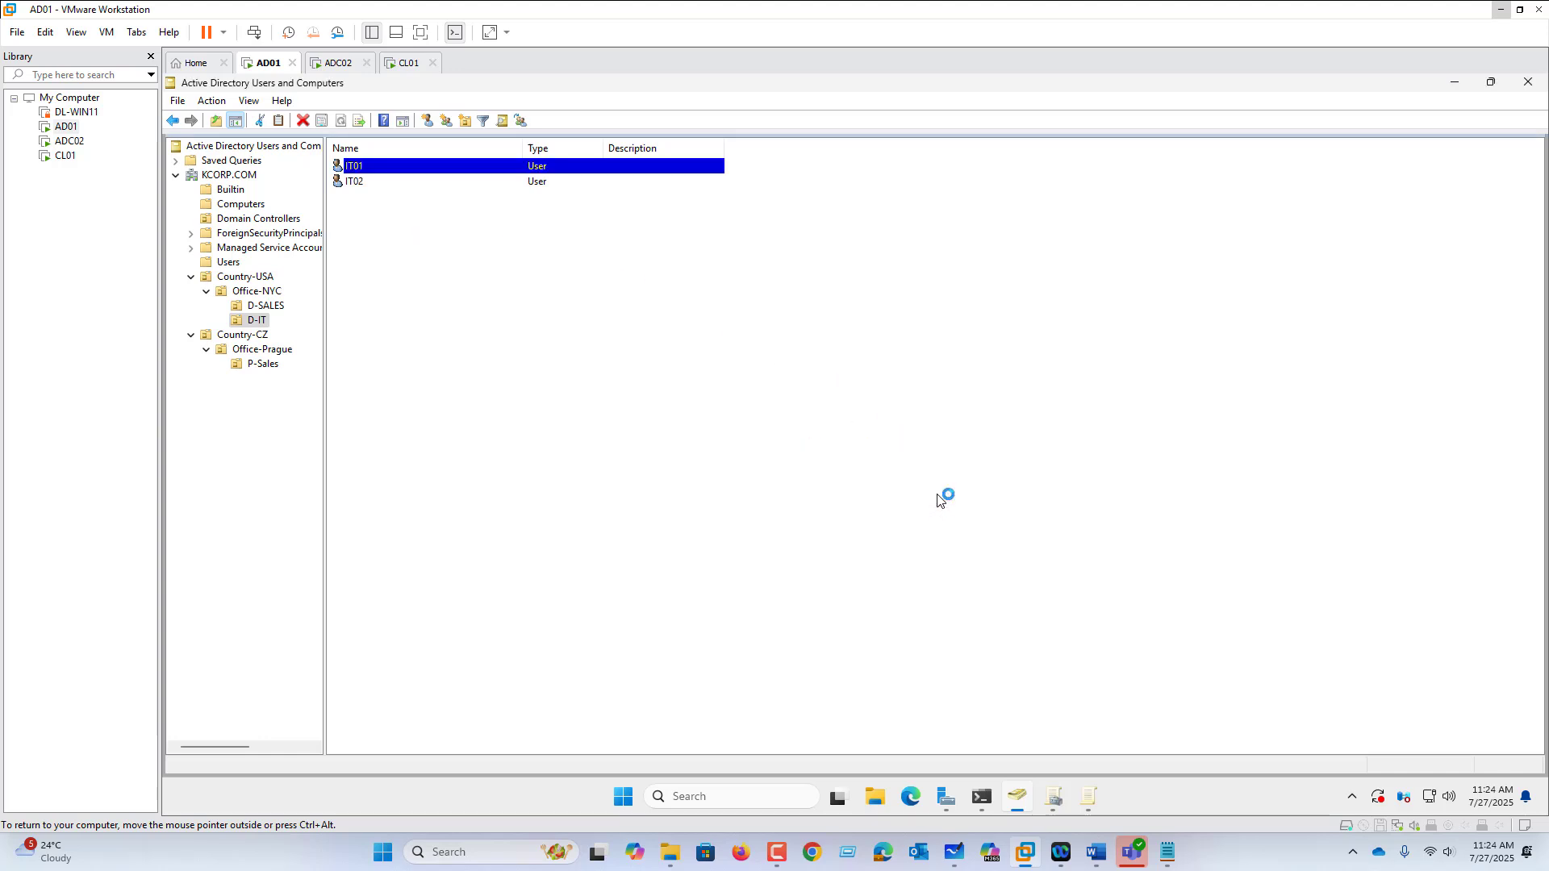
Step: Reset the Sales01 account's password in D-SALES
{"action": "left_click", "coordinate": [278, 309]}
{"action": "right_click", "coordinate": [384, 169]}
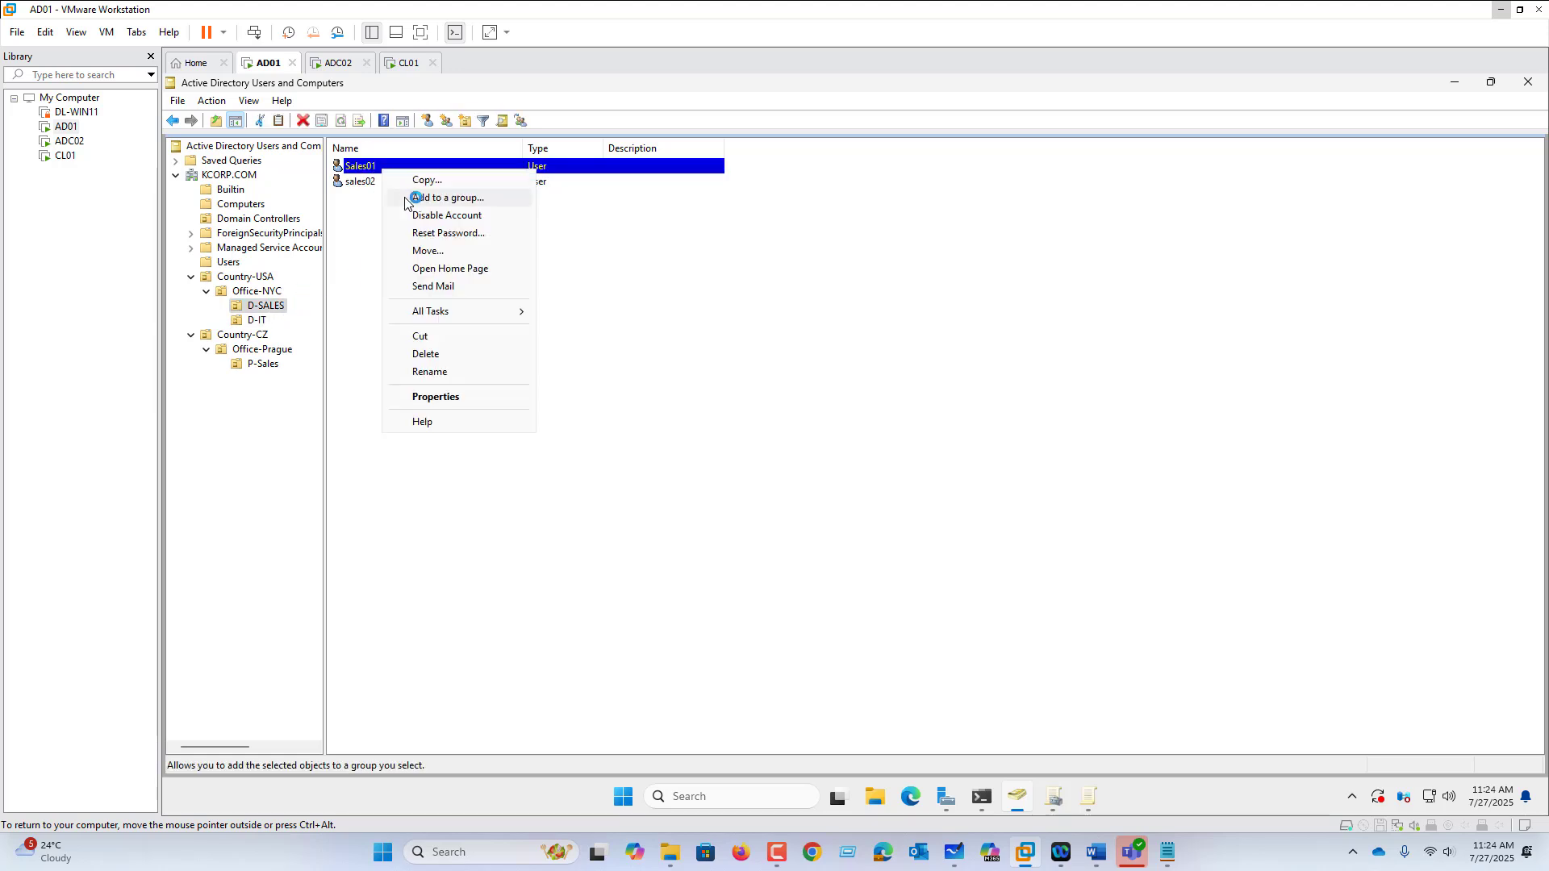
{"action": "left_click", "coordinate": [442, 234]}
{"action": "type", "text": "•••"}
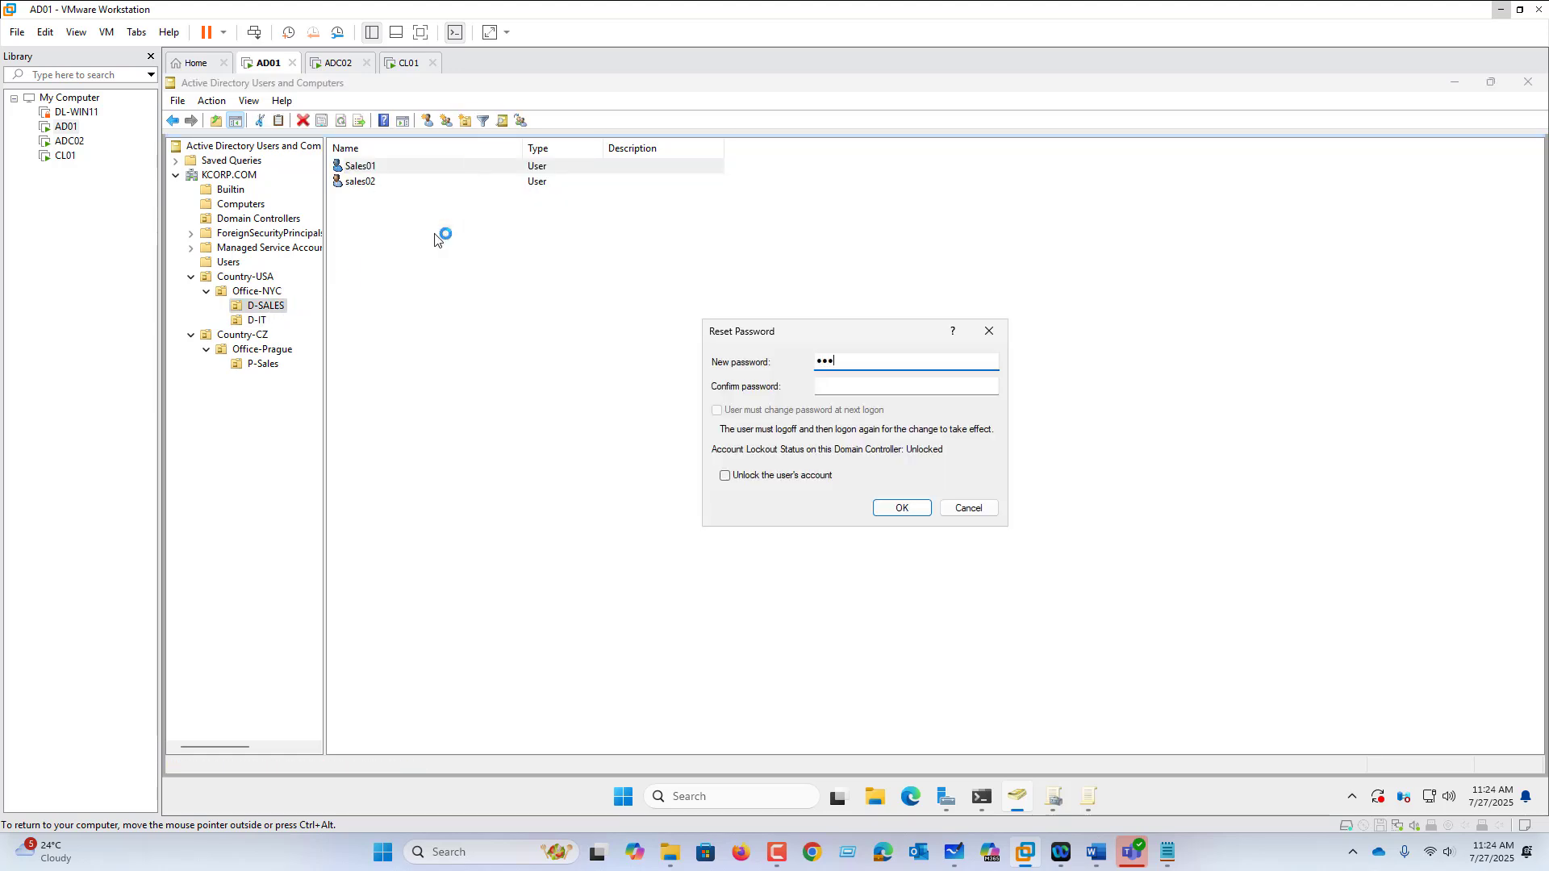
{"action": "type", "text": "•••••"}
{"action": "key", "text": "Tab"}
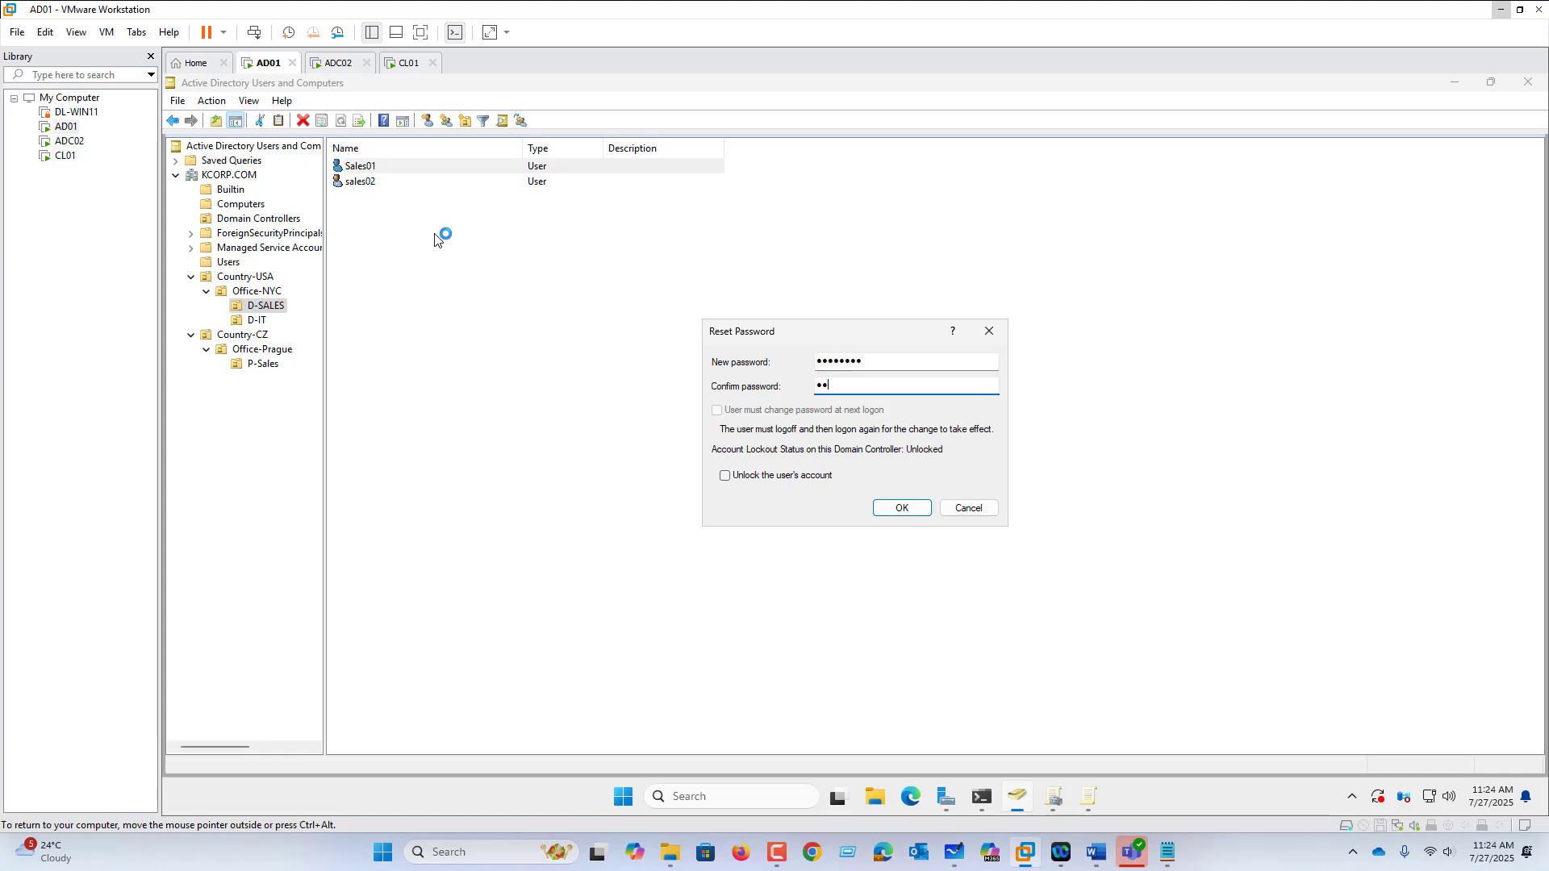
{"action": "key", "text": "Return"}
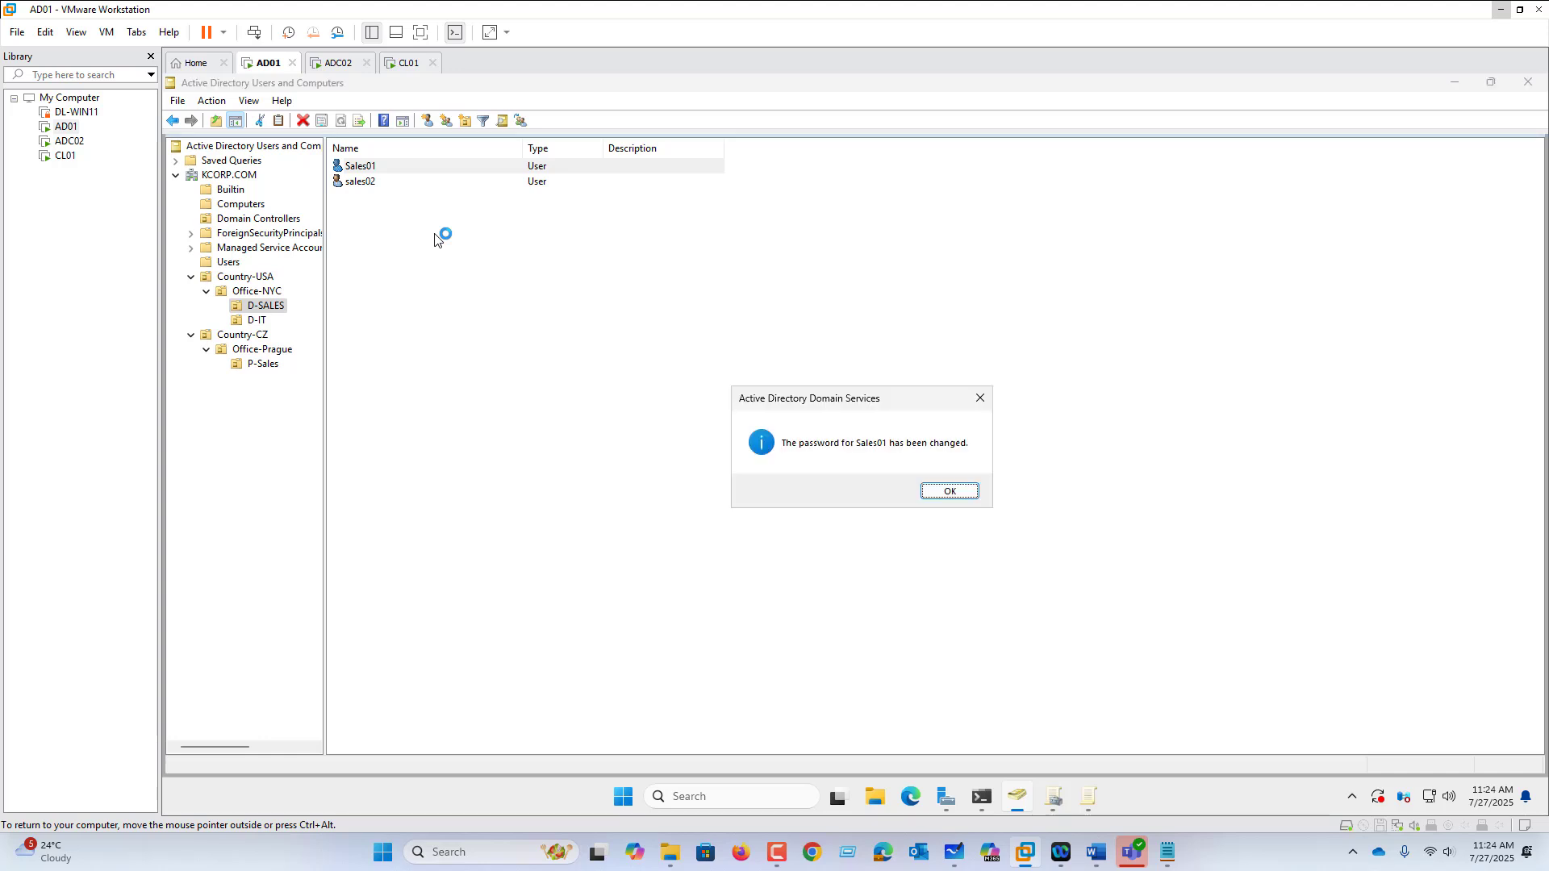
{"action": "left_click", "coordinate": [338, 63]}
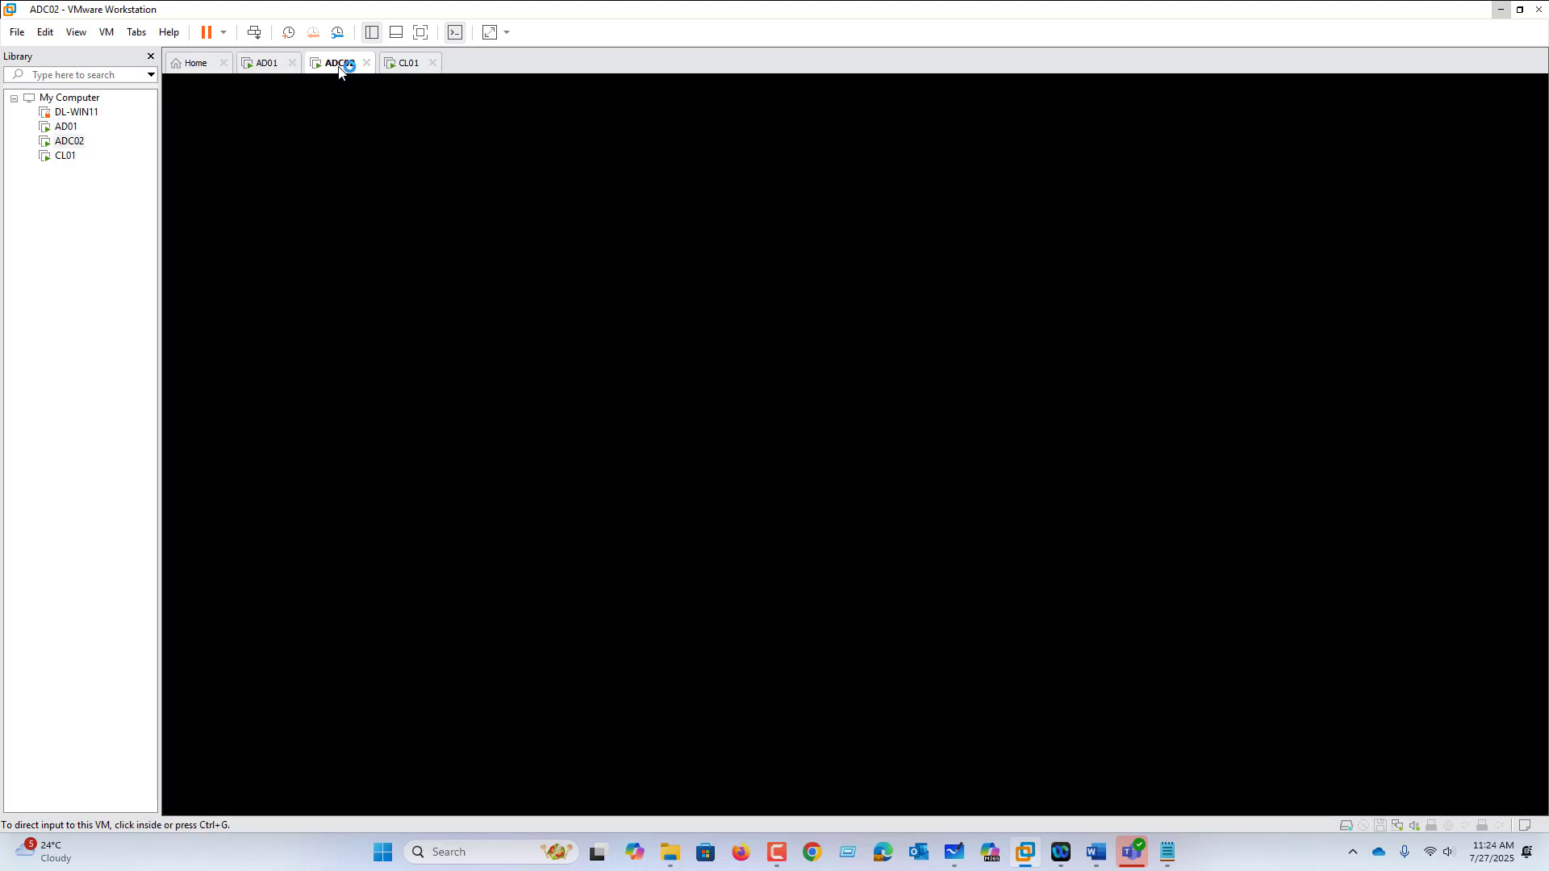
Step: Unlock ADC02 with Send Ctrl+Alt+Del and the current password, then sign out via Win+X
{"action": "left_click", "coordinate": [408, 323]}
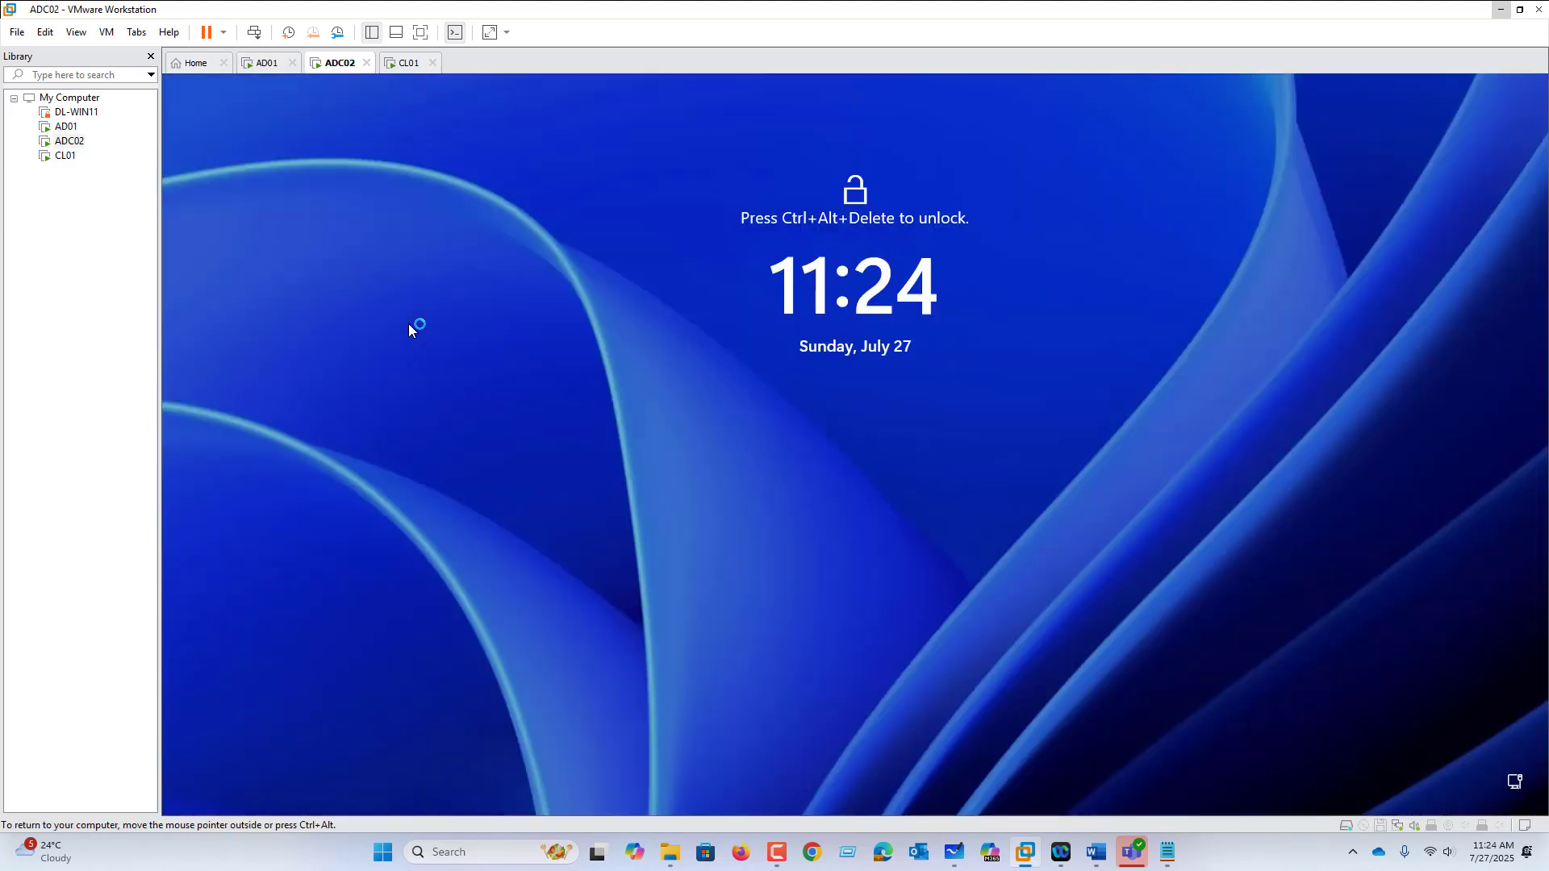
{"action": "left_click", "coordinate": [105, 32]}
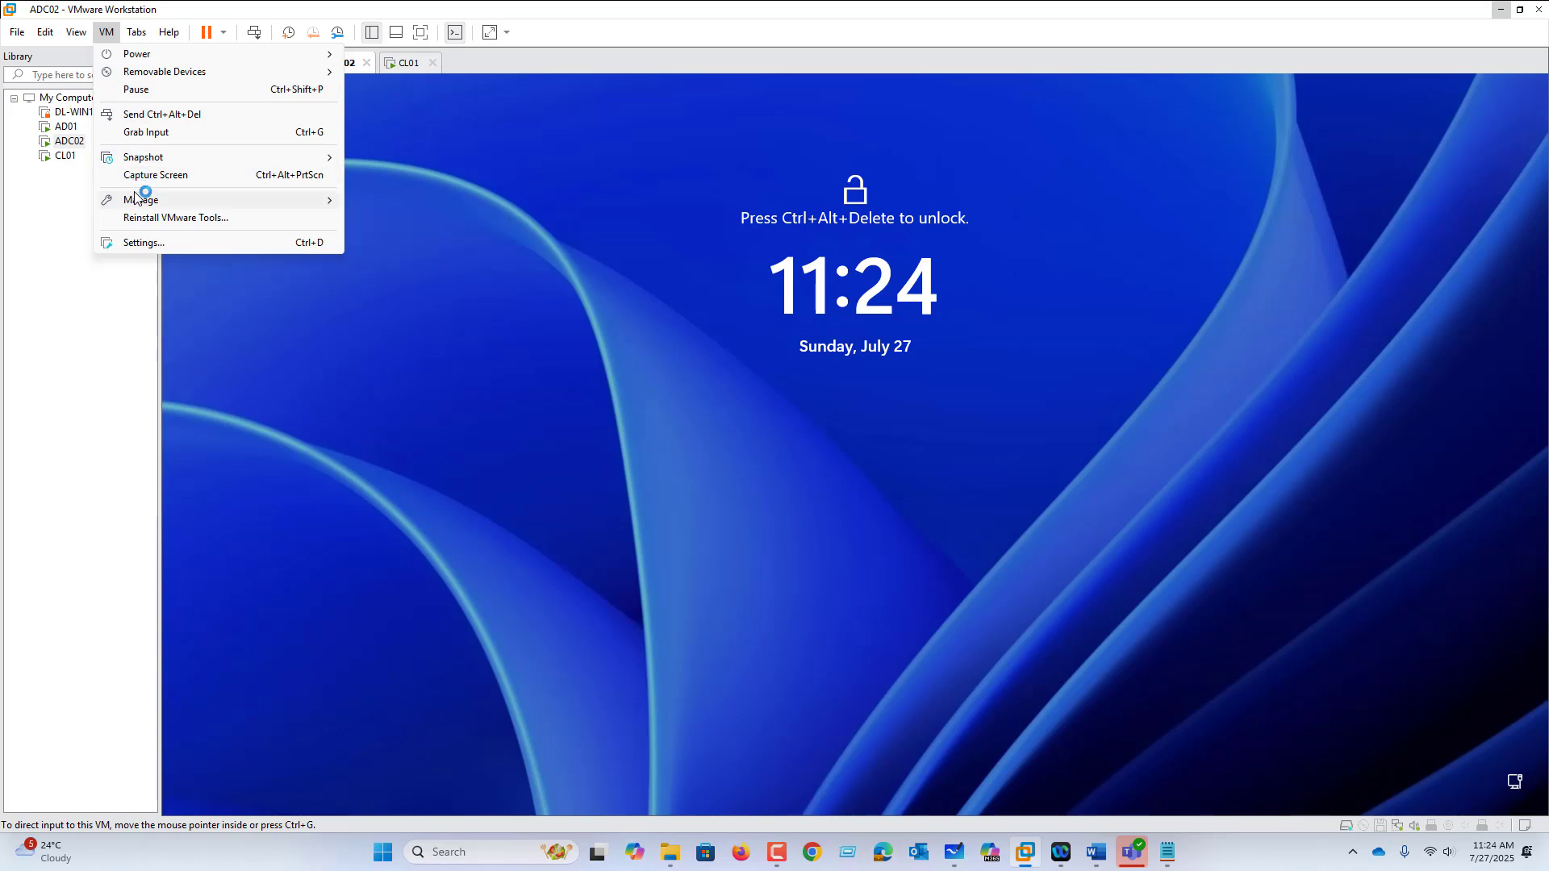
{"action": "left_click", "coordinate": [153, 113]}
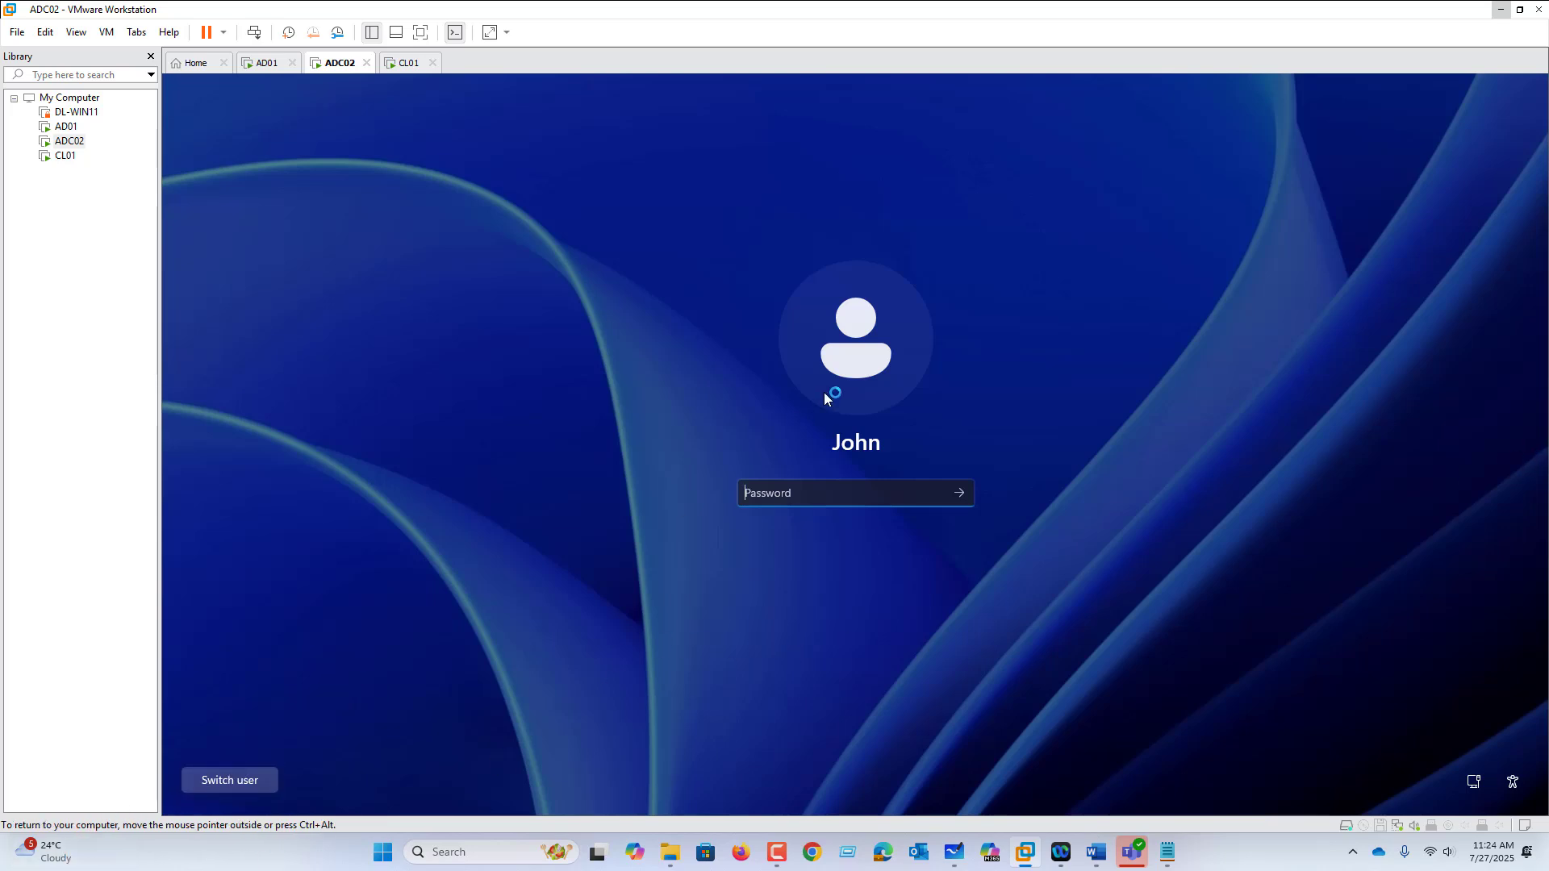
{"action": "type", "text": "••••••"}
{"action": "key", "text": "Return"}
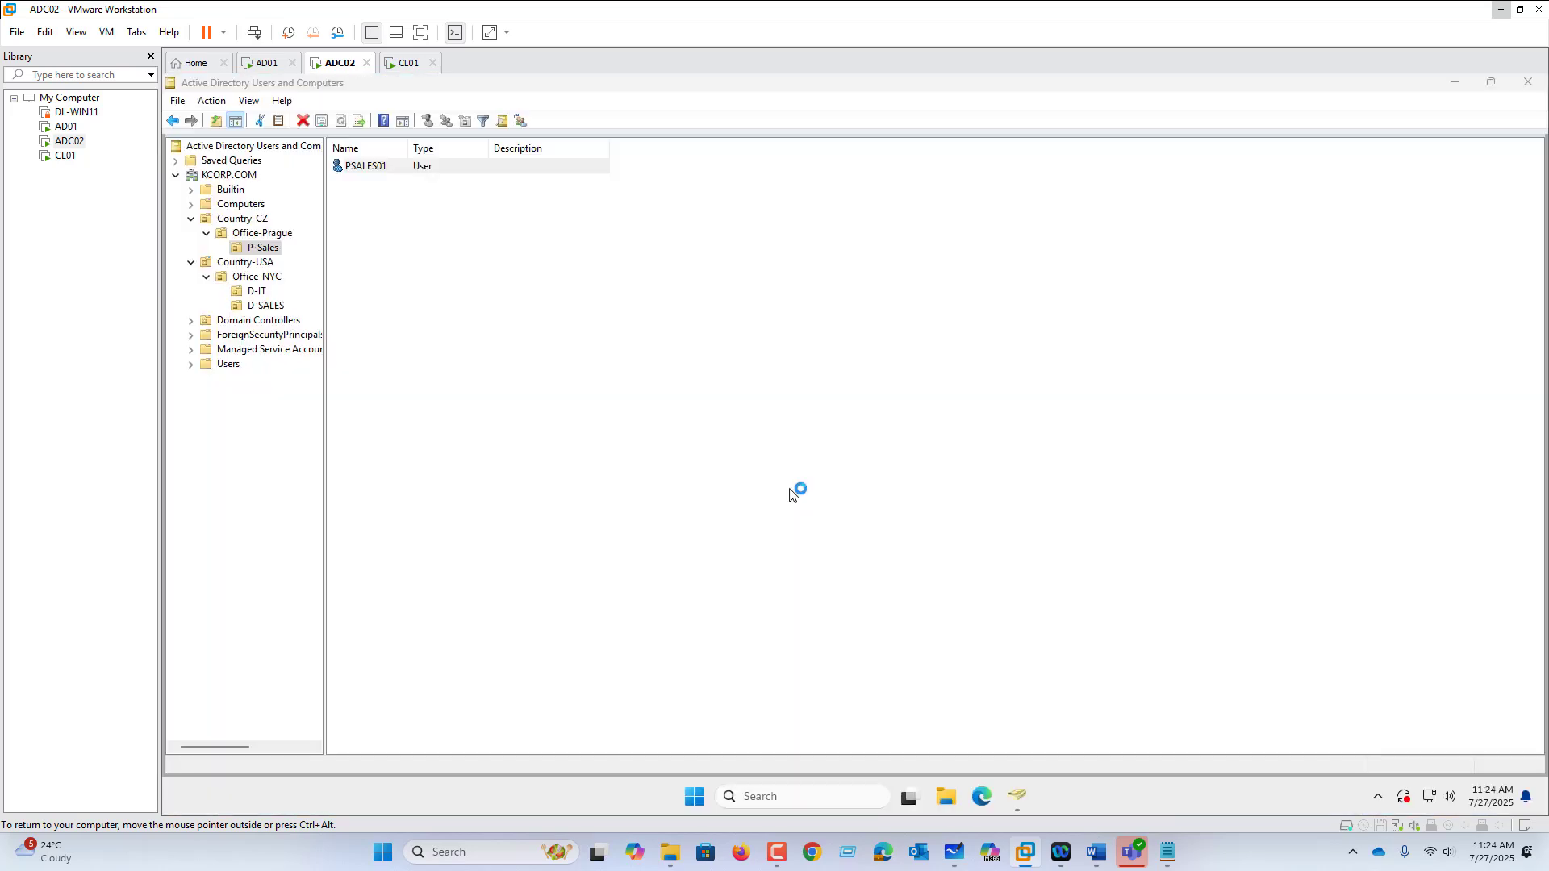
{"action": "right_click", "coordinate": [695, 797]}
{"action": "mouse_move", "coordinate": [722, 728]}
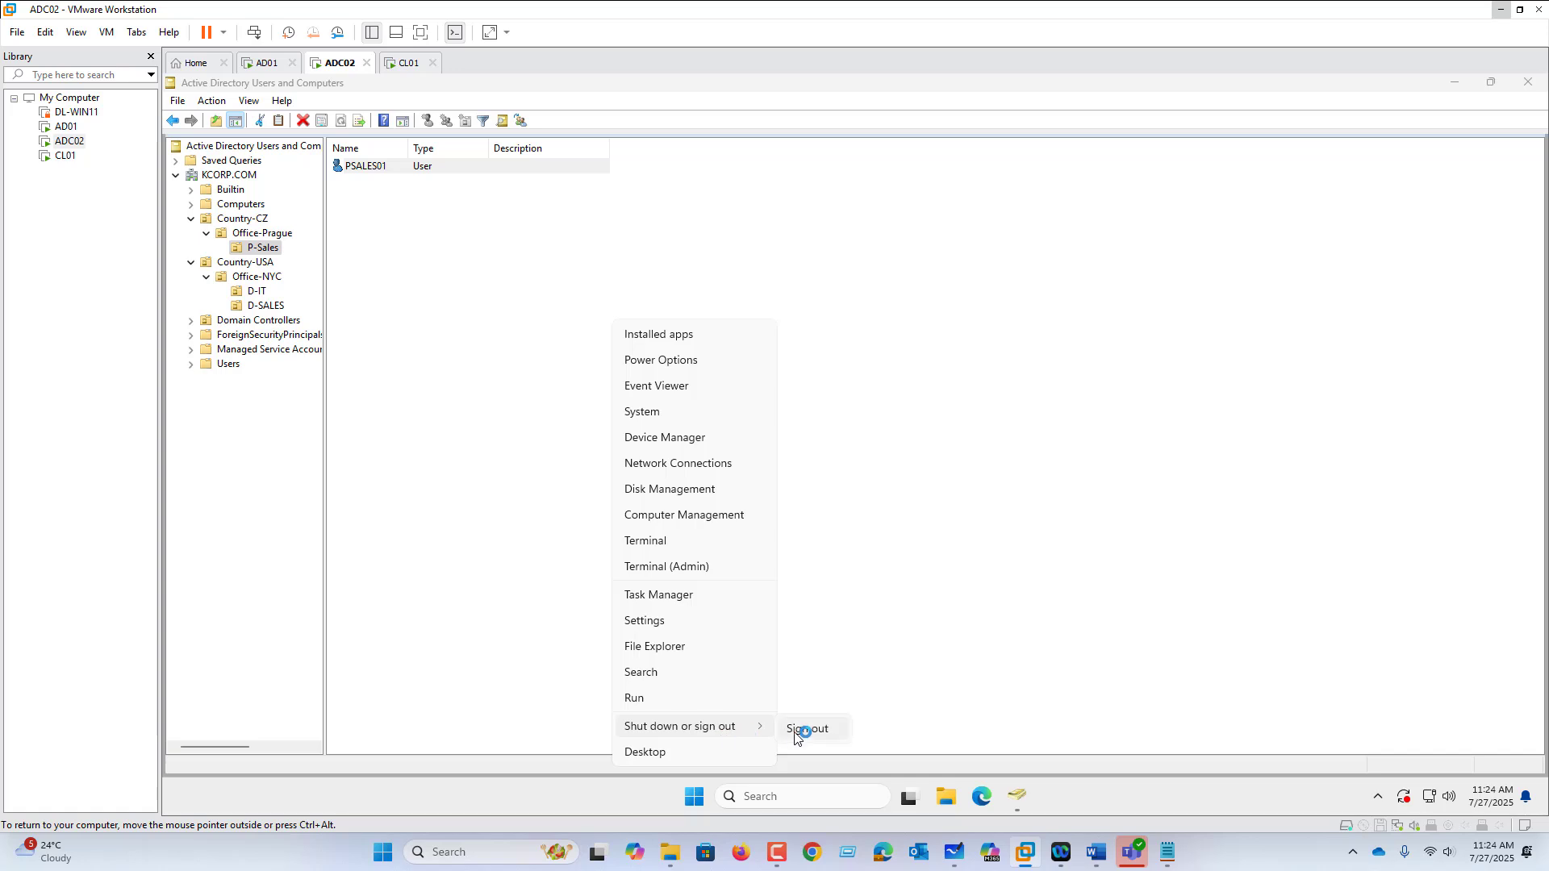
{"action": "left_click", "coordinate": [797, 728]}
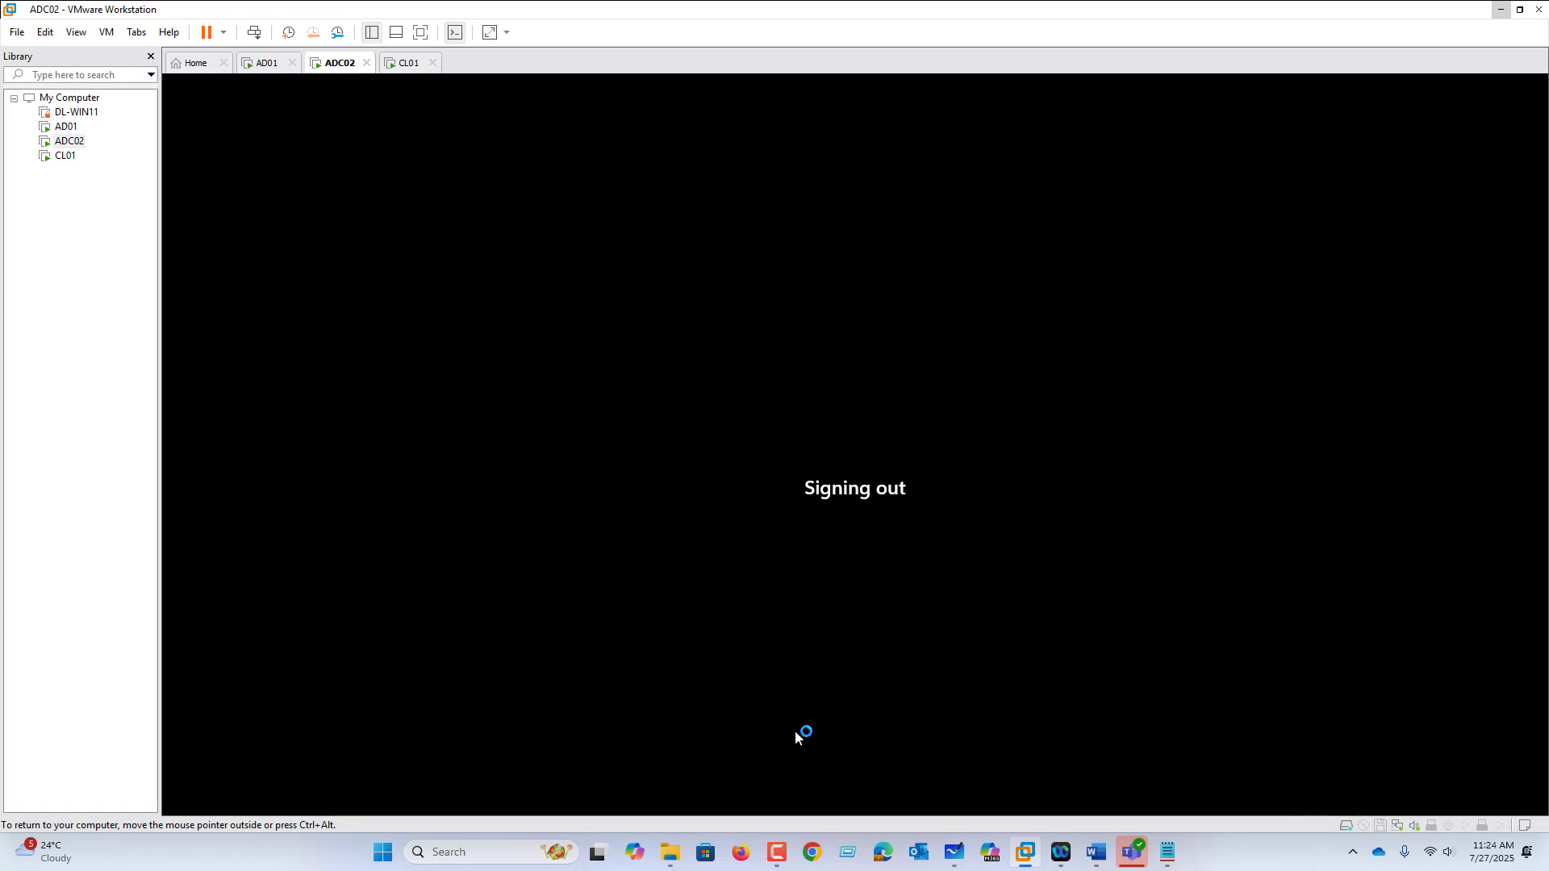
Step: Sign in to ADC02 as Other user SALES01 with the account's new password
{"action": "left_click", "coordinate": [106, 32]}
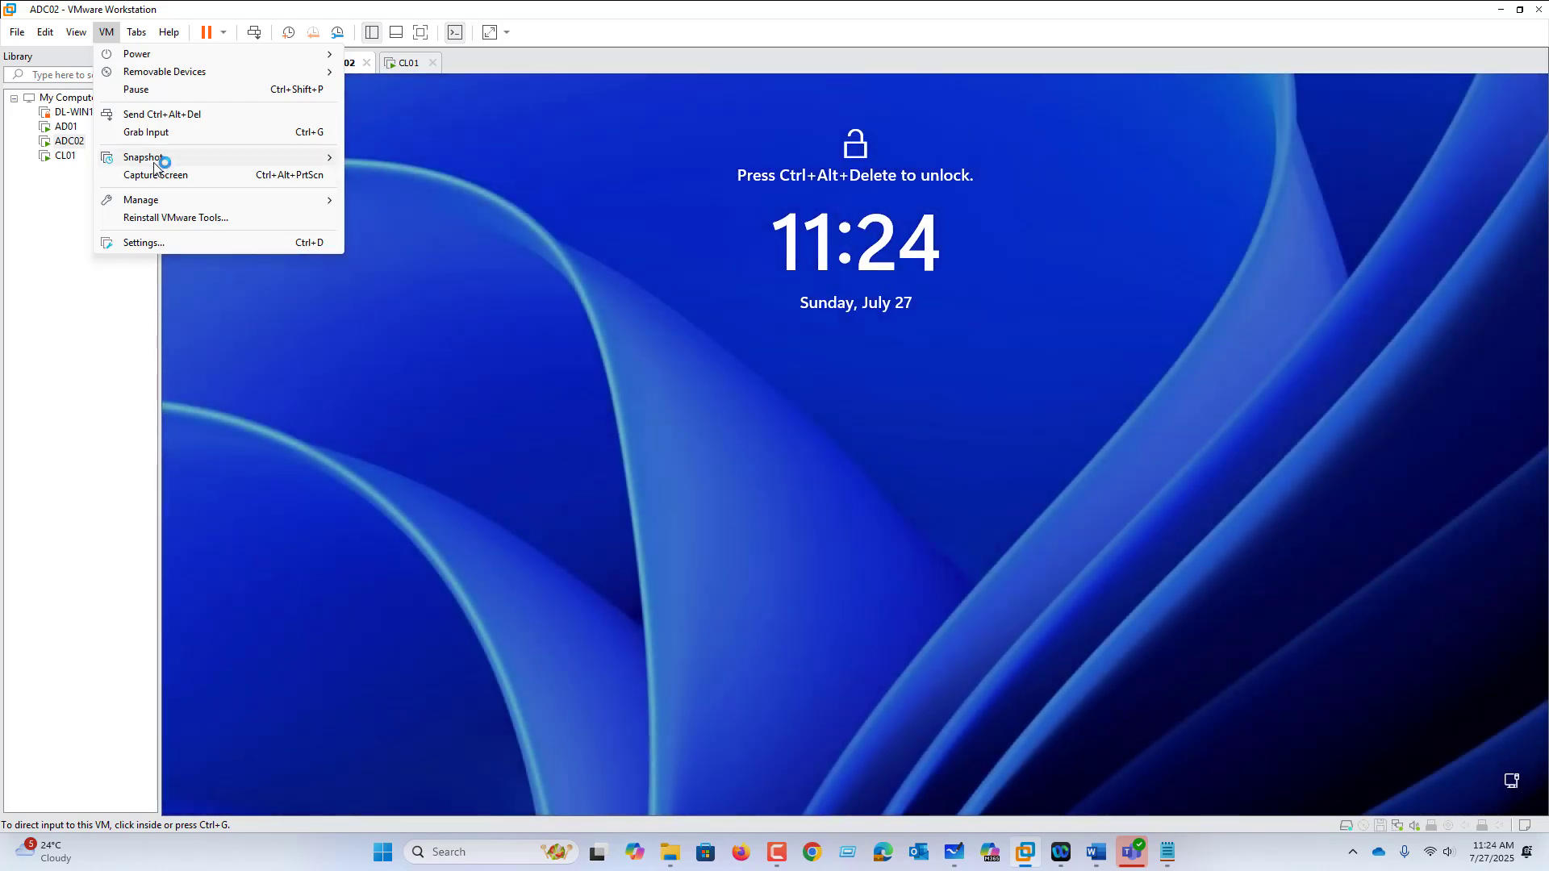
{"action": "left_click", "coordinate": [181, 113]}
{"action": "left_click", "coordinate": [851, 446]}
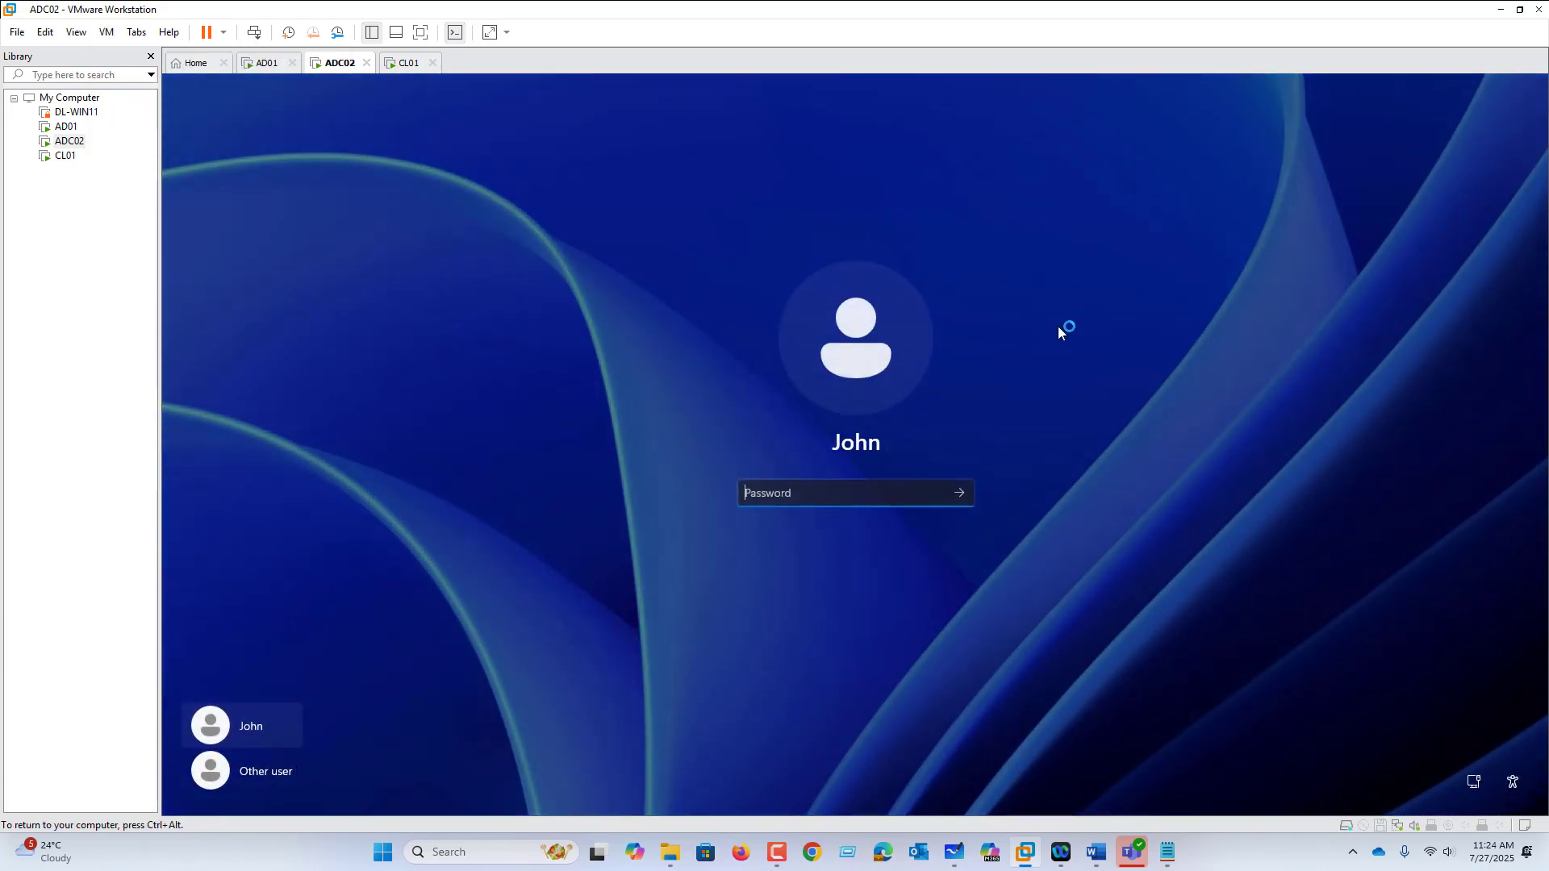
{"action": "left_click", "coordinate": [258, 771]}
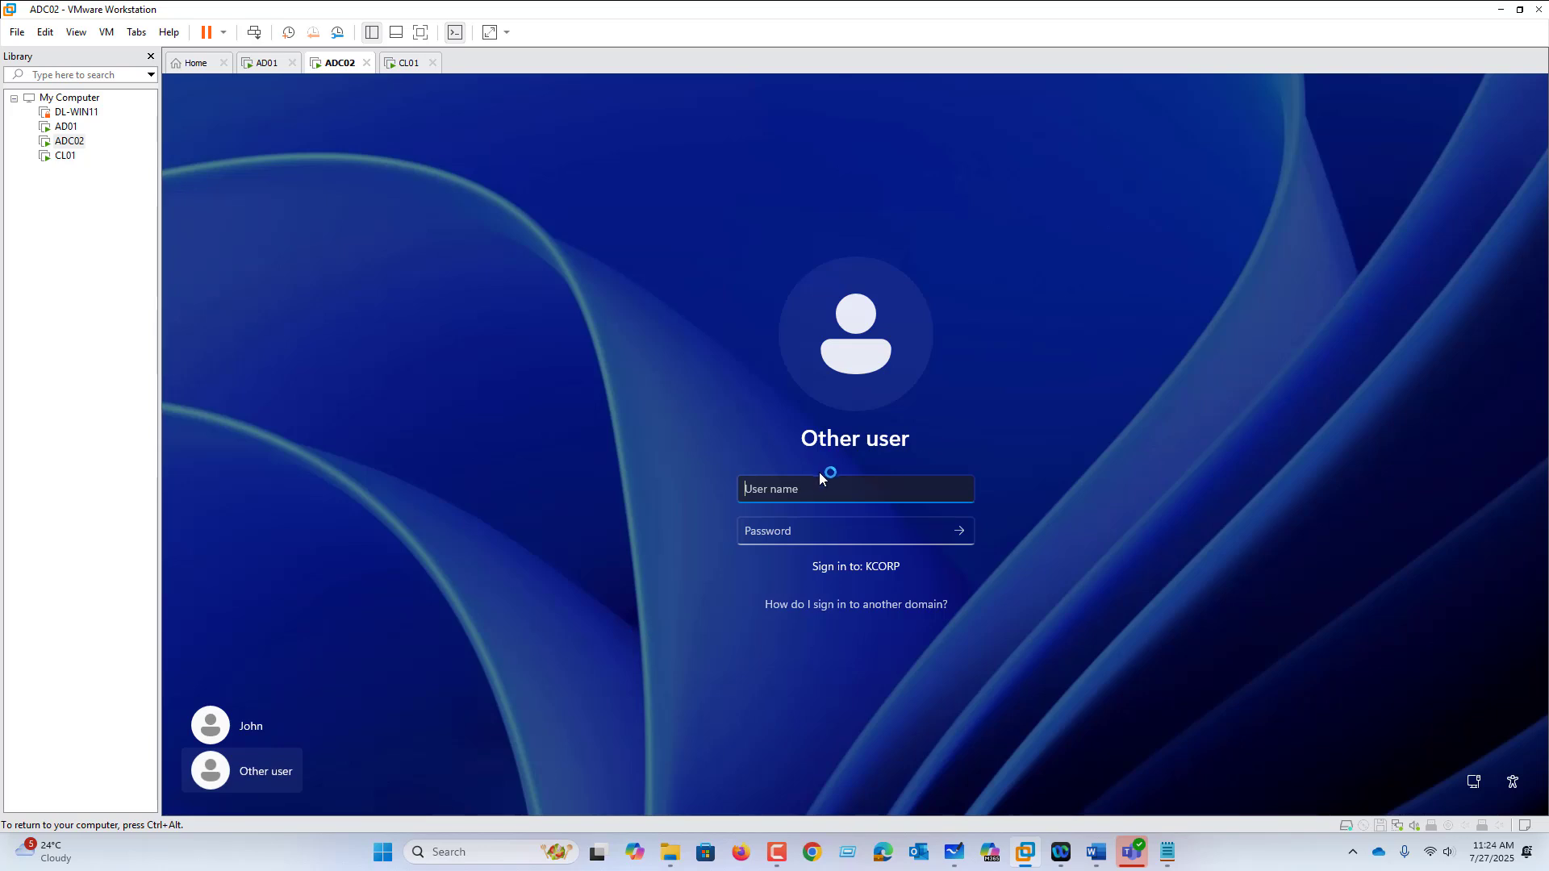
{"action": "type", "text": "SALES01"}
{"action": "key", "text": "Tab"}
{"action": "key", "text": "Caps_Lock"}
{"action": "type", "text": "Pa$"}
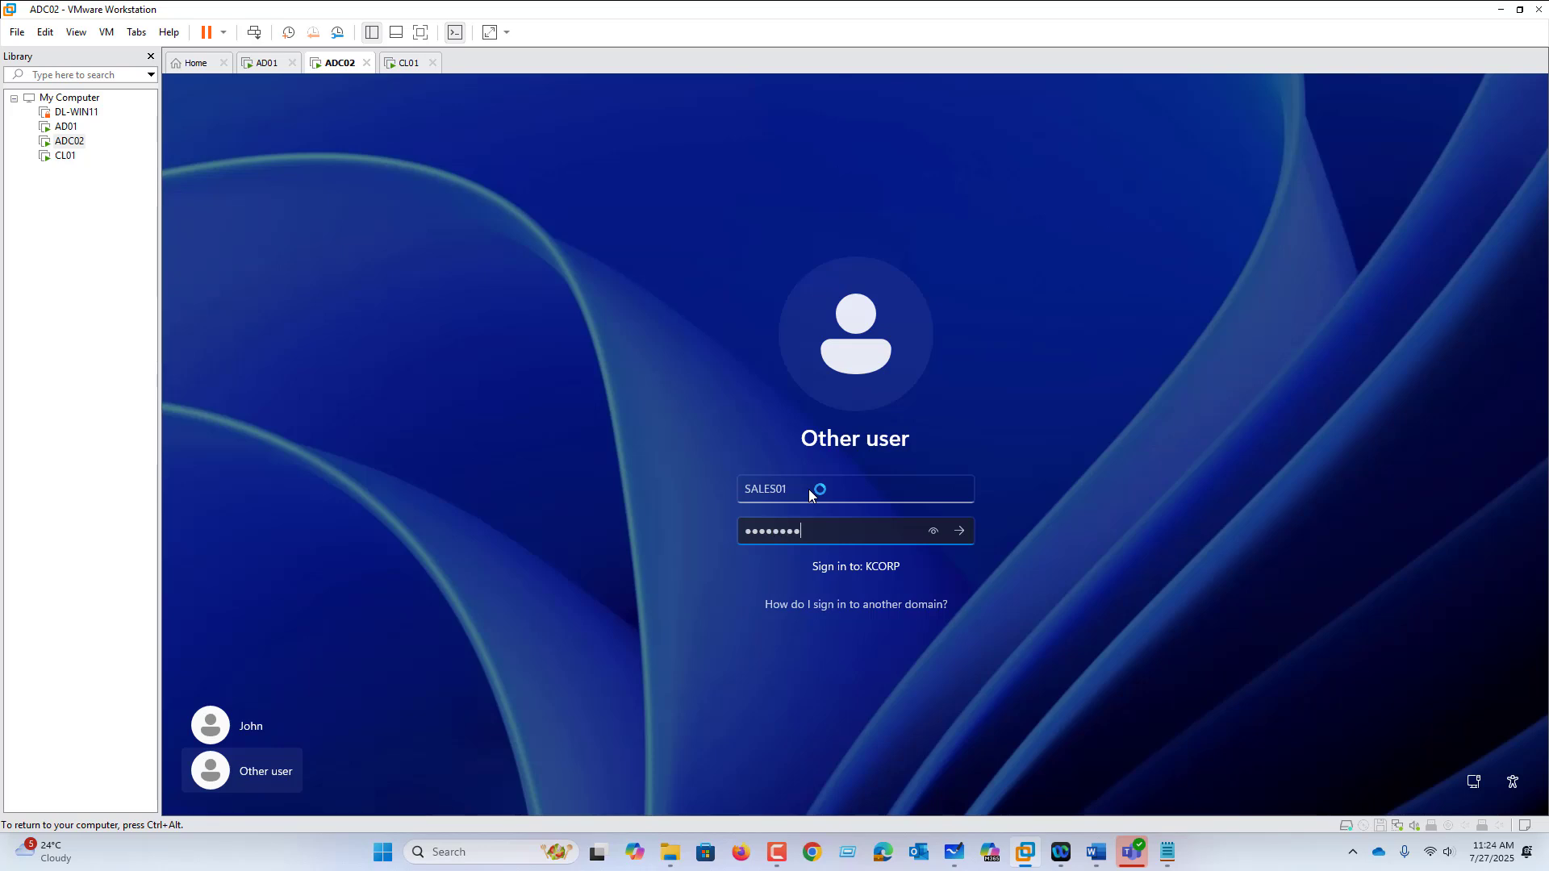
{"action": "type", "text": "$w0rd"}
{"action": "key", "text": "Return"}
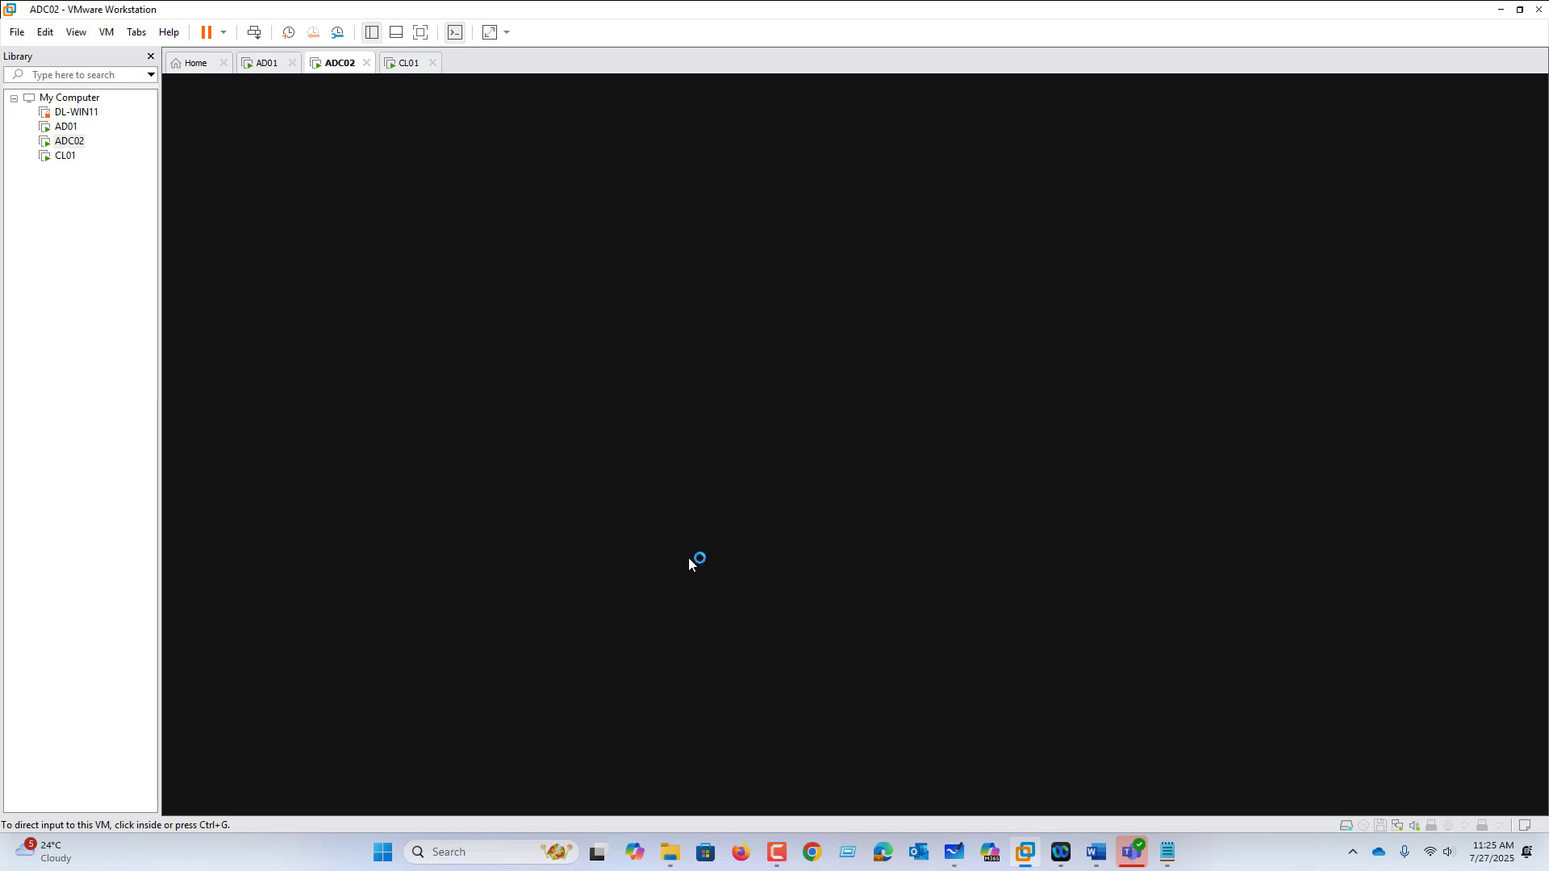
Step: Add the heading 'LAB01- IMPLEMENT POLICY.' under the GPO topics in Notepad
{"action": "left_click", "coordinate": [1169, 855]}
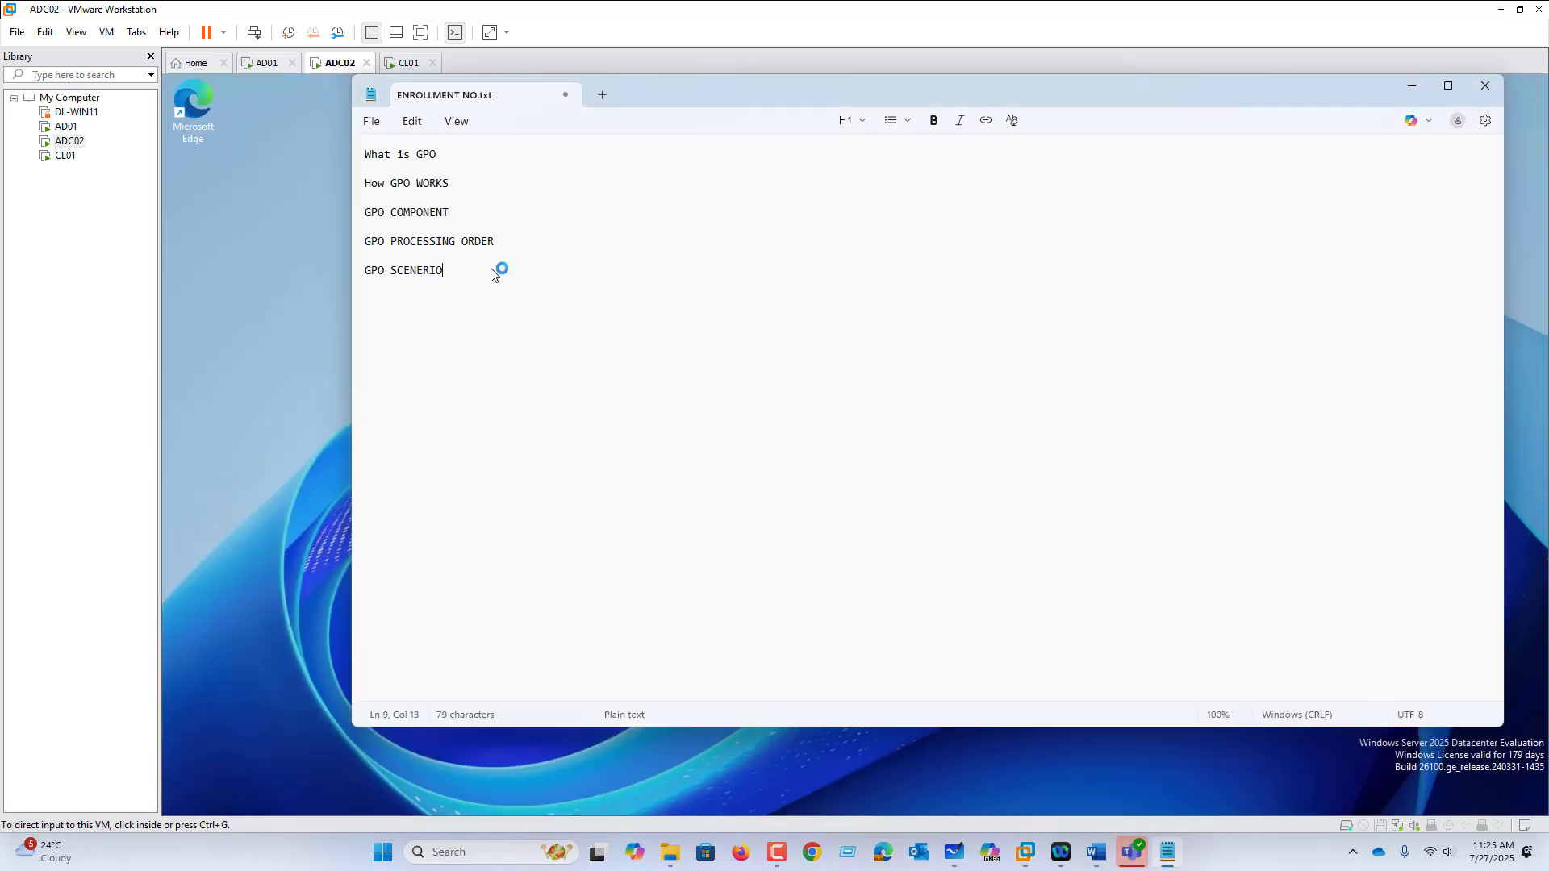
{"action": "key", "text": "Return"}
{"action": "key", "text": "Return"}
{"action": "type", "text": "LAB01- IMPLEMEN"}
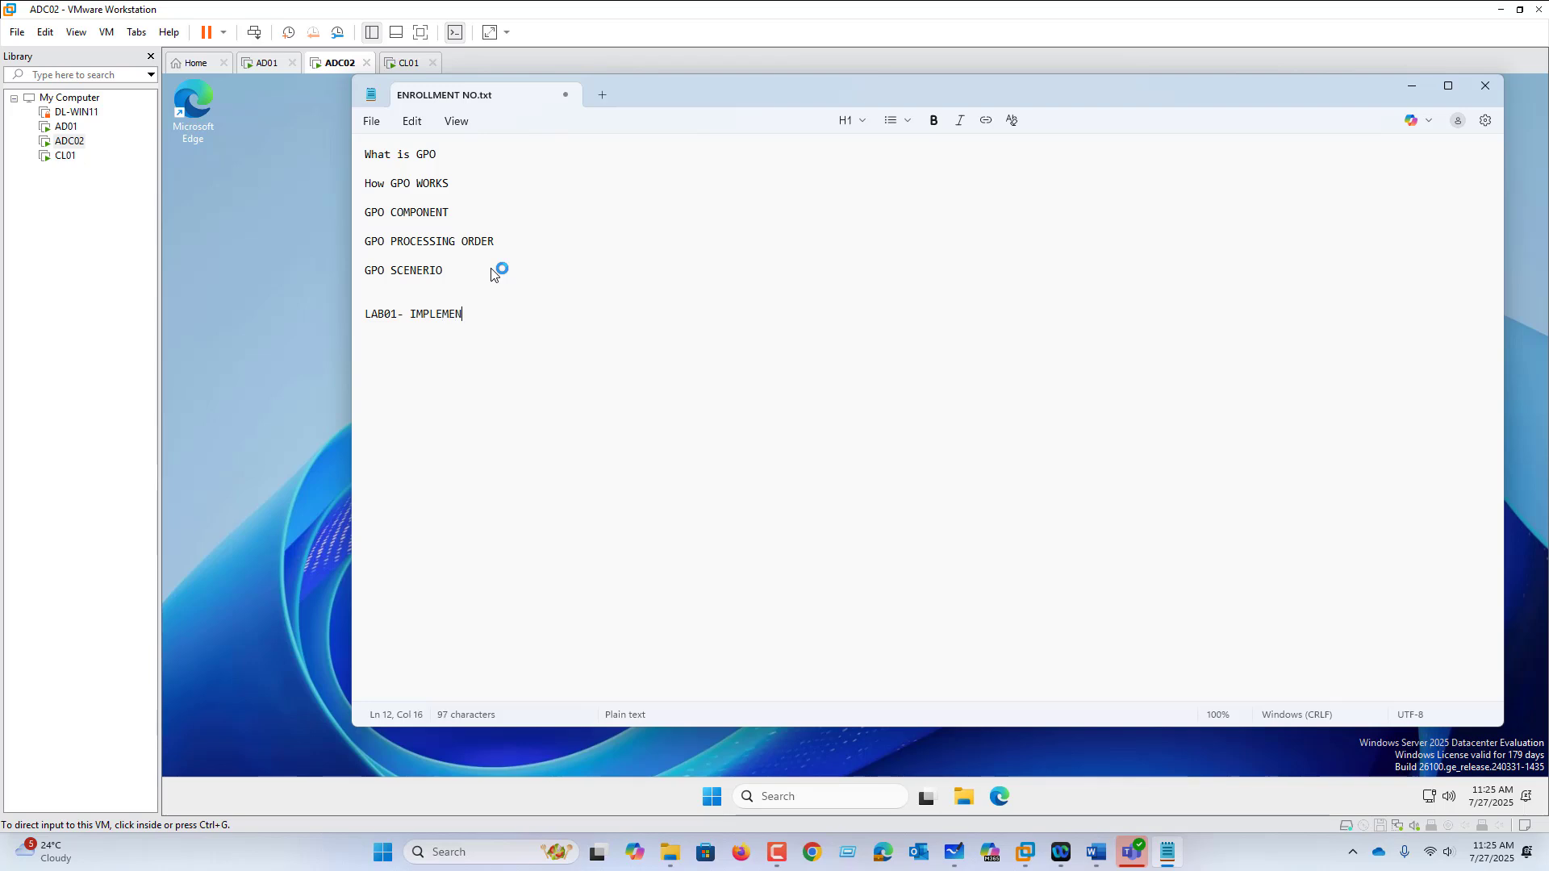
{"action": "type", "text": "T POLICY."}
{"action": "key", "text": "Return"}
{"action": "left_click", "coordinate": [252, 395]}
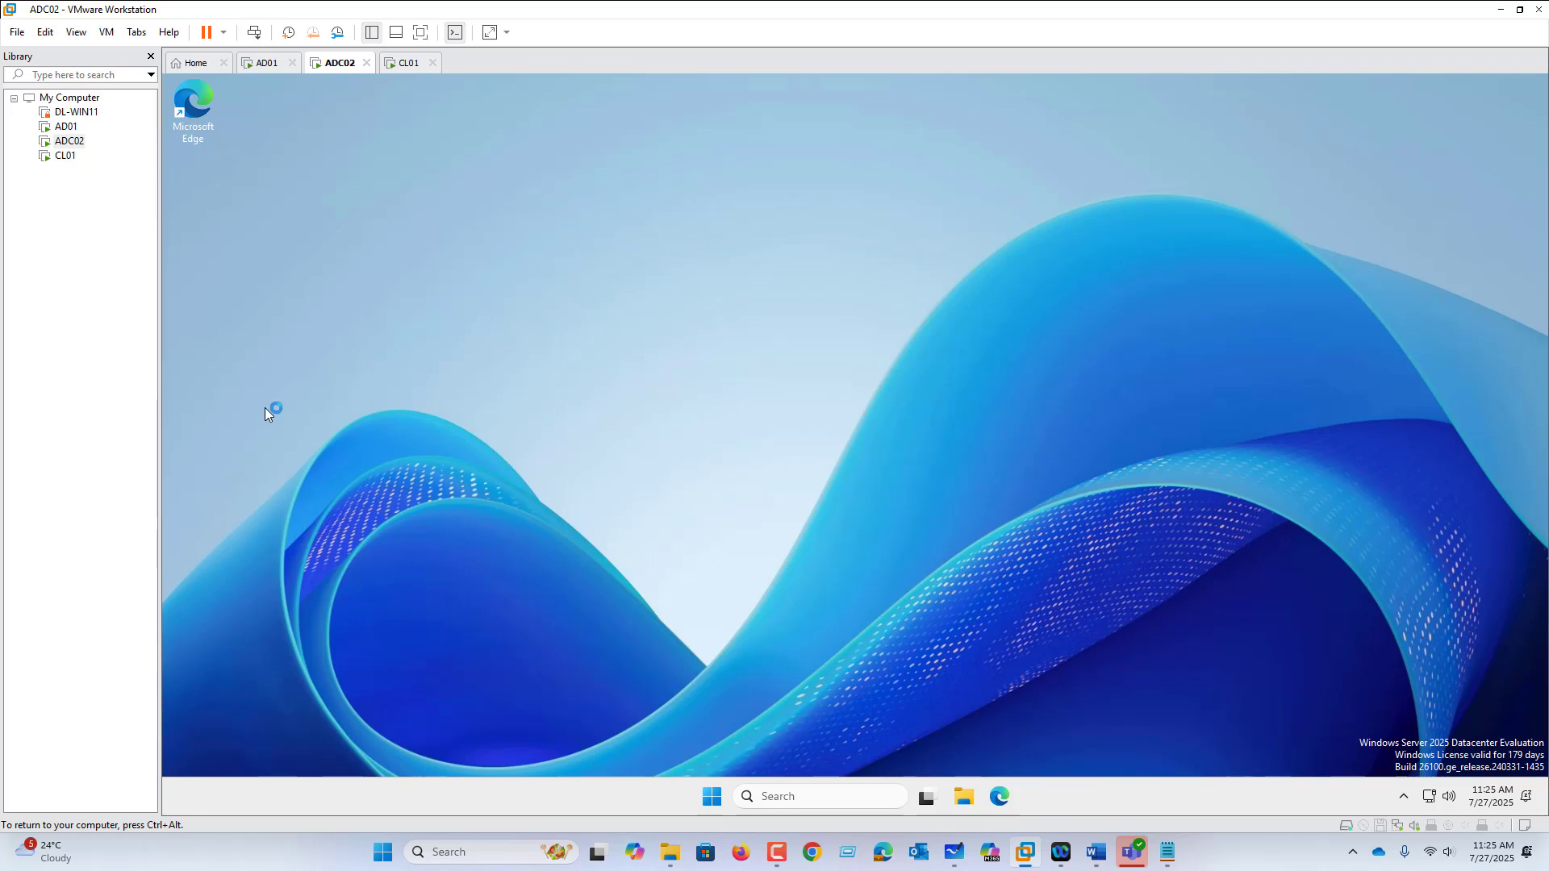
Step: Search 'con' in ADC02's Start menu and try to open Control Panel
{"action": "left_click", "coordinate": [711, 796]}
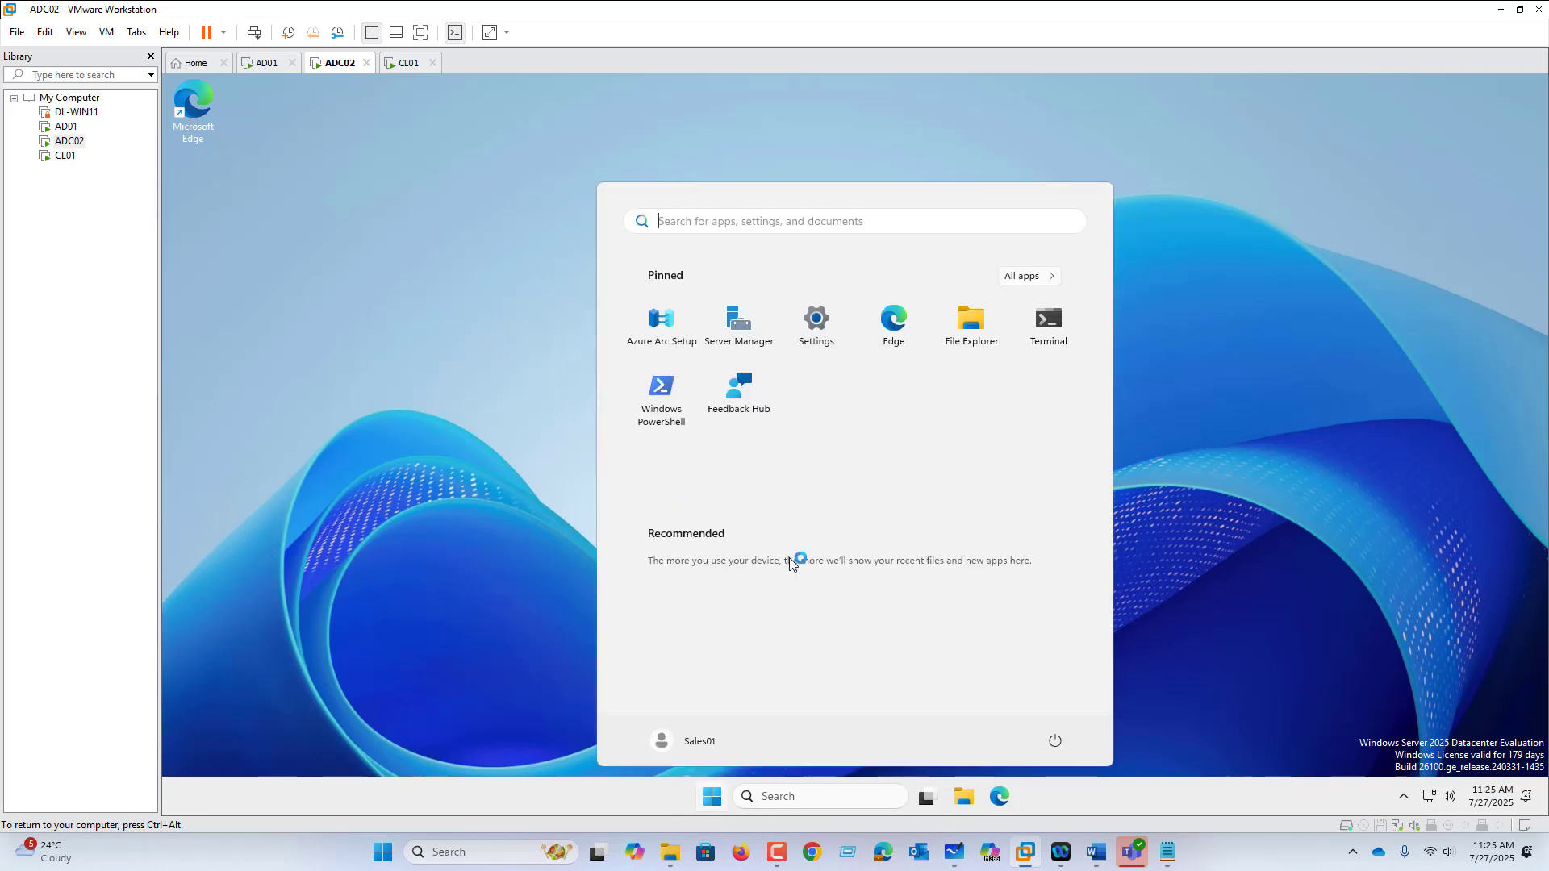
{"action": "type", "text": "con"}
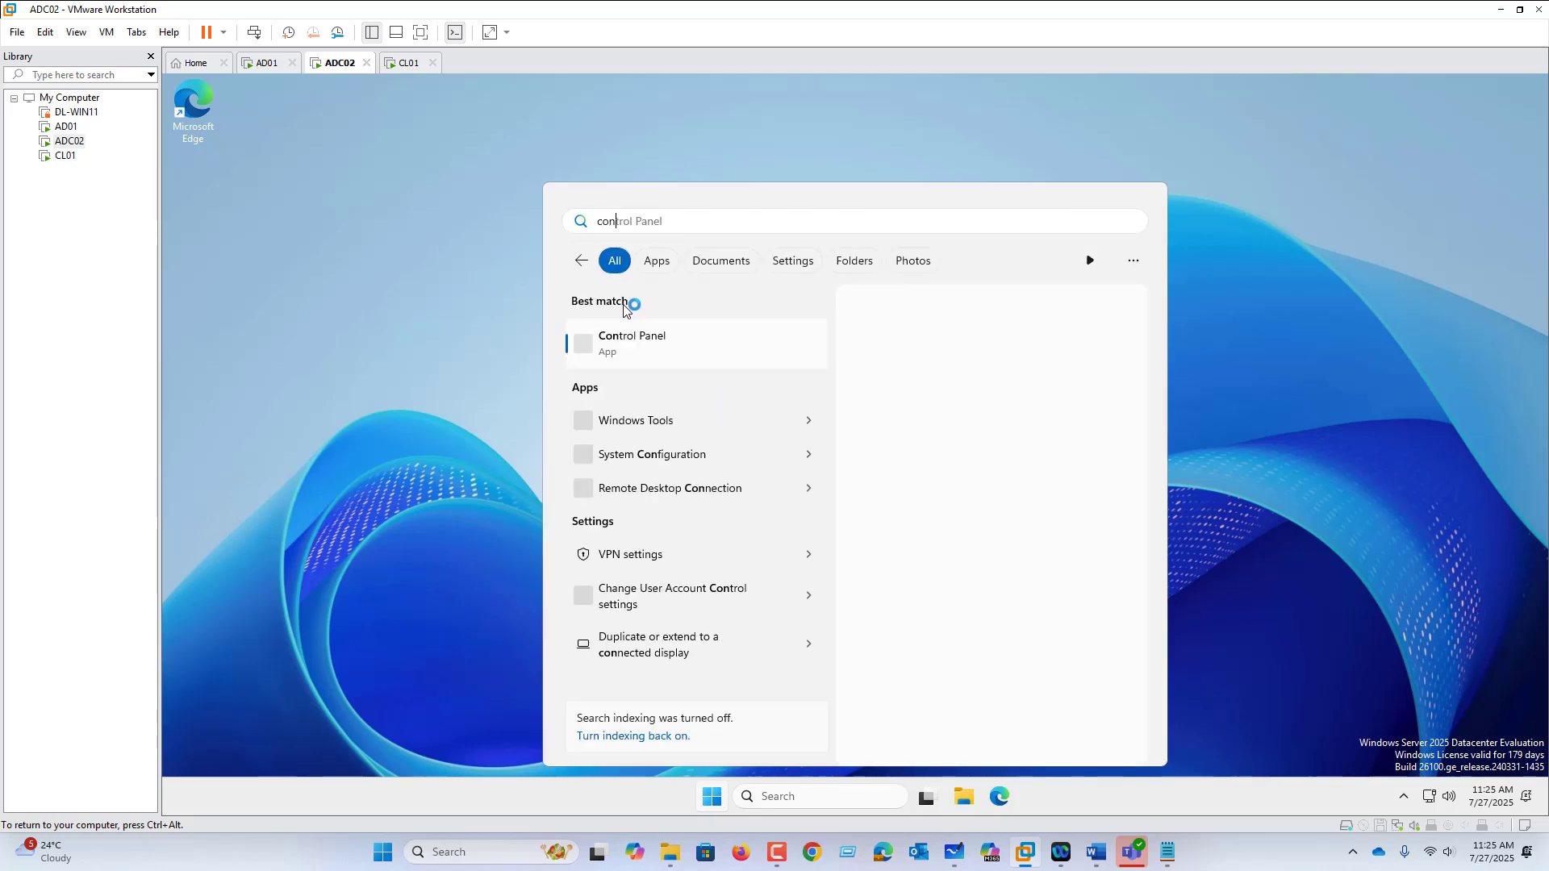
{"action": "left_click", "coordinate": [643, 344]}
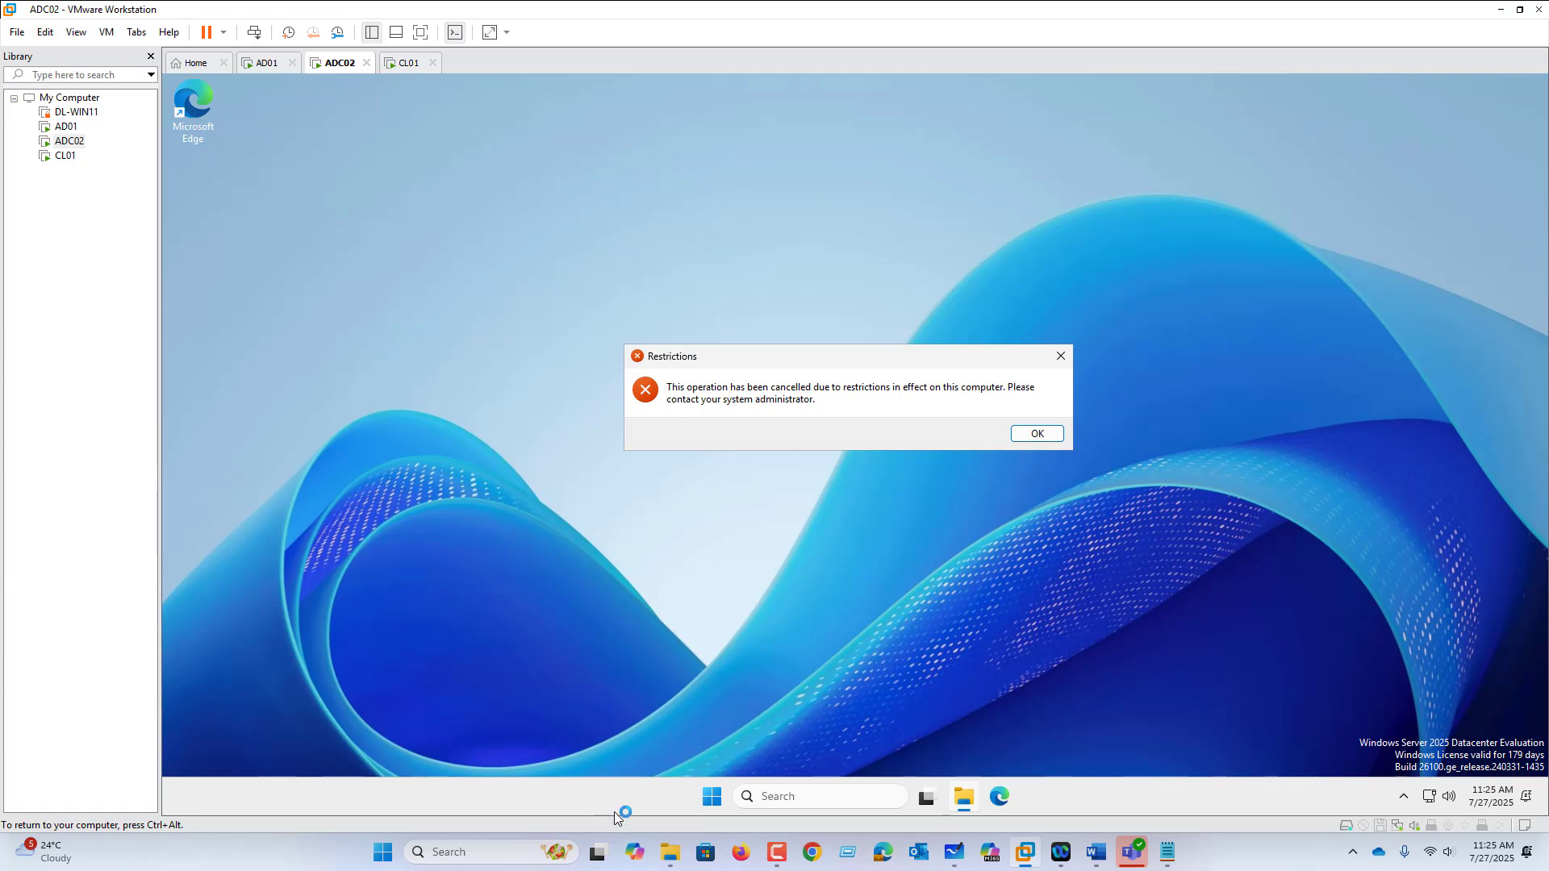
Step: Search 'recy' for the Recycle Bin, dismiss the Restrictions error, and return to AD01
{"action": "left_click", "coordinate": [717, 805]}
{"action": "type", "text": "recy"}
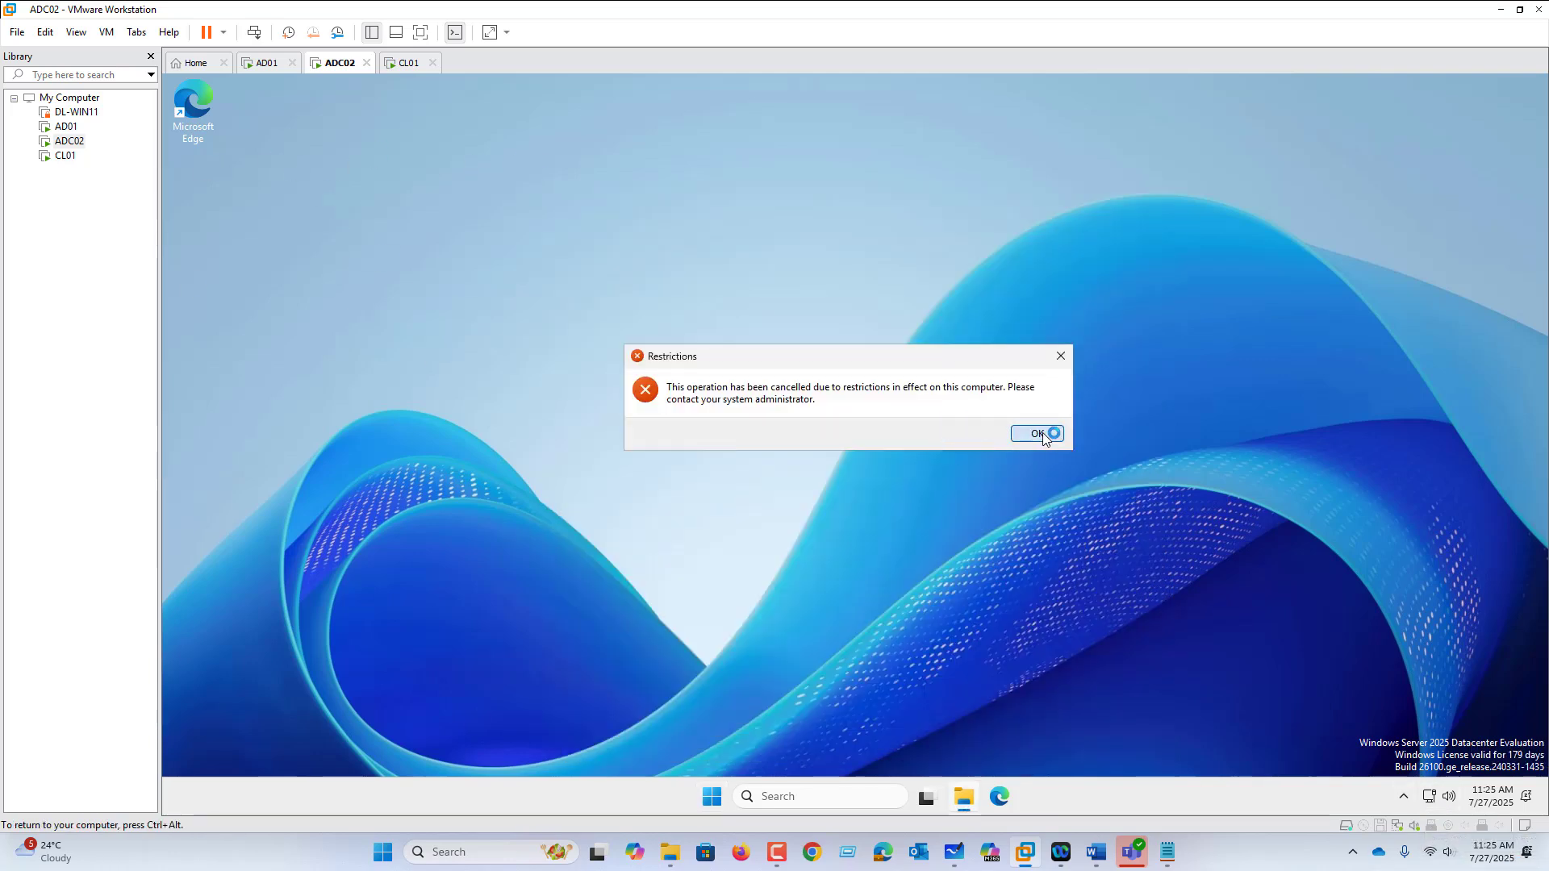
{"action": "left_click", "coordinate": [1038, 434]}
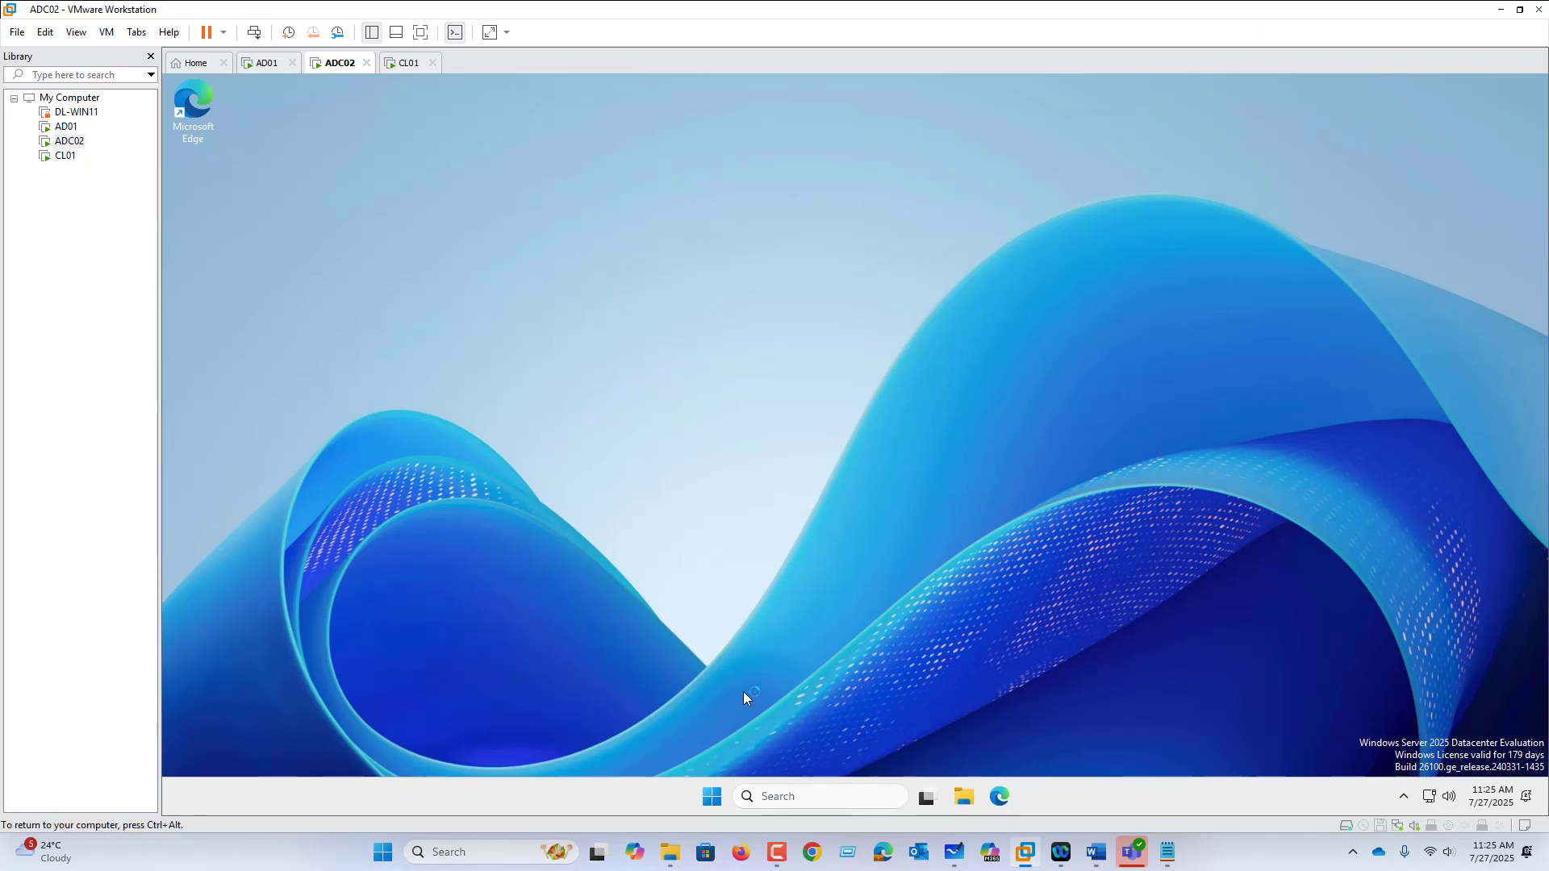
{"action": "left_click", "coordinate": [270, 64]}
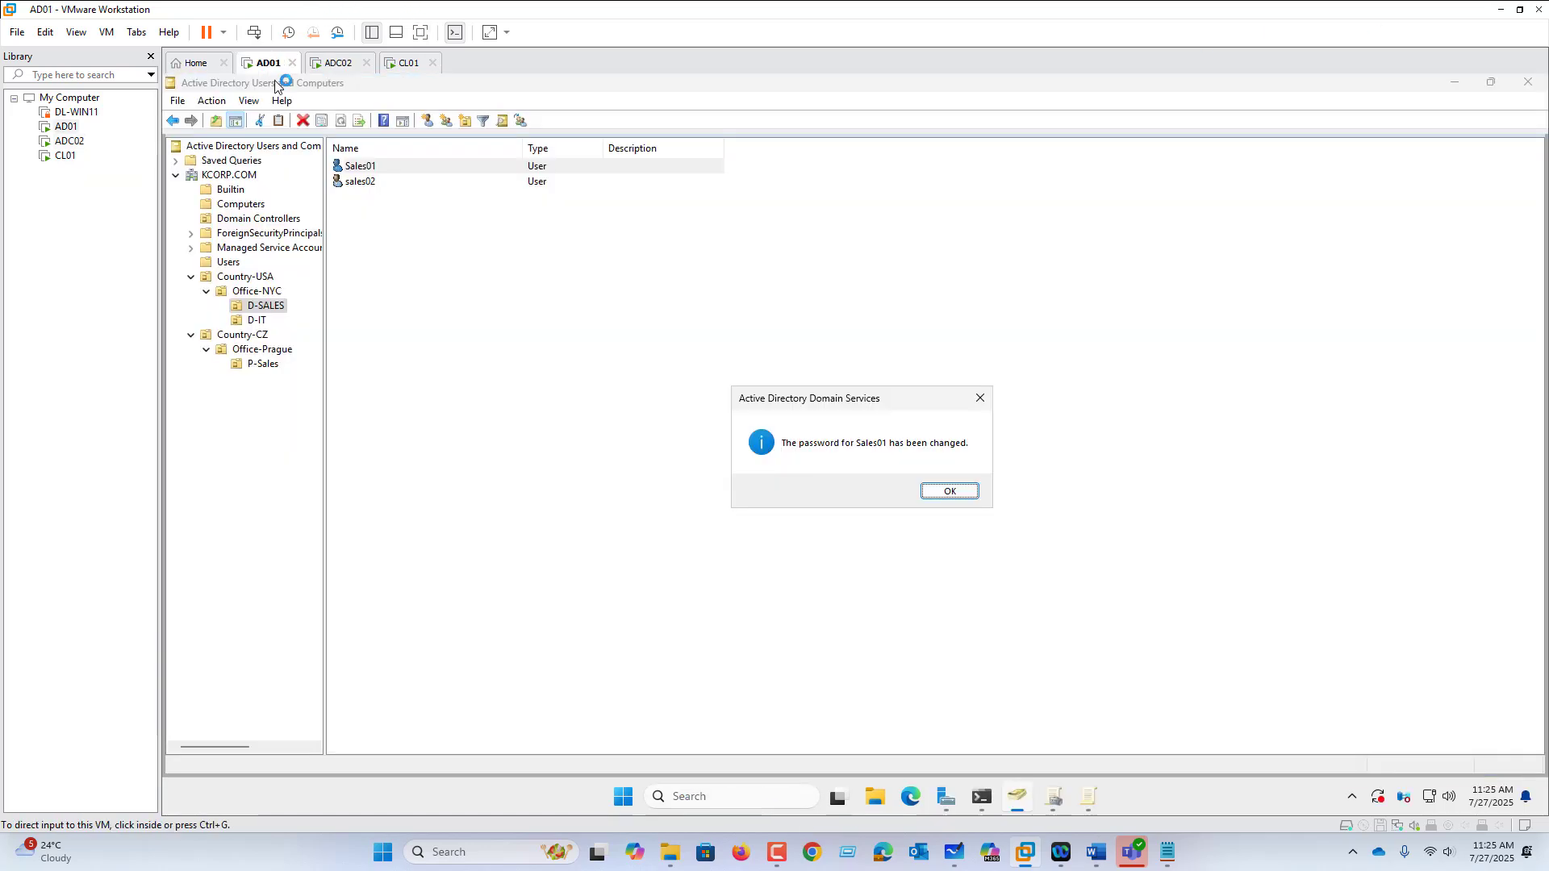
Step: Acknowledge the password change and browse the GPM Editor to the Desktop policy settings
{"action": "left_click", "coordinate": [942, 494]}
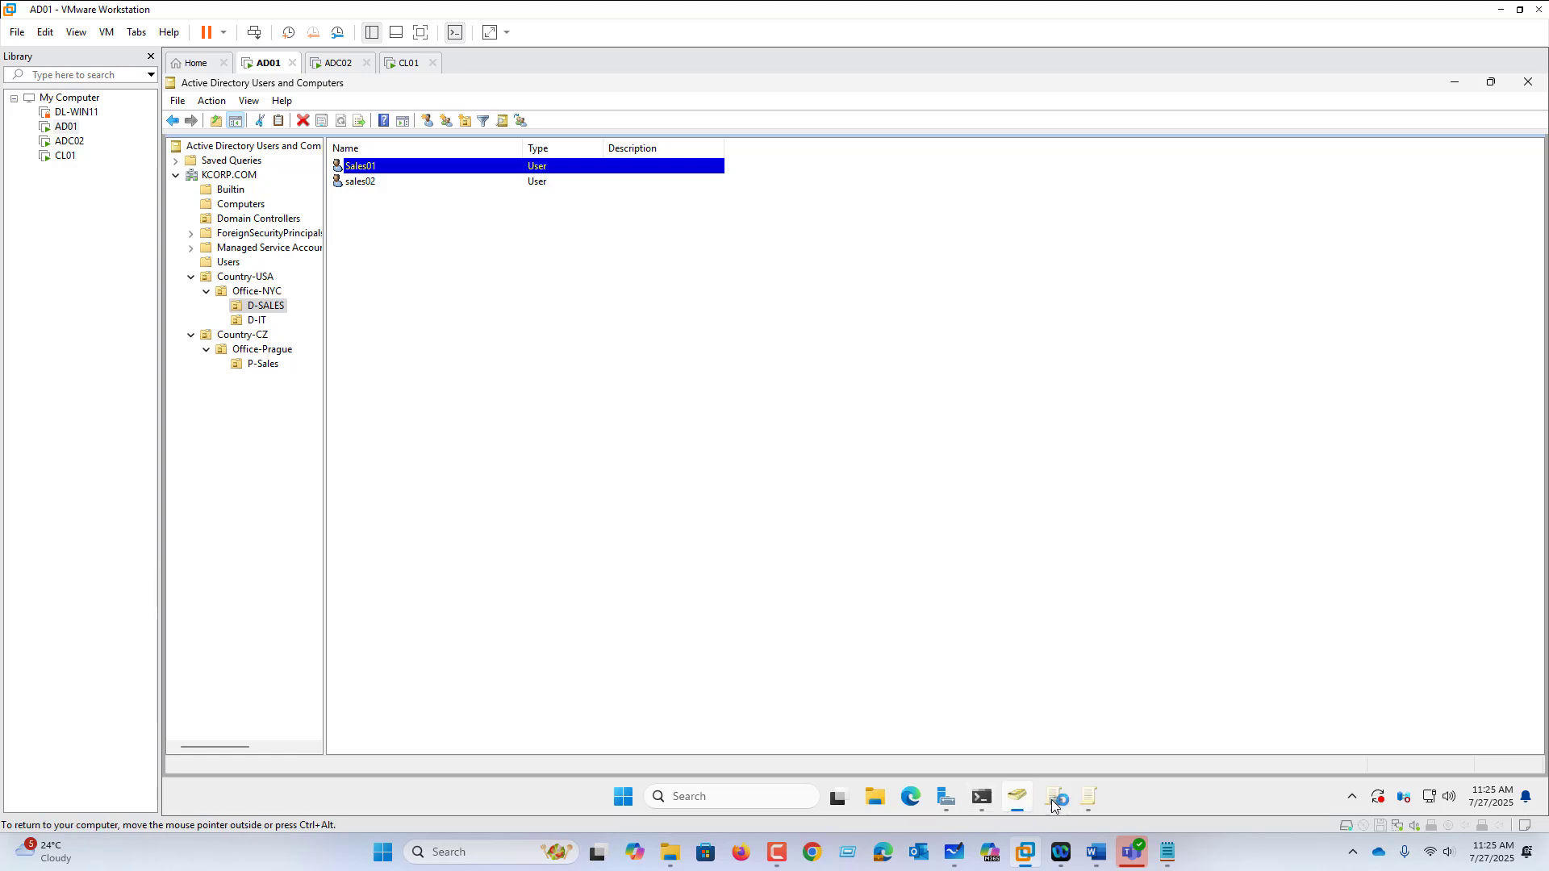
{"action": "left_click", "coordinate": [1052, 798]}
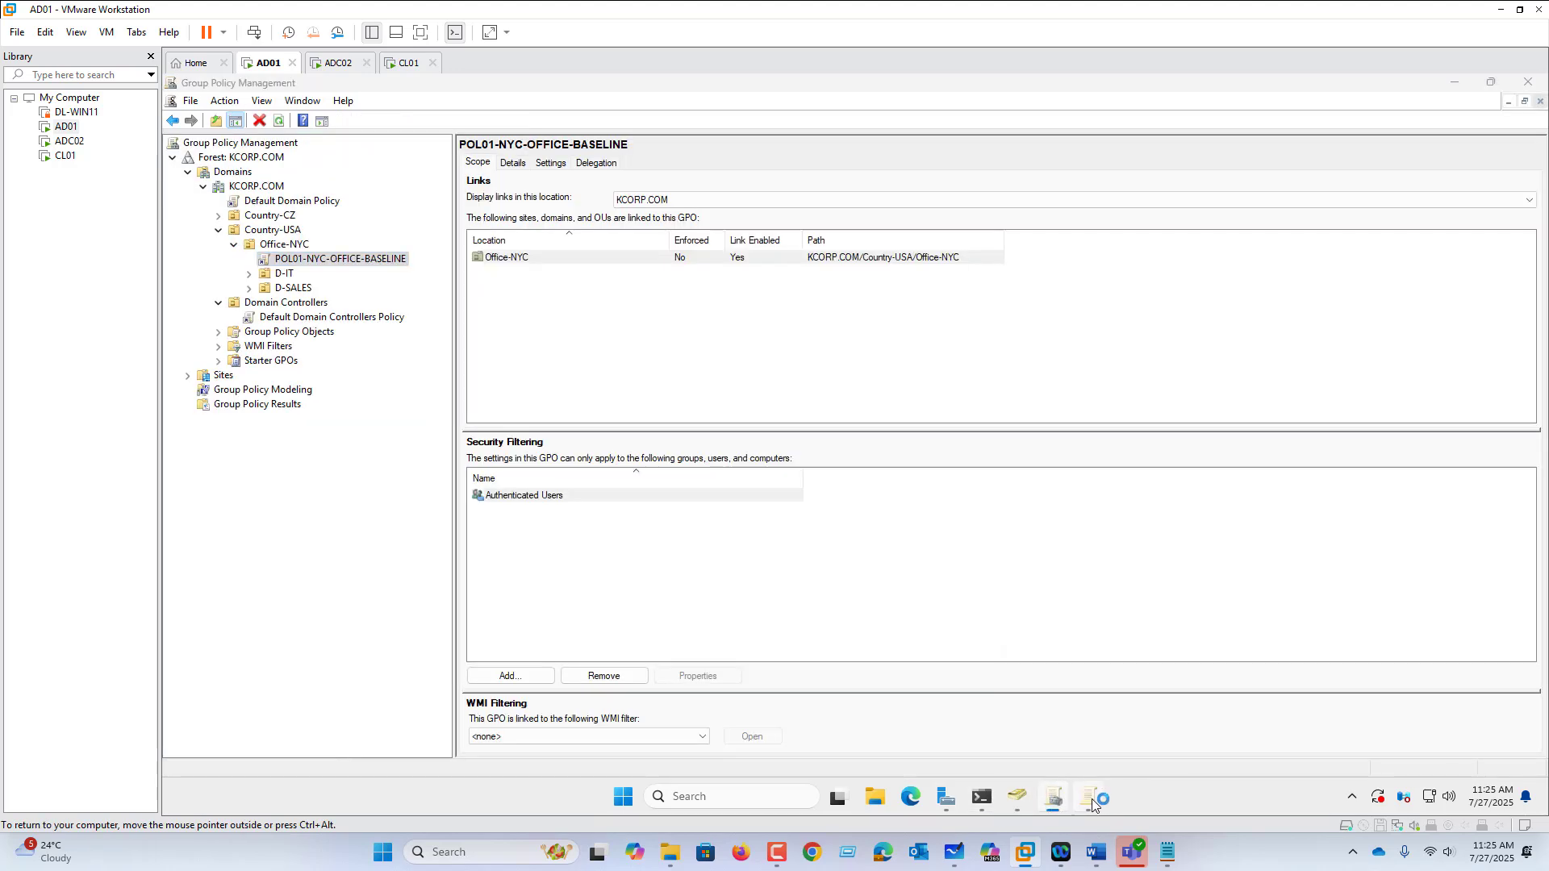
{"action": "left_click", "coordinate": [1091, 798]}
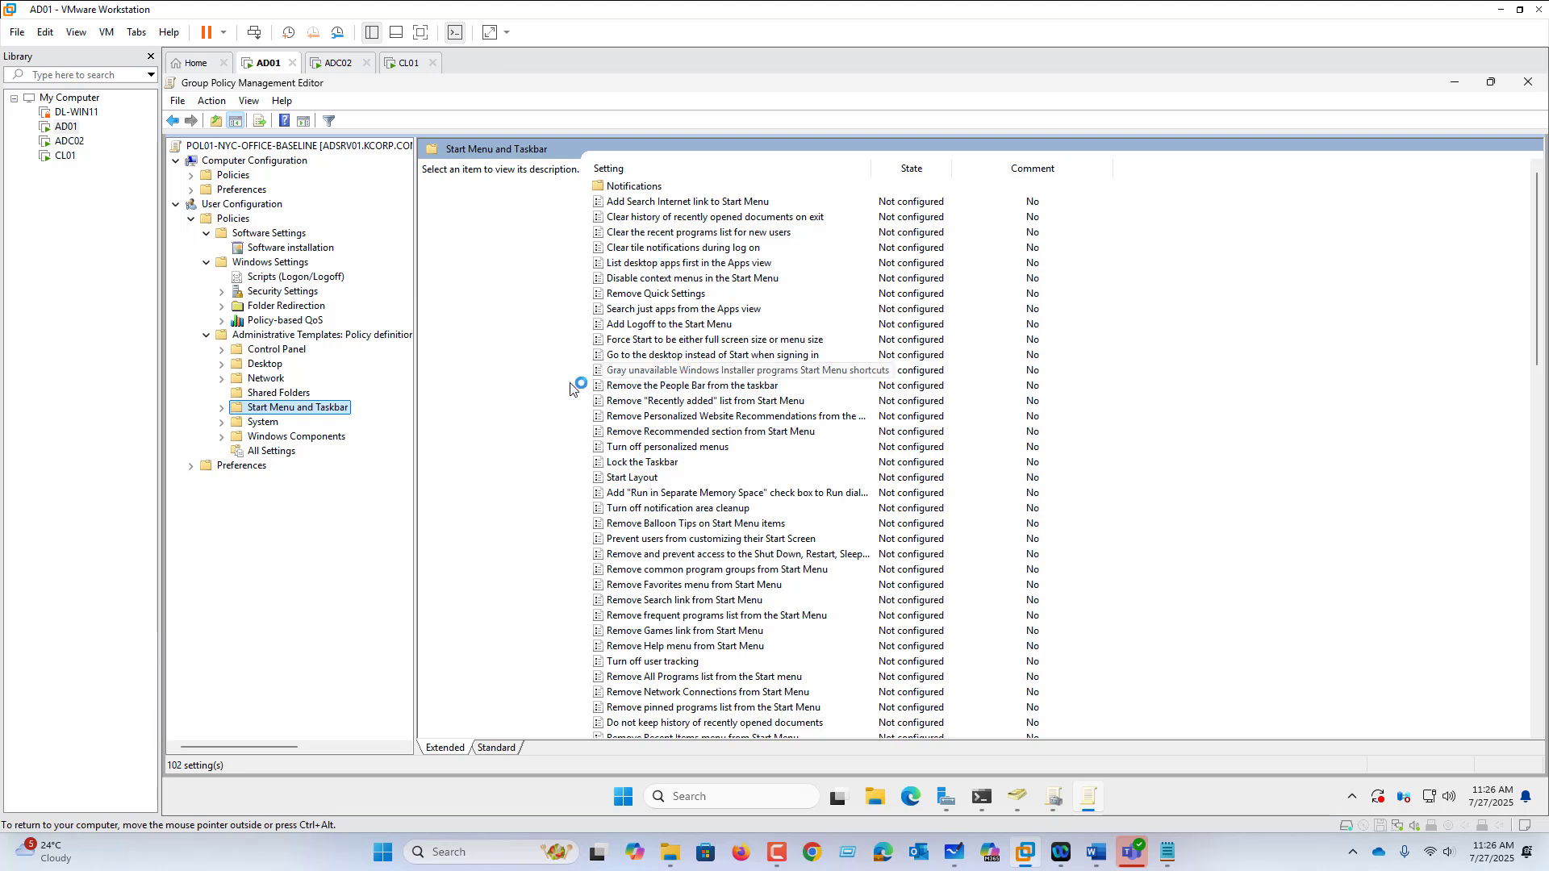
{"action": "left_click", "coordinate": [278, 380]}
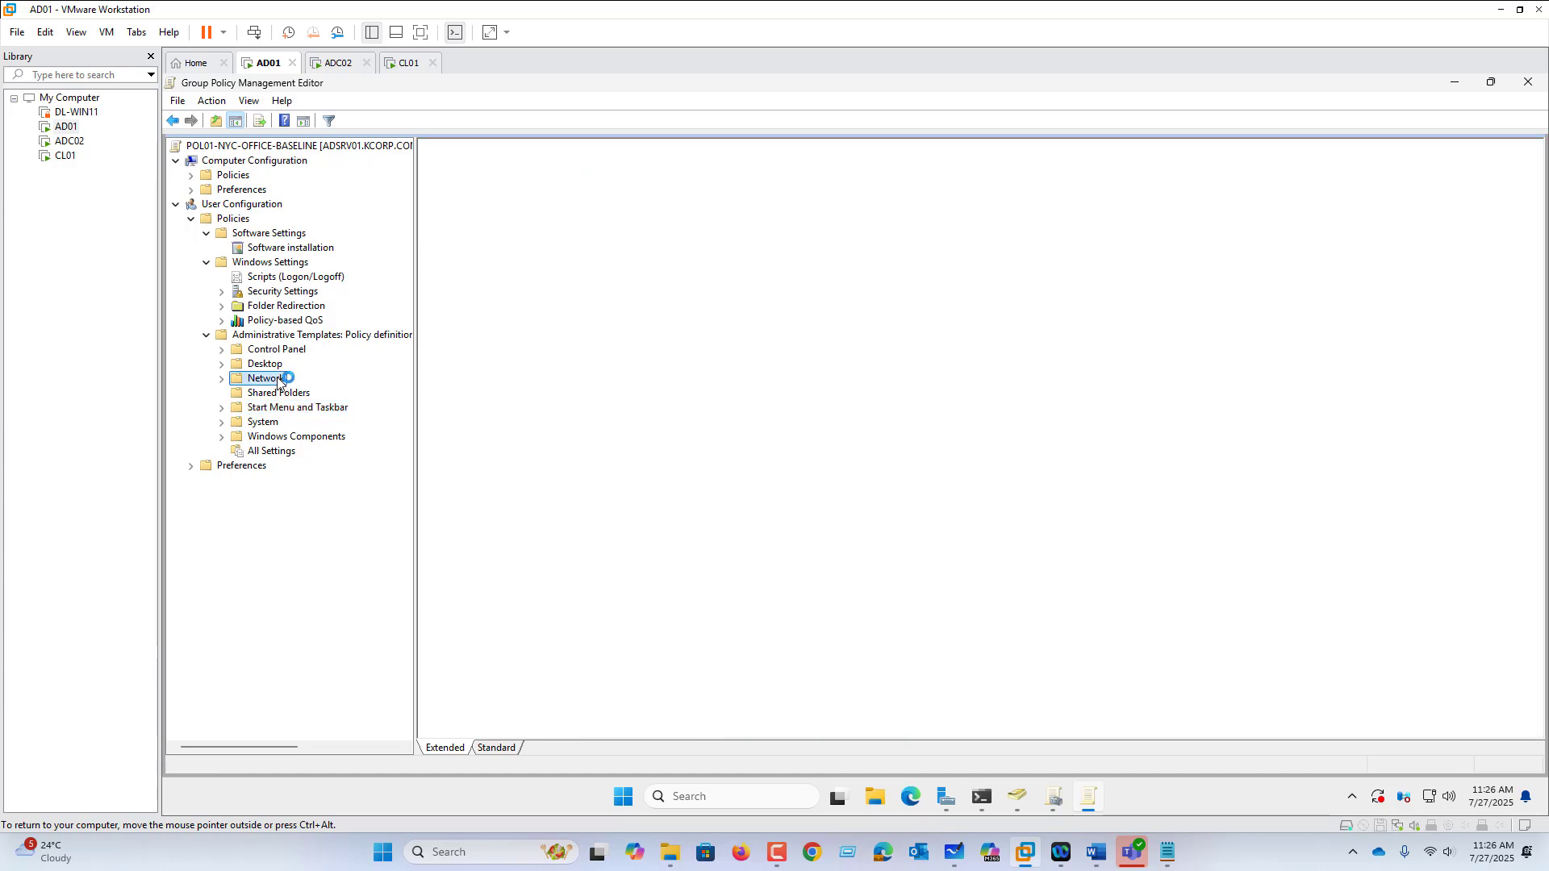
{"action": "left_click", "coordinate": [277, 350]}
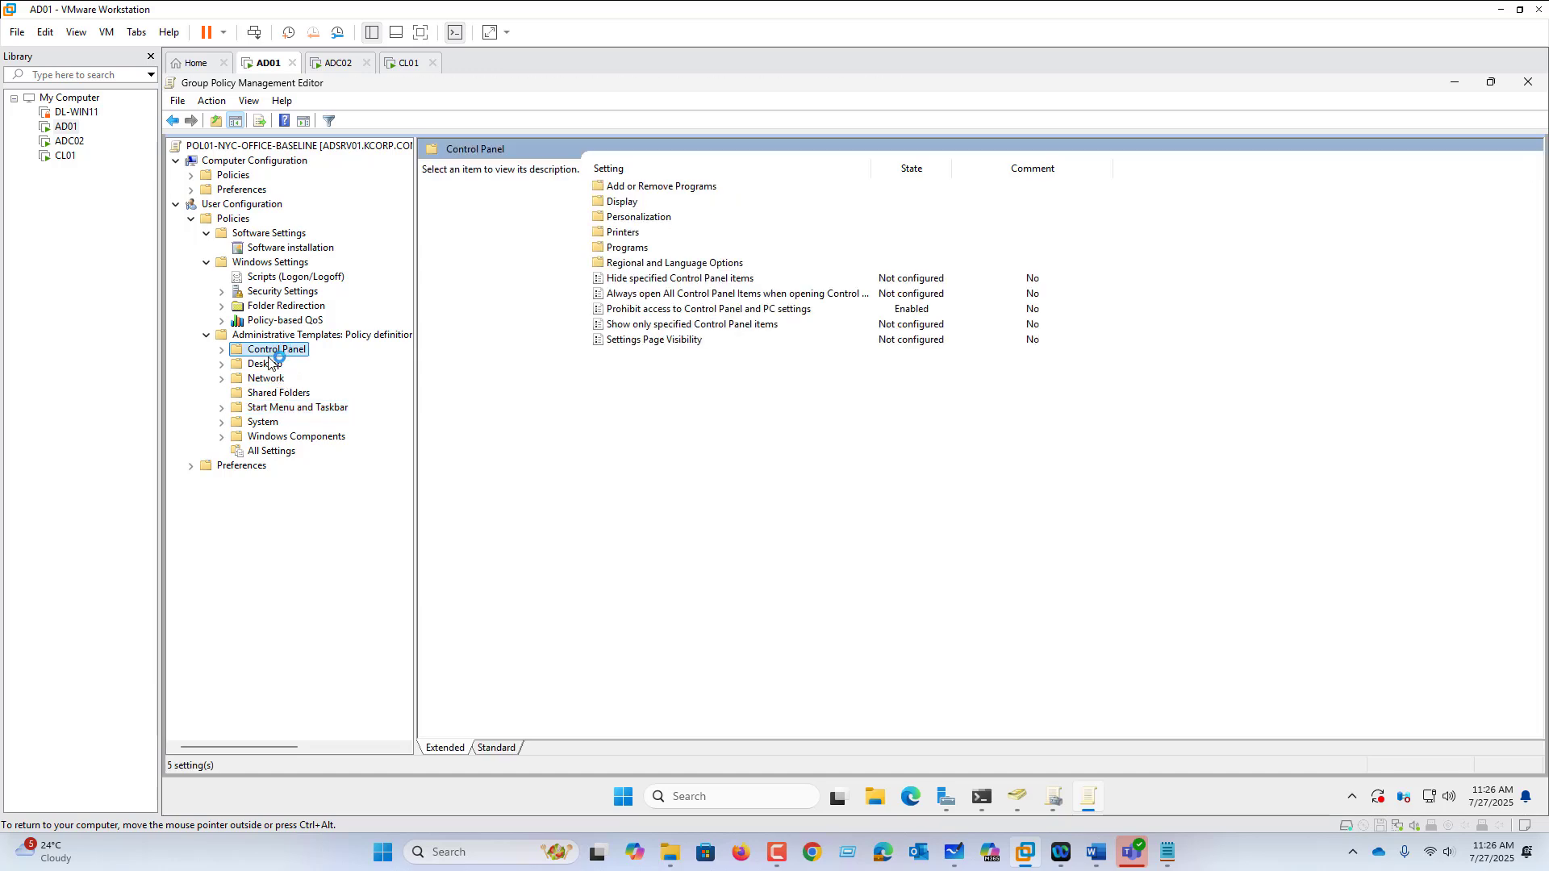
{"action": "left_click", "coordinate": [266, 365]}
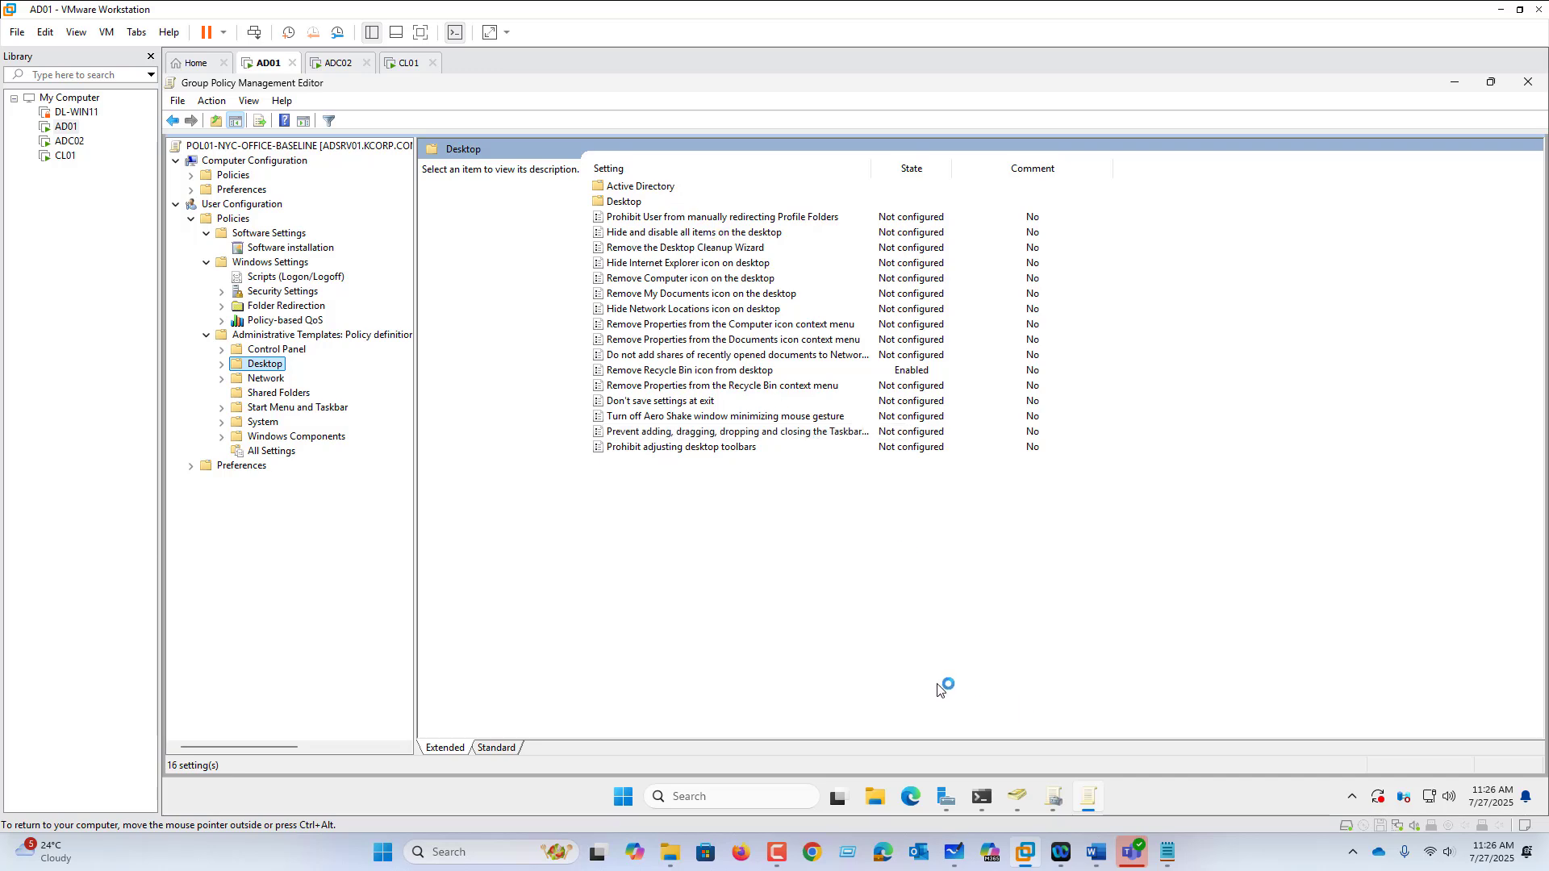
Step: Enable 'Hide and disable all items on the desktop' and confirm with OK
{"action": "left_click", "coordinate": [337, 63]}
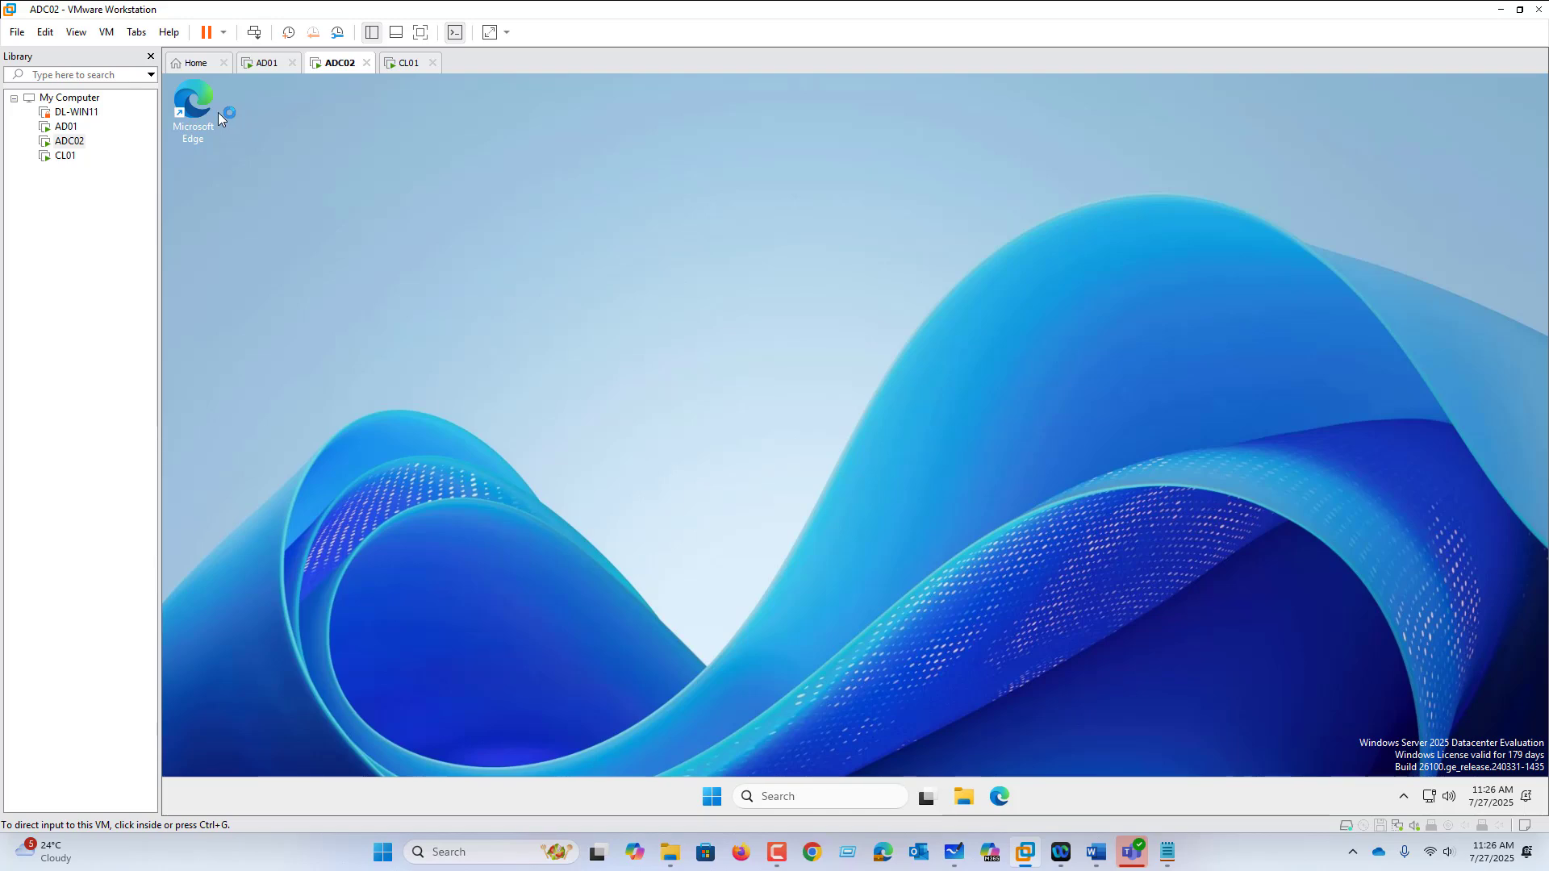
{"action": "left_click", "coordinate": [269, 64]}
{"action": "double_click", "coordinate": [681, 233]}
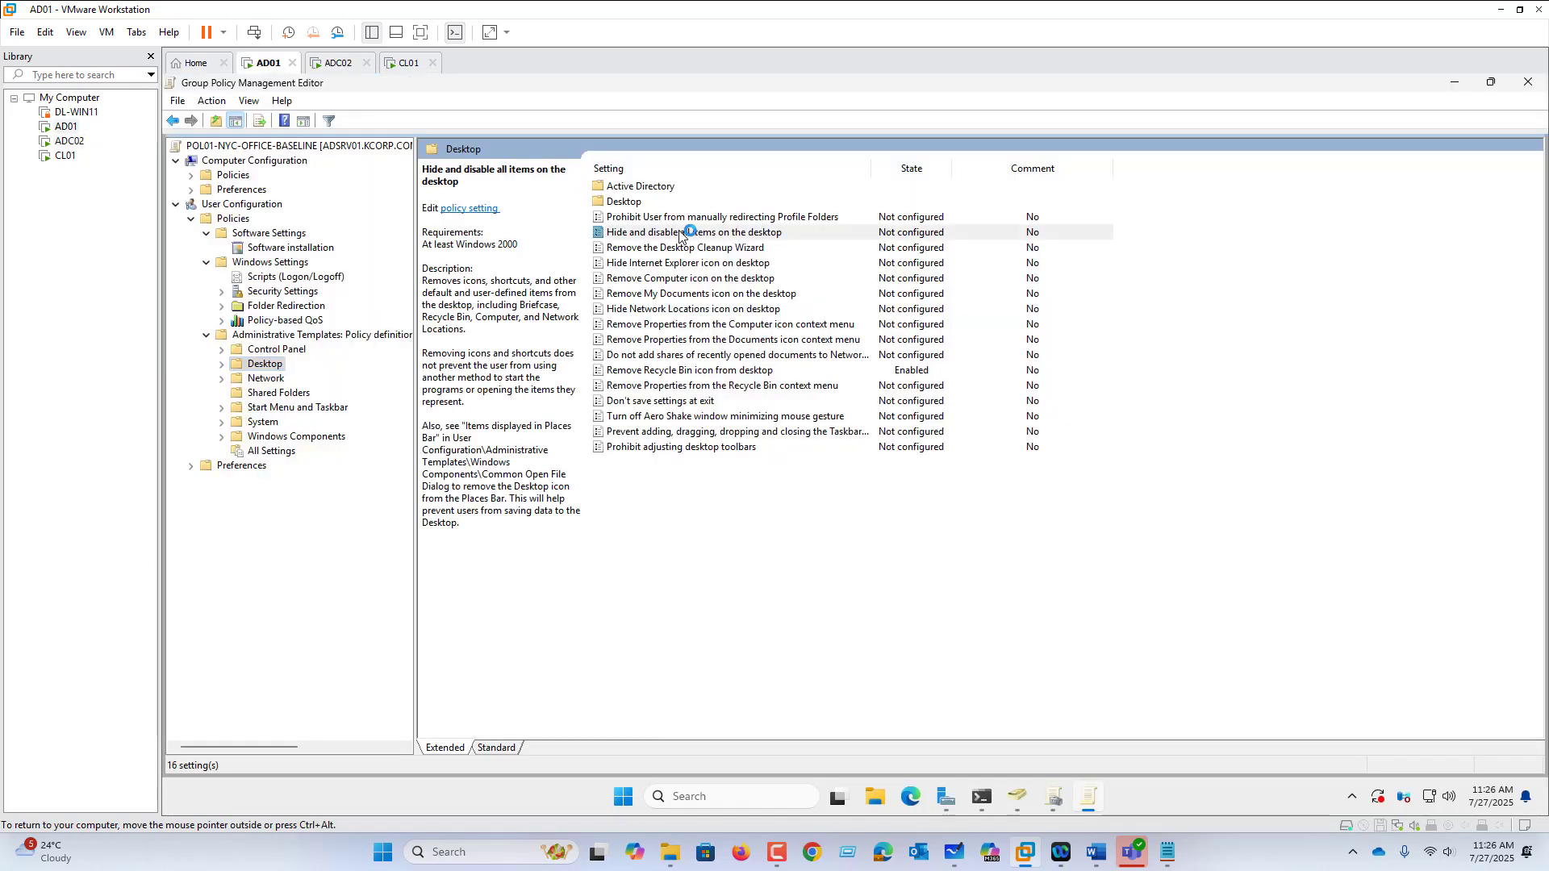
{"action": "left_click", "coordinate": [361, 322]}
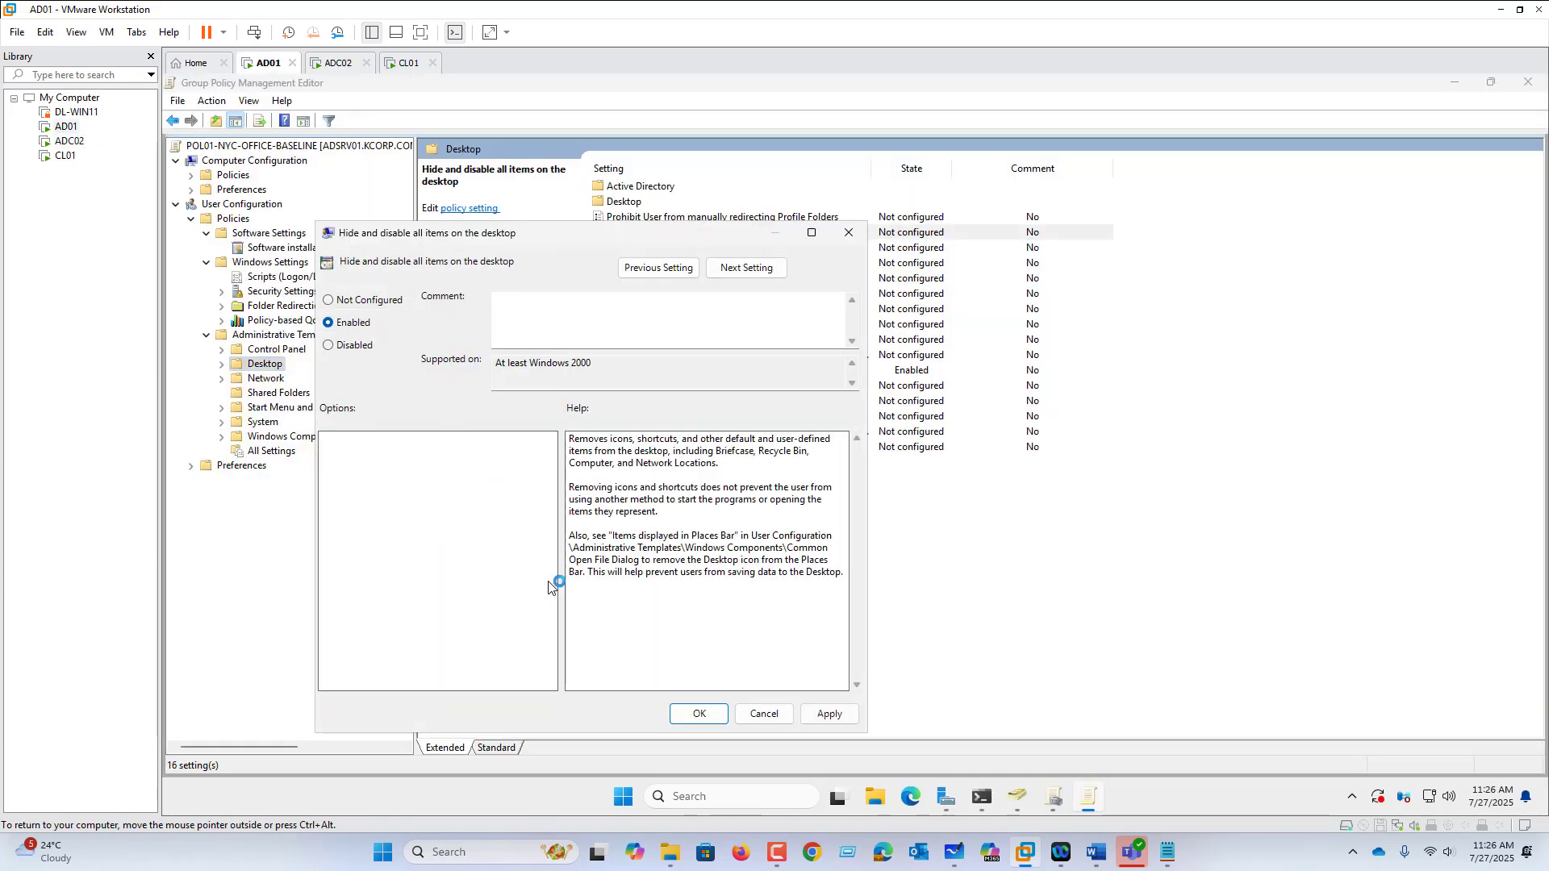
{"action": "left_click", "coordinate": [695, 714]}
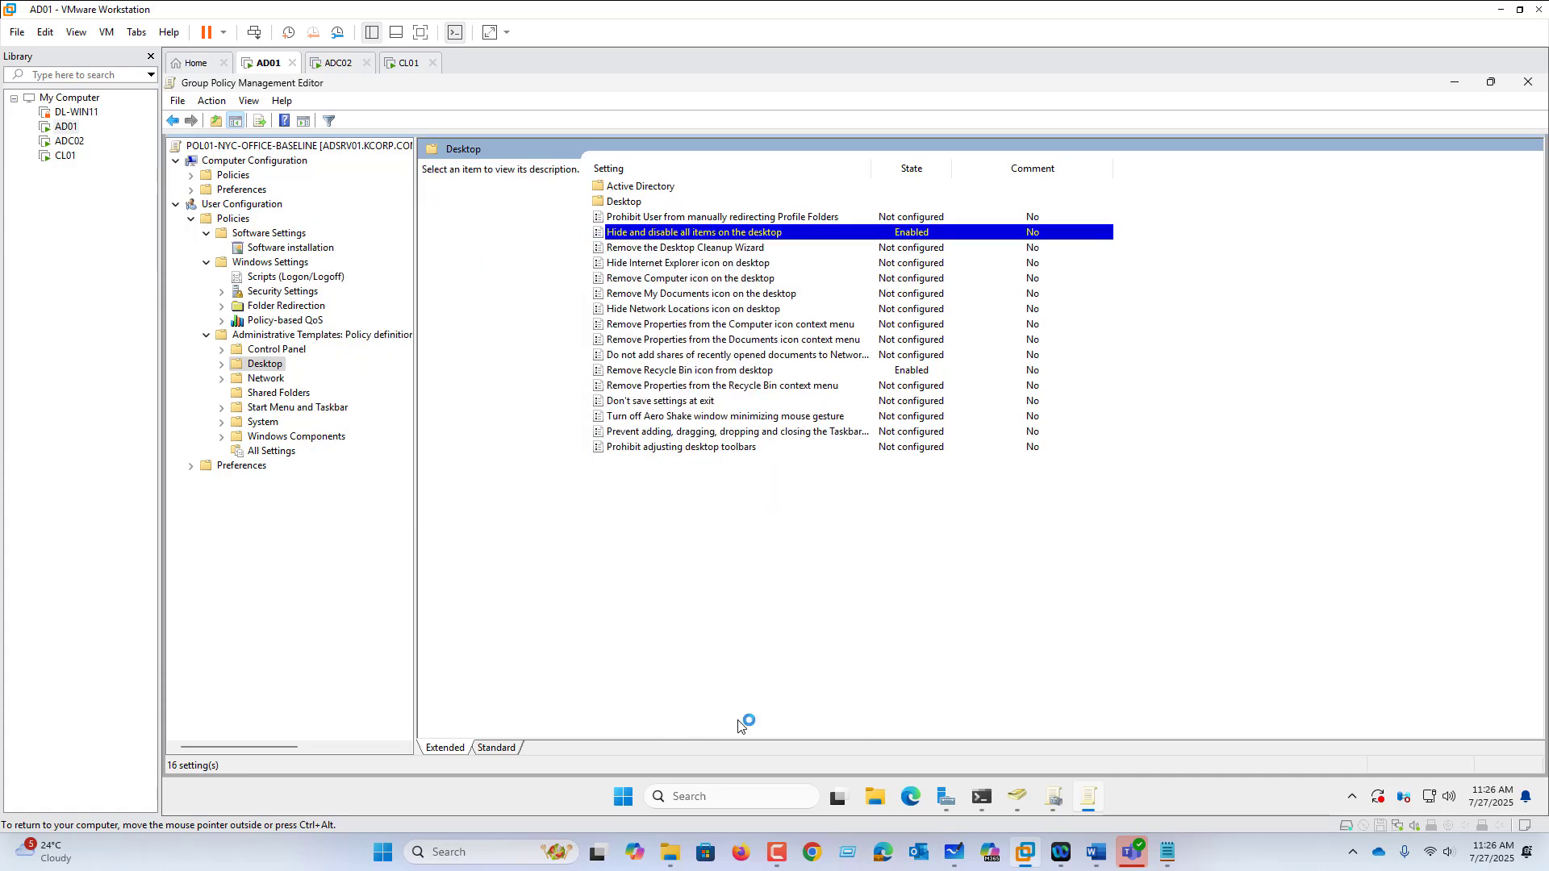
Step: Rerun GPUPDATE /FORCE in AD01's PowerShell
{"action": "left_click", "coordinate": [982, 797]}
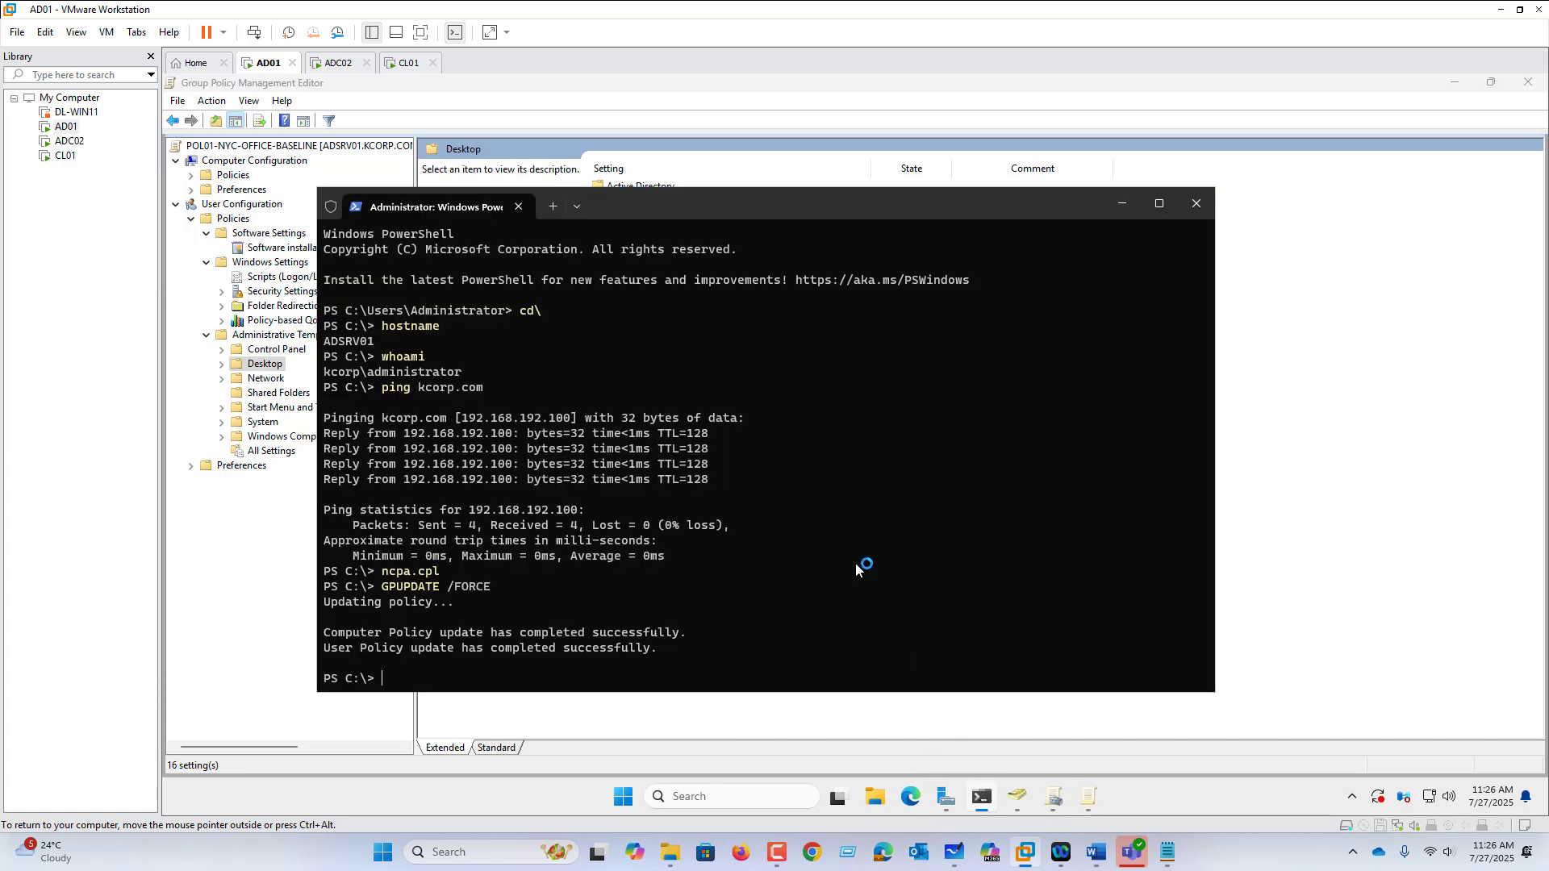
{"action": "key", "text": "Up"}
{"action": "key", "text": "Return"}
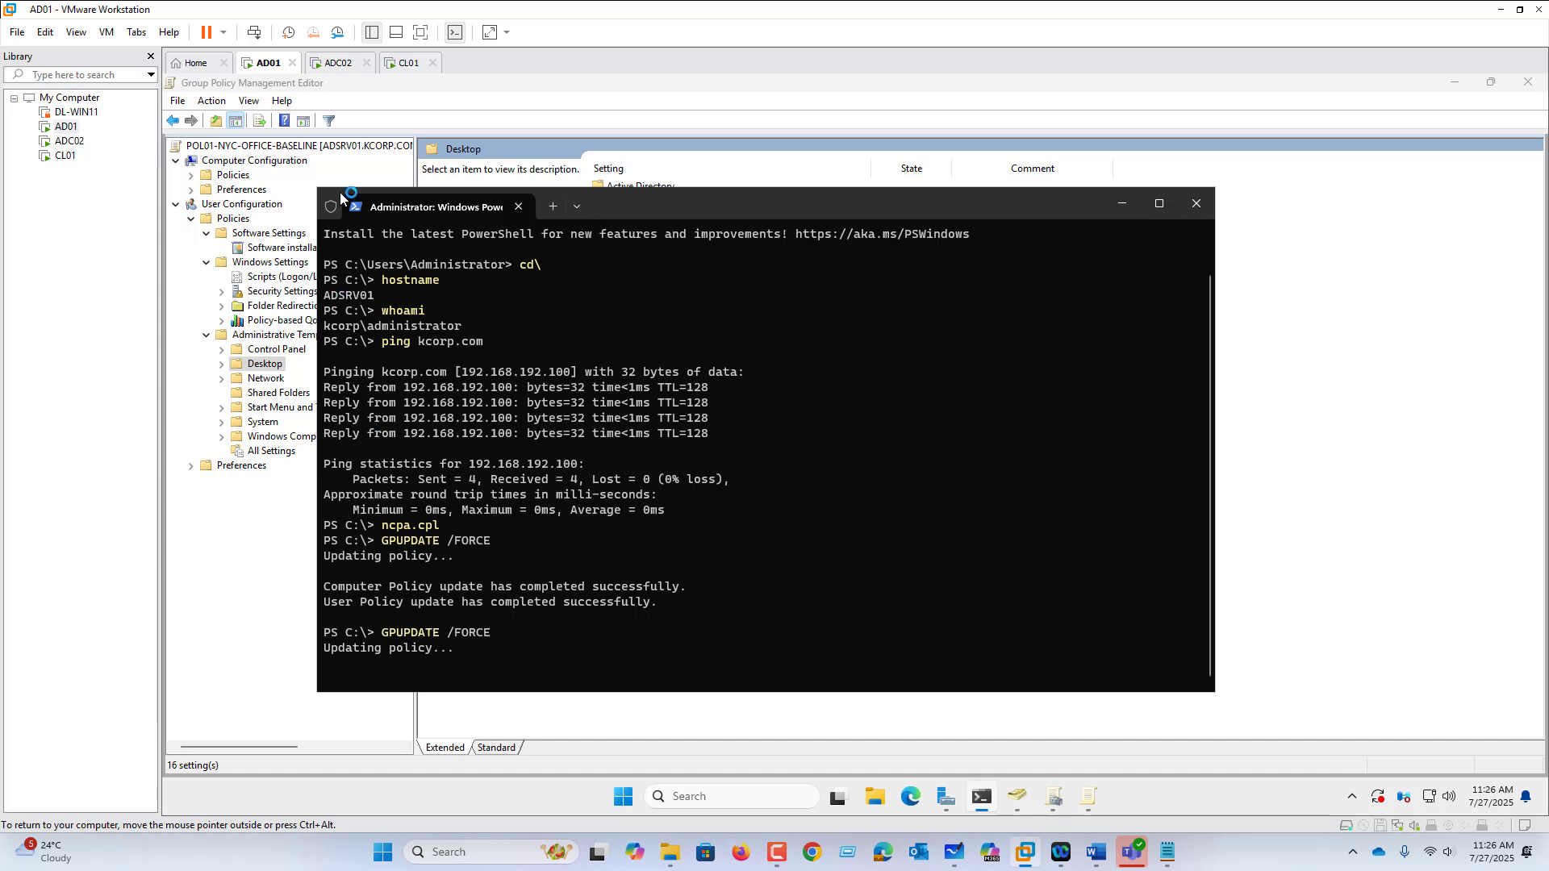
Step: Sign in to CL01 via Send Ctrl+Alt+Del with the account password, then sign out from Win+X
{"action": "left_click", "coordinate": [404, 65]}
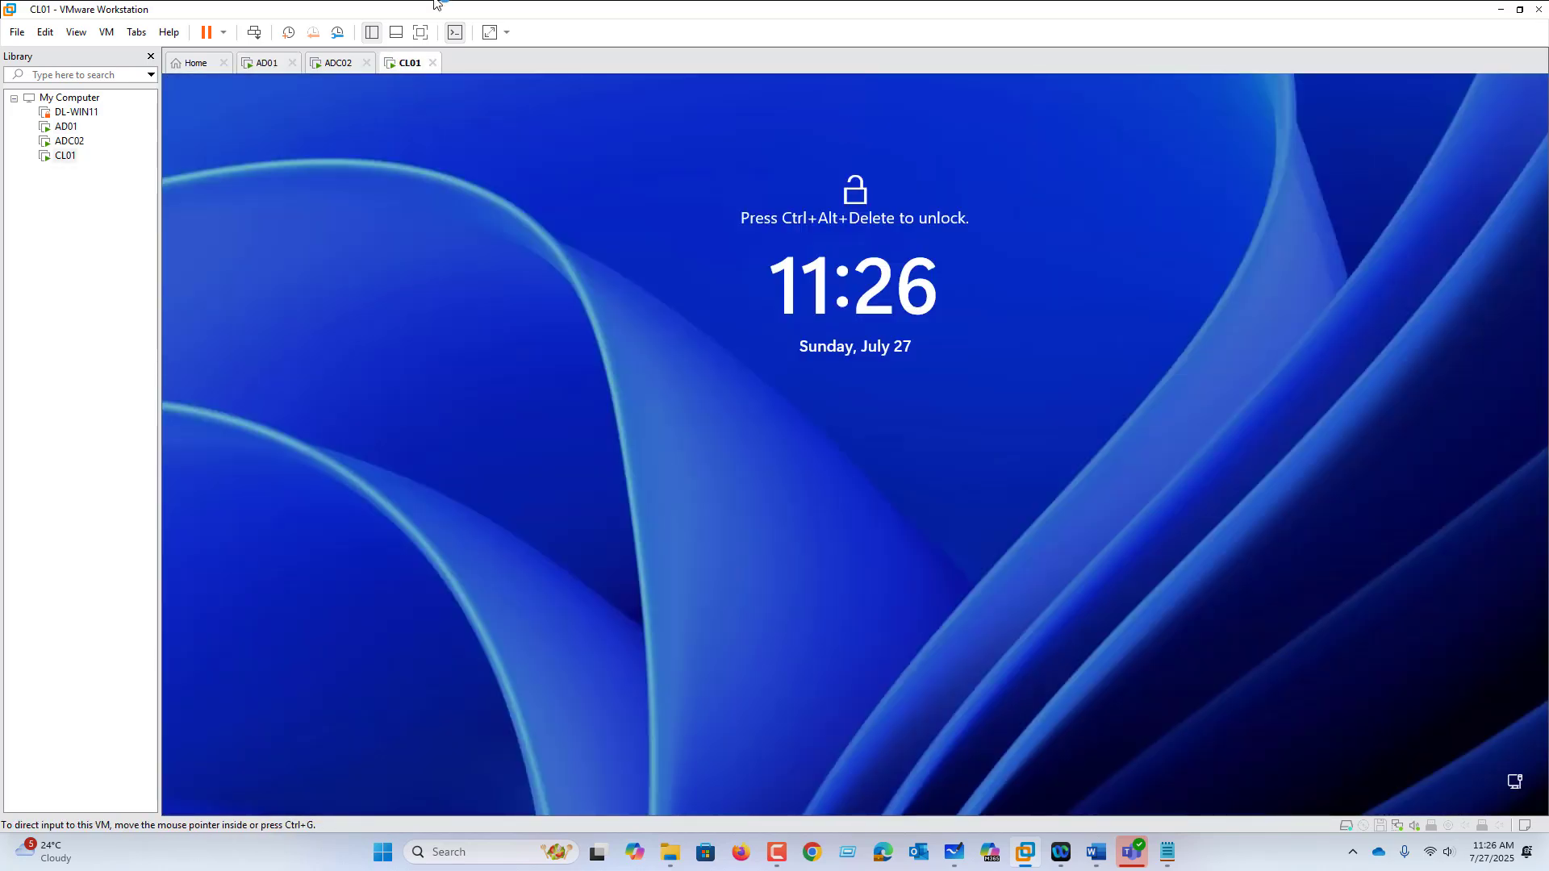
{"action": "left_click", "coordinate": [119, 39]}
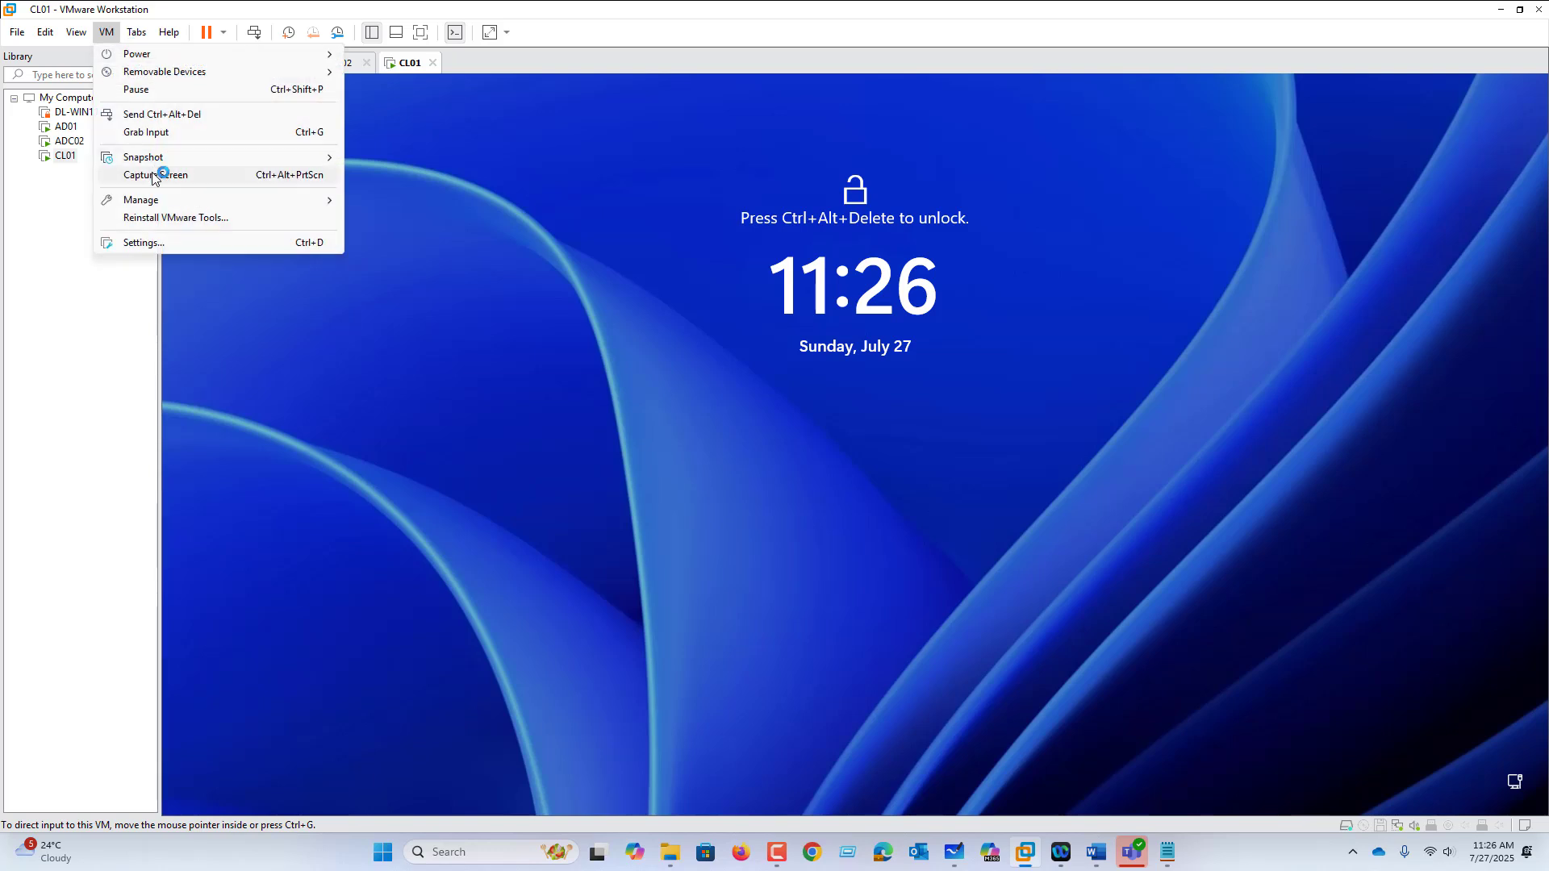
{"action": "left_click", "coordinate": [190, 114]}
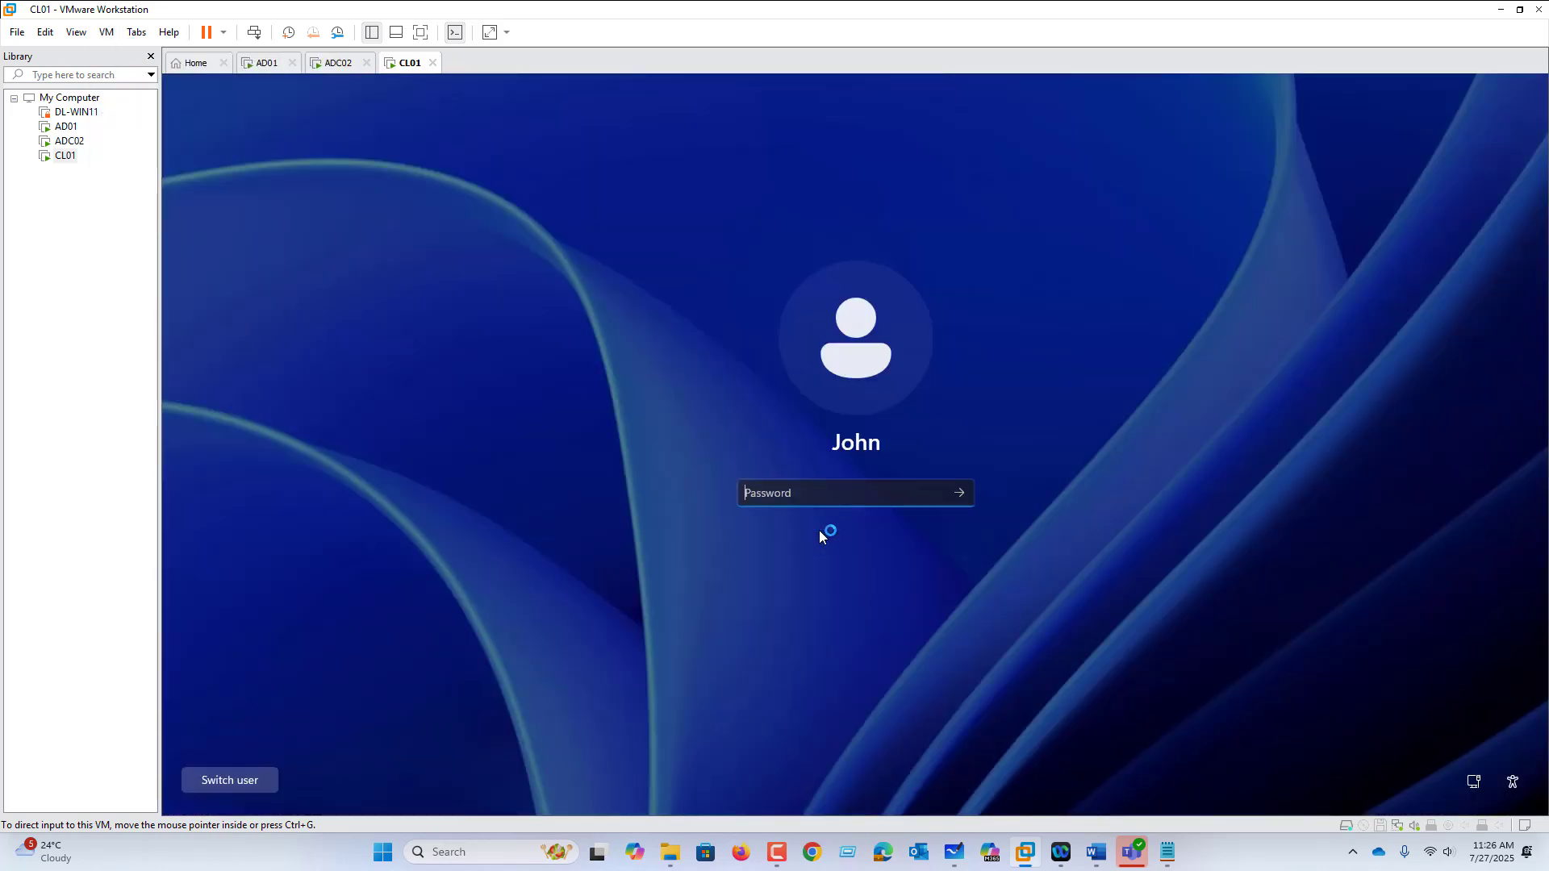
{"action": "left_click", "coordinate": [759, 500]}
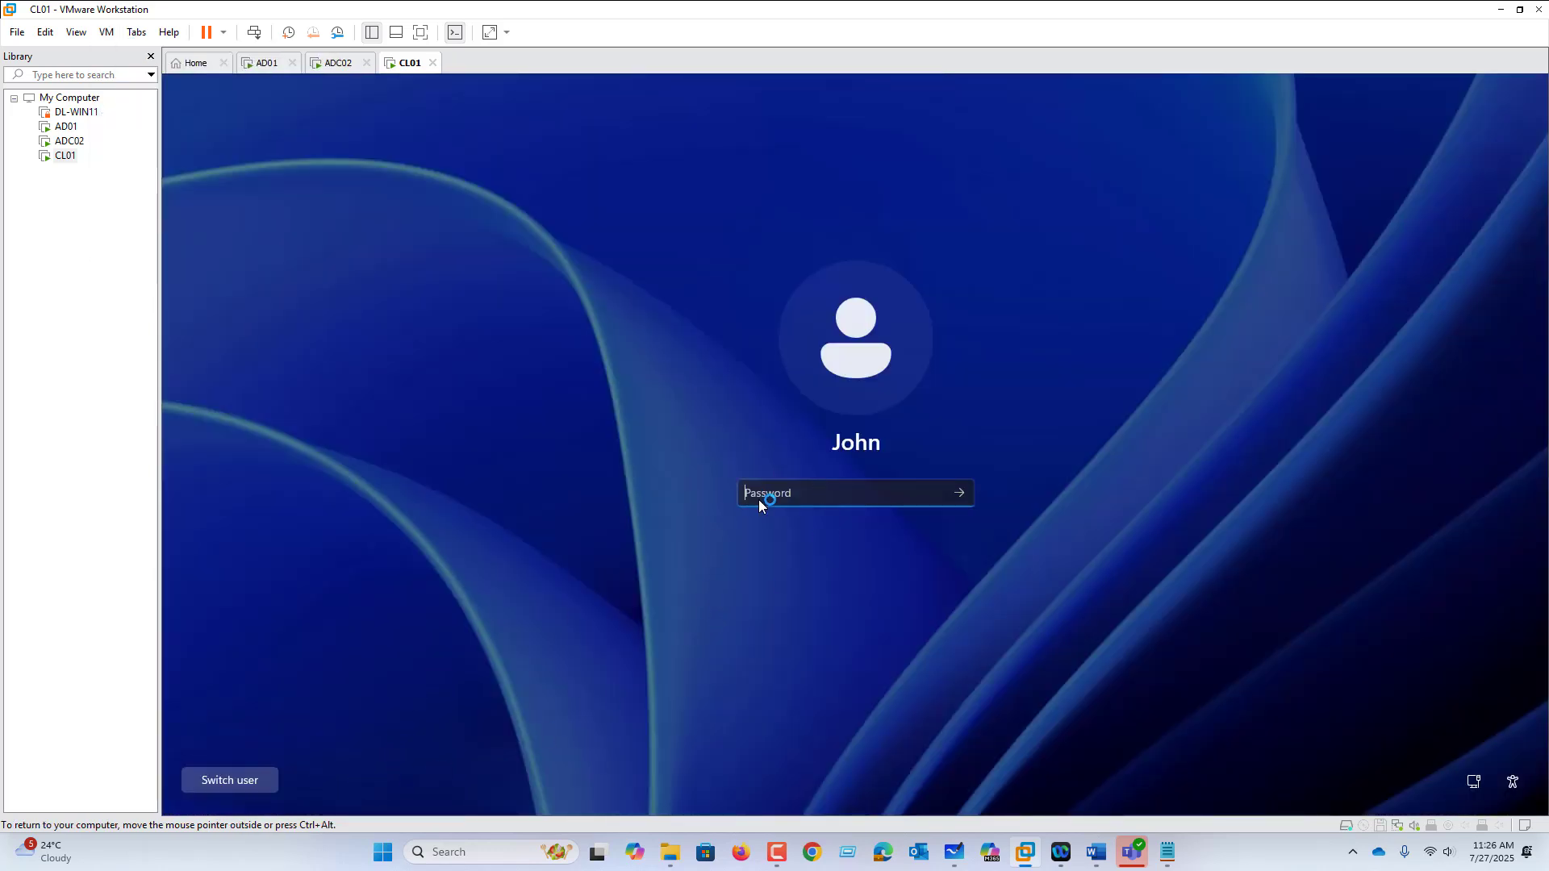
{"action": "type", "text": "•"}
{"action": "key", "text": "Return"}
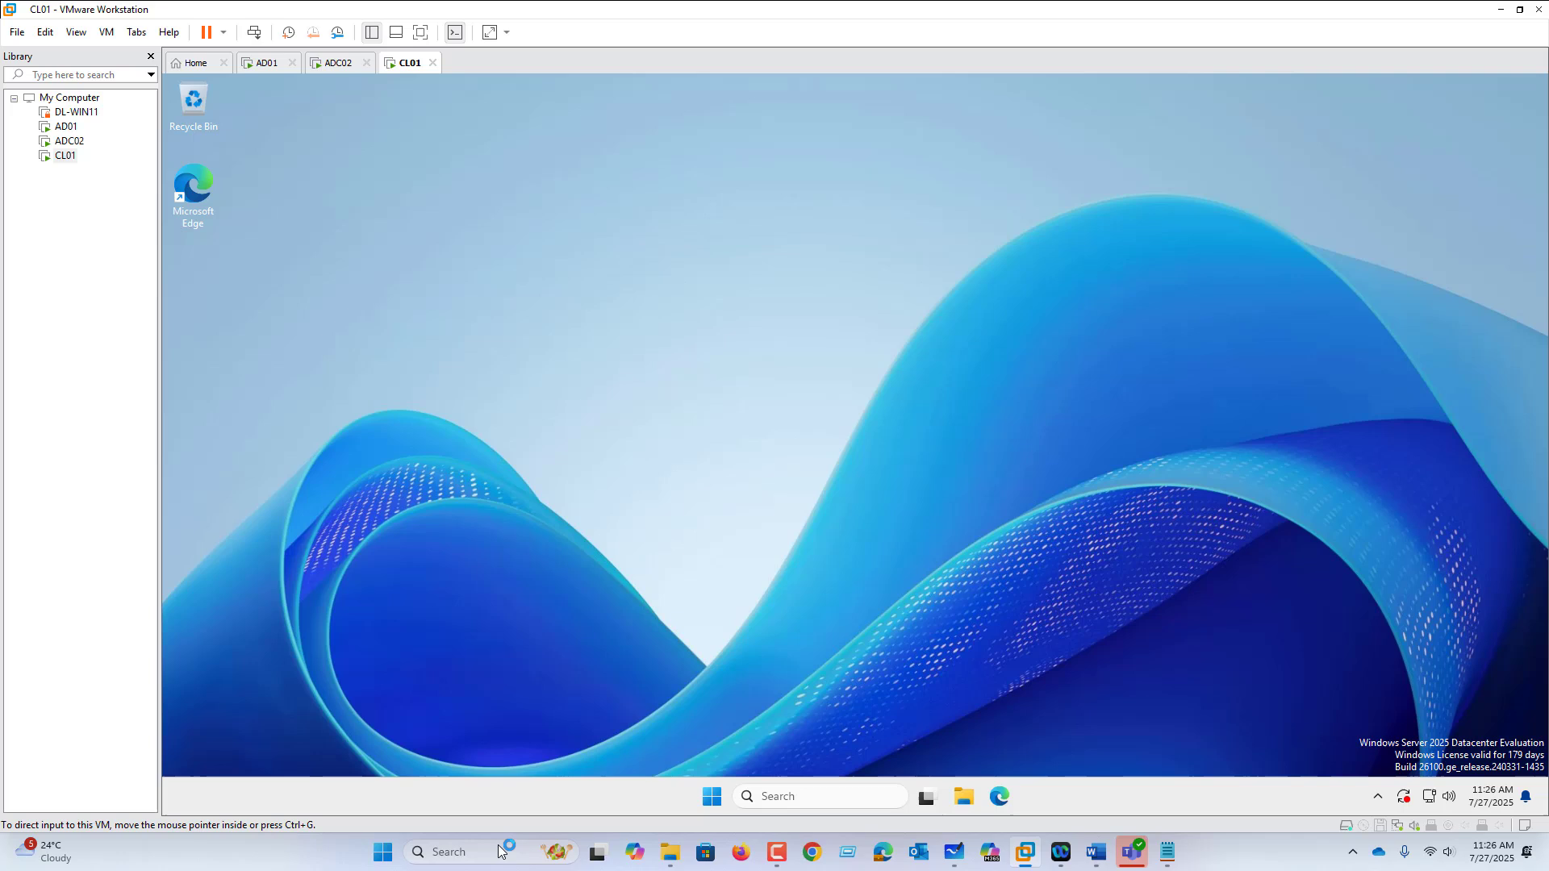
{"action": "right_click", "coordinate": [712, 800]}
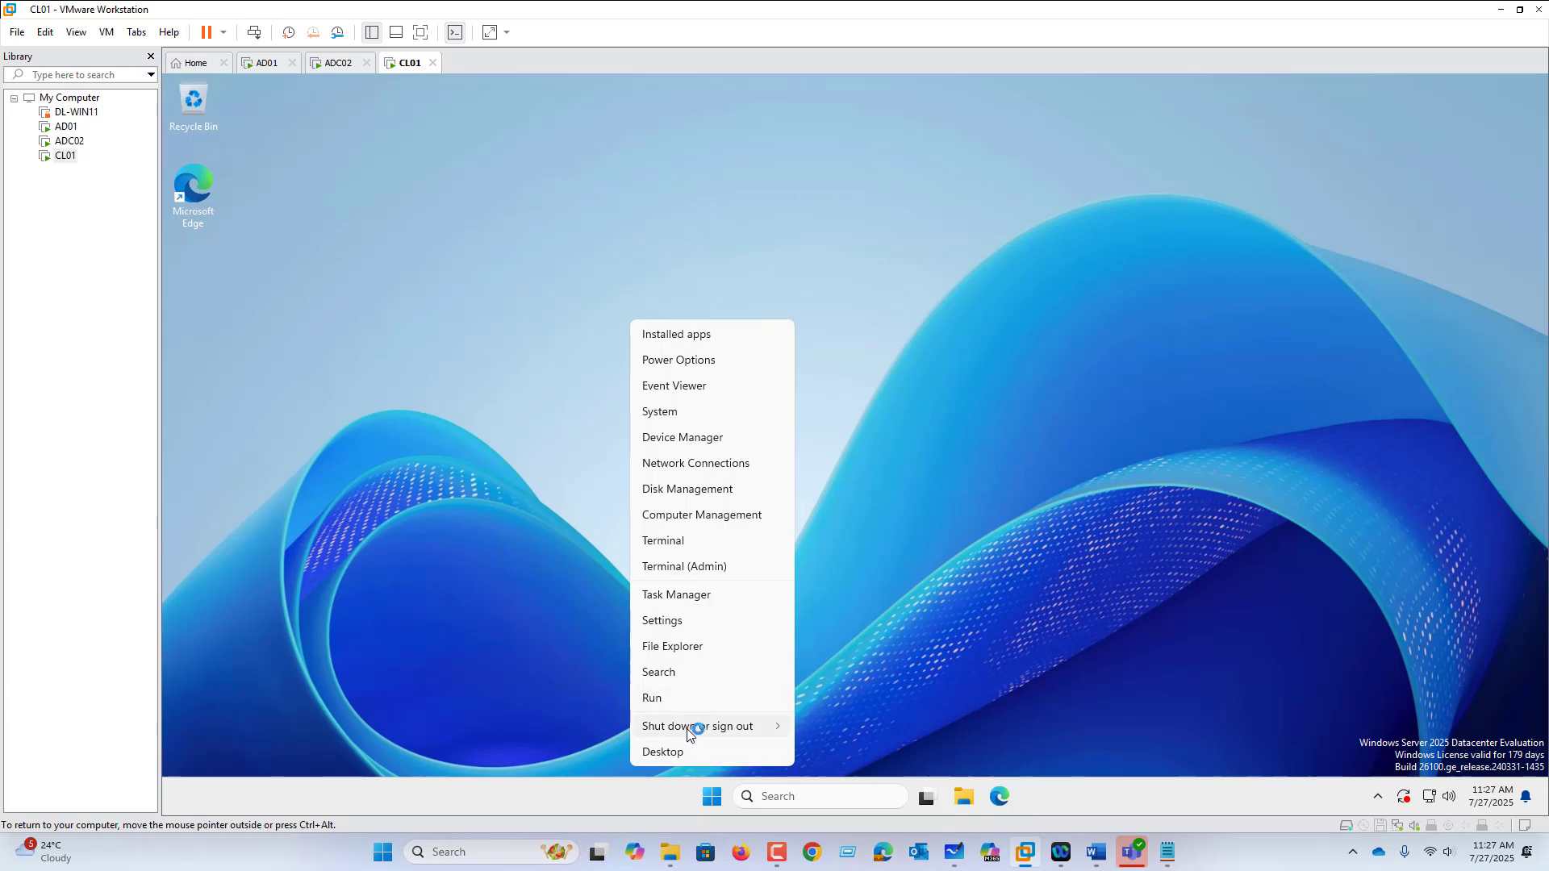
{"action": "mouse_move", "coordinate": [694, 727]}
{"action": "left_click", "coordinate": [836, 727]}
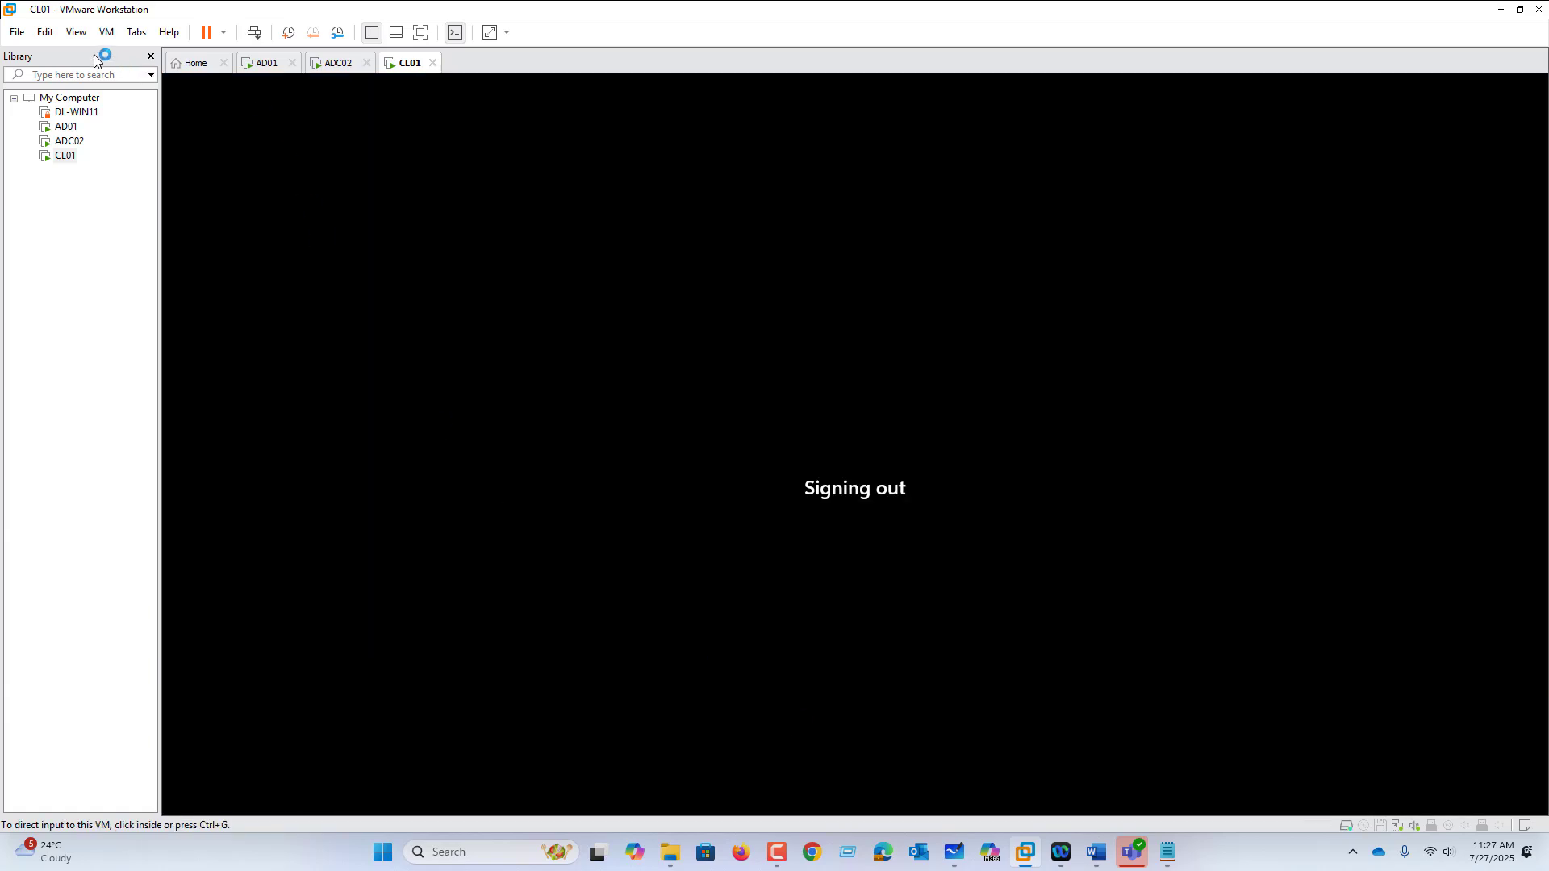
Step: Sign in to CL01 as Other user IT01 with its password via Send Ctrl+Alt+Del
{"action": "left_click", "coordinate": [107, 32]}
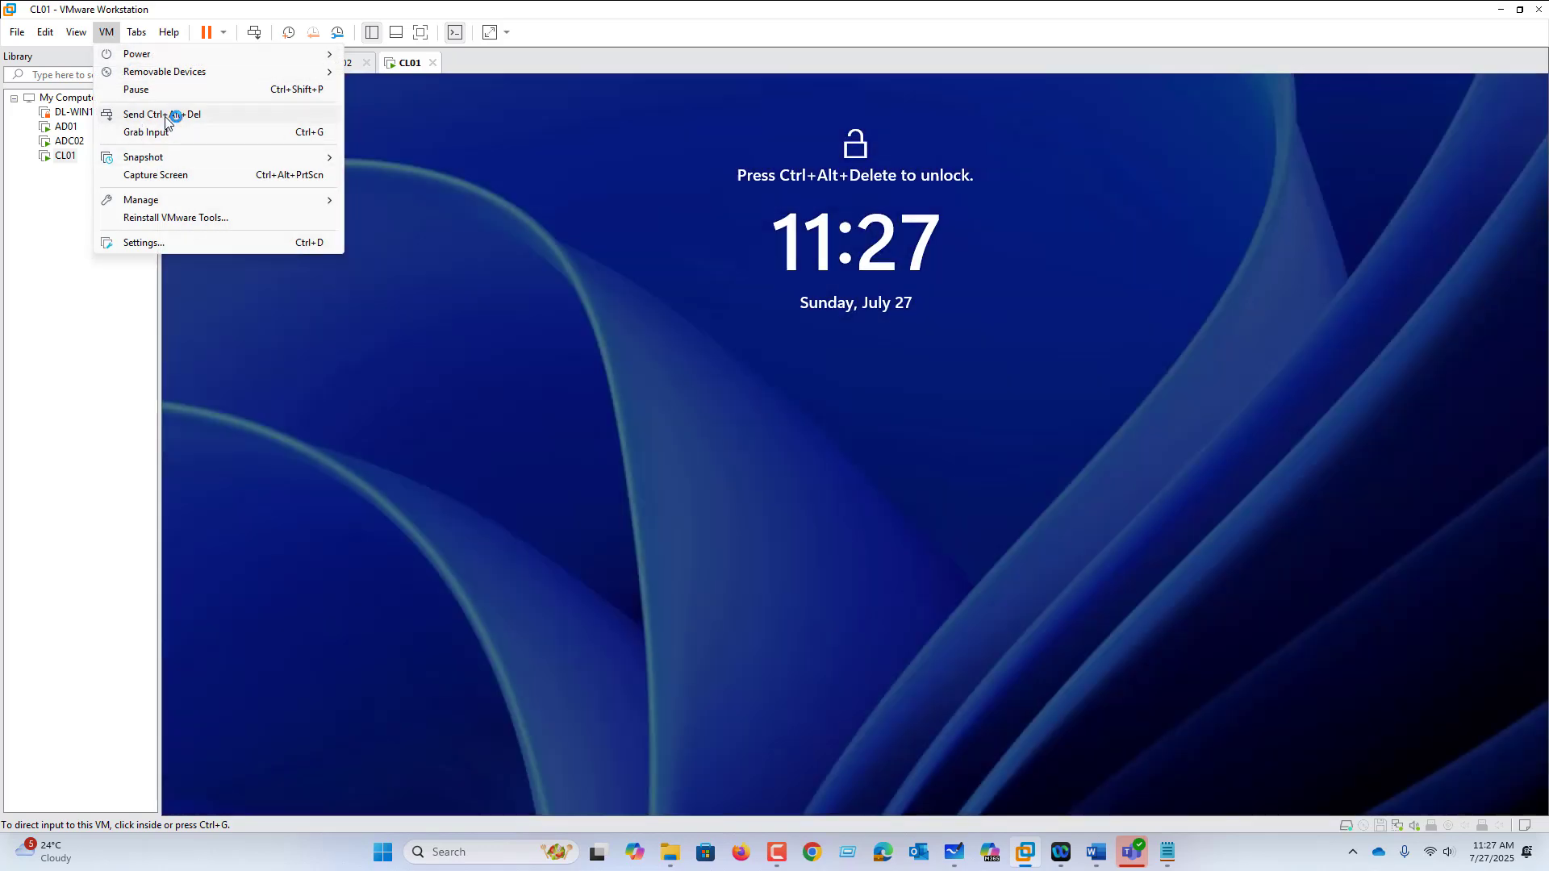
{"action": "left_click", "coordinate": [162, 114]}
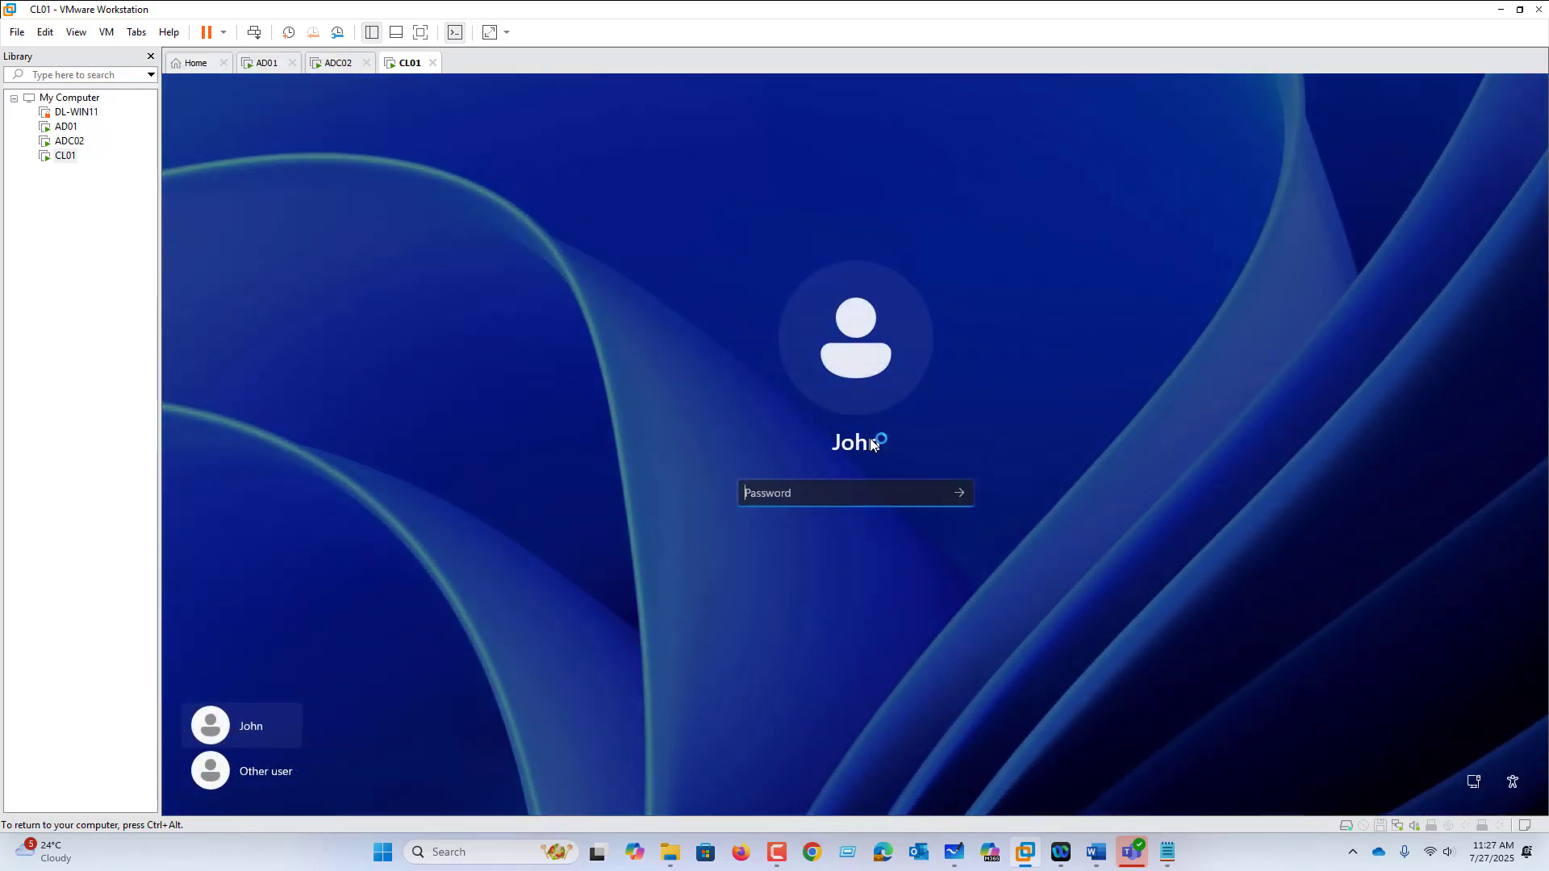
{"action": "left_click", "coordinate": [261, 777]}
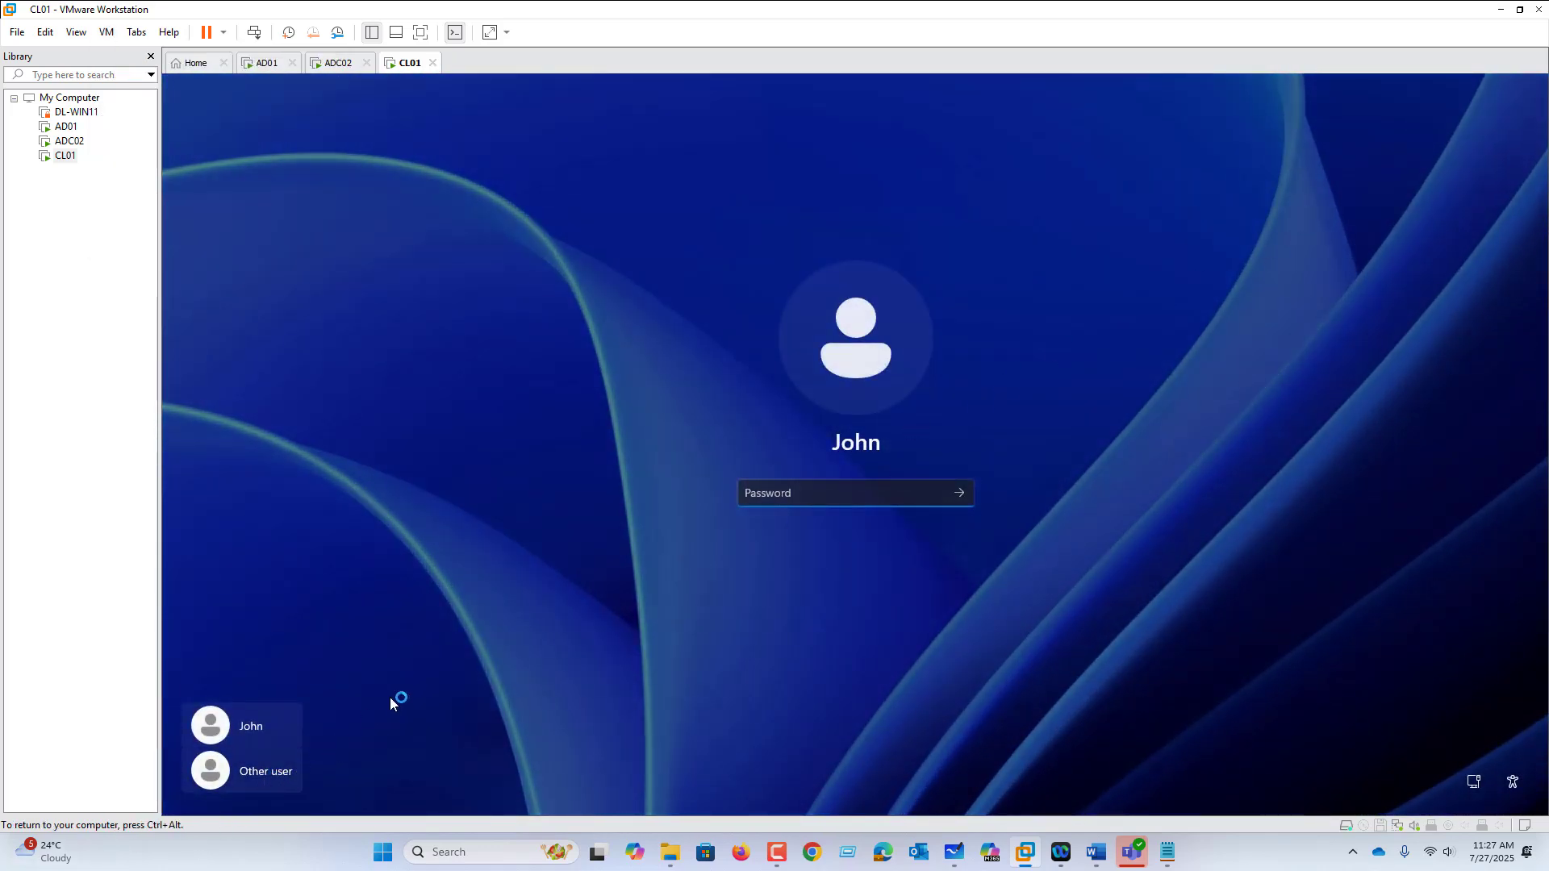
{"action": "left_click", "coordinate": [256, 772]}
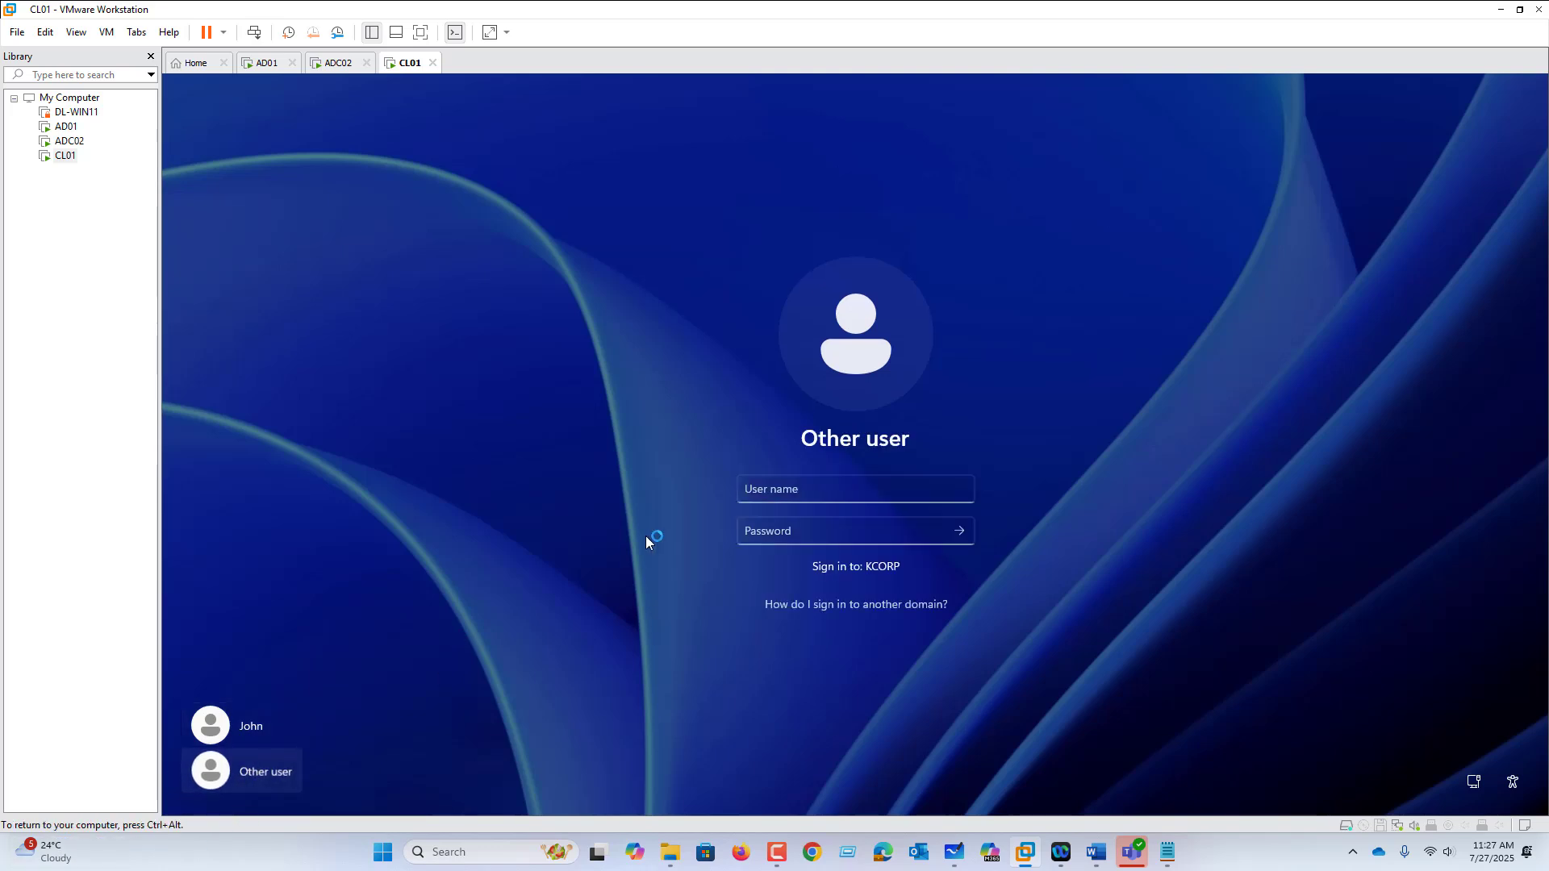
{"action": "left_click", "coordinate": [753, 492]}
{"action": "type", "text": "IT01"}
{"action": "key", "text": "Tab"}
{"action": "type", "text": "P"}
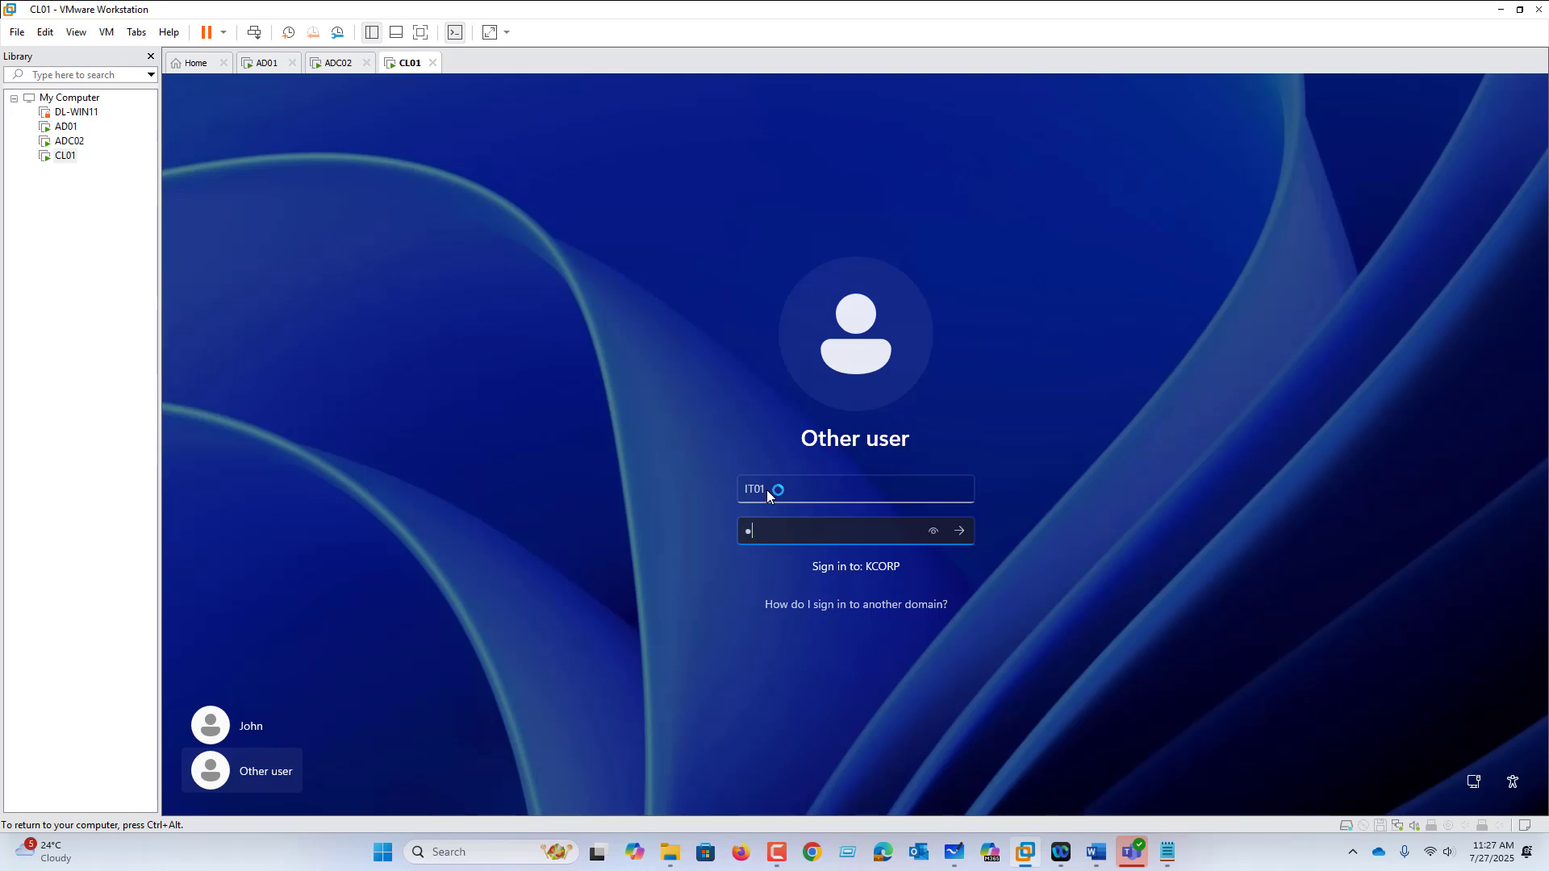
{"action": "key", "text": "Return"}
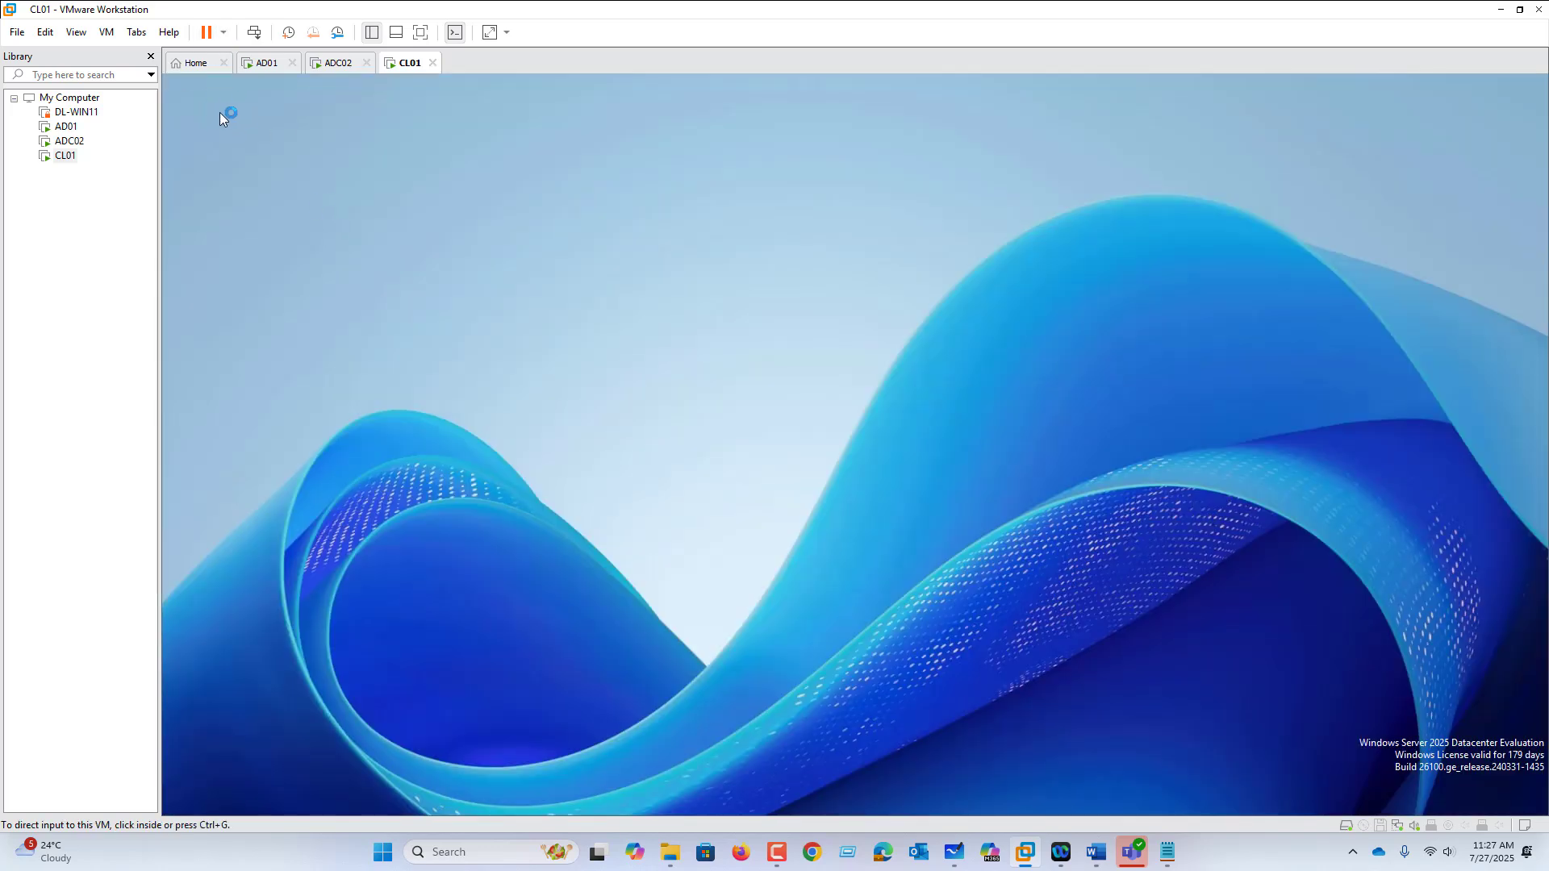
Step: On CL01, search 'con' and attempt to open Control Panel, then switch back to AD01
{"action": "left_click", "coordinate": [444, 352]}
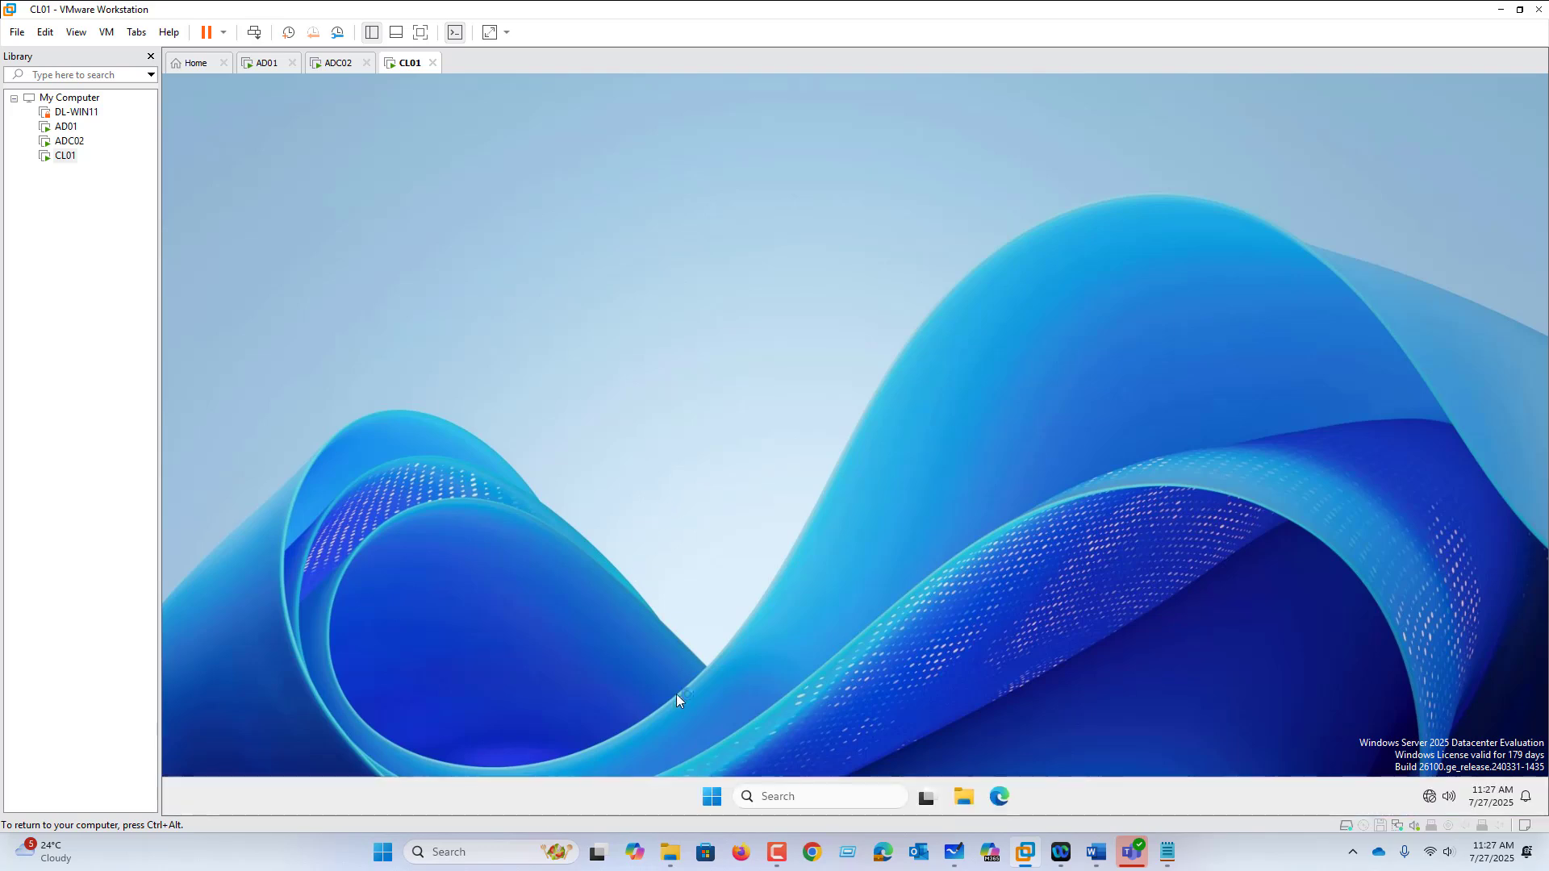
{"action": "left_click", "coordinate": [711, 801]}
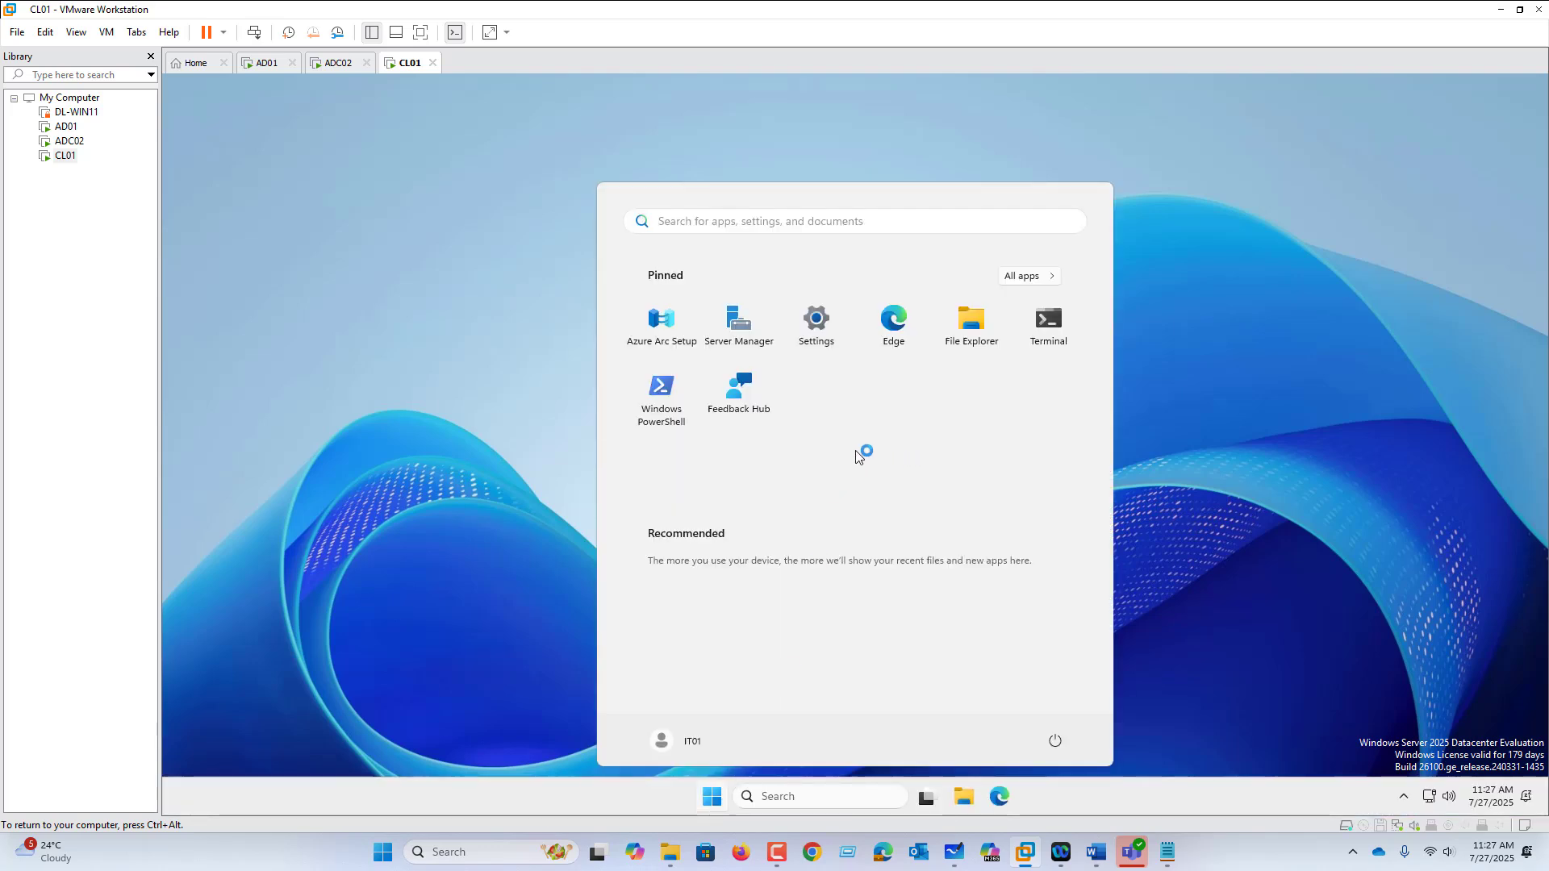
{"action": "type", "text": "con"}
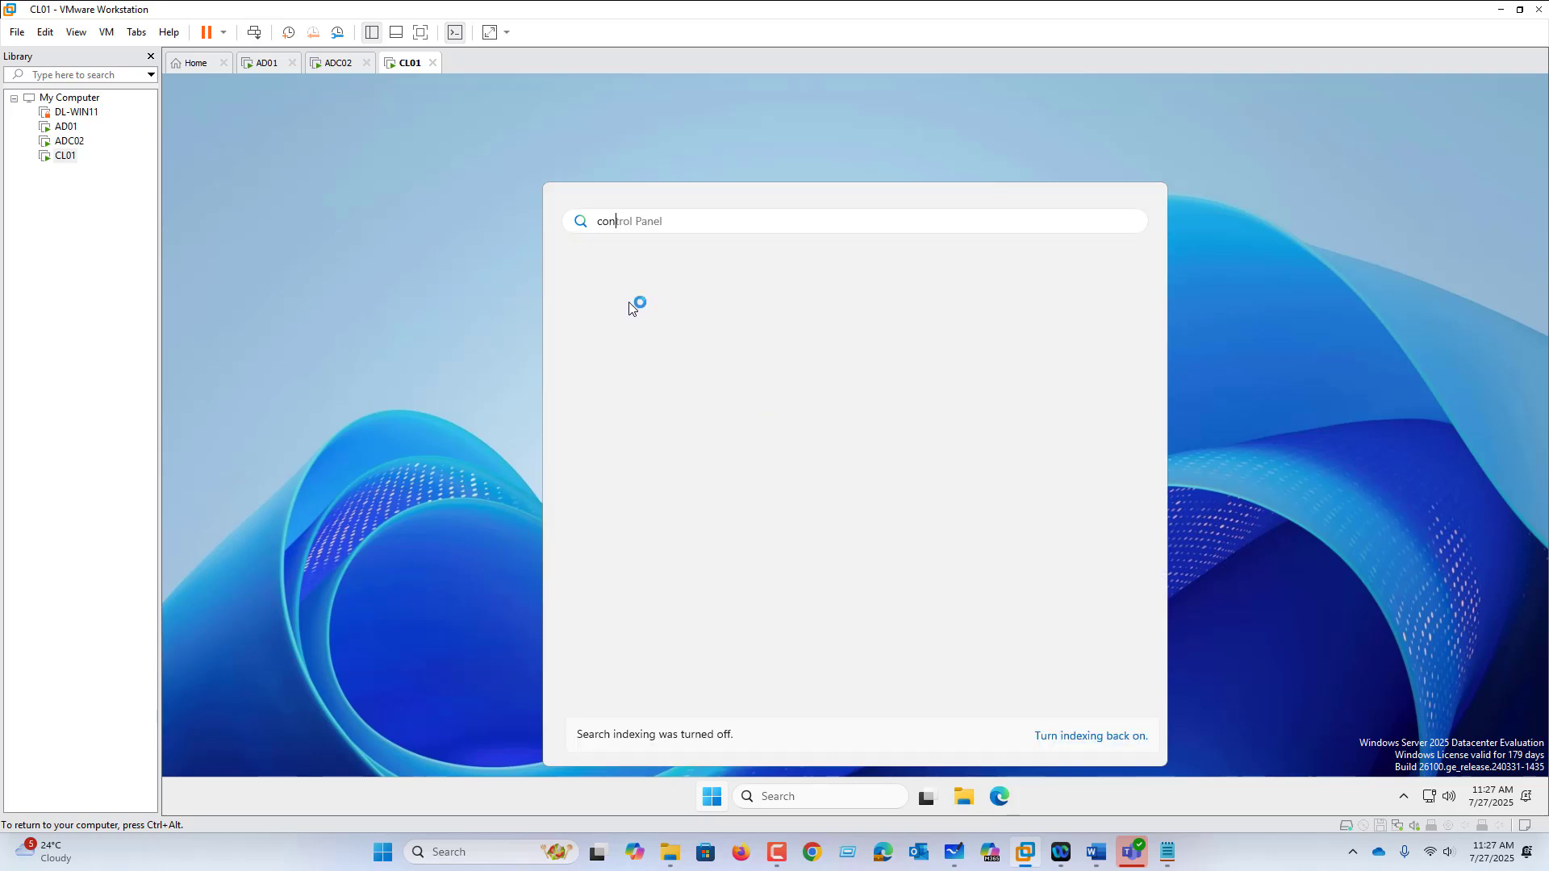
{"action": "left_click", "coordinate": [630, 338]}
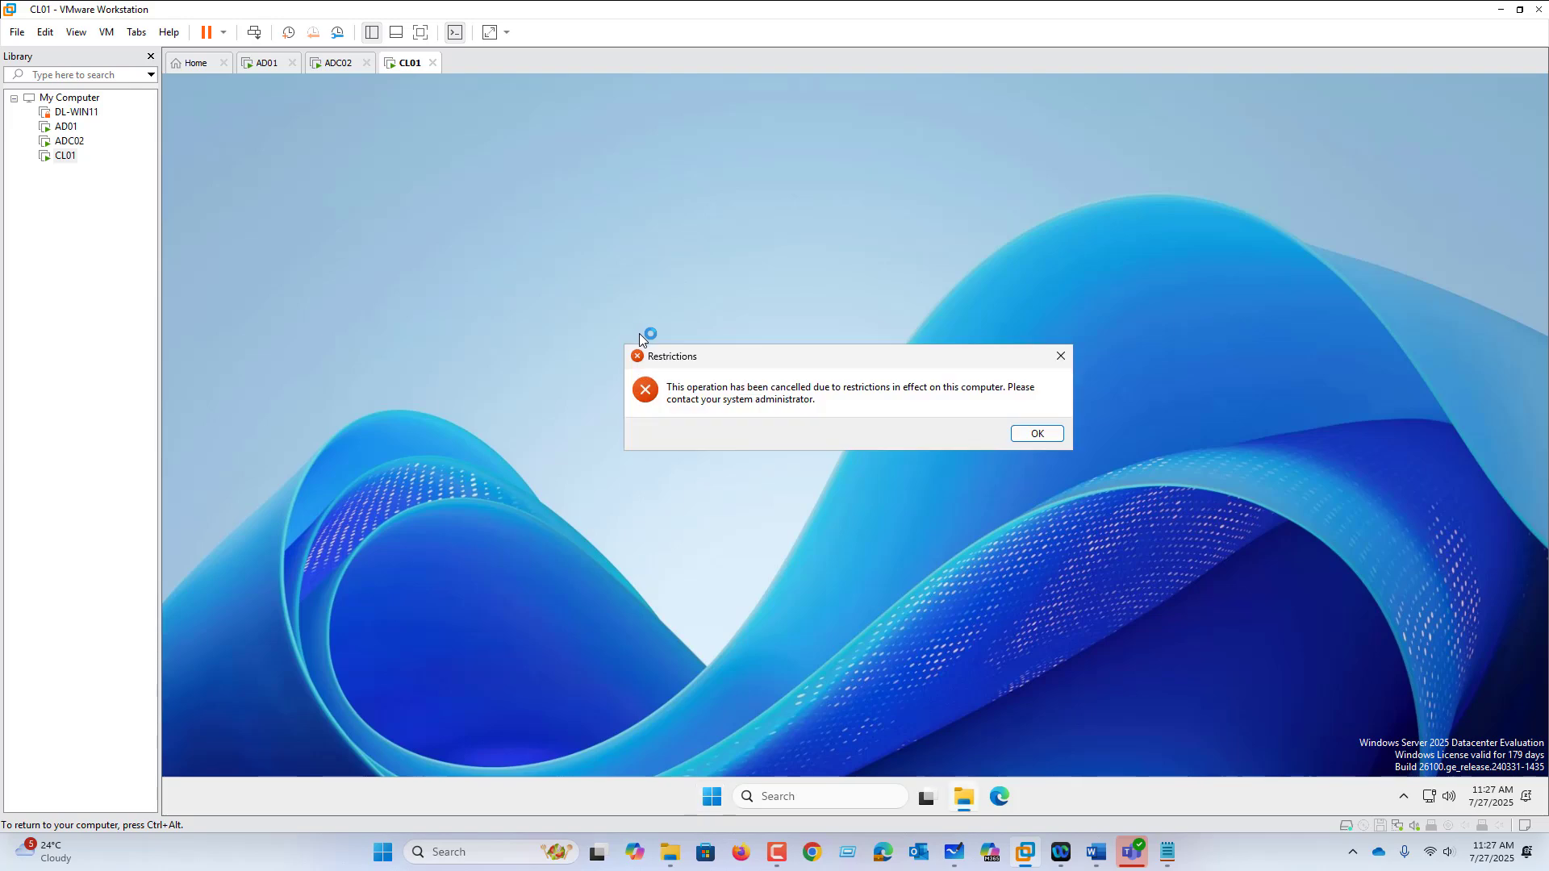
{"action": "left_click", "coordinate": [264, 63]}
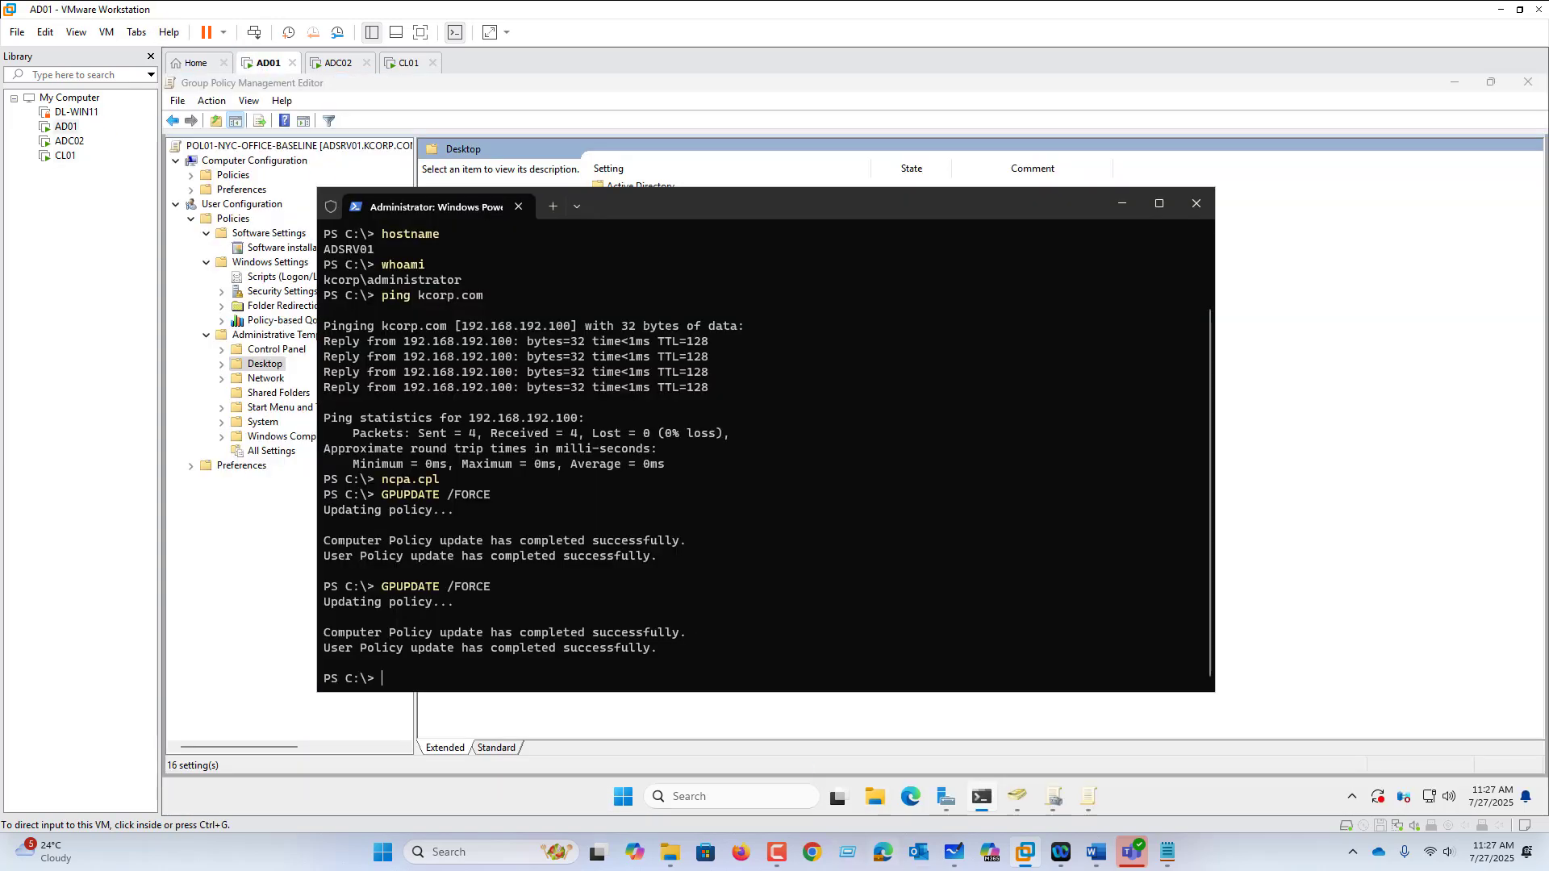
Step: With the green pen, mark the D-Sales and D-IT boxes and tick Pol-01
{"action": "left_click", "coordinate": [960, 852]}
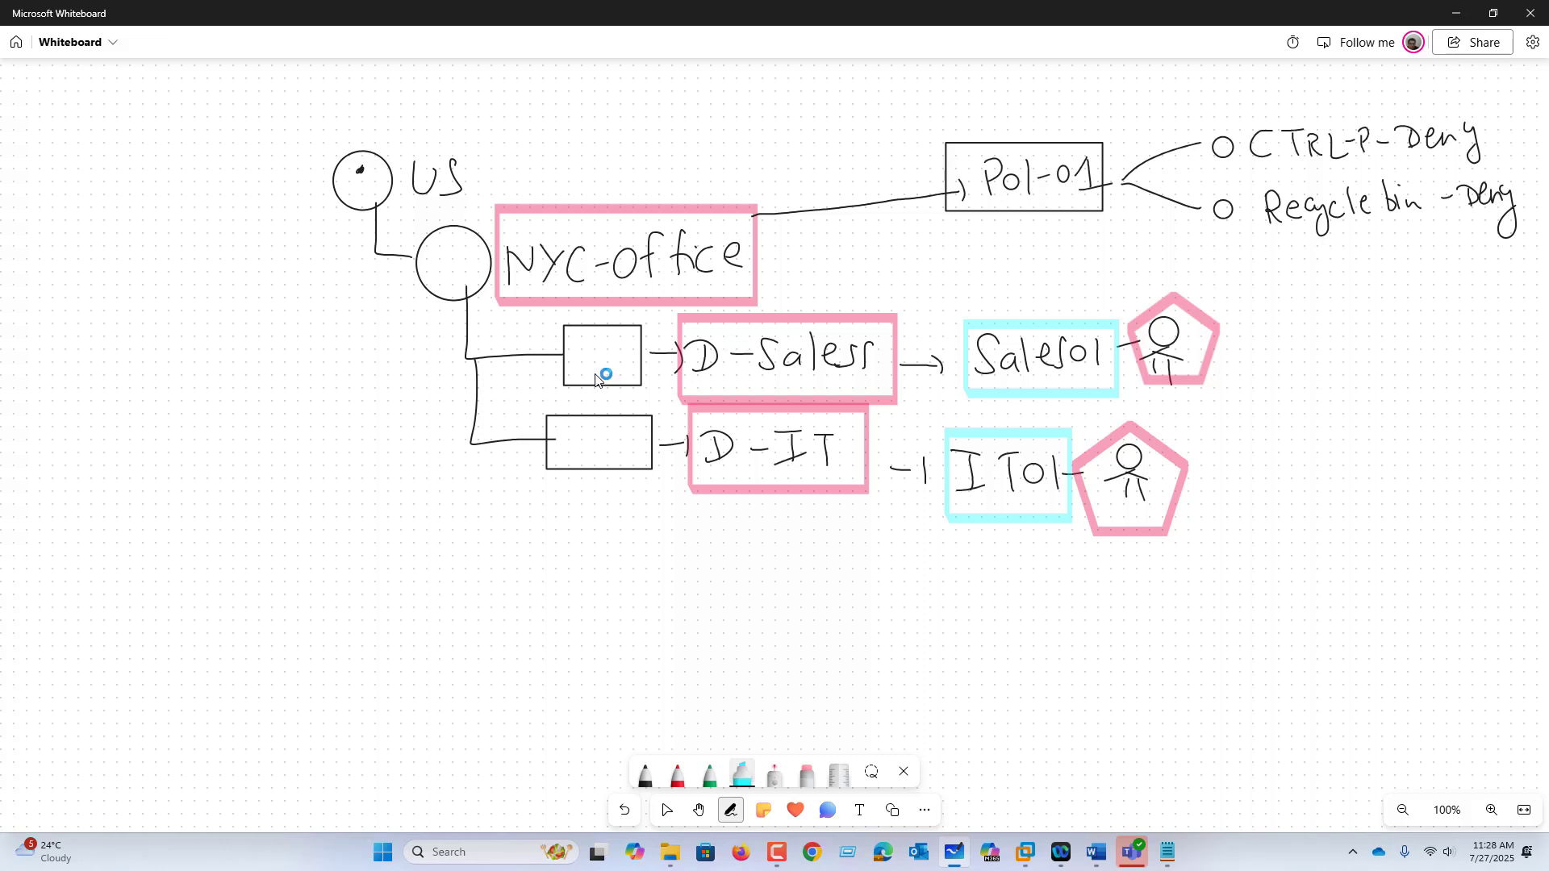
{"action": "left_click", "coordinate": [717, 776]}
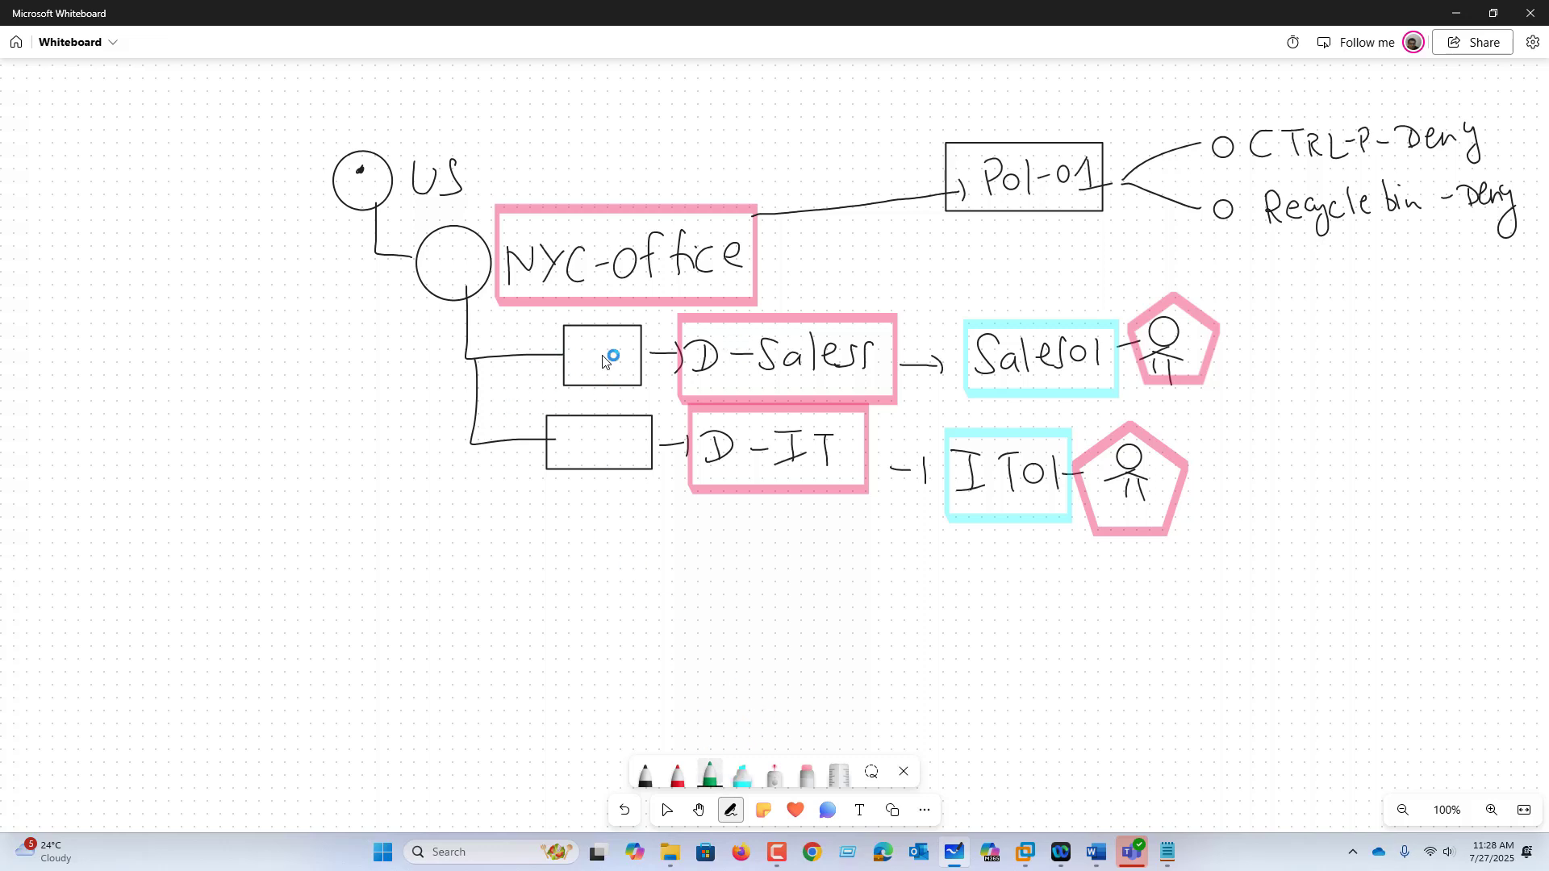
{"action": "left_click_drag", "start_coordinate": [603, 364], "coordinate": [606, 357]}
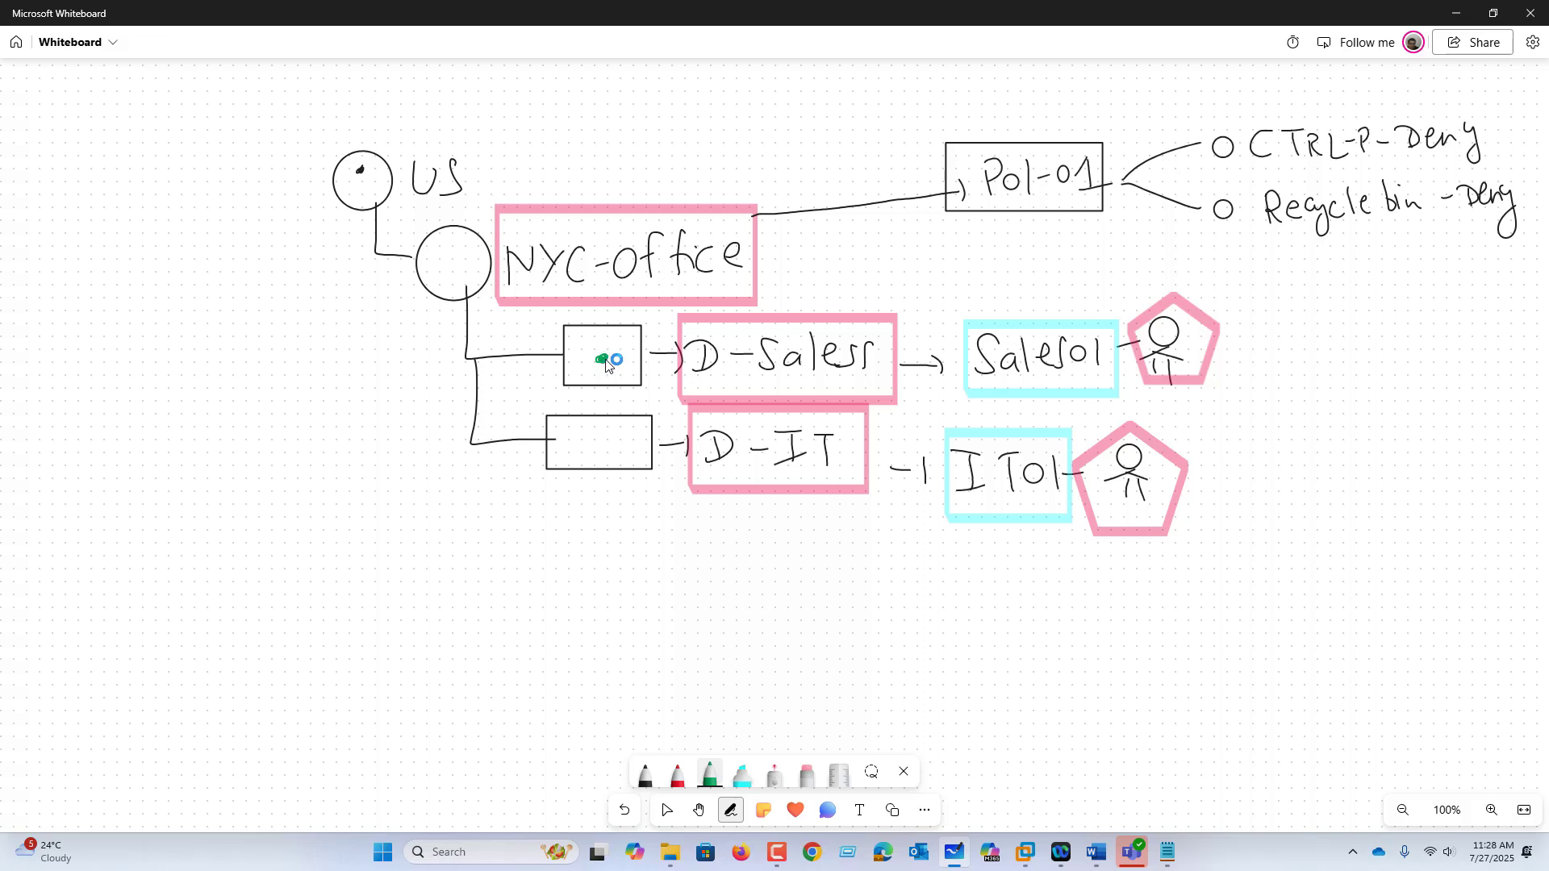
{"action": "left_click", "coordinate": [614, 448]}
{"action": "mouse_move", "coordinate": [1106, 134]}
{"action": "left_mouse_down"}
{"action": "mouse_move", "coordinate": [1127, 127]}
{"action": "mouse_move", "coordinate": [1115, 122]}
{"action": "left_mouse_up"}
Step: Add a Policy-inheritance bullet and draw an arrow from D-IT to a boxed X
{"action": "mouse_move", "coordinate": [1240, 257]}
{"action": "left_mouse_down"}
{"action": "mouse_move", "coordinate": [1307, 270]}
{"action": "mouse_move", "coordinate": [1518, 255]}
{"action": "left_mouse_up"}
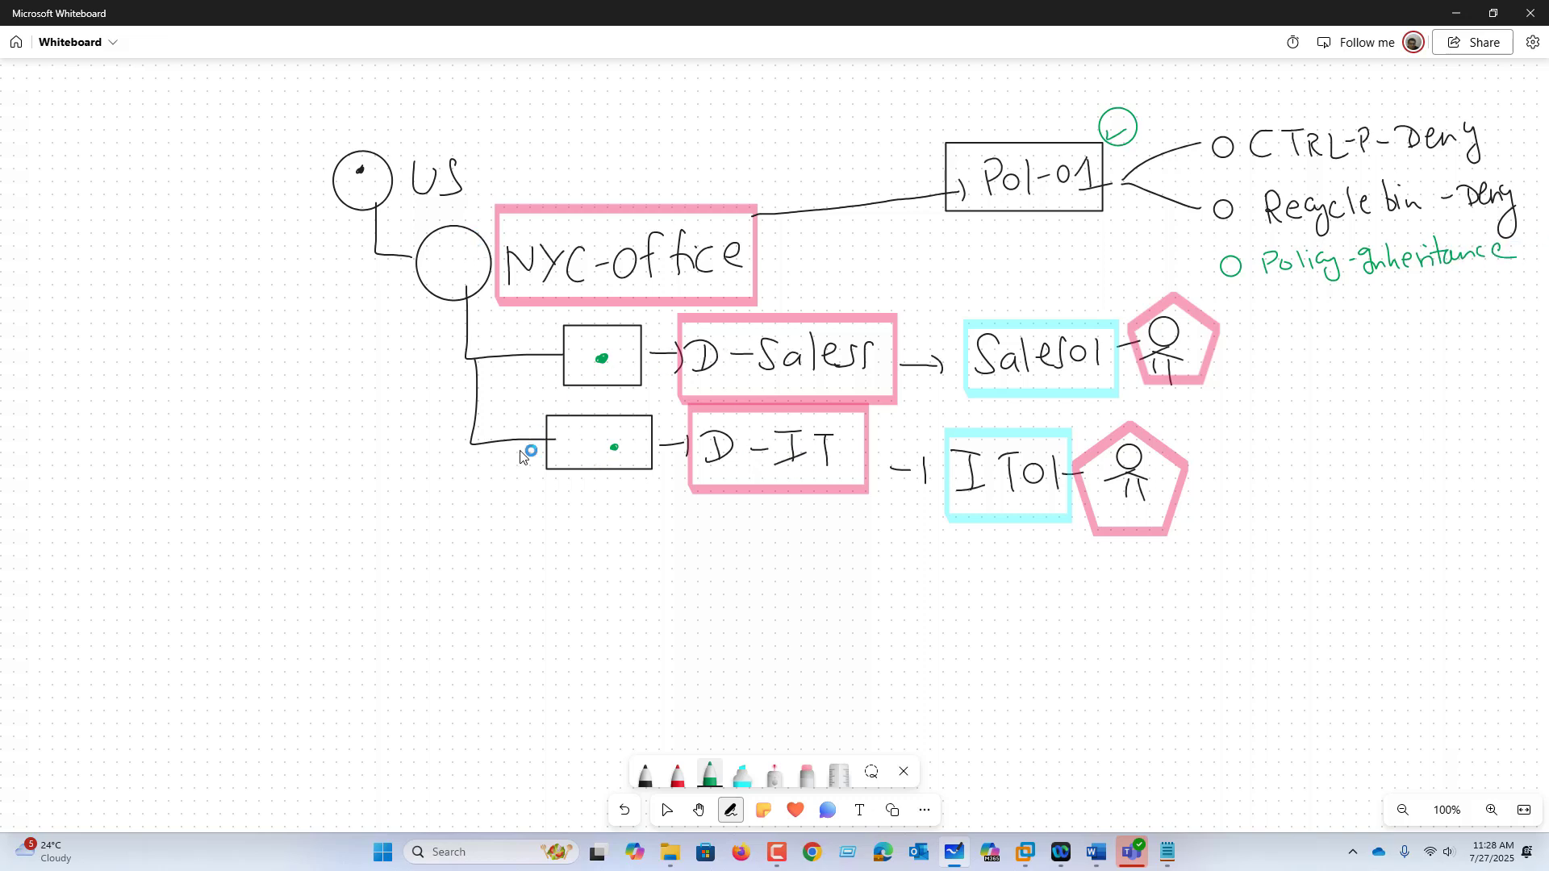
{"action": "left_click_drag", "start_coordinate": [801, 482], "coordinate": [801, 599]}
{"action": "mouse_move", "coordinate": [800, 599]}
{"action": "left_mouse_down"}
{"action": "mouse_move", "coordinate": [845, 588]}
{"action": "mouse_move", "coordinate": [842, 610]}
{"action": "left_mouse_up"}
{"action": "mouse_move", "coordinate": [873, 580]}
{"action": "left_mouse_down"}
{"action": "mouse_move", "coordinate": [897, 617]}
{"action": "mouse_move", "coordinate": [882, 618]}
{"action": "left_mouse_up"}
{"action": "mouse_move", "coordinate": [922, 568]}
{"action": "left_mouse_down"}
{"action": "mouse_move", "coordinate": [847, 576]}
{"action": "mouse_move", "coordinate": [933, 622]}
{"action": "mouse_move", "coordinate": [918, 572]}
{"action": "left_mouse_up"}
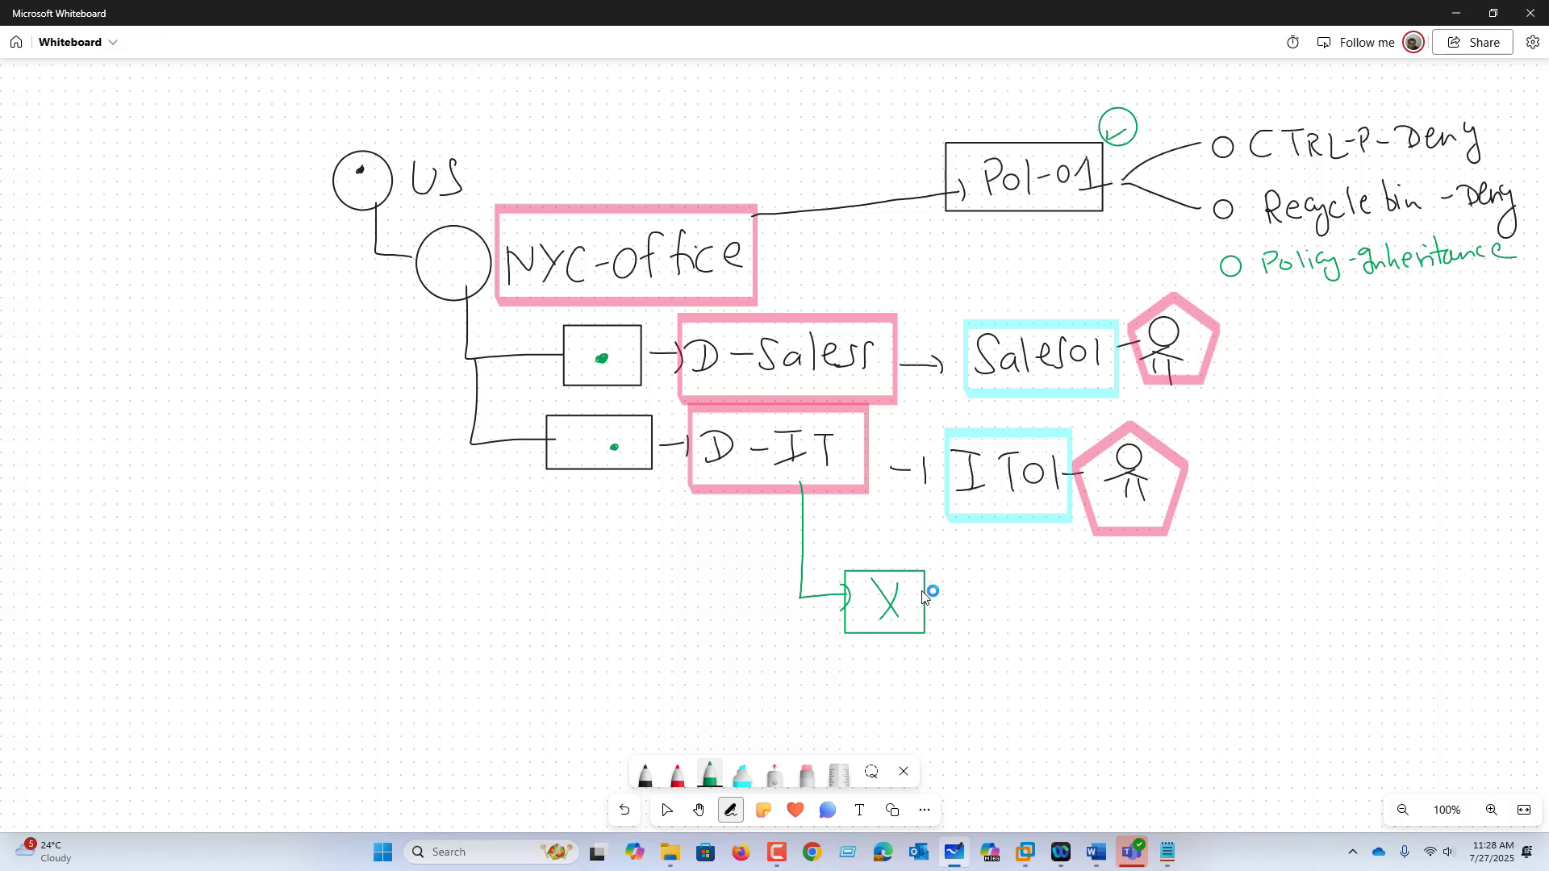
Step: Set Block Inheritance on the D-IT organizational unit, then recall GPUPDATE in PowerShell
{"action": "left_click", "coordinate": [1026, 852]}
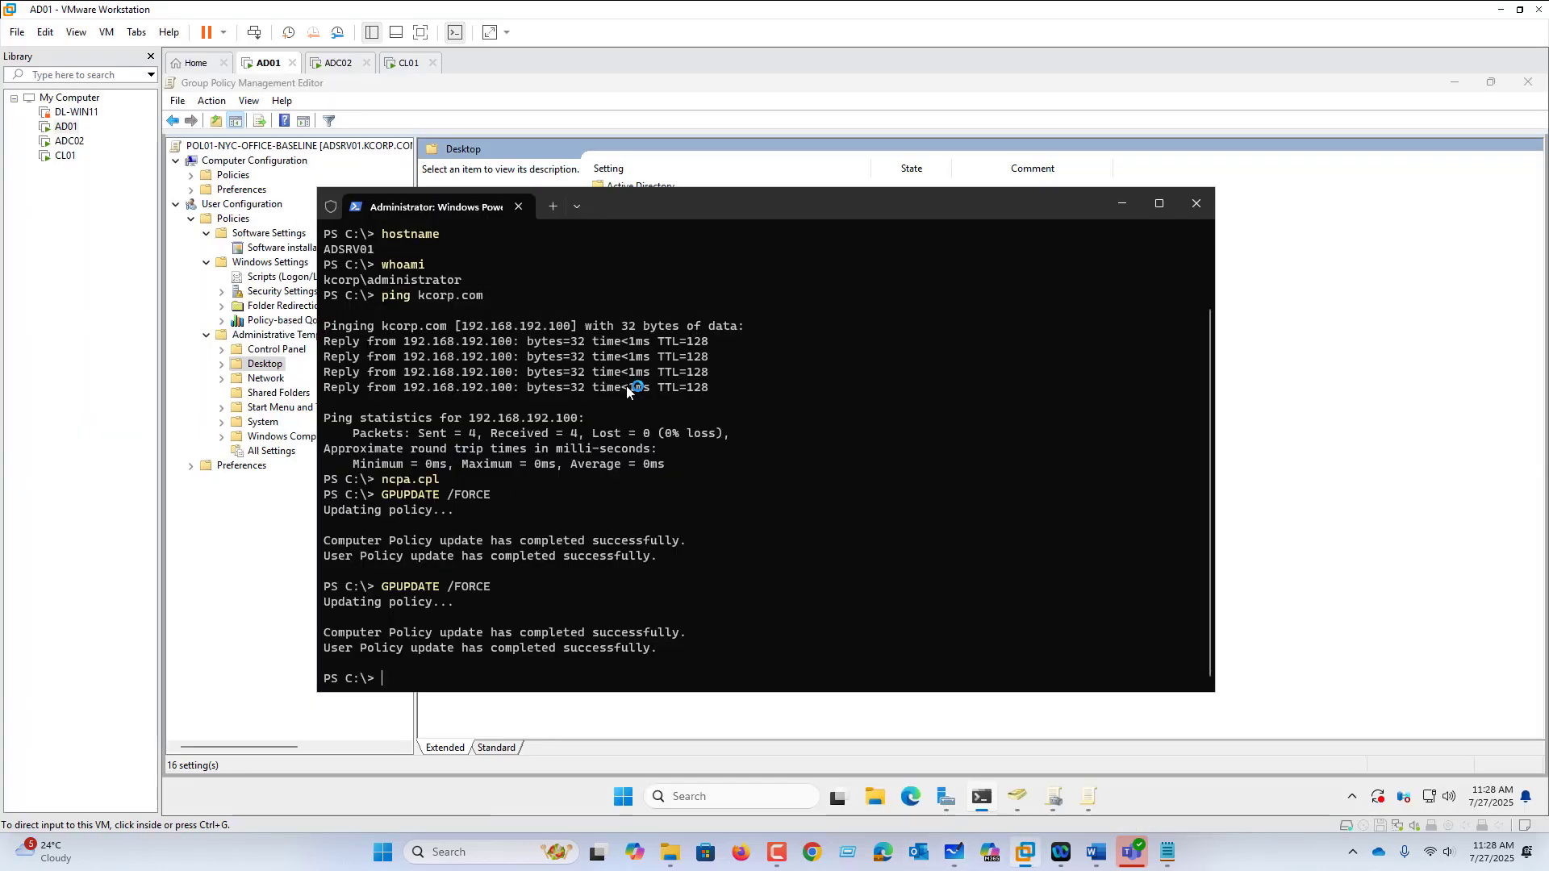
{"action": "left_click", "coordinate": [1117, 207]}
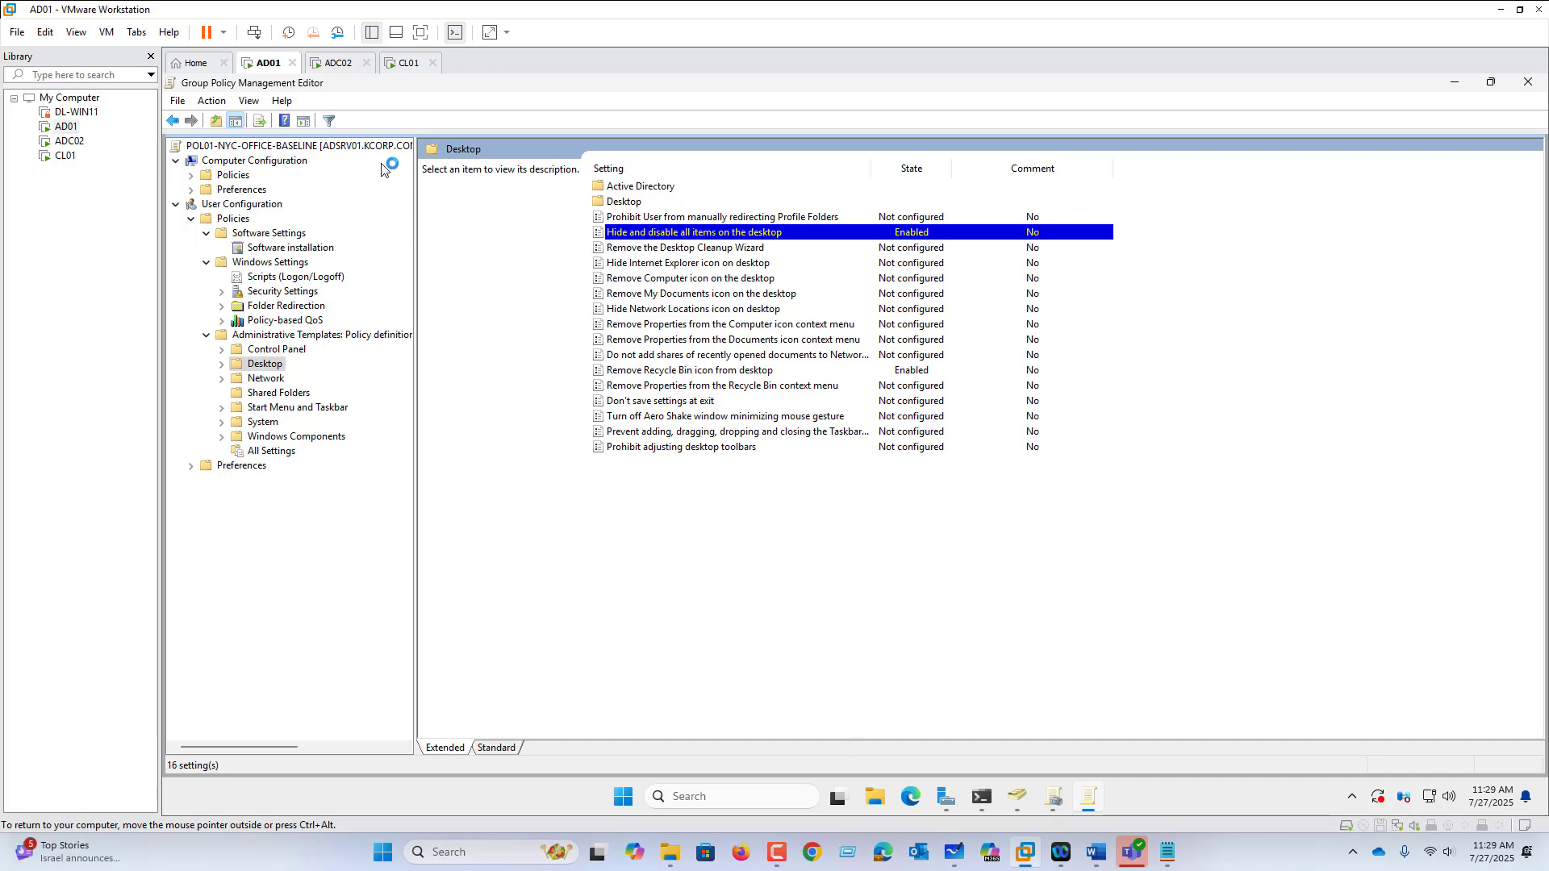
{"action": "left_click", "coordinate": [1053, 799]}
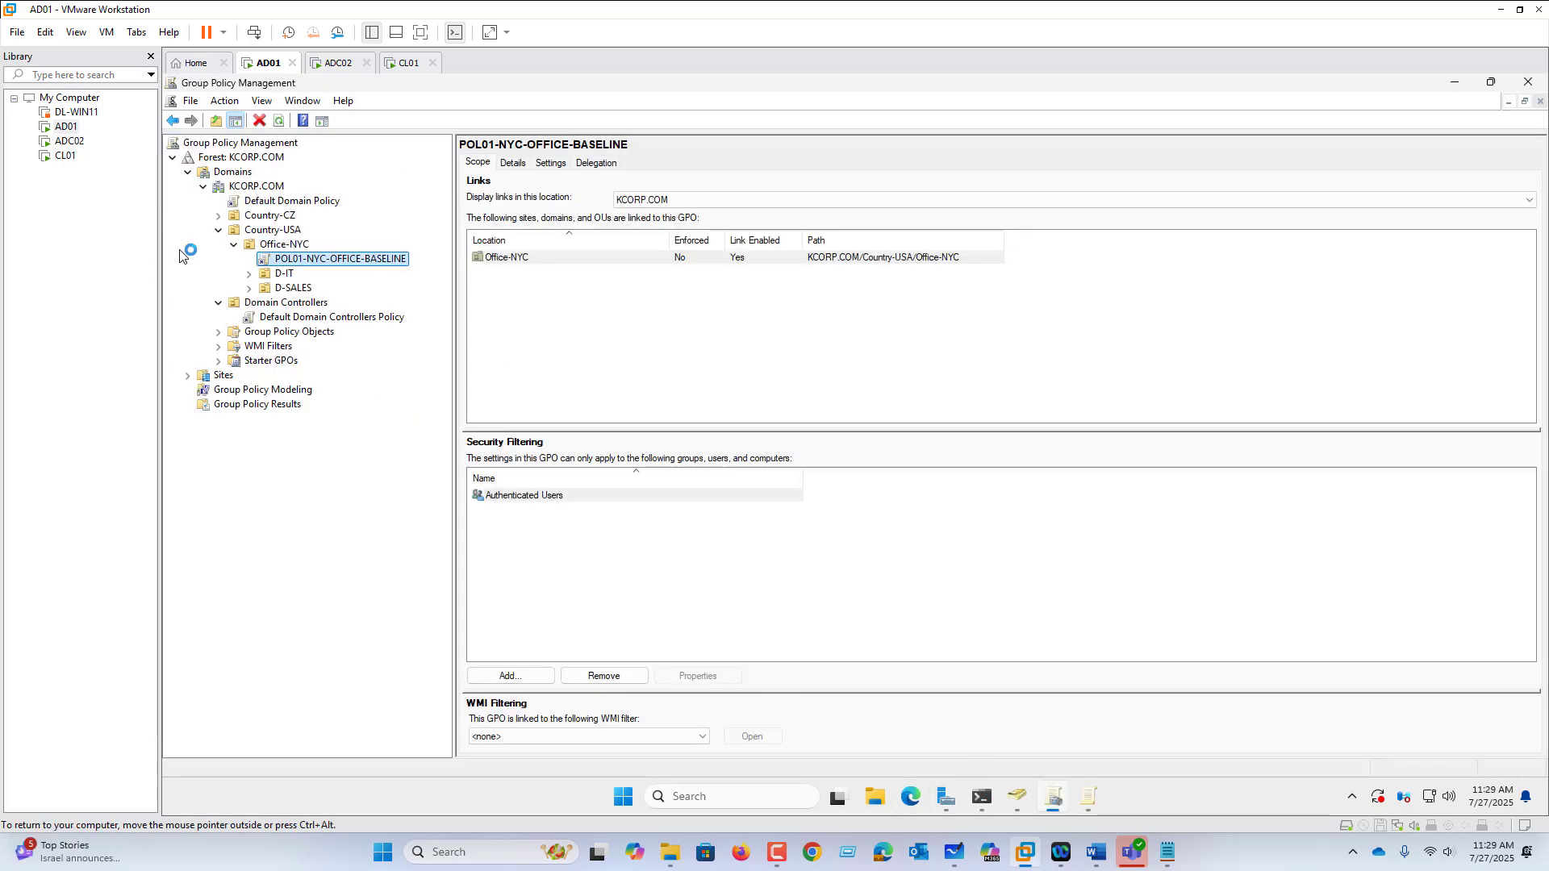
{"action": "left_click", "coordinate": [287, 274]}
{"action": "right_click", "coordinate": [286, 274]}
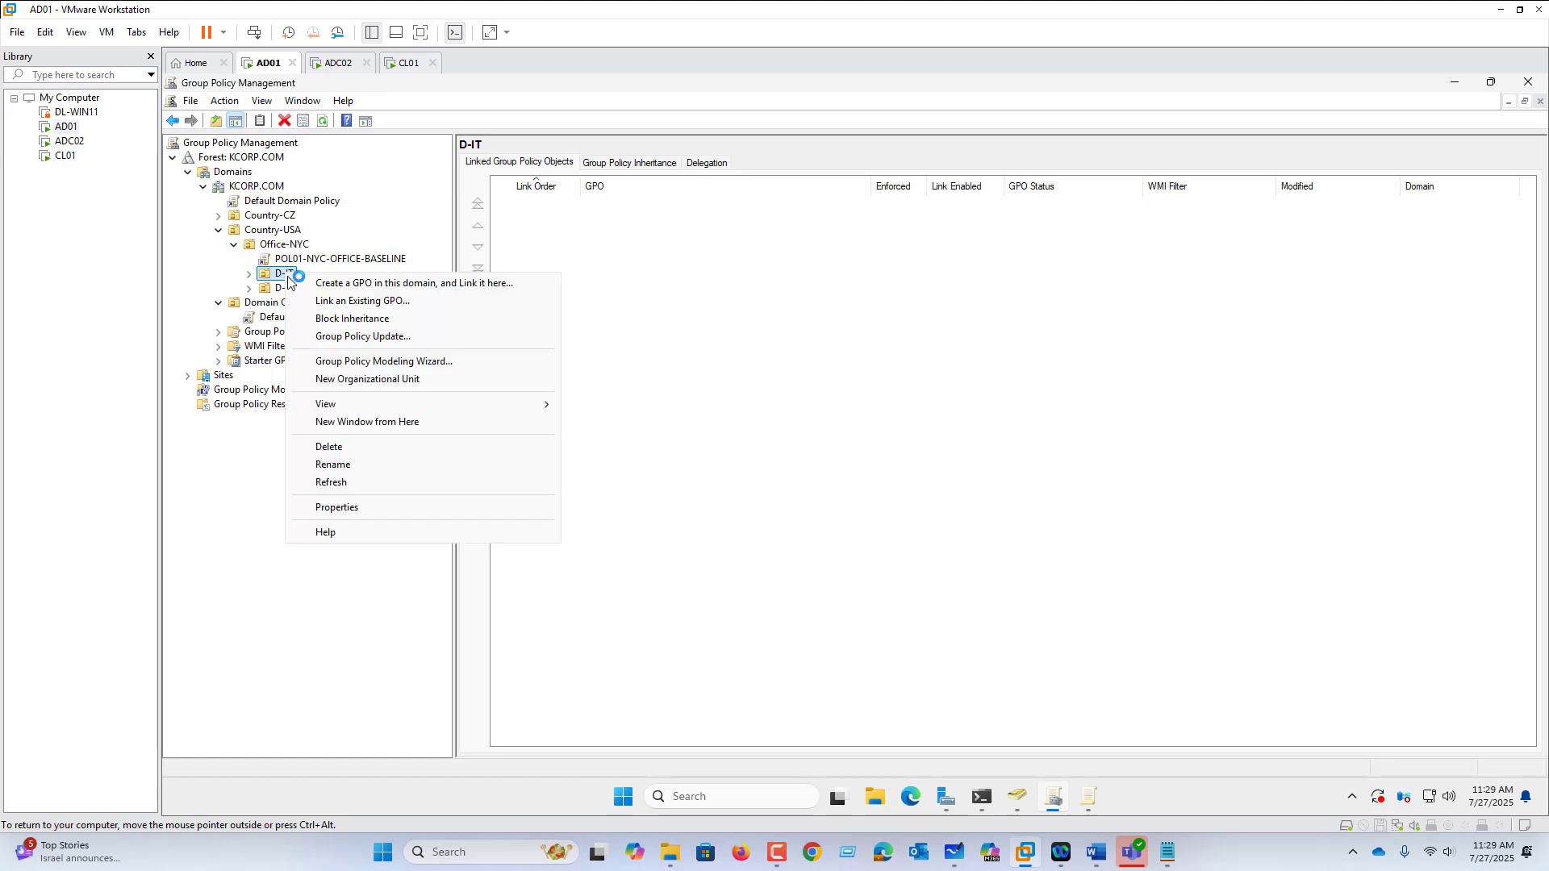
{"action": "left_click", "coordinate": [334, 319]}
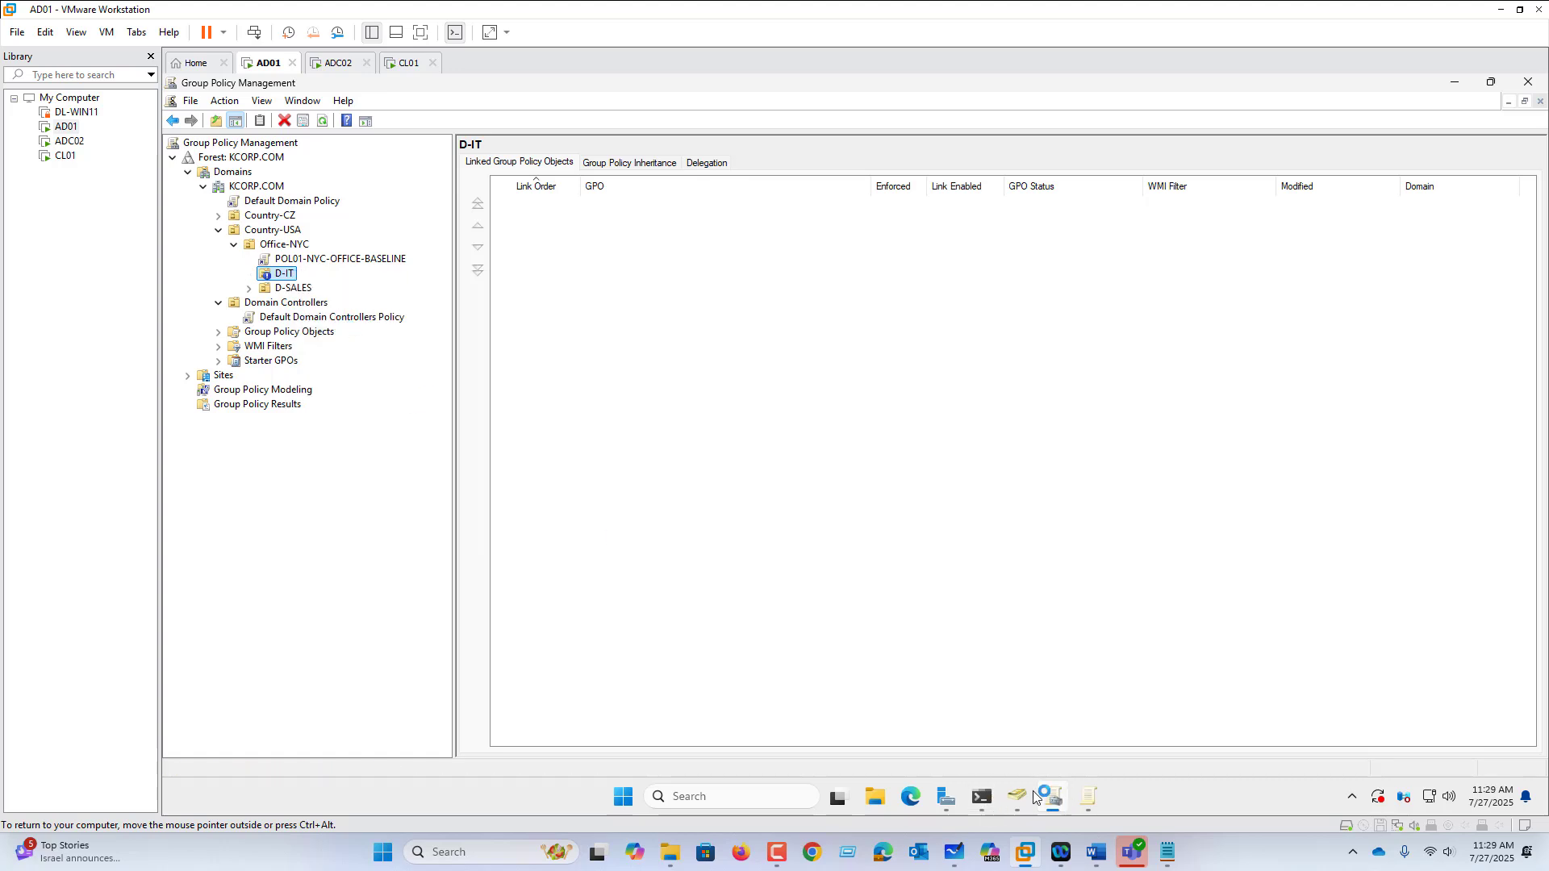
{"action": "left_click", "coordinate": [982, 798]}
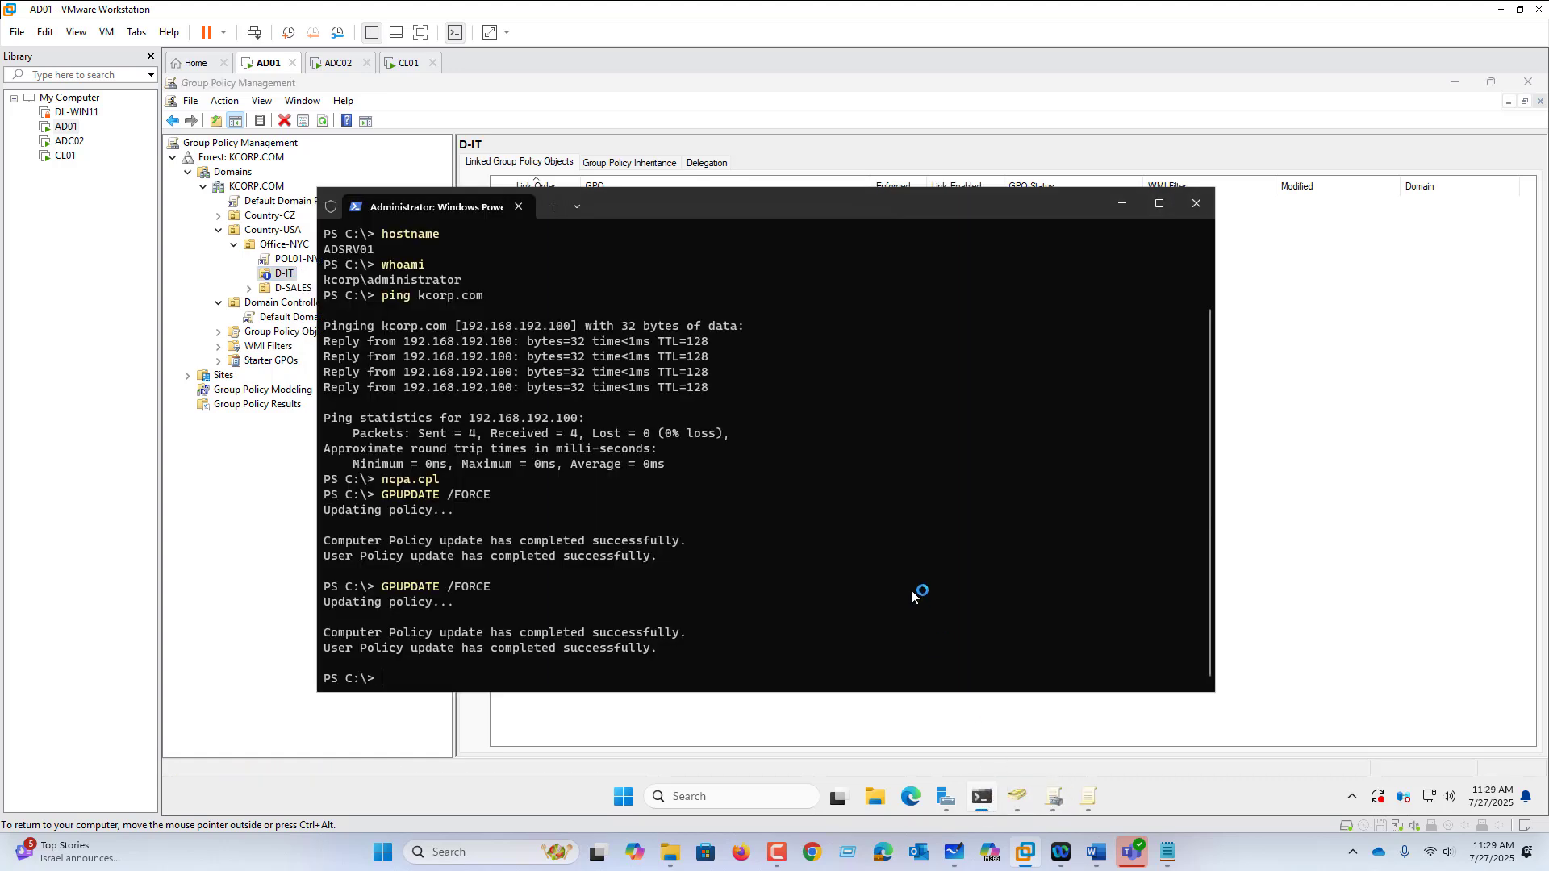
{"action": "key", "text": "Up"}
Step: Run the recalled GPUPDATE /FORCE and drag the PowerShell window to the right
{"action": "key", "text": "Return"}
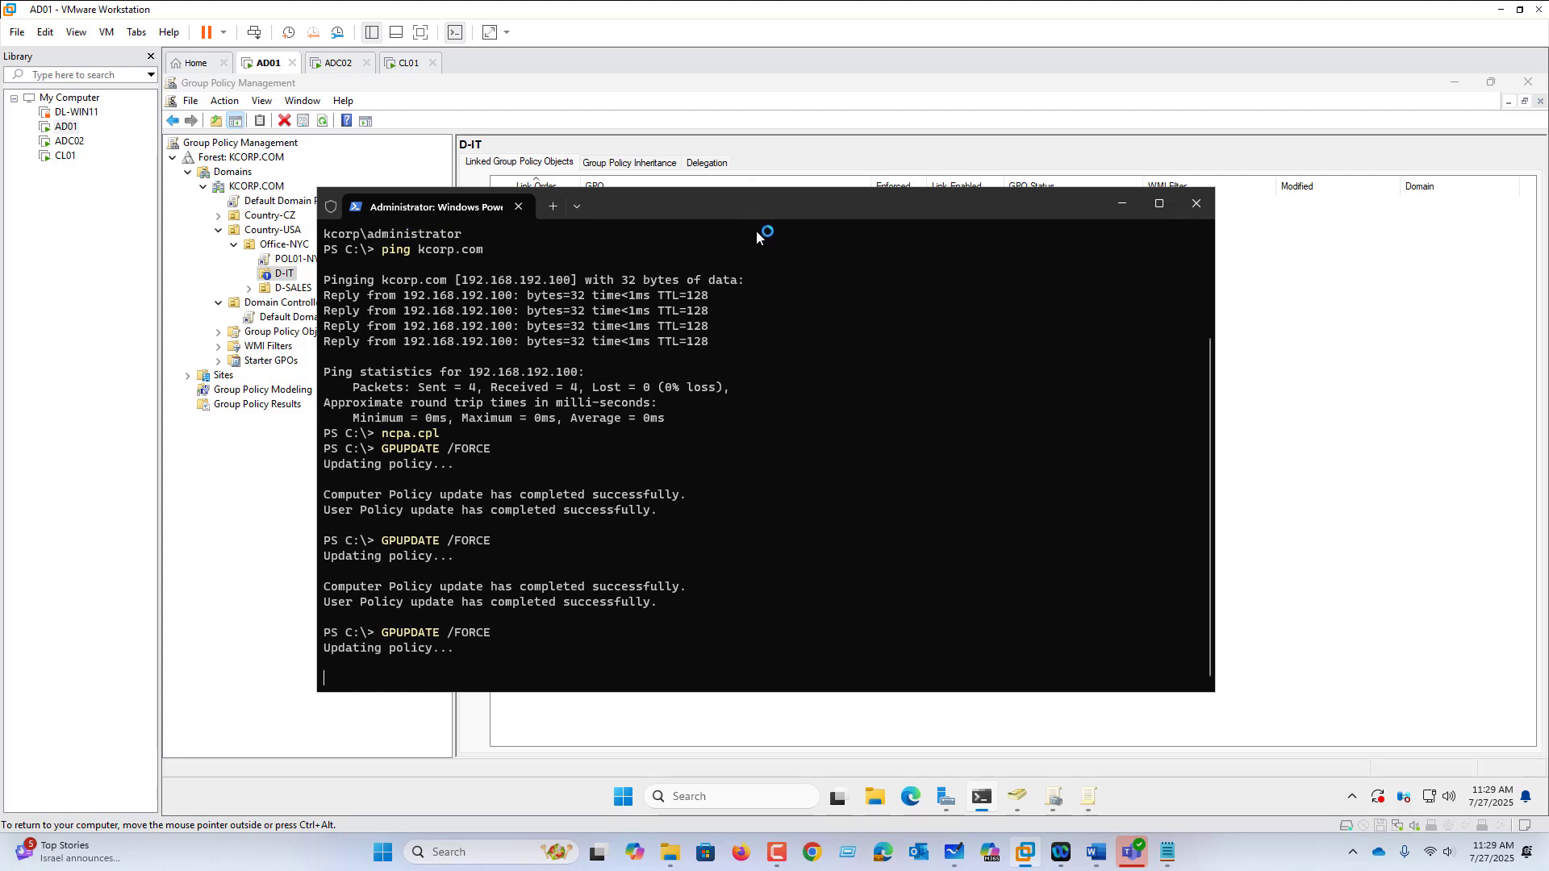
{"action": "left_click_drag", "start_coordinate": [763, 210], "coordinate": [949, 209]}
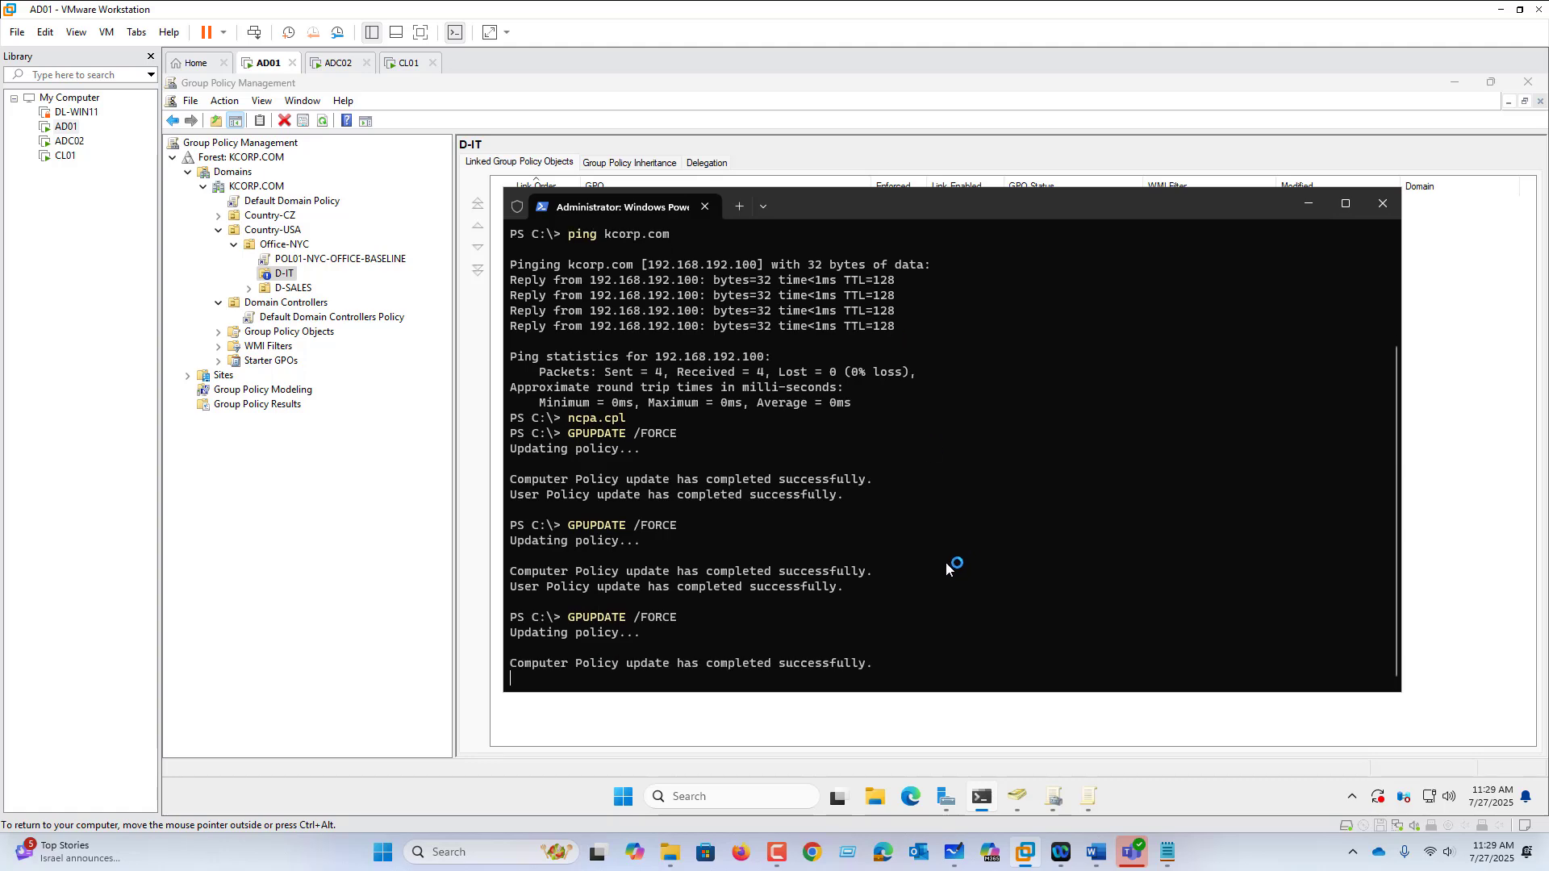
Step: Sign IT01 out of CL01 via the Win+X menu and the security options screen
{"action": "left_click", "coordinate": [410, 65]}
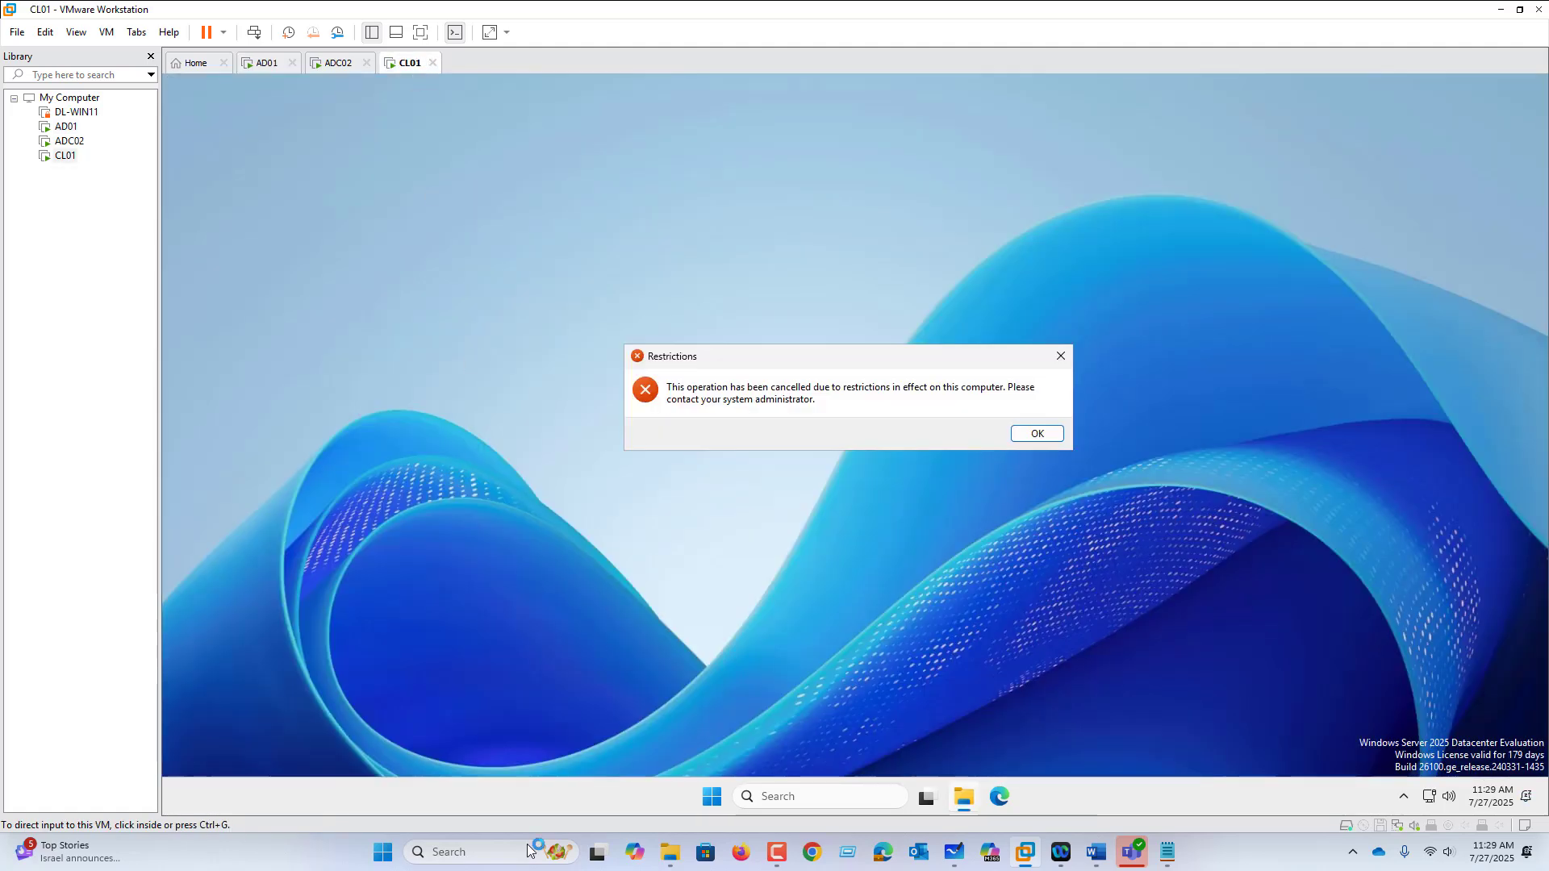
{"action": "right_click", "coordinate": [711, 797]}
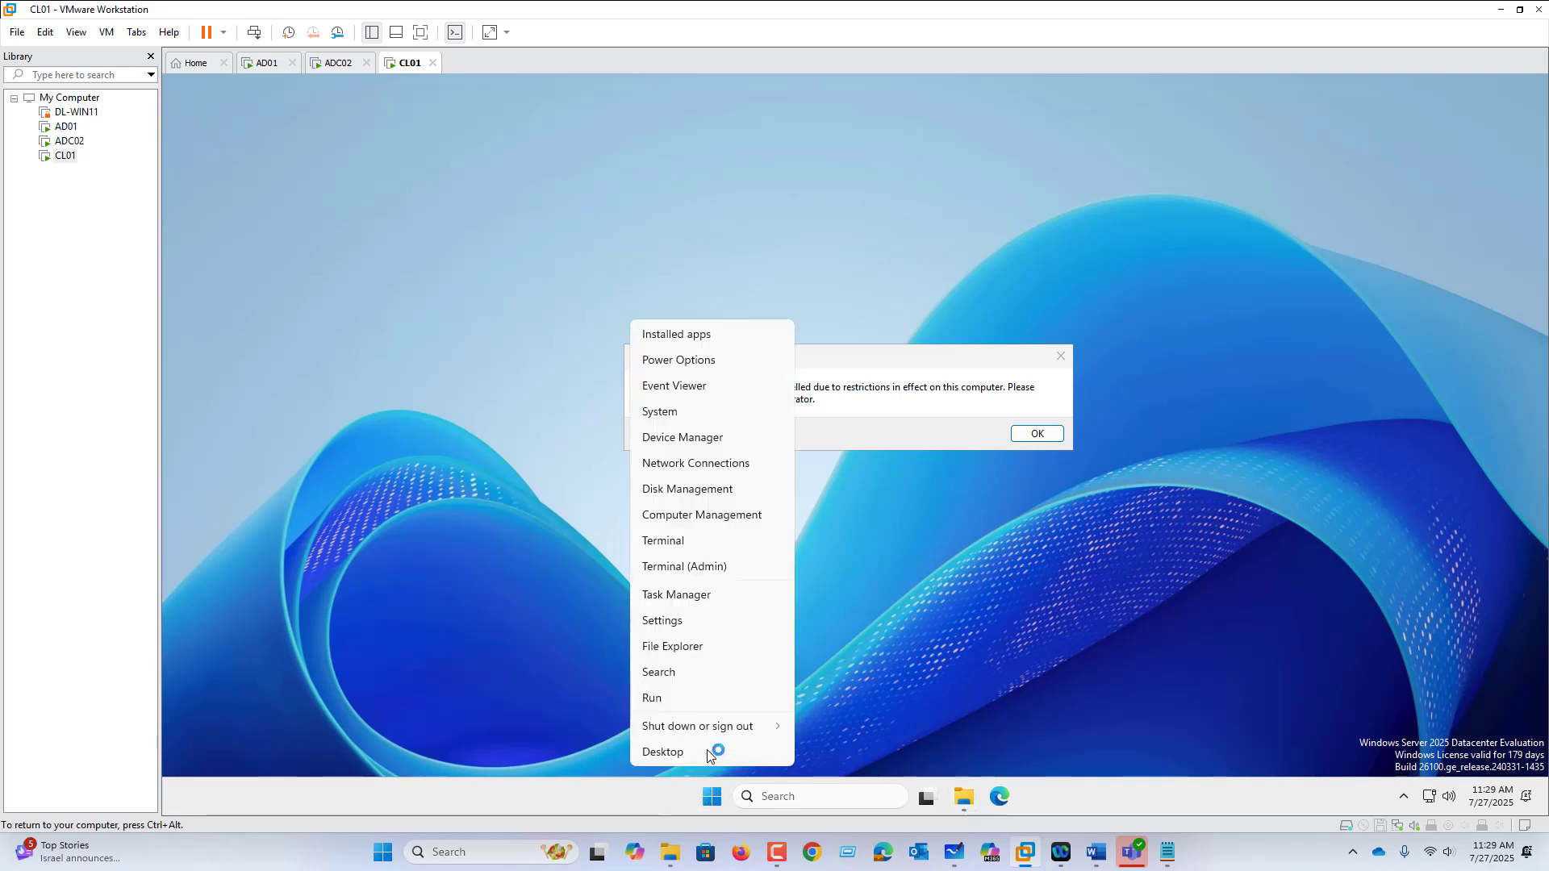
{"action": "mouse_move", "coordinate": [713, 728]}
{"action": "left_click", "coordinate": [818, 731]}
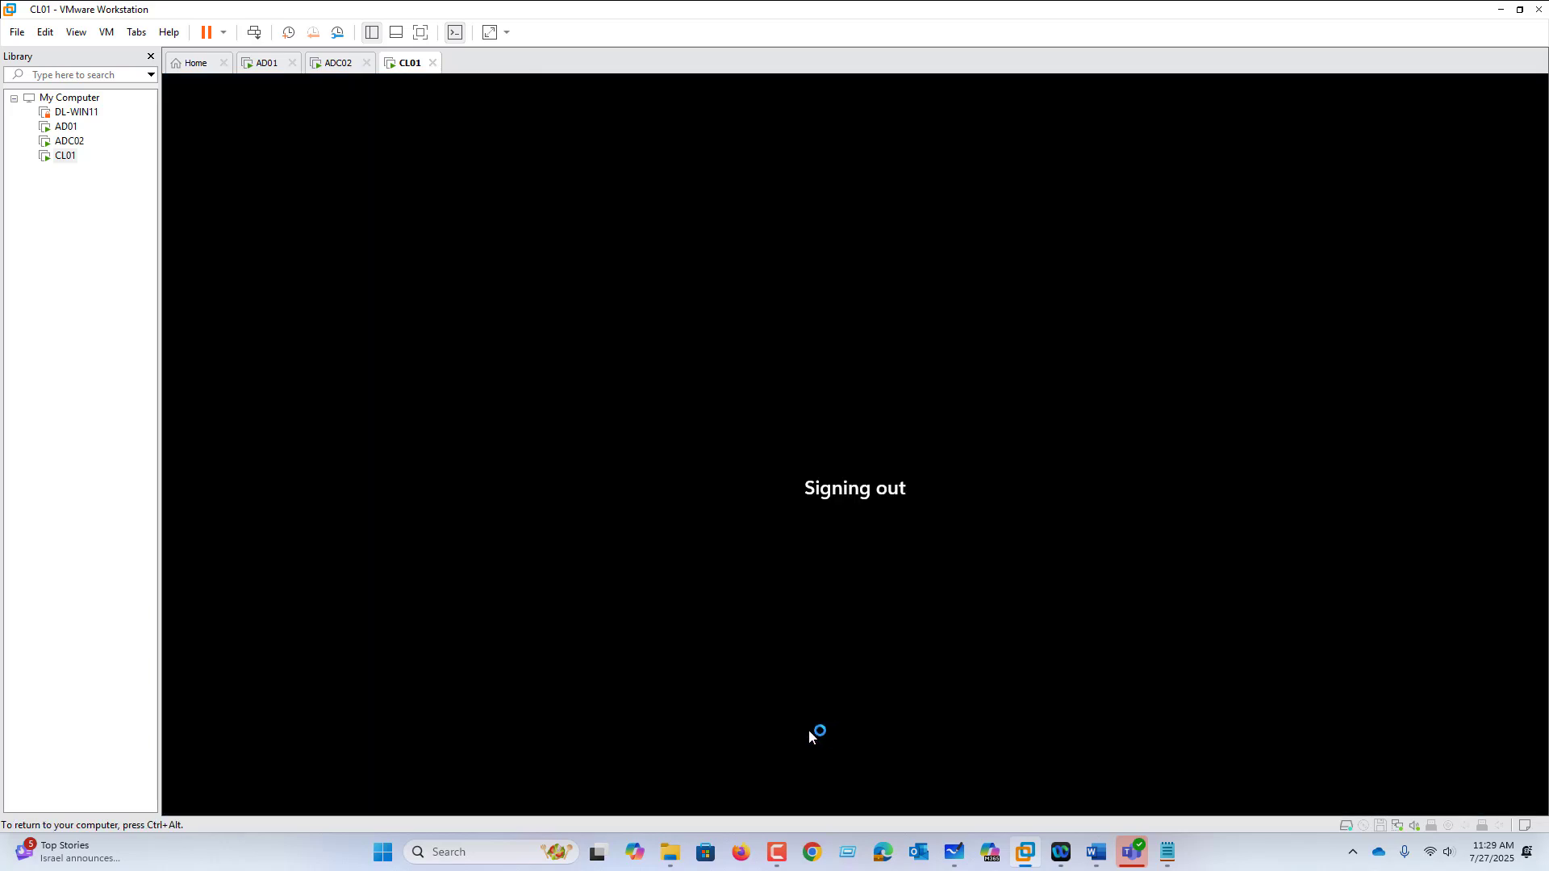
{"action": "left_click", "coordinate": [107, 33]}
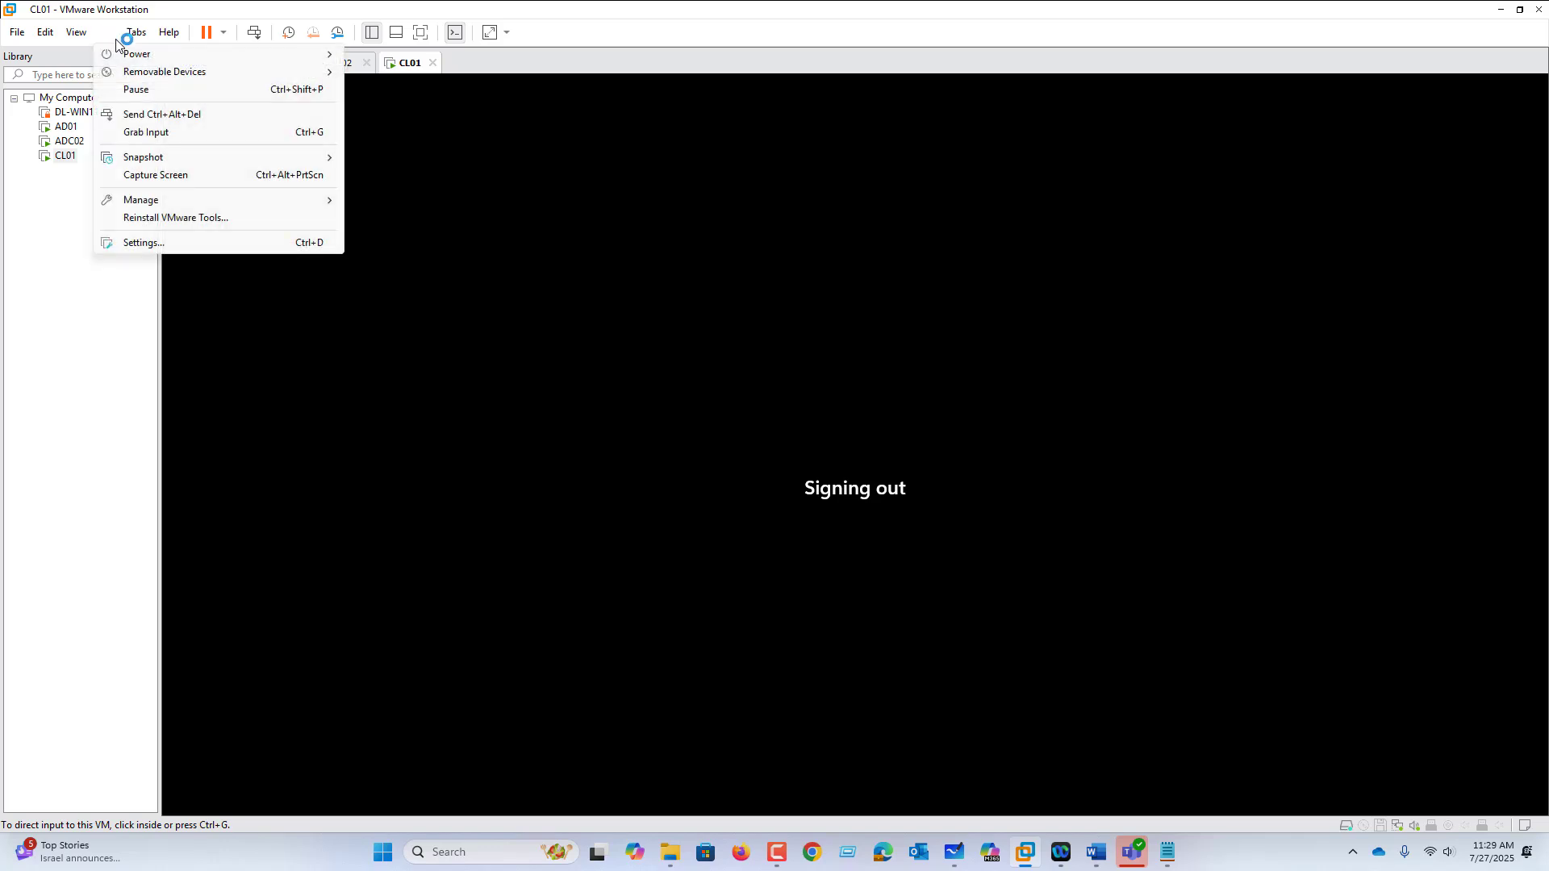
{"action": "left_click", "coordinate": [159, 114]}
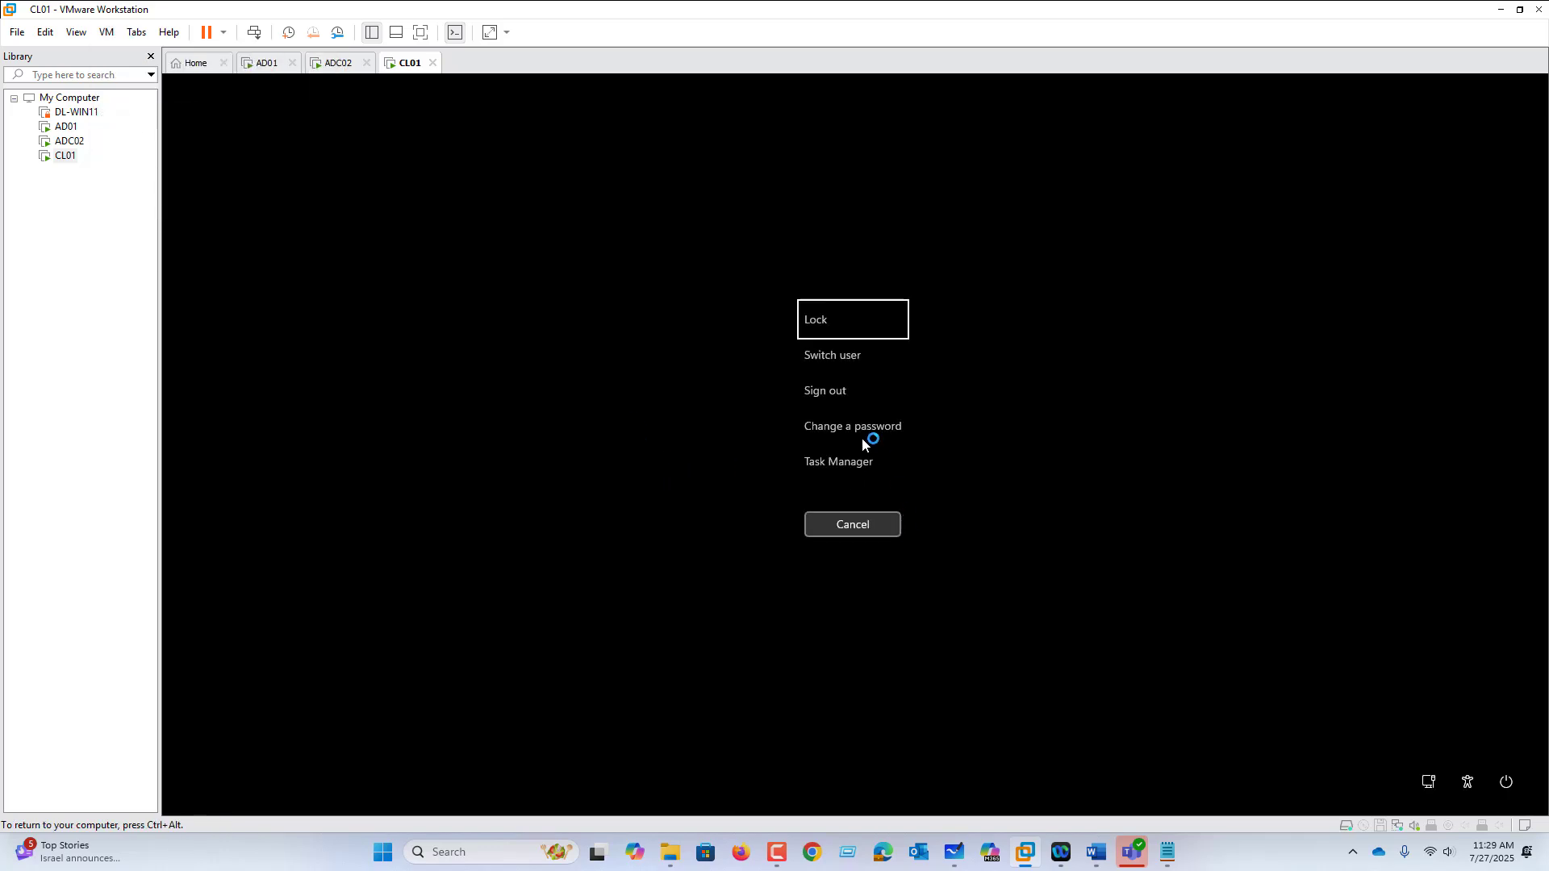
{"action": "left_click", "coordinate": [837, 392]}
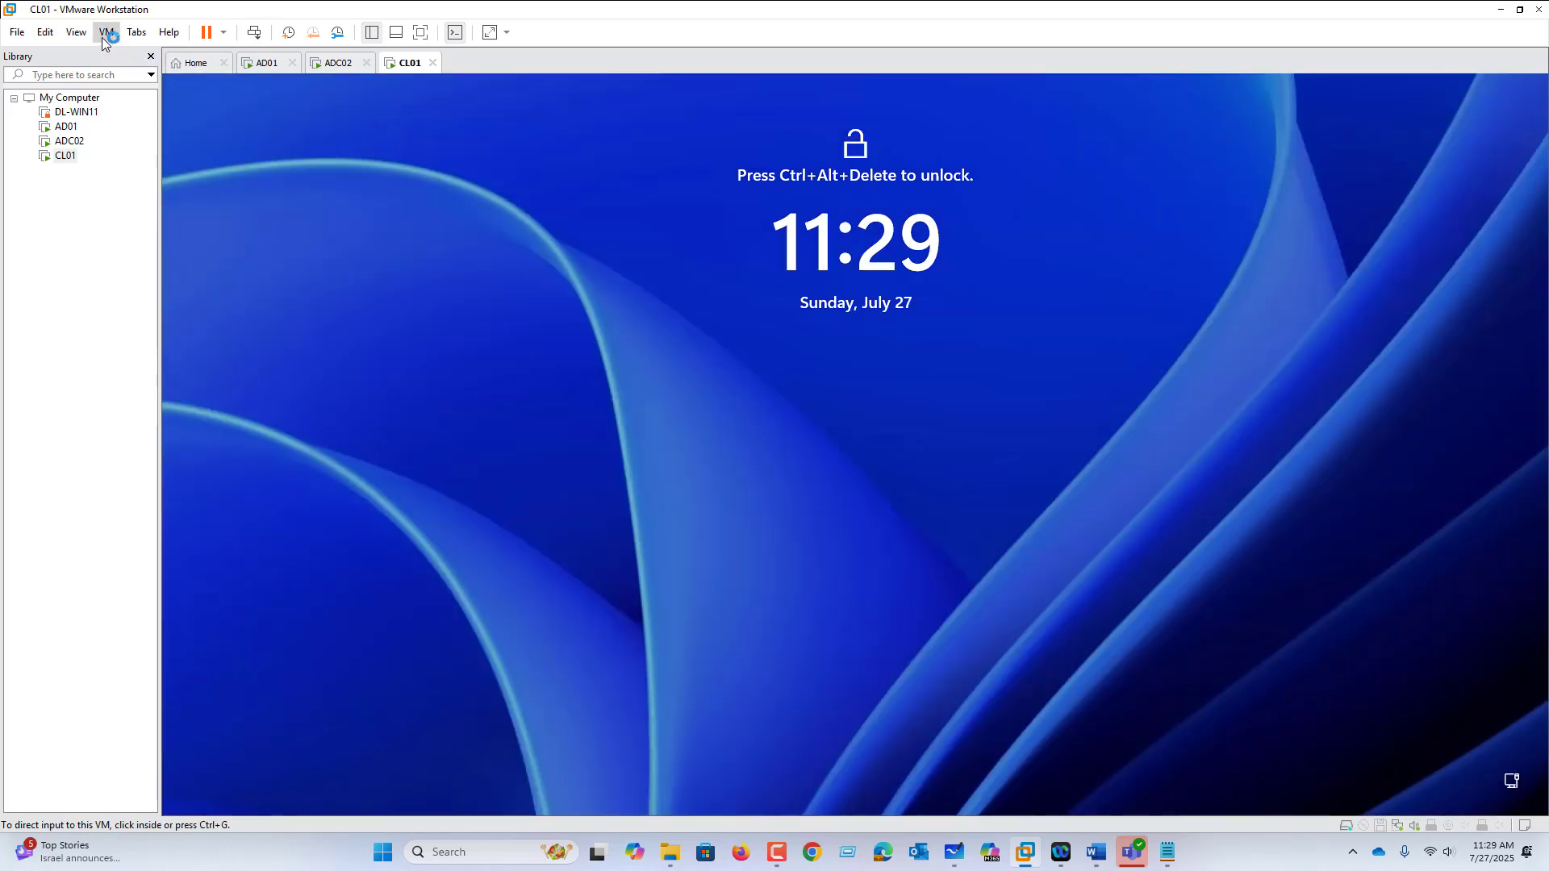
Step: Sign back in to CL01 with the IT01 password via Send Ctrl+Alt+Del
{"action": "left_click", "coordinate": [107, 32]}
{"action": "left_click", "coordinate": [135, 116]}
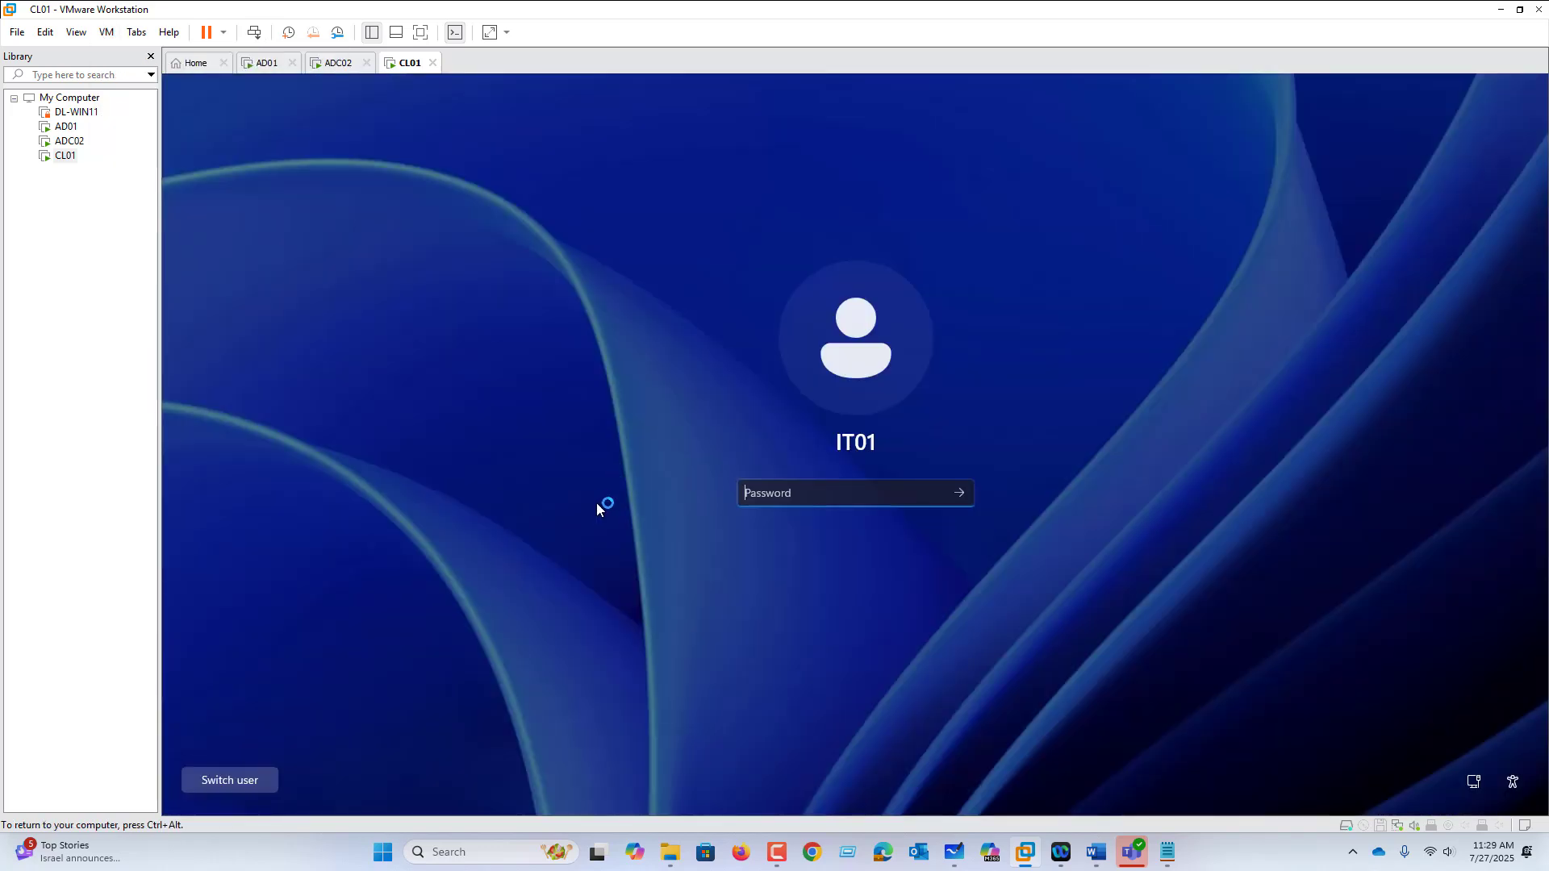
{"action": "type", "text": "••••••••"}
{"action": "key", "text": "Return"}
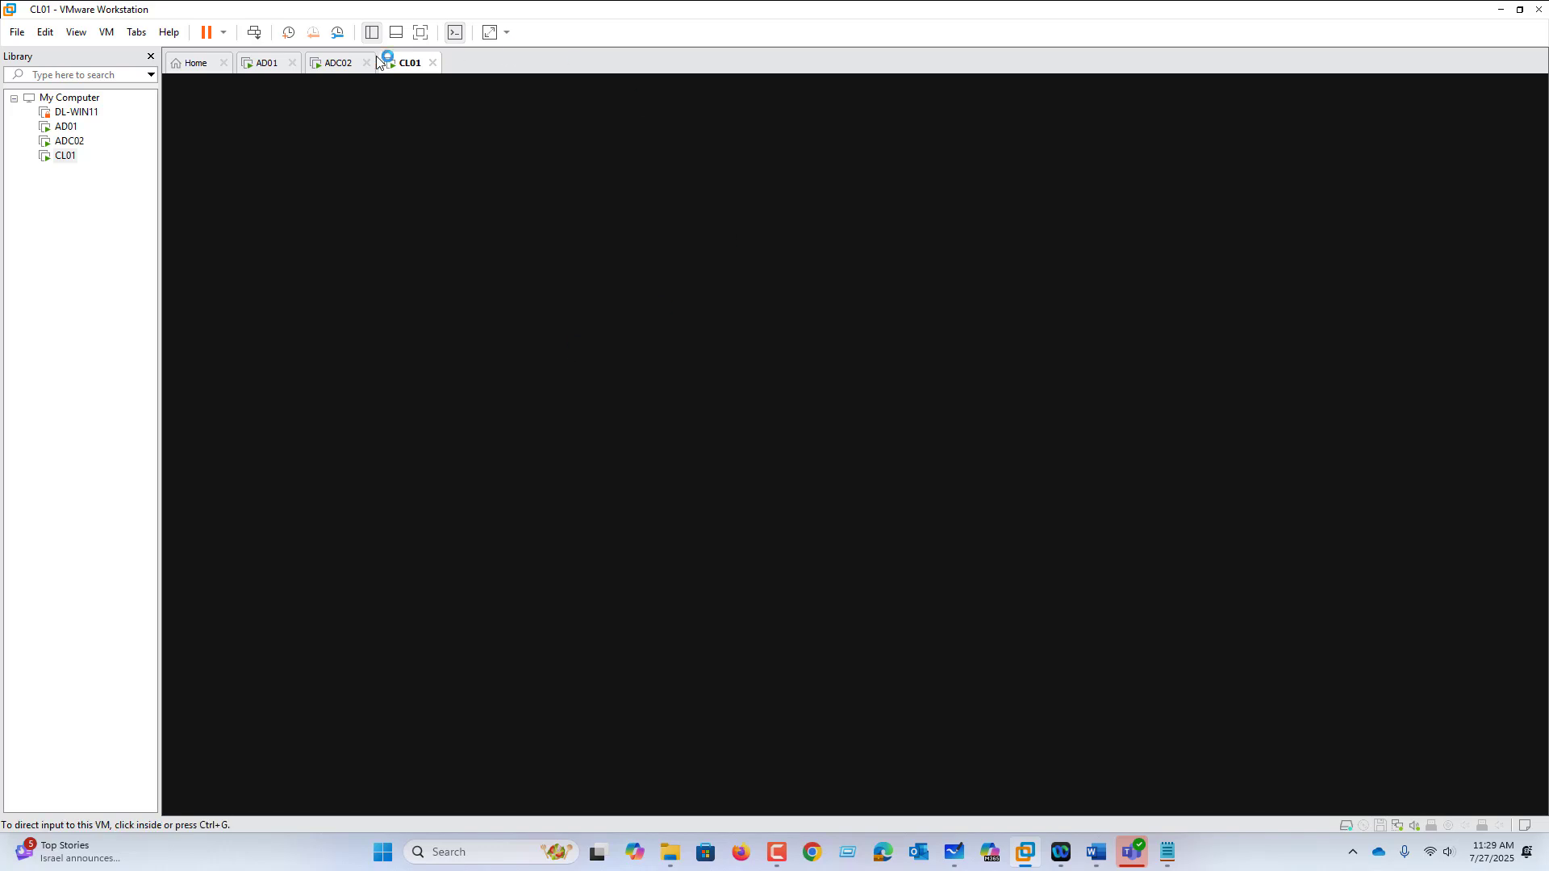
Step: Switch between the ADC02 and CL01 tabs, then open the CL01 tab's context menu
{"action": "left_click", "coordinate": [341, 65]}
{"action": "left_click", "coordinate": [399, 66]}
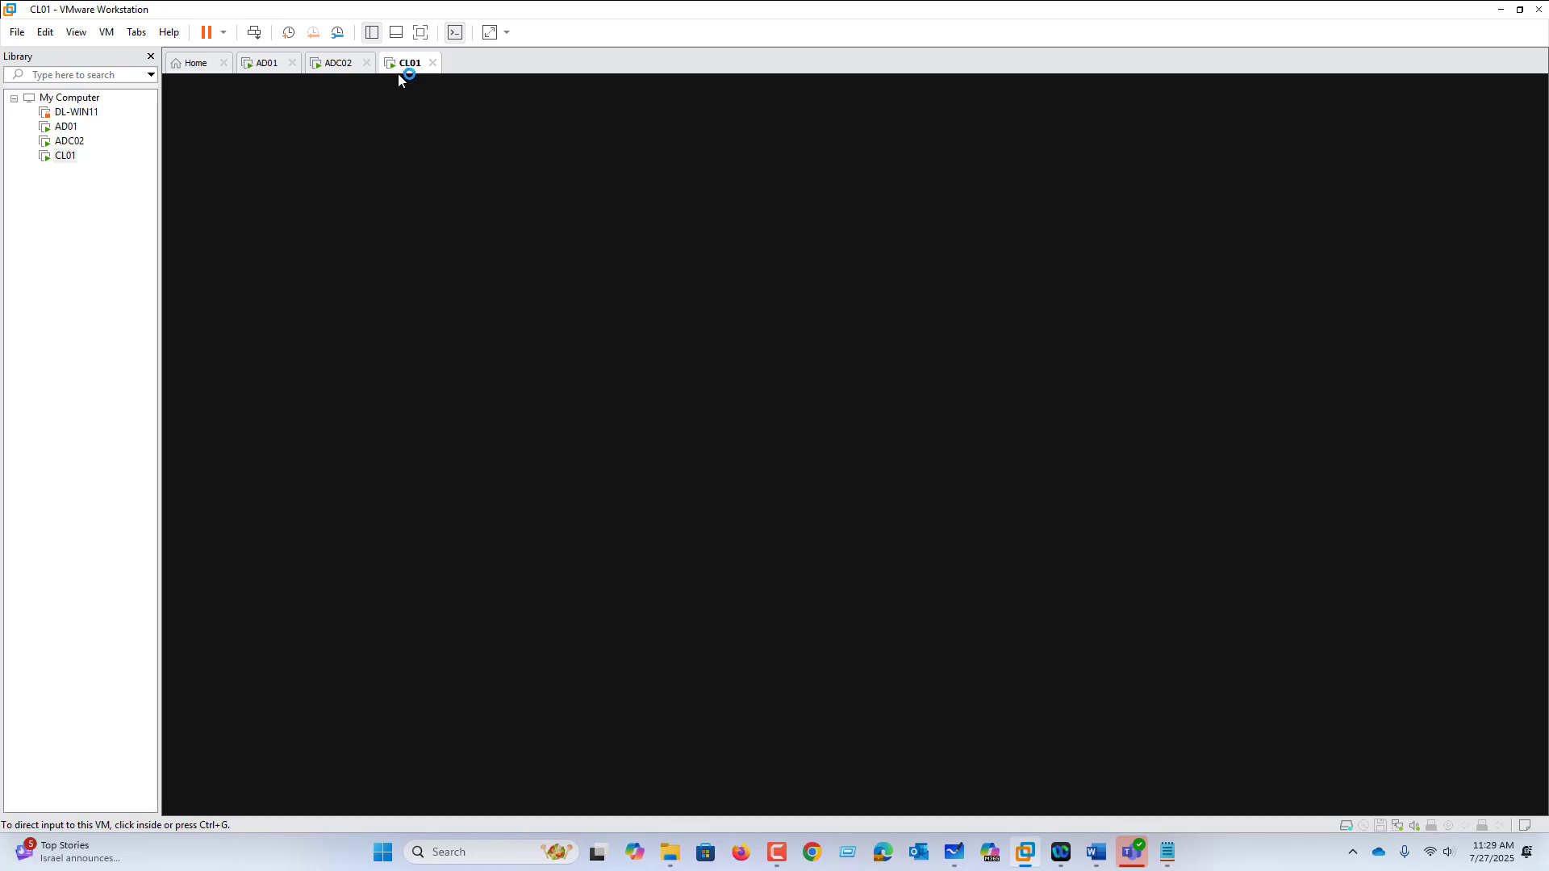
{"action": "left_click", "coordinate": [904, 420]}
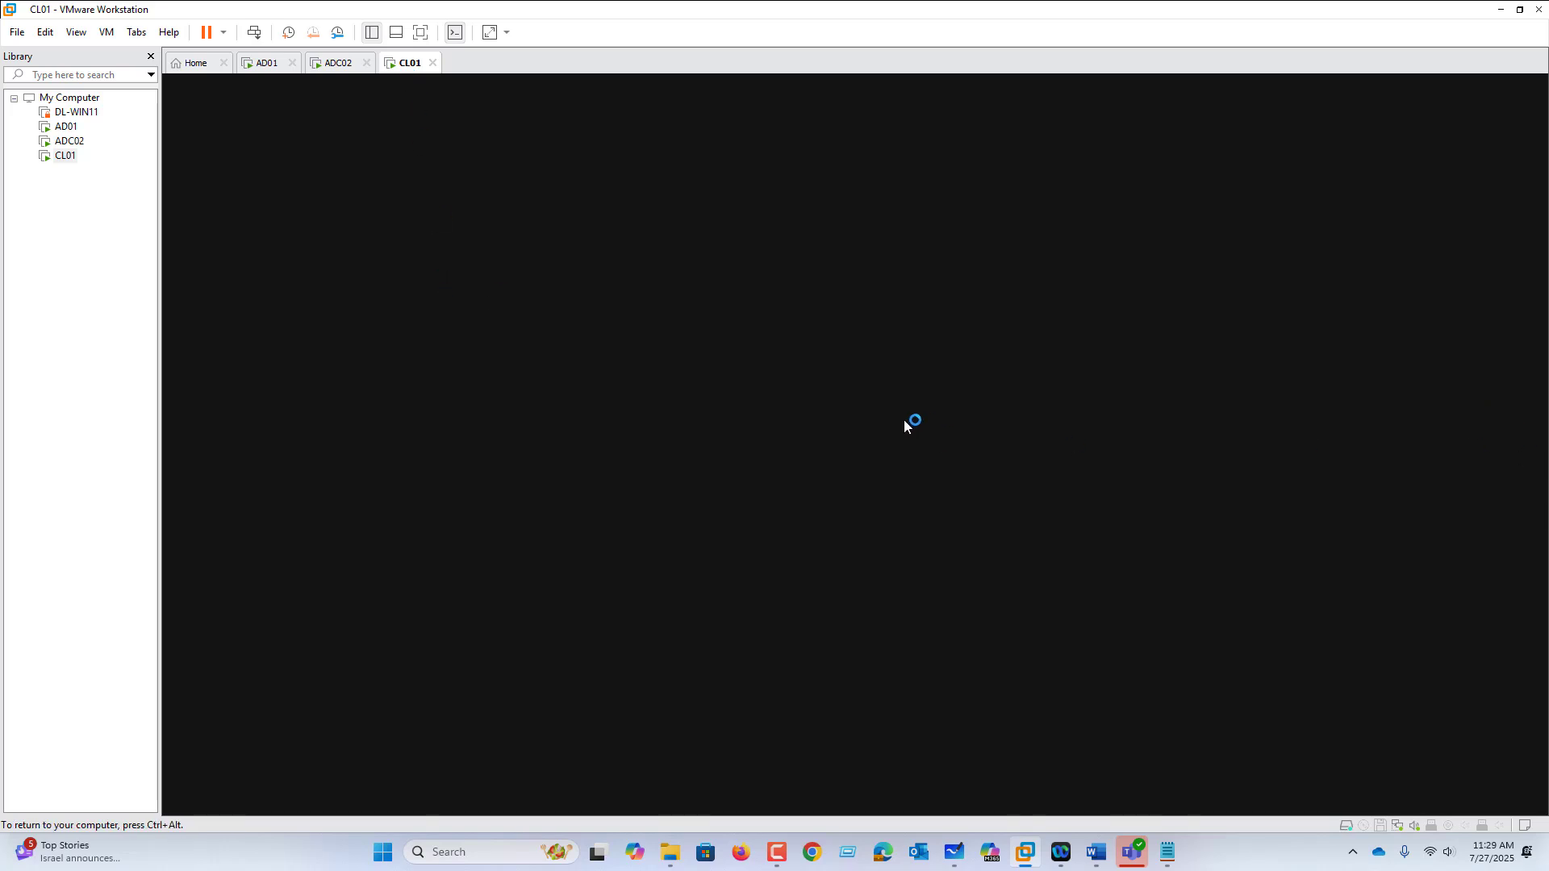
{"action": "left_click", "coordinate": [345, 63]}
{"action": "left_click", "coordinate": [401, 65]}
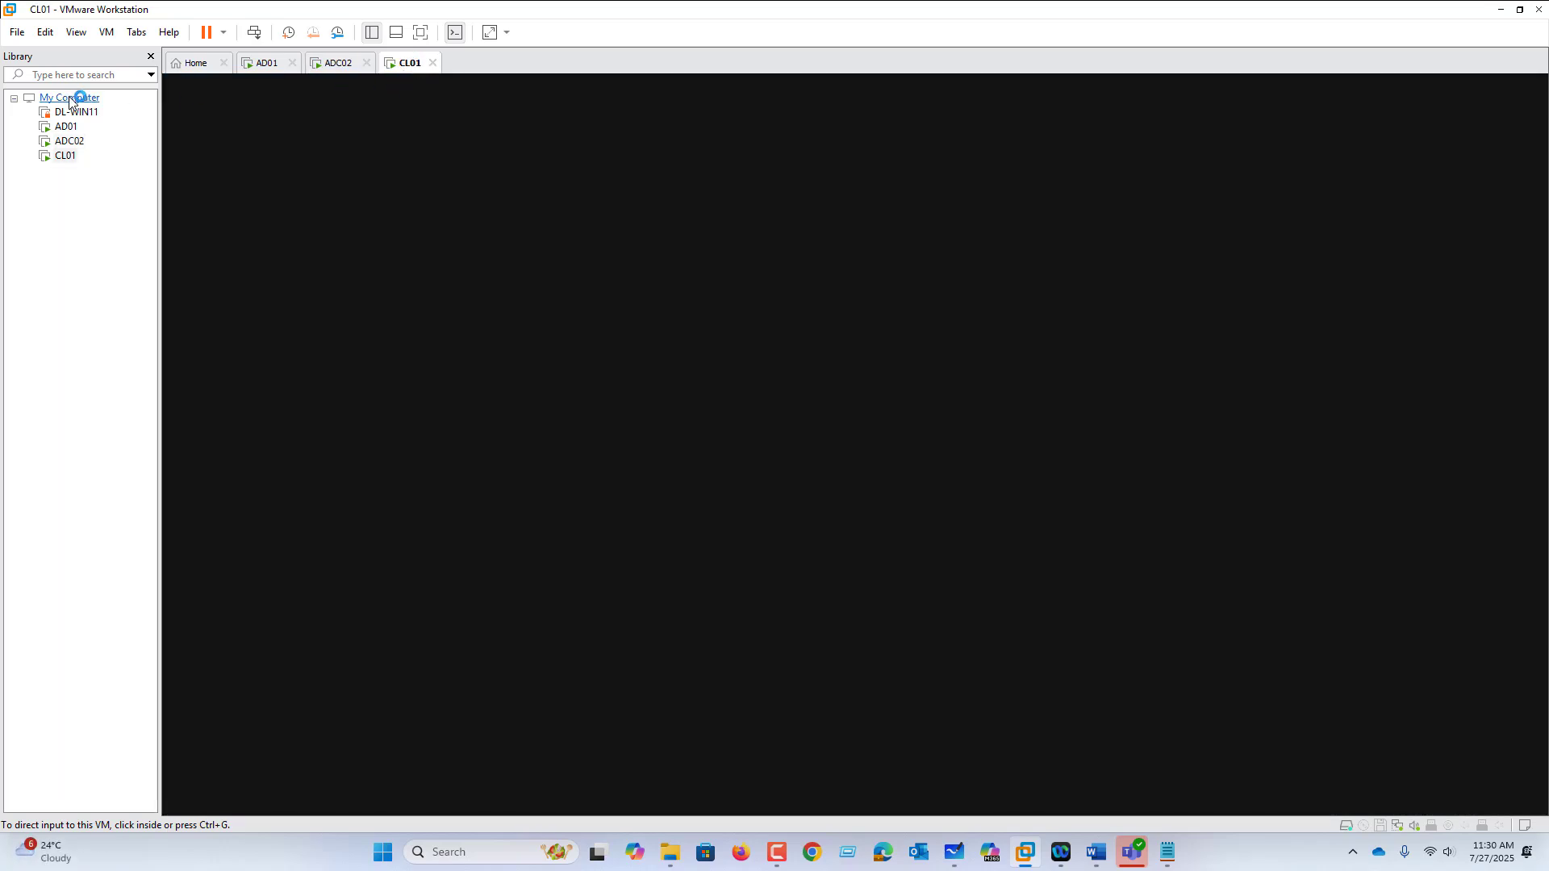
{"action": "right_click", "coordinate": [410, 66]}
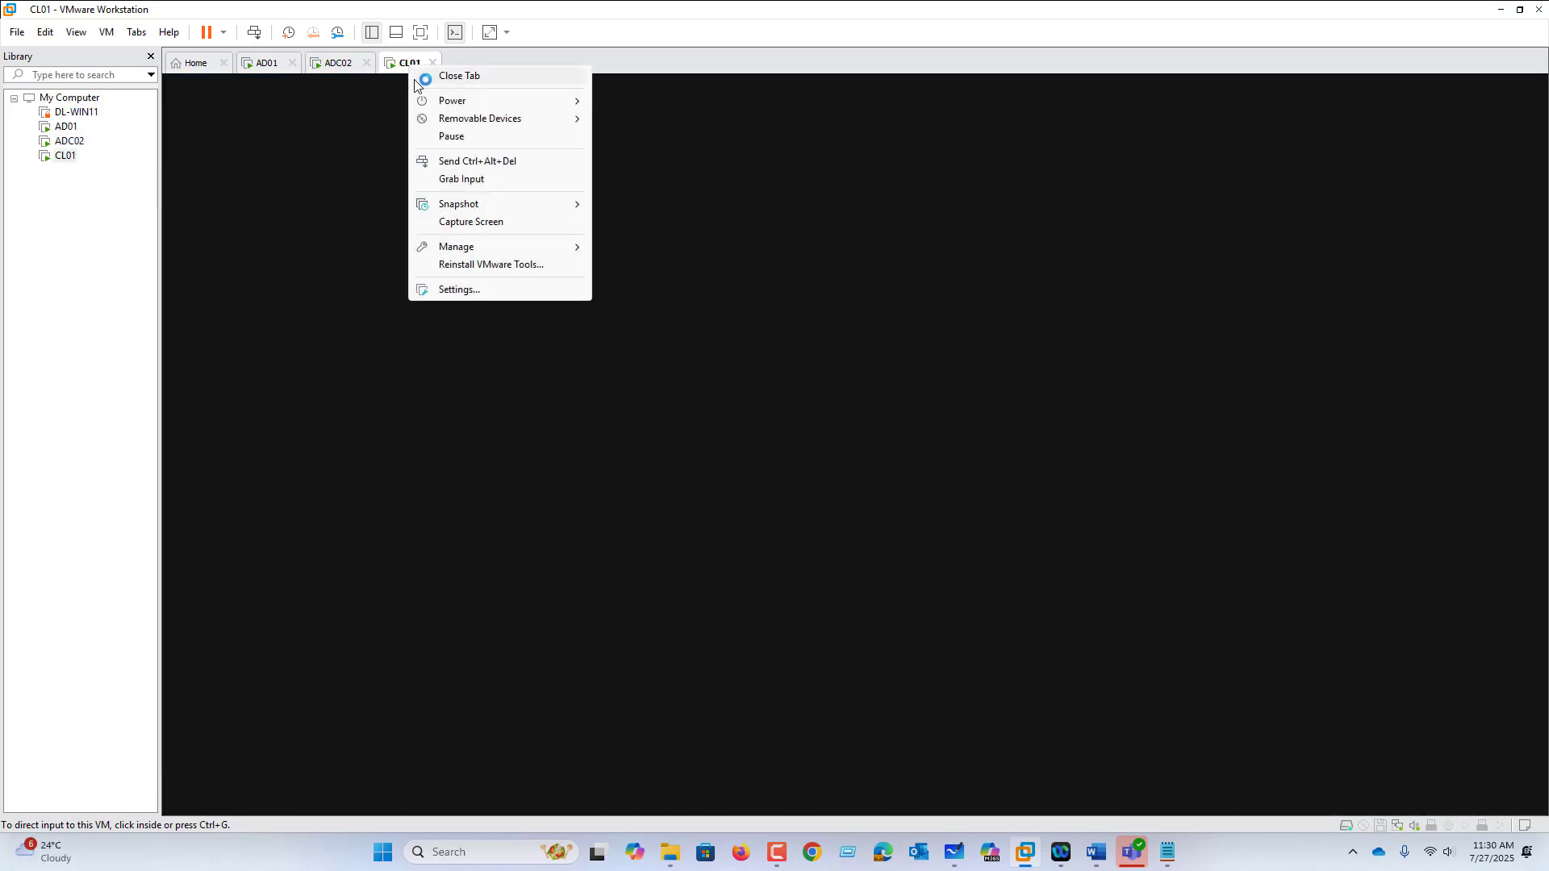
Step: Reset the CL01 virtual machine from the Power submenu and confirm
{"action": "mouse_move", "coordinate": [462, 105]}
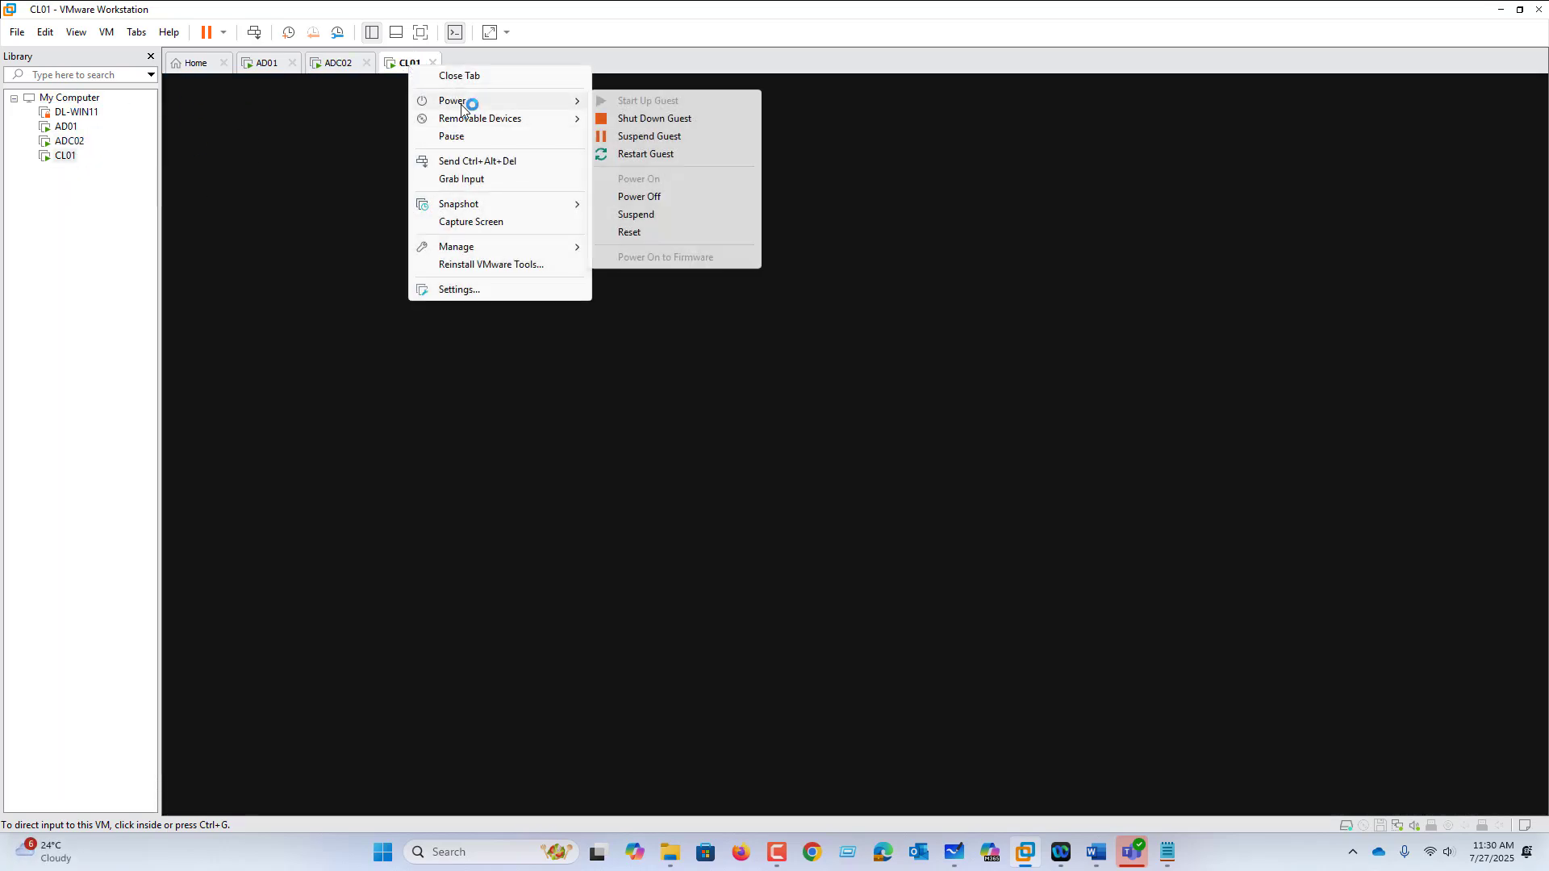
{"action": "left_click", "coordinate": [666, 232]}
{"action": "left_click", "coordinate": [816, 452]}
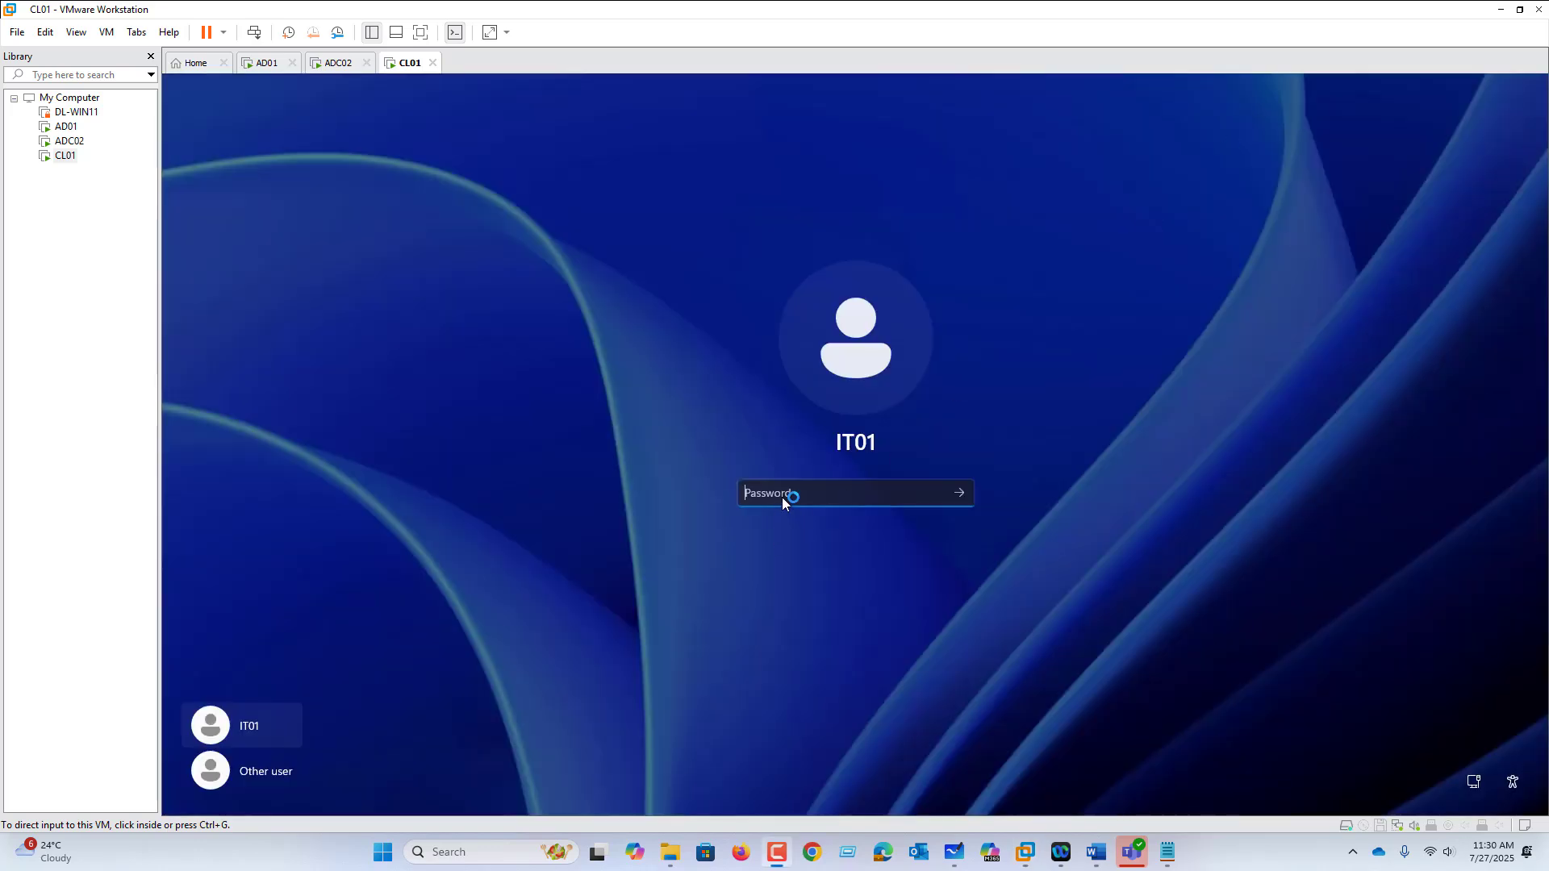
Step: Sign in to CL01 with the IT user's password
{"action": "left_click", "coordinate": [782, 497]}
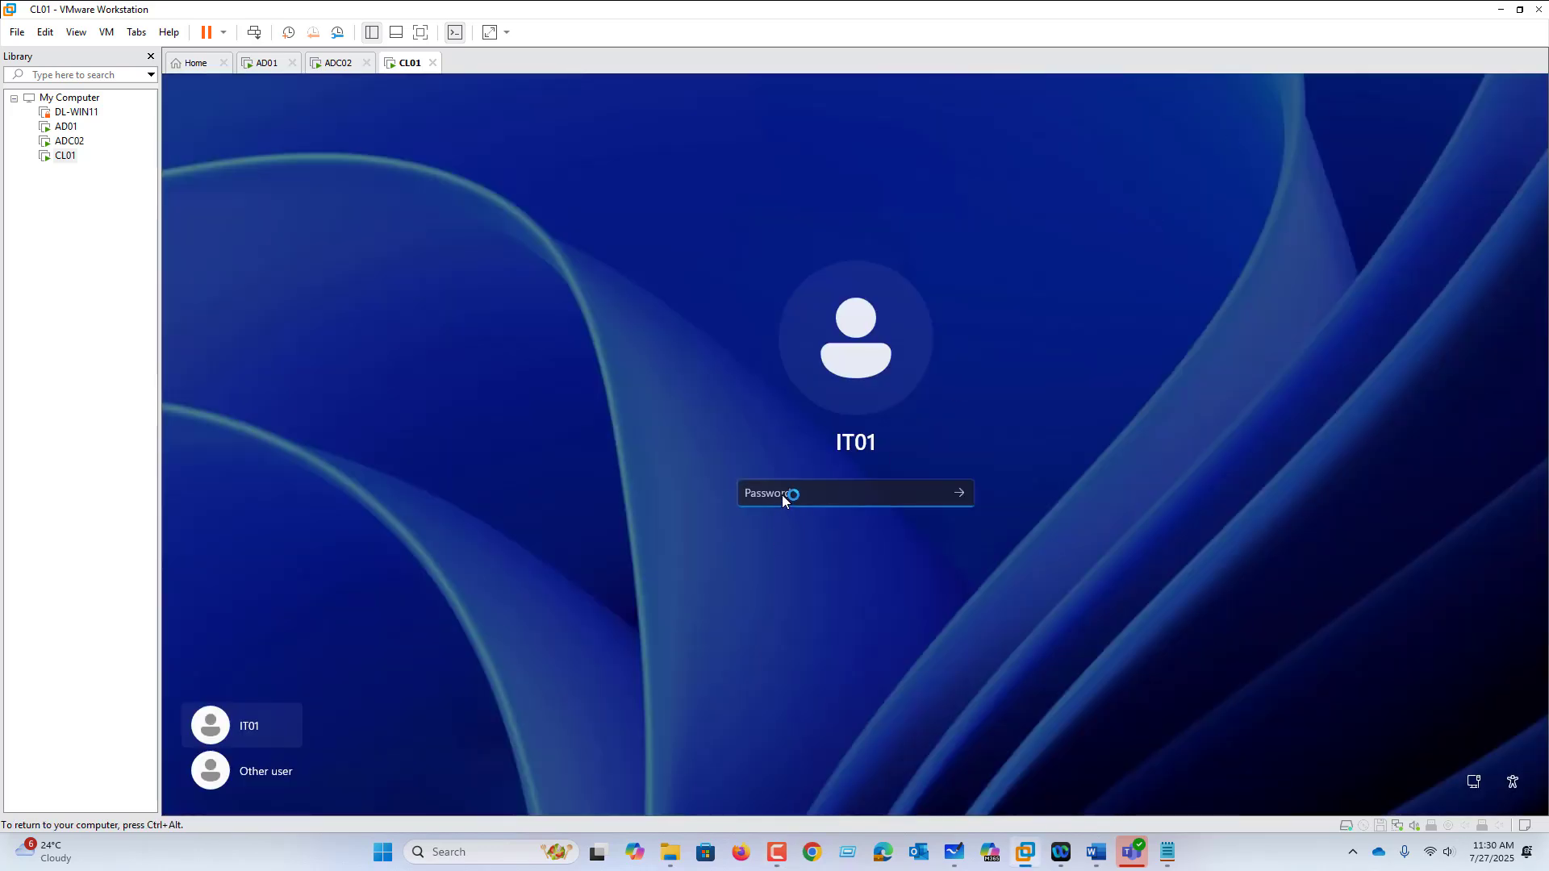
{"action": "type", "text": "••••••"}
{"action": "key", "text": "Return"}
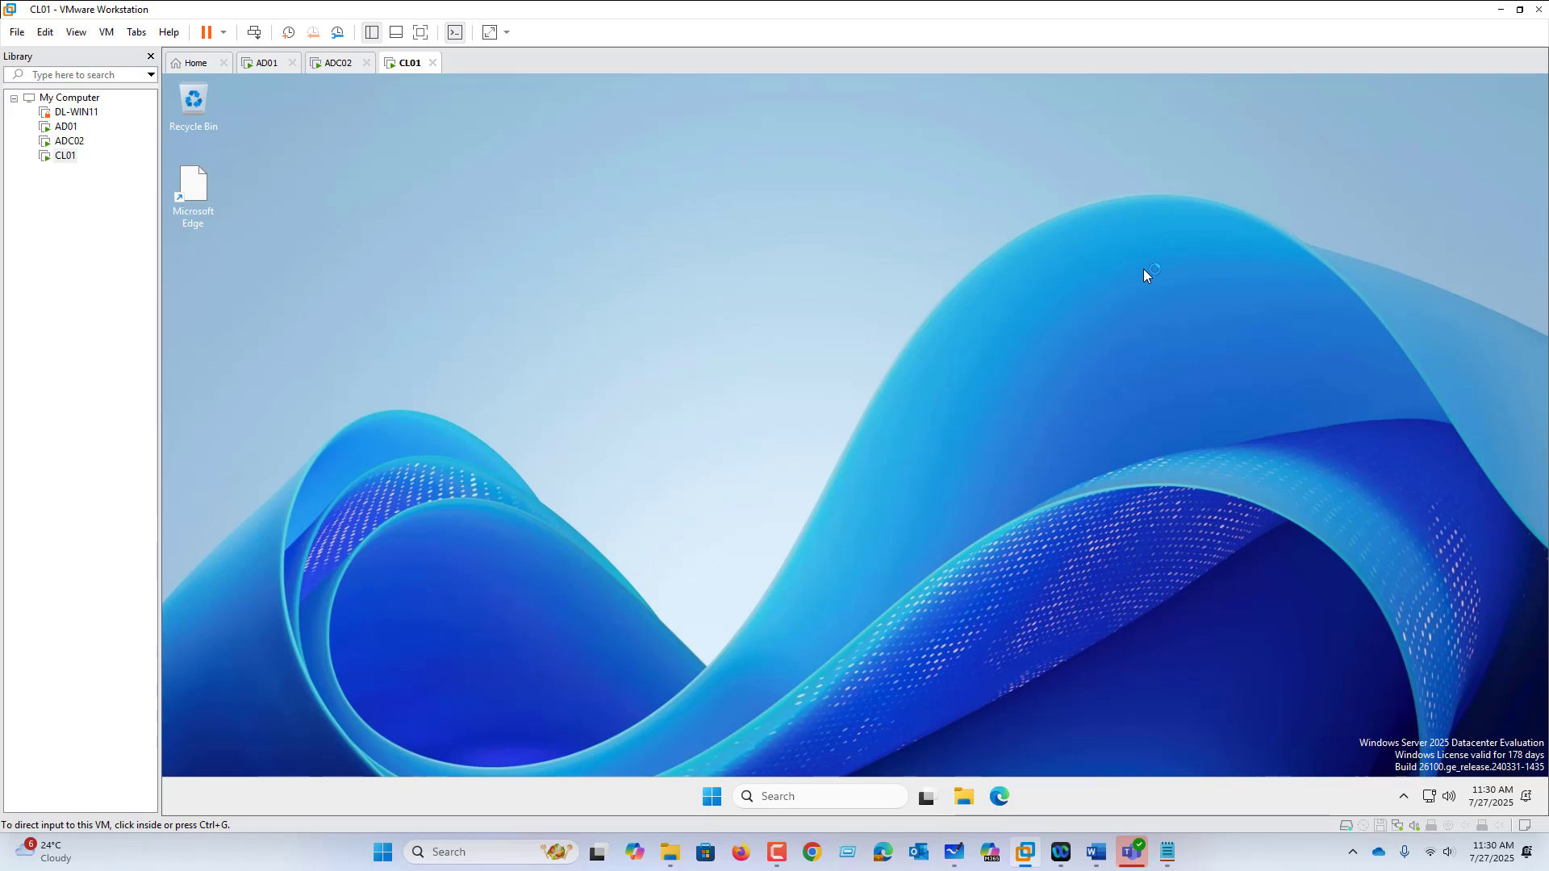
Step: Dismiss the Shutdown Event Tracker and launch Control Panel on CL01 from a Start search
{"action": "left_click", "coordinate": [912, 544]}
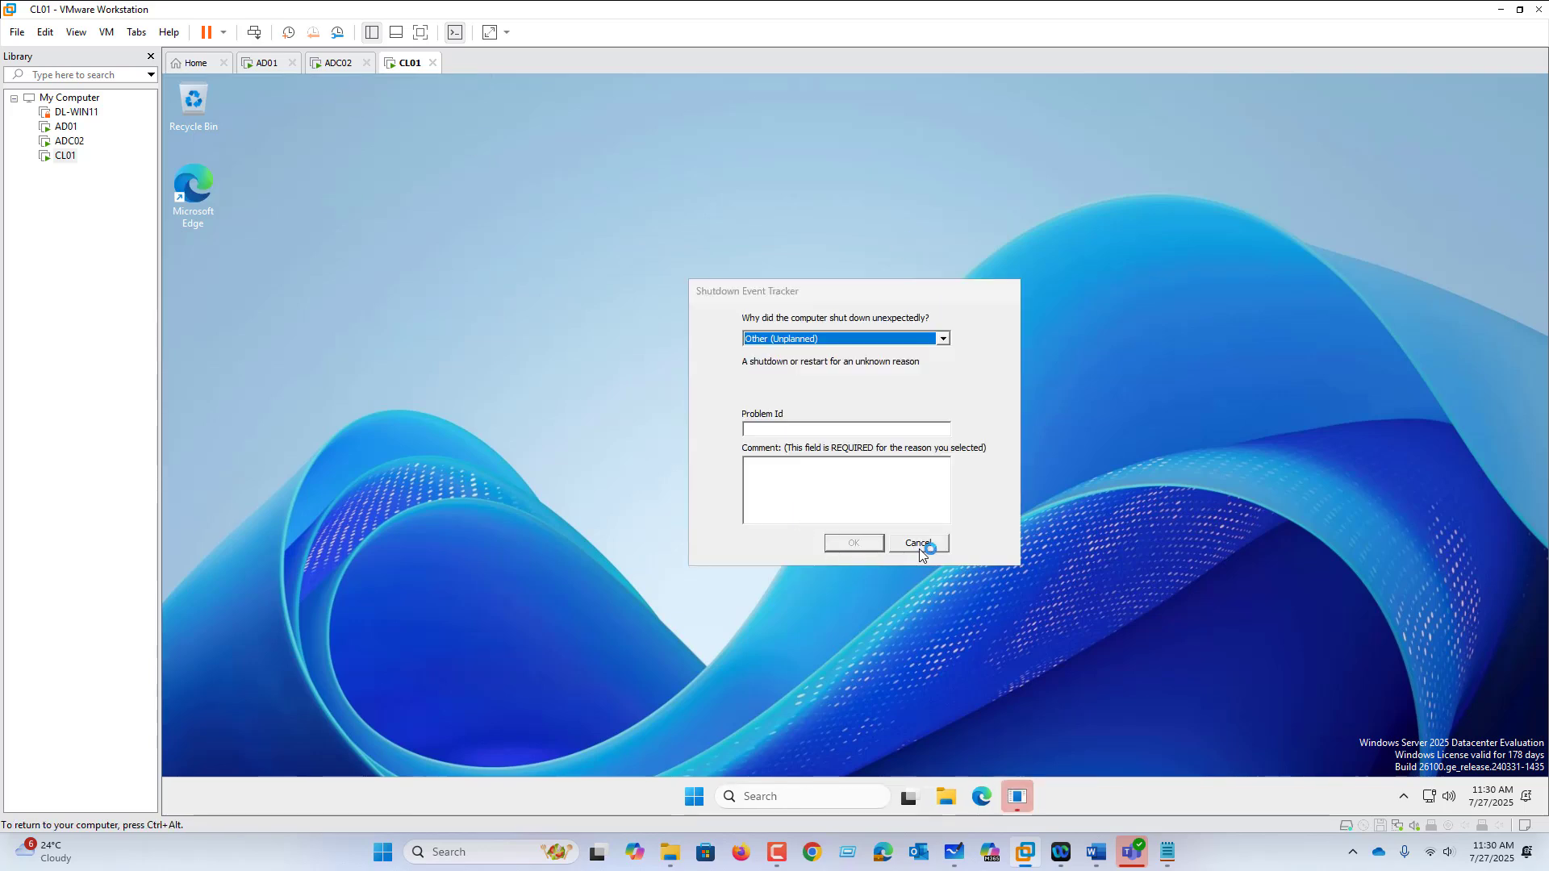
{"action": "left_click", "coordinate": [712, 796]}
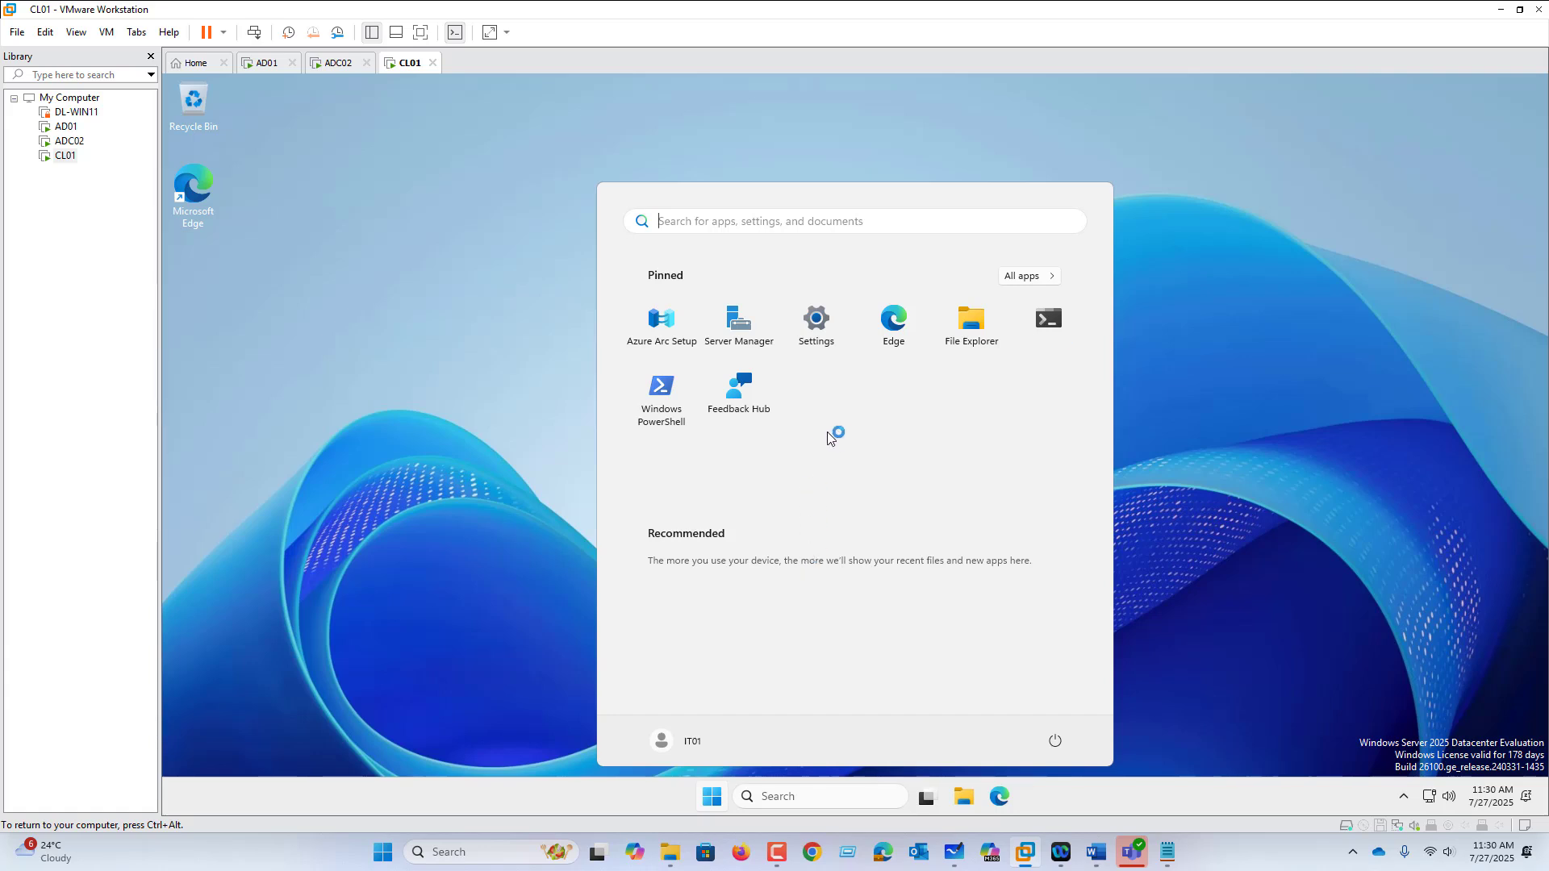
{"action": "type", "text": "con"}
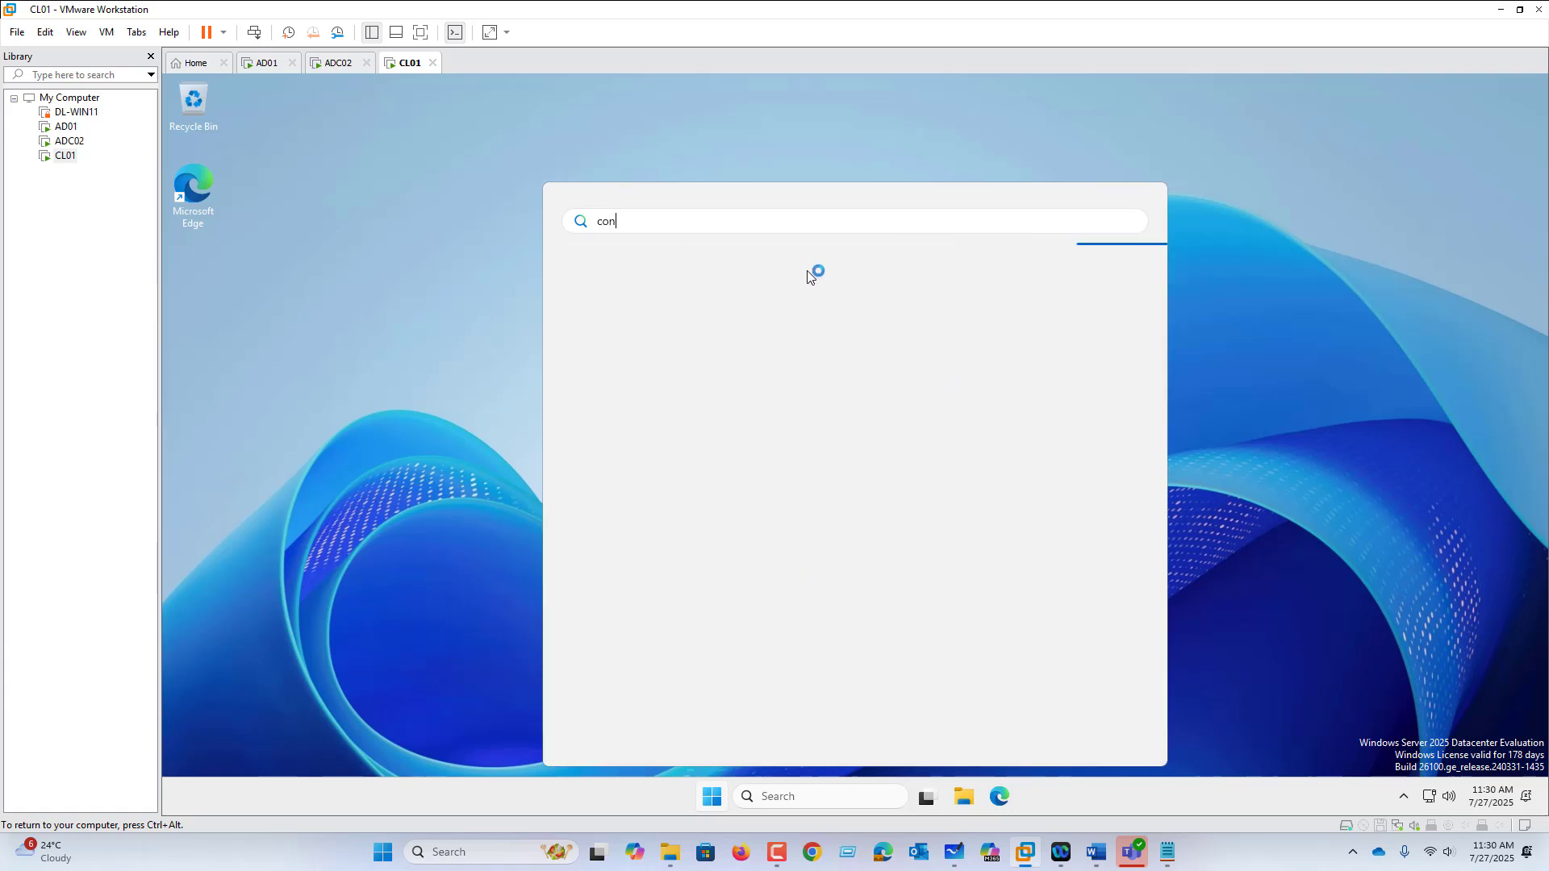
{"action": "type", "text": "trol panel"}
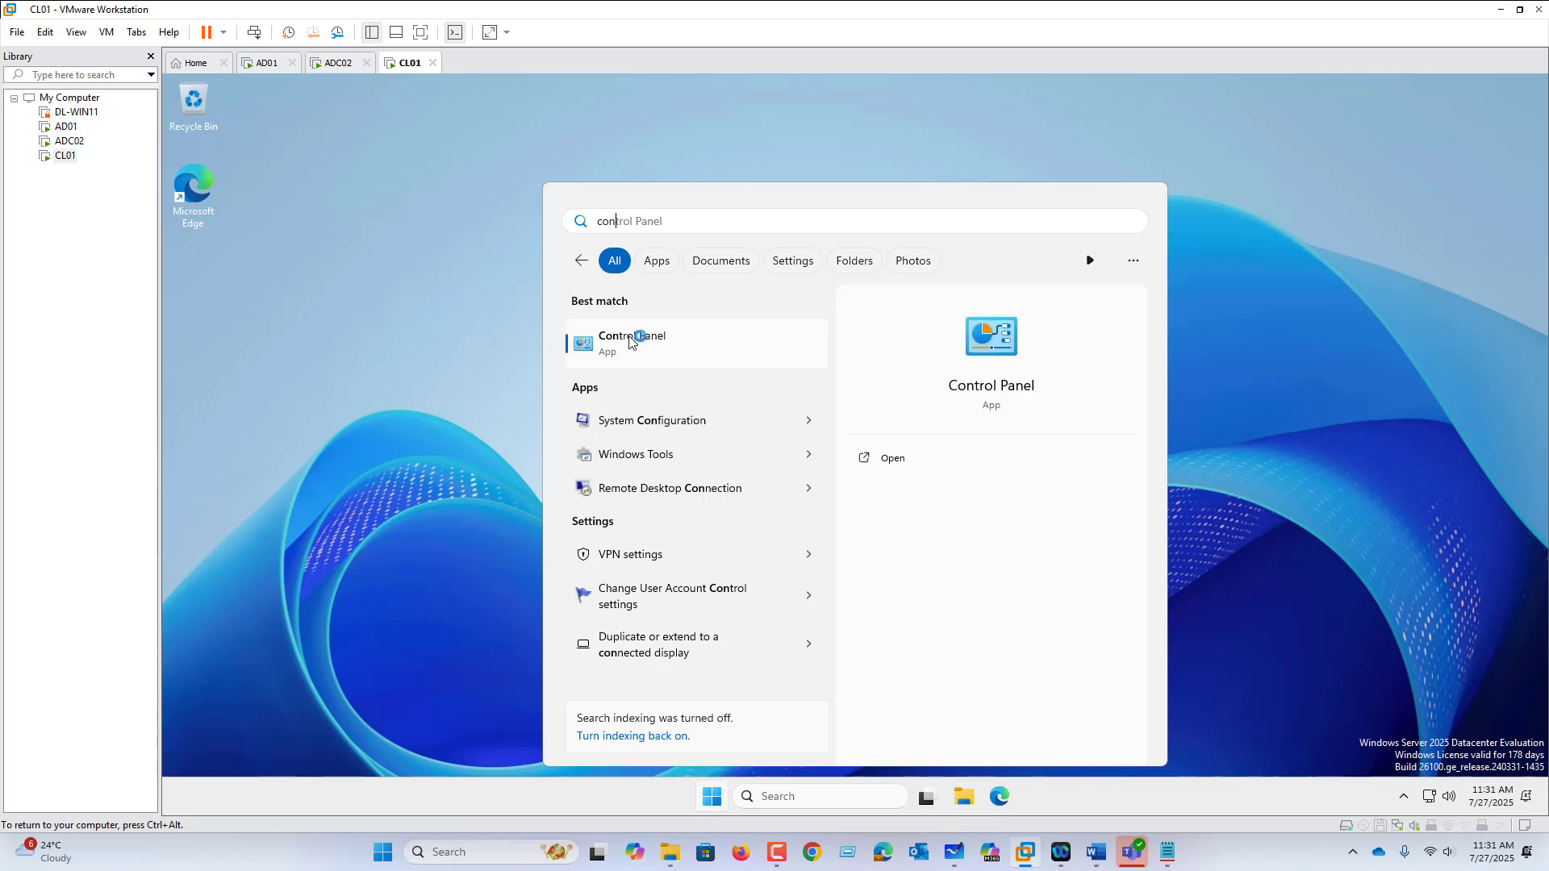
{"action": "left_click", "coordinate": [626, 341]}
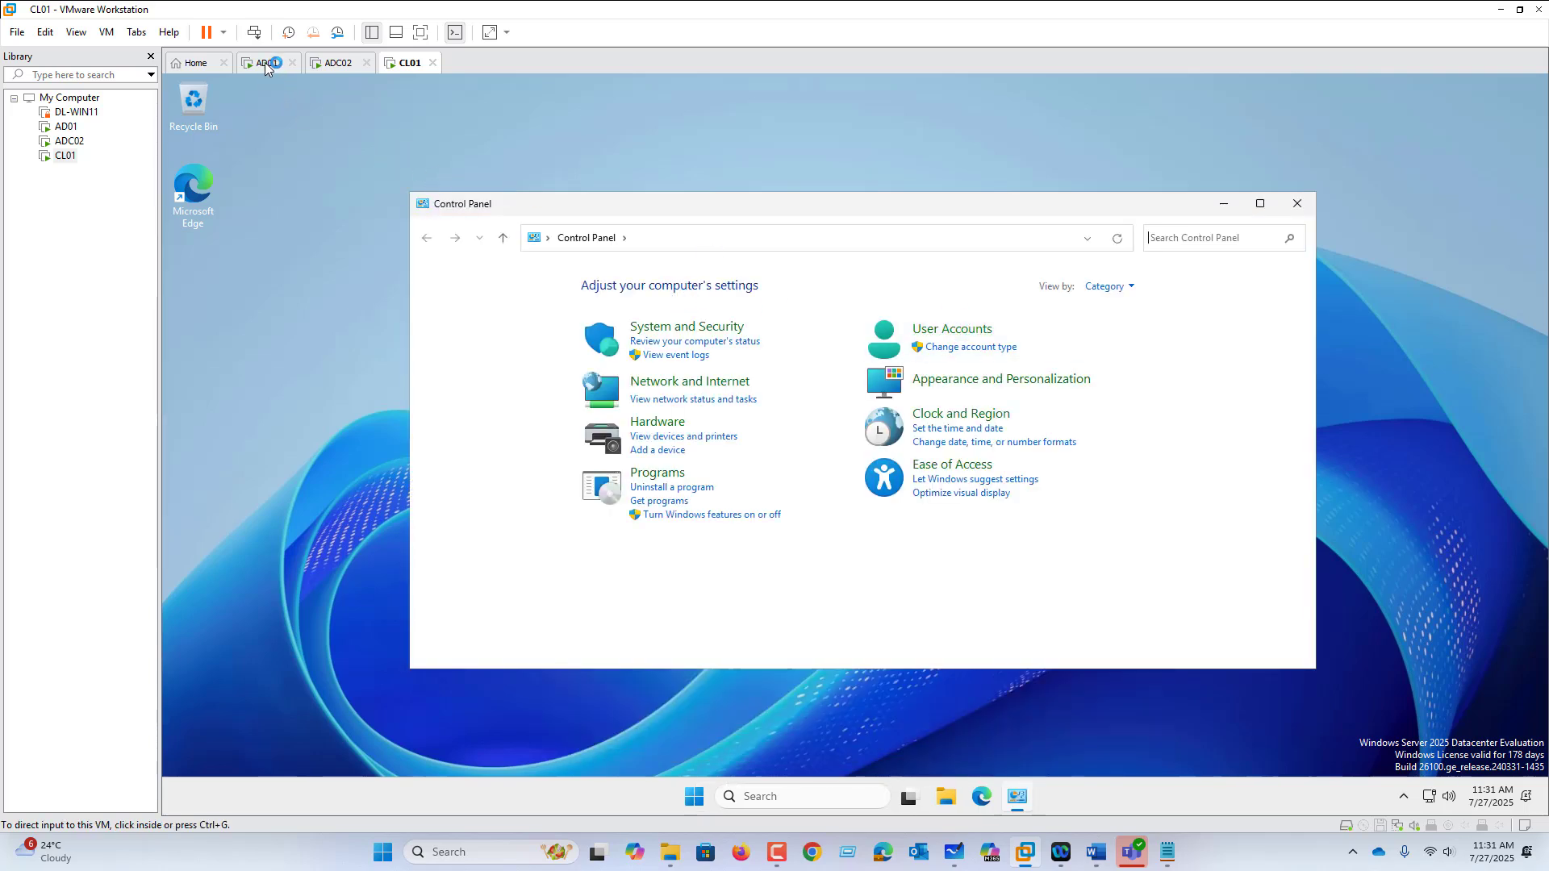
Step: On the ADC02 VM, open a command prompt through the Run box
{"action": "left_click", "coordinate": [332, 63]}
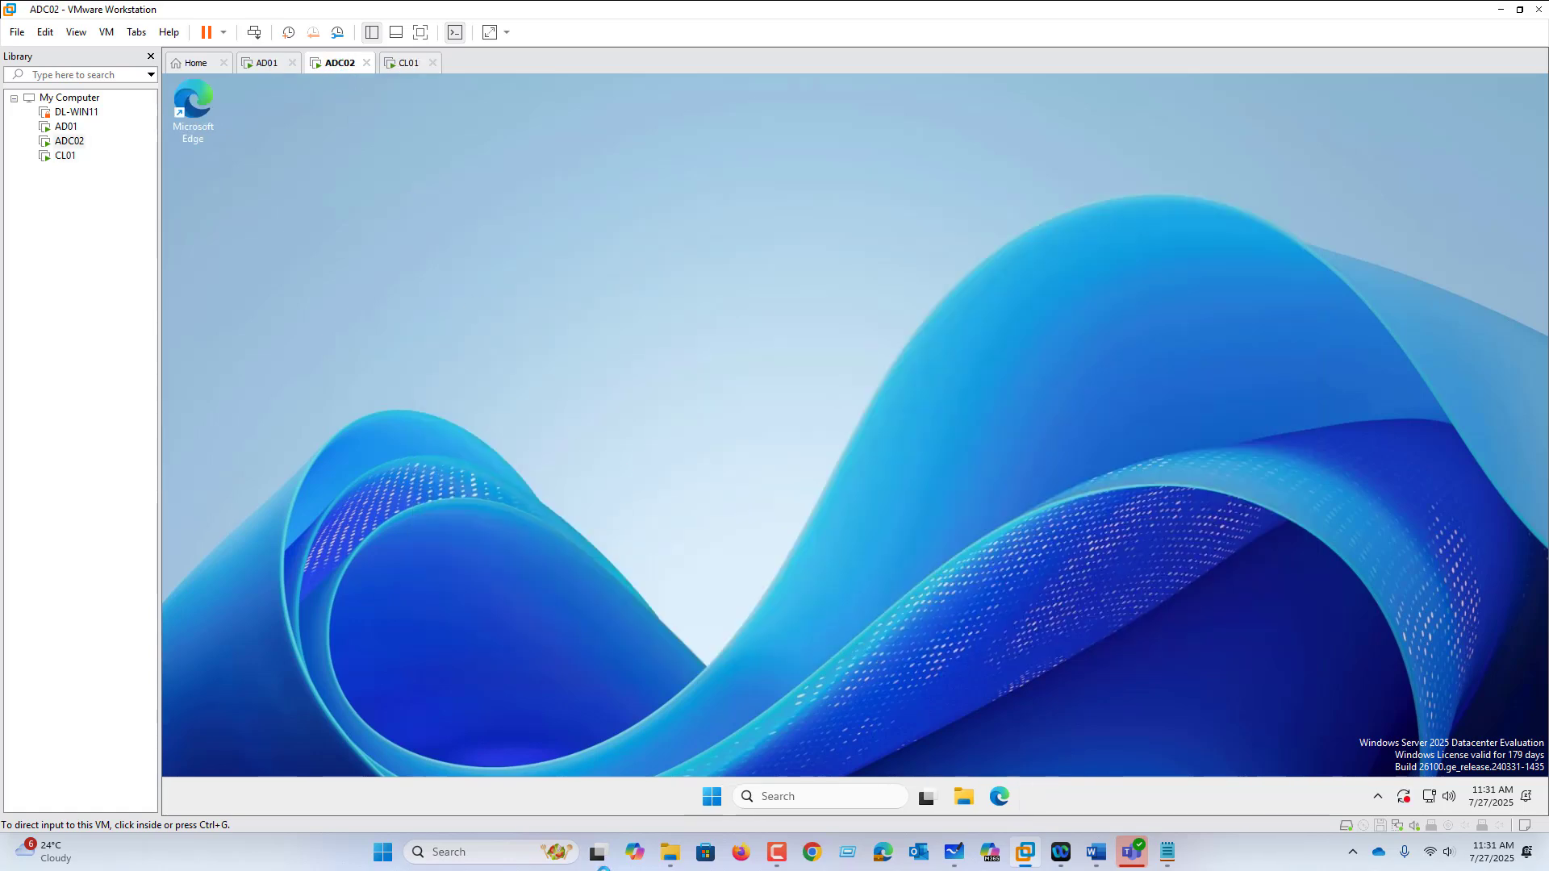
{"action": "right_click", "coordinate": [717, 801]}
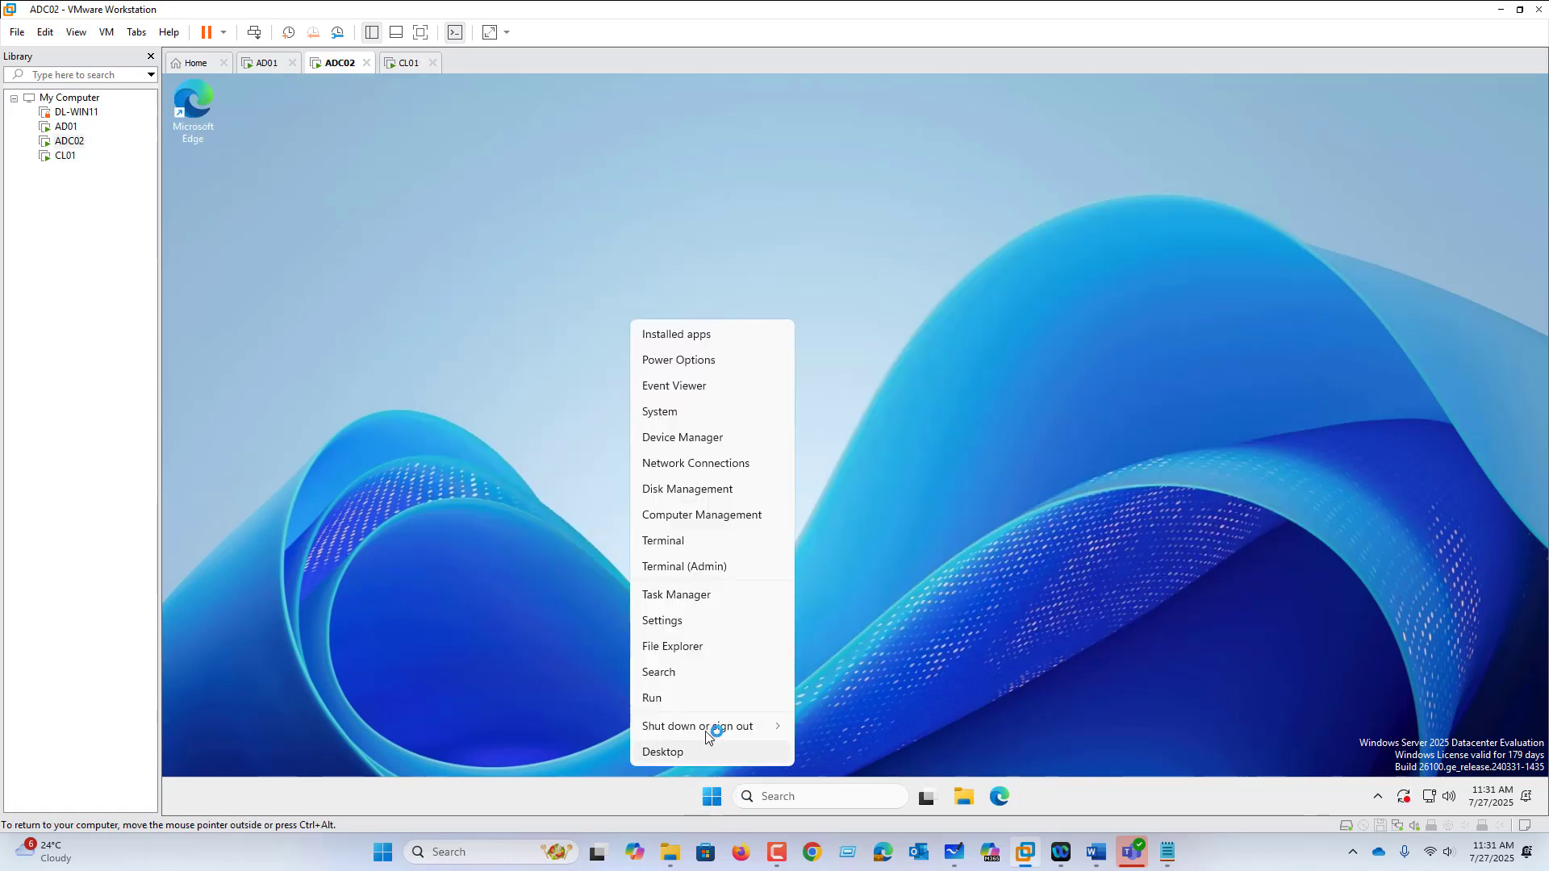
{"action": "left_click", "coordinate": [699, 702]}
{"action": "key", "text": "Return"}
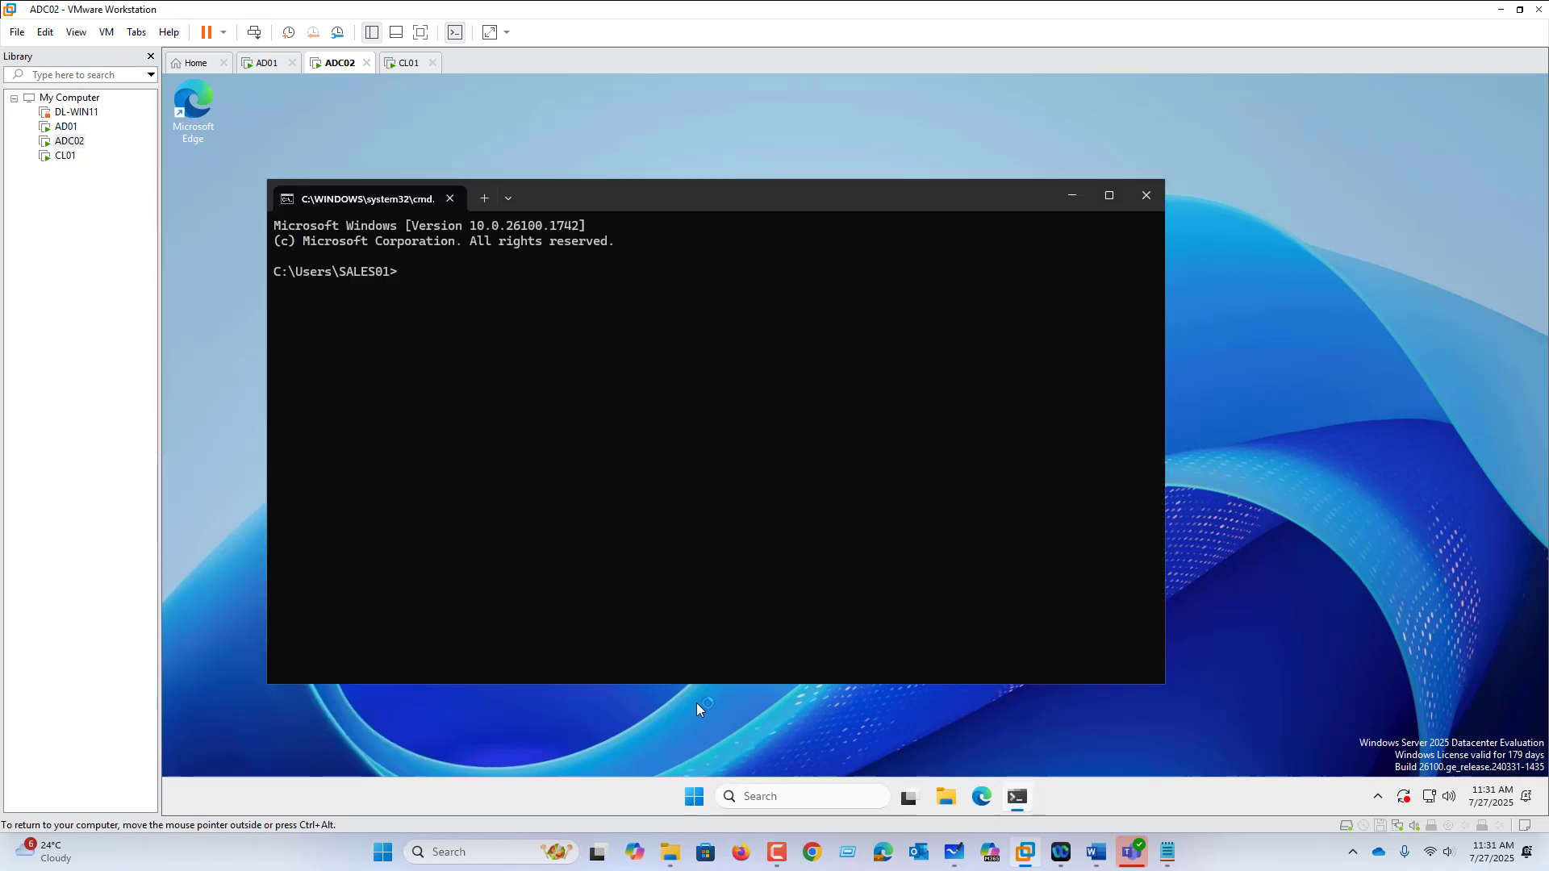
Step: Run whoami to confirm the Sales01 session, then run logoff to sign out
{"action": "type", "text": "whomai"}
{"action": "key", "text": "Return"}
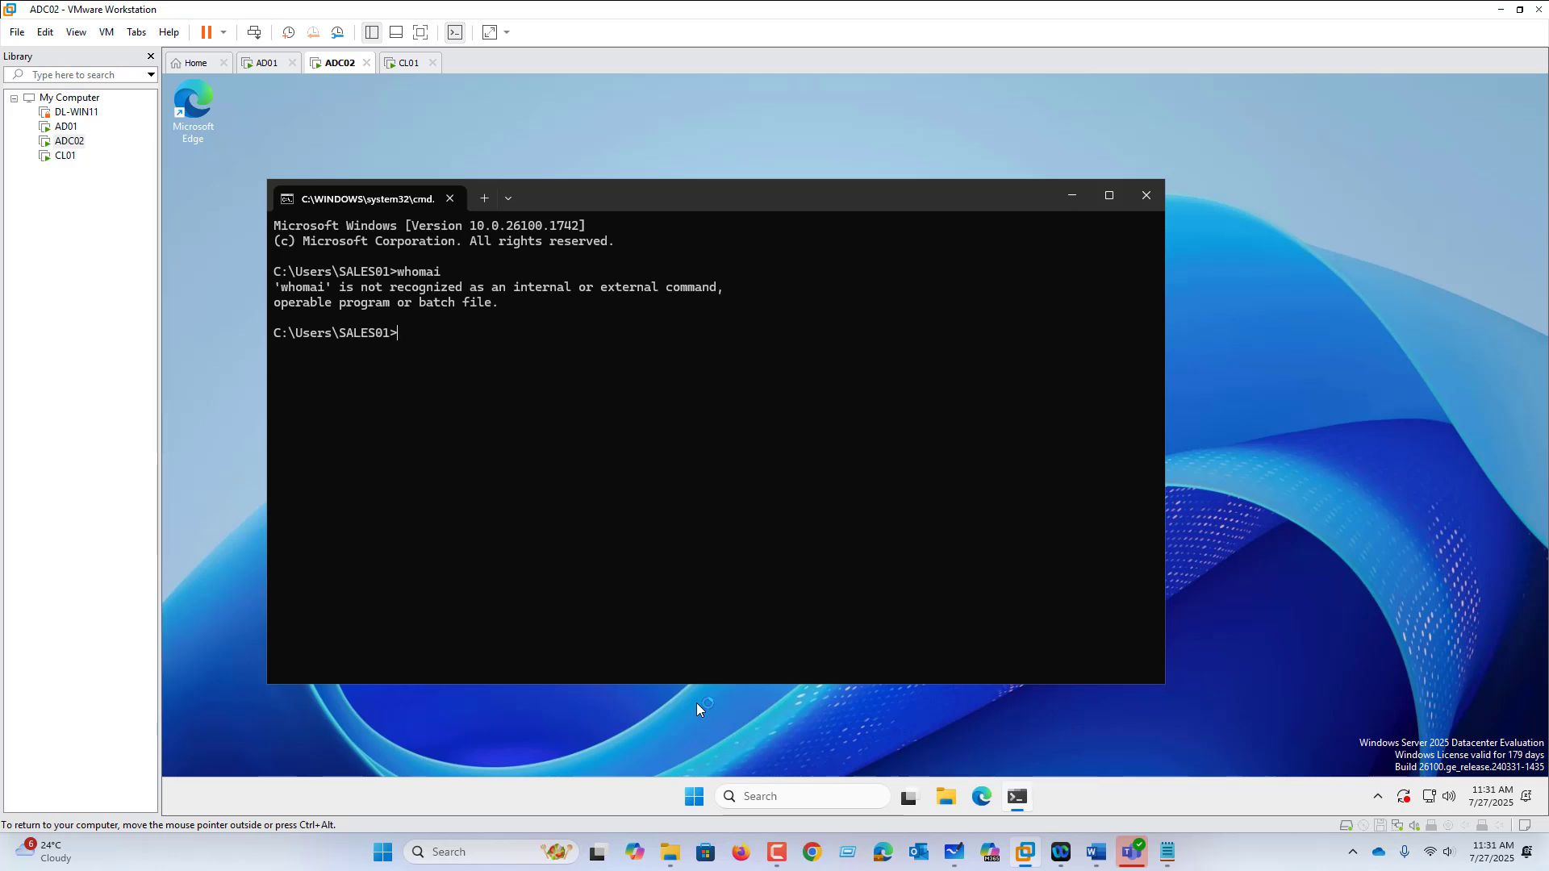
{"action": "type", "text": "whoami"}
{"action": "key", "text": "Return"}
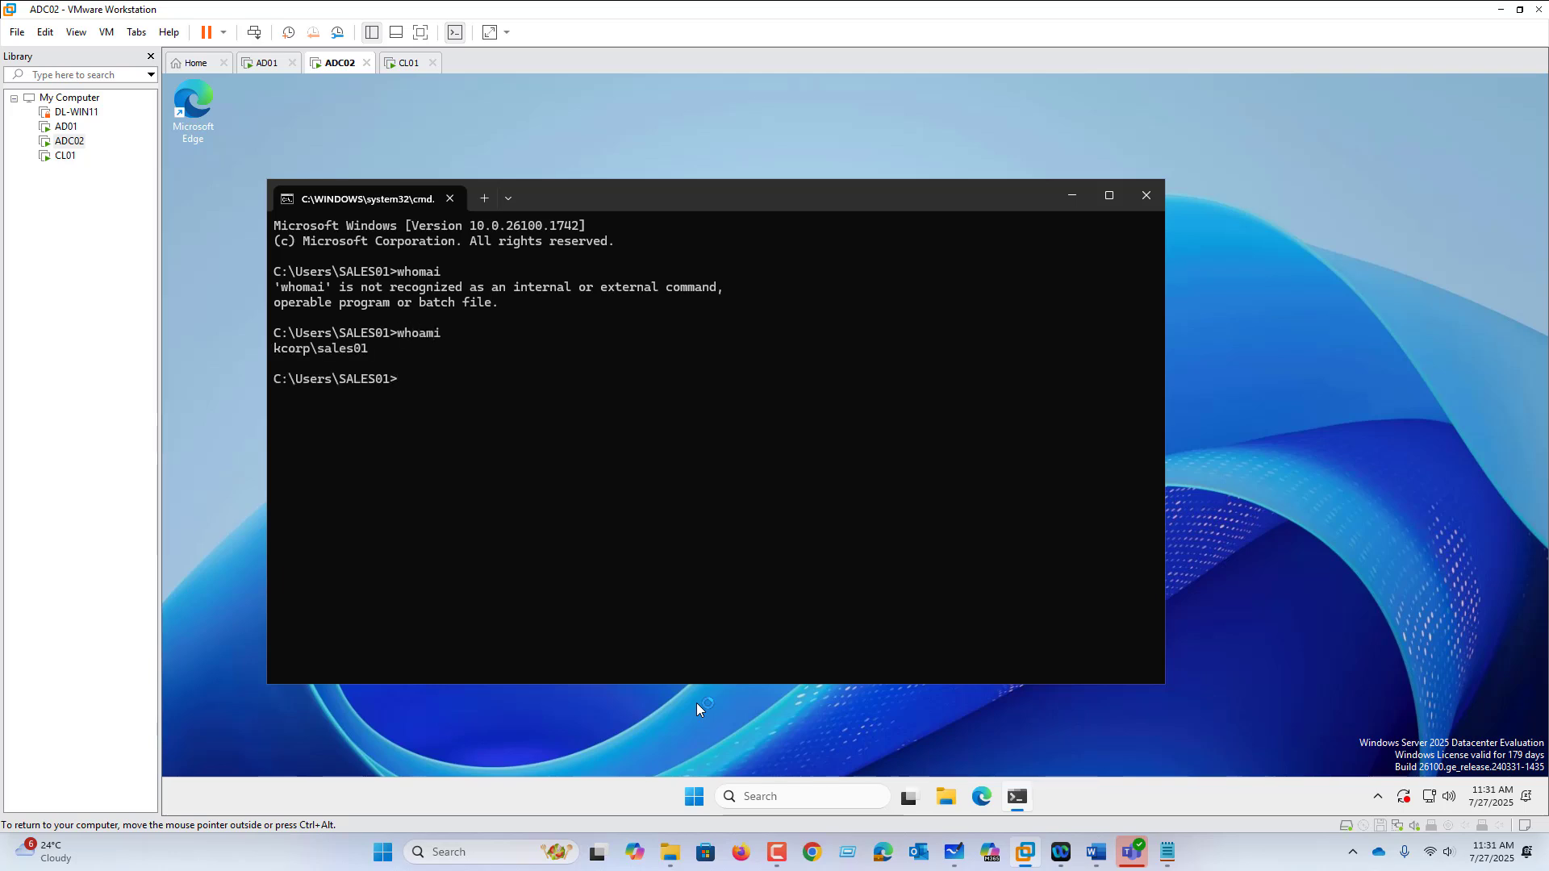
{"action": "type", "text": "logoff"}
{"action": "key", "text": "Return"}
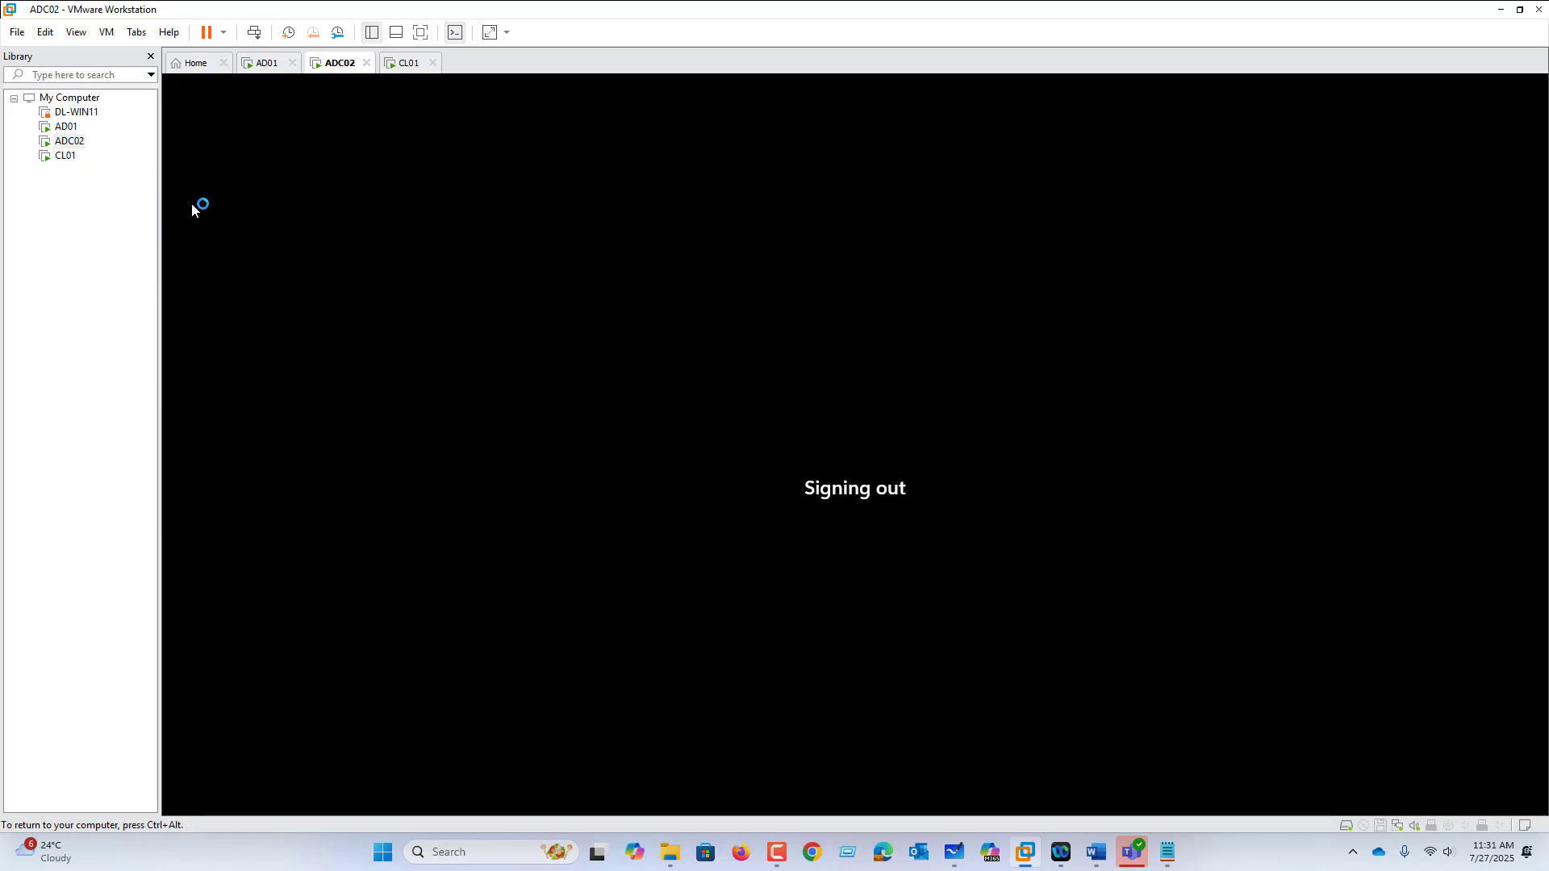
Step: Send Ctrl+Alt+Del to ADC02 and sign back in with the account password
{"action": "left_click", "coordinate": [113, 37]}
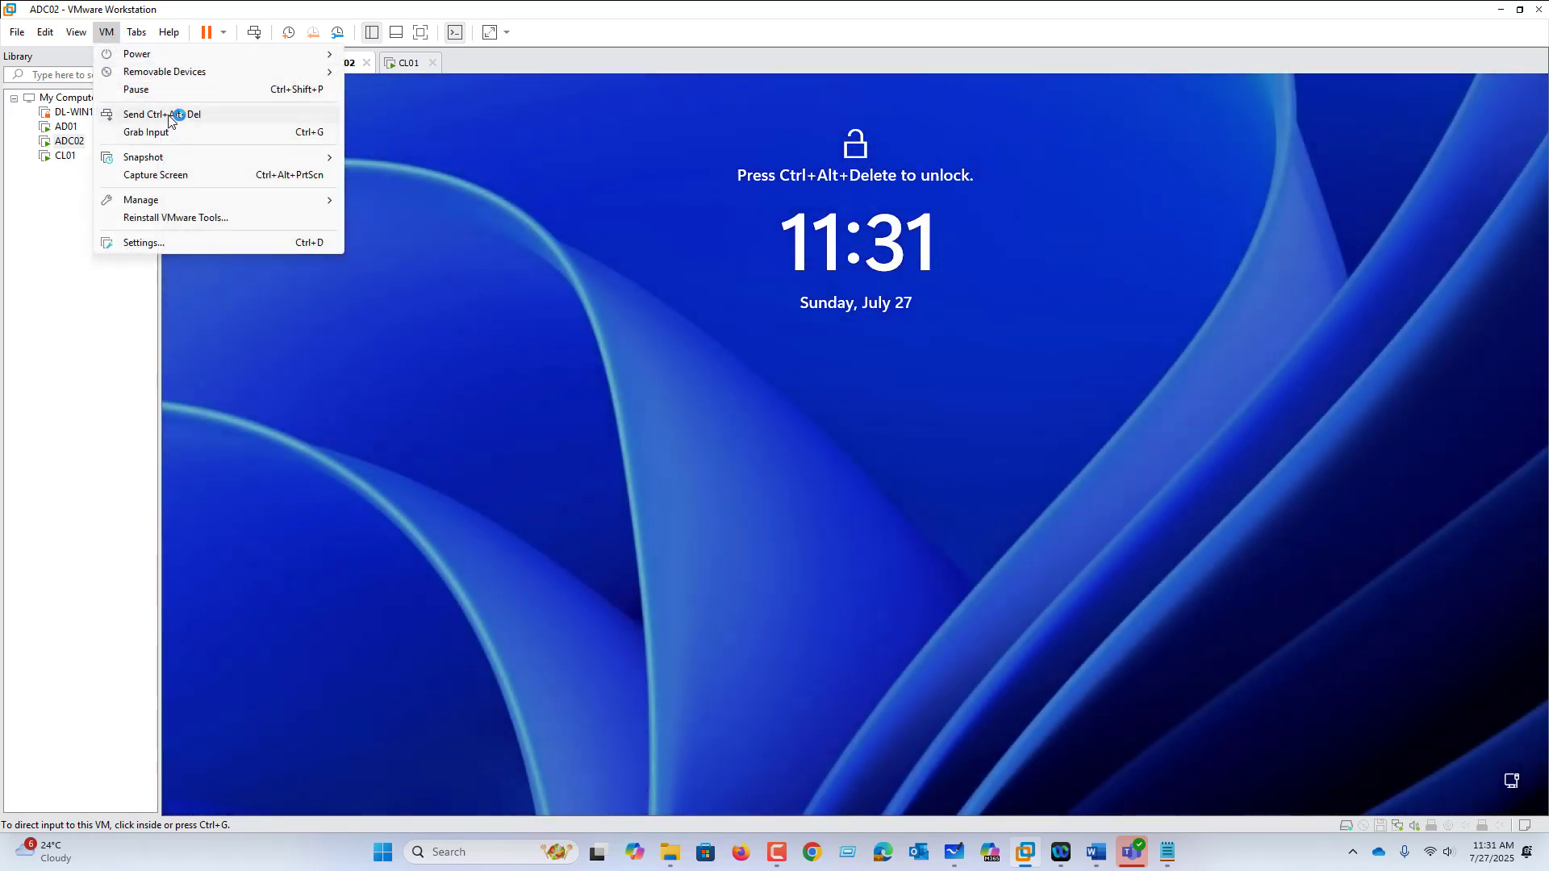
{"action": "left_click", "coordinate": [165, 114]}
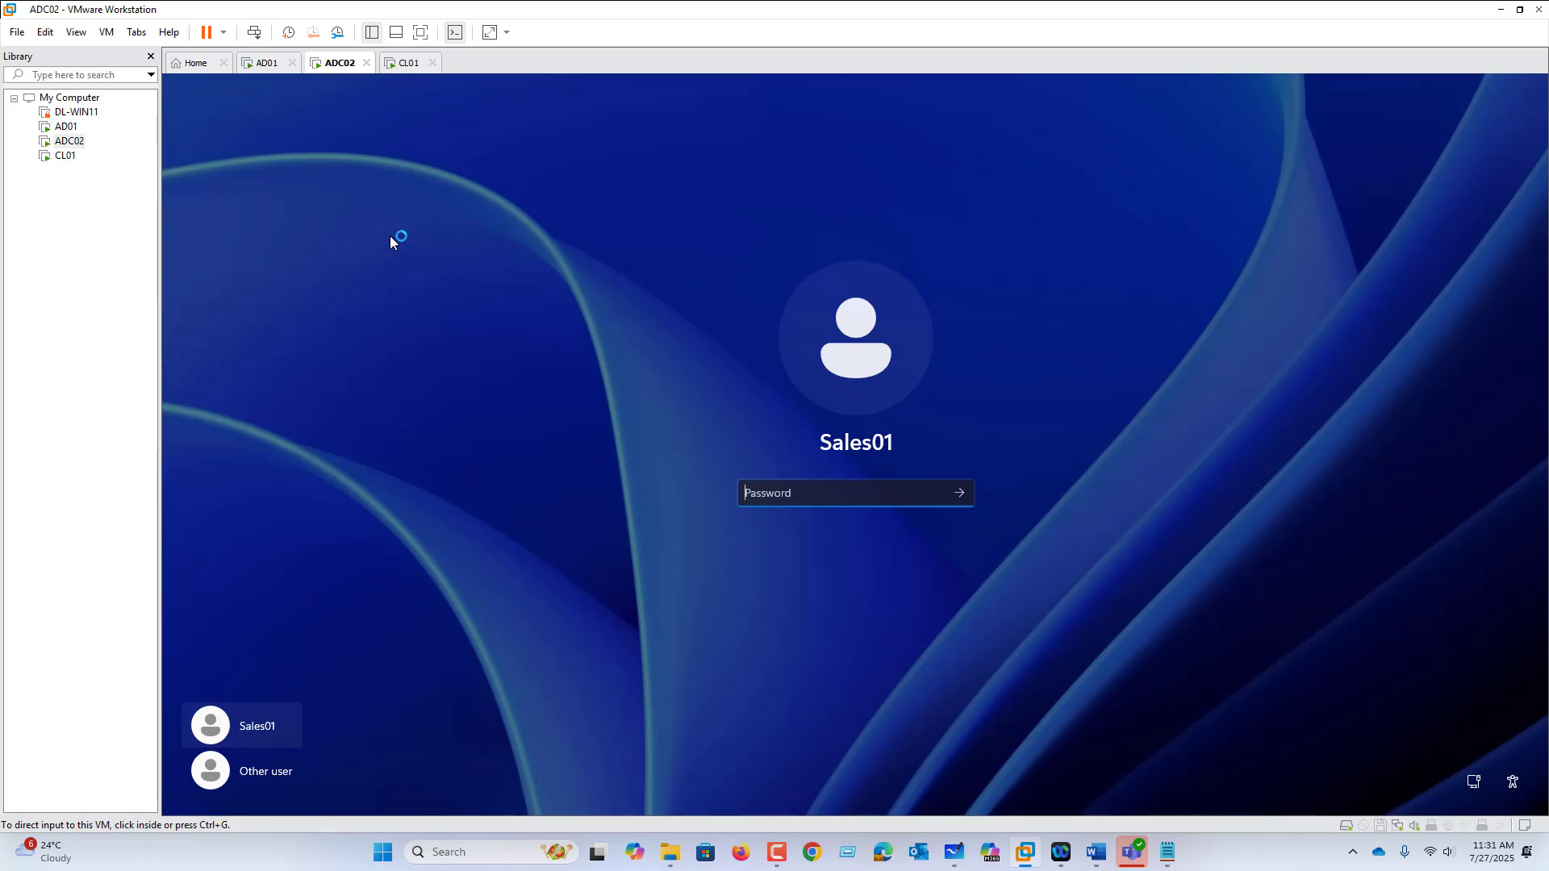
{"action": "left_click", "coordinate": [758, 504]}
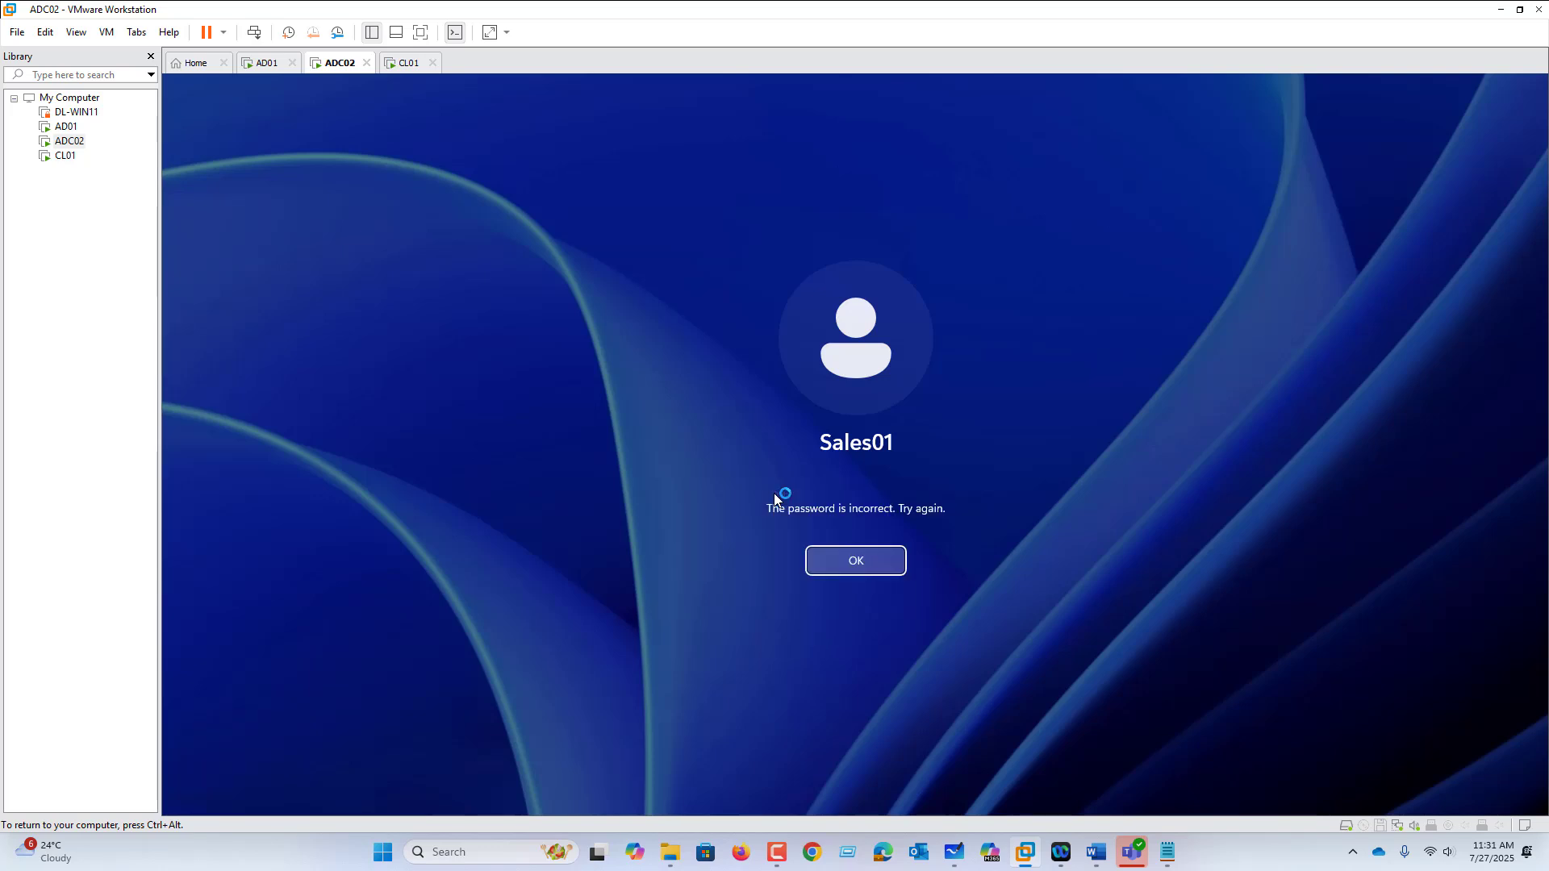
{"action": "key", "text": "Return"}
{"action": "type", "text": "P@ssw0rd"}
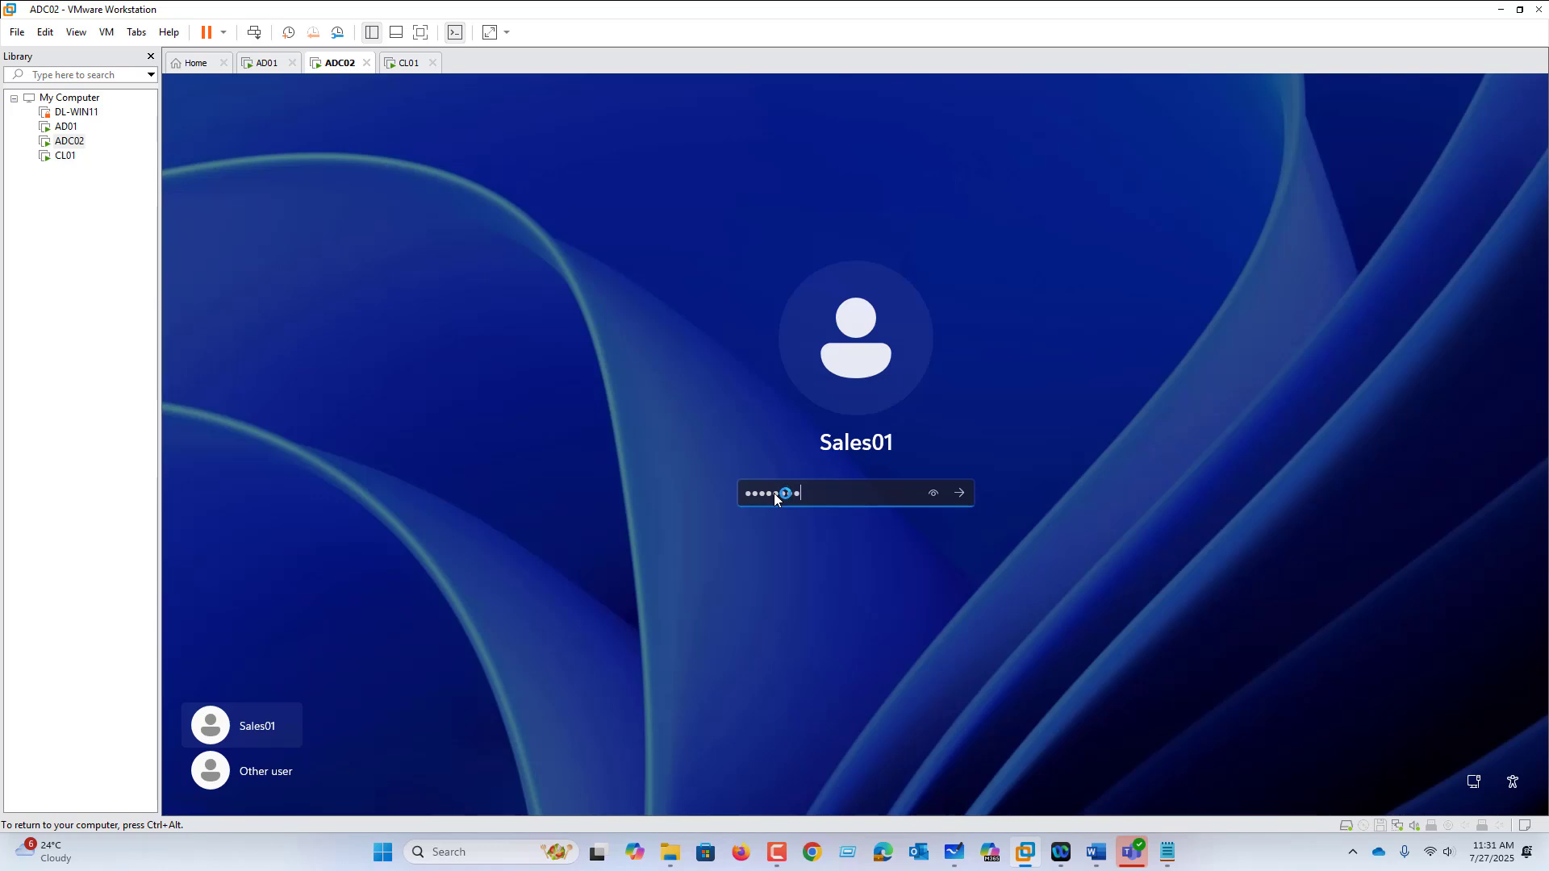
{"action": "key", "text": "Return"}
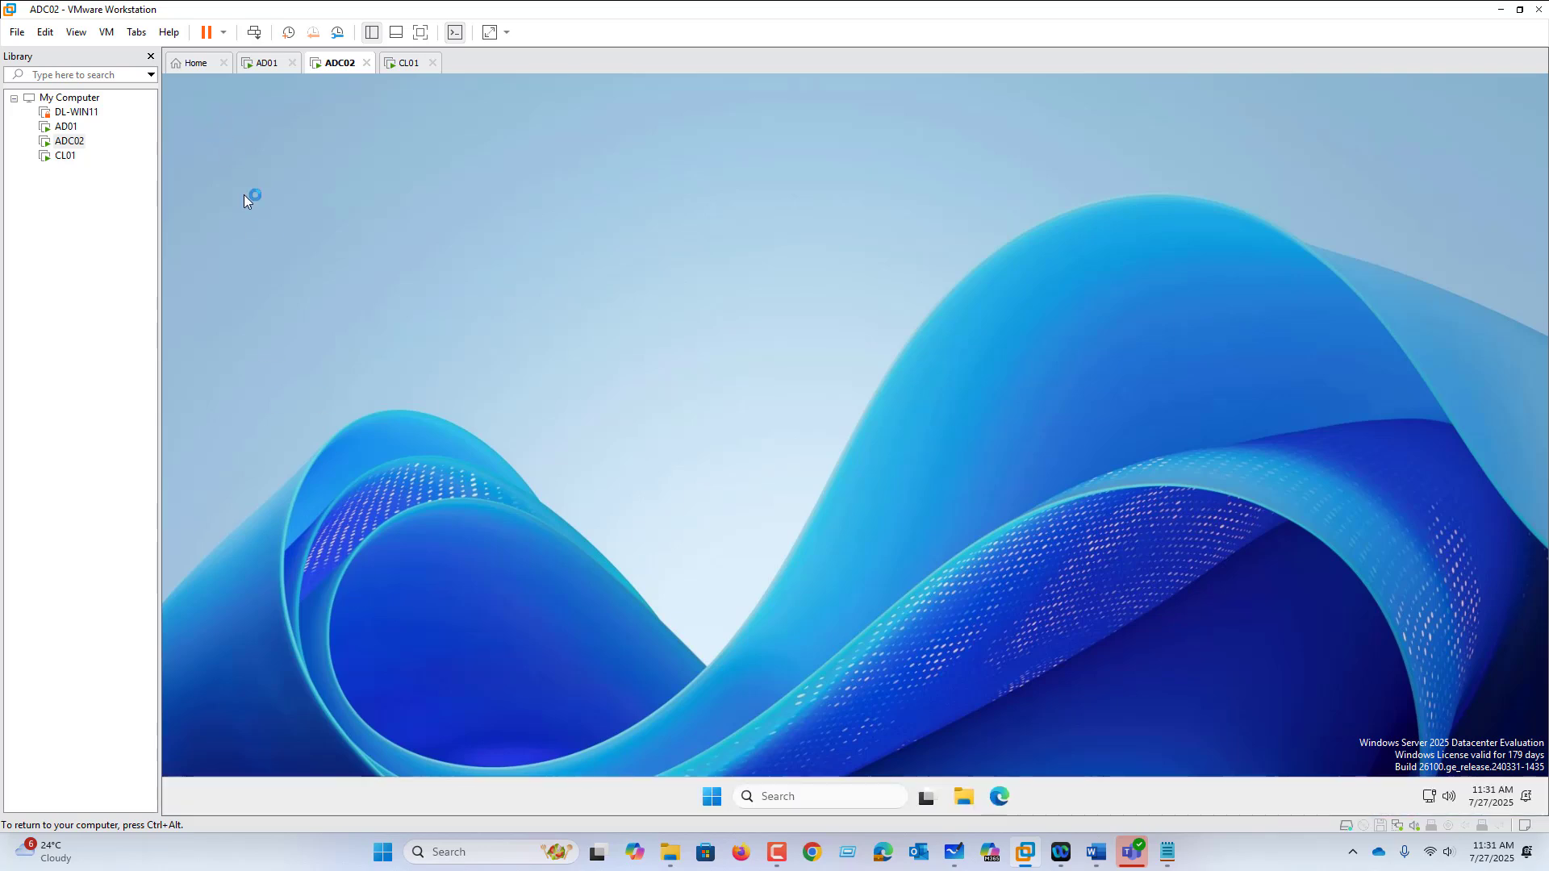
Step: Try launching Control Panel from Start search, then return to AD01's Whiteboard diagram
{"action": "left_click", "coordinate": [712, 796]}
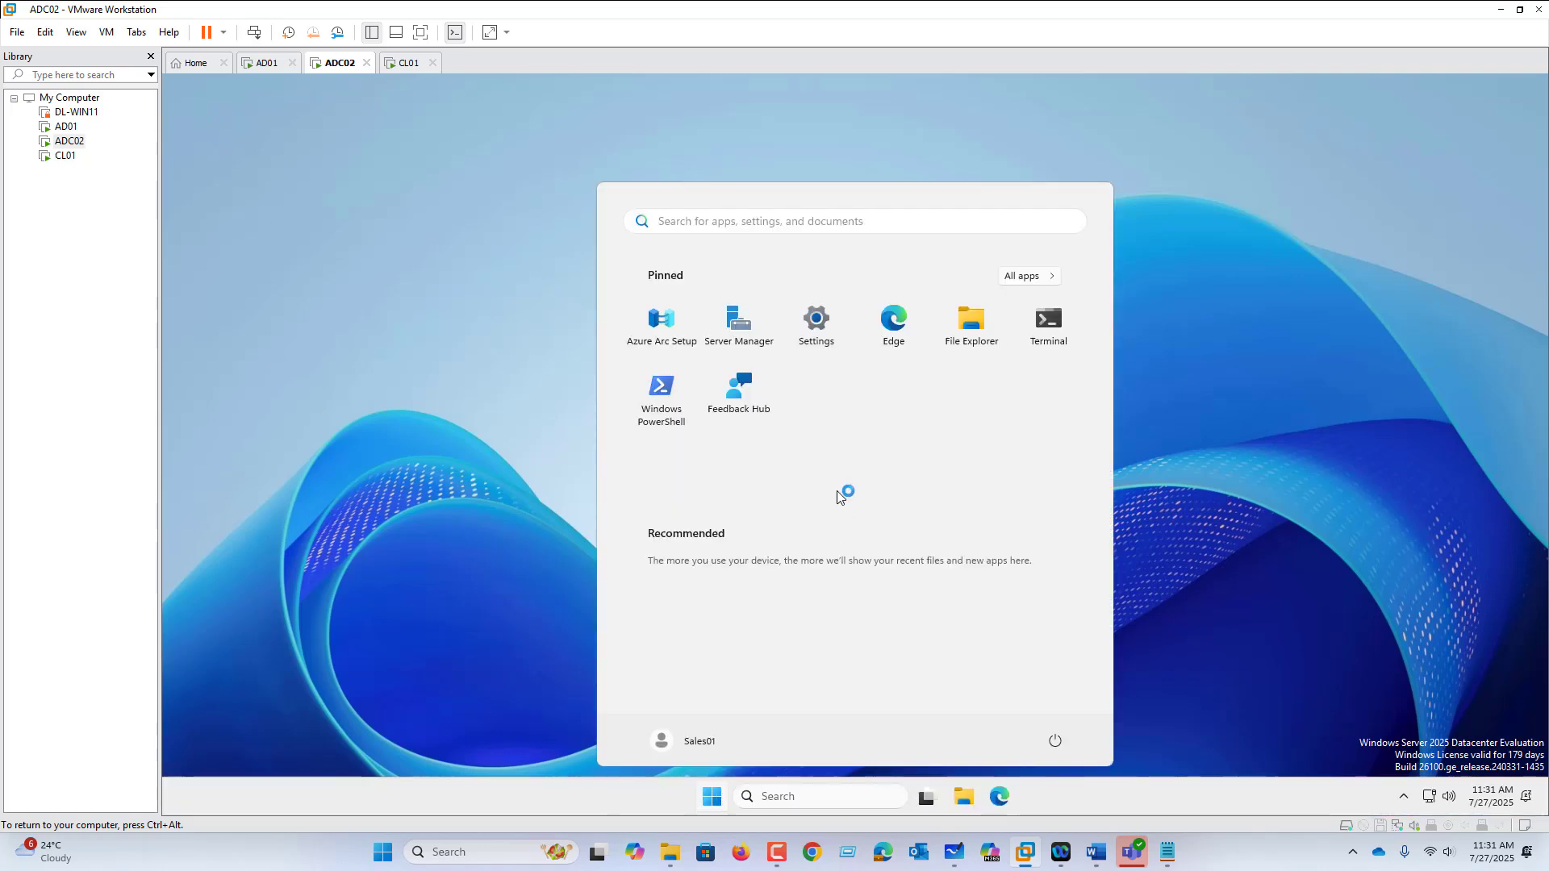
{"action": "type", "text": "control Panel"}
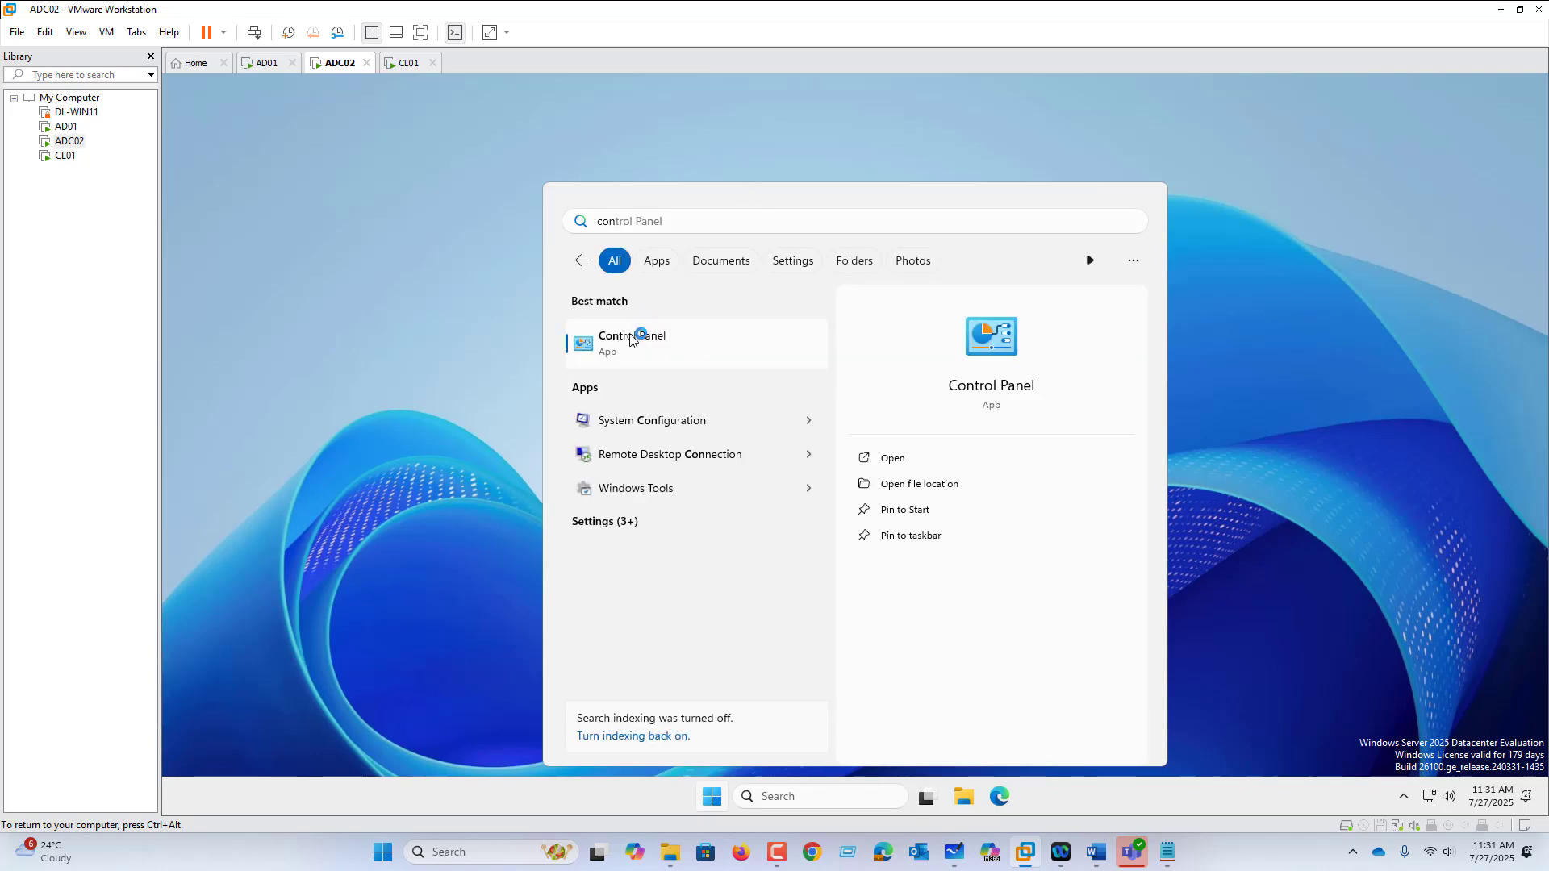
{"action": "left_click", "coordinate": [634, 337]}
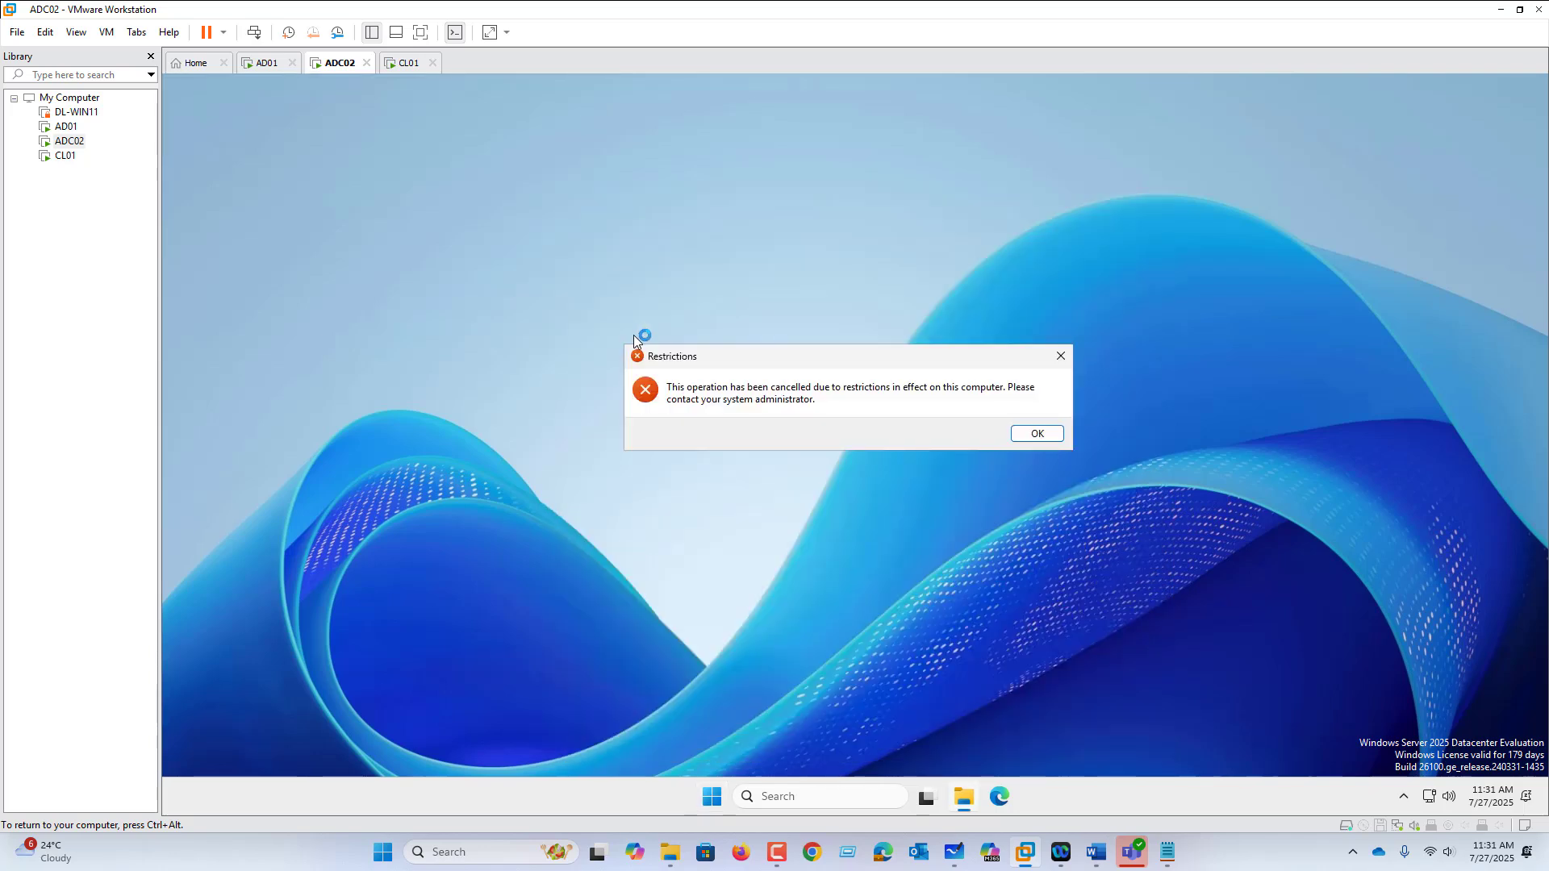
{"action": "left_click", "coordinate": [257, 68]}
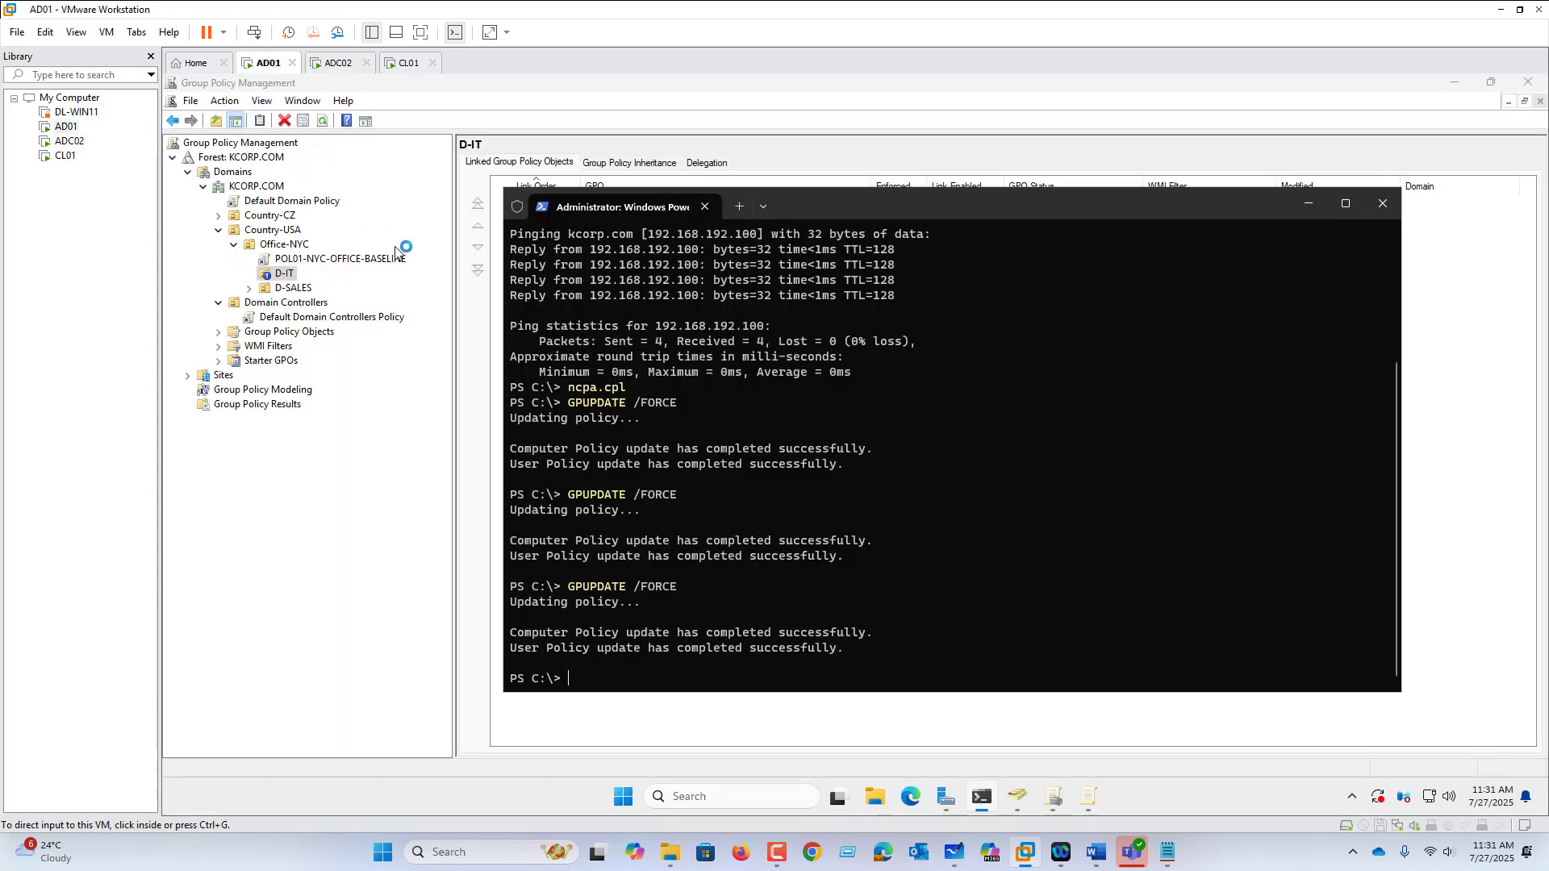
{"action": "left_click", "coordinate": [959, 862]}
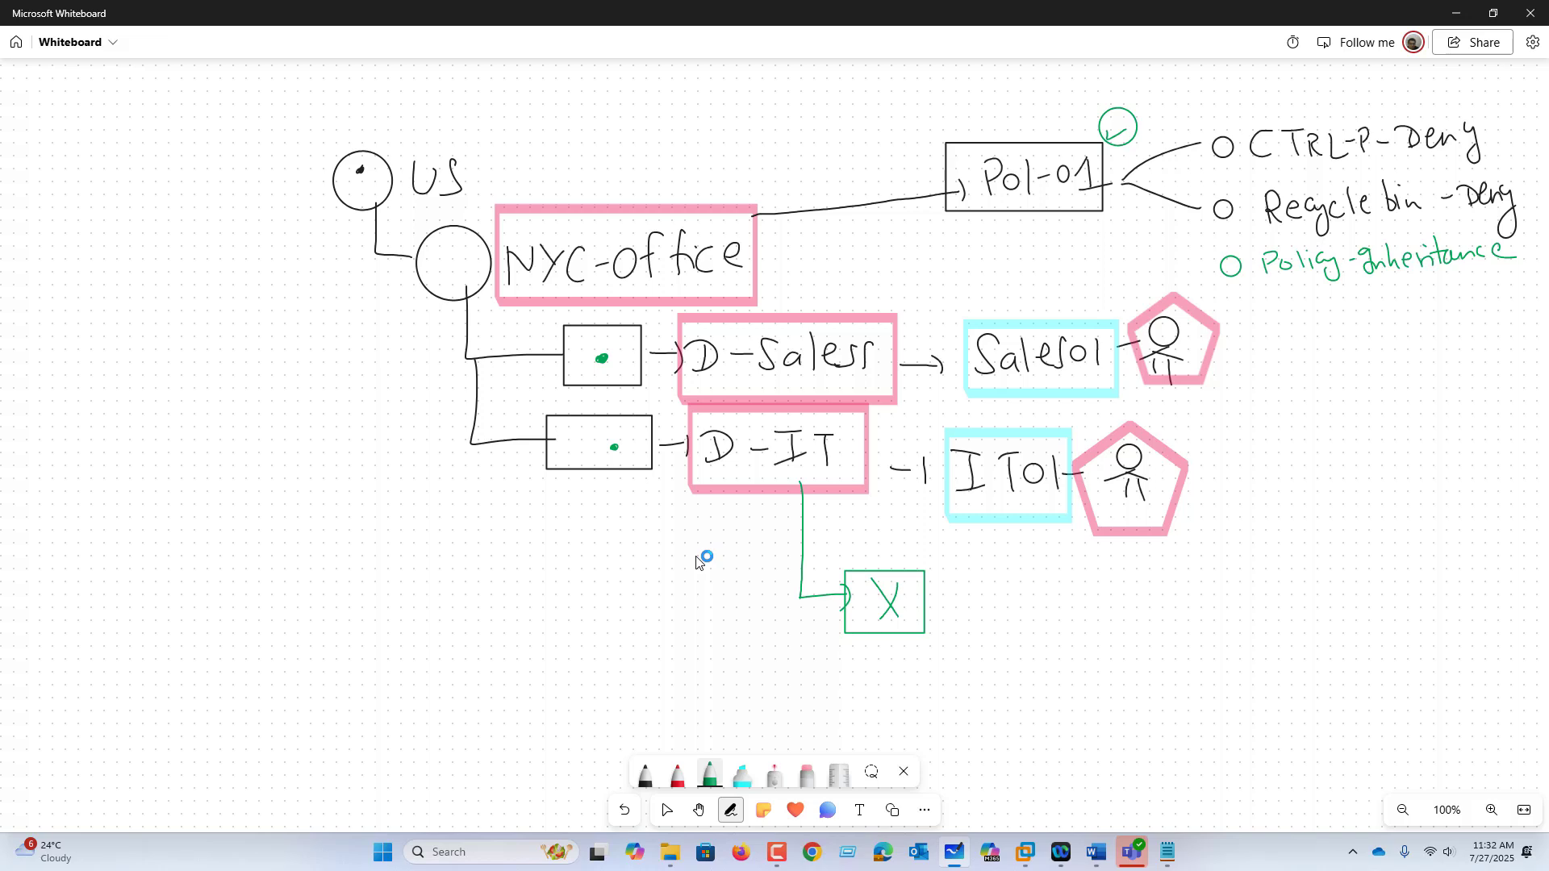
Step: With the red pen, draw an arrow and a boxed B.I label under D-IT
{"action": "left_click", "coordinate": [677, 774]}
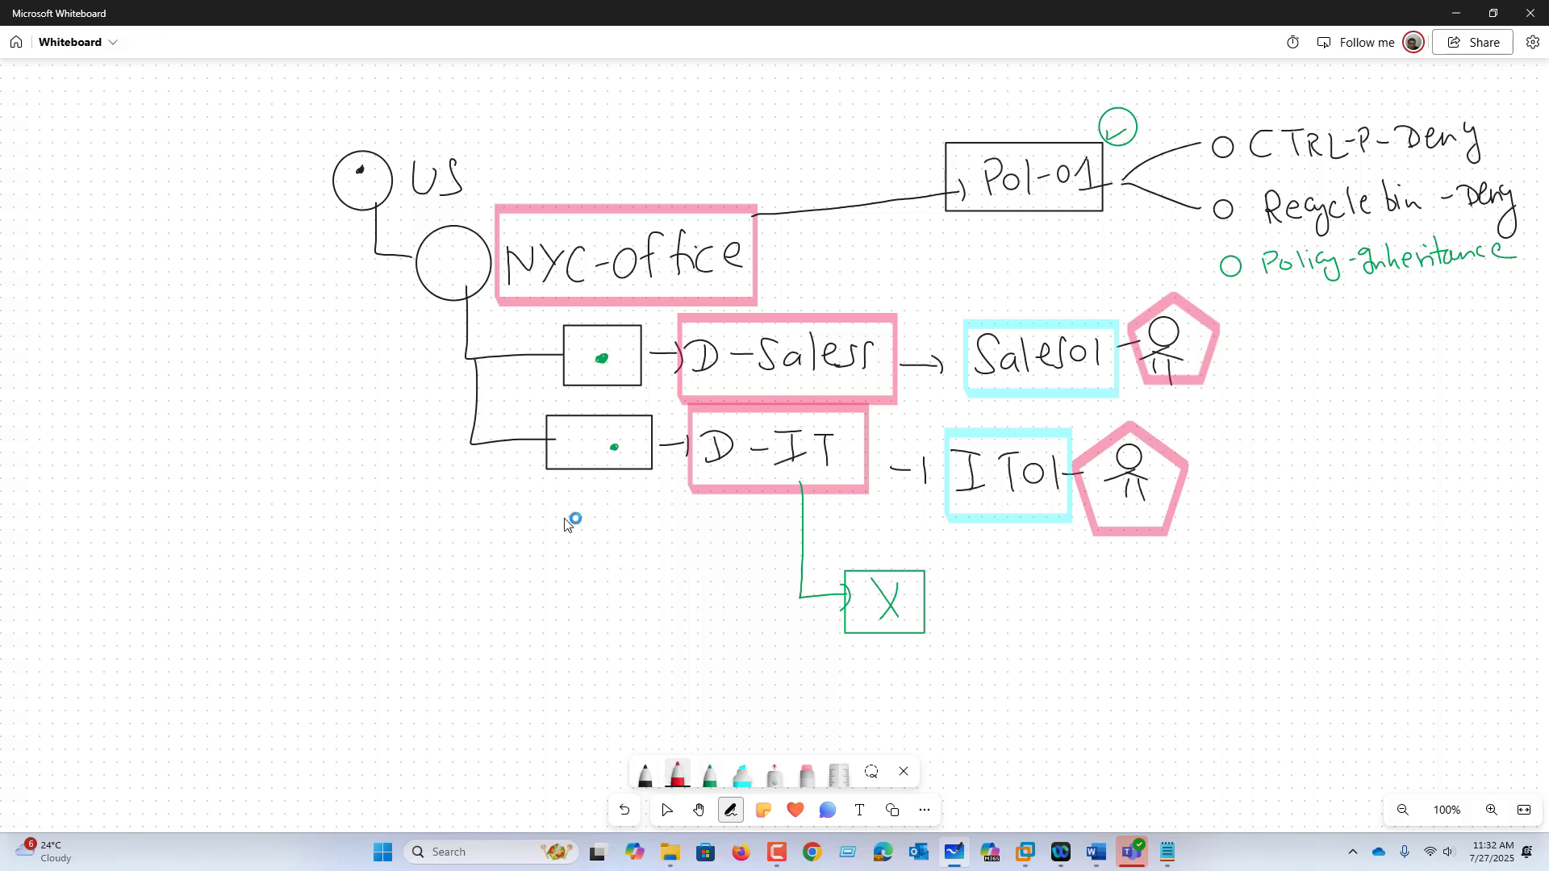
{"action": "left_click_drag", "start_coordinate": [576, 463], "coordinate": [596, 505]}
{"action": "left_click_drag", "start_coordinate": [599, 487], "coordinate": [628, 530]}
{"action": "mouse_move", "coordinate": [628, 492]}
{"action": "left_mouse_down"}
{"action": "mouse_move", "coordinate": [630, 526]}
{"action": "mouse_move", "coordinate": [677, 494]}
{"action": "left_mouse_up"}
{"action": "left_click", "coordinate": [652, 513]}
{"action": "left_click_drag", "start_coordinate": [670, 495], "coordinate": [669, 522]}
{"action": "mouse_move", "coordinate": [662, 524]}
{"action": "left_mouse_down"}
{"action": "mouse_move", "coordinate": [676, 521]}
{"action": "mouse_move", "coordinate": [617, 484]}
{"action": "mouse_move", "coordinate": [686, 536]}
{"action": "mouse_move", "coordinate": [685, 480]}
{"action": "left_mouse_up"}
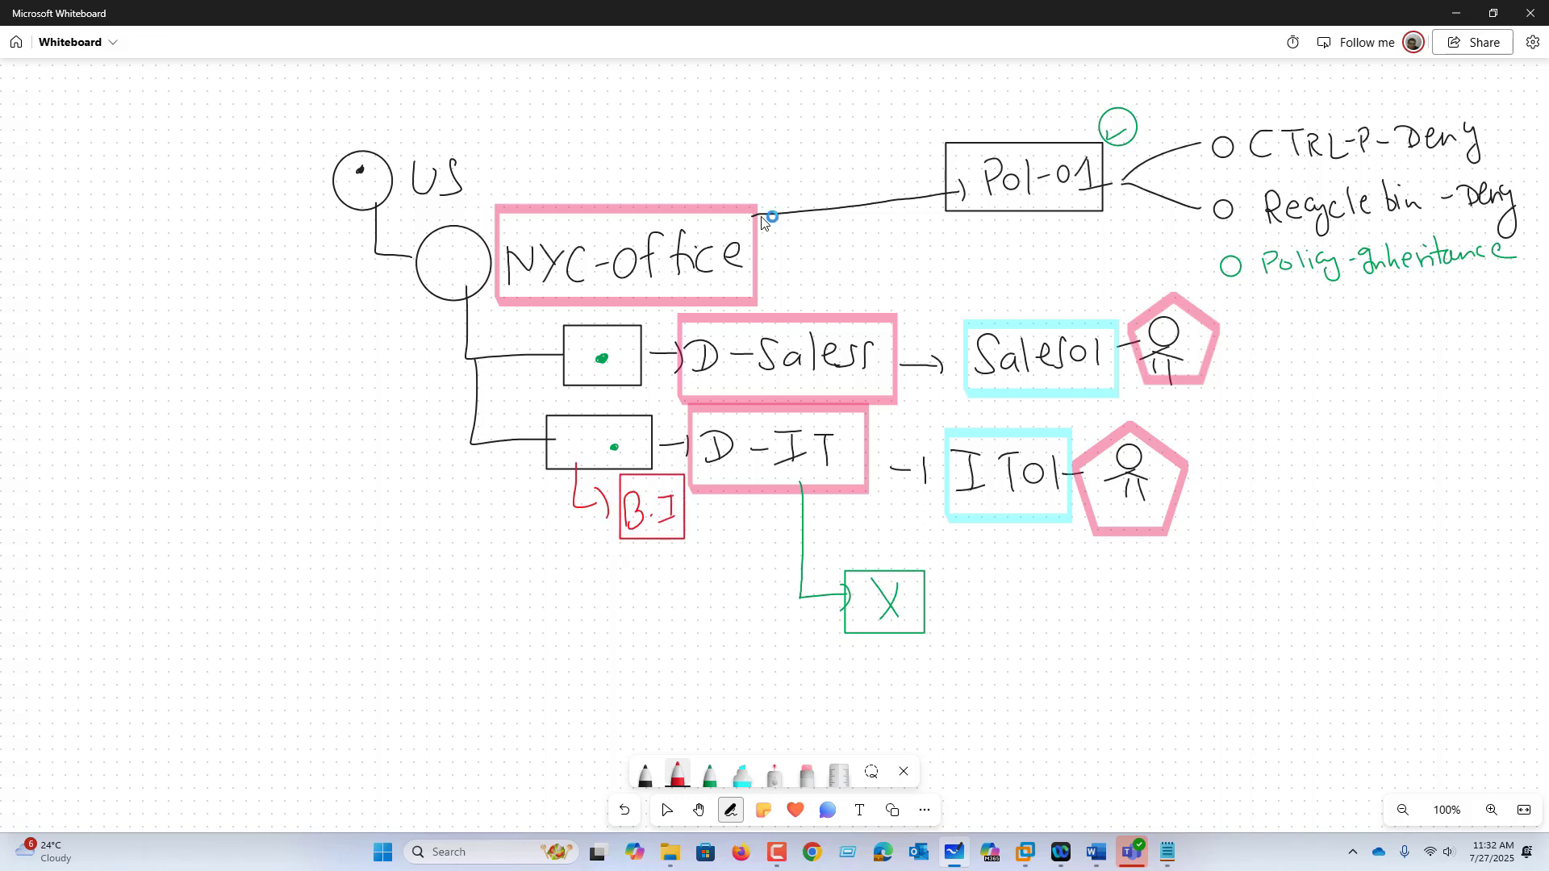
Step: Write a red Enforced note under Pol-01, then add cyan highlight marks and an arrow from B.I
{"action": "left_click_drag", "start_coordinate": [998, 202], "coordinate": [1017, 244]}
{"action": "mouse_move", "coordinate": [1037, 257]}
{"action": "left_mouse_down"}
{"action": "mouse_move", "coordinate": [1038, 233]}
{"action": "mouse_move", "coordinate": [1128, 242]}
{"action": "mouse_move", "coordinate": [1150, 228]}
{"action": "mouse_move", "coordinate": [1147, 242]}
{"action": "left_mouse_up"}
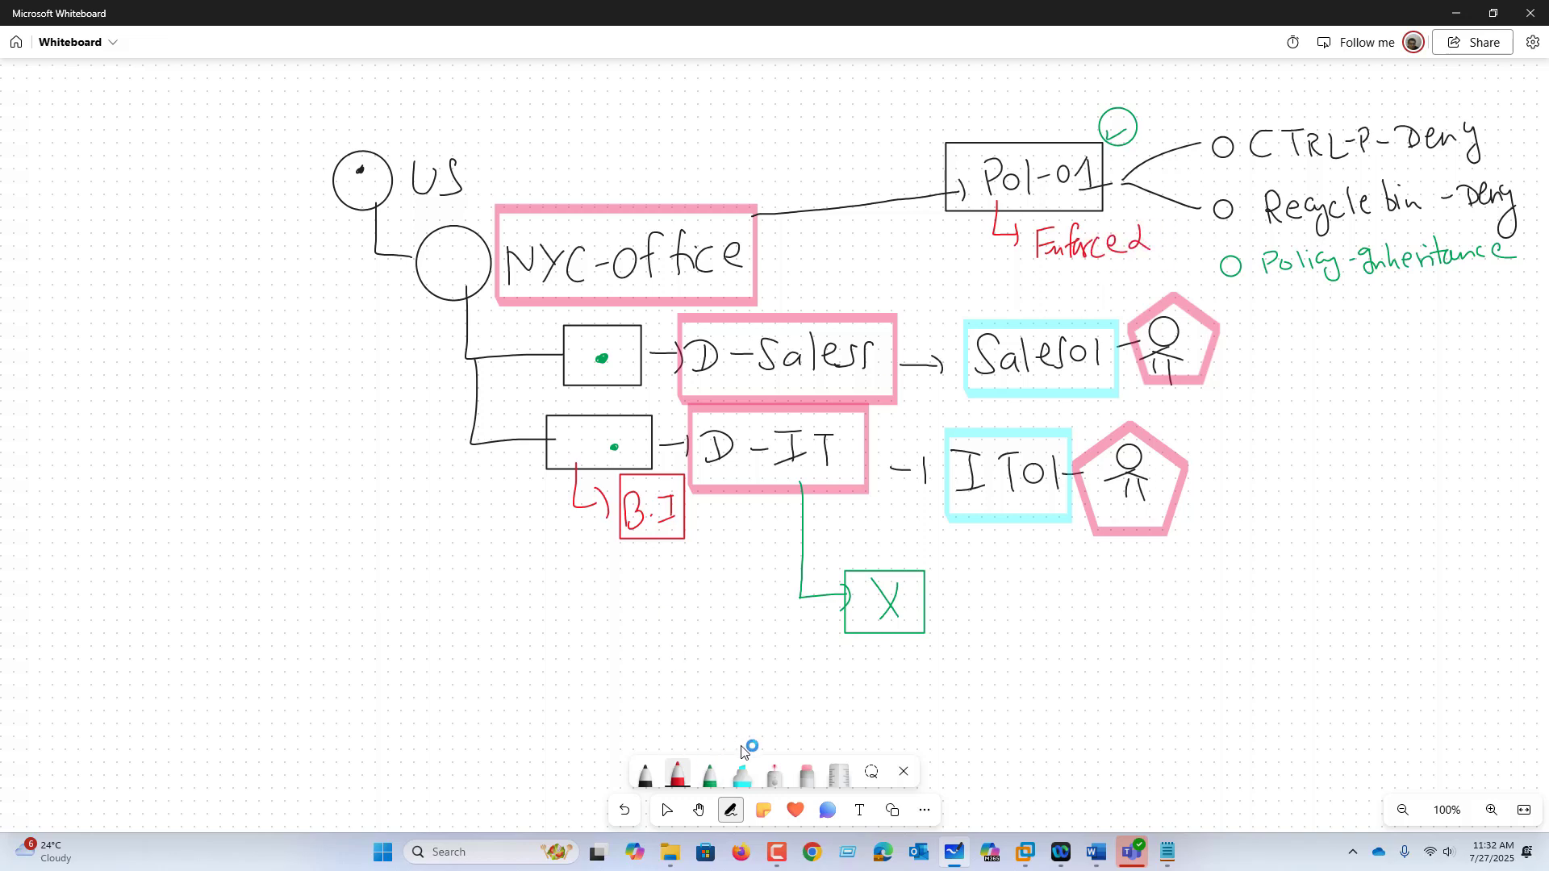
{"action": "left_click", "coordinate": [742, 774]}
{"action": "mouse_move", "coordinate": [1030, 221]}
{"action": "left_mouse_down"}
{"action": "mouse_move", "coordinate": [1026, 275]}
{"action": "mouse_move", "coordinate": [1147, 274]}
{"action": "mouse_move", "coordinate": [1030, 216]}
{"action": "left_mouse_up"}
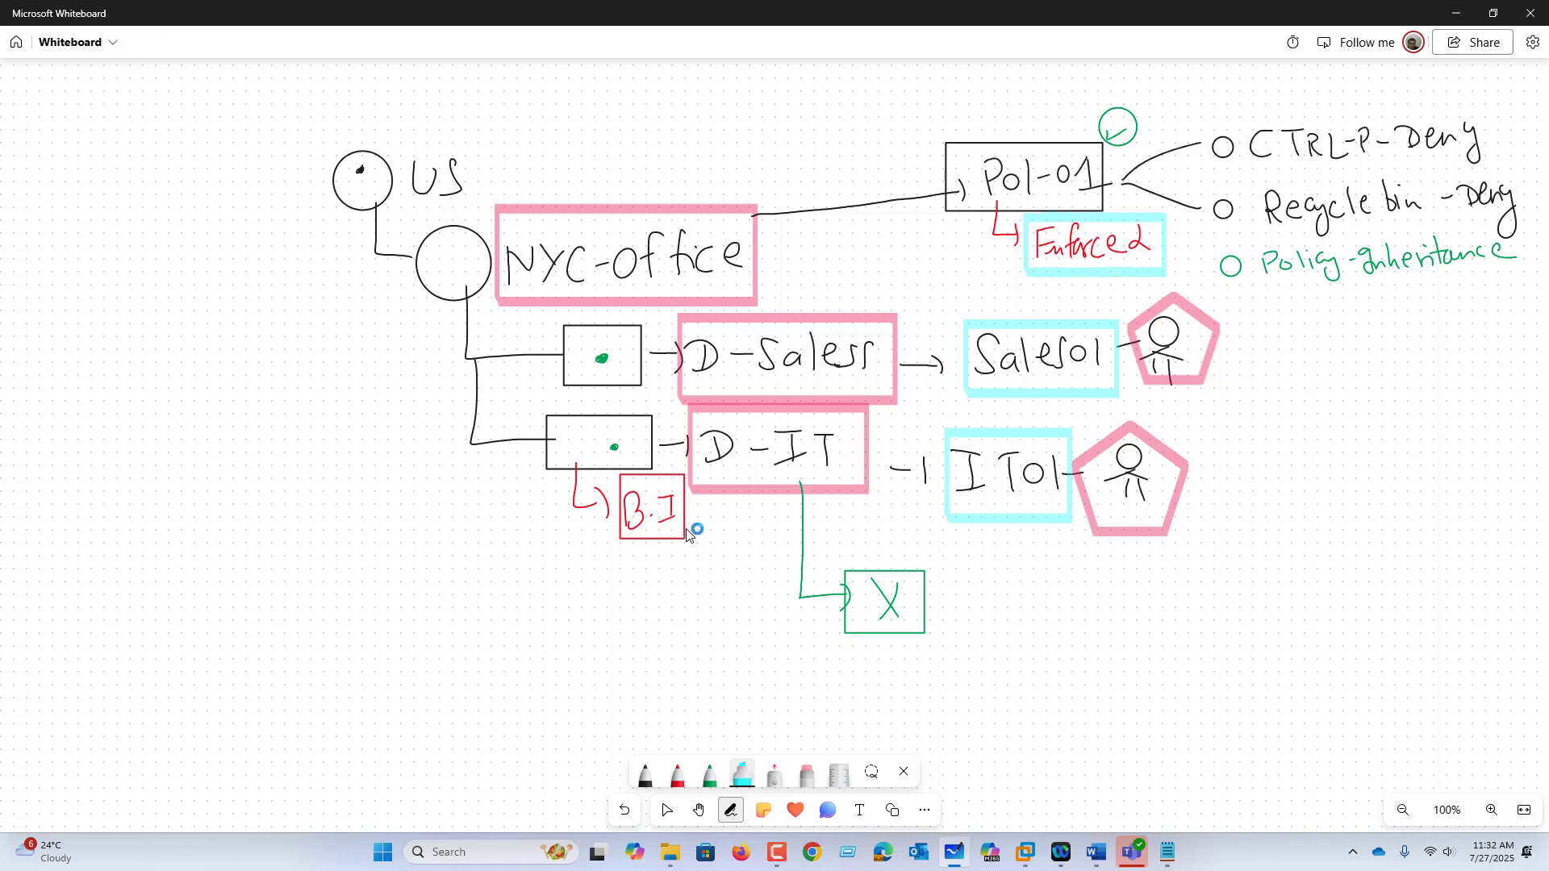
{"action": "mouse_move", "coordinate": [650, 533]}
{"action": "left_mouse_down"}
{"action": "mouse_move", "coordinate": [726, 656]}
{"action": "mouse_move", "coordinate": [764, 667]}
{"action": "mouse_move", "coordinate": [788, 650]}
{"action": "mouse_move", "coordinate": [830, 681]}
{"action": "mouse_move", "coordinate": [888, 667]}
{"action": "mouse_move", "coordinate": [907, 682]}
{"action": "left_mouse_up"}
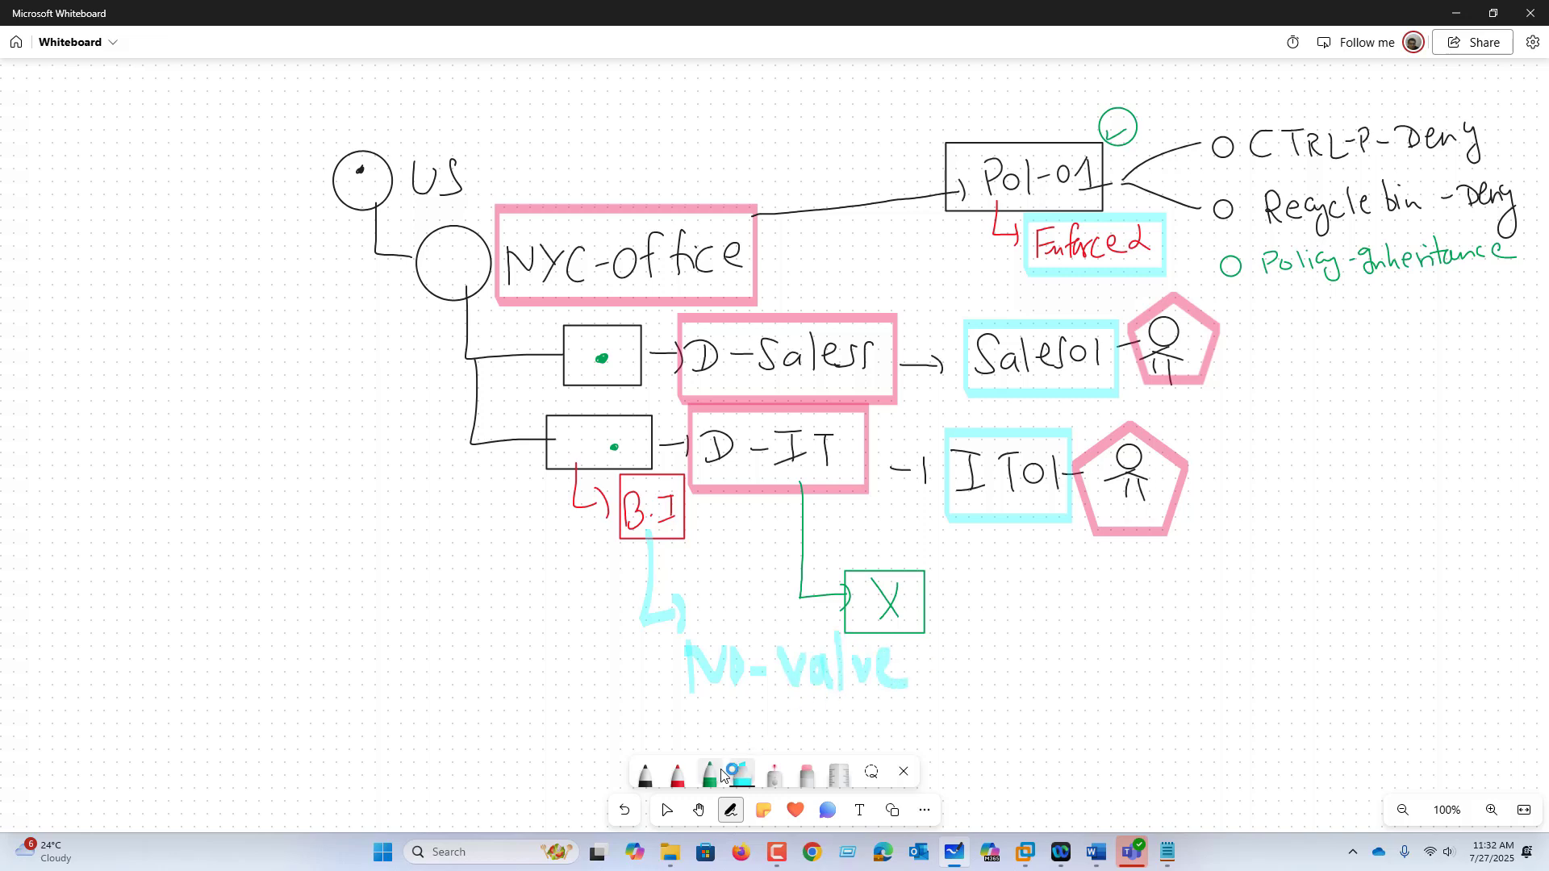
Step: Change the highlighter colour to red, then return to the VMware window
{"action": "left_click", "coordinate": [724, 775]}
{"action": "left_click", "coordinate": [755, 618]}
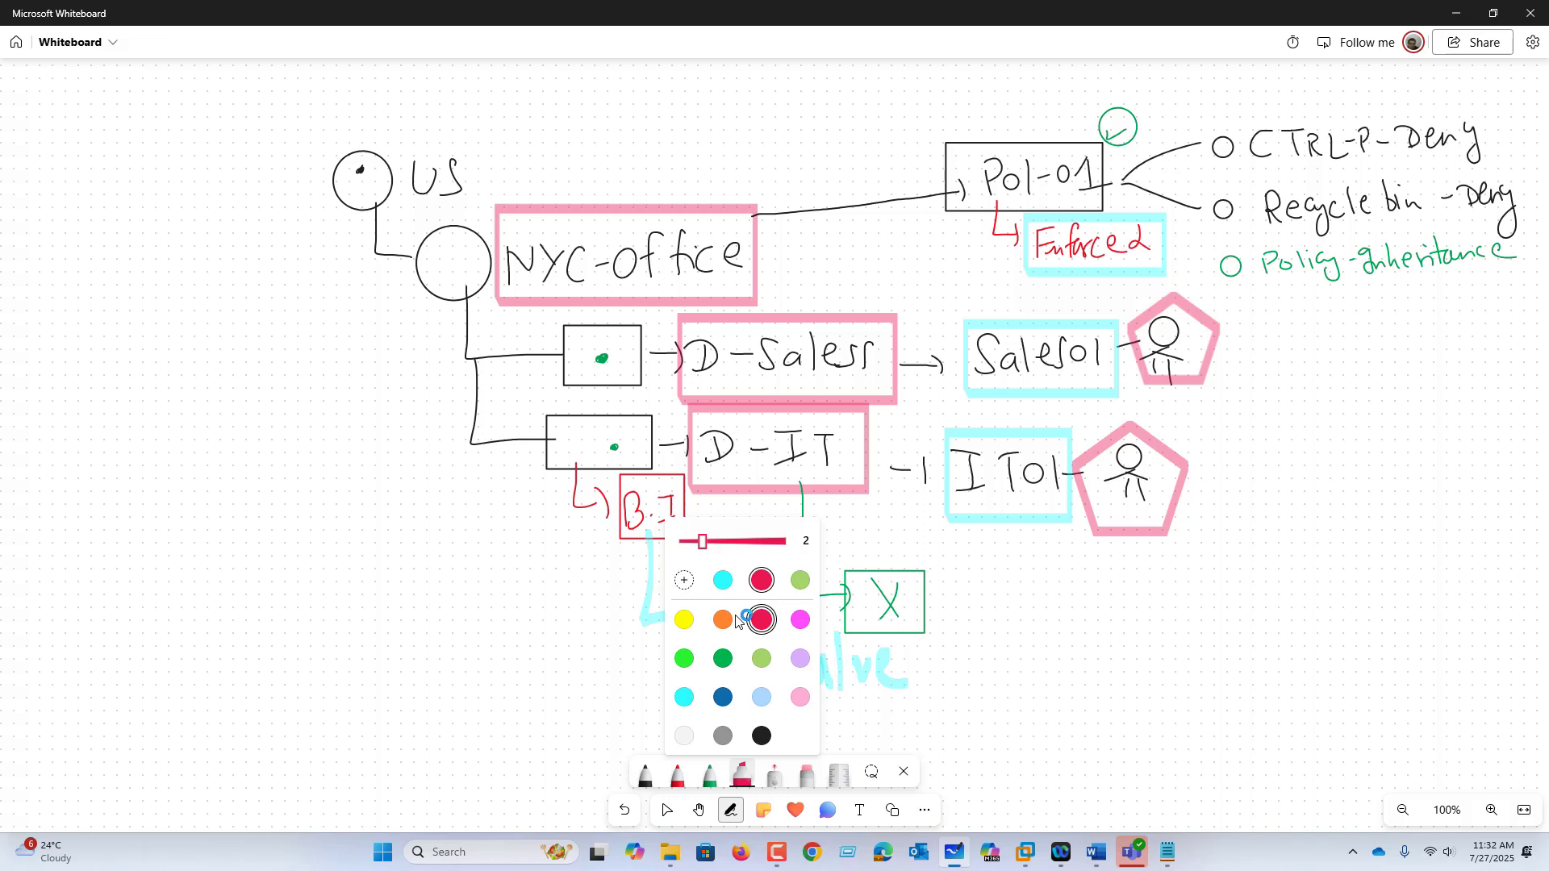
{"action": "left_click", "coordinate": [1044, 612]}
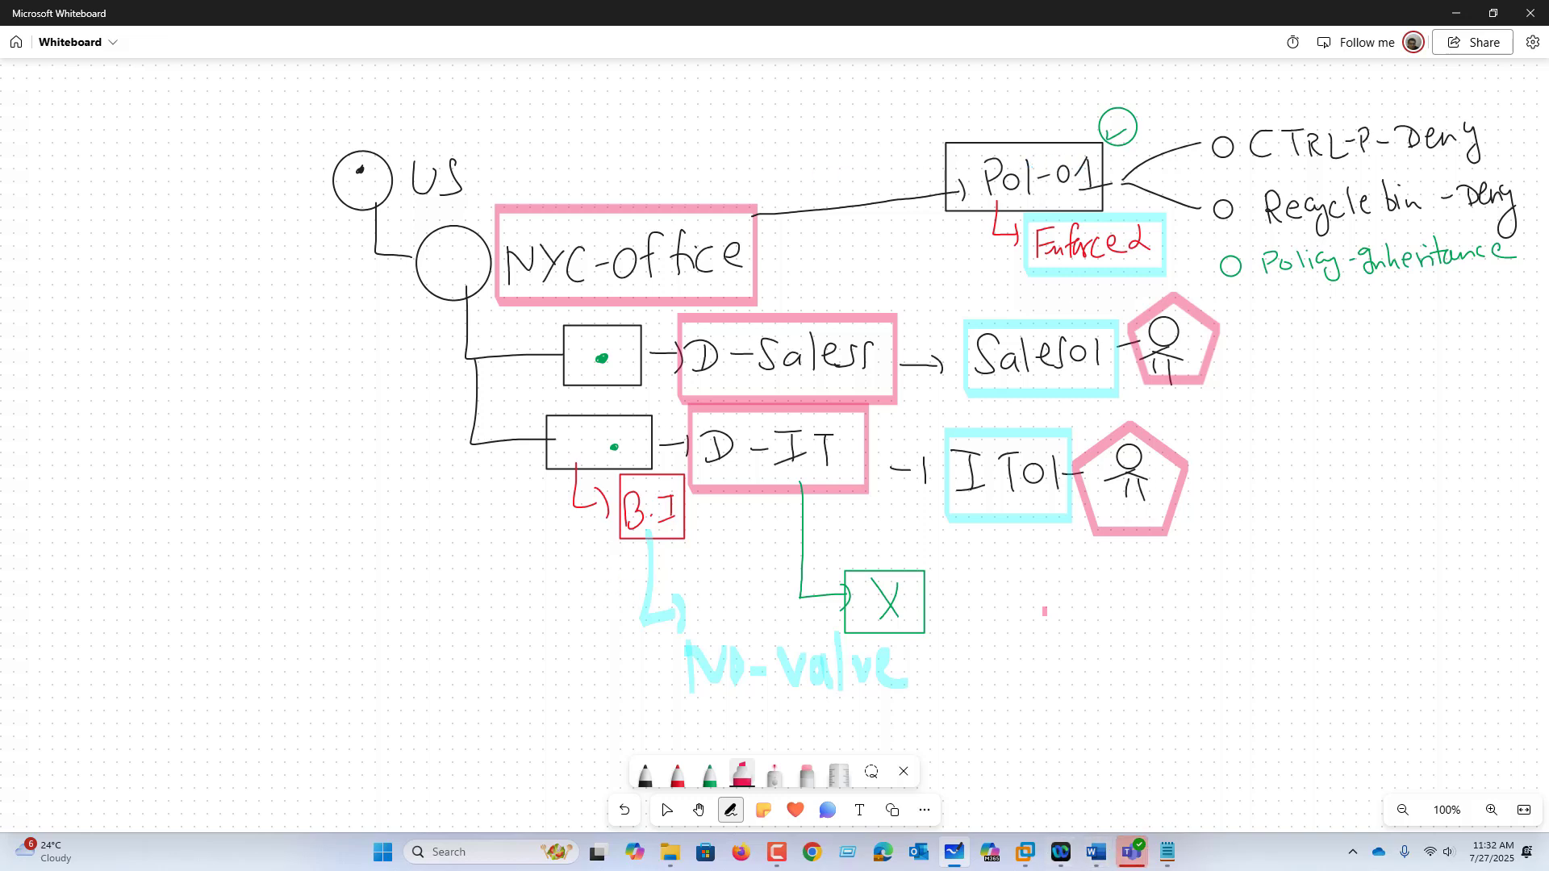
{"action": "left_click", "coordinate": [1025, 852]}
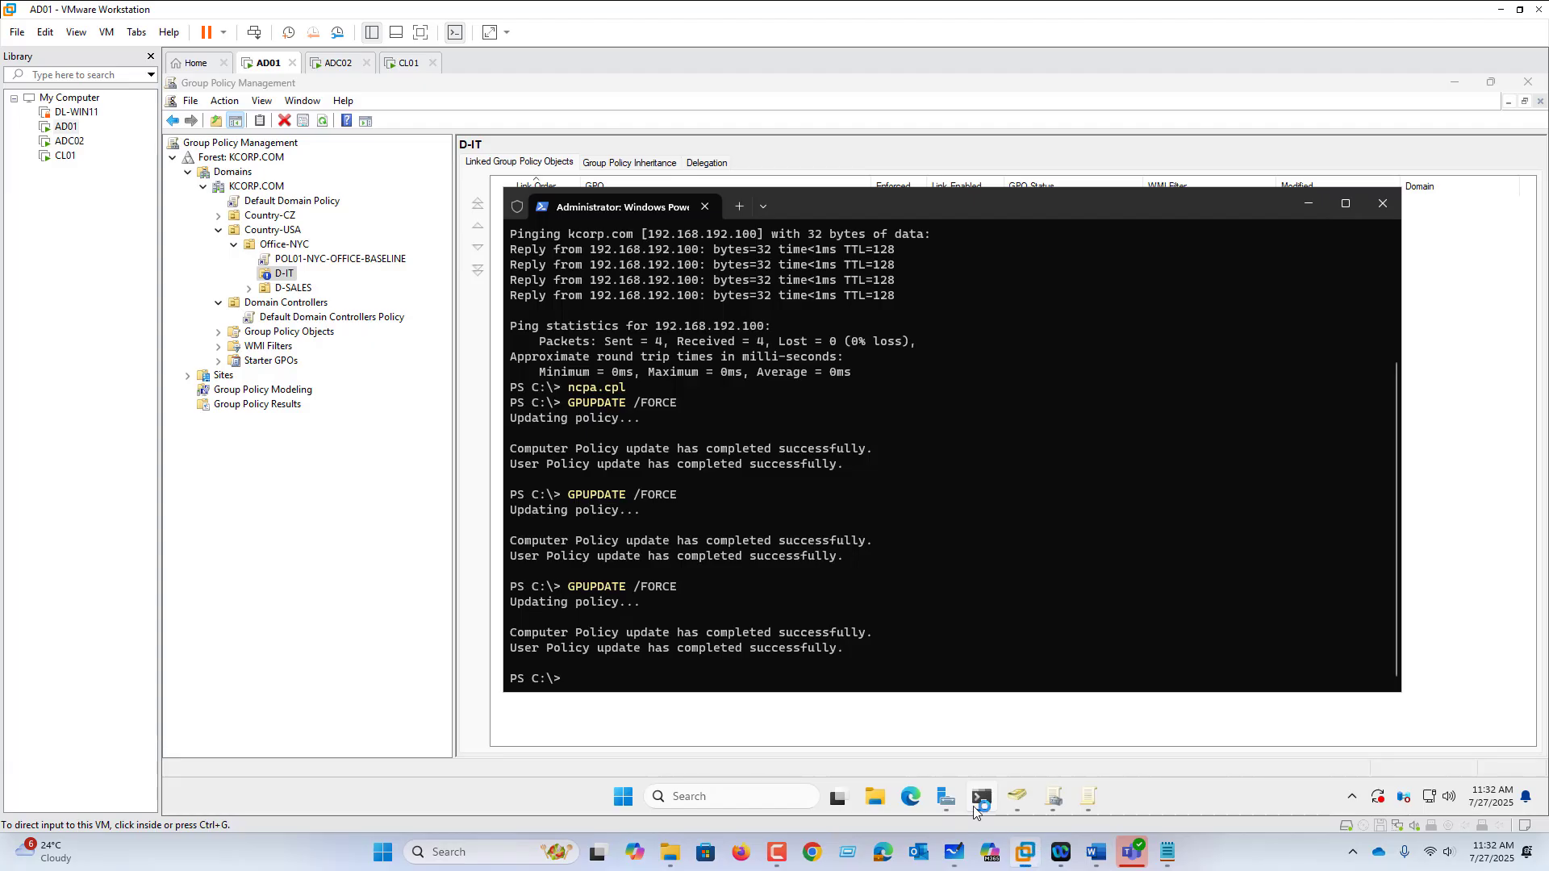
Step: Set the POL01-NYC-OFFICE-BASELINE link on Office-NYC to Enforced
{"action": "left_click", "coordinate": [300, 259]}
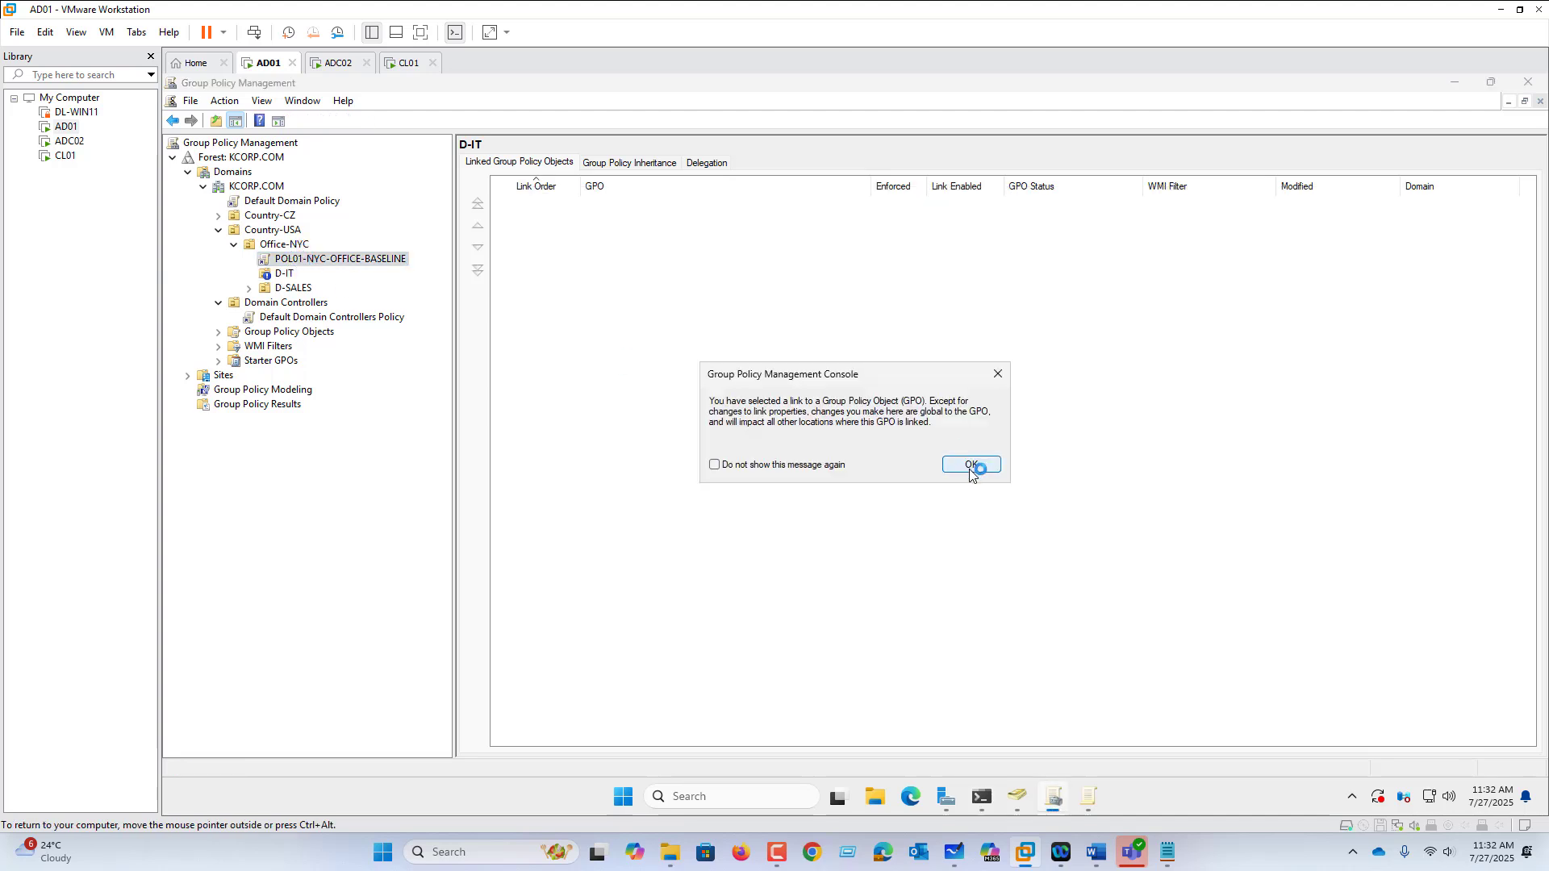
{"action": "left_click", "coordinate": [971, 468]}
{"action": "right_click", "coordinate": [332, 262]}
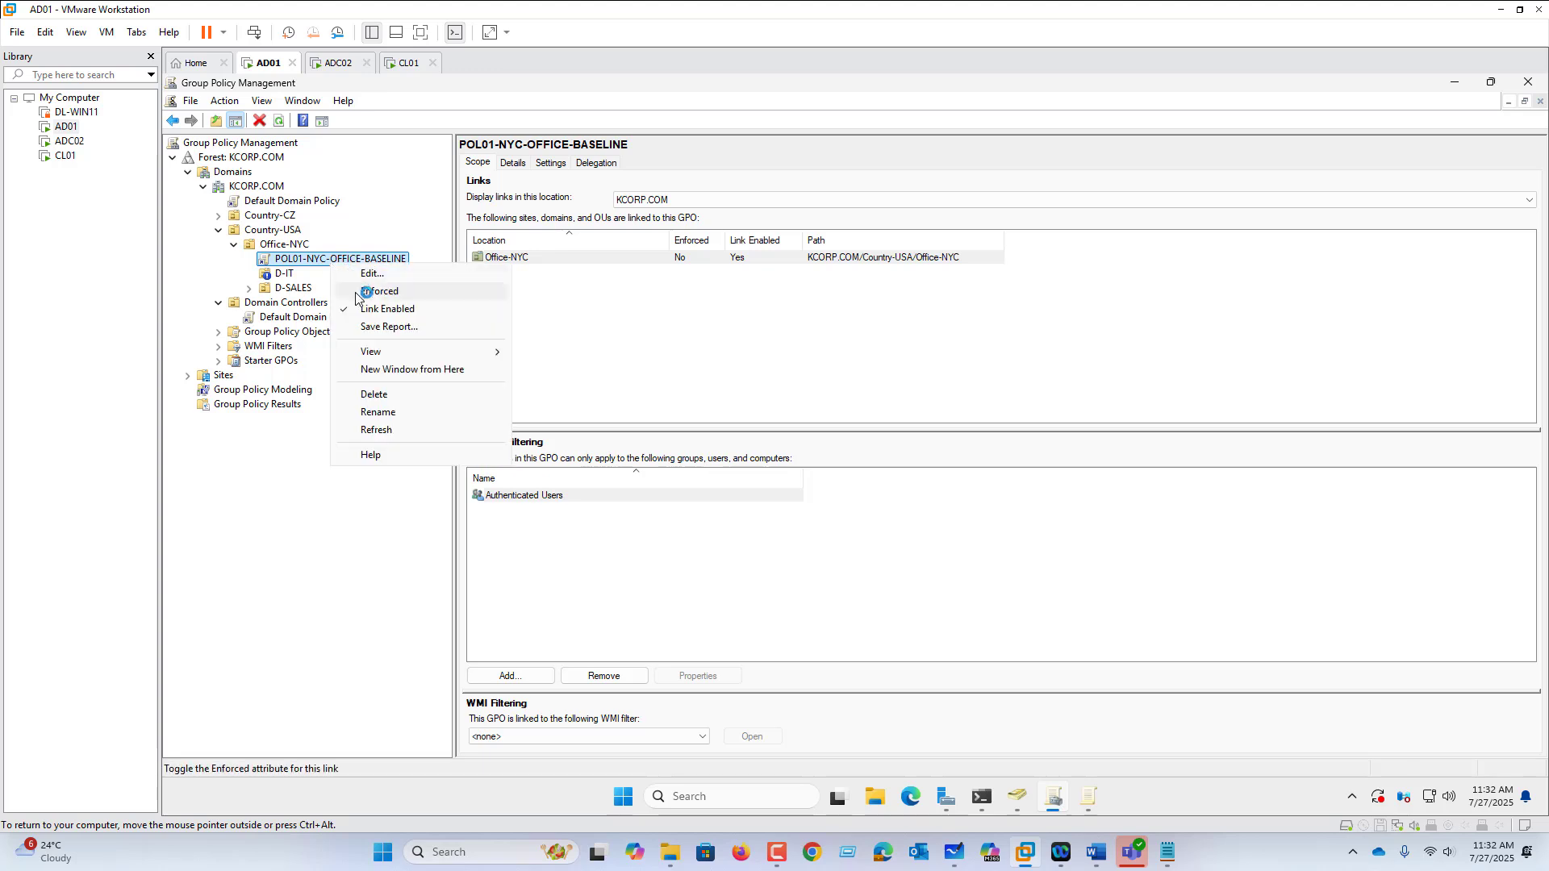
{"action": "left_click", "coordinate": [356, 294]}
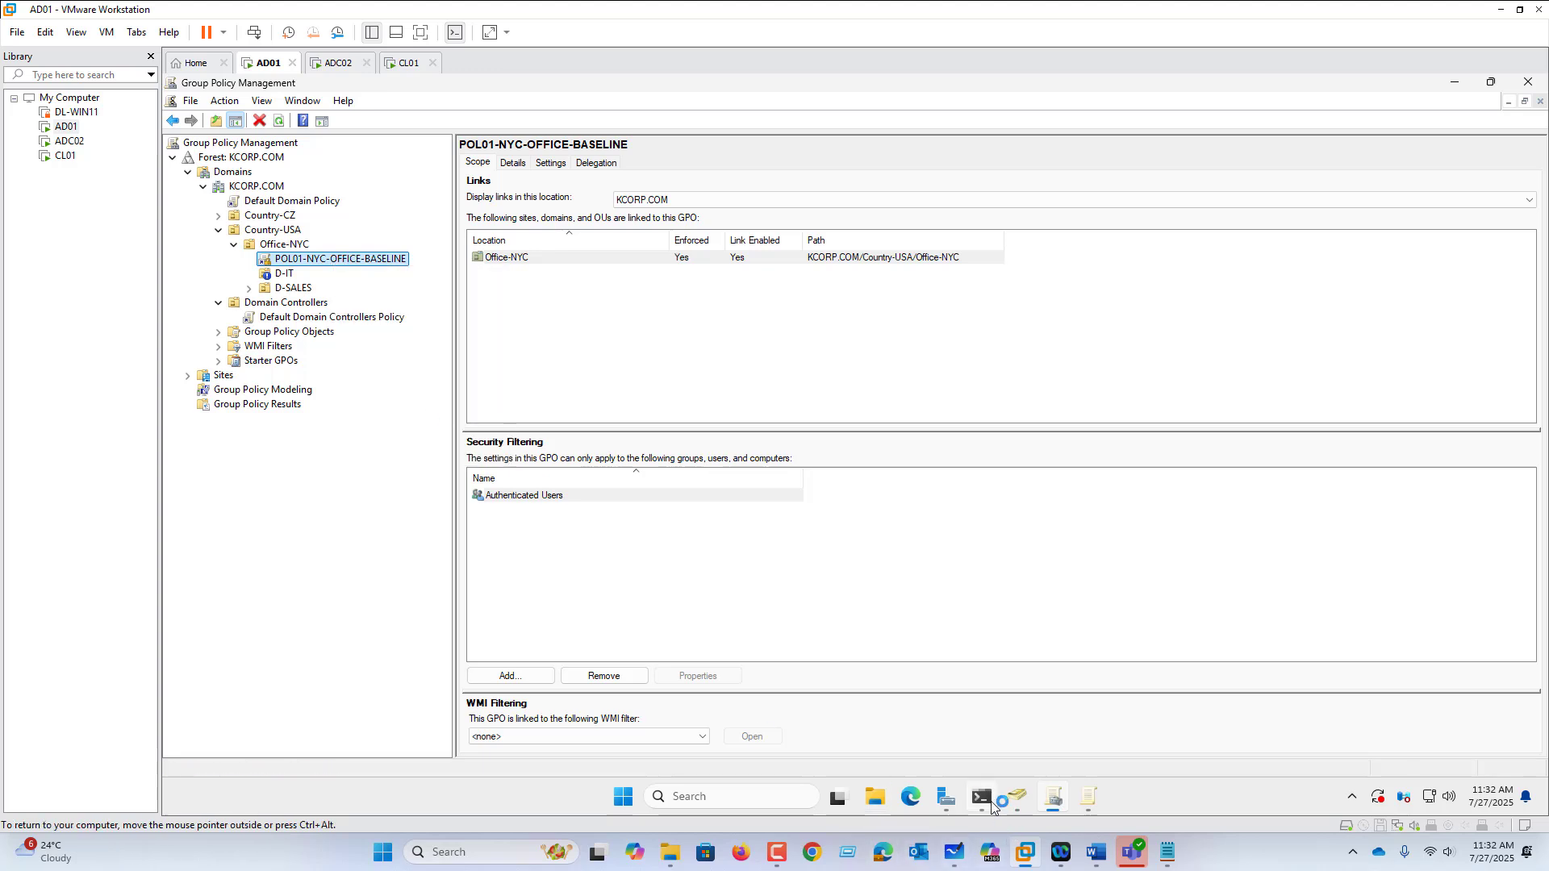
Step: Rerun gpupdate /force in PowerShell on AD01, then switch to the CL01 VM
{"action": "left_click", "coordinate": [992, 802]}
{"action": "key", "text": "Up"}
{"action": "key", "text": "Return"}
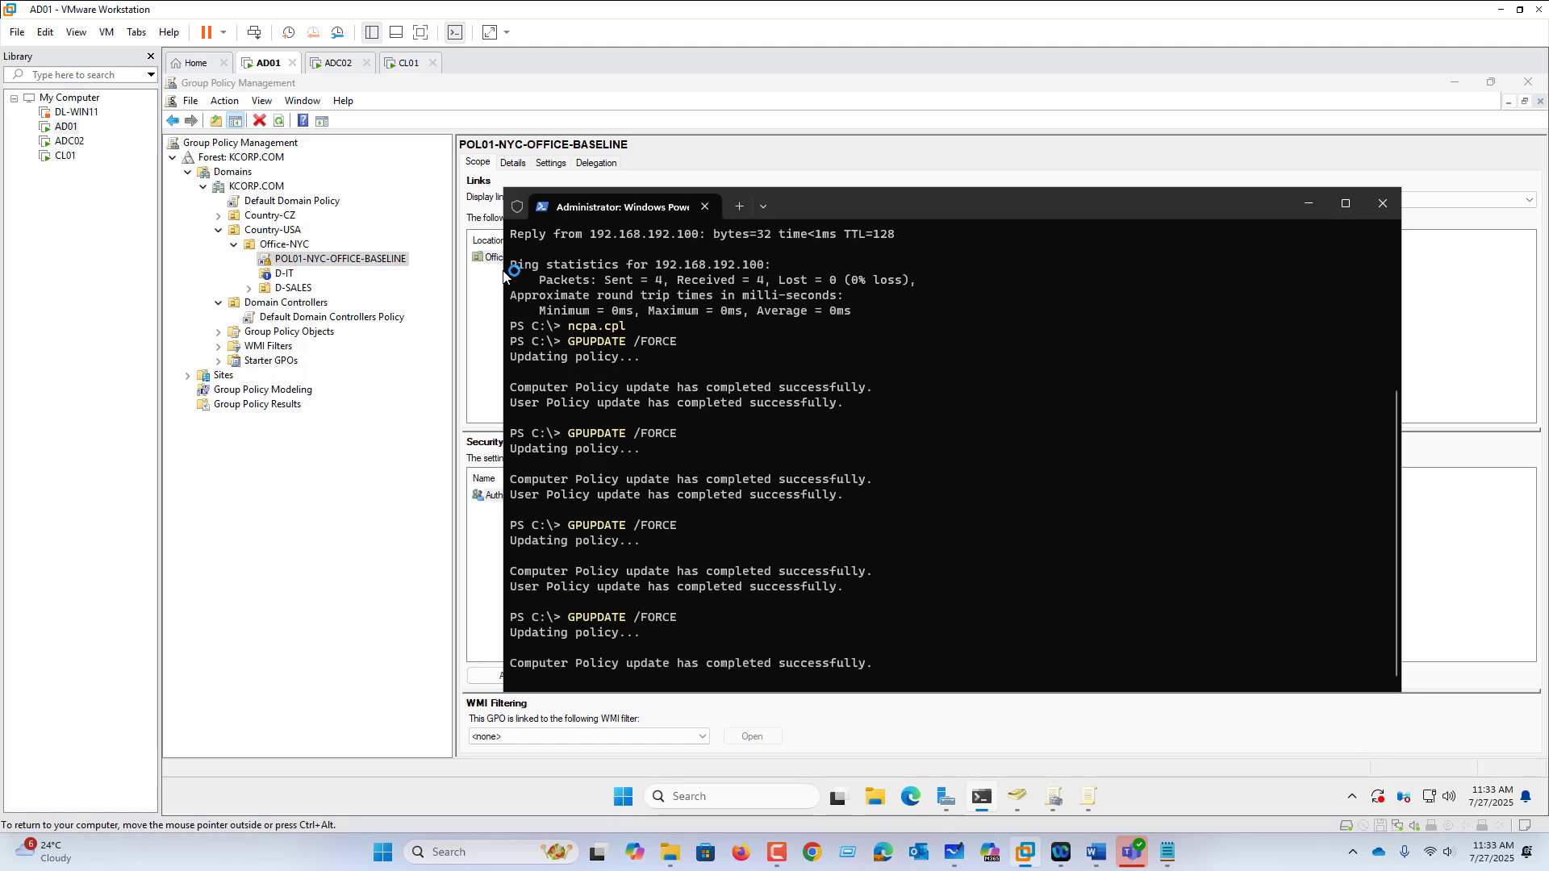
{"action": "left_click", "coordinate": [407, 65]}
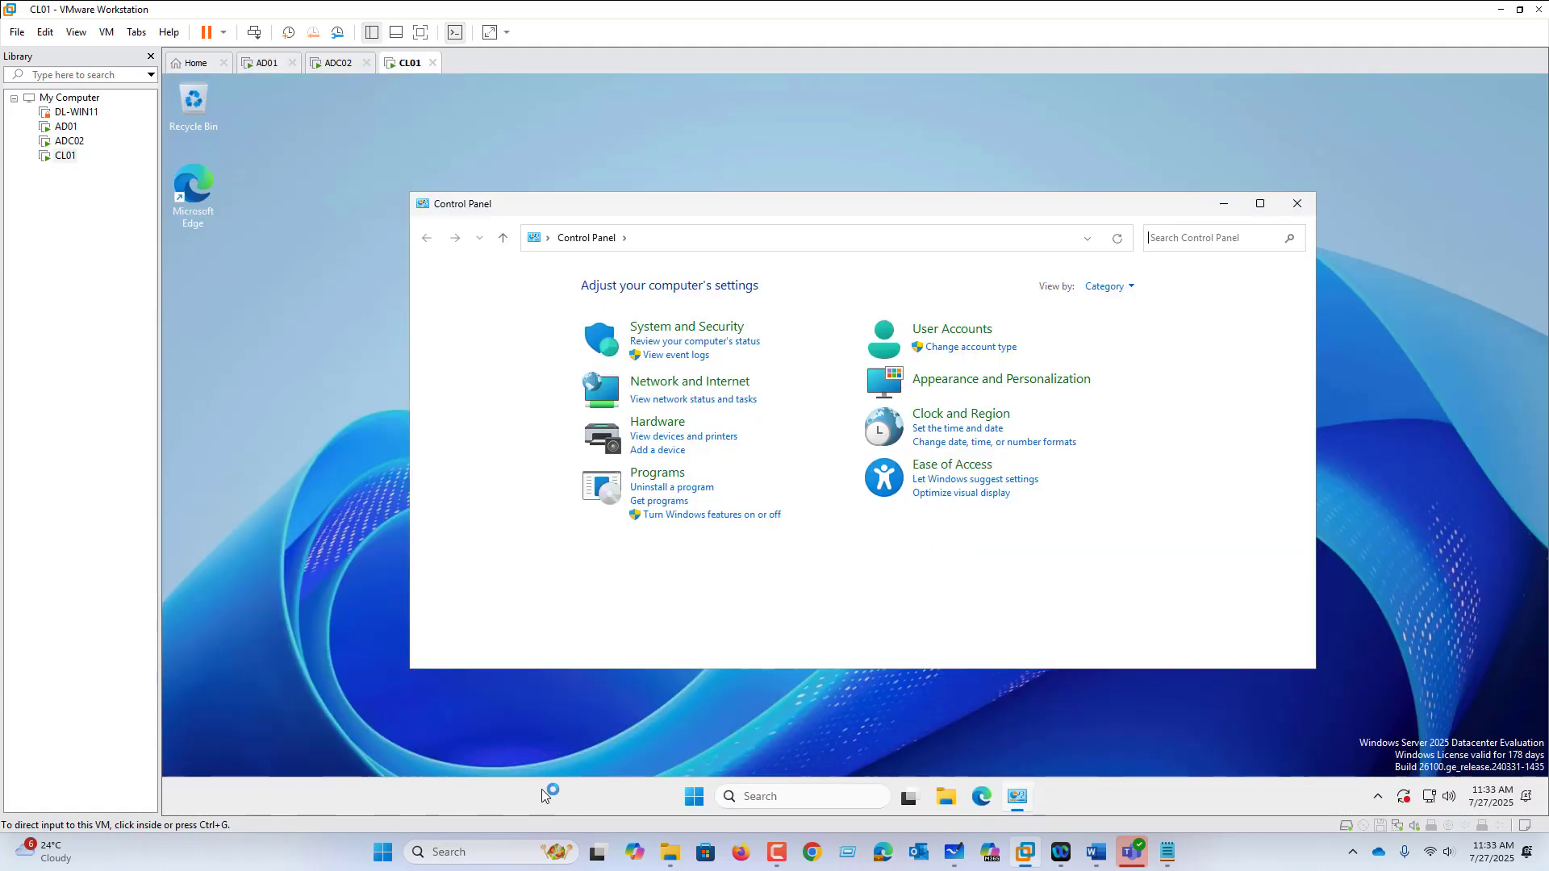
Step: Sign out of CL01 and sign back in as the IT user with the account password
{"action": "right_click", "coordinate": [691, 801]}
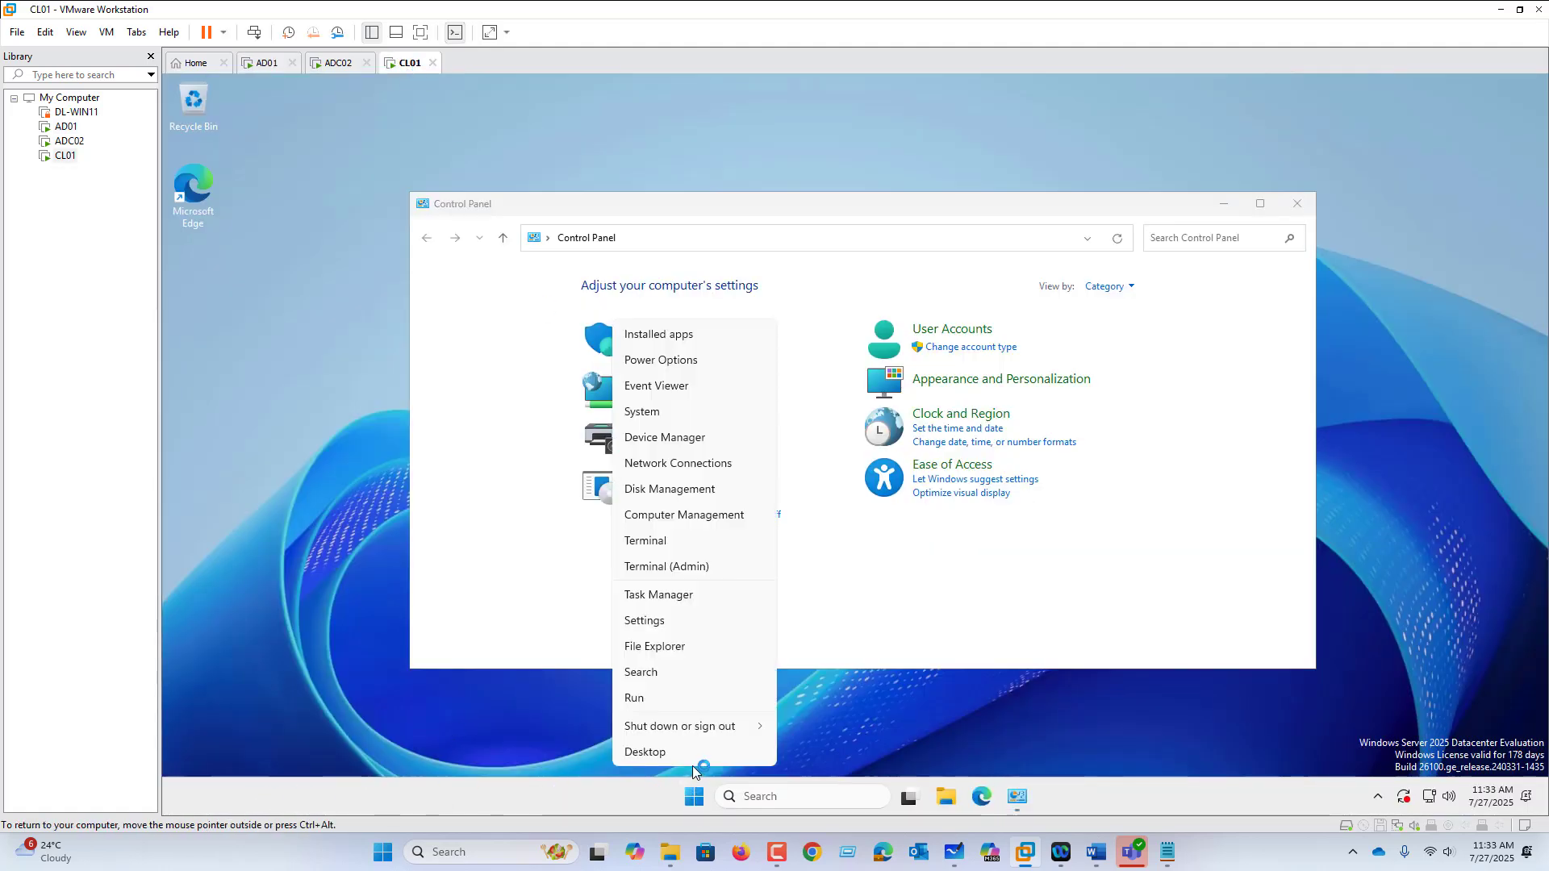
{"action": "mouse_move", "coordinate": [730, 727]}
{"action": "left_click", "coordinate": [795, 730]}
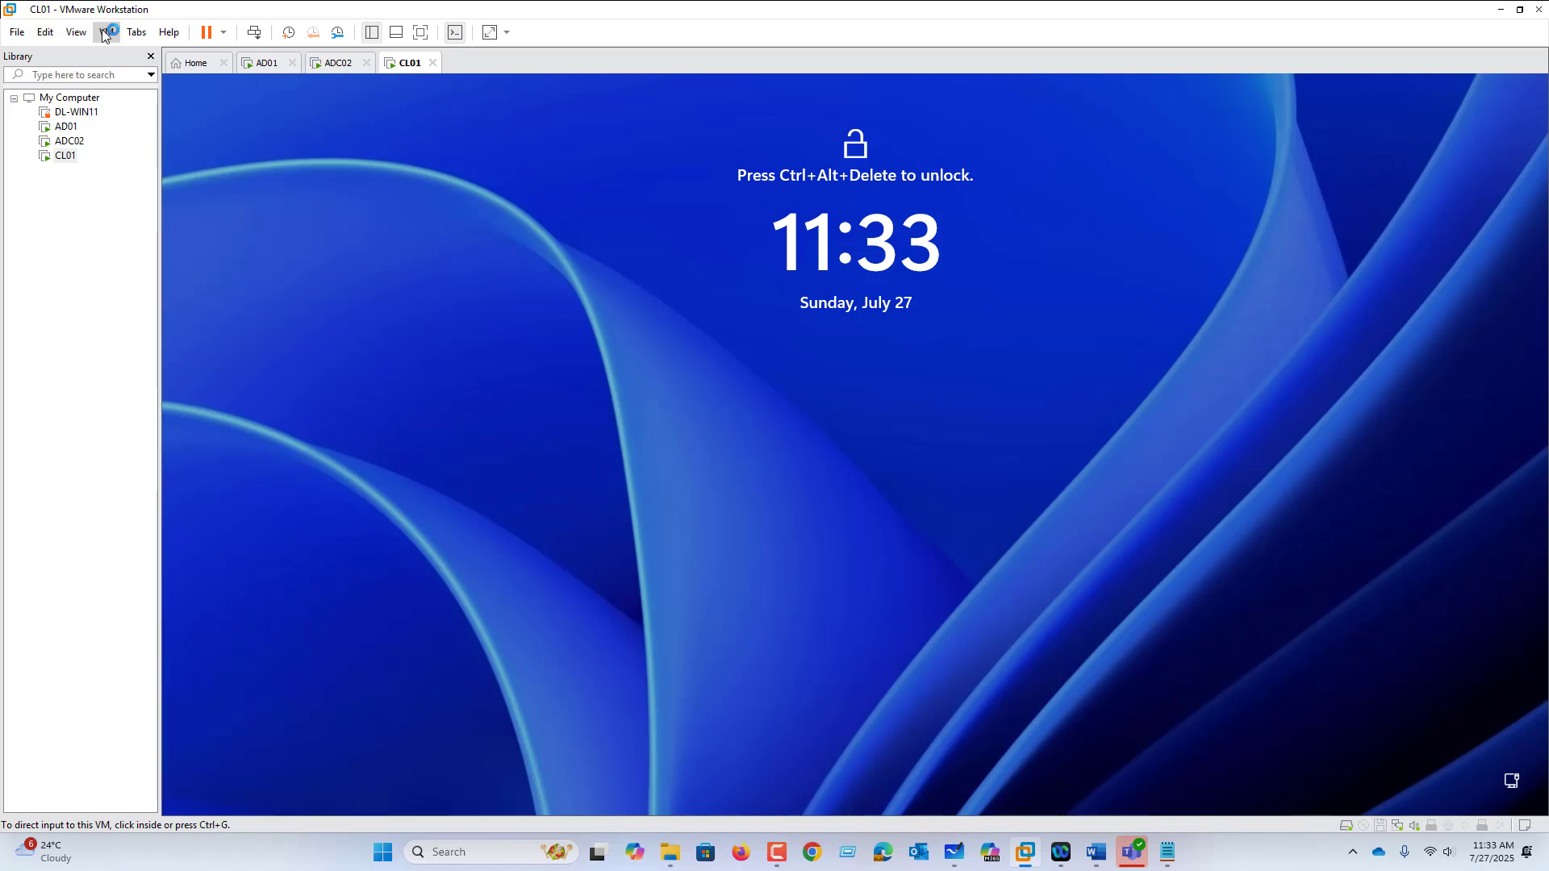
{"action": "left_click", "coordinate": [106, 32]}
{"action": "left_click", "coordinate": [175, 114]}
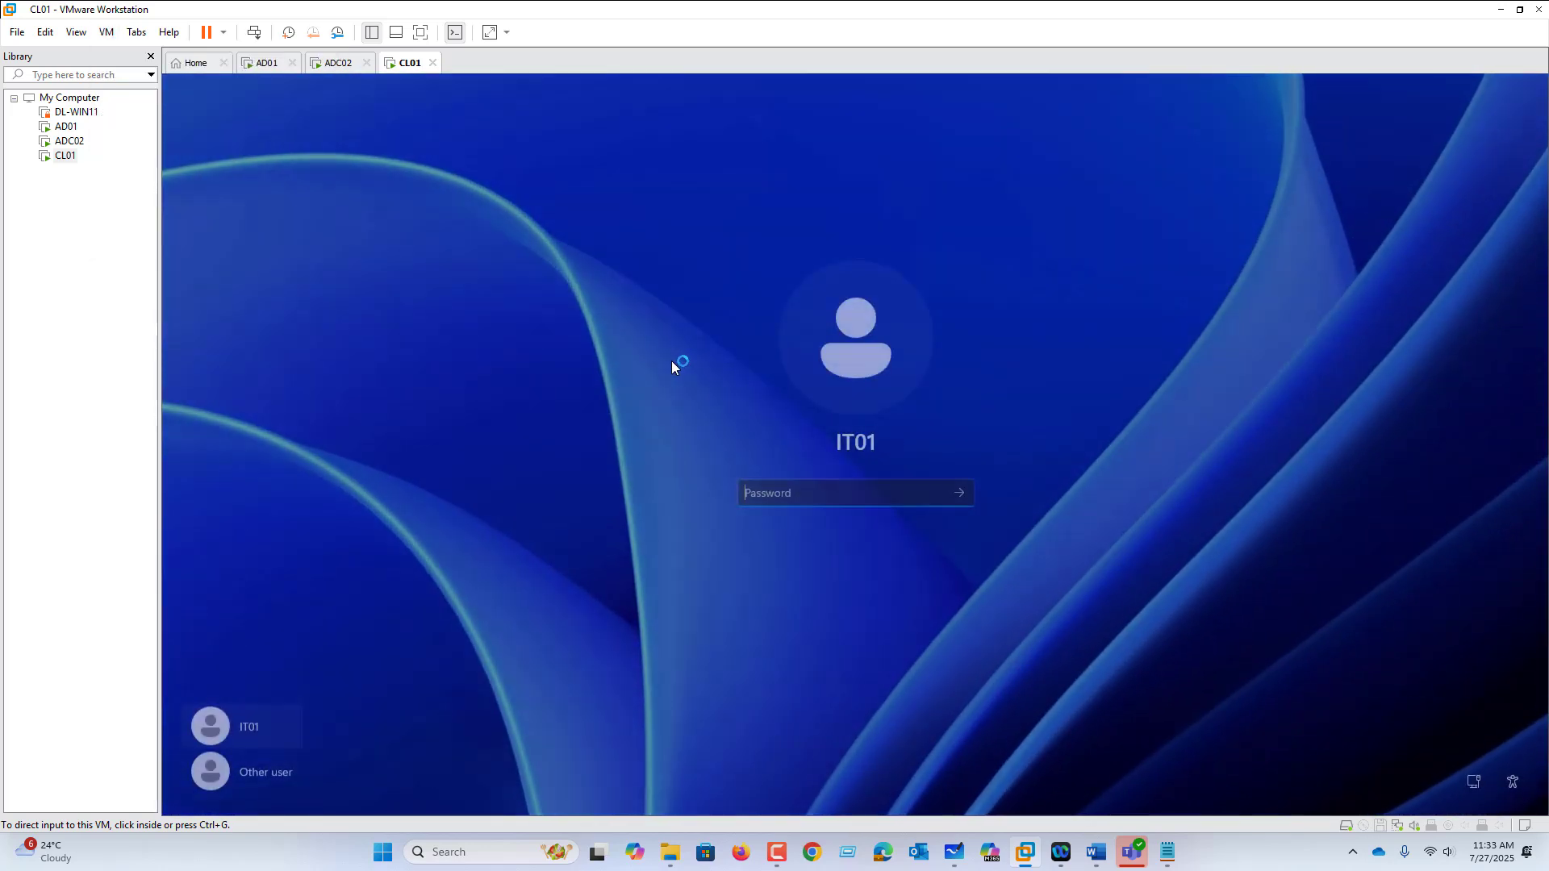
{"action": "type", "text": "P"}
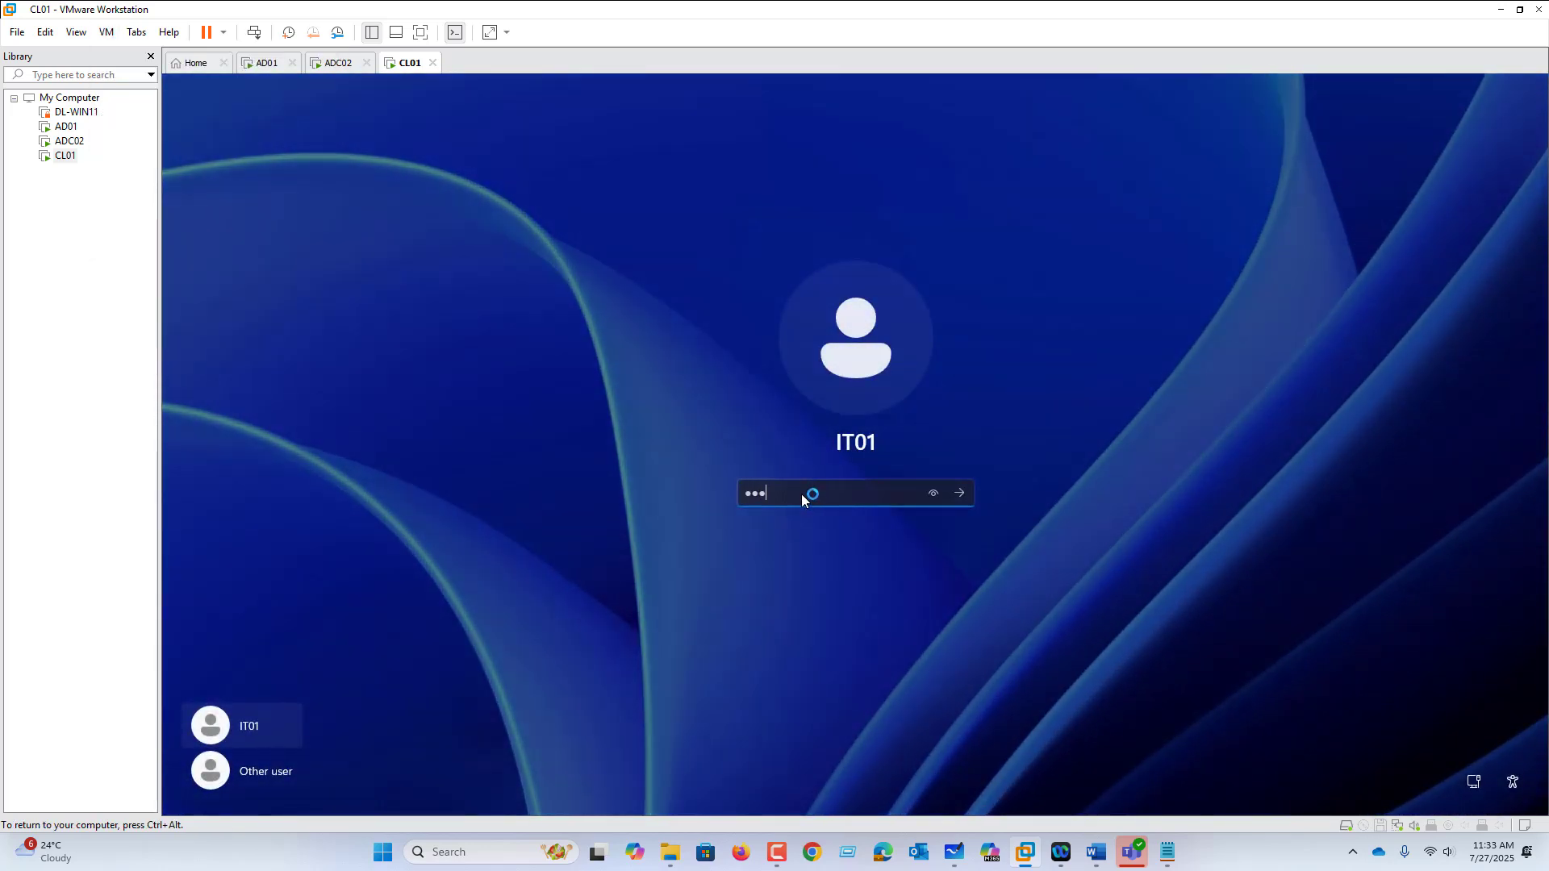
{"action": "key", "text": "Return"}
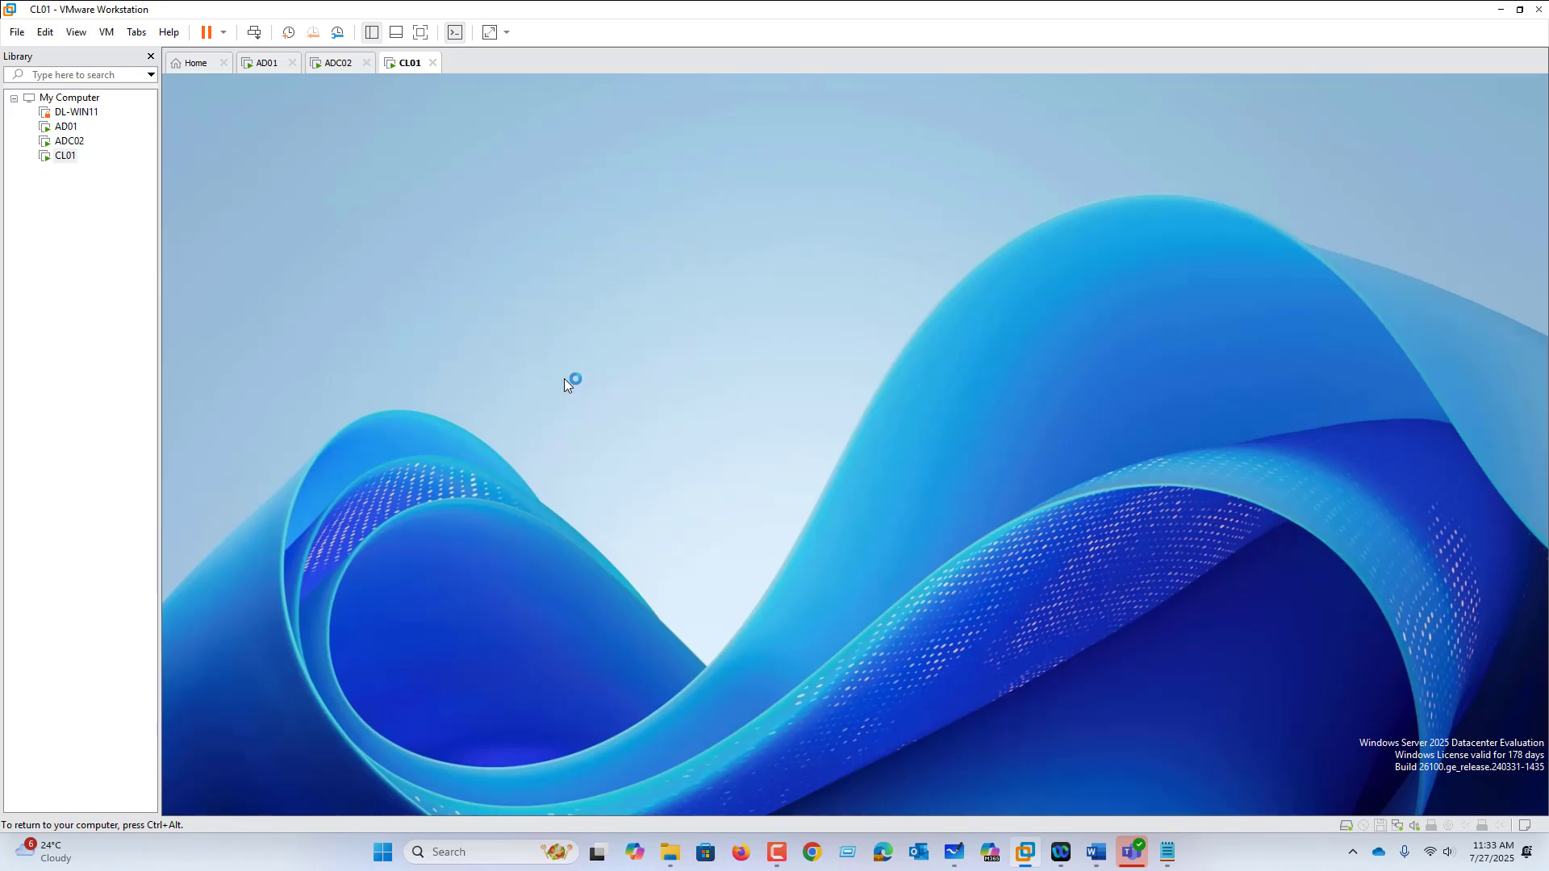
{"action": "key", "text": "ctrl+alt"}
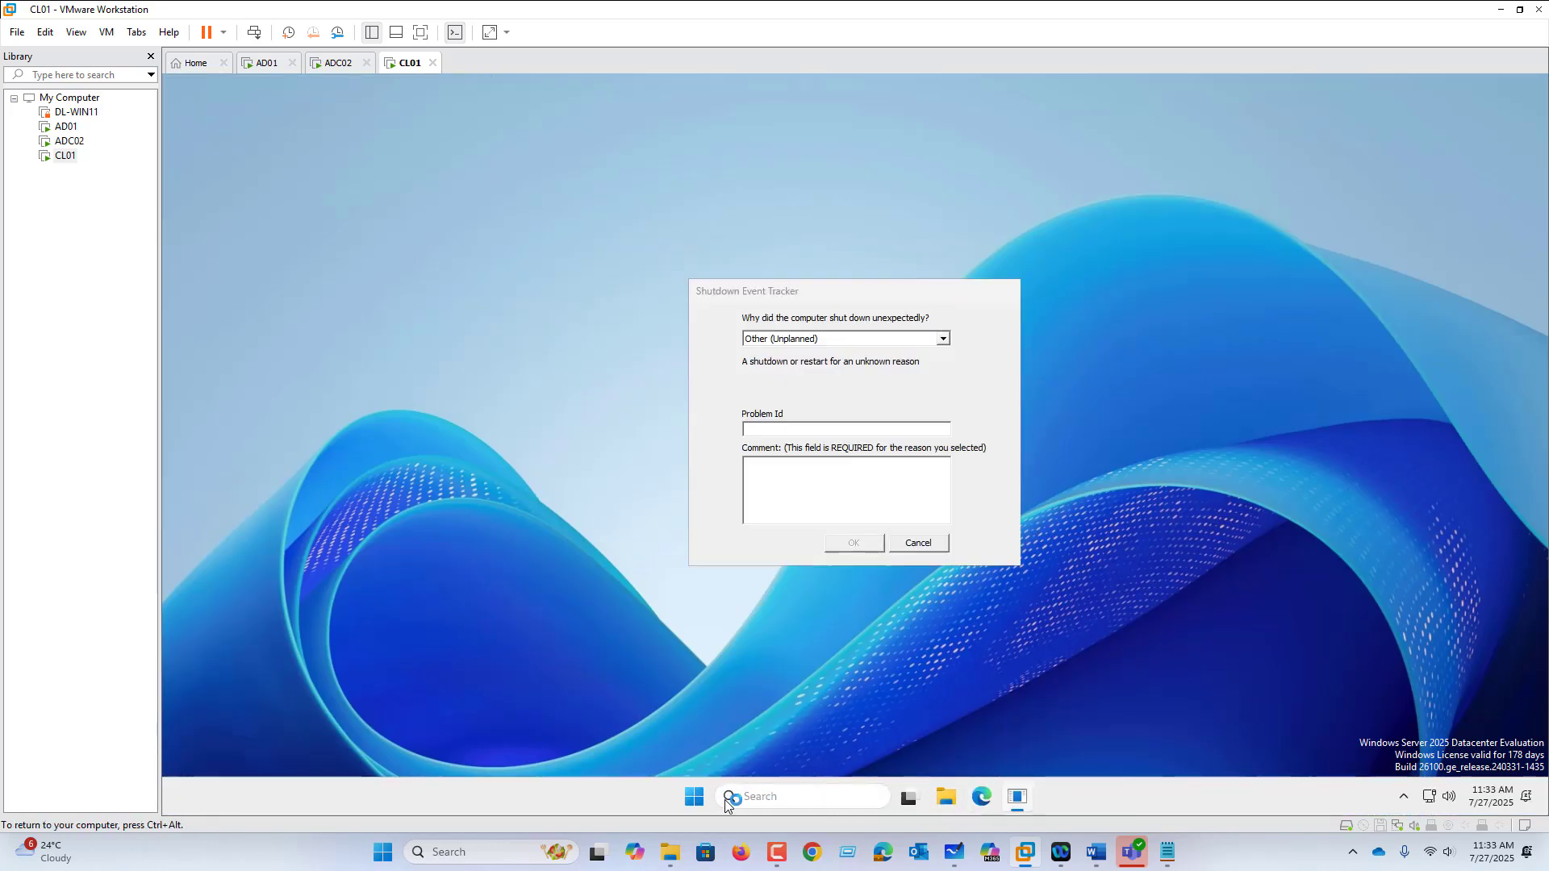
Step: Search for Control Panel to confirm it is blocked, then return to the AD01 VM
{"action": "left_click", "coordinate": [697, 800]}
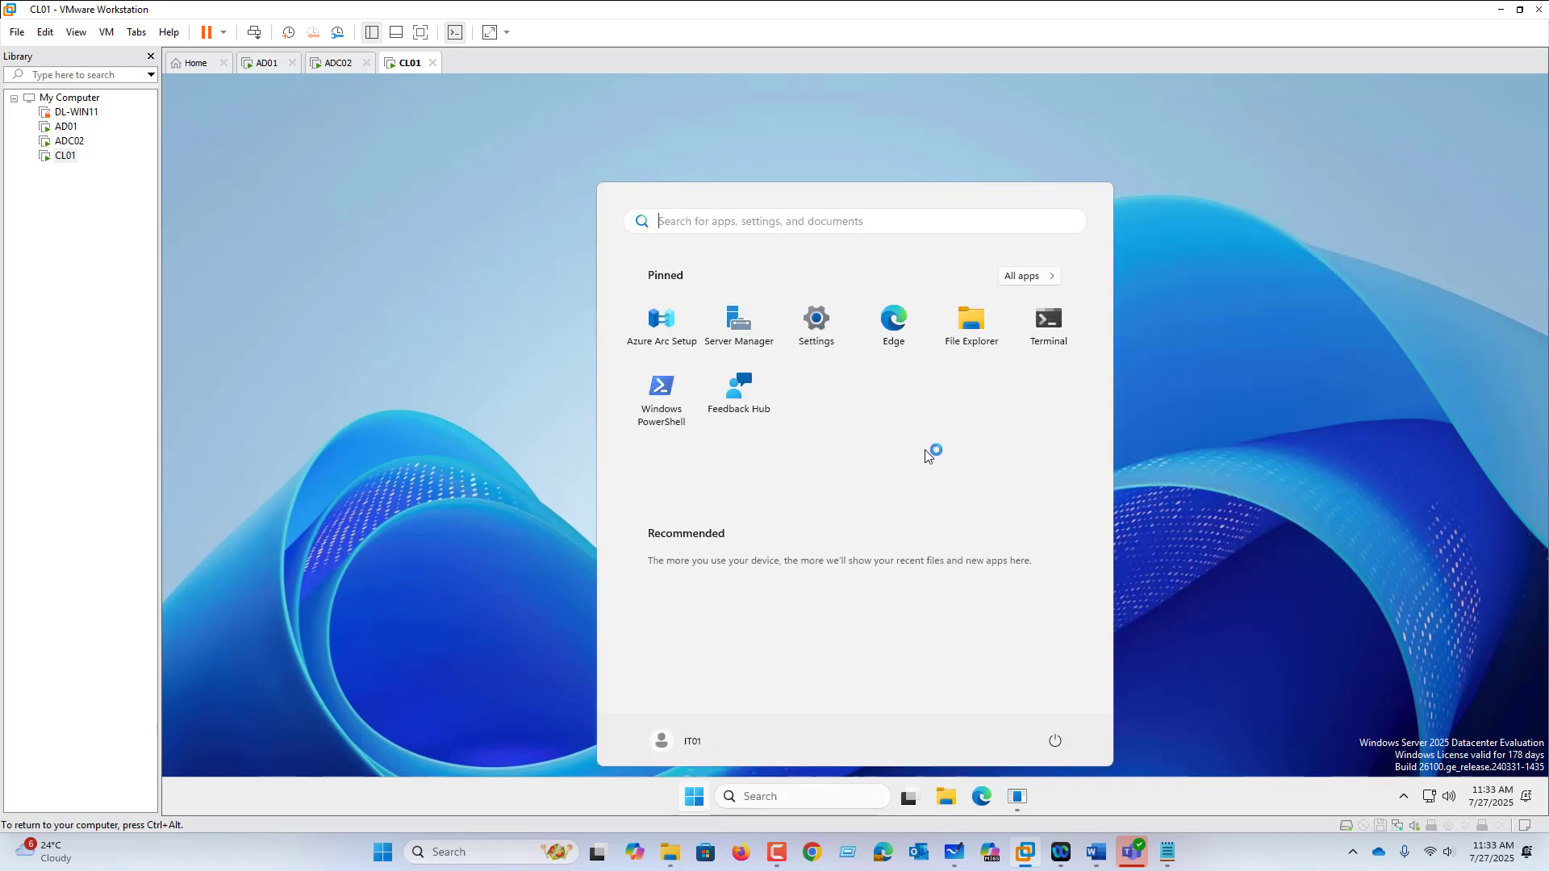
{"action": "left_click", "coordinate": [697, 796]}
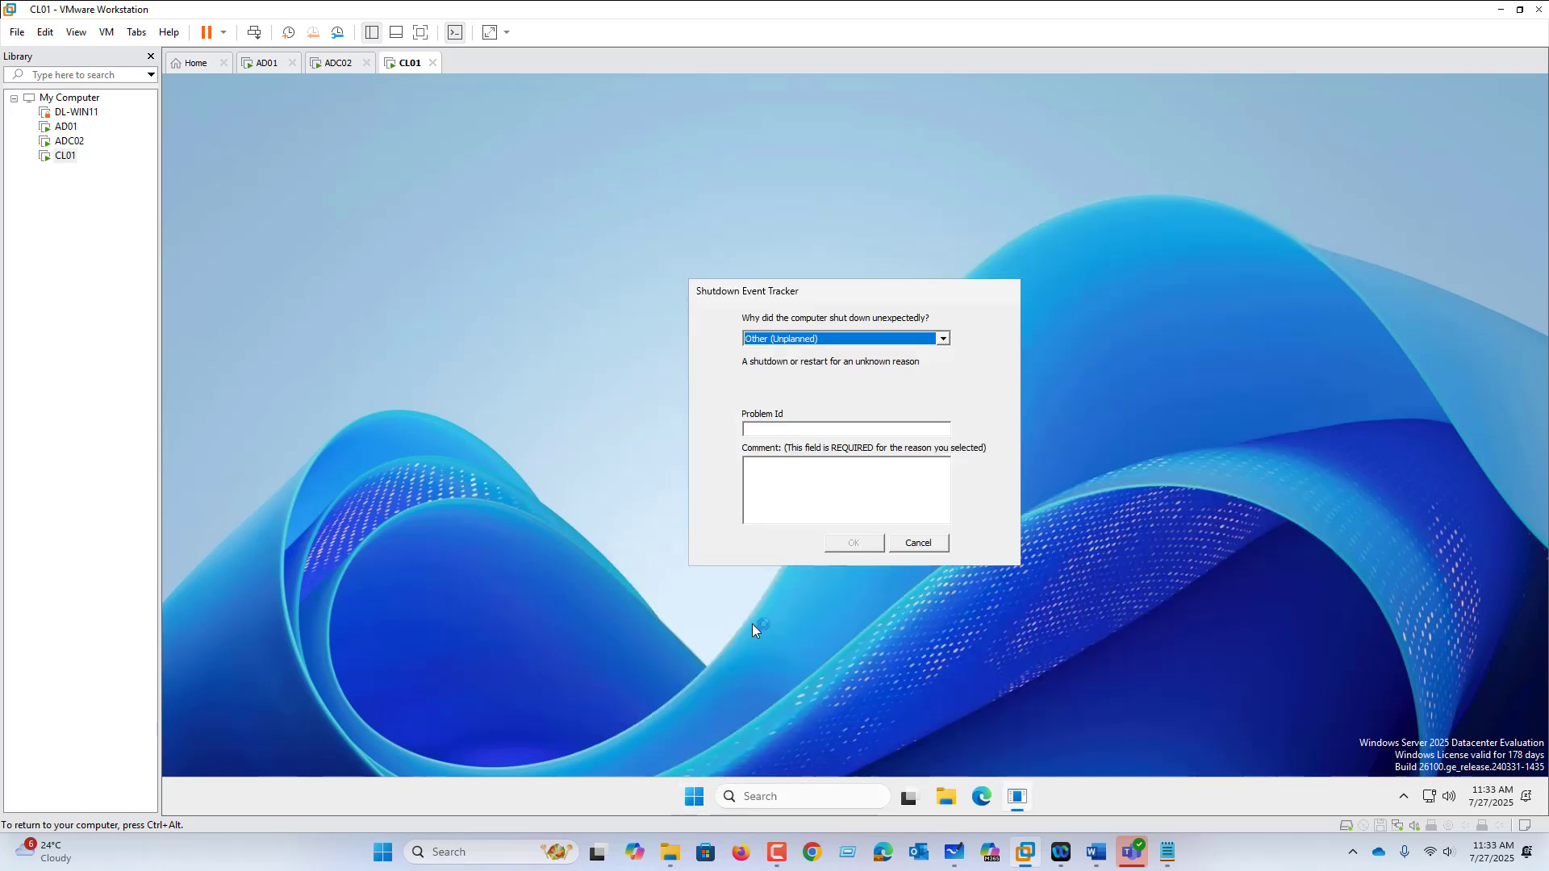
{"action": "left_click", "coordinate": [694, 805]}
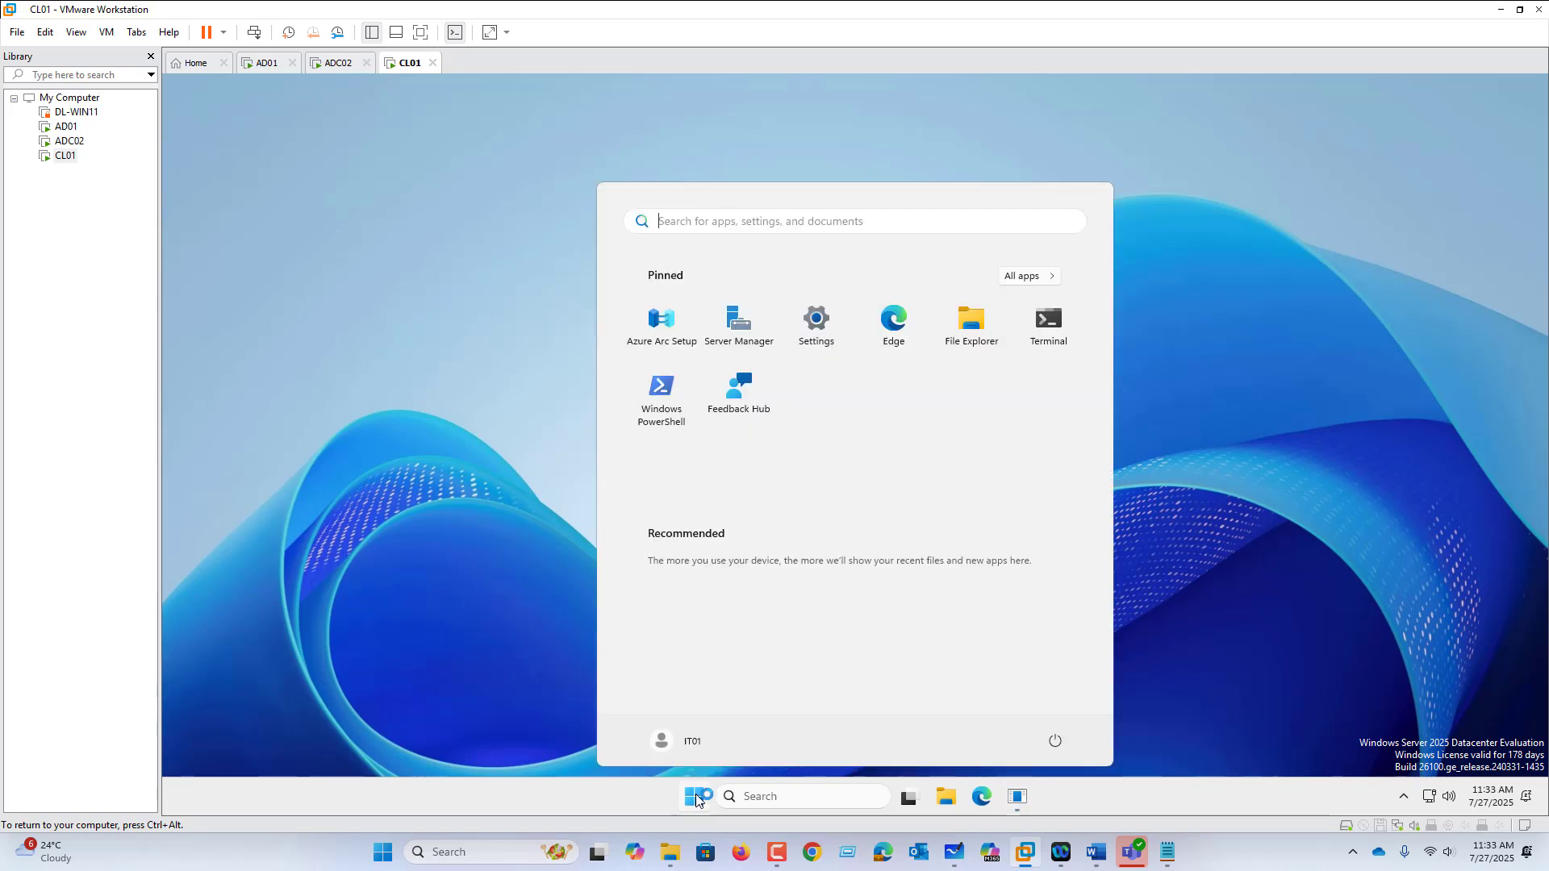
{"action": "type", "text": "con"}
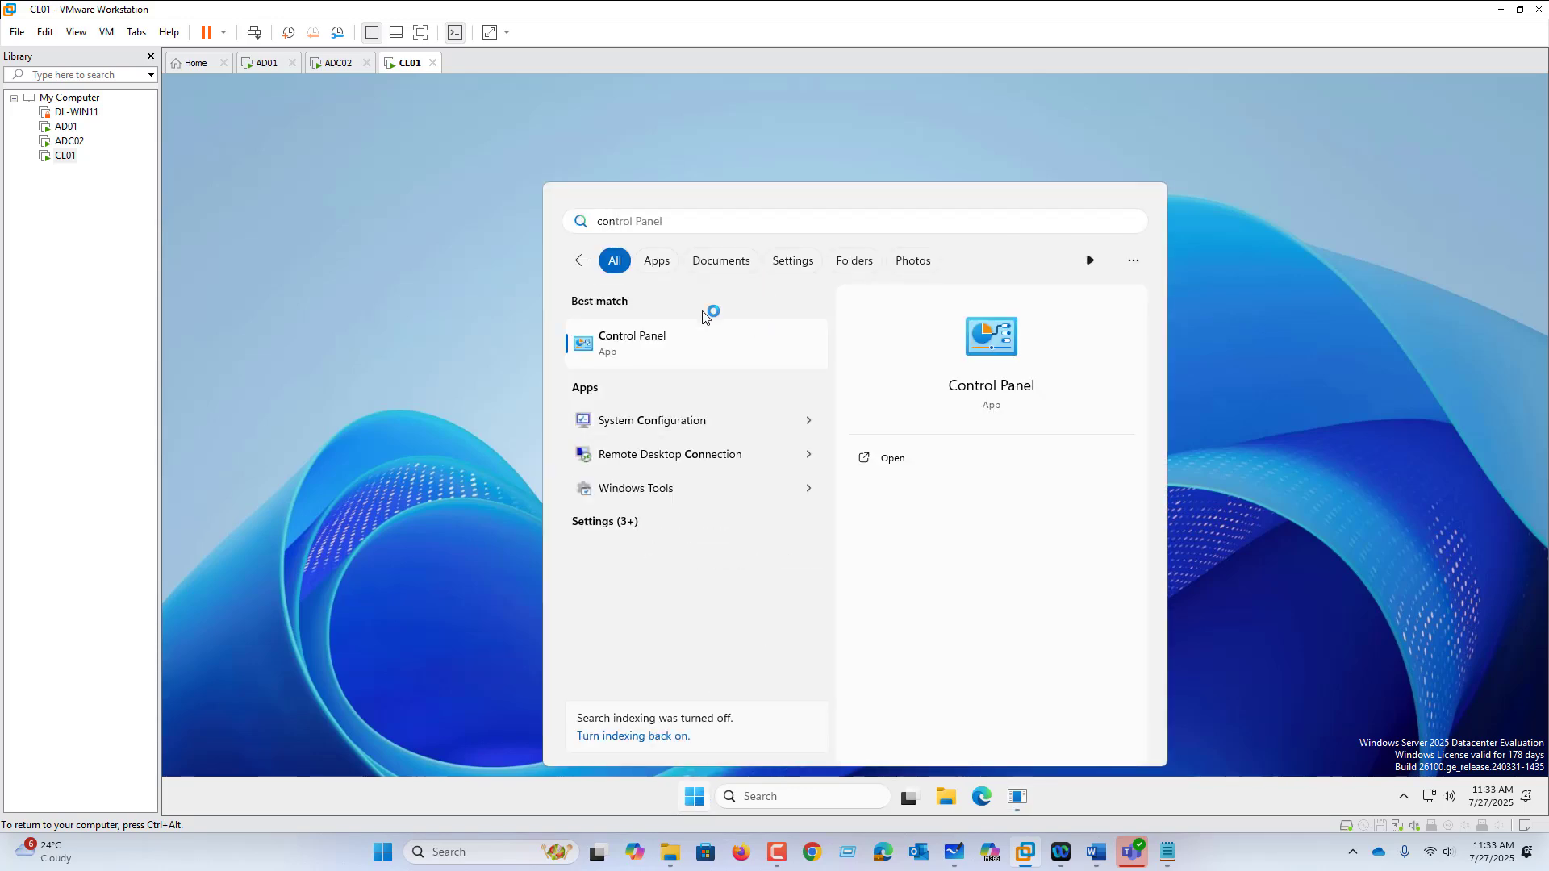
{"action": "left_click", "coordinate": [710, 339]}
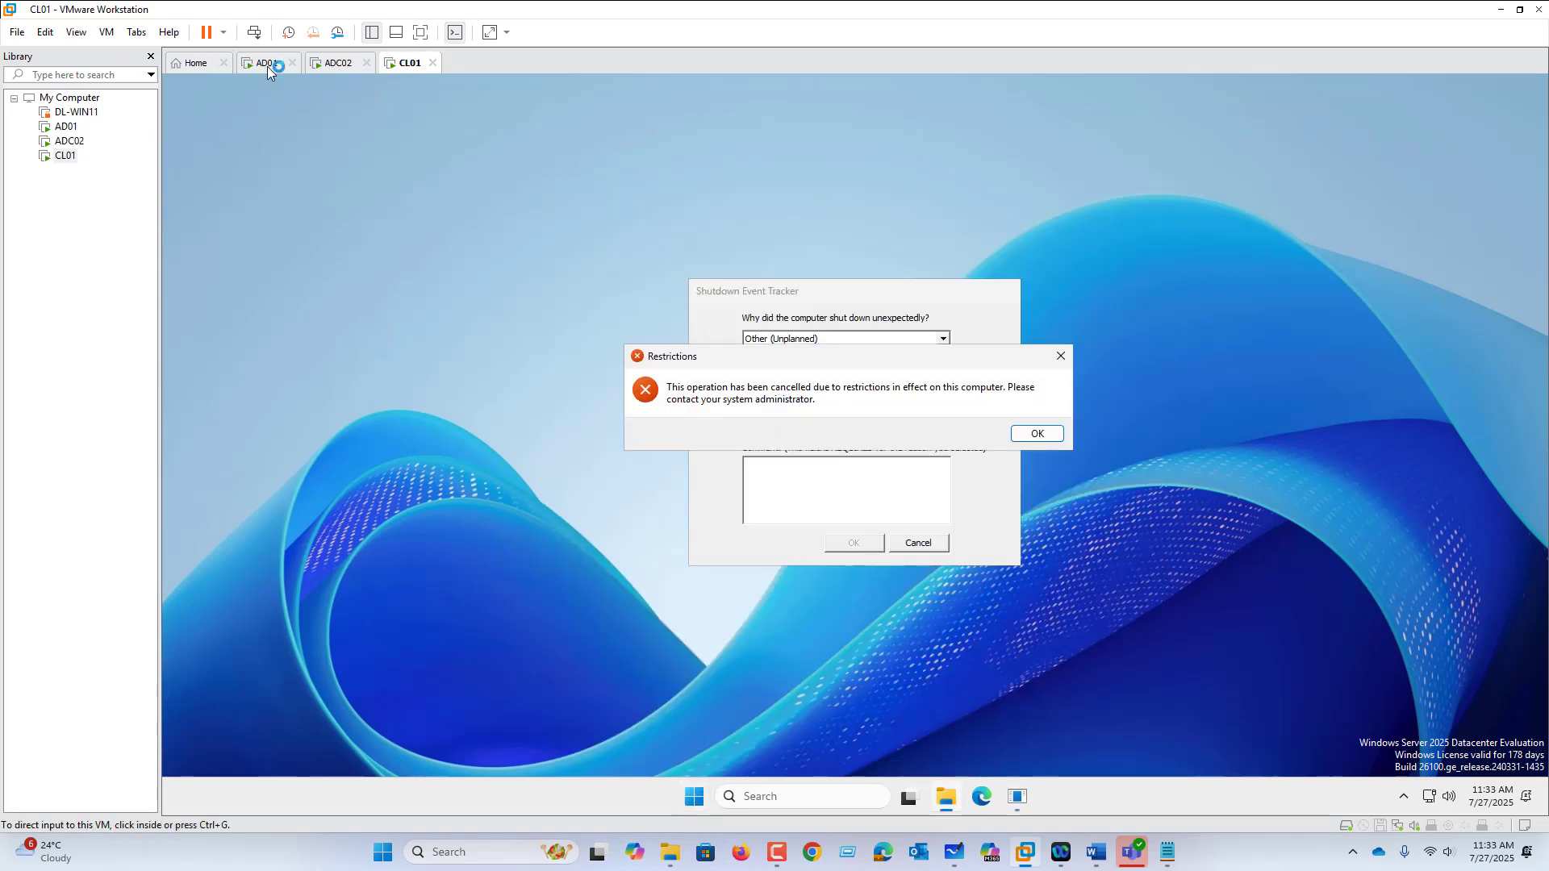
{"action": "left_click", "coordinate": [968, 864]}
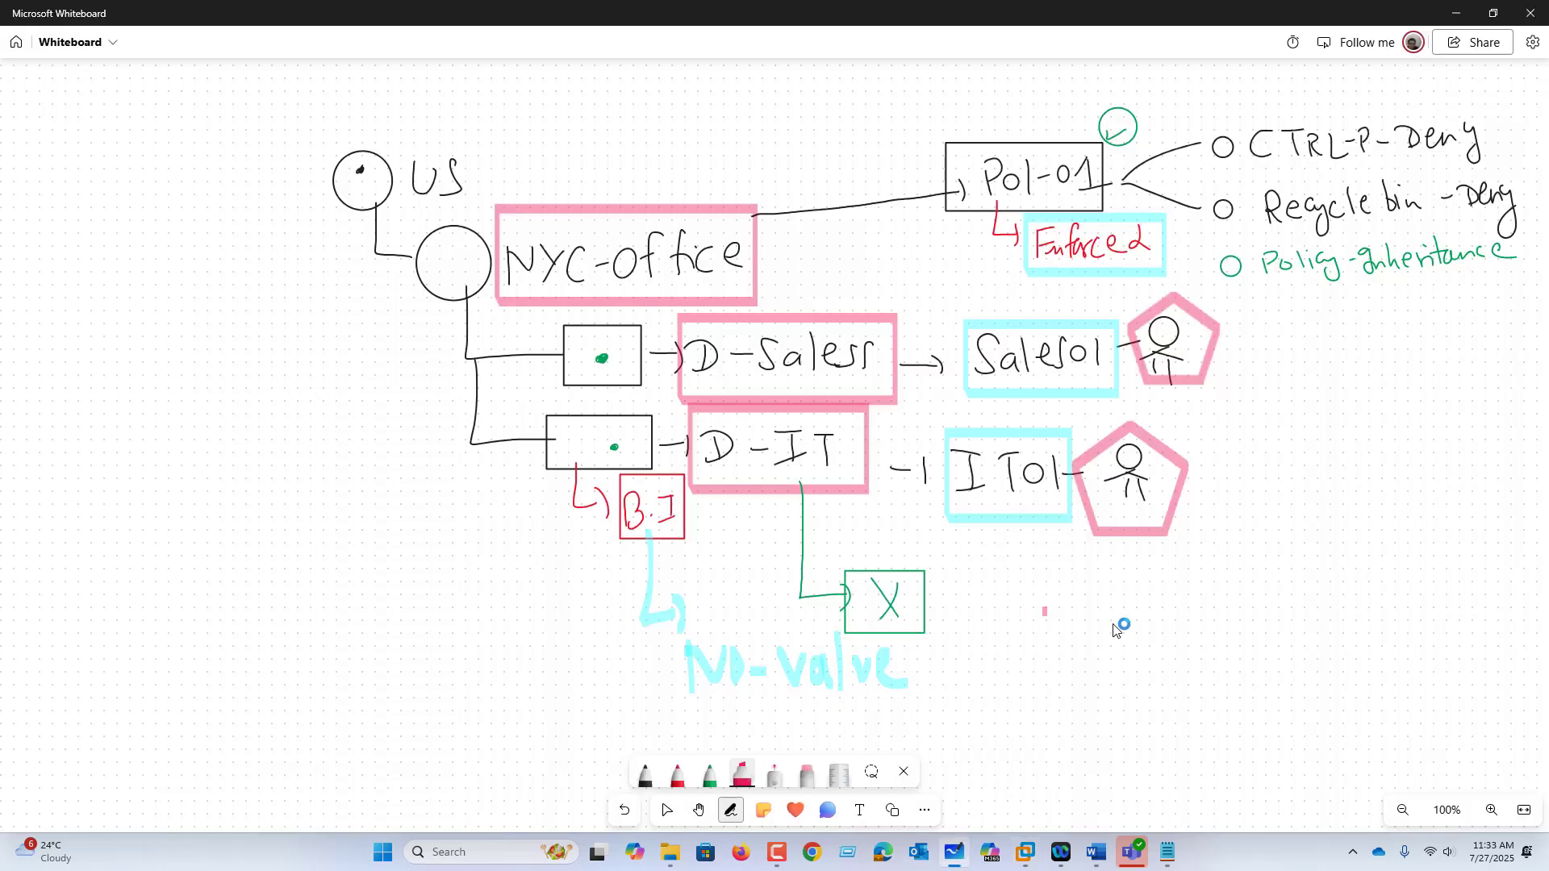
{"action": "left_click", "coordinate": [1030, 855]}
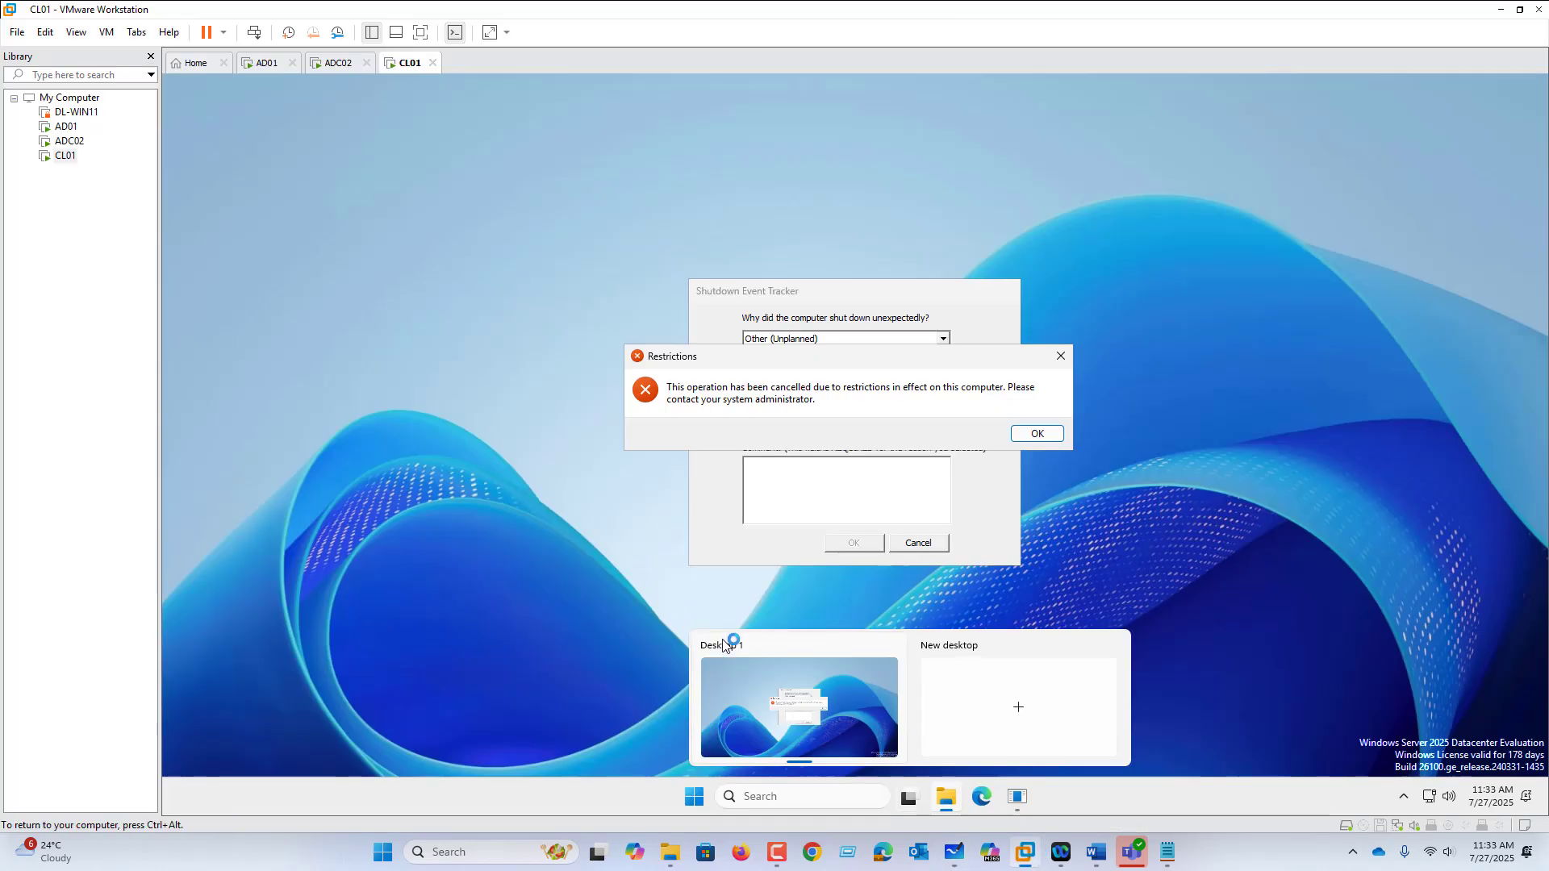
{"action": "left_click", "coordinate": [252, 63]}
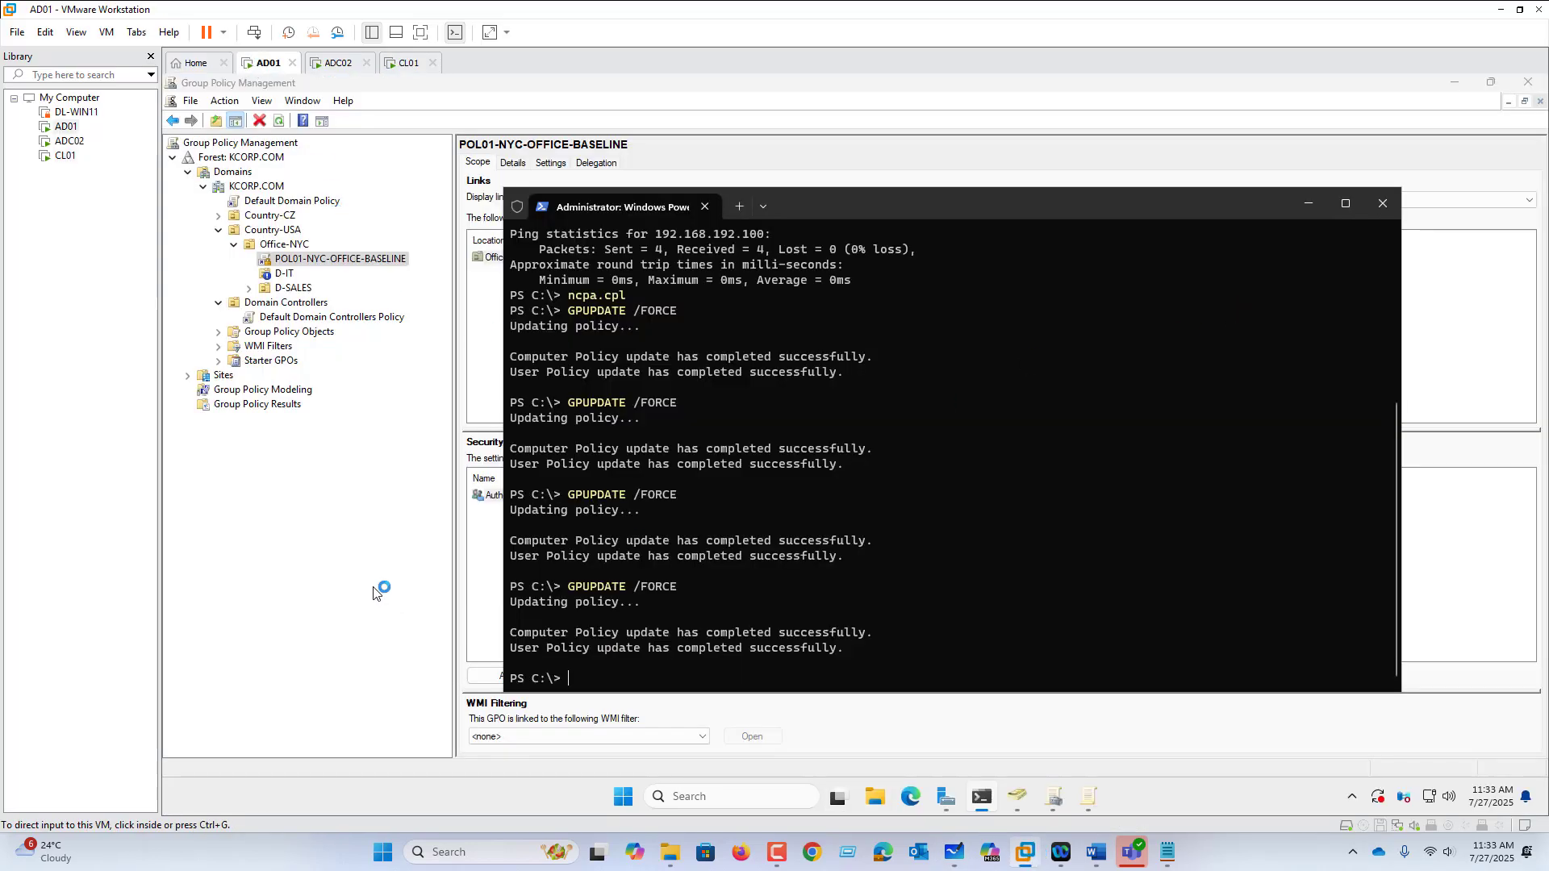
Step: Turn off enforcement on the POL01 link and clear Block Inheritance on D-IT
{"action": "left_click", "coordinate": [301, 264]}
{"action": "right_click", "coordinate": [303, 263]}
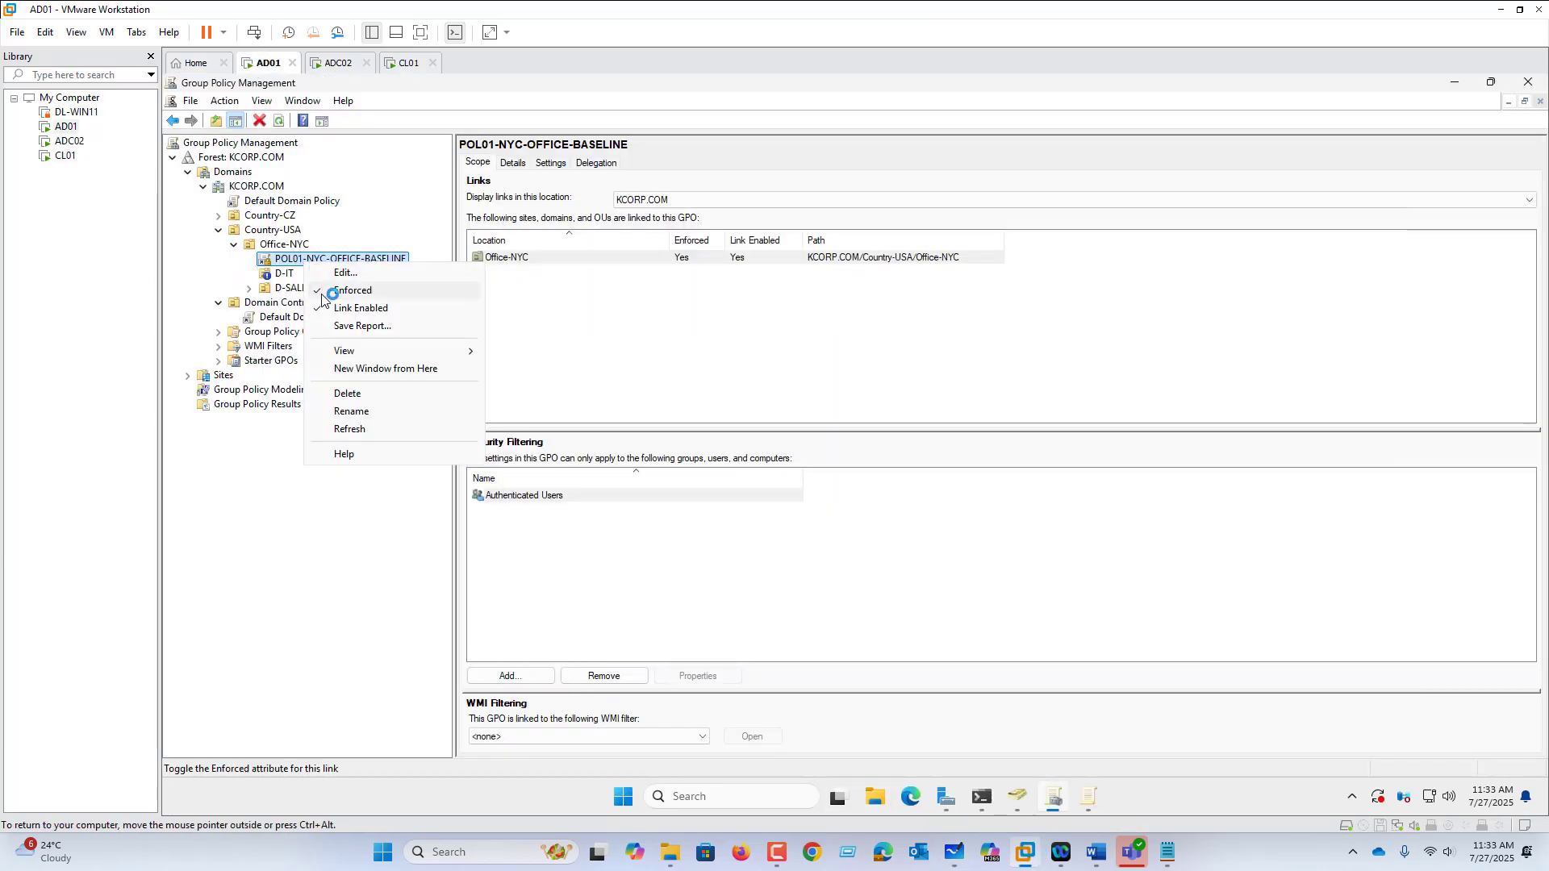
{"action": "left_click", "coordinate": [339, 292]}
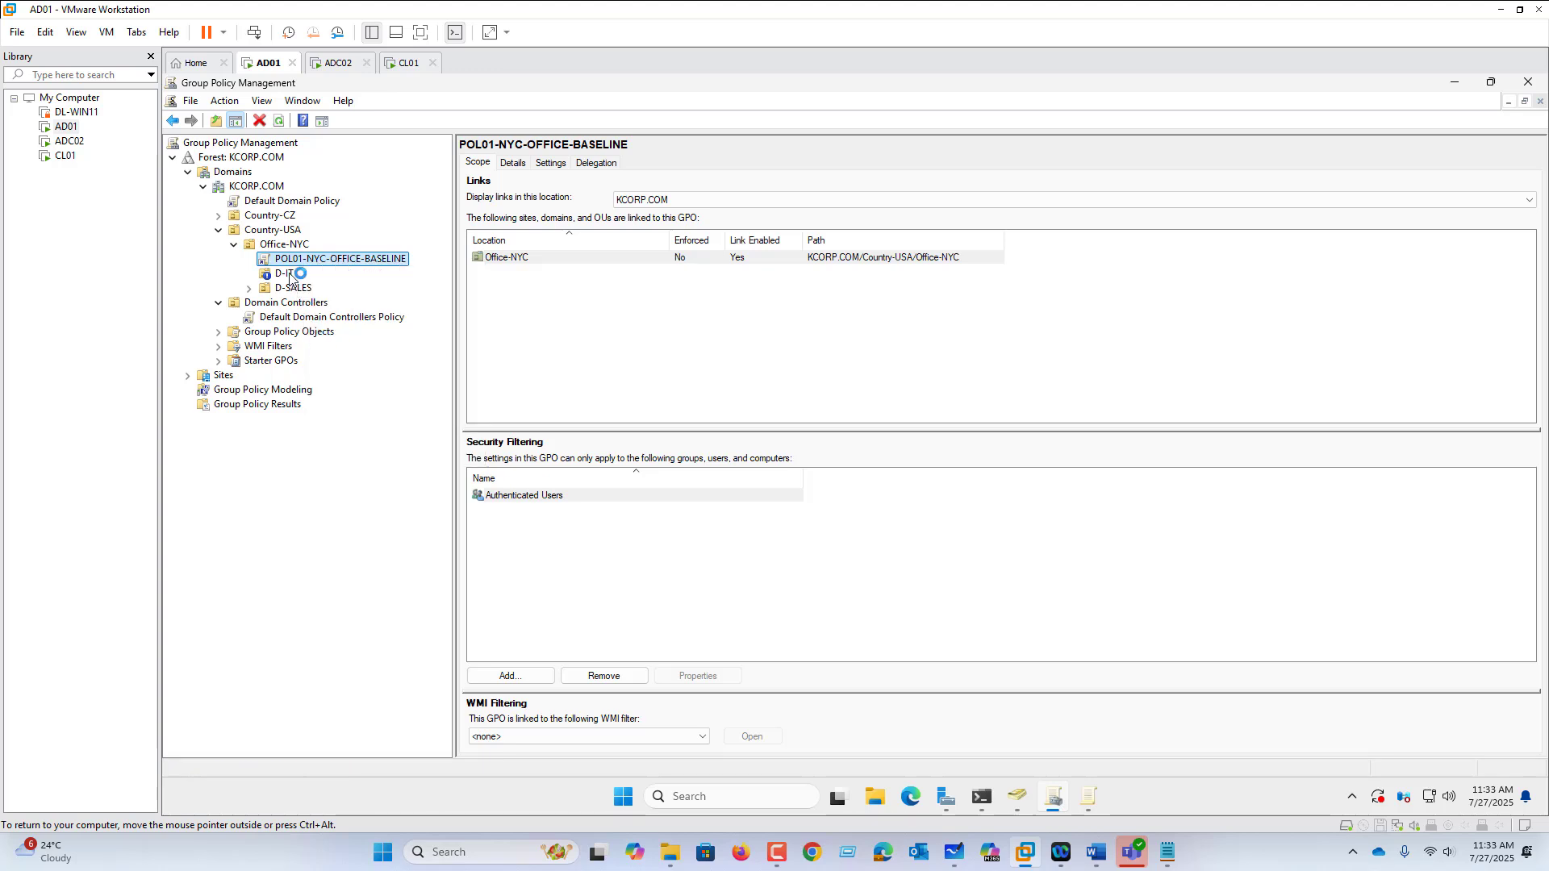
{"action": "left_click", "coordinate": [291, 275]}
{"action": "right_click", "coordinate": [292, 275]}
{"action": "left_click", "coordinate": [331, 319]}
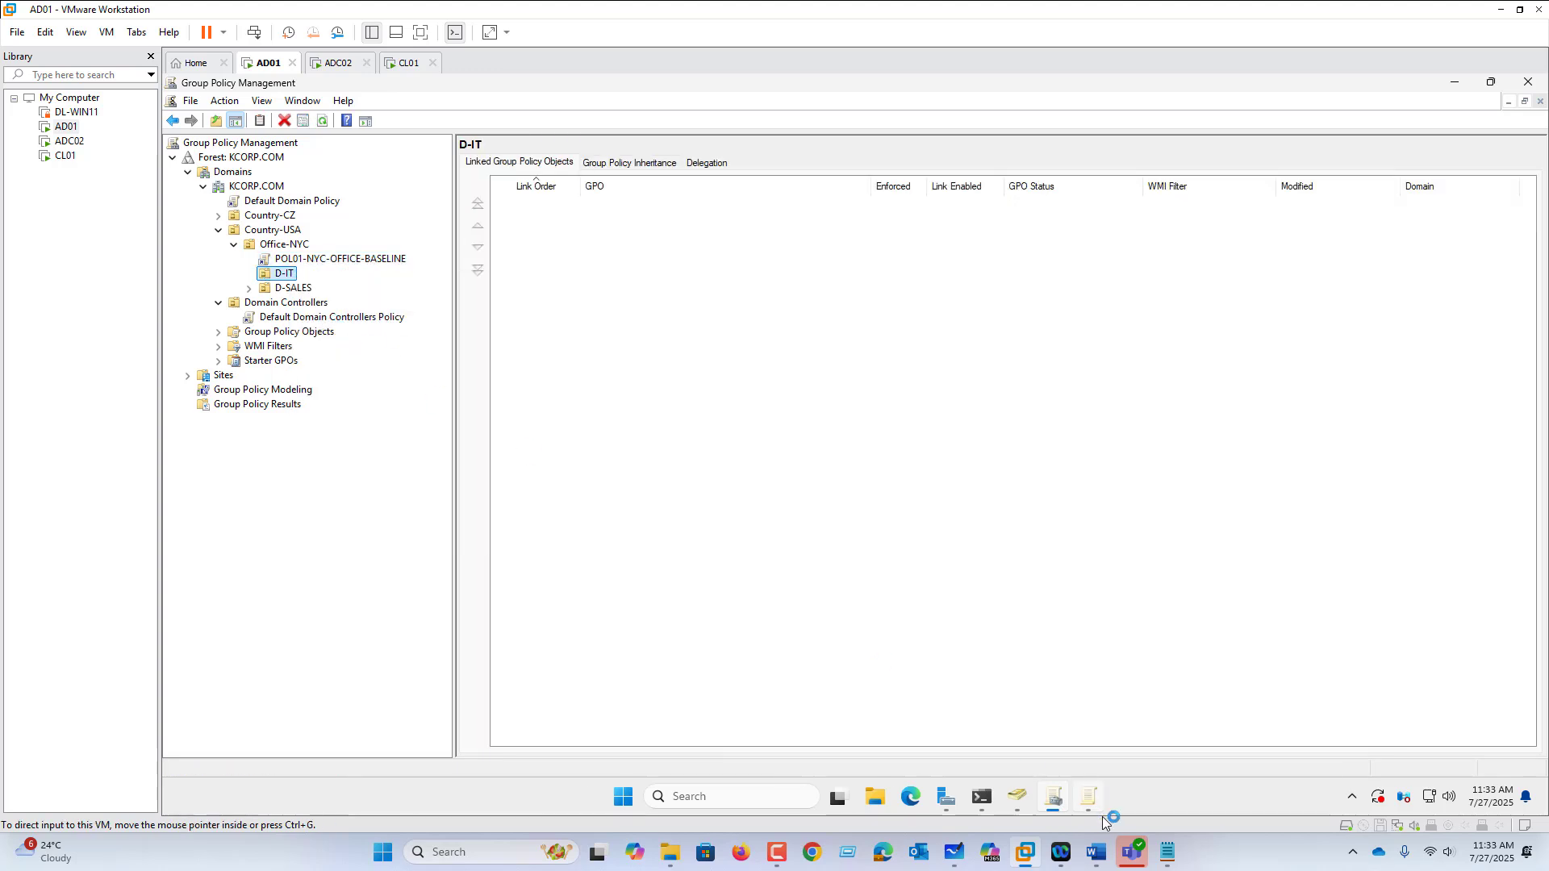
Step: Rerun gpupdate /force and view the POL01-NYC-OFFICE-BASELINE link's scope on Office-NYC
{"action": "left_click", "coordinate": [982, 797]}
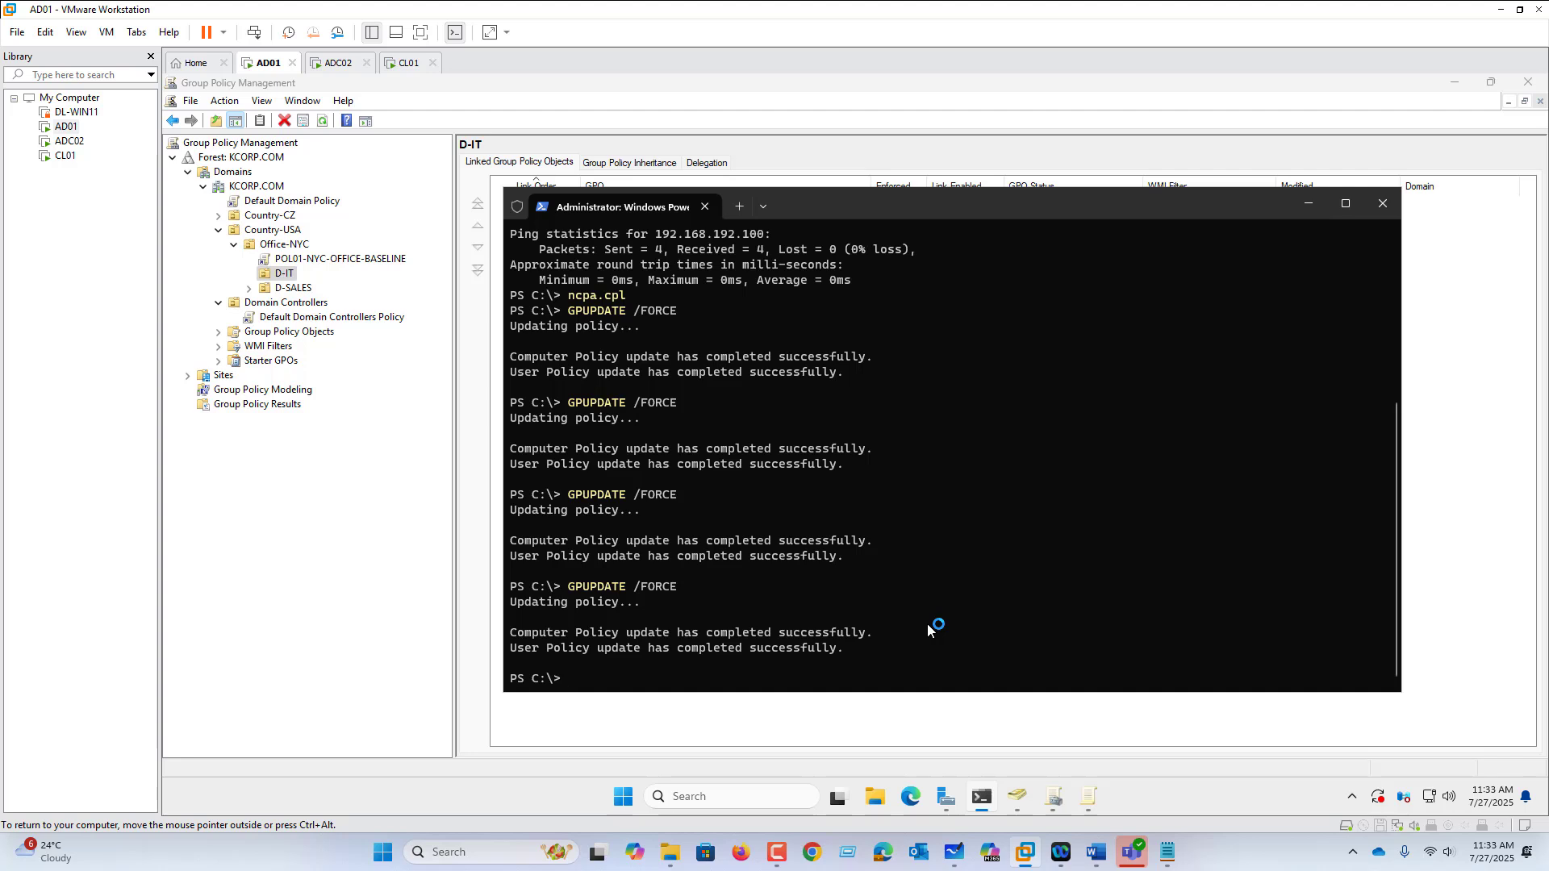
{"action": "key", "text": "Up"}
{"action": "key", "text": "Return"}
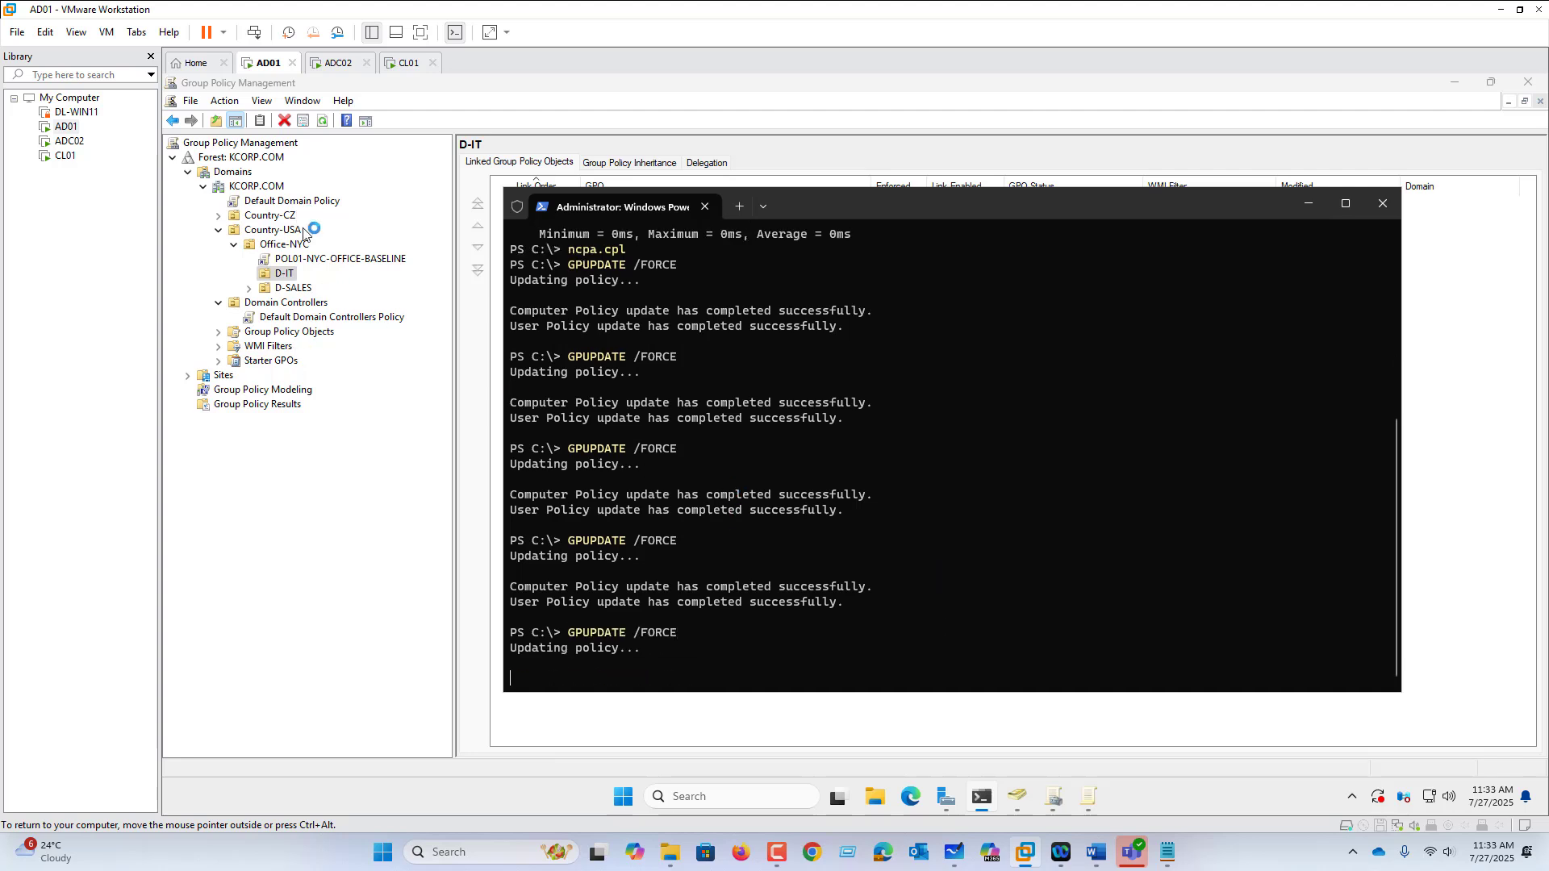
{"action": "left_click", "coordinate": [317, 260]}
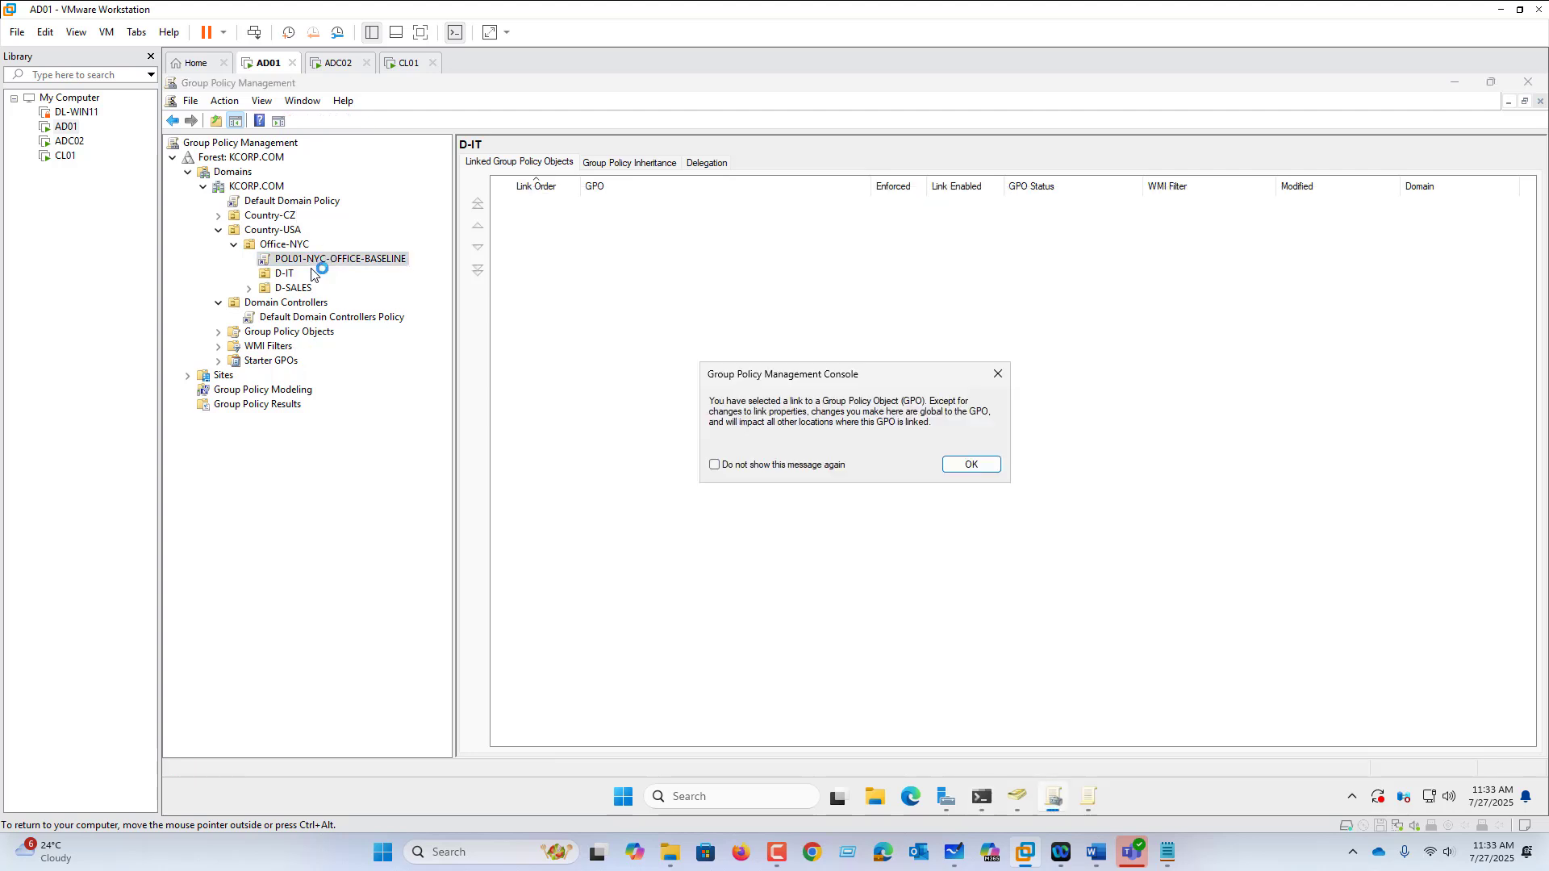
{"action": "left_click", "coordinate": [970, 465]}
Step: Move the PowerShell console out of the way
{"action": "left_click", "coordinate": [984, 798]}
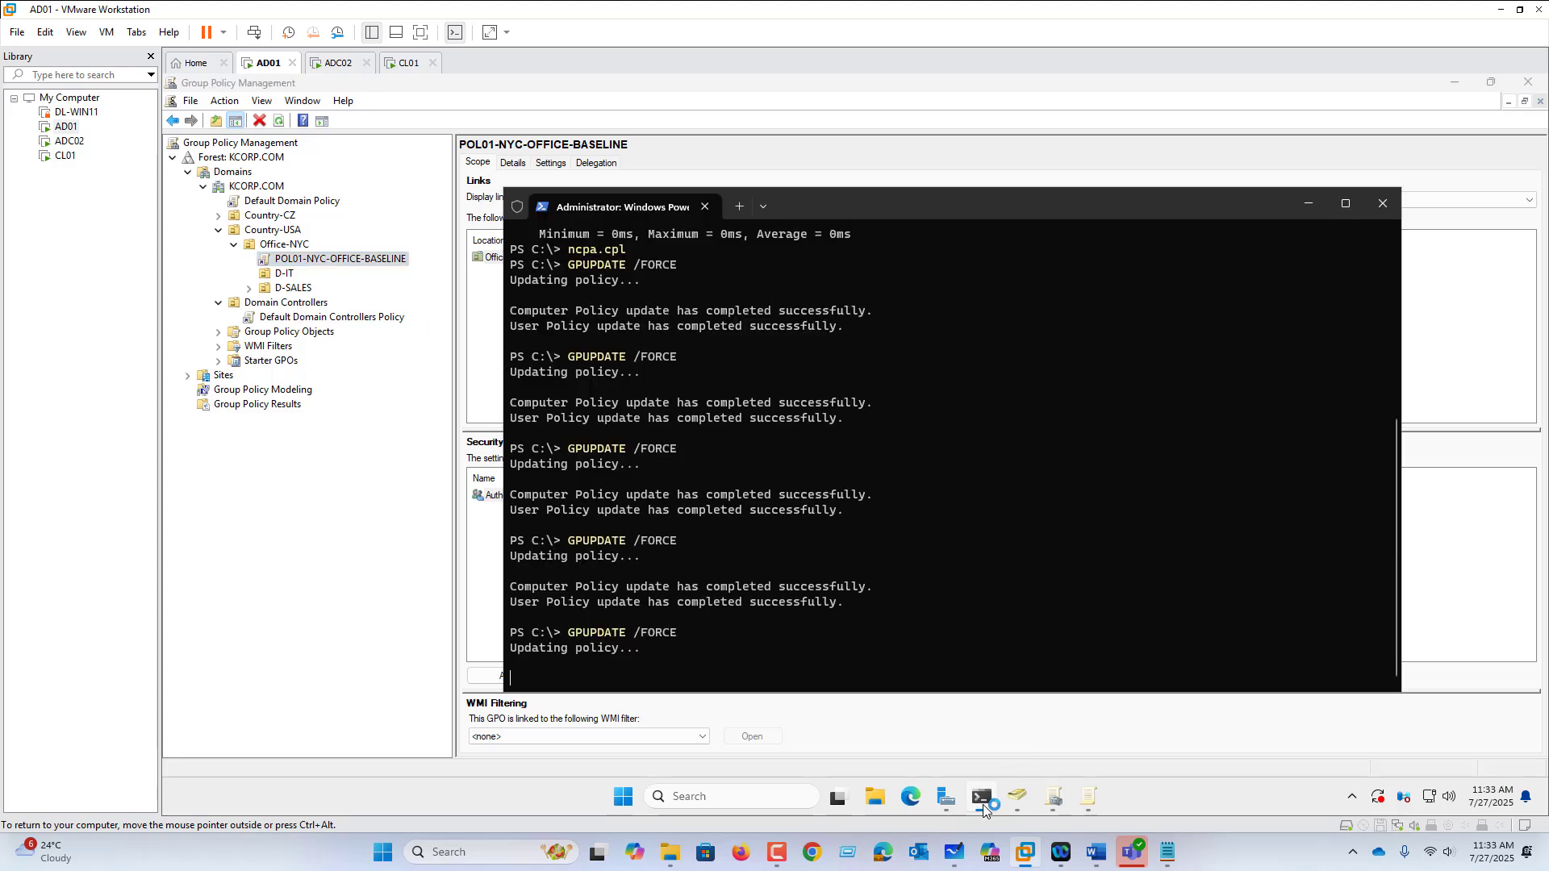
{"action": "left_click_drag", "start_coordinate": [919, 208], "coordinate": [1070, 209]}
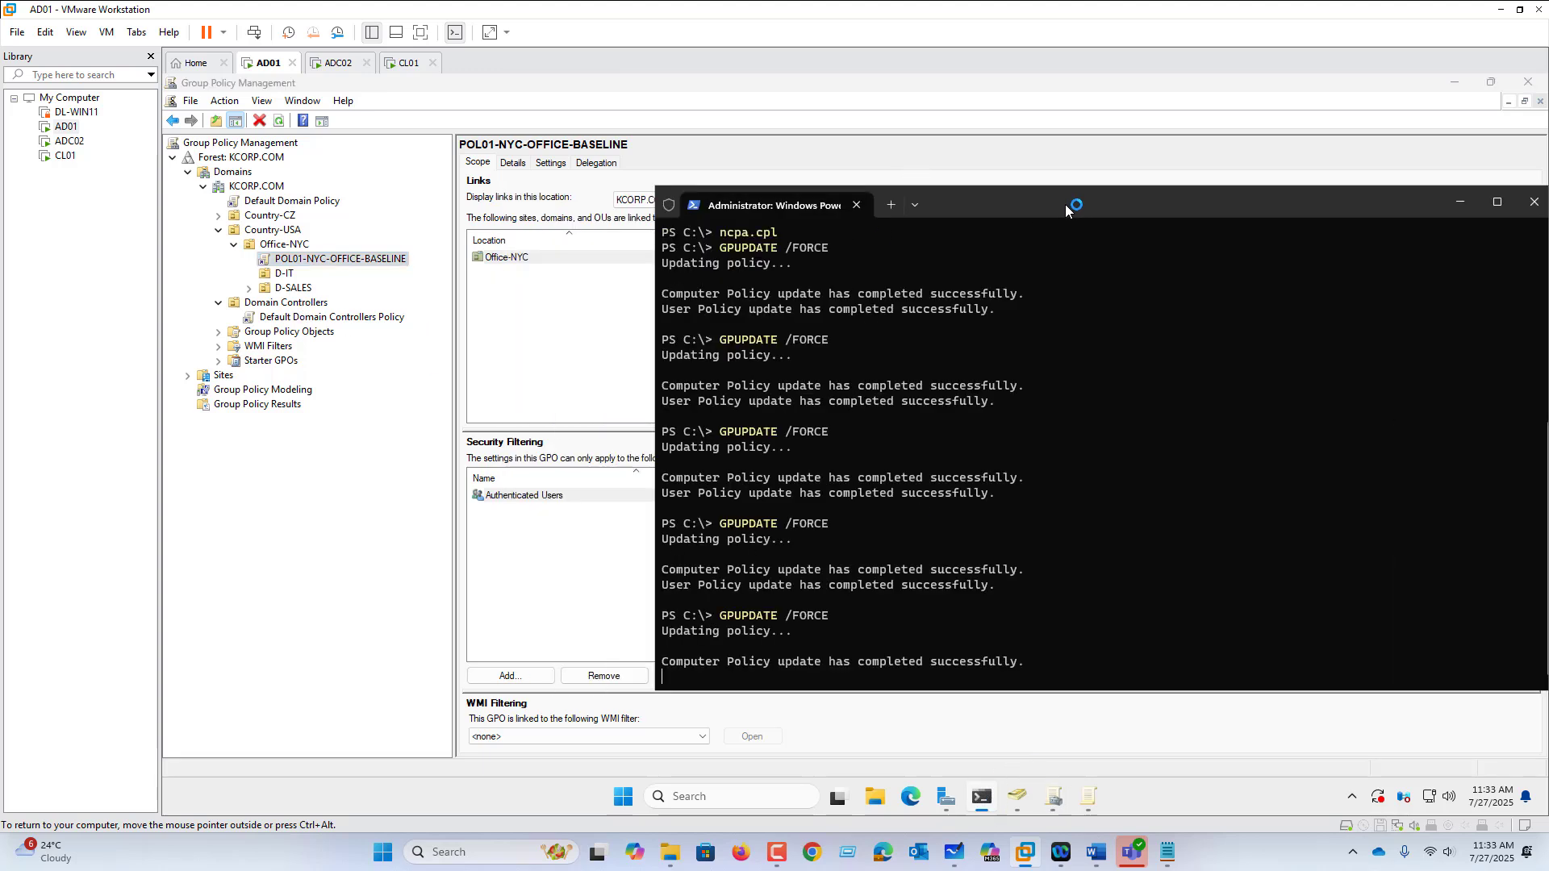
{"action": "left_click", "coordinate": [1460, 202]}
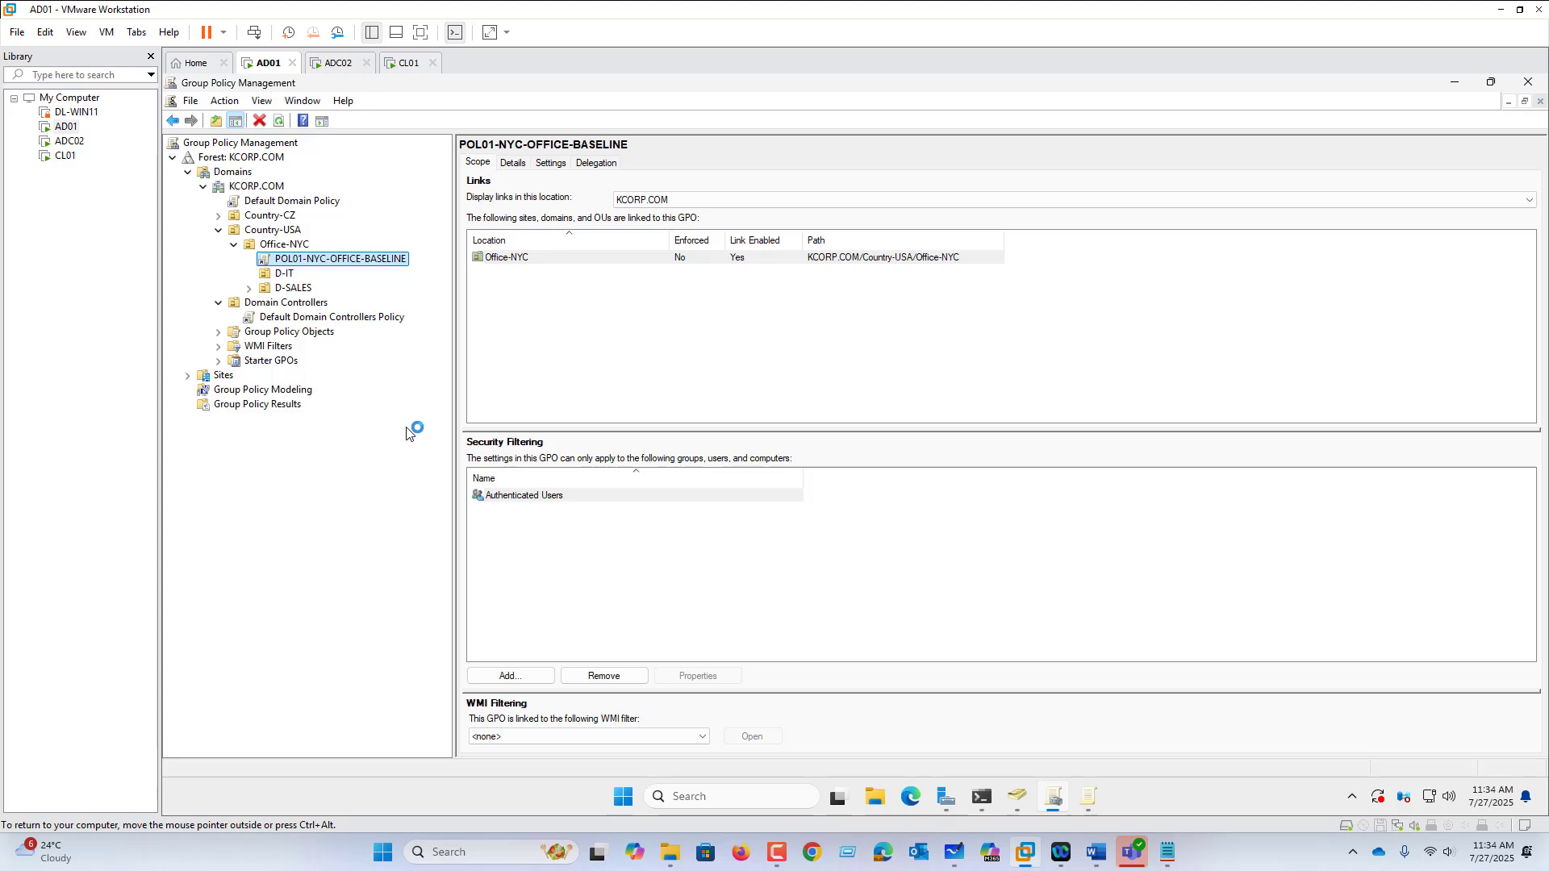
Step: Delete the POL01 link from Office-NYC and check the GPO remains under Group Policy Objects
{"action": "right_click", "coordinate": [309, 265]}
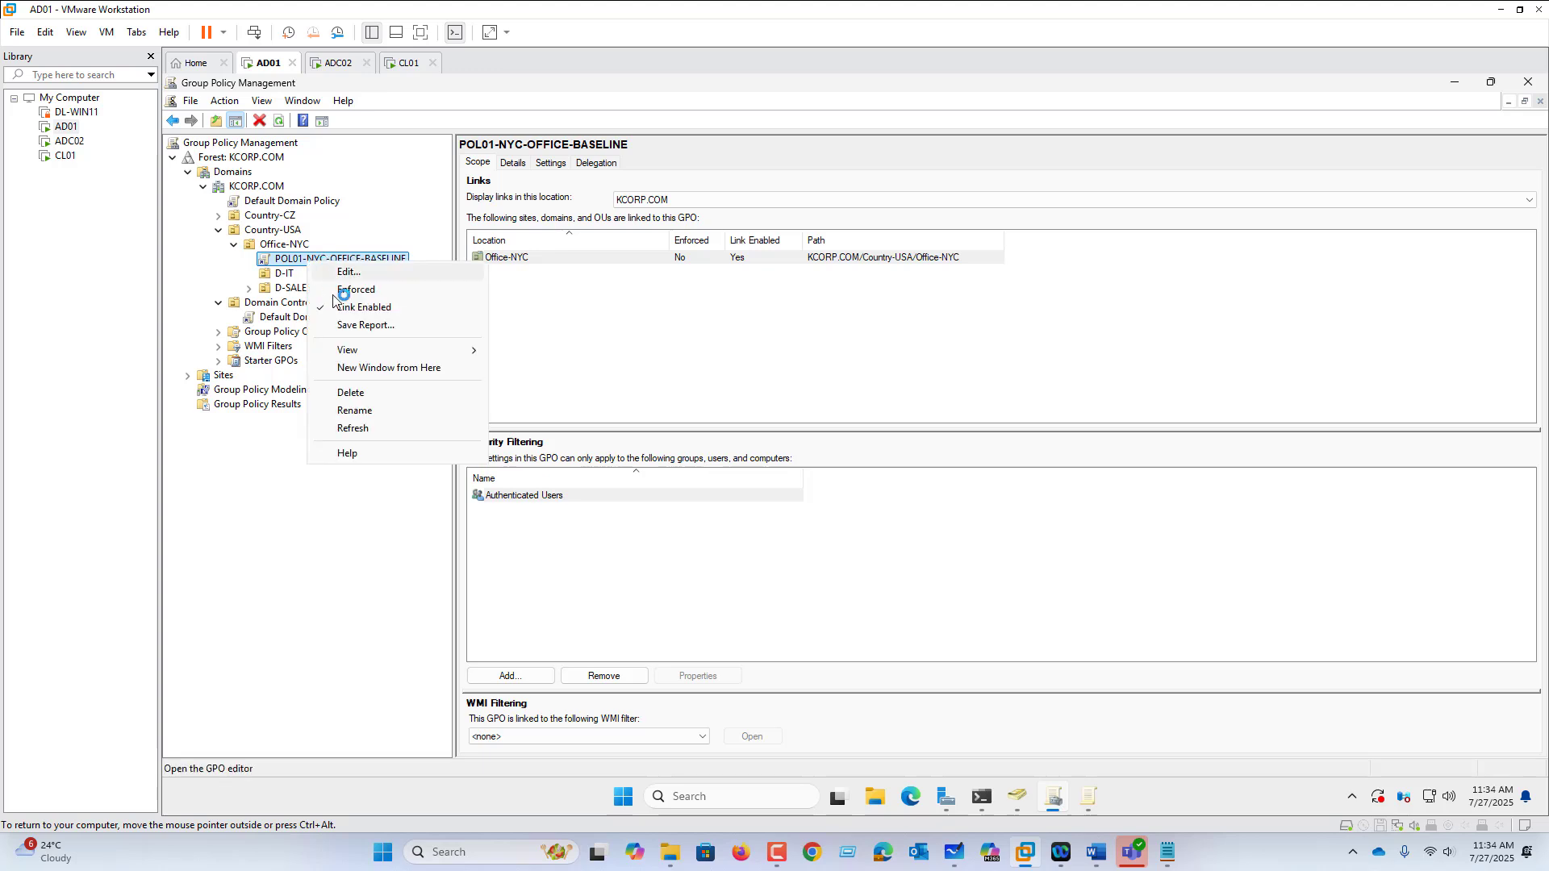
{"action": "left_click", "coordinate": [374, 398]}
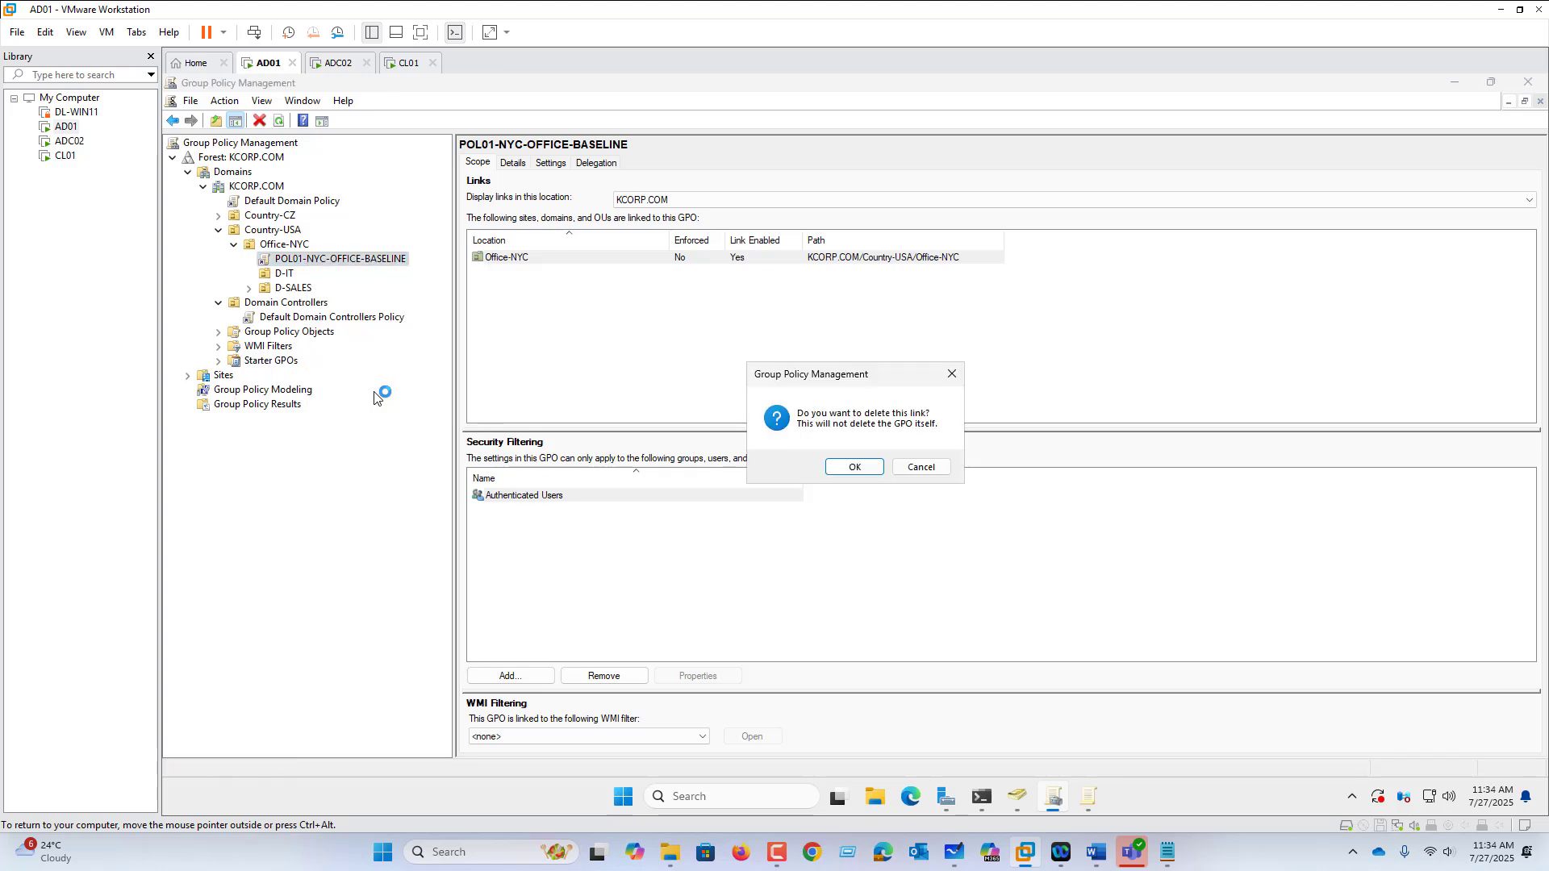
{"action": "left_click", "coordinate": [867, 476]}
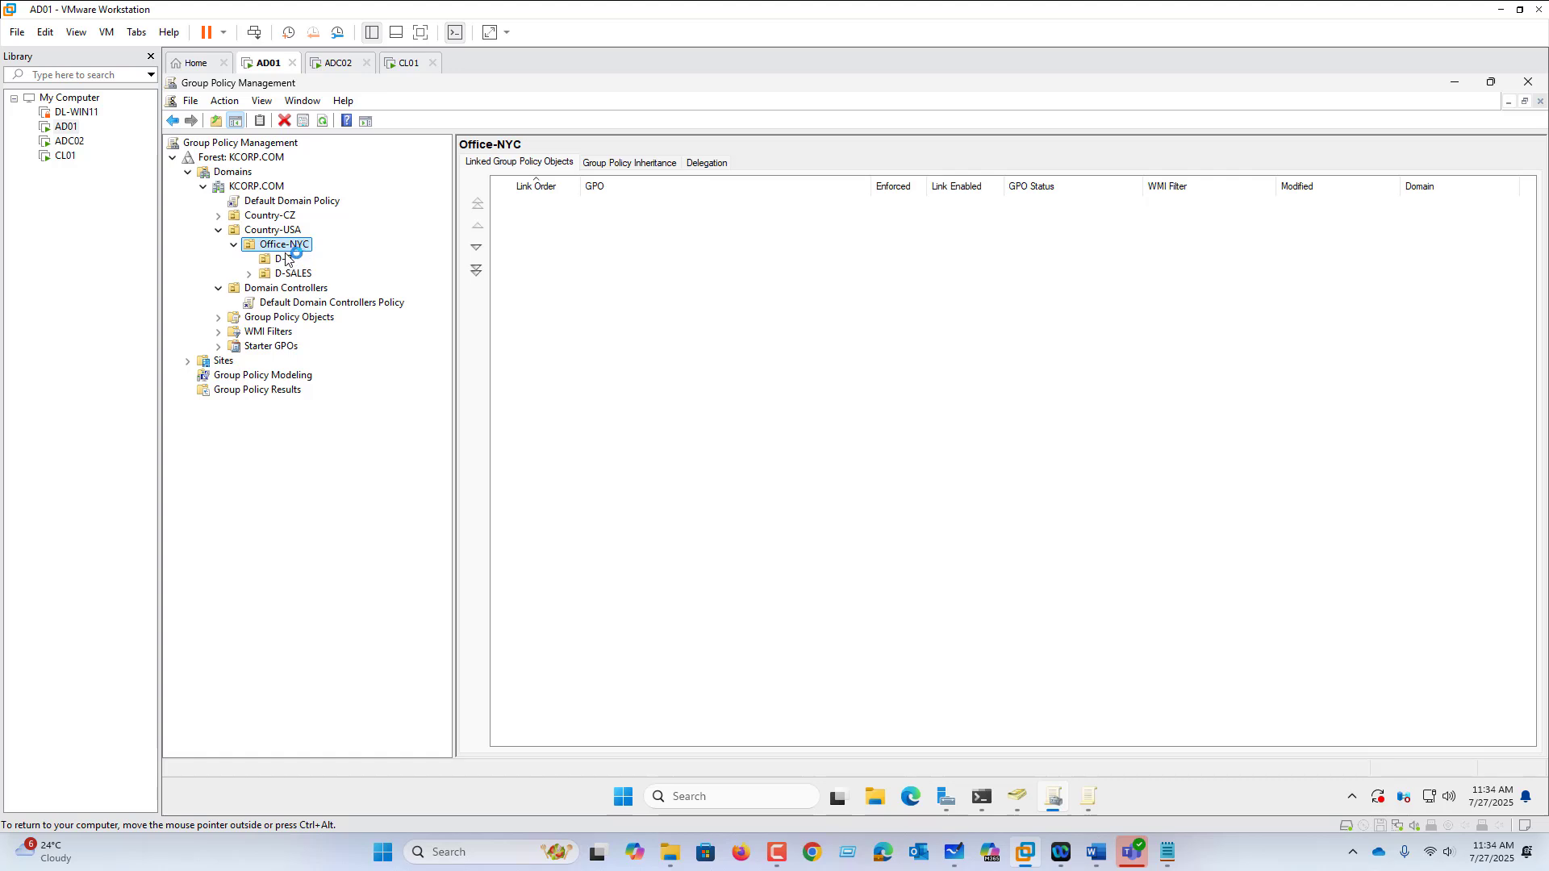
{"action": "left_click", "coordinate": [218, 318]}
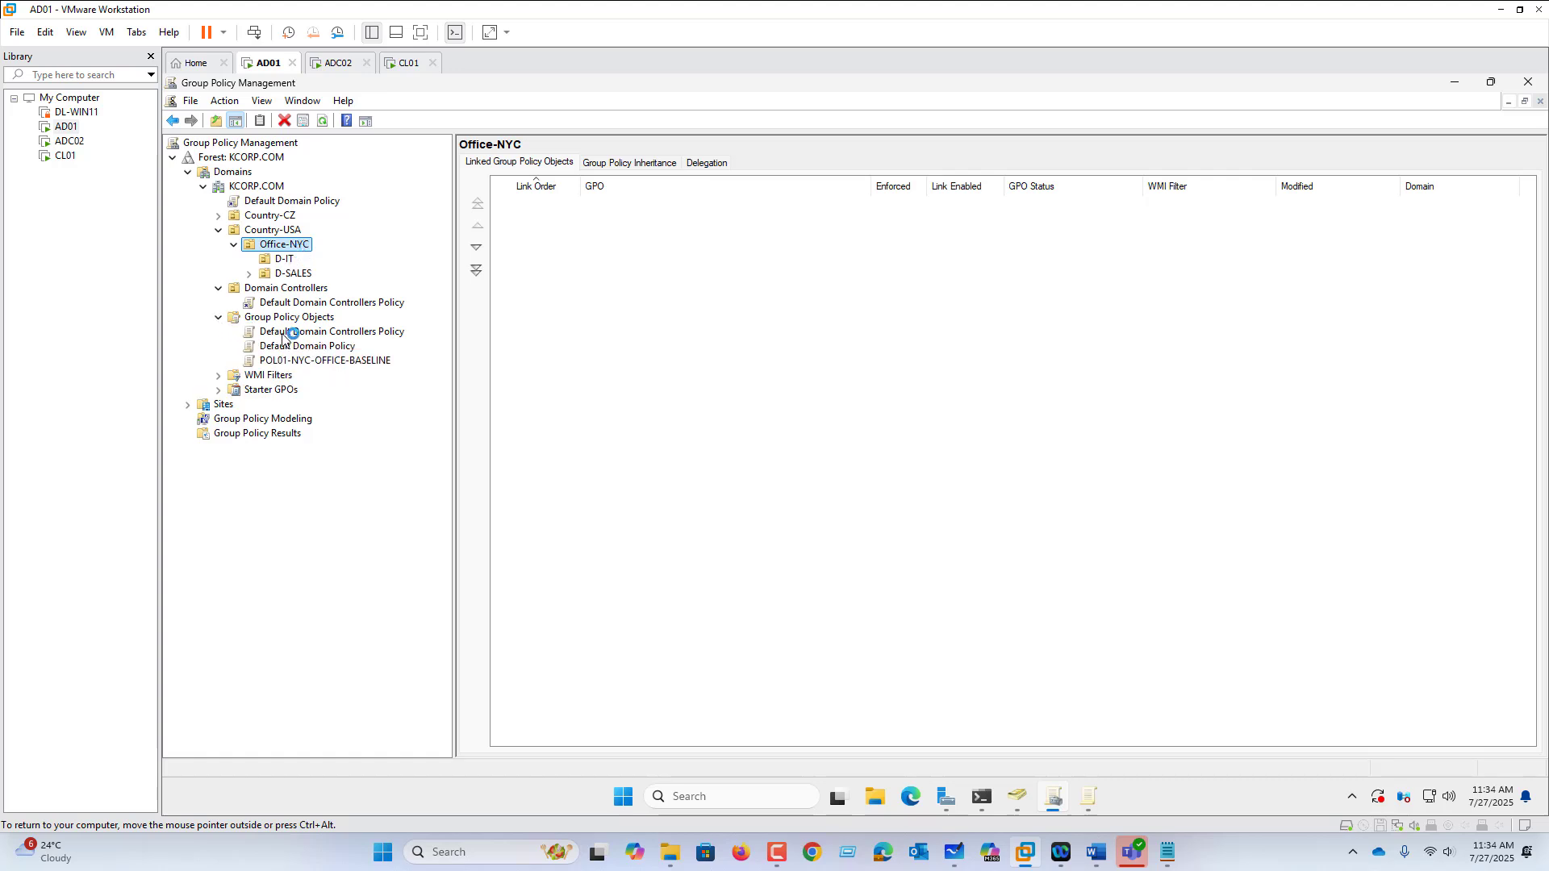
{"action": "left_click", "coordinate": [295, 361]}
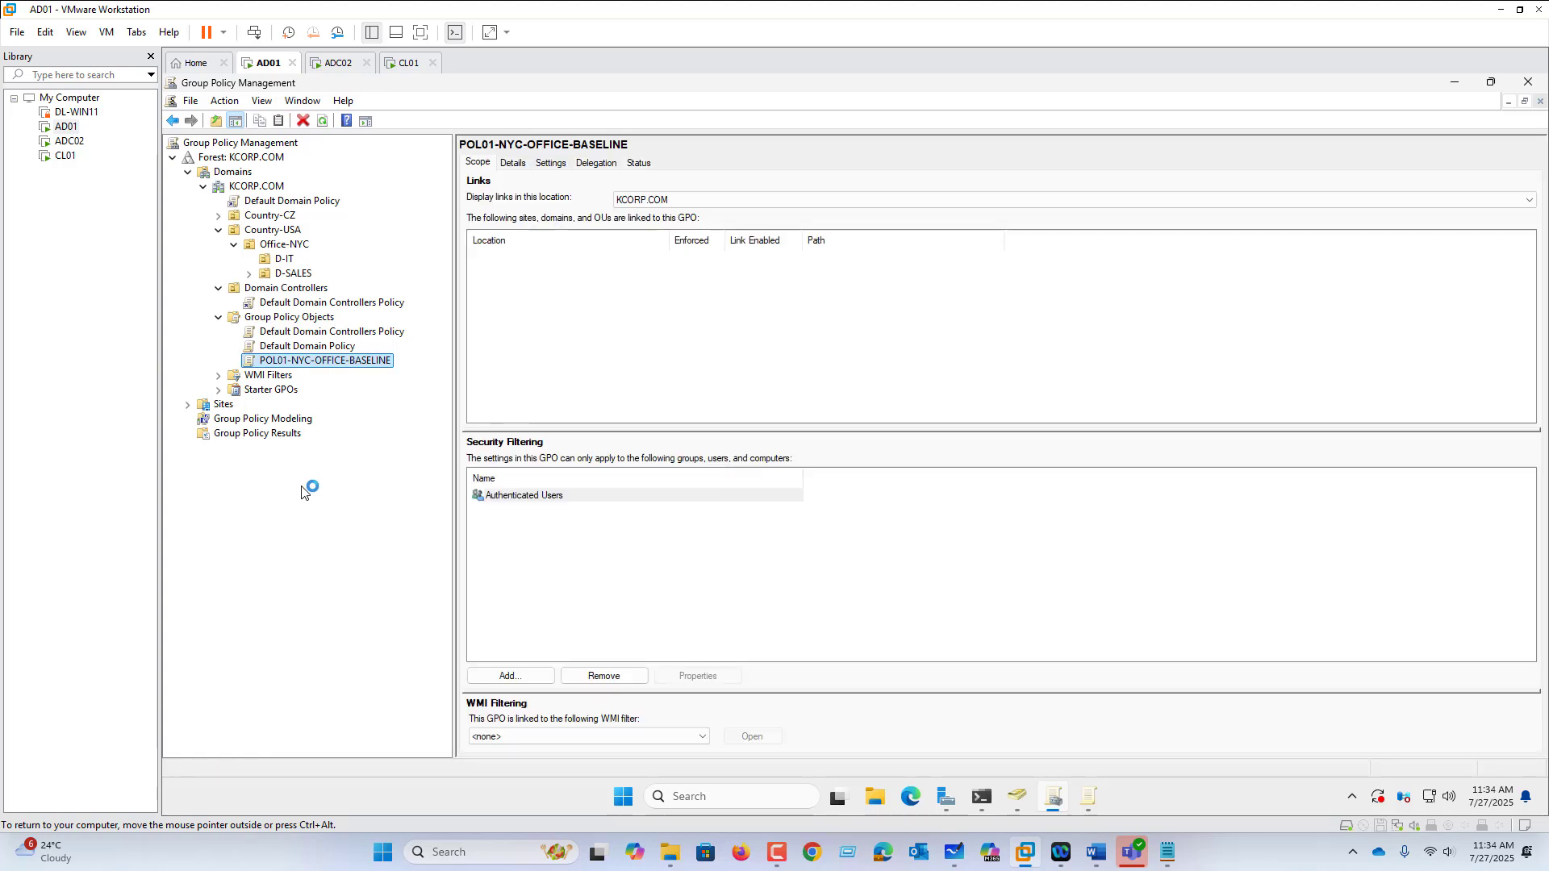
{"action": "left_click", "coordinate": [284, 247]}
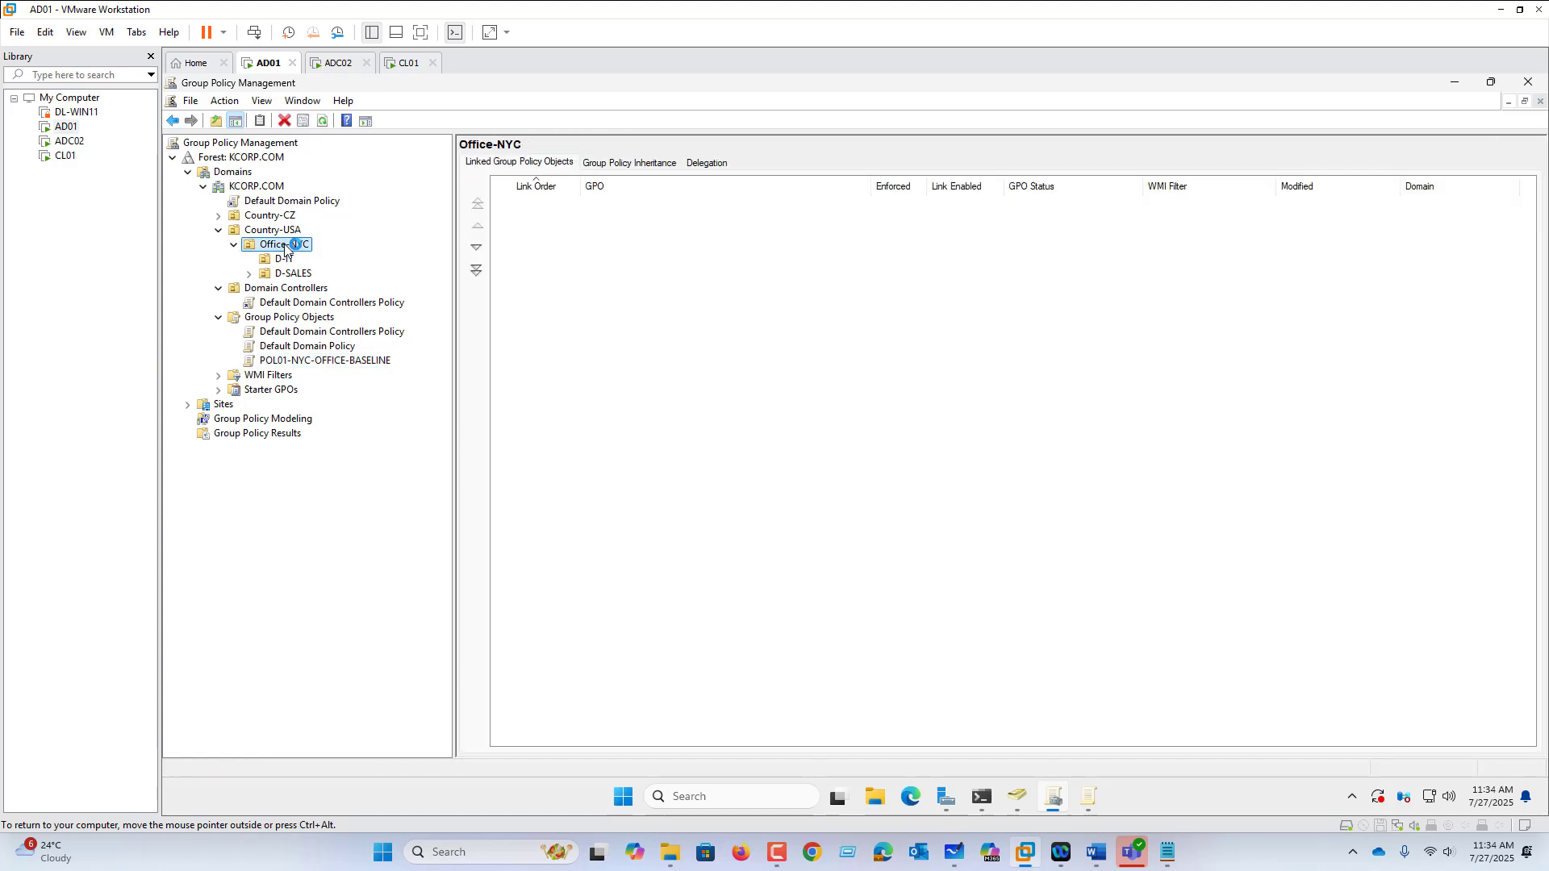
Step: Link the existing POL01-NYC-OFFICE-BASELINE GPO to Office-NYC and review its scope
{"action": "right_click", "coordinate": [285, 251]}
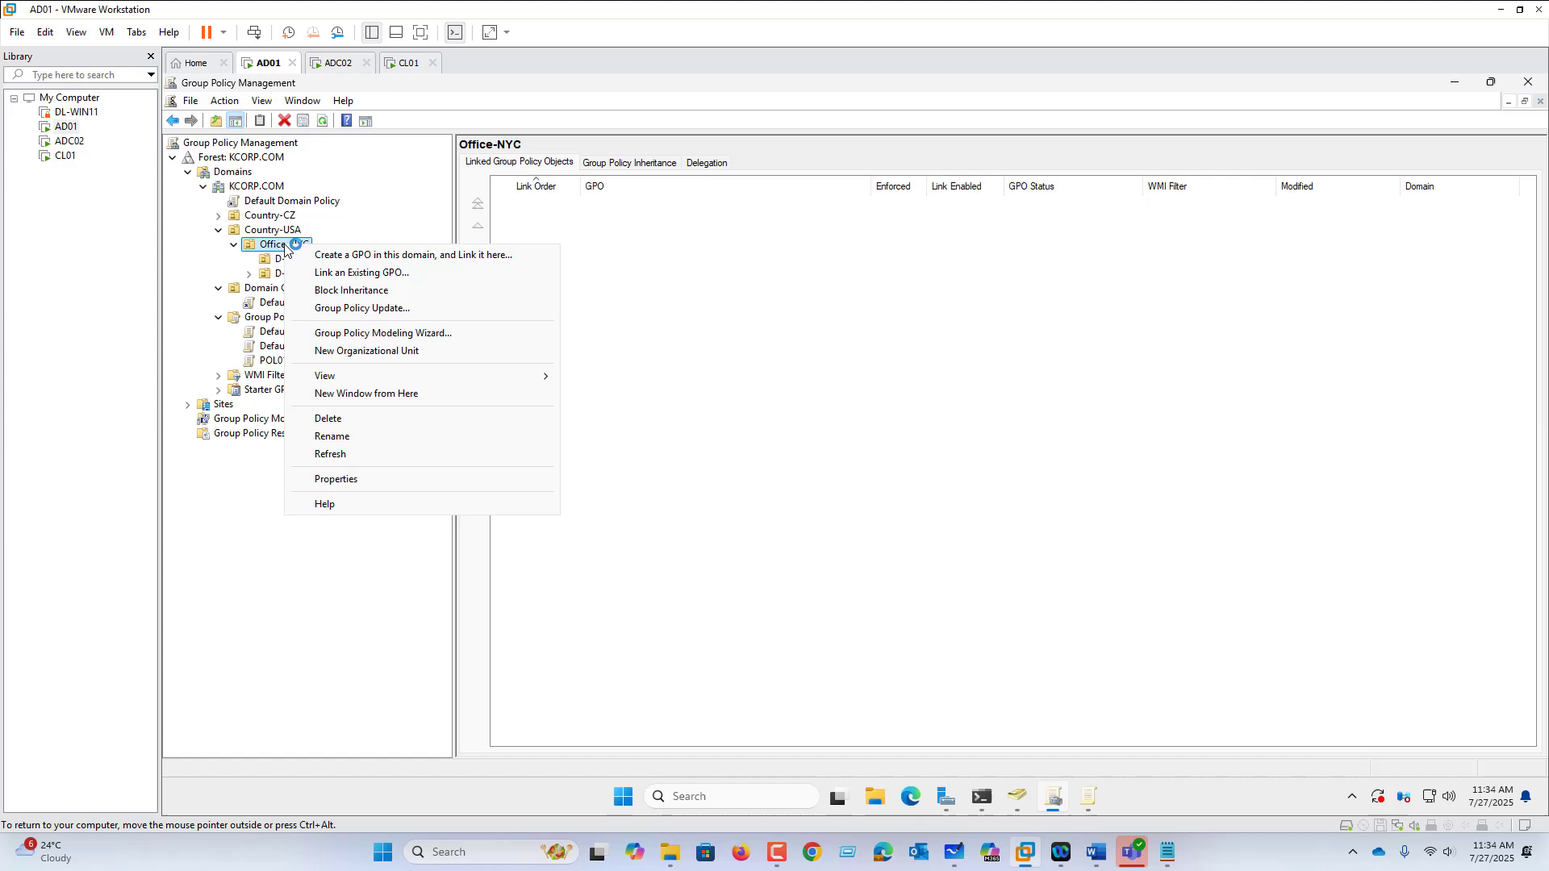
{"action": "left_click", "coordinate": [389, 275]}
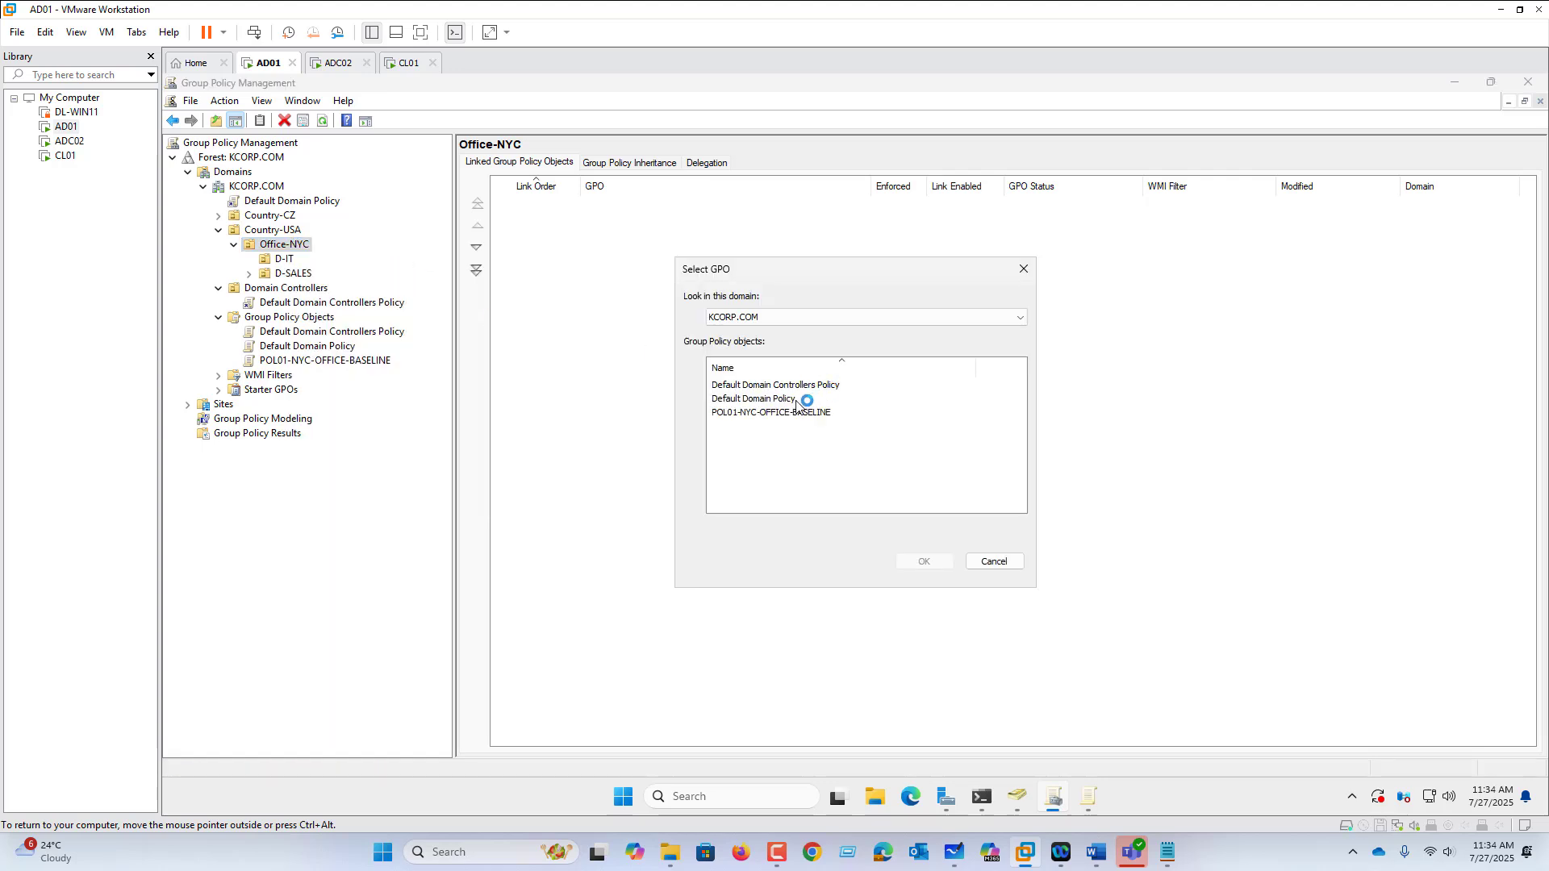
{"action": "left_click", "coordinate": [797, 411]}
{"action": "left_click", "coordinate": [926, 561]}
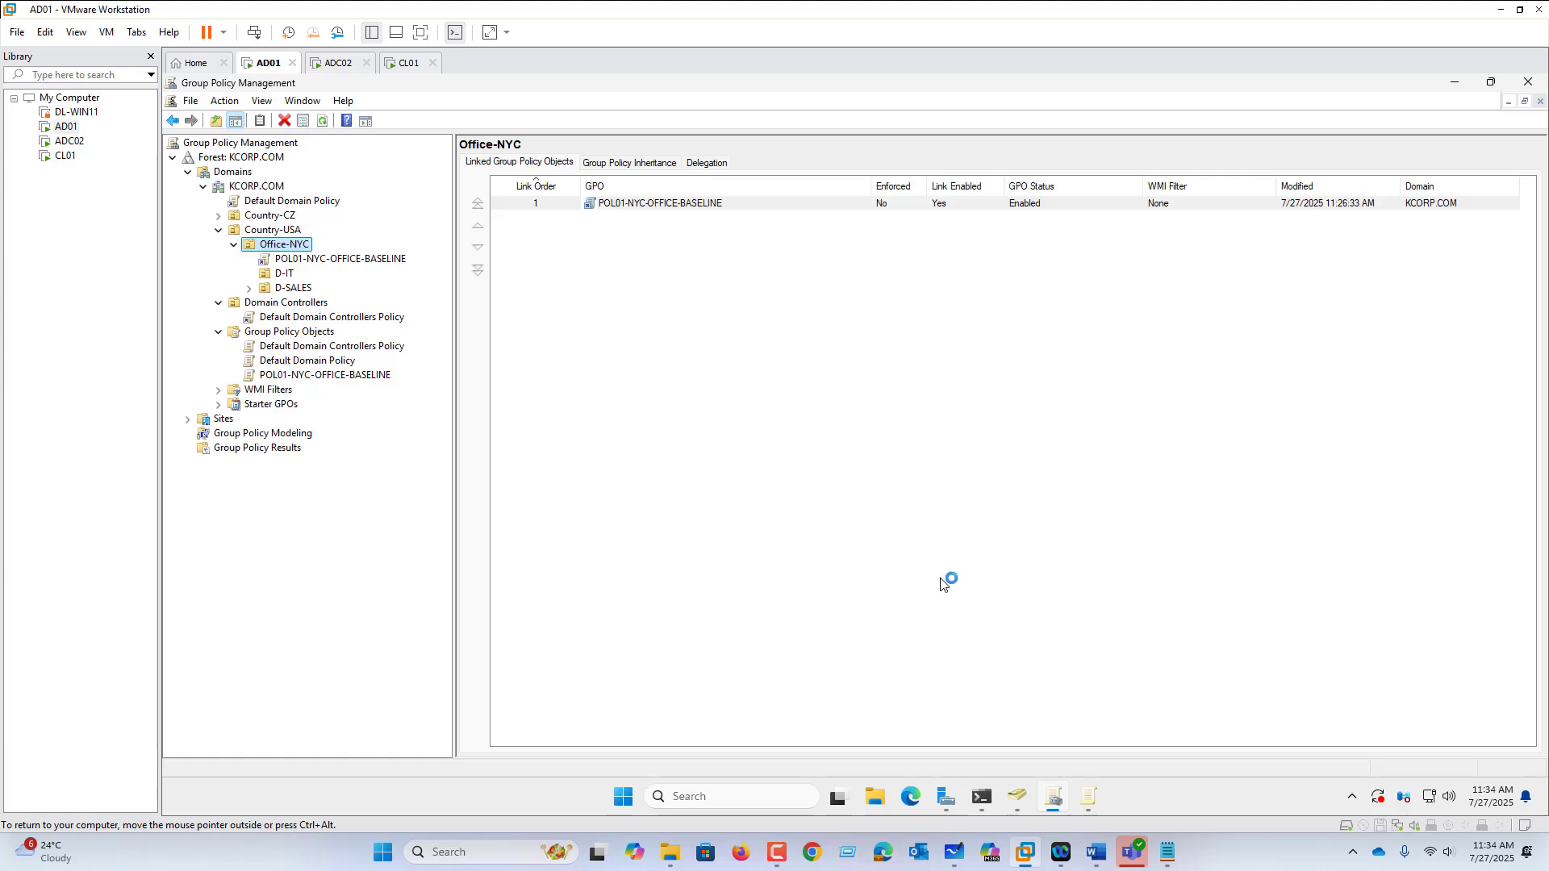
{"action": "left_click", "coordinate": [330, 375]}
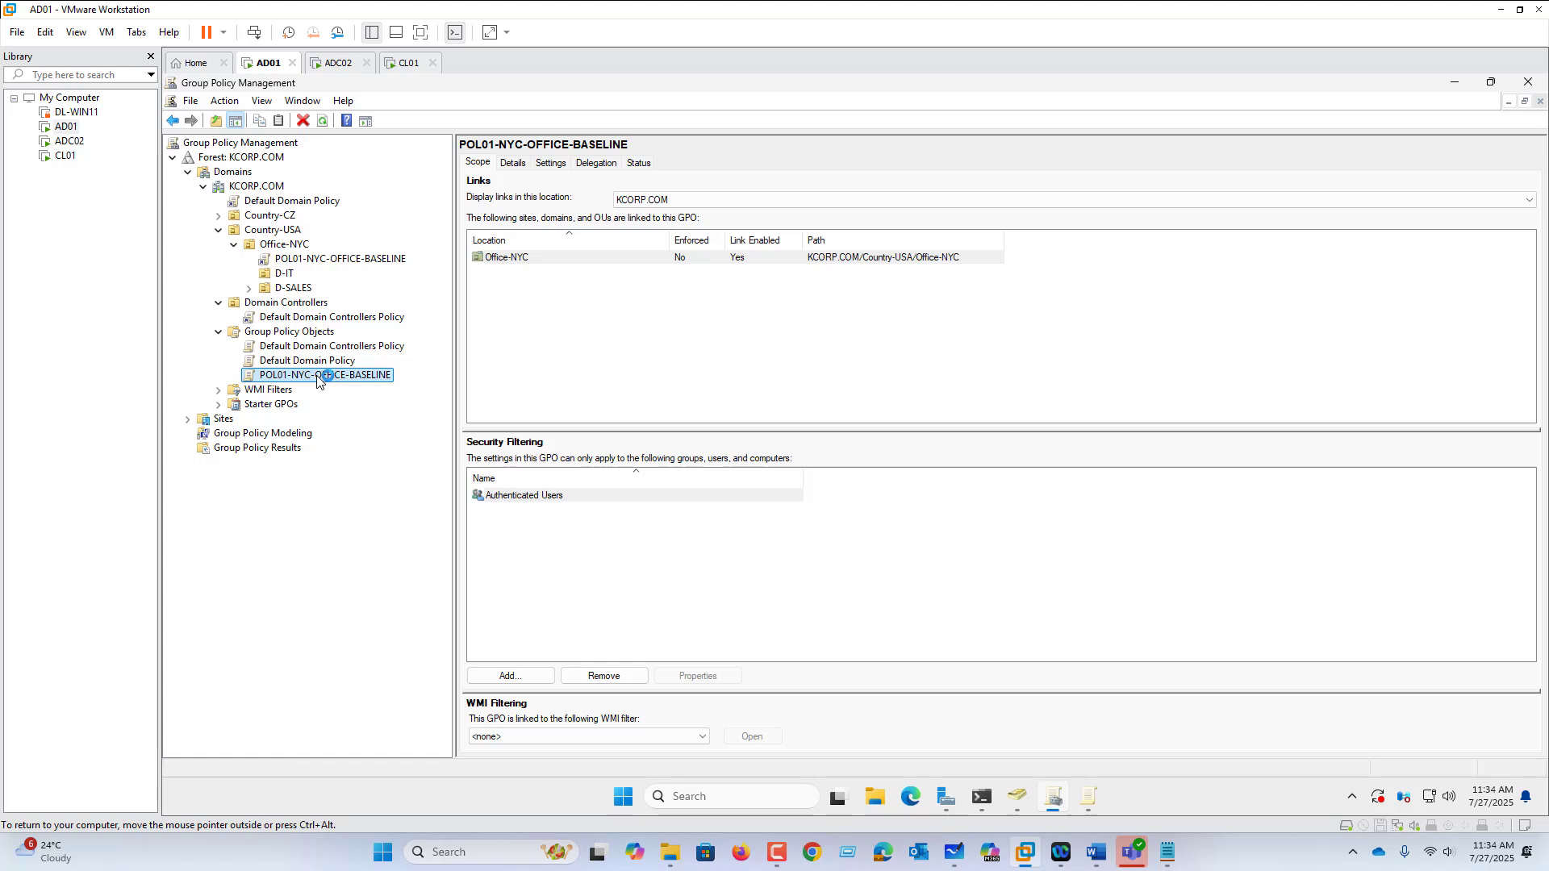
{"action": "right_click", "coordinate": [319, 381]}
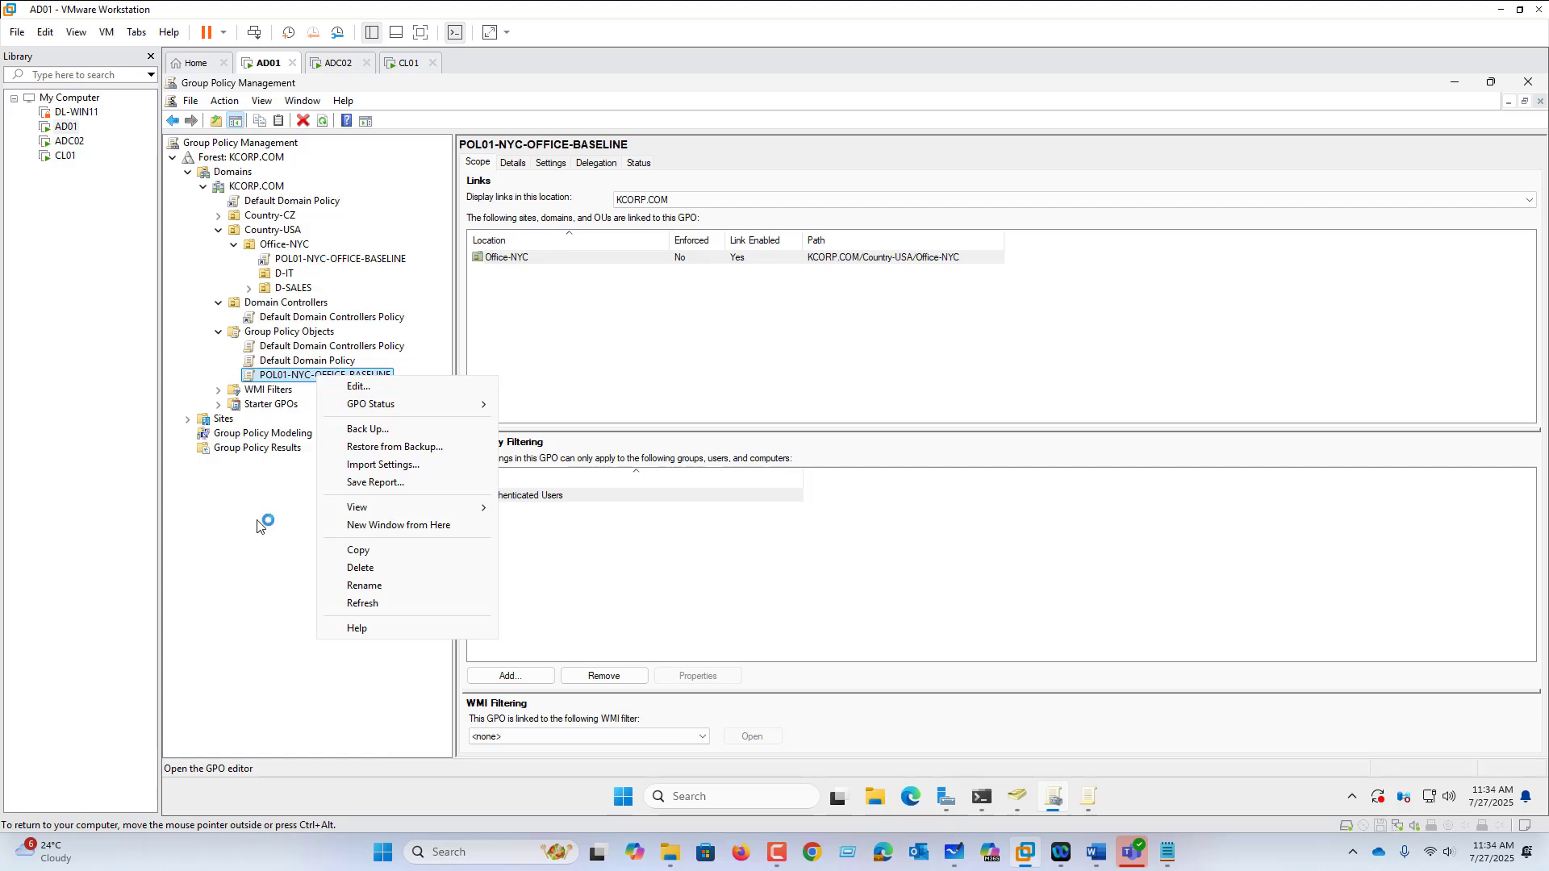
{"action": "left_click", "coordinate": [255, 563]}
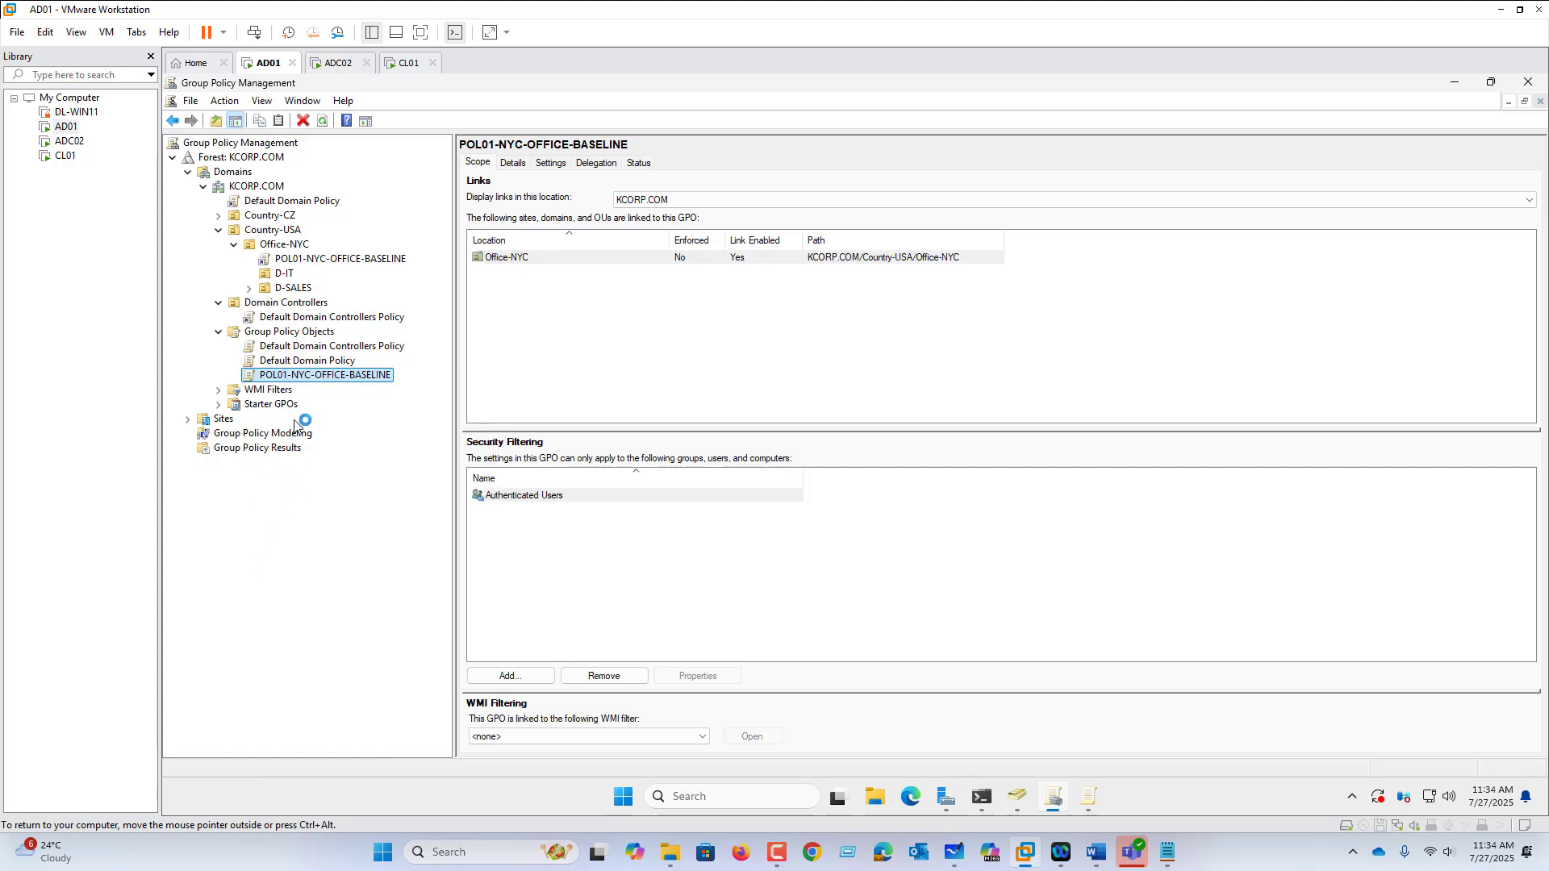
Step: Back up all three GPOs to a new C:\GPO-BACKUP folder
{"action": "right_click", "coordinate": [297, 336]}
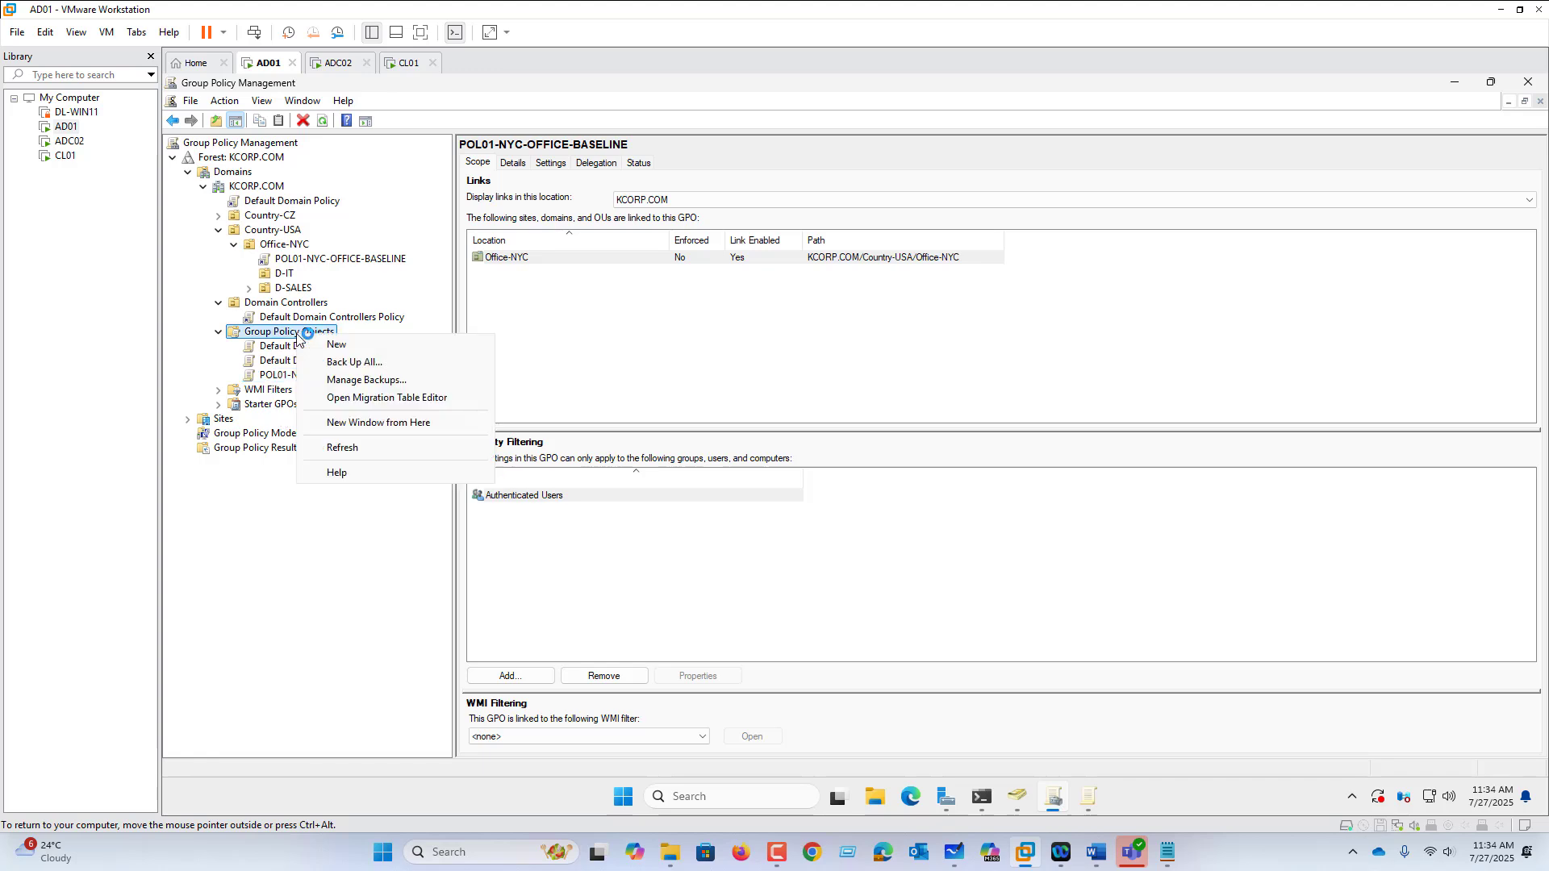
{"action": "left_click", "coordinate": [359, 361]}
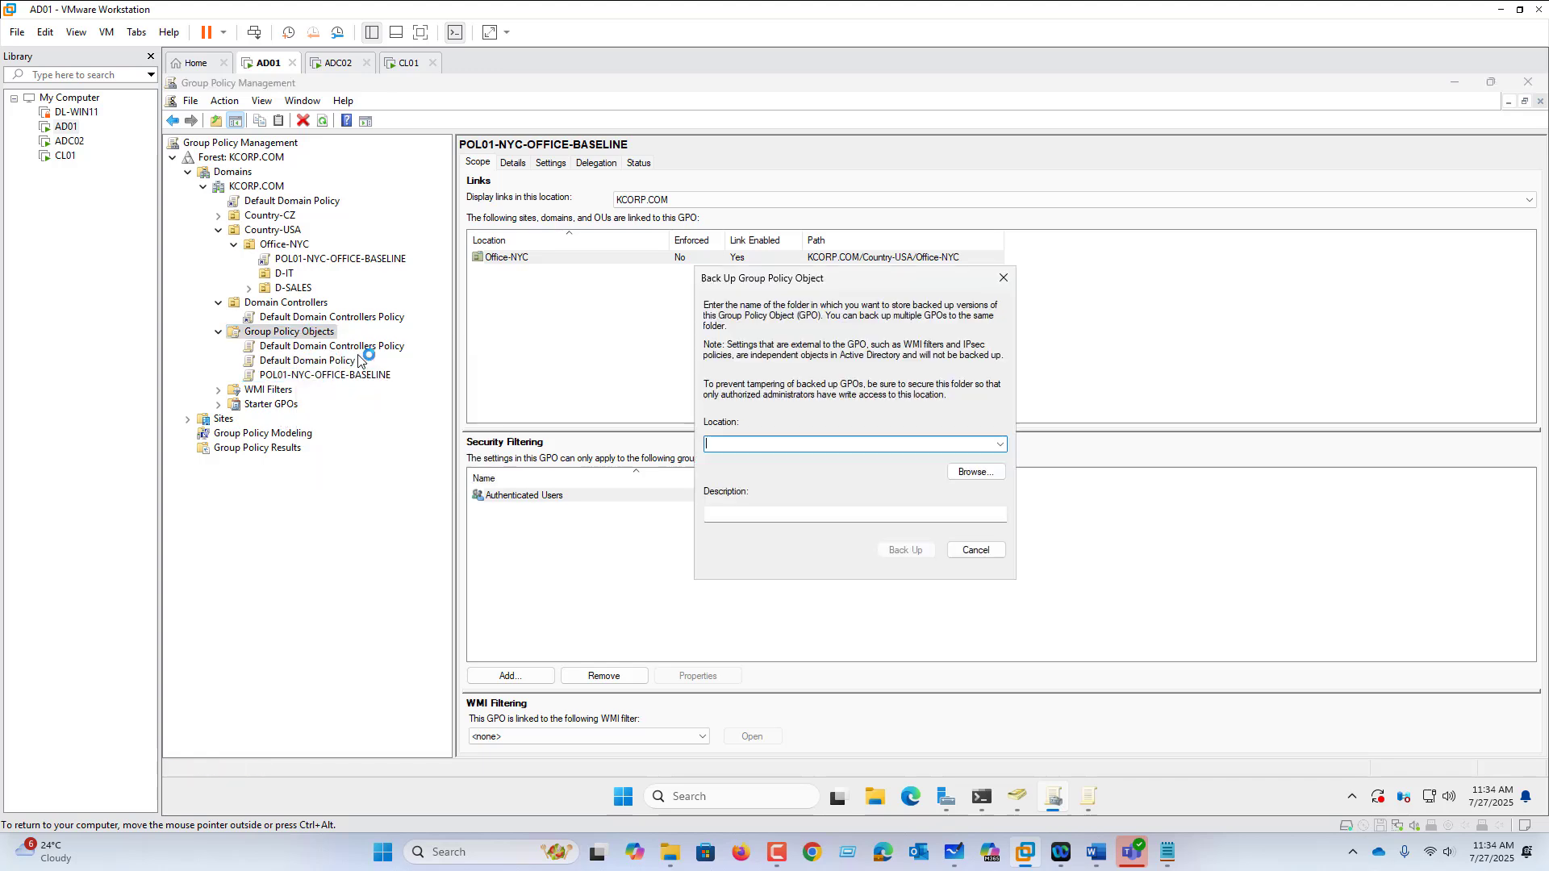
{"action": "left_click", "coordinate": [990, 474]}
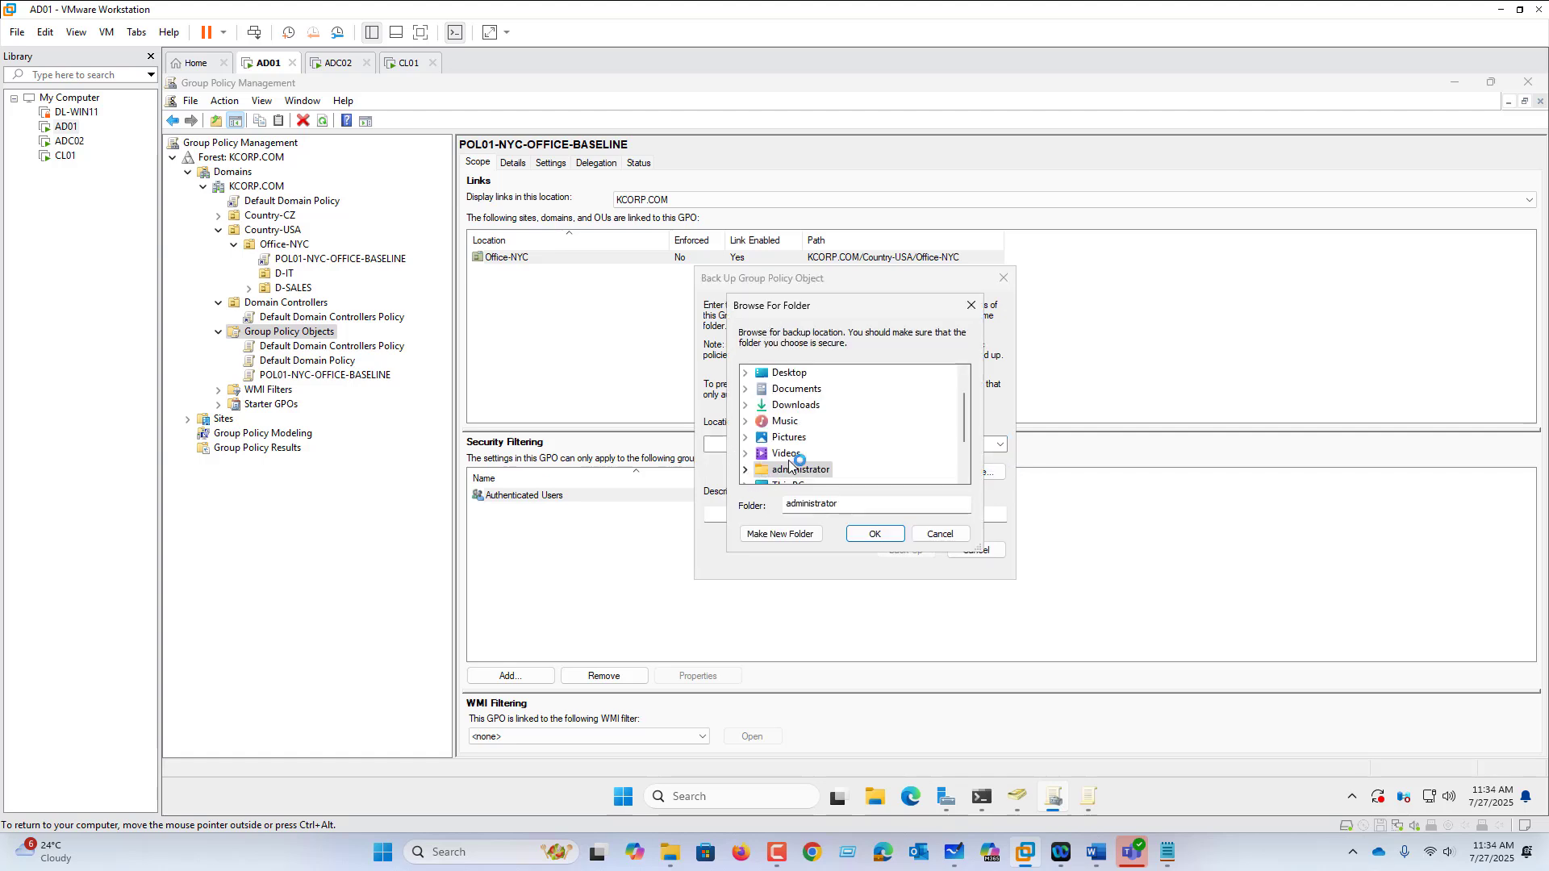
{"action": "scroll", "coordinate": [797, 458], "scroll_direction": "down", "scroll_amount": 2}
{"action": "left_click", "coordinate": [788, 420]}
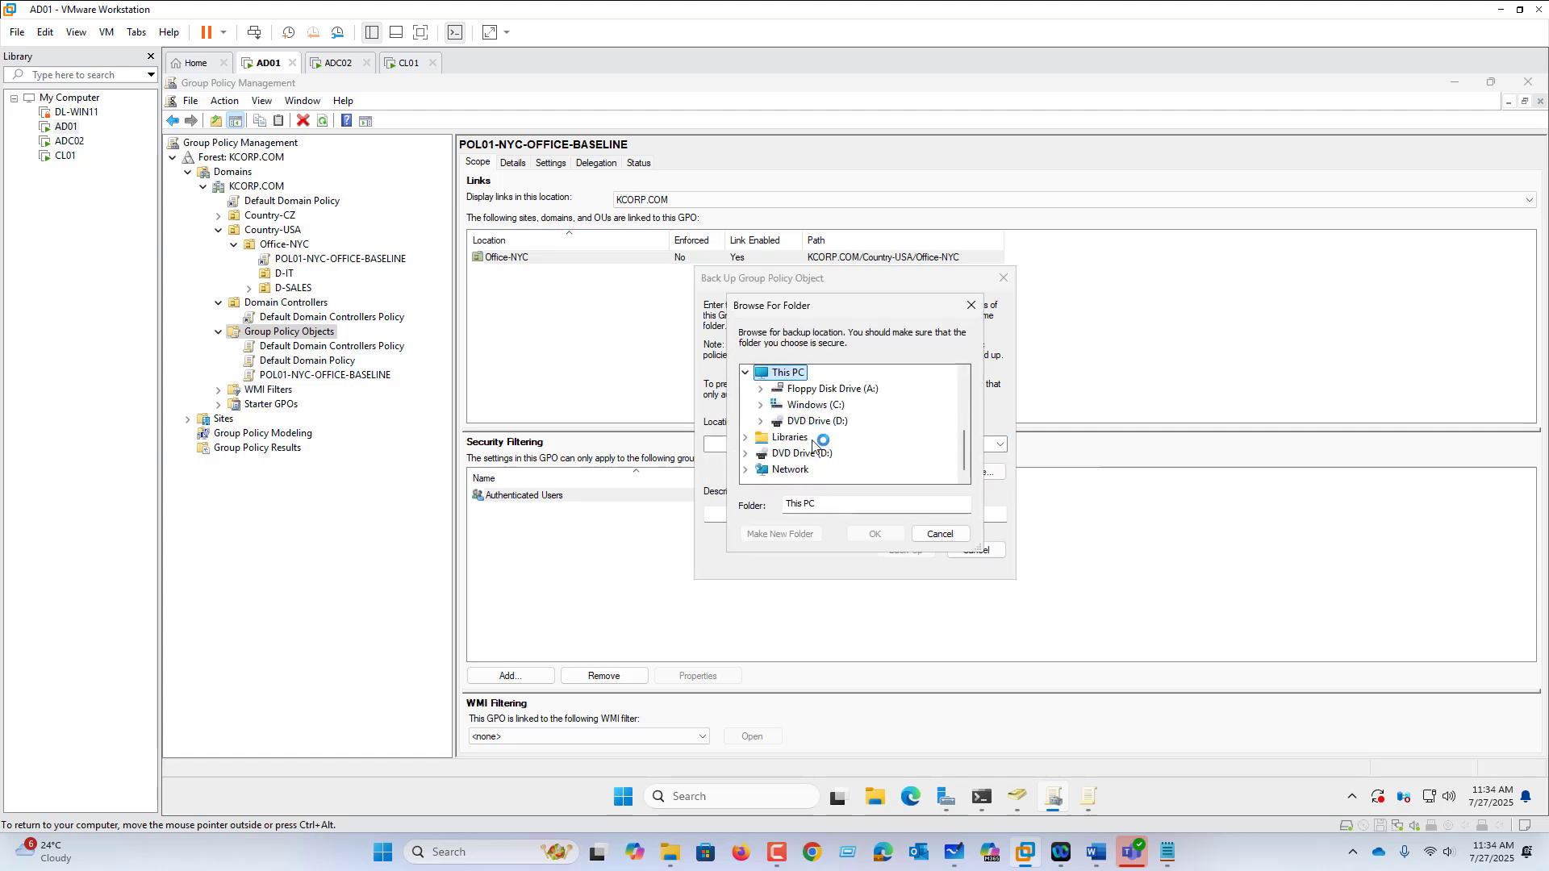
{"action": "left_click", "coordinate": [814, 404]}
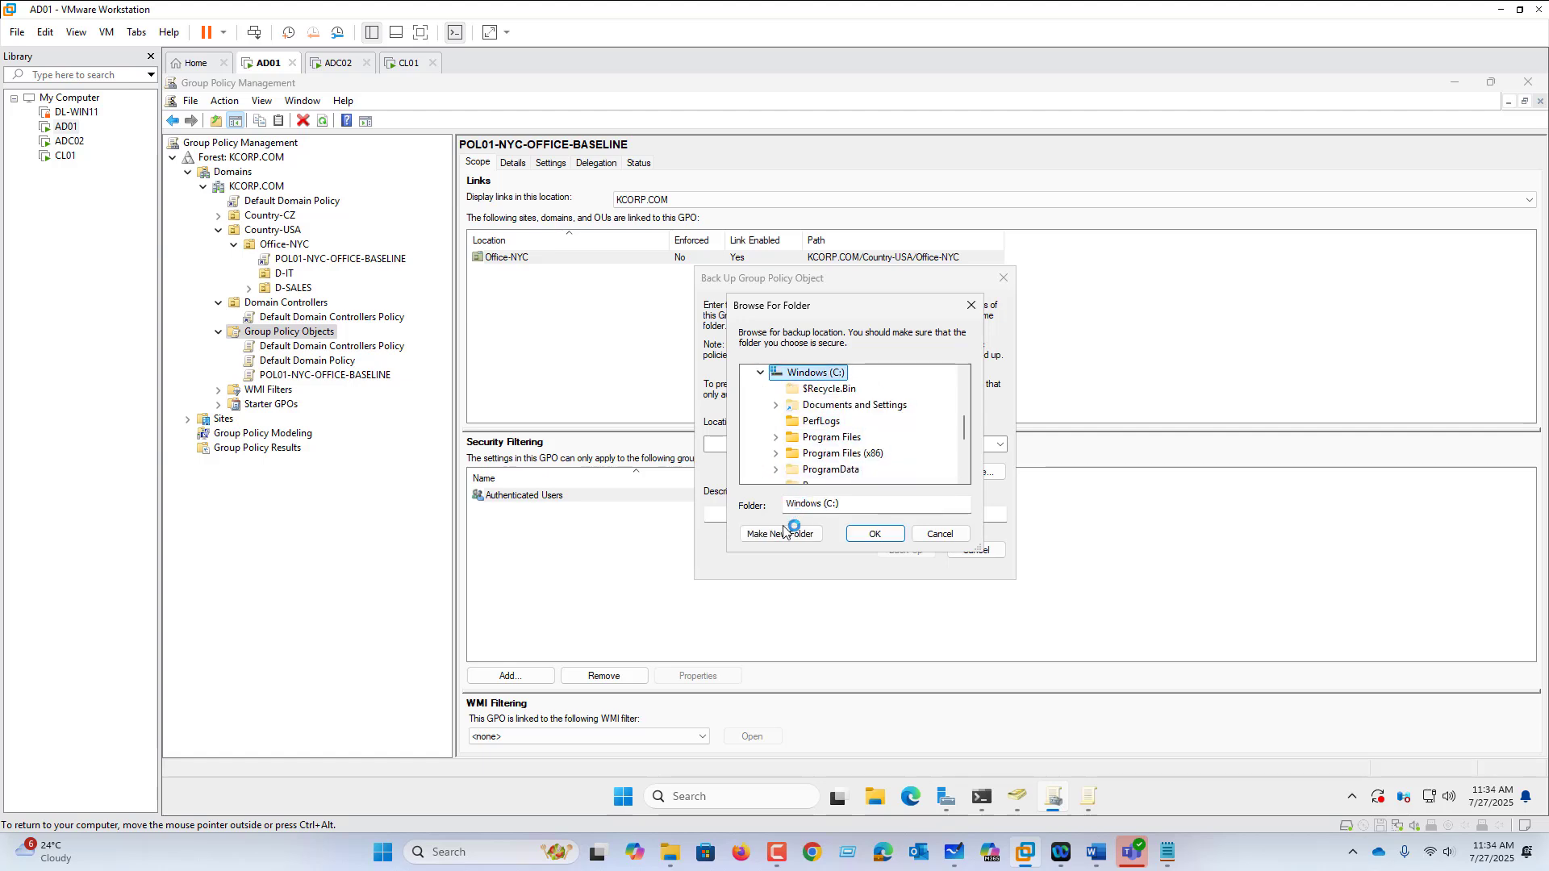
{"action": "left_click", "coordinate": [779, 533]}
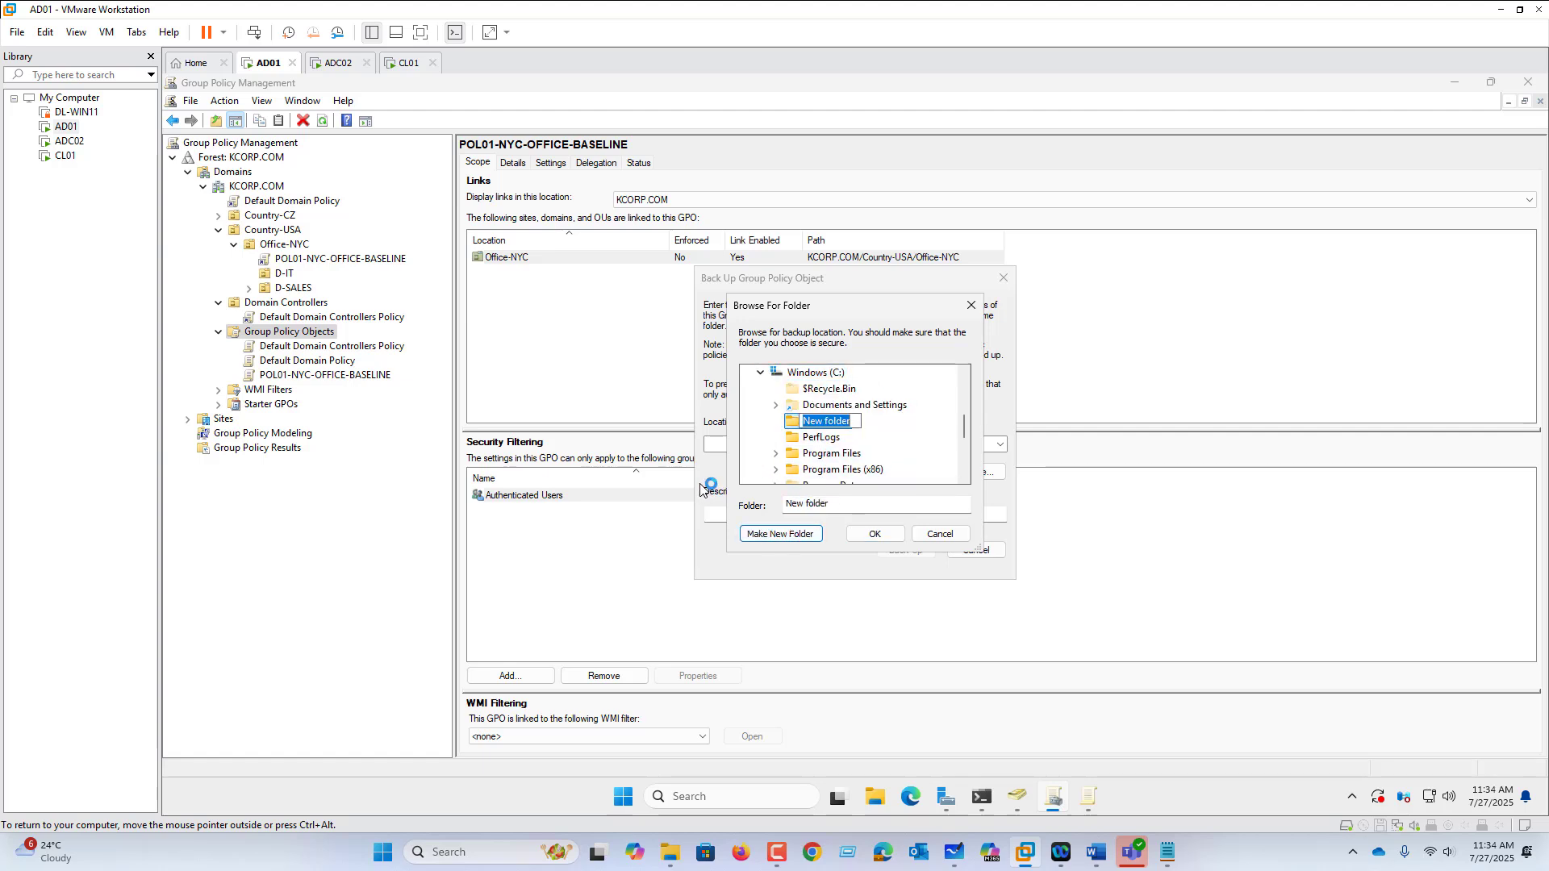
{"action": "type", "text": "GPO-BACKUP"}
{"action": "left_click", "coordinate": [876, 533]}
{"action": "left_click", "coordinate": [901, 556]}
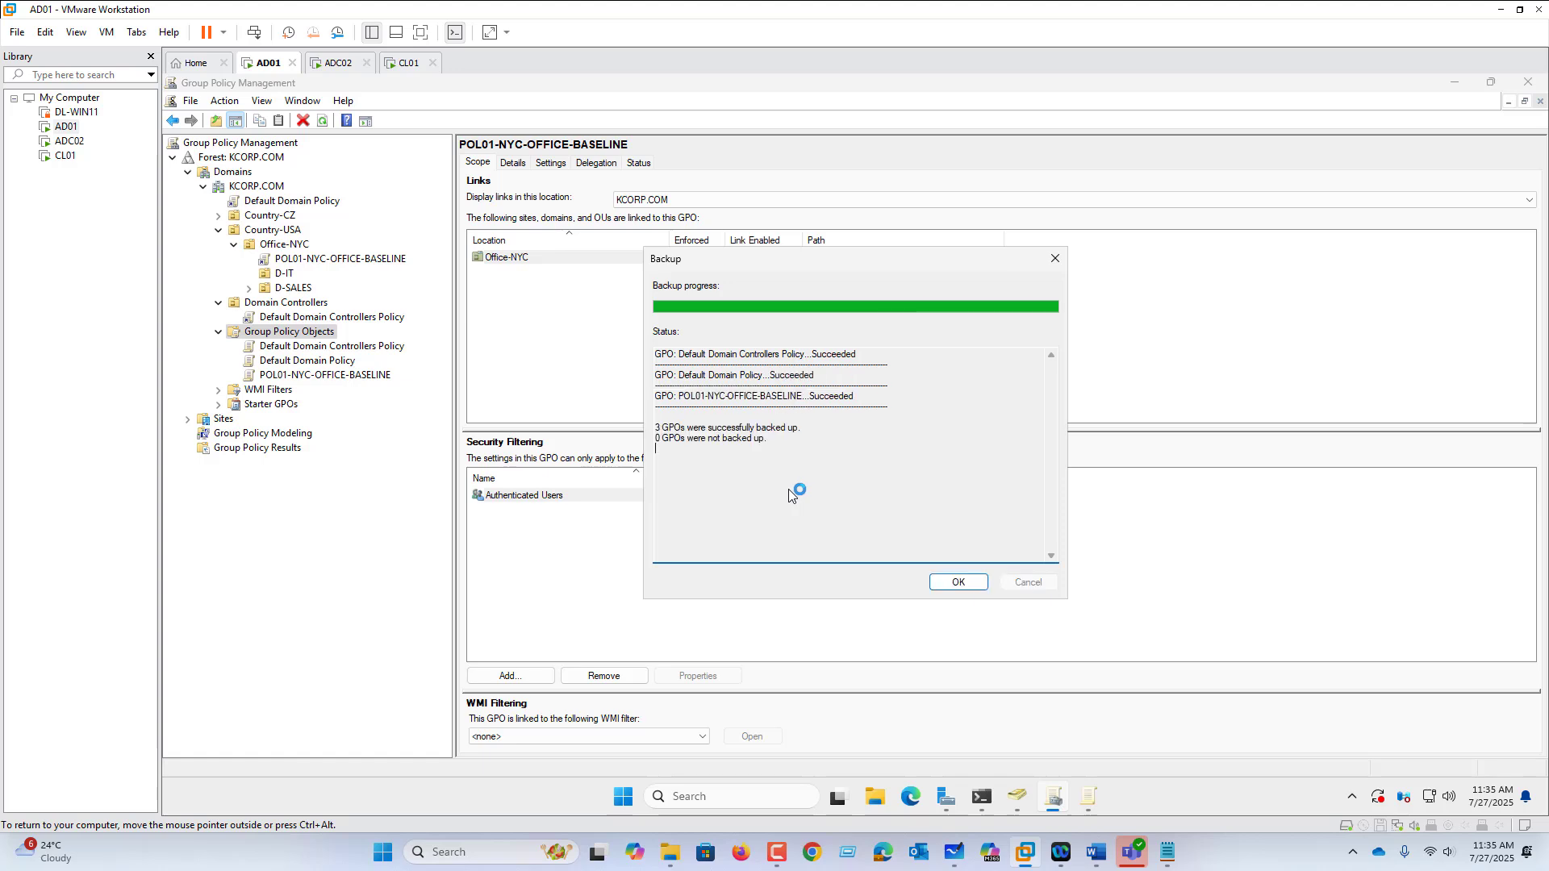
{"action": "left_click", "coordinate": [952, 583]}
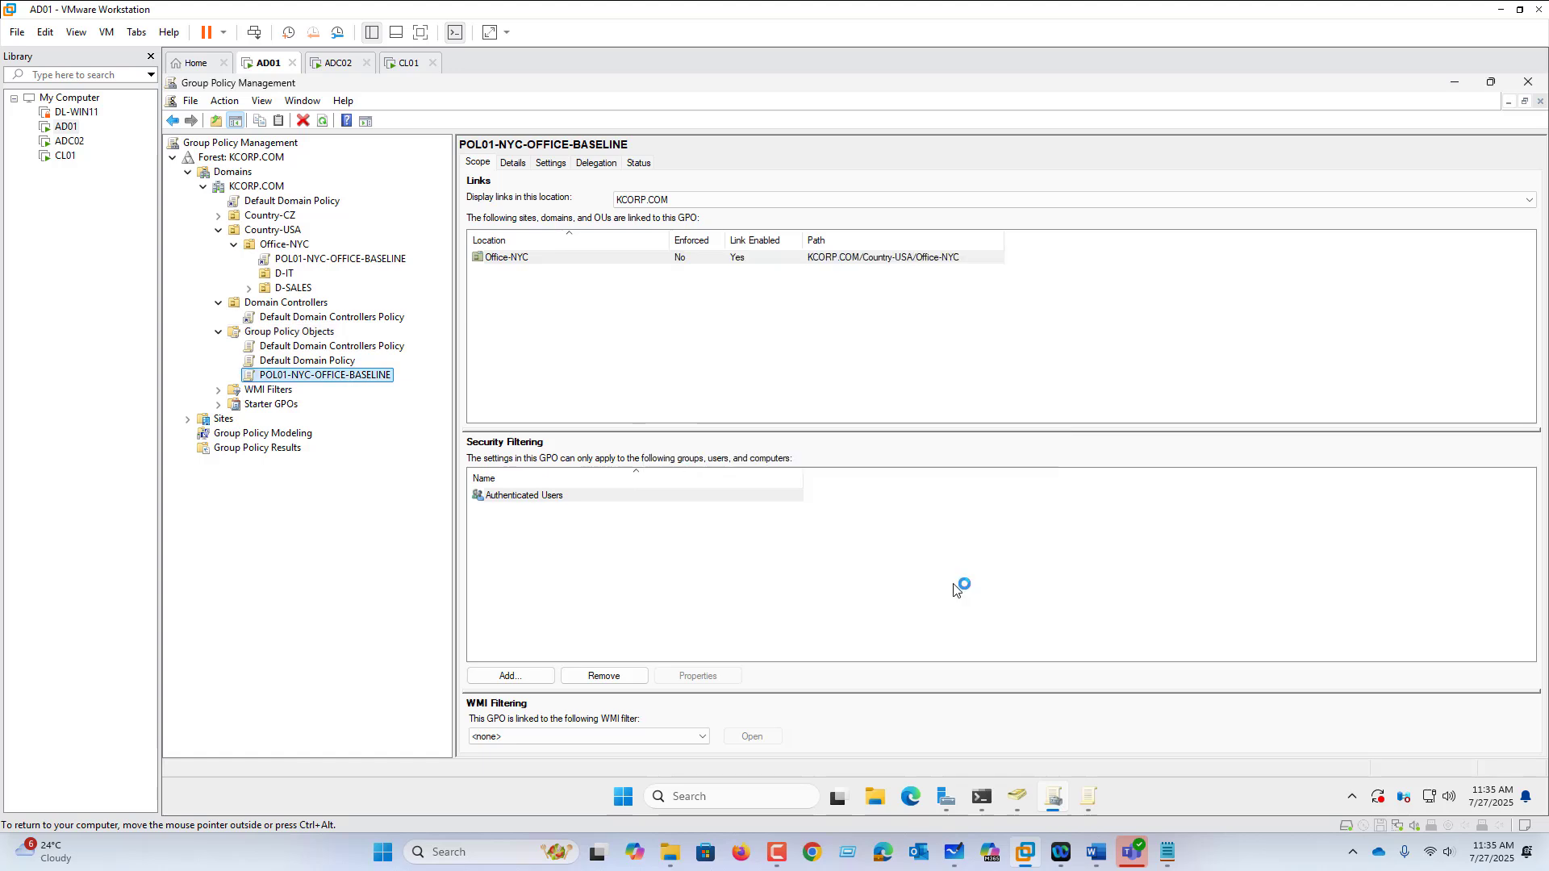
Step: Delete the POL01 link from Office-NYC, then delete the POL01-NYC-OFFICE-BASELINE GPO itself
{"action": "right_click", "coordinate": [333, 382]}
{"action": "right_click", "coordinate": [307, 258]}
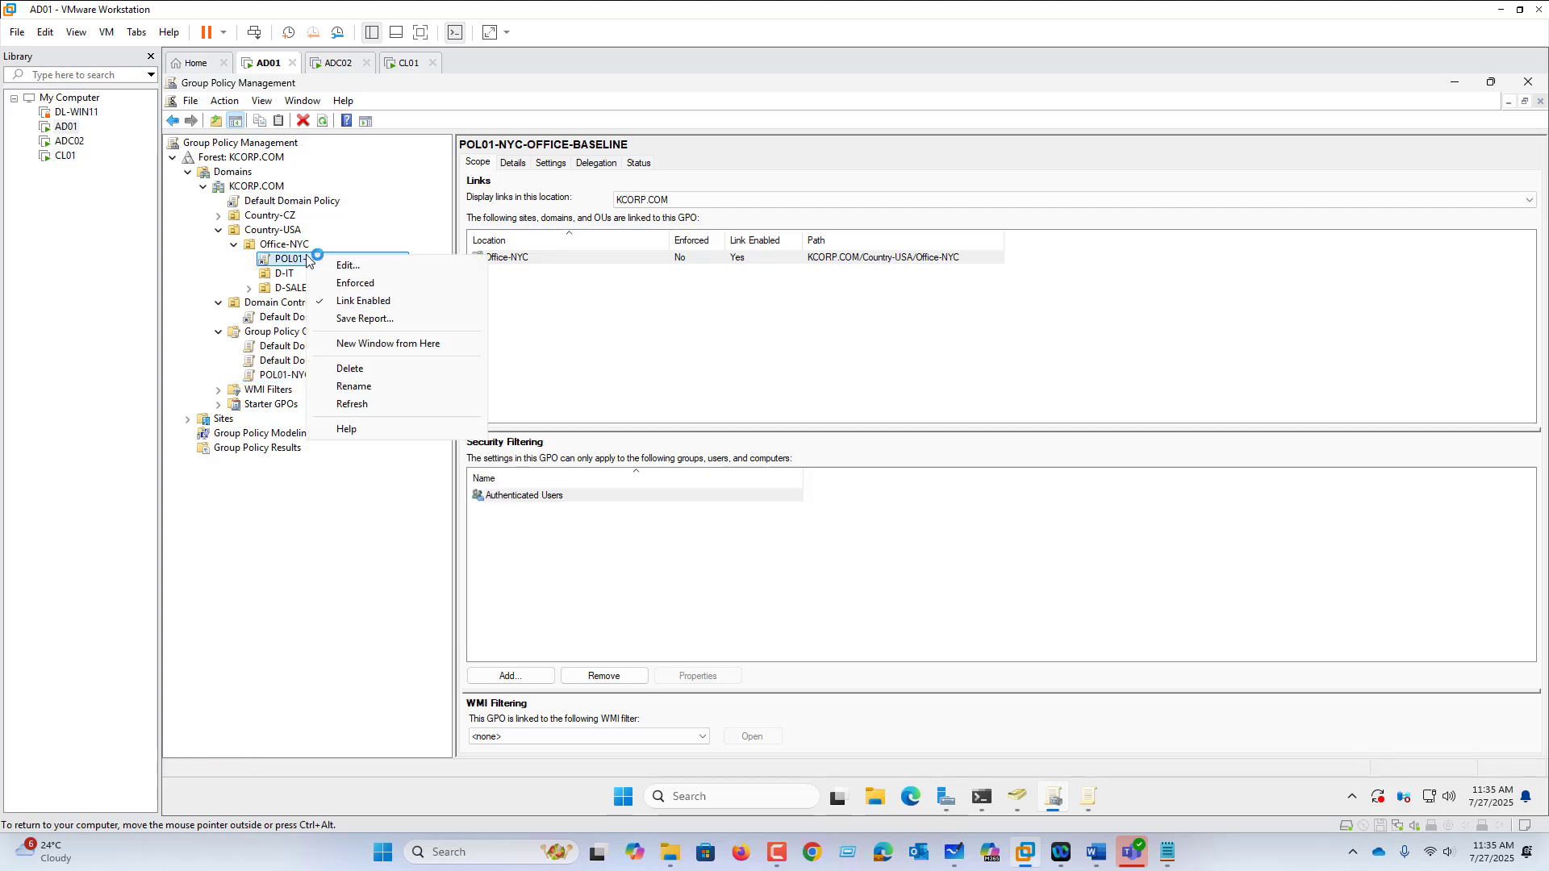
{"action": "left_click", "coordinate": [379, 369]}
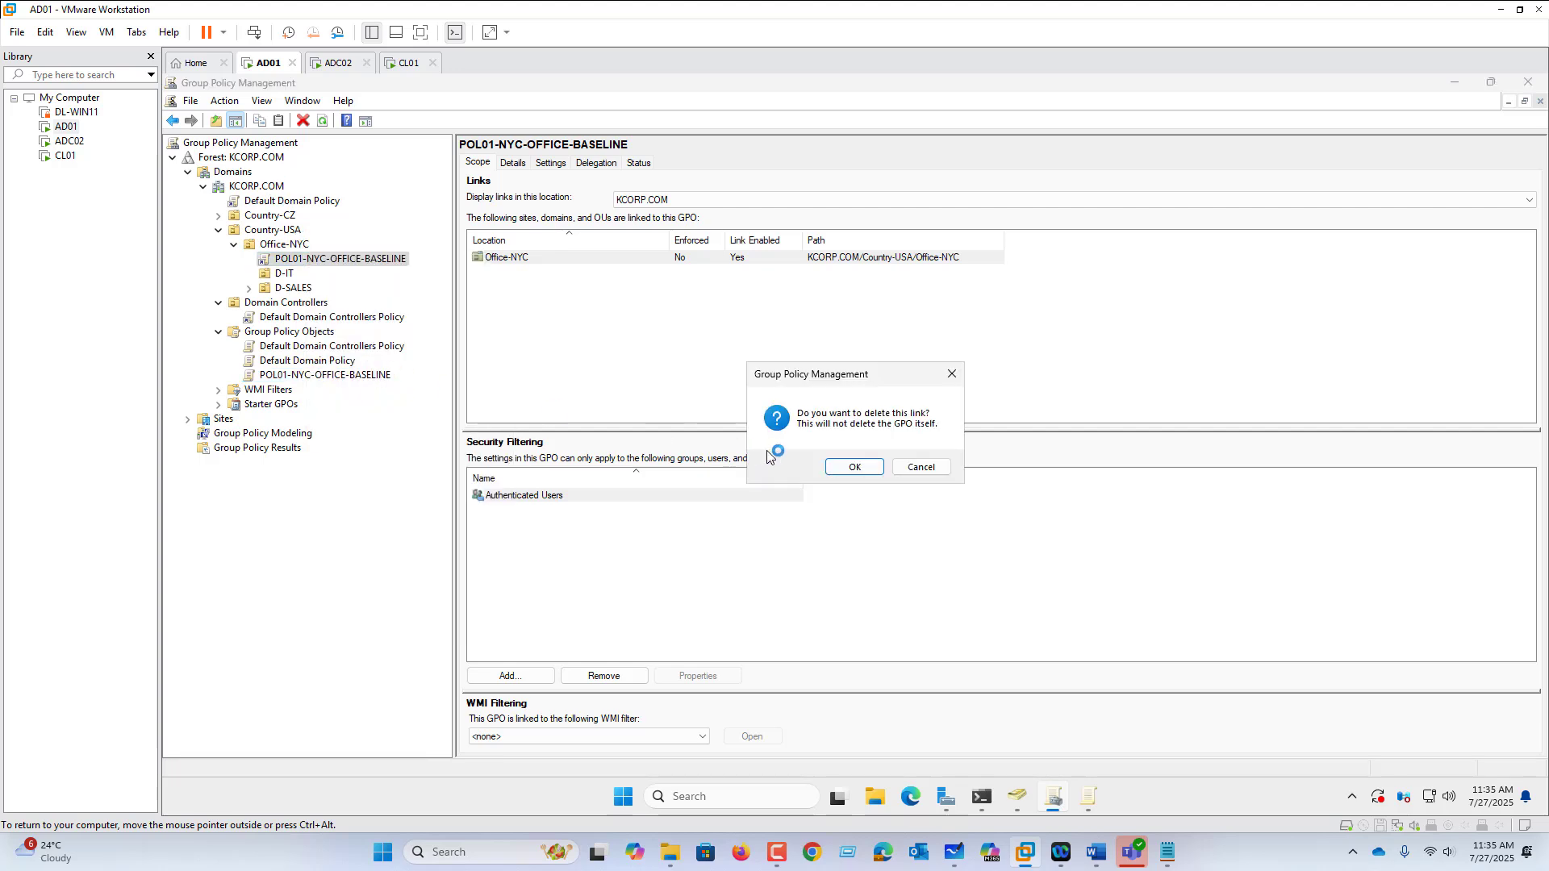
{"action": "left_click", "coordinate": [855, 468]}
{"action": "right_click", "coordinate": [324, 367]}
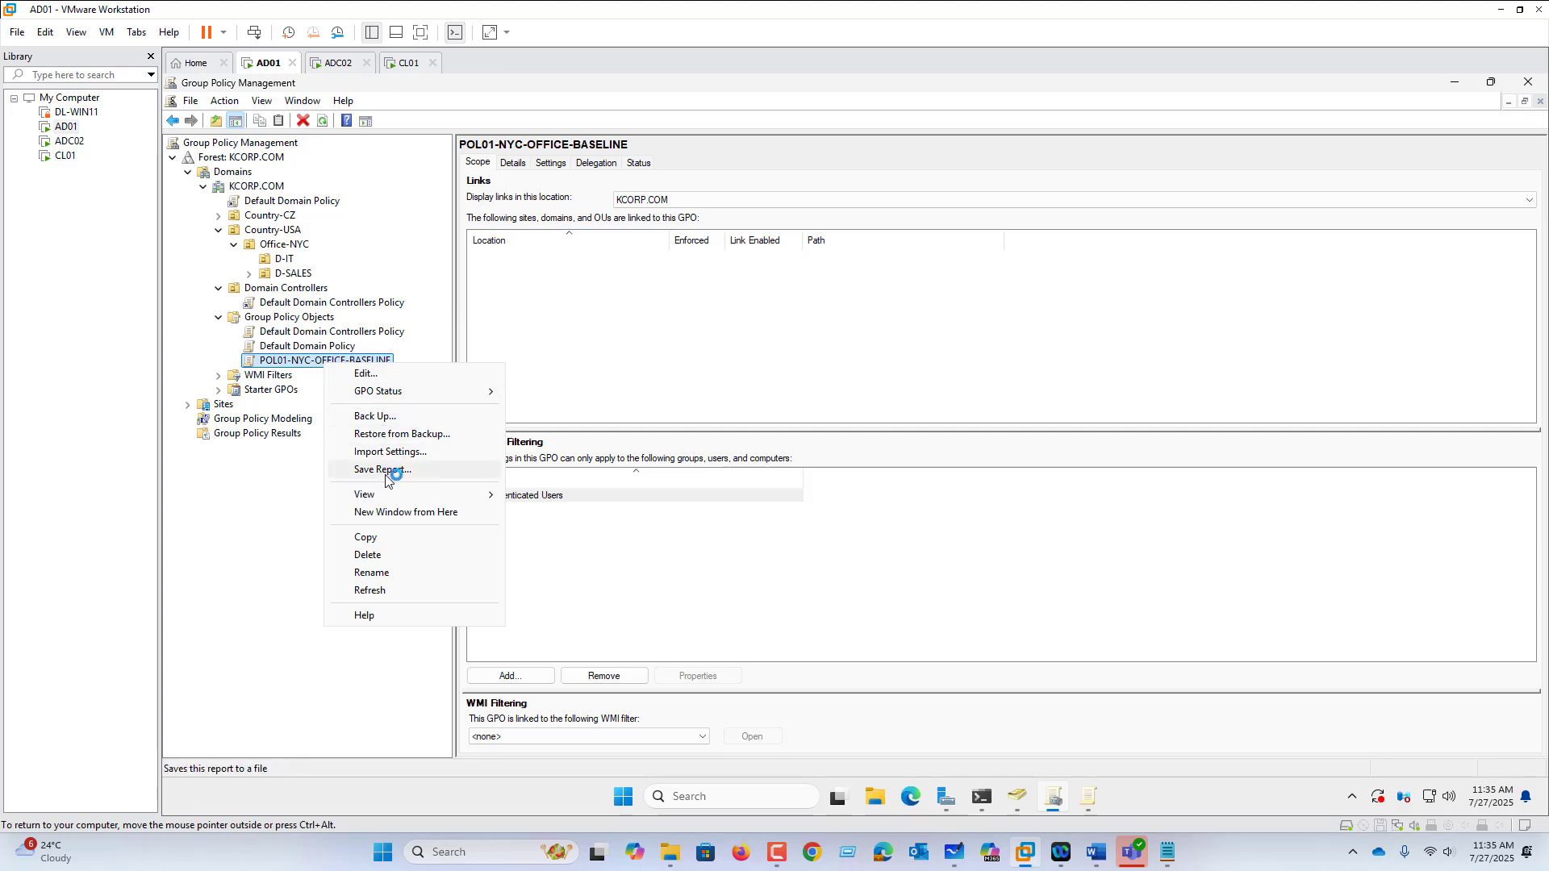
{"action": "left_click", "coordinate": [384, 555]}
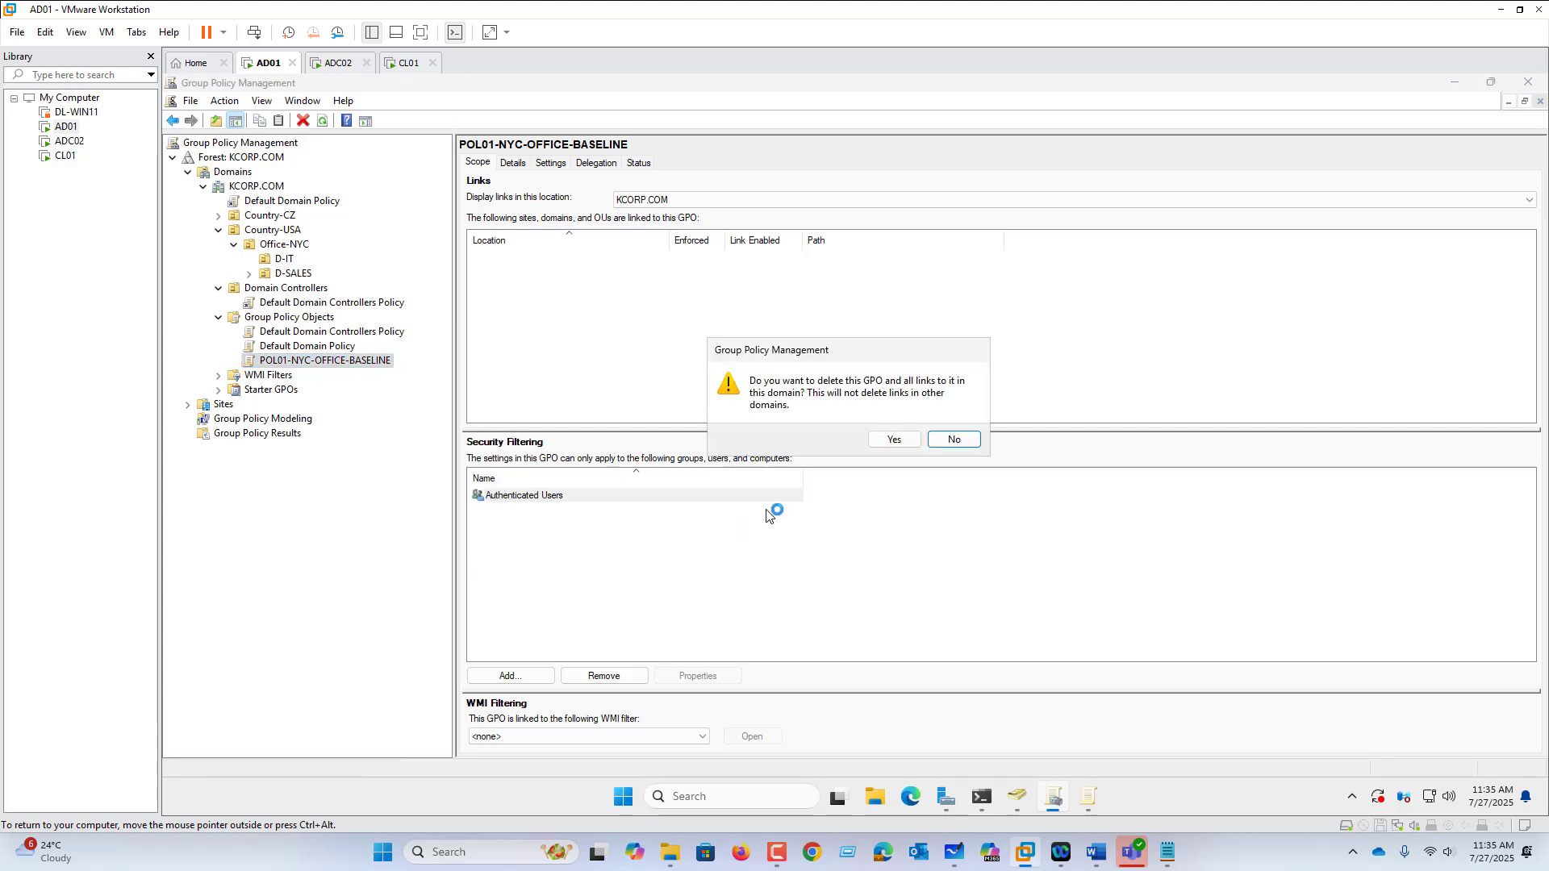
{"action": "left_click", "coordinate": [907, 439]}
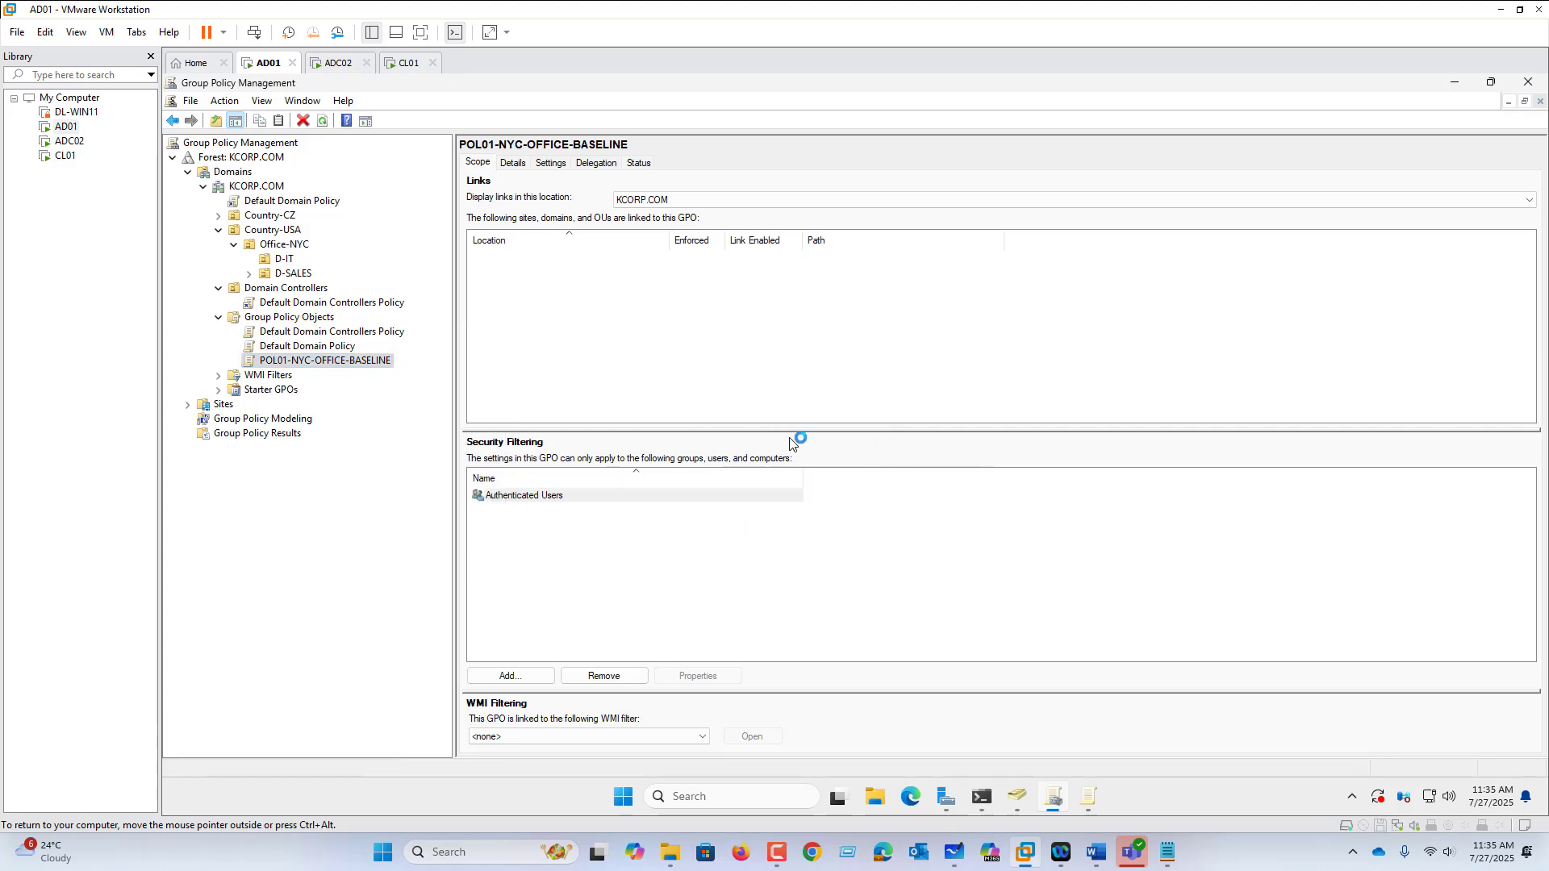
Step: Restore POL01-NYC-OFFICE-BASELINE from the GPO backup via Manage Backups
{"action": "right_click", "coordinate": [292, 323]}
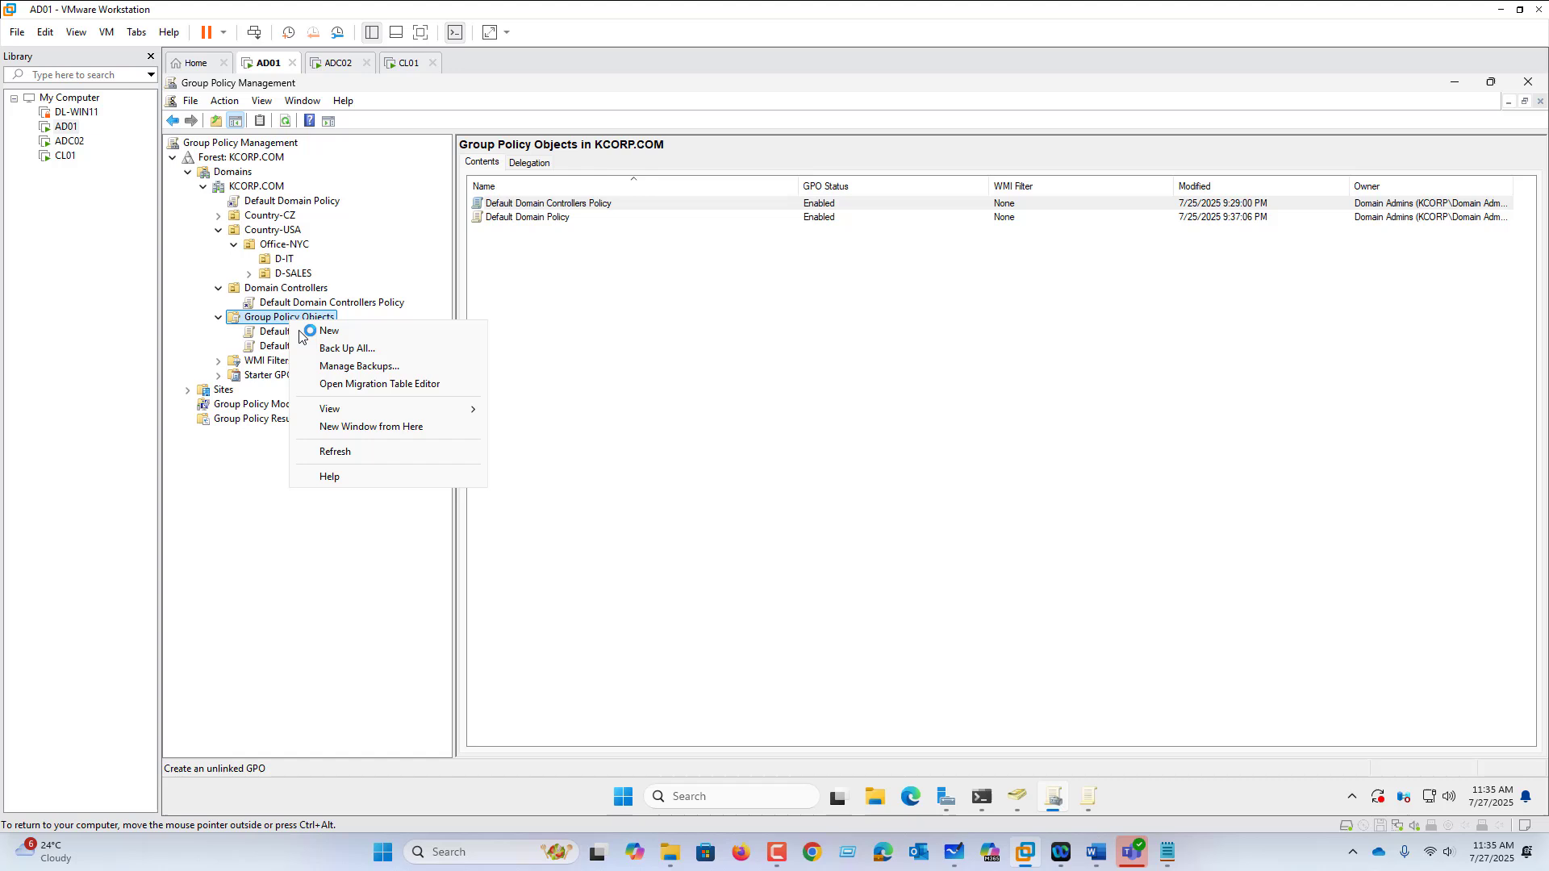
{"action": "left_click", "coordinate": [357, 367]}
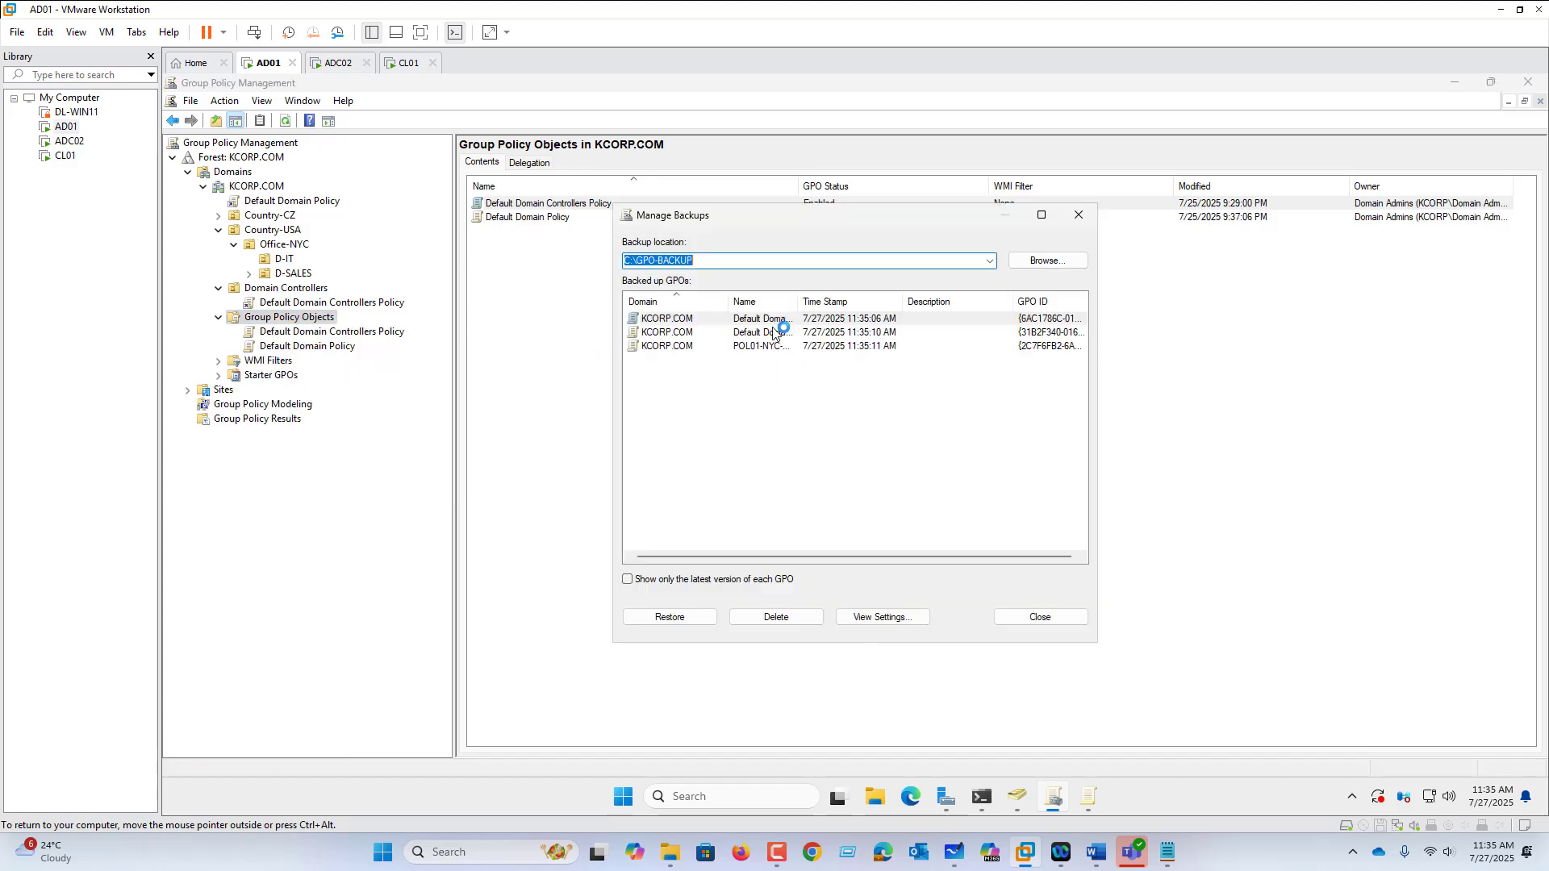
{"action": "left_click_drag", "start_coordinate": [797, 301], "coordinate": [842, 300]}
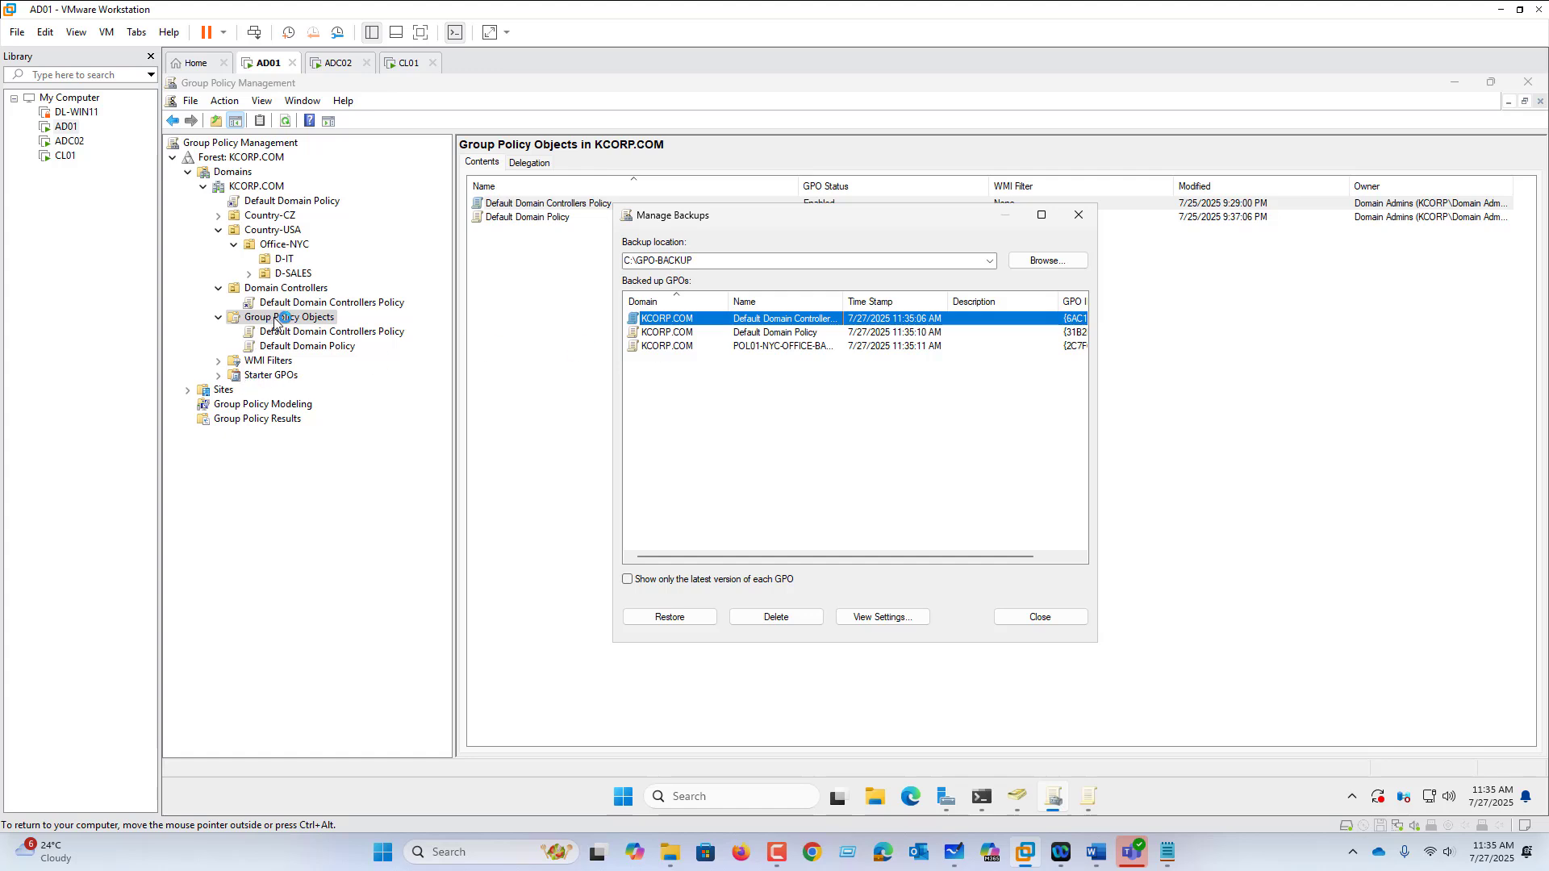
{"action": "left_click", "coordinate": [657, 347]}
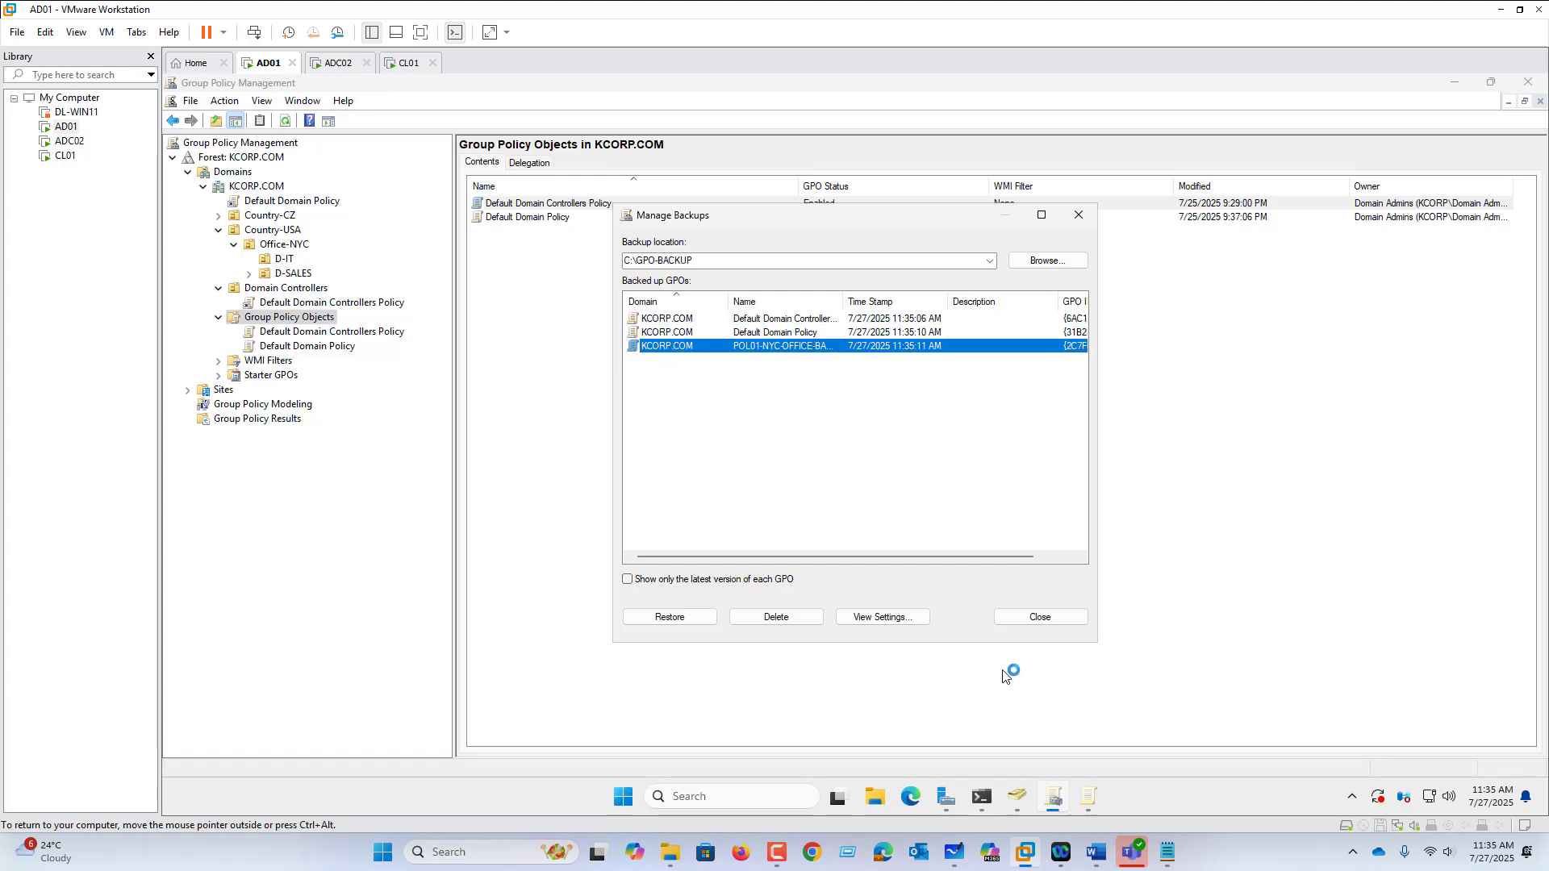
{"action": "left_click", "coordinate": [687, 617]}
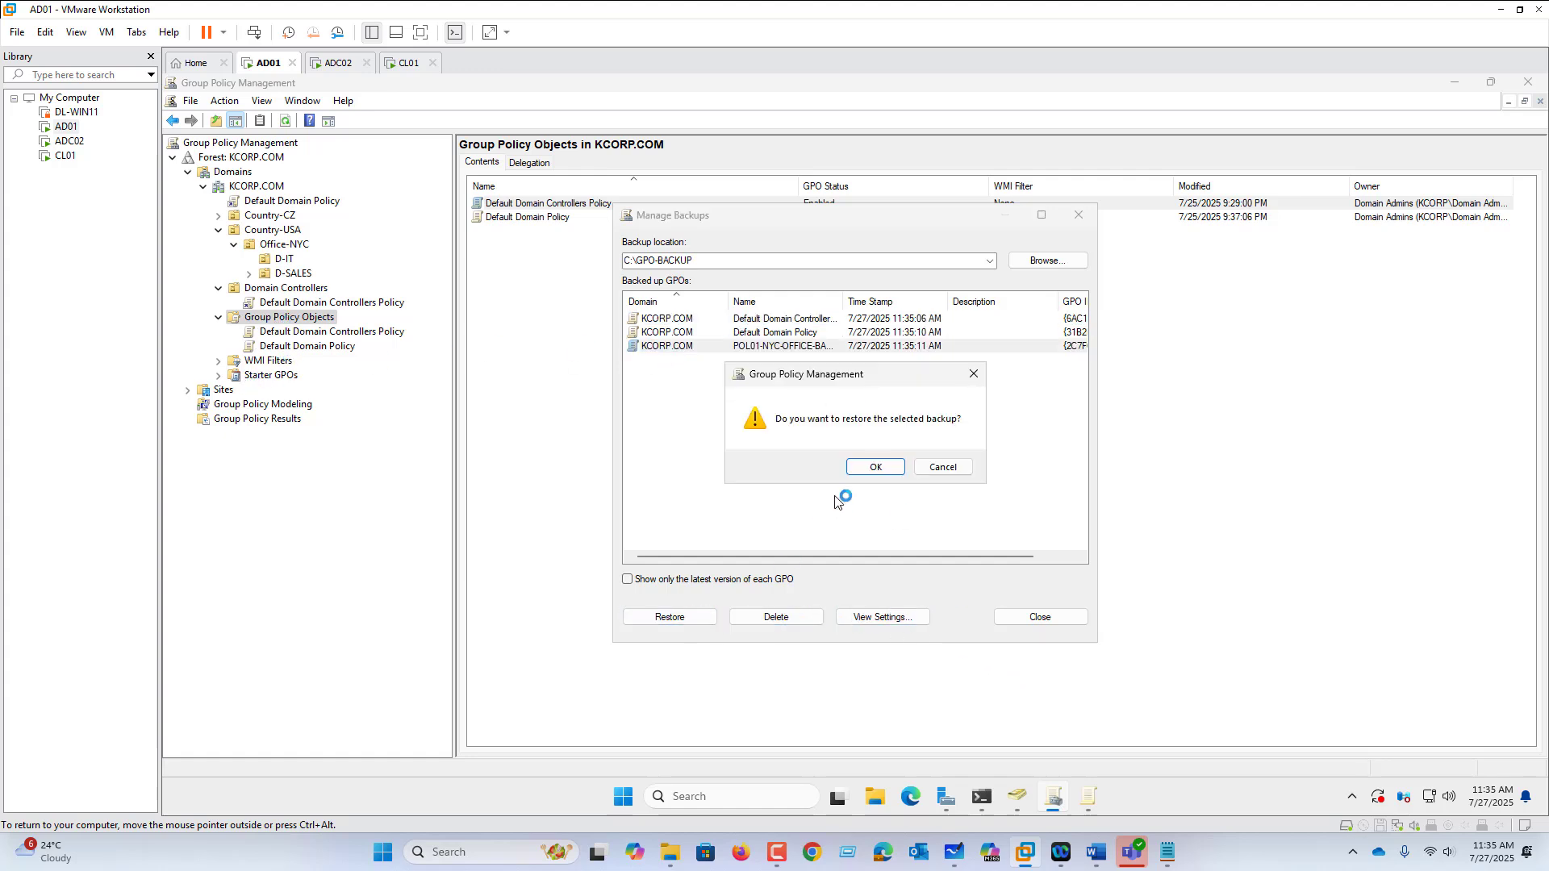
{"action": "left_click", "coordinate": [875, 470]}
{"action": "left_click", "coordinate": [958, 583]}
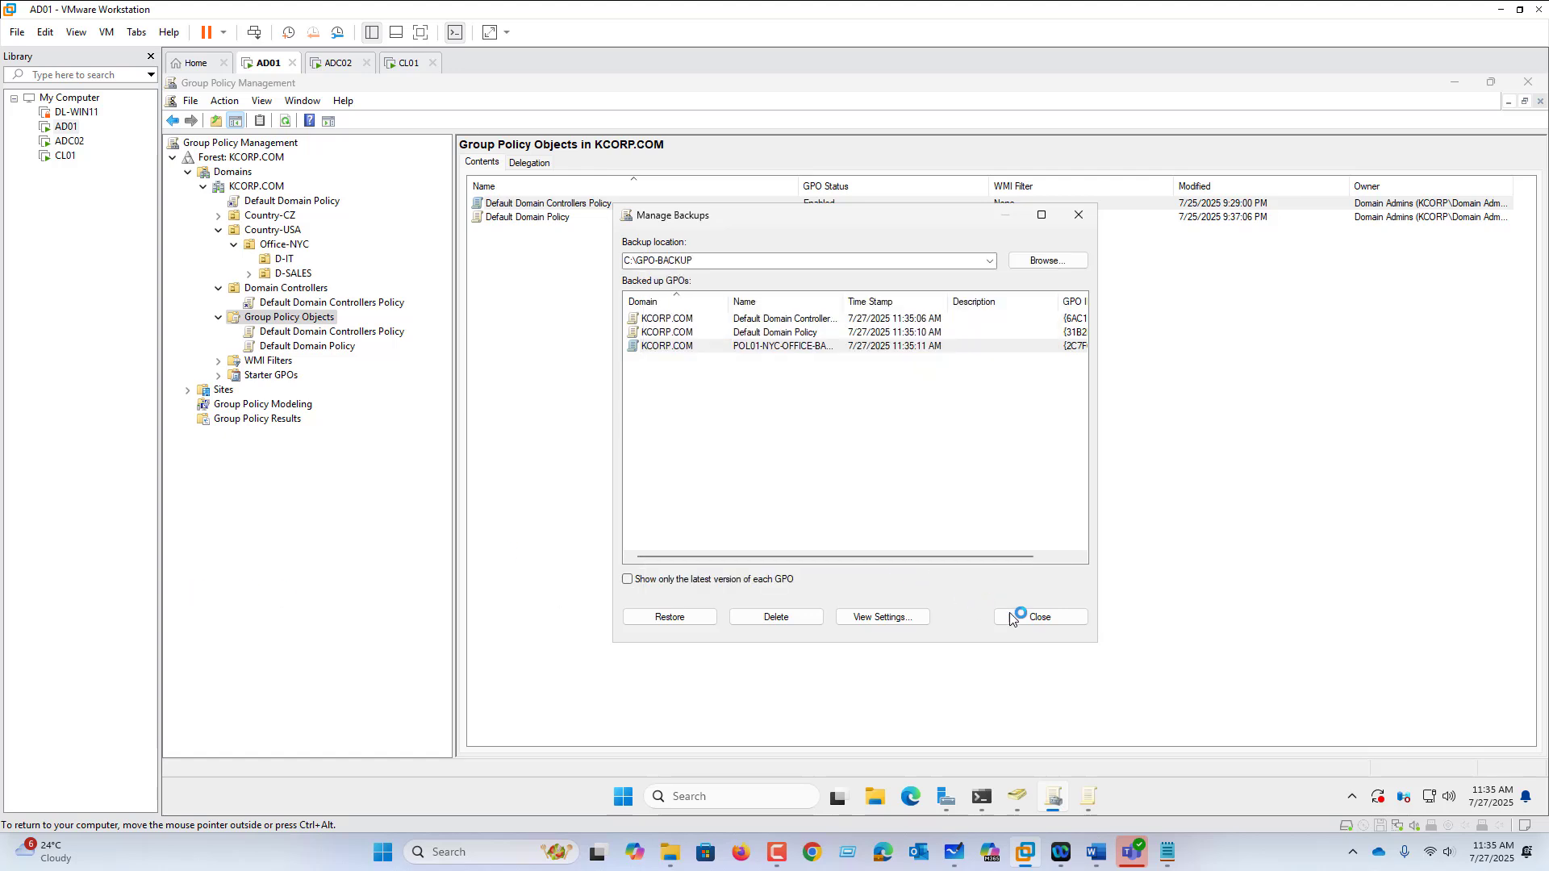
{"action": "left_click", "coordinate": [1042, 618]}
{"action": "left_click", "coordinate": [339, 361]}
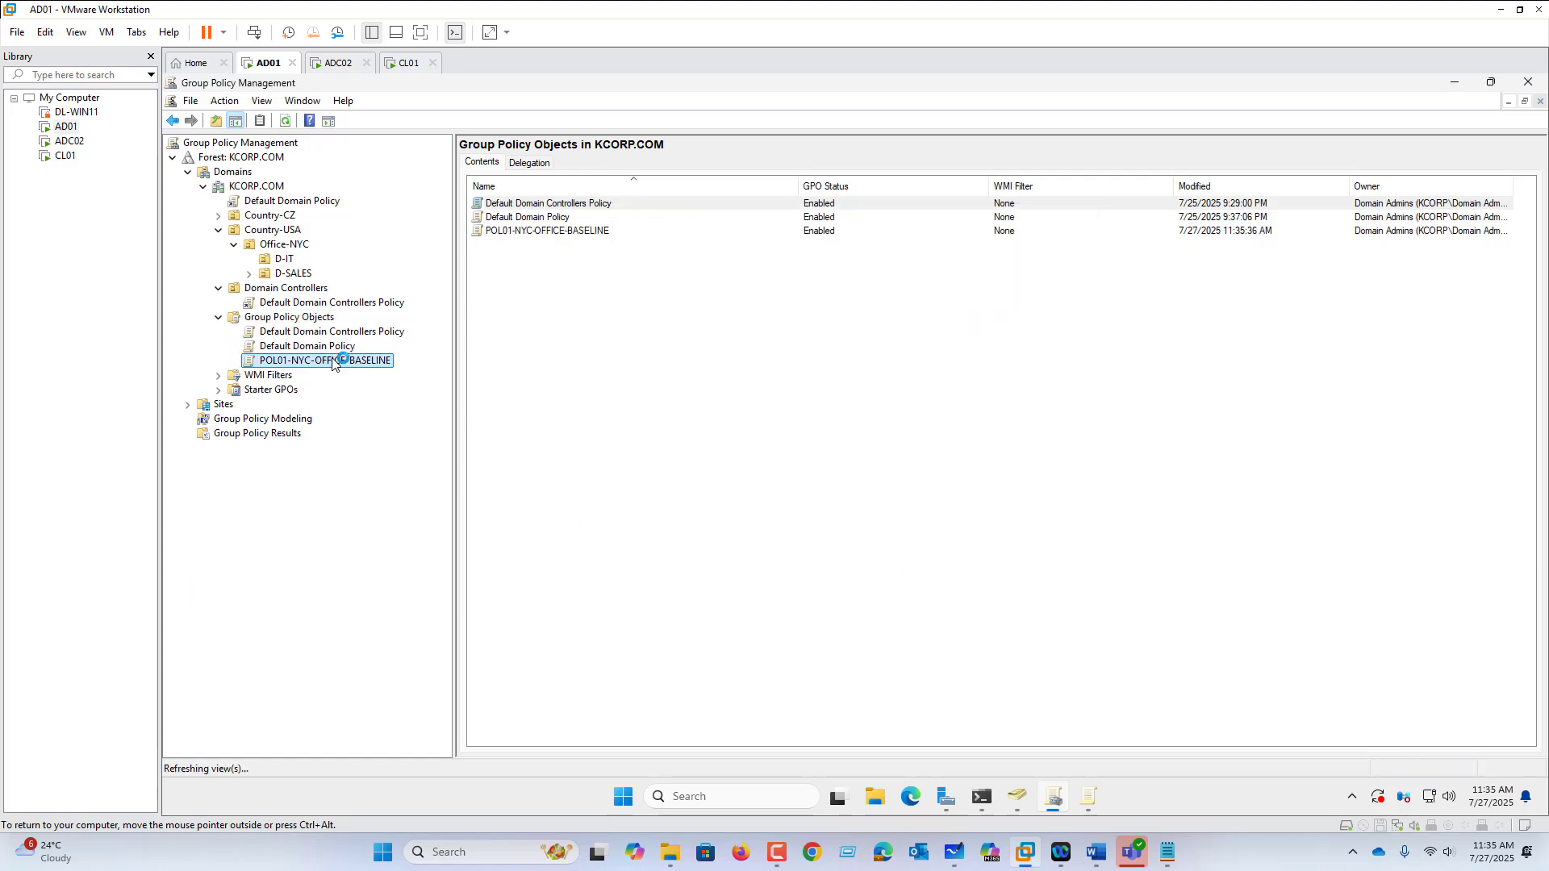
Step: Link the restored POL01-NYC-OFFICE-BASELINE GPO back to Office-NYC
{"action": "right_click", "coordinate": [284, 252]}
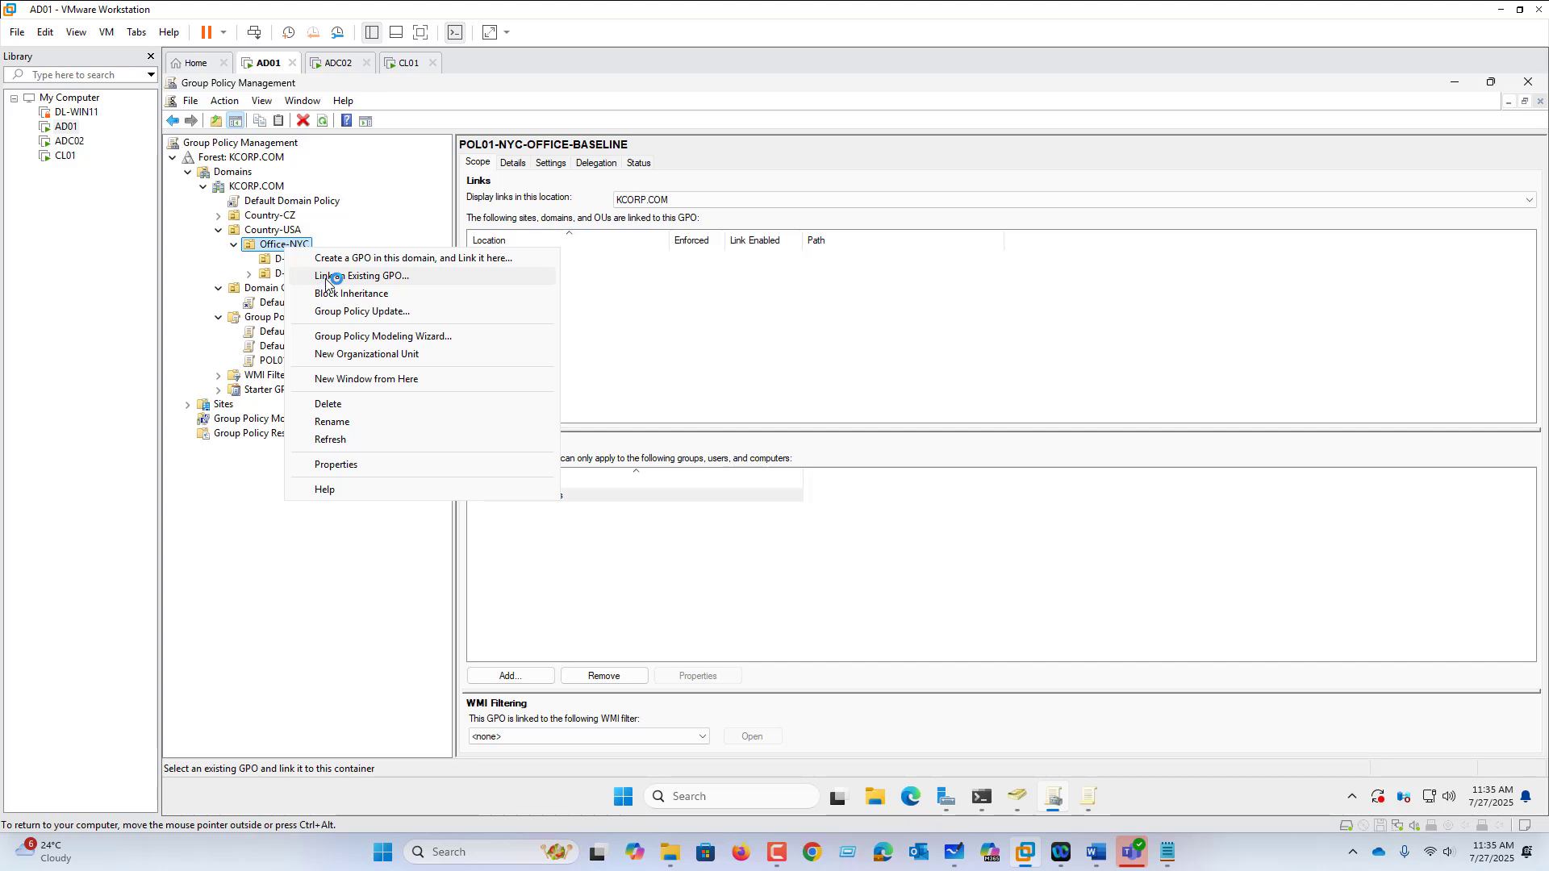
{"action": "left_click", "coordinate": [331, 278]}
{"action": "left_click", "coordinate": [770, 412]}
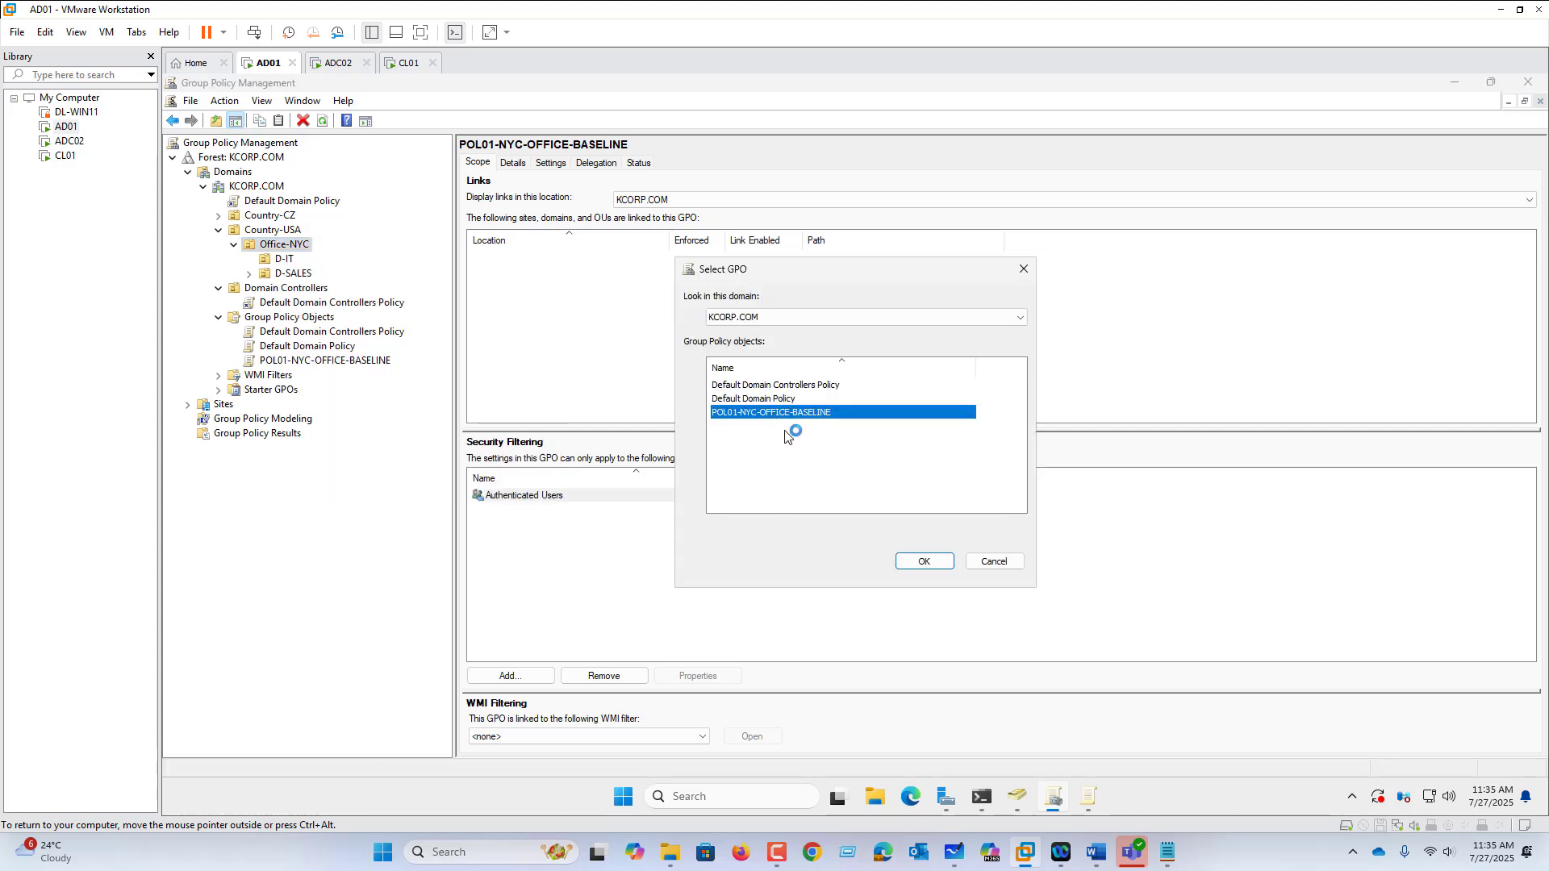
{"action": "left_click", "coordinate": [928, 562]}
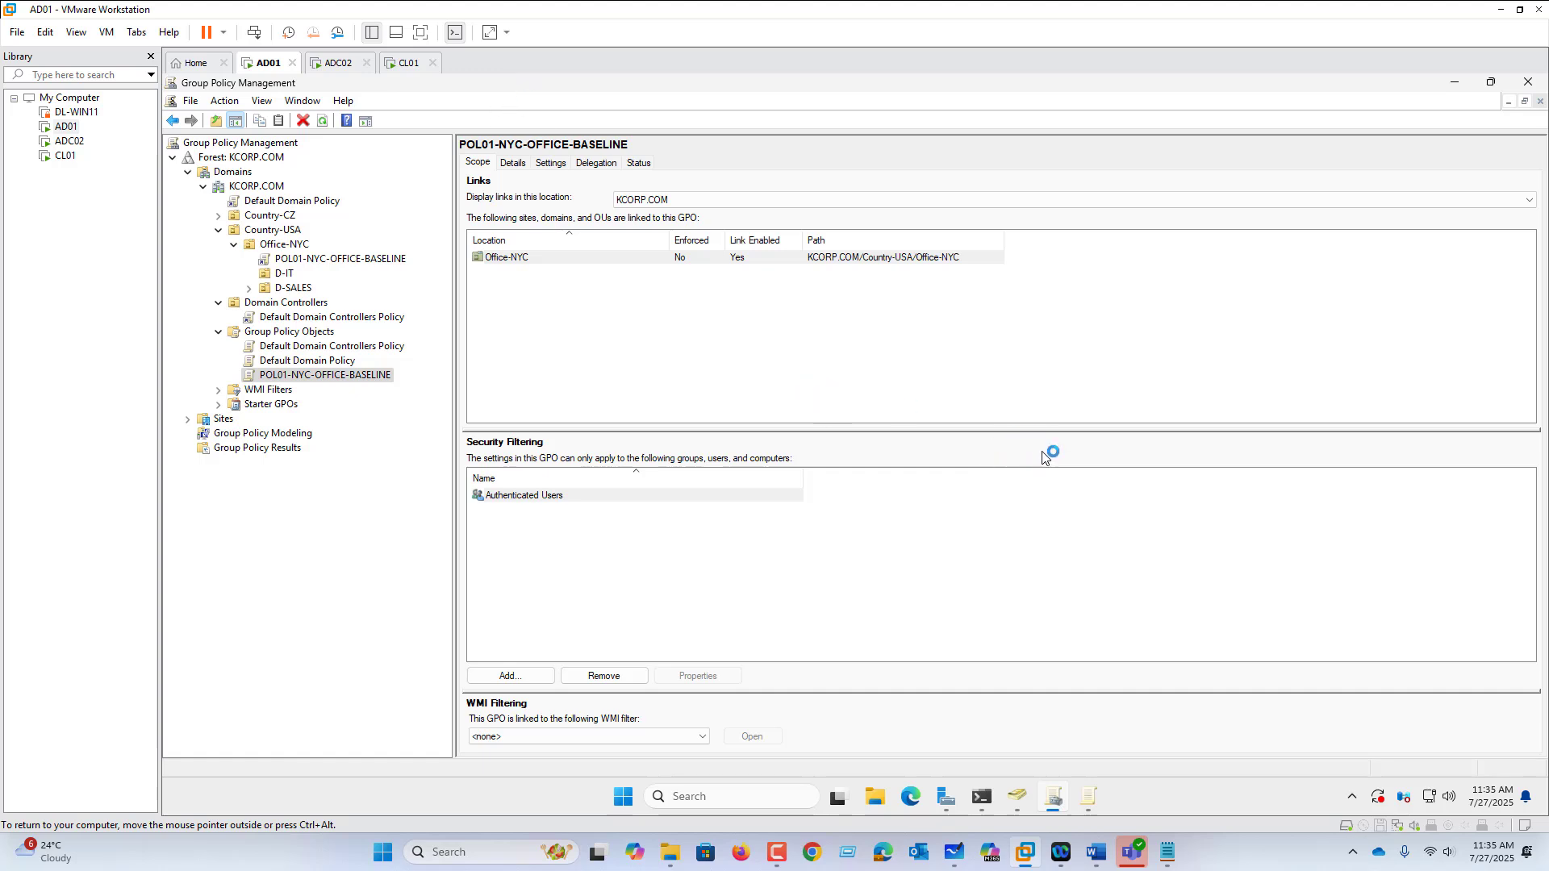
Step: In Whiteboard, write red Backup and conflicting-policy bullets under Policy-Inheritance
{"action": "left_click", "coordinate": [954, 853]}
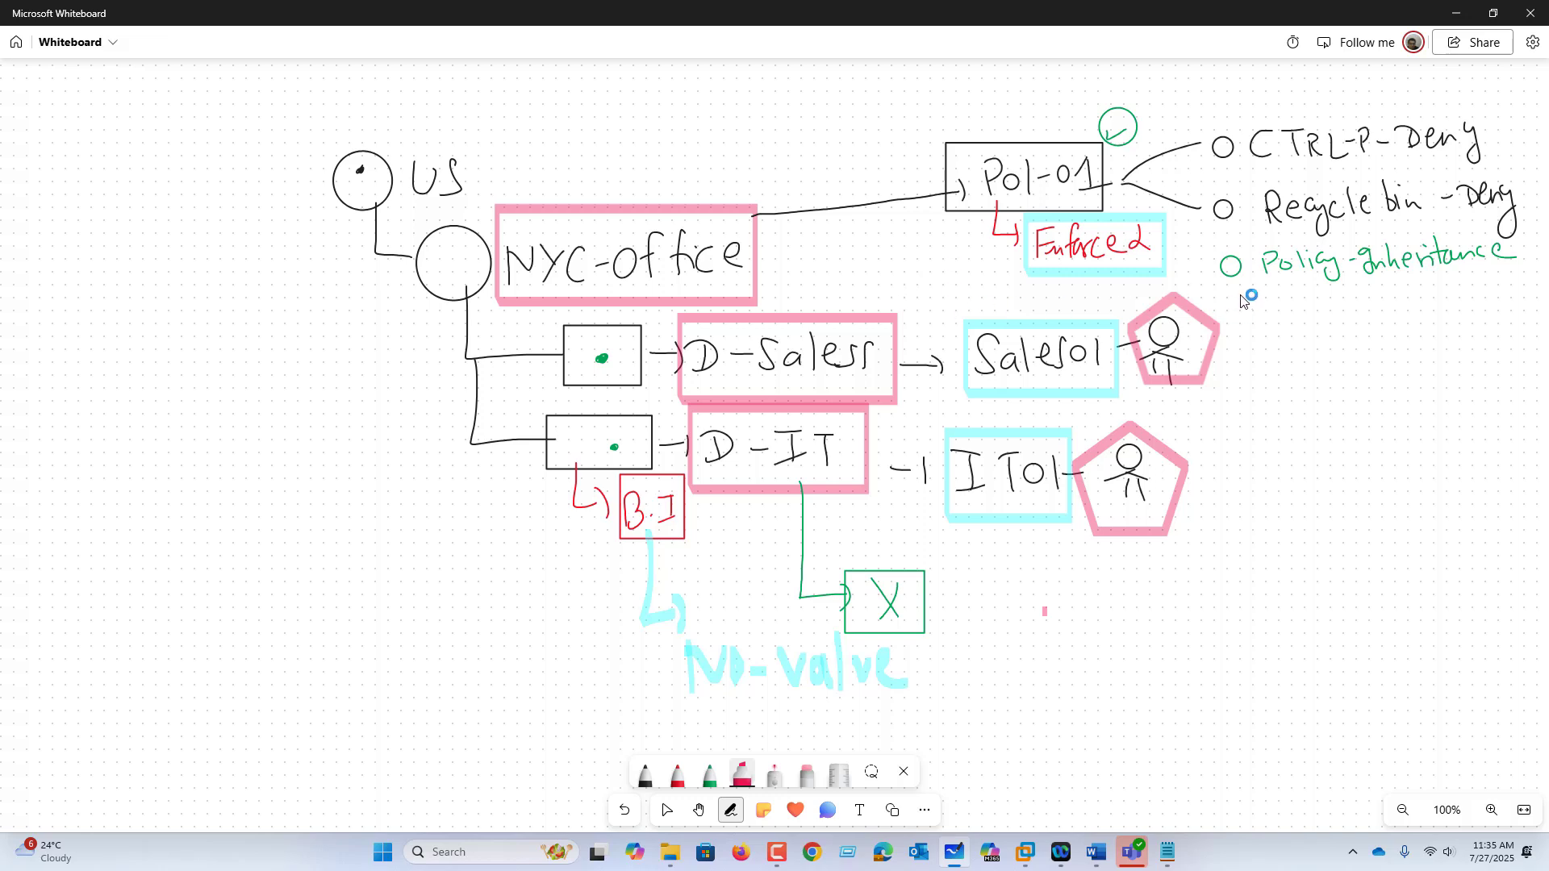
{"action": "left_click", "coordinate": [677, 771]}
{"action": "left_click_drag", "start_coordinate": [1280, 290], "coordinate": [1272, 318]}
{"action": "left_click_drag", "start_coordinate": [1278, 292], "coordinate": [1277, 316]}
{"action": "left_click_drag", "start_coordinate": [1305, 299], "coordinate": [1381, 292]}
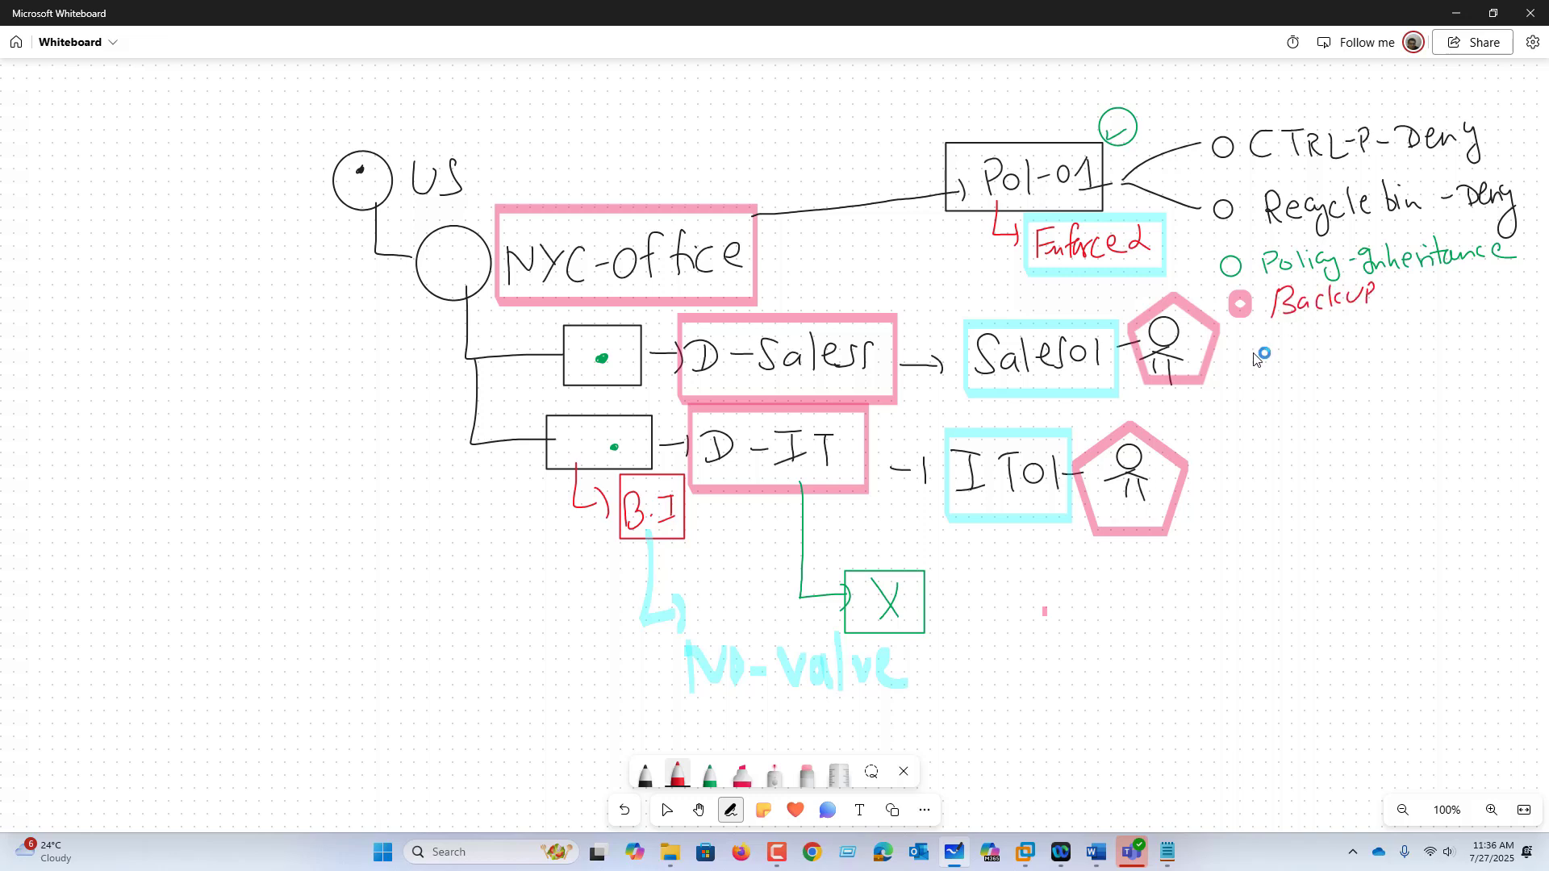
{"action": "left_click_drag", "start_coordinate": [1249, 345], "coordinate": [1297, 356]}
{"action": "mouse_move", "coordinate": [1303, 352]}
{"action": "left_mouse_down"}
{"action": "mouse_move", "coordinate": [1316, 365]}
{"action": "mouse_move", "coordinate": [1345, 339]}
{"action": "mouse_move", "coordinate": [1376, 345]}
{"action": "mouse_move", "coordinate": [1400, 387]}
{"action": "mouse_move", "coordinate": [1431, 346]}
{"action": "mouse_move", "coordinate": [1456, 339]}
{"action": "mouse_move", "coordinate": [1461, 355]}
{"action": "left_mouse_up"}
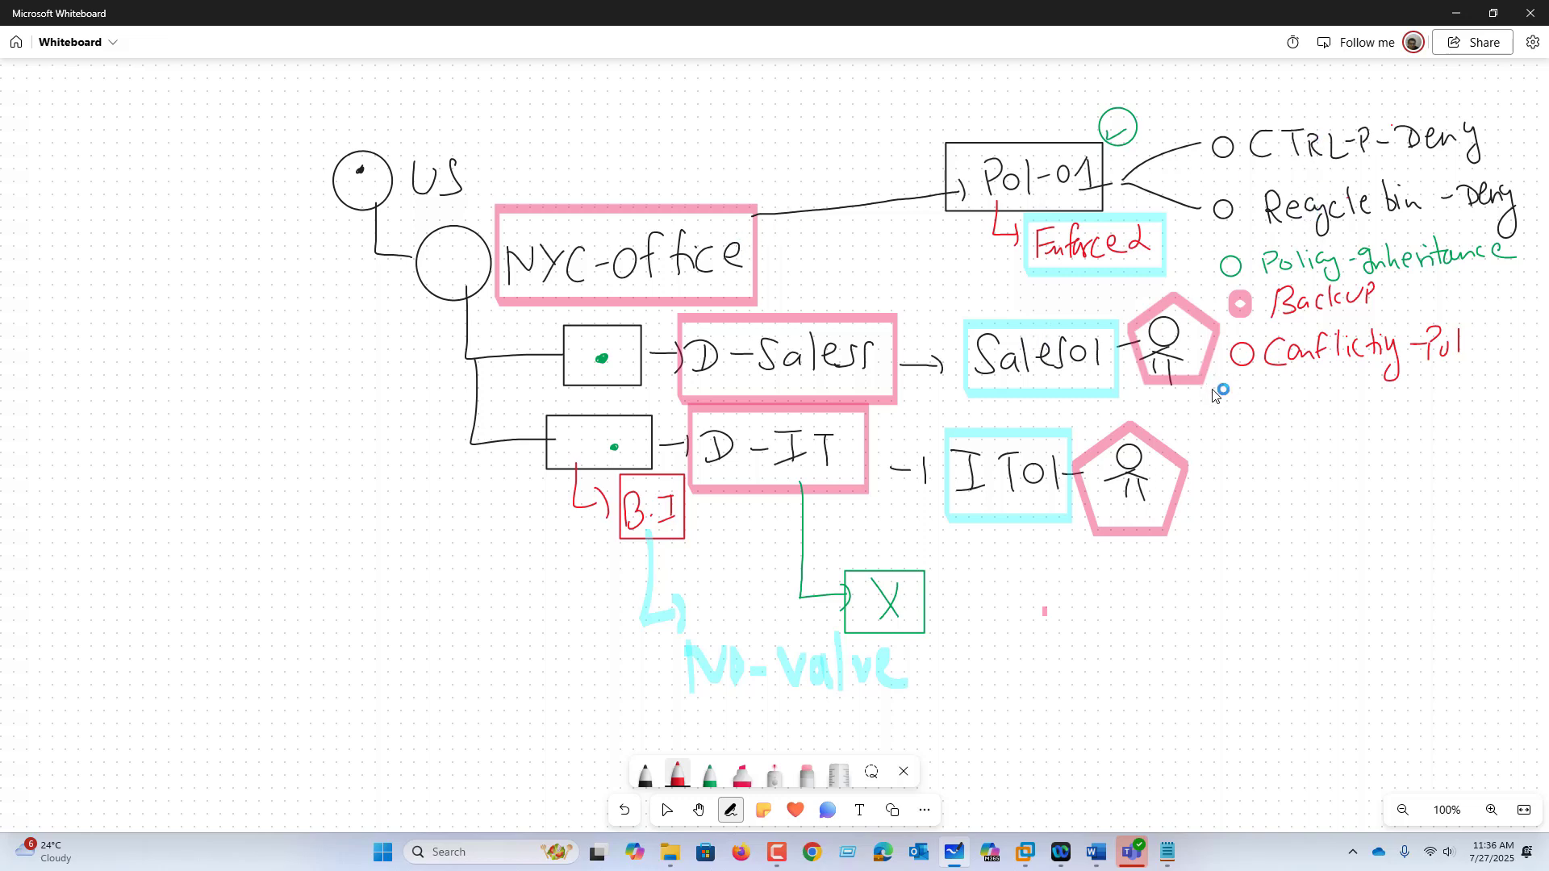
Step: Draw red arrows from IT01 to R-B-X and CTRL- check notes, and tick the D-IT branch
{"action": "left_click_drag", "start_coordinate": [1044, 520], "coordinate": [1039, 521]}
{"action": "mouse_move", "coordinate": [1026, 522]}
{"action": "left_mouse_down"}
{"action": "mouse_move", "coordinate": [1034, 622]}
{"action": "mouse_move", "coordinate": [1139, 643]}
{"action": "left_mouse_up"}
{"action": "mouse_move", "coordinate": [1195, 600]}
{"action": "left_mouse_down"}
{"action": "mouse_move", "coordinate": [1202, 632]}
{"action": "mouse_move", "coordinate": [1258, 615]}
{"action": "mouse_move", "coordinate": [1259, 639]}
{"action": "left_mouse_up"}
{"action": "mouse_move", "coordinate": [1273, 621]}
{"action": "left_mouse_down"}
{"action": "mouse_move", "coordinate": [1327, 630]}
{"action": "mouse_move", "coordinate": [1292, 637]}
{"action": "left_mouse_up"}
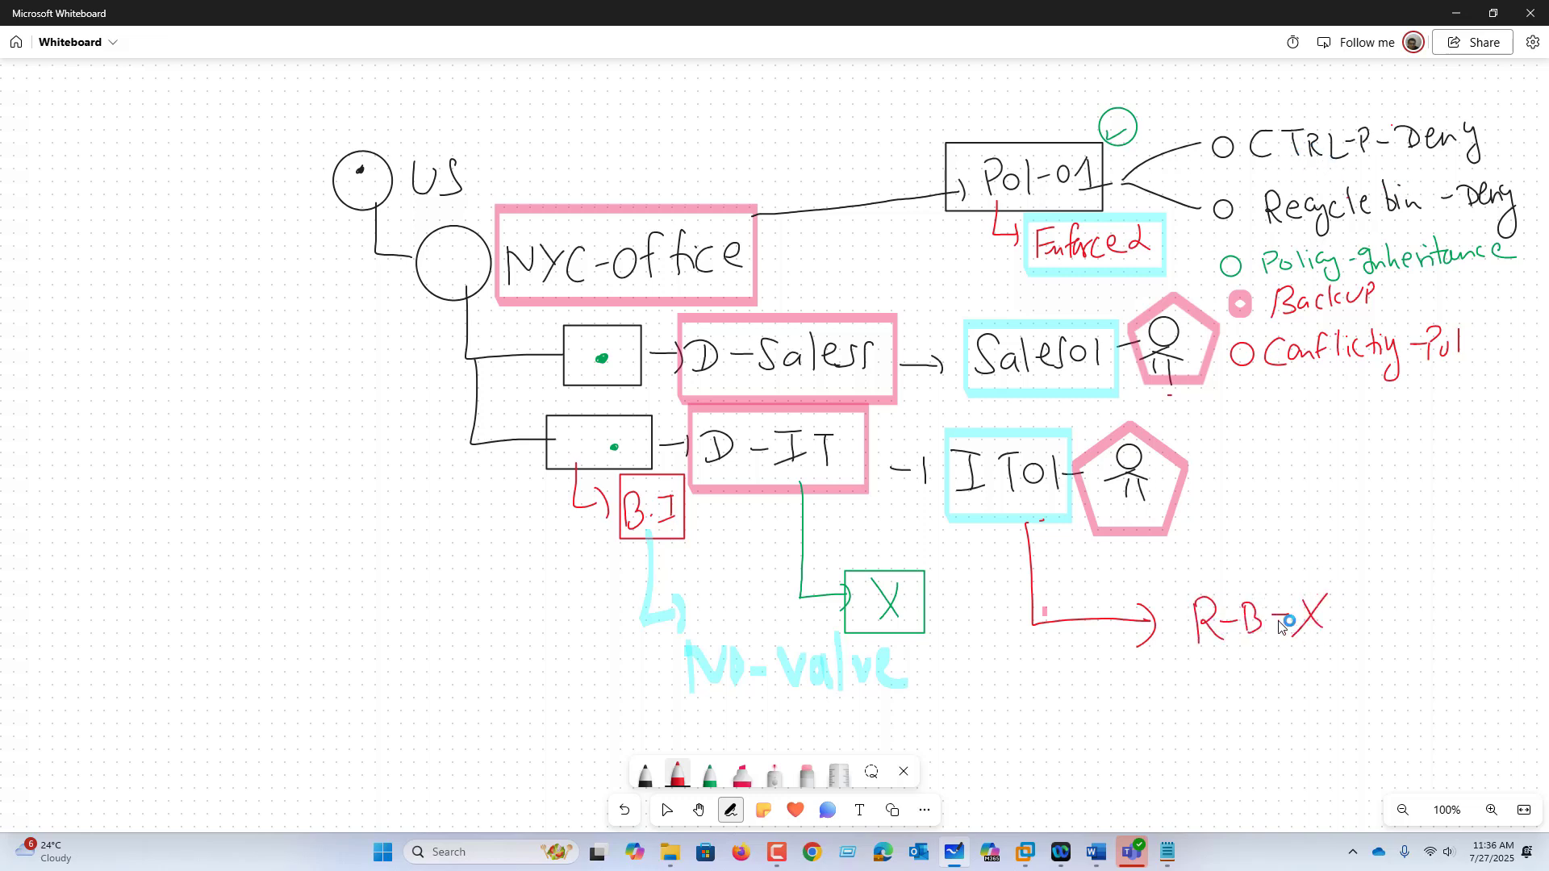
{"action": "mouse_move", "coordinate": [1042, 625]}
{"action": "left_mouse_down"}
{"action": "mouse_move", "coordinate": [1049, 699]}
{"action": "mouse_move", "coordinate": [1200, 700]}
{"action": "mouse_move", "coordinate": [1239, 666]}
{"action": "left_mouse_up"}
{"action": "mouse_move", "coordinate": [1224, 668]}
{"action": "left_mouse_down"}
{"action": "mouse_move", "coordinate": [1223, 699]}
{"action": "mouse_move", "coordinate": [1266, 699]}
{"action": "left_mouse_up"}
{"action": "mouse_move", "coordinate": [1273, 667]}
{"action": "left_mouse_down"}
{"action": "mouse_move", "coordinate": [1282, 700]}
{"action": "mouse_move", "coordinate": [1299, 683]}
{"action": "mouse_move", "coordinate": [1303, 698]}
{"action": "mouse_move", "coordinate": [1327, 650]}
{"action": "left_mouse_up"}
{"action": "left_click_drag", "start_coordinate": [1300, 676], "coordinate": [1331, 668]}
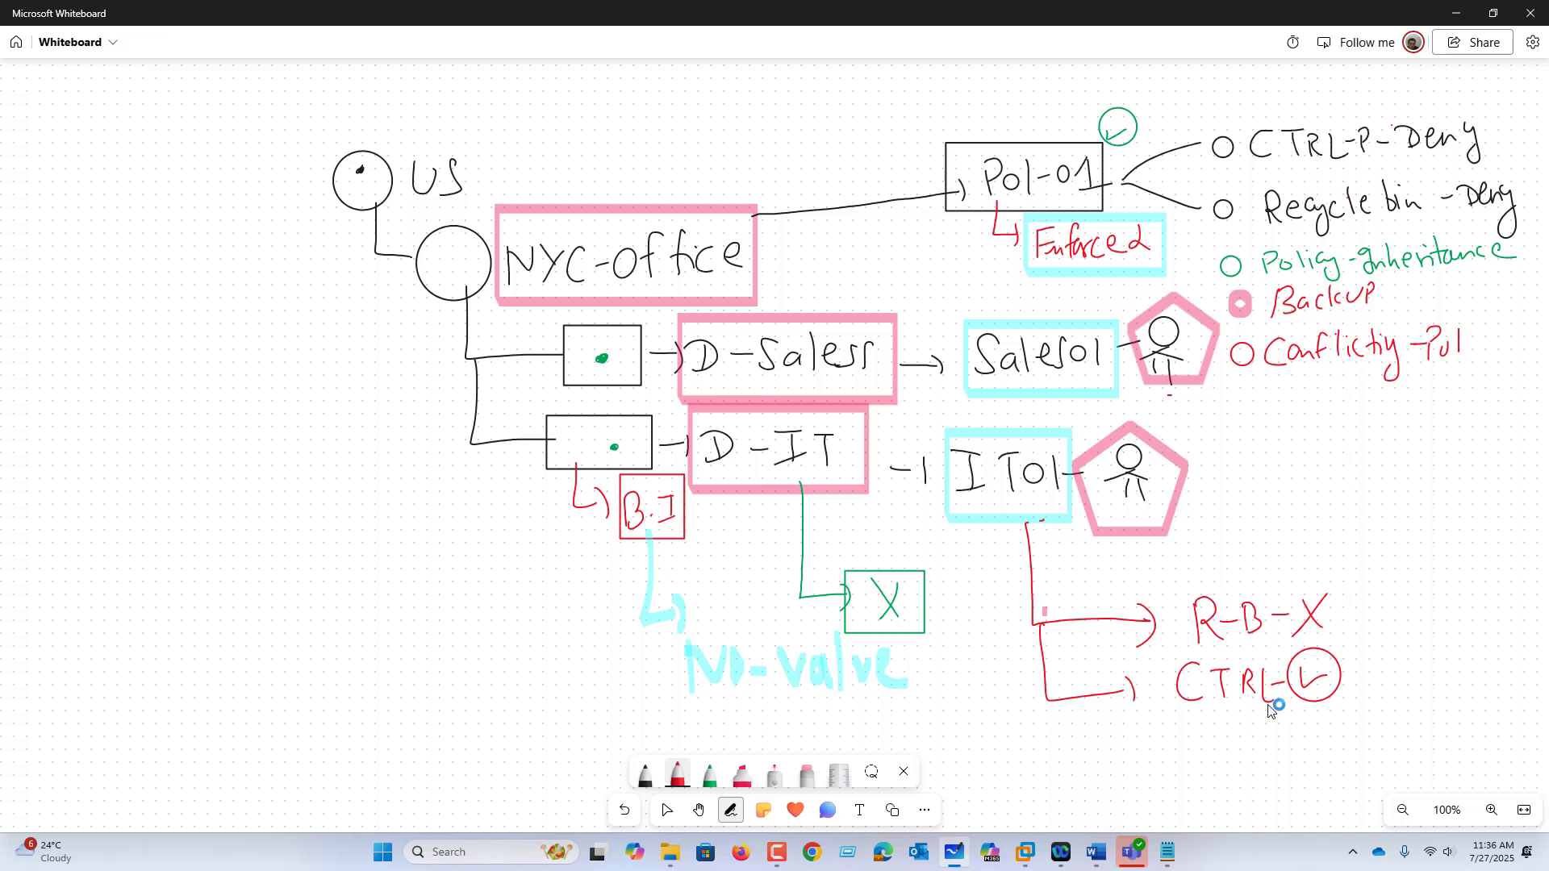
{"action": "left_click_drag", "start_coordinate": [1380, 649], "coordinate": [1376, 647]}
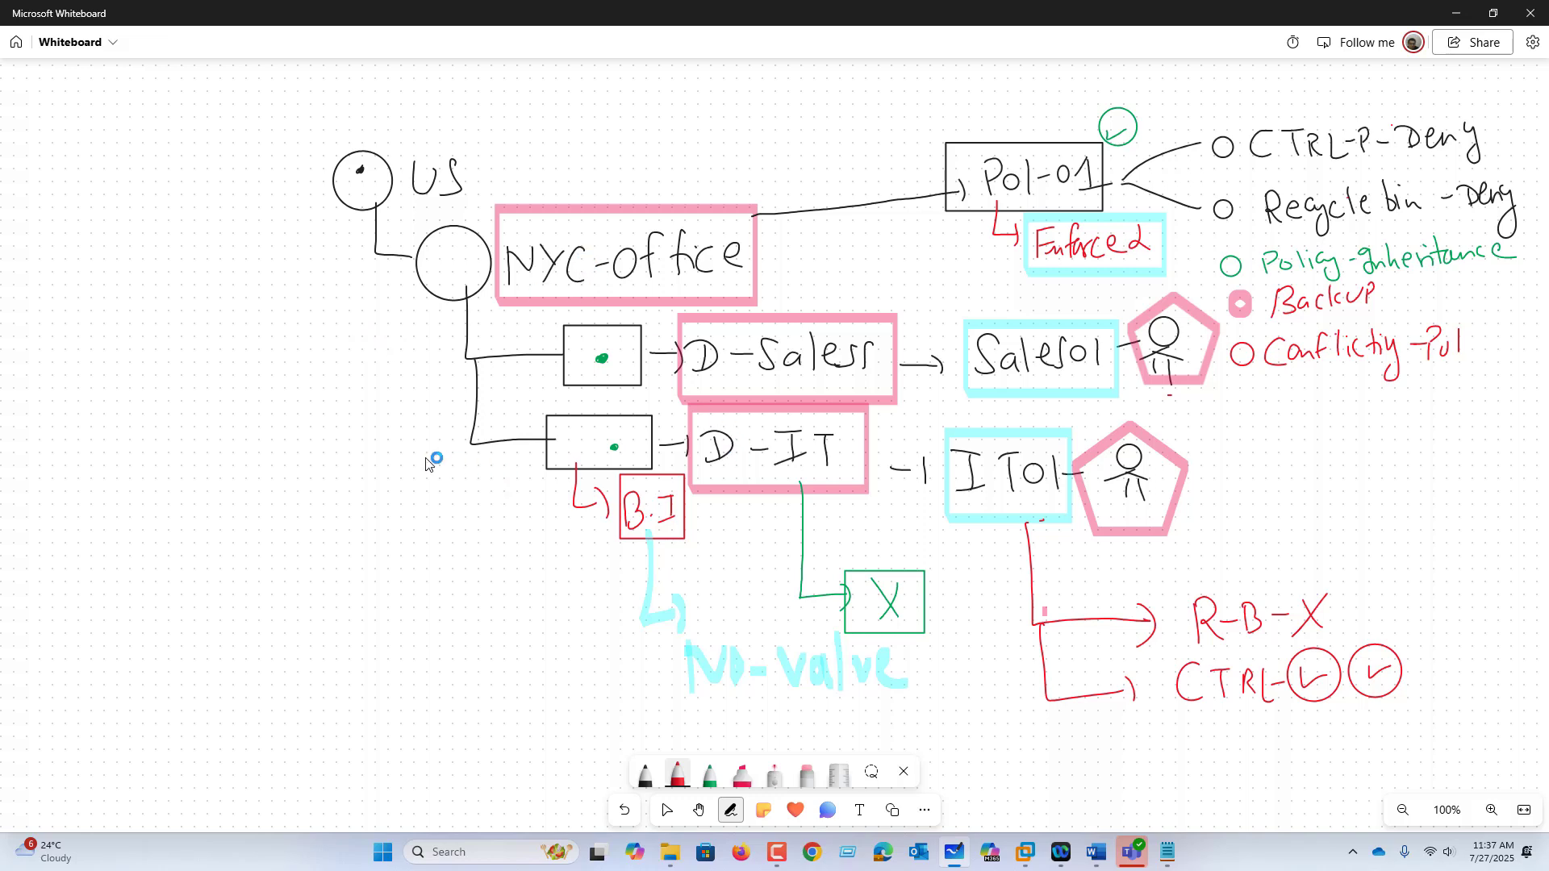
{"action": "mouse_move", "coordinate": [407, 443]}
{"action": "left_mouse_down"}
{"action": "mouse_move", "coordinate": [406, 456]}
{"action": "mouse_move", "coordinate": [431, 415]}
{"action": "mouse_move", "coordinate": [451, 434]}
{"action": "left_mouse_up"}
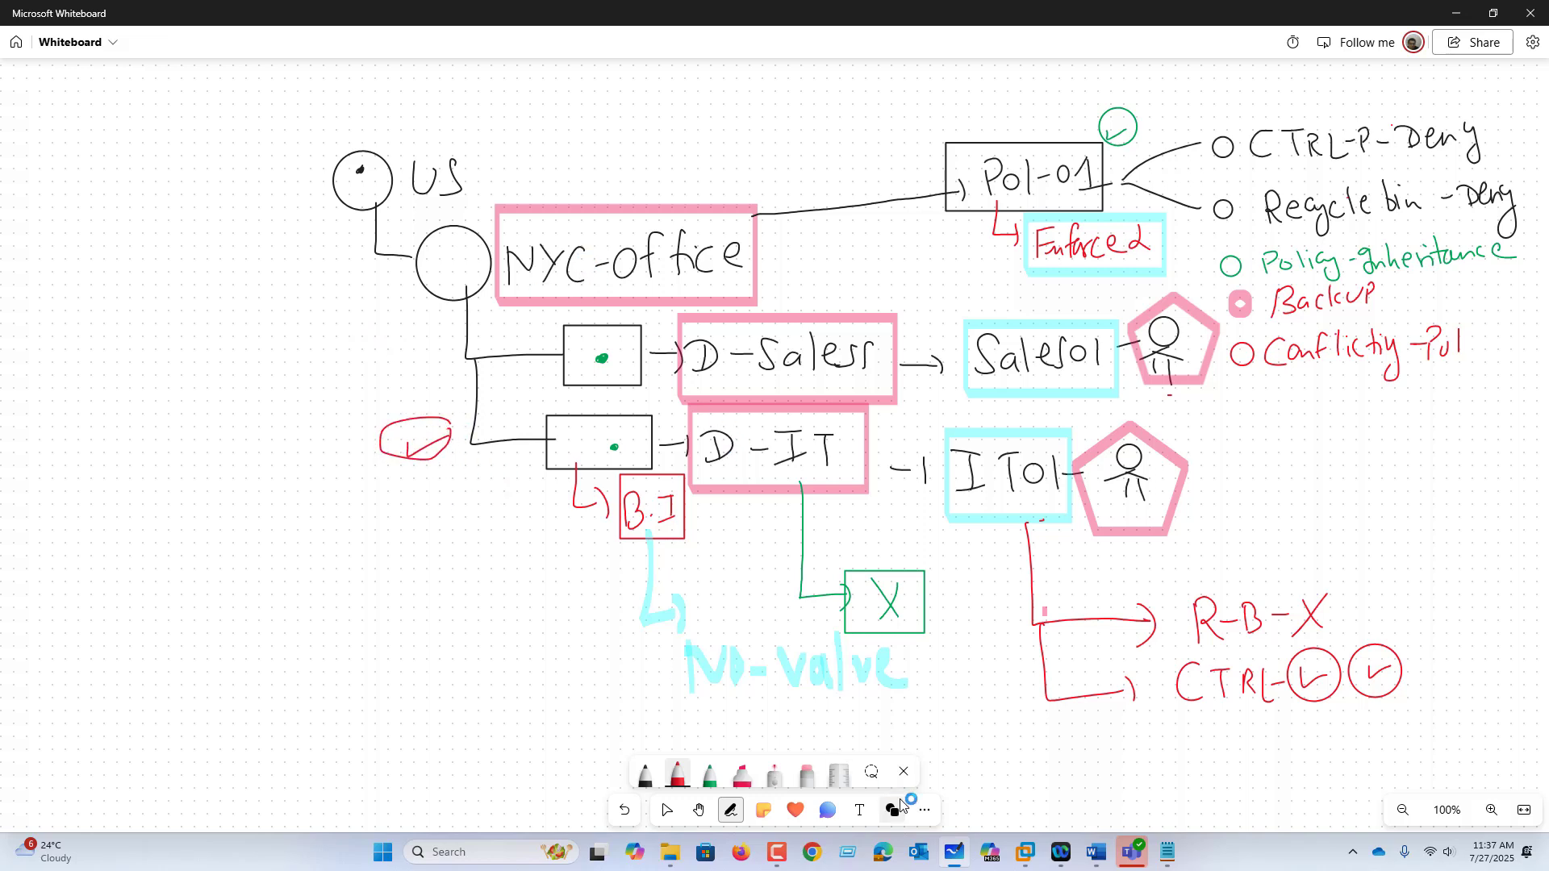
{"action": "left_click", "coordinate": [1023, 853]}
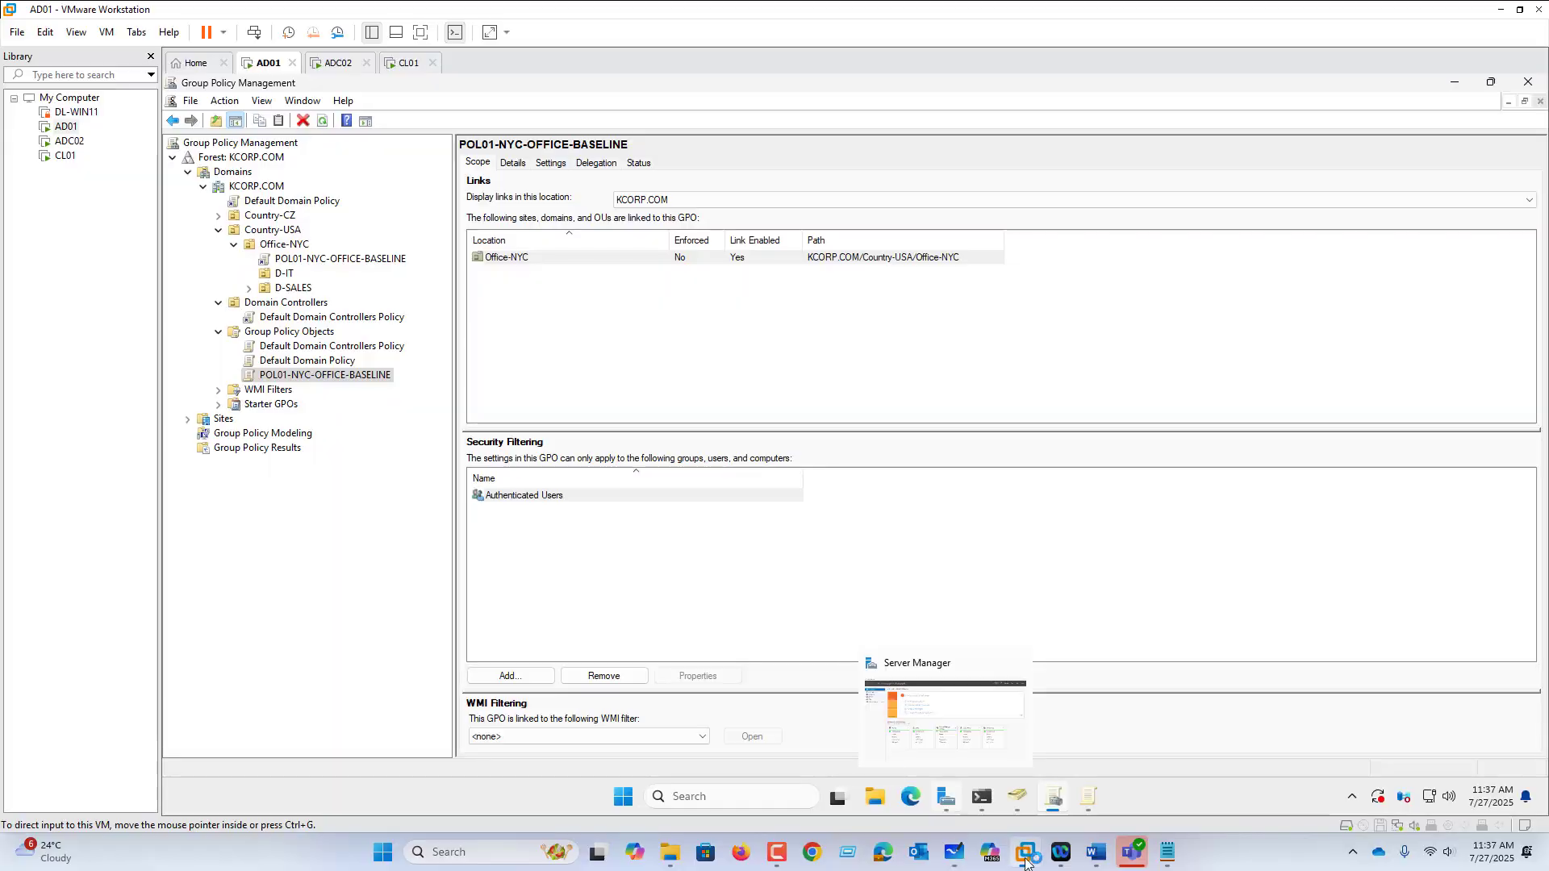
Step: Create a GPO named 'Conflict Policy-Pol01-NYC-OFFICE- BASELINE' linked directly to D-IT
{"action": "left_click", "coordinate": [286, 274]}
{"action": "right_click", "coordinate": [289, 276]}
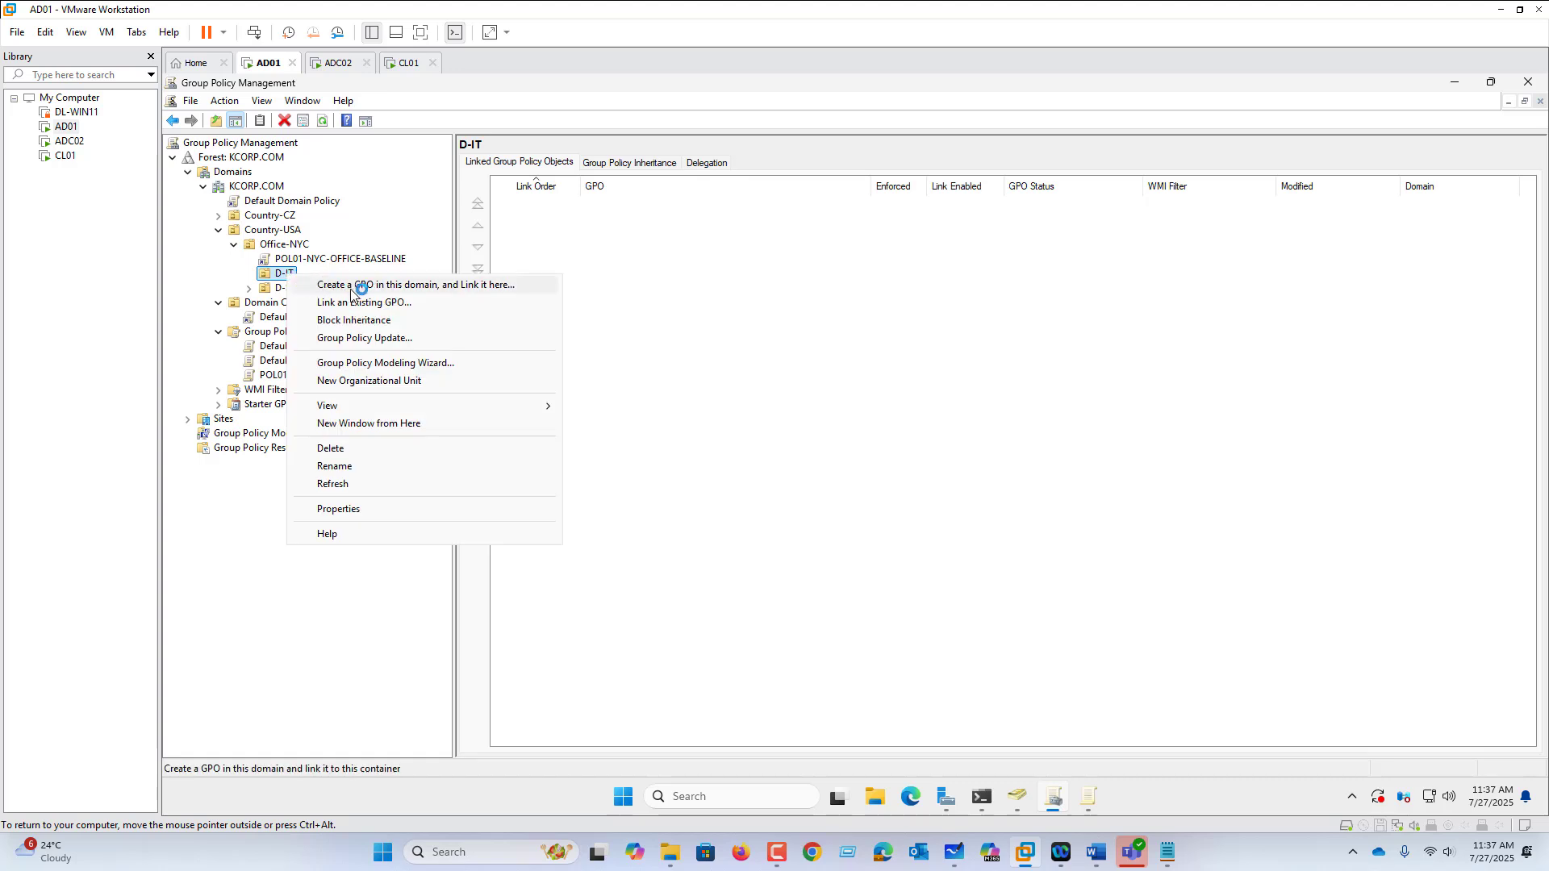
{"action": "left_click", "coordinate": [356, 286]}
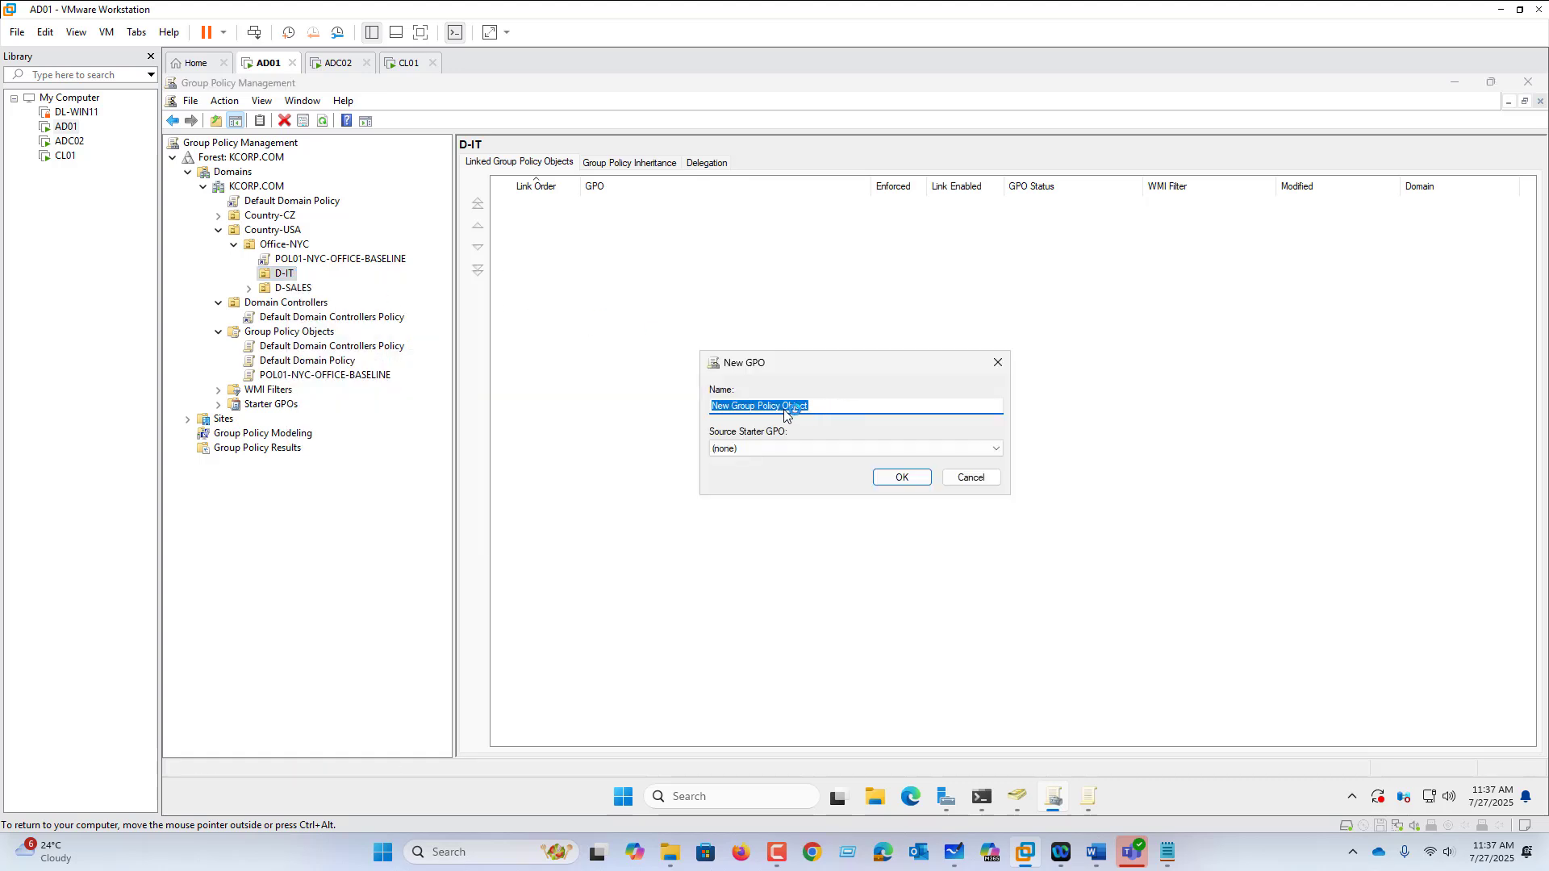
{"action": "type", "text": "C"}
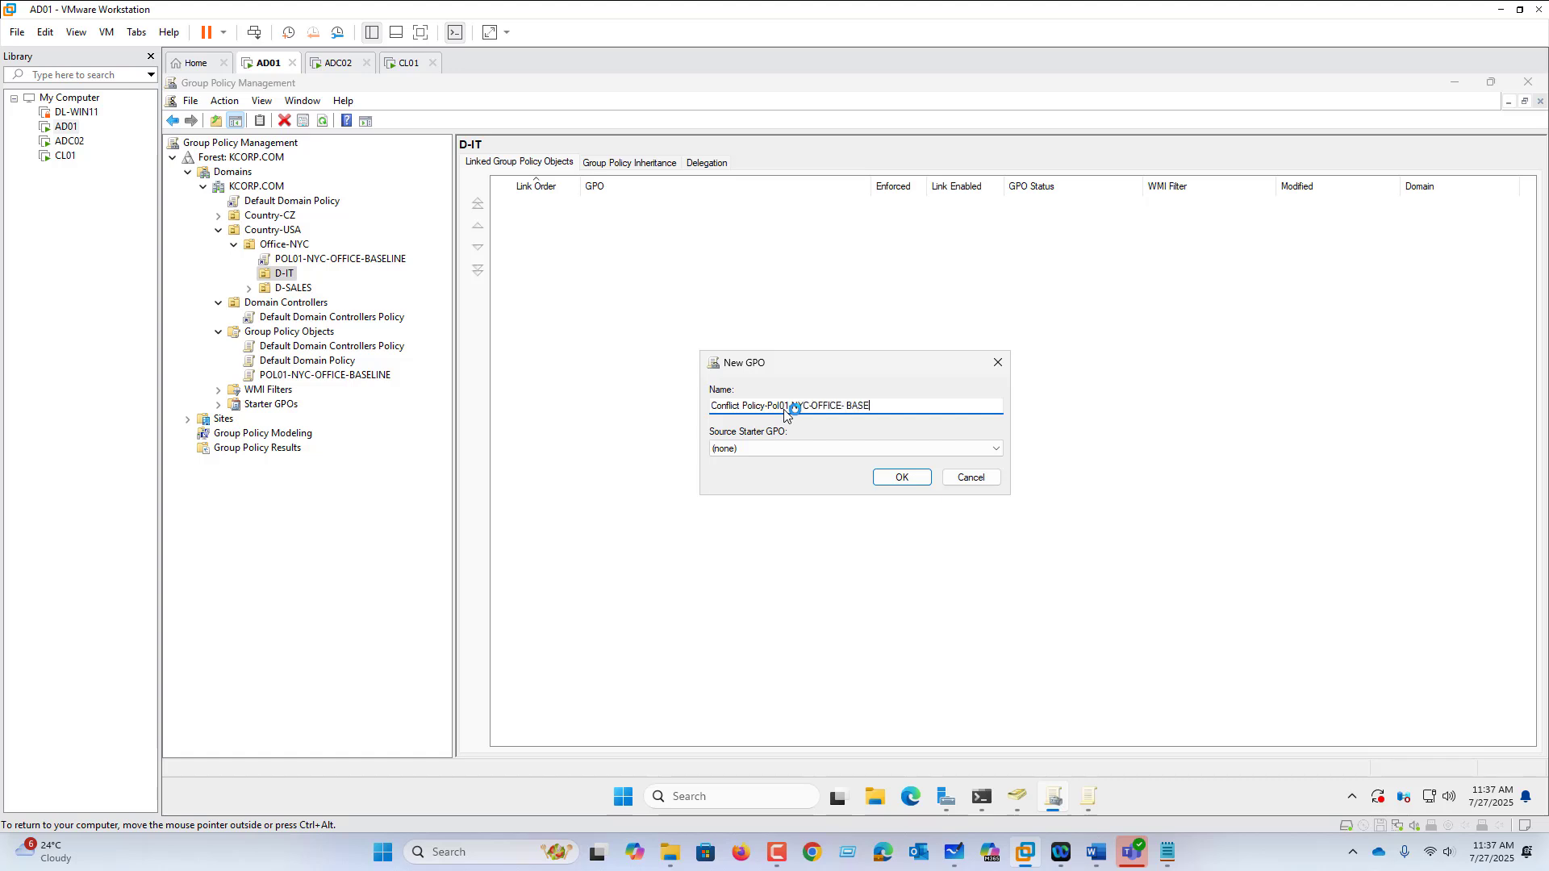
{"action": "left_click", "coordinate": [904, 477]}
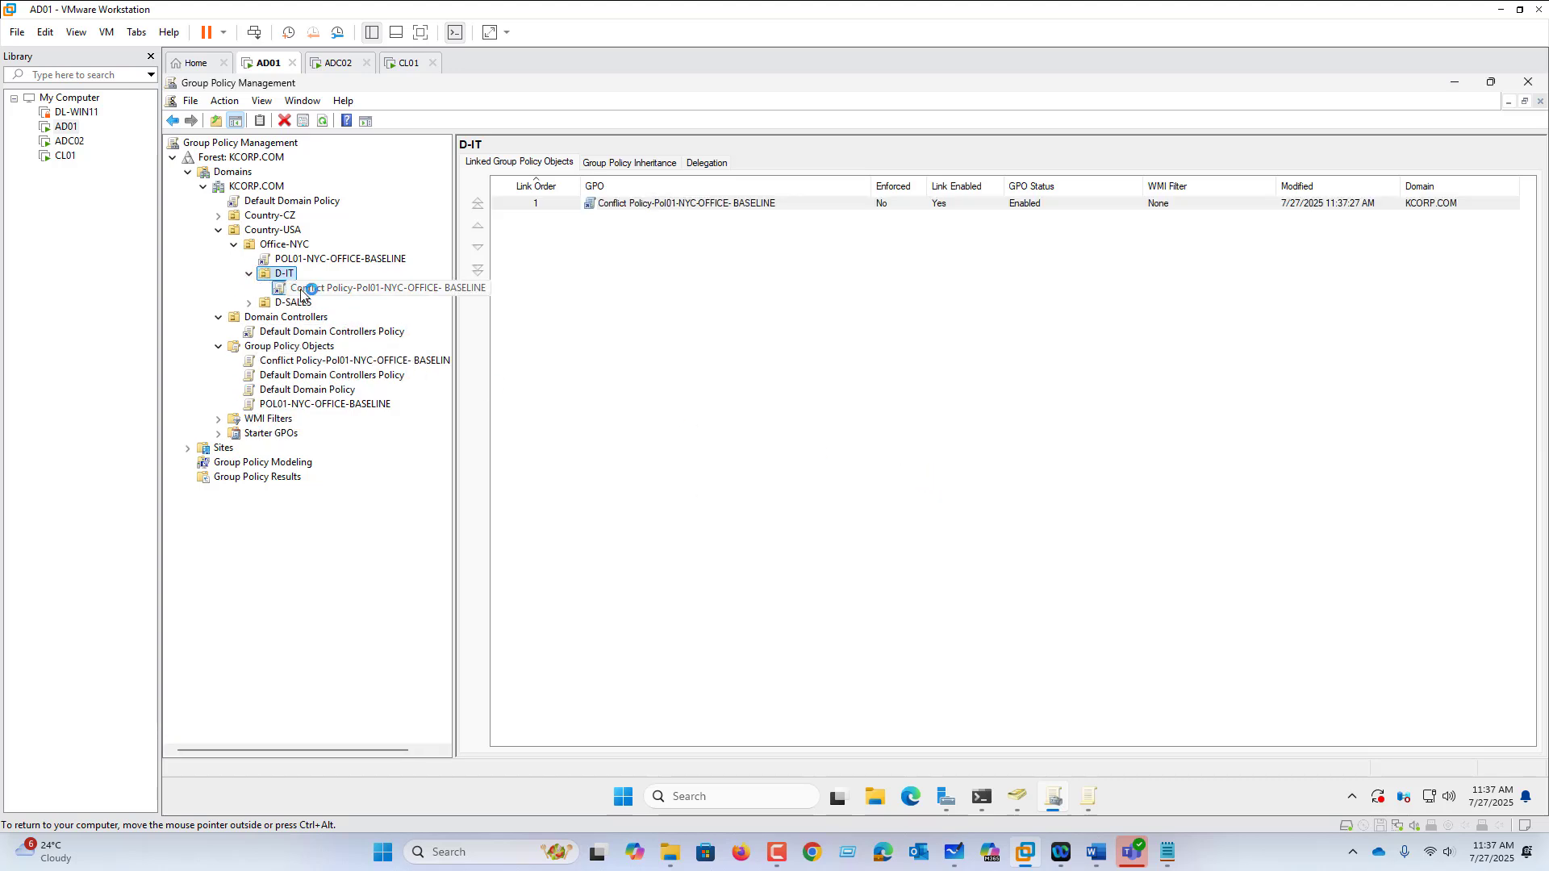
Step: Open the Conflict Policy GPO for editing and browse to the User Configuration Control Panel policies
{"action": "left_click", "coordinate": [971, 465]}
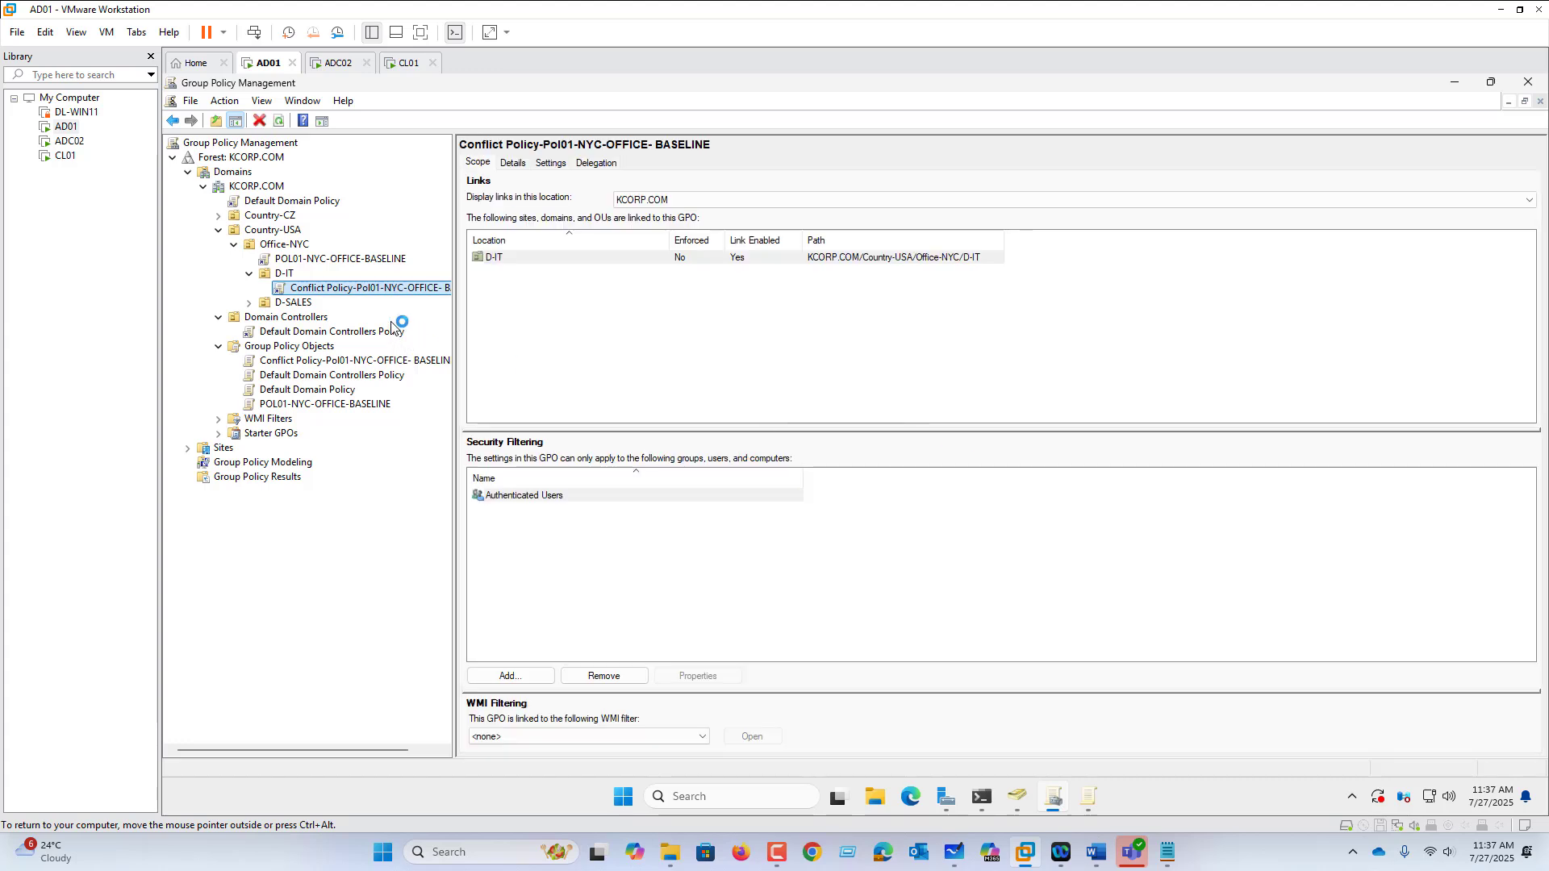
{"action": "right_click", "coordinate": [389, 292]}
{"action": "left_click", "coordinate": [427, 304]}
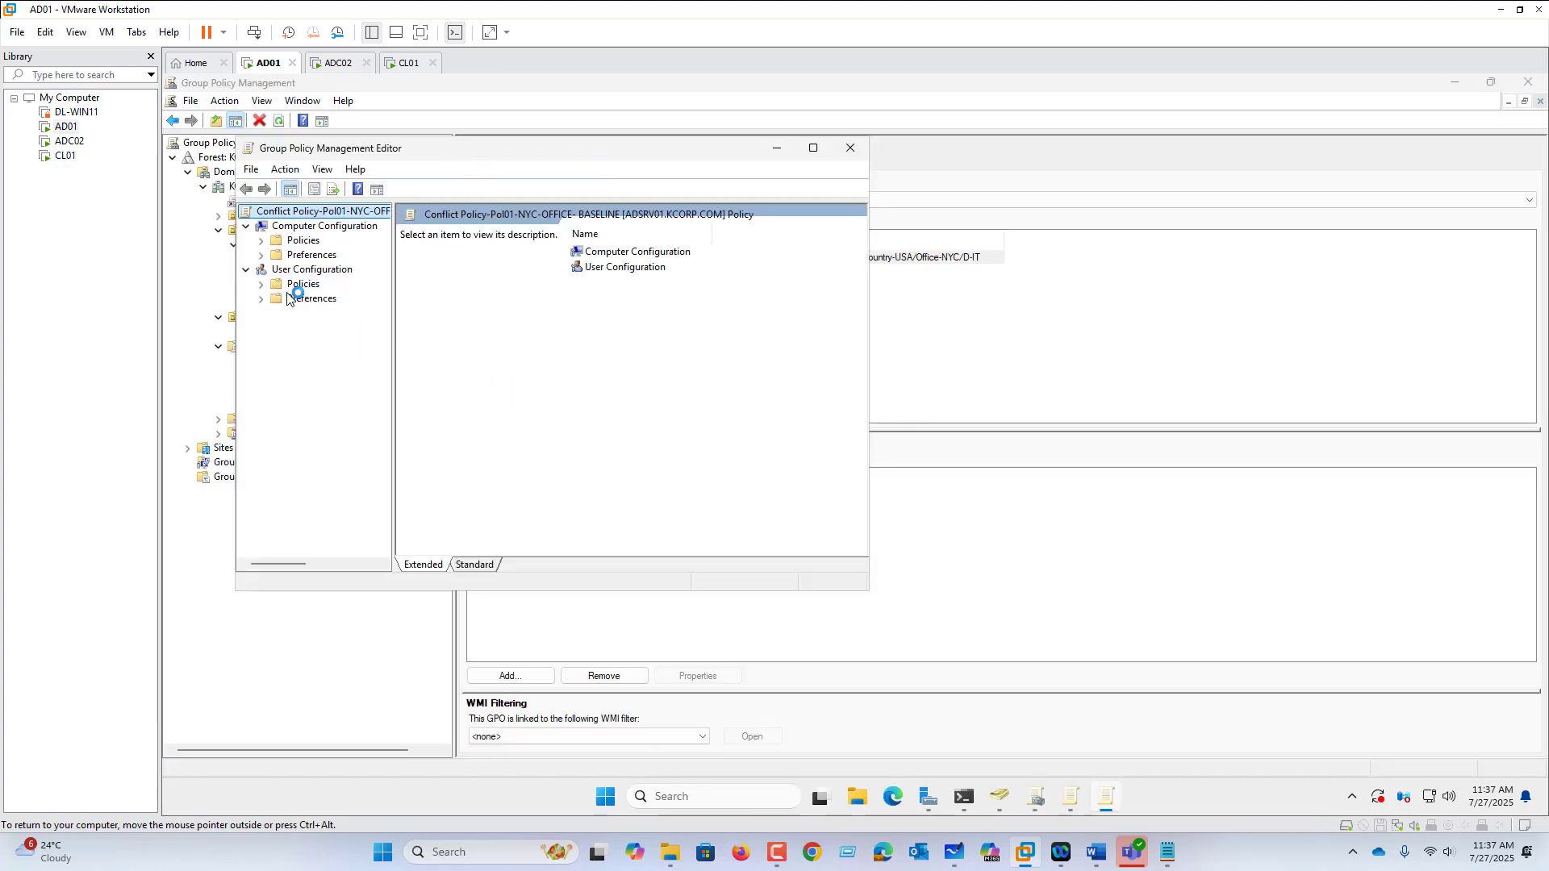
{"action": "left_click", "coordinate": [813, 149]}
{"action": "left_click", "coordinate": [187, 216]}
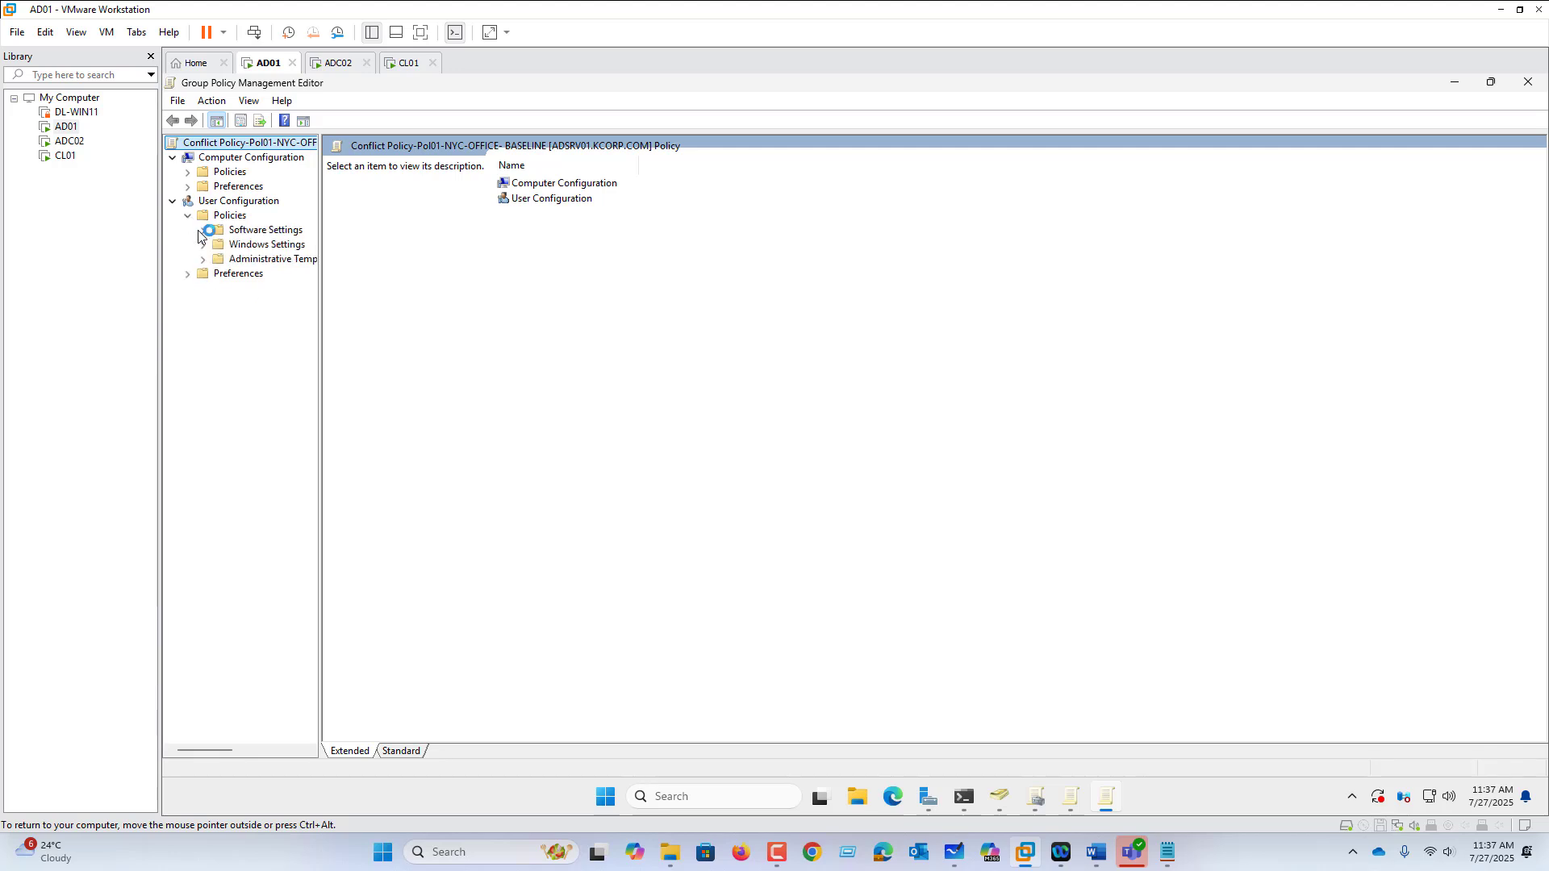
{"action": "left_click", "coordinate": [253, 259]}
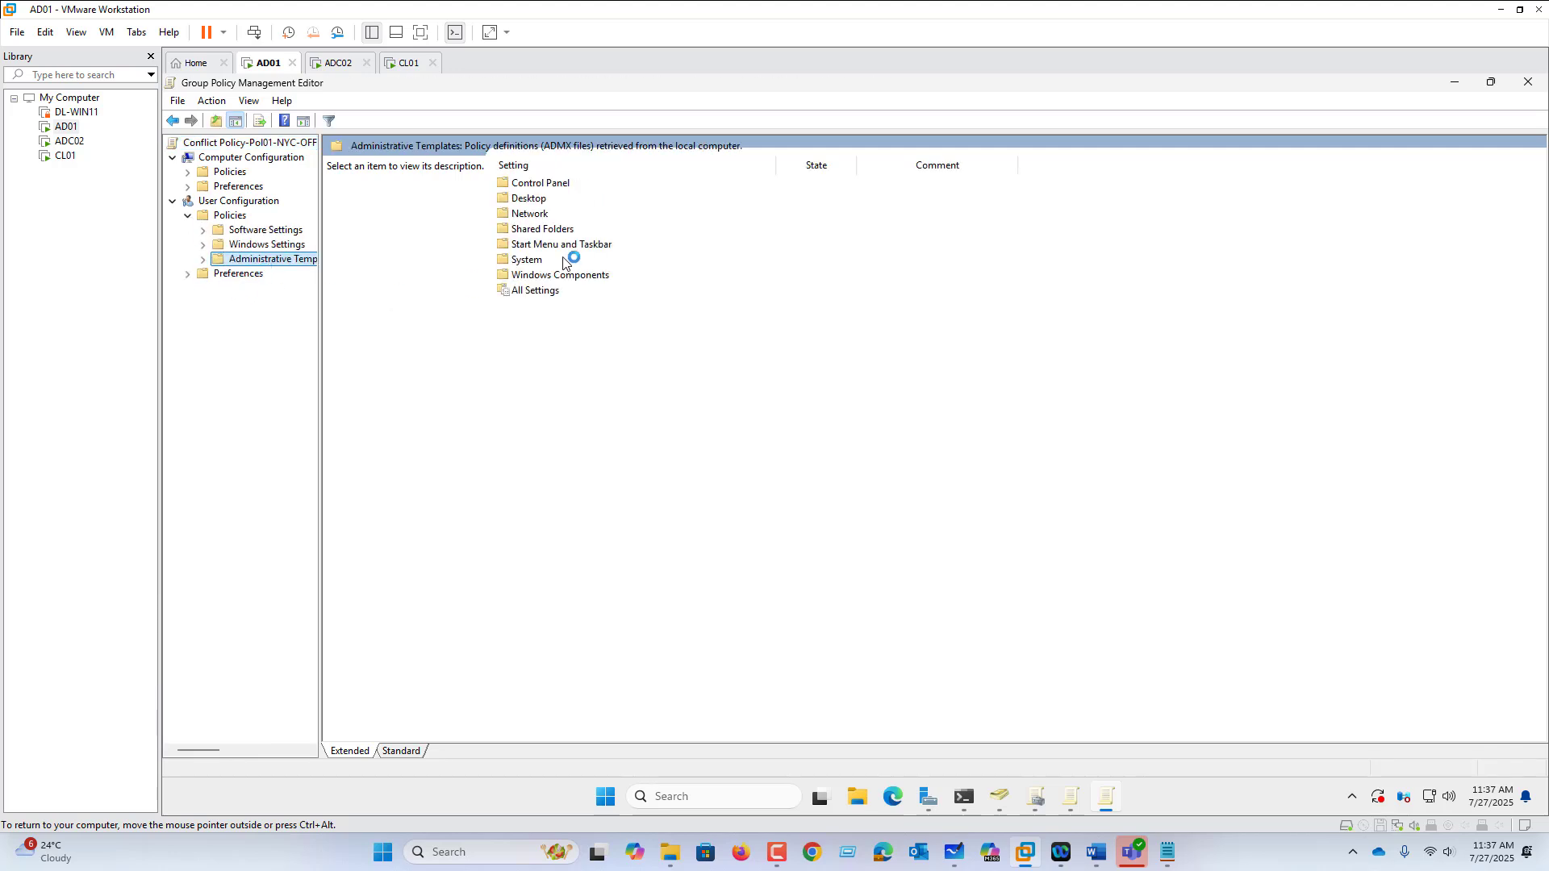
{"action": "left_click", "coordinate": [188, 275]}
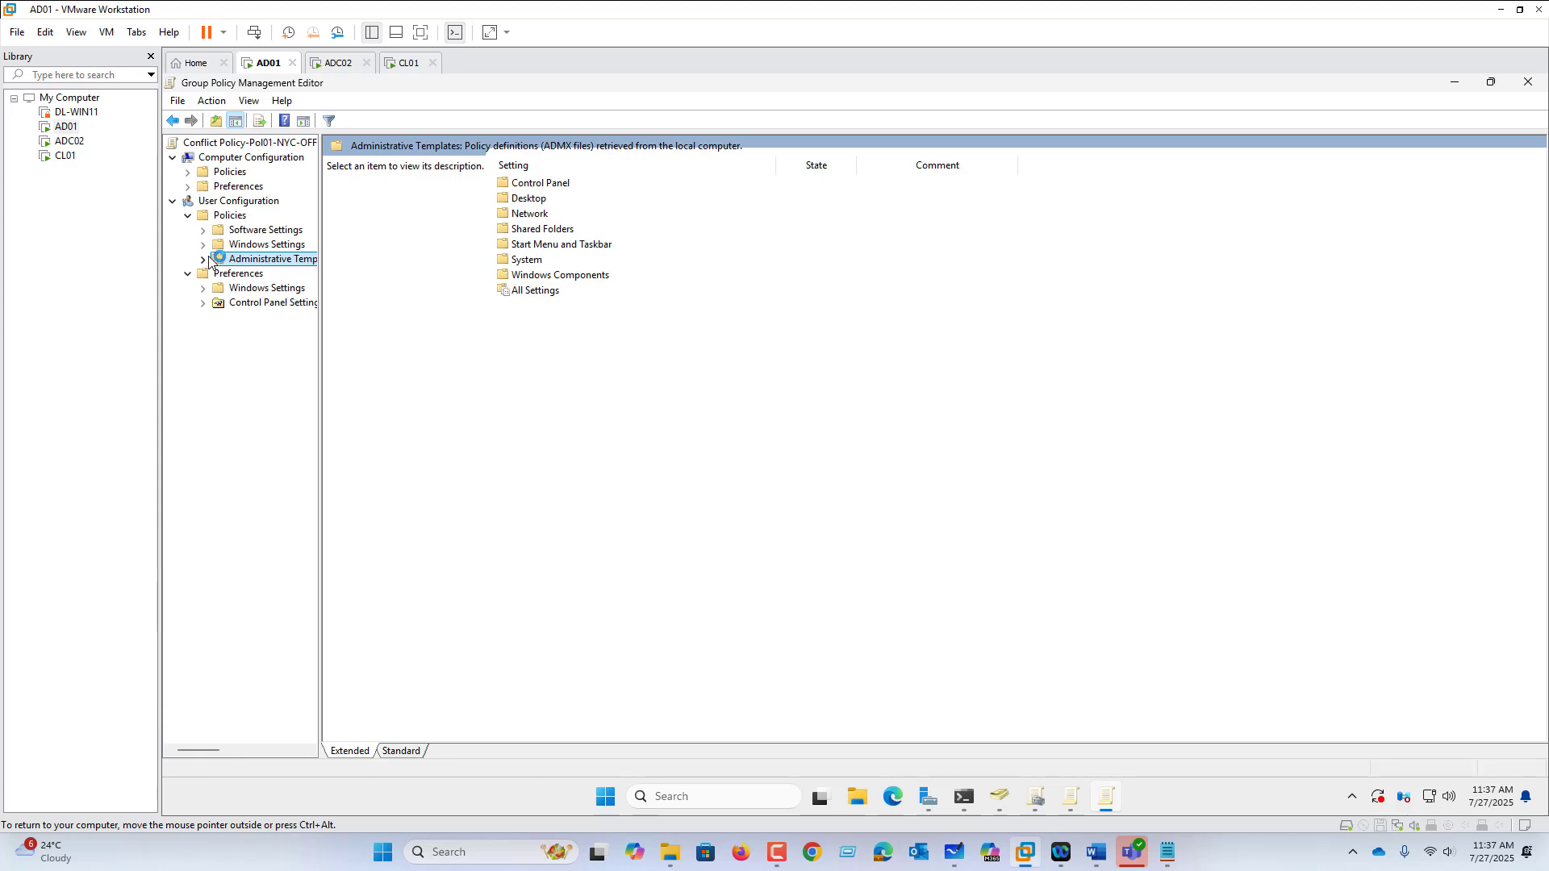
{"action": "left_click", "coordinate": [202, 245]}
{"action": "left_click", "coordinate": [203, 317]}
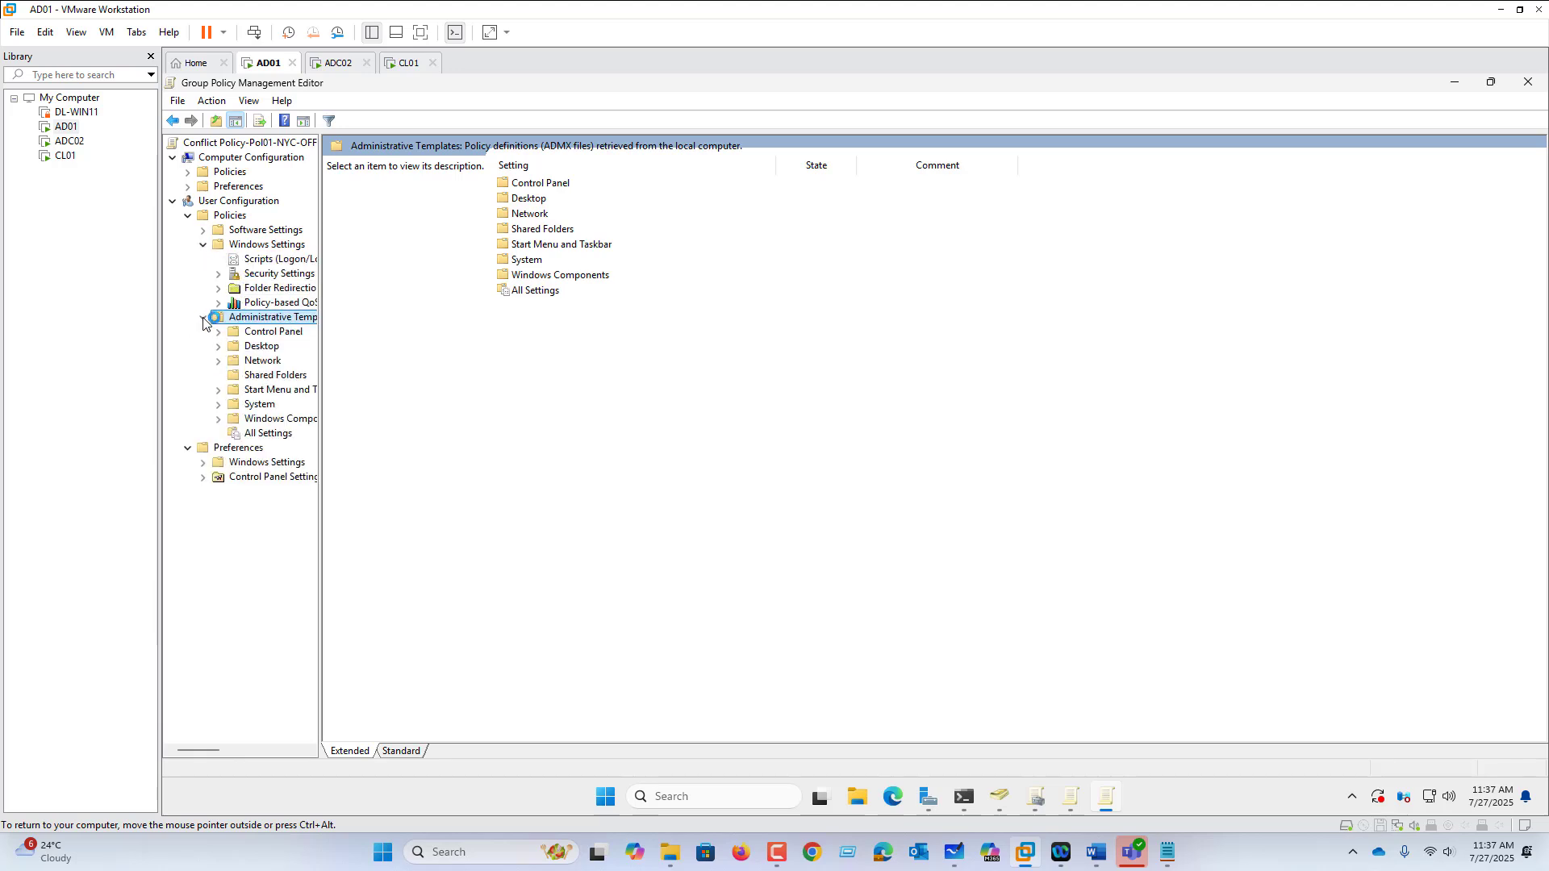
{"action": "left_click", "coordinate": [278, 332]}
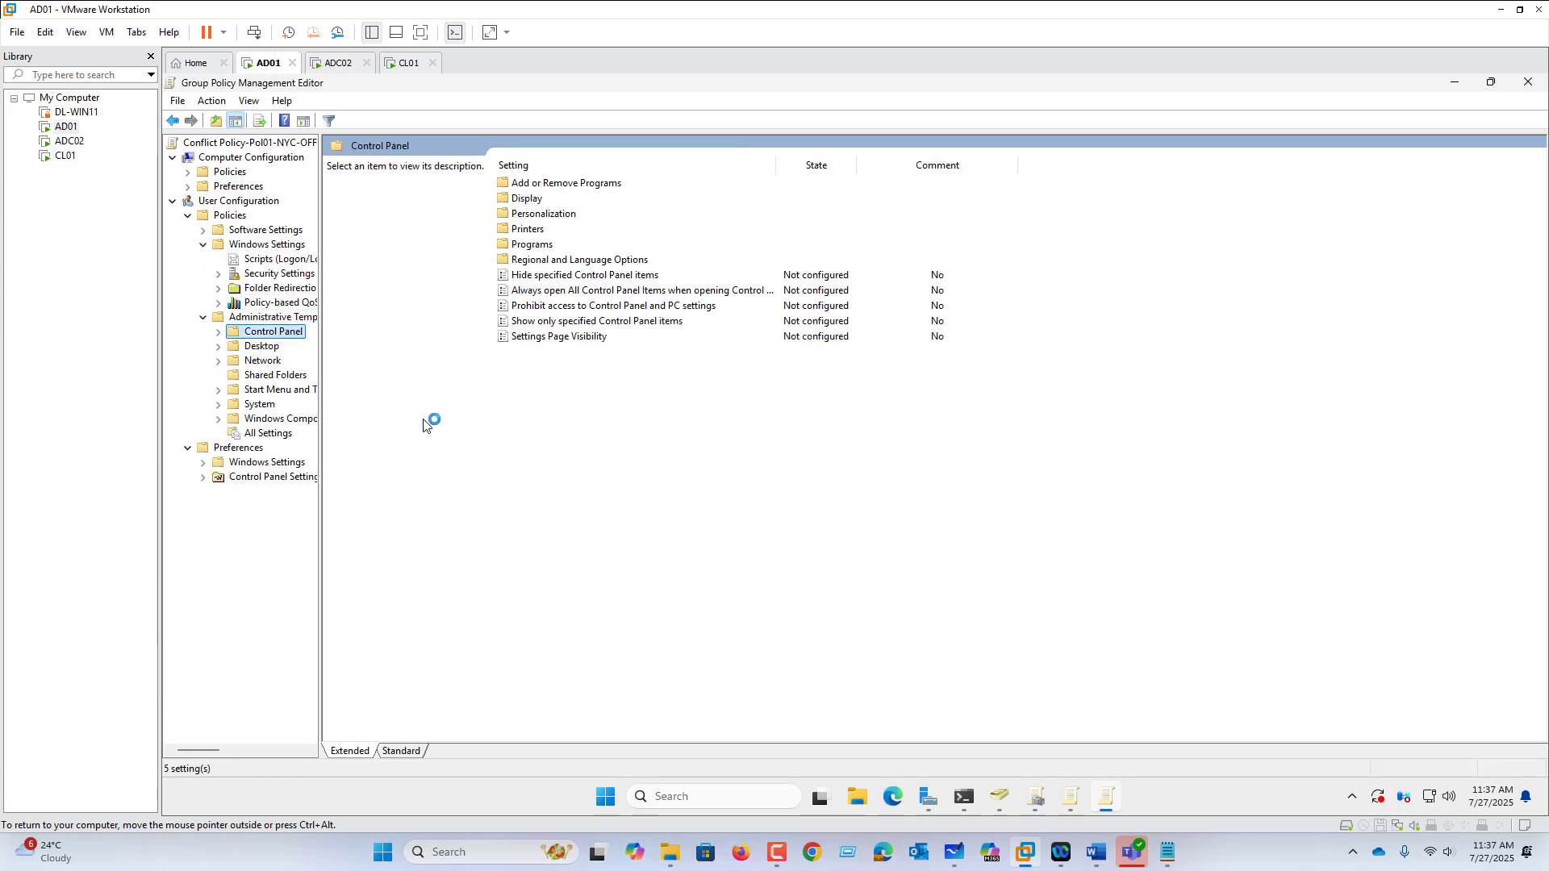
Step: Set Prohibit access to Control Panel and PC settings to Disabled
{"action": "double_click", "coordinate": [573, 306]}
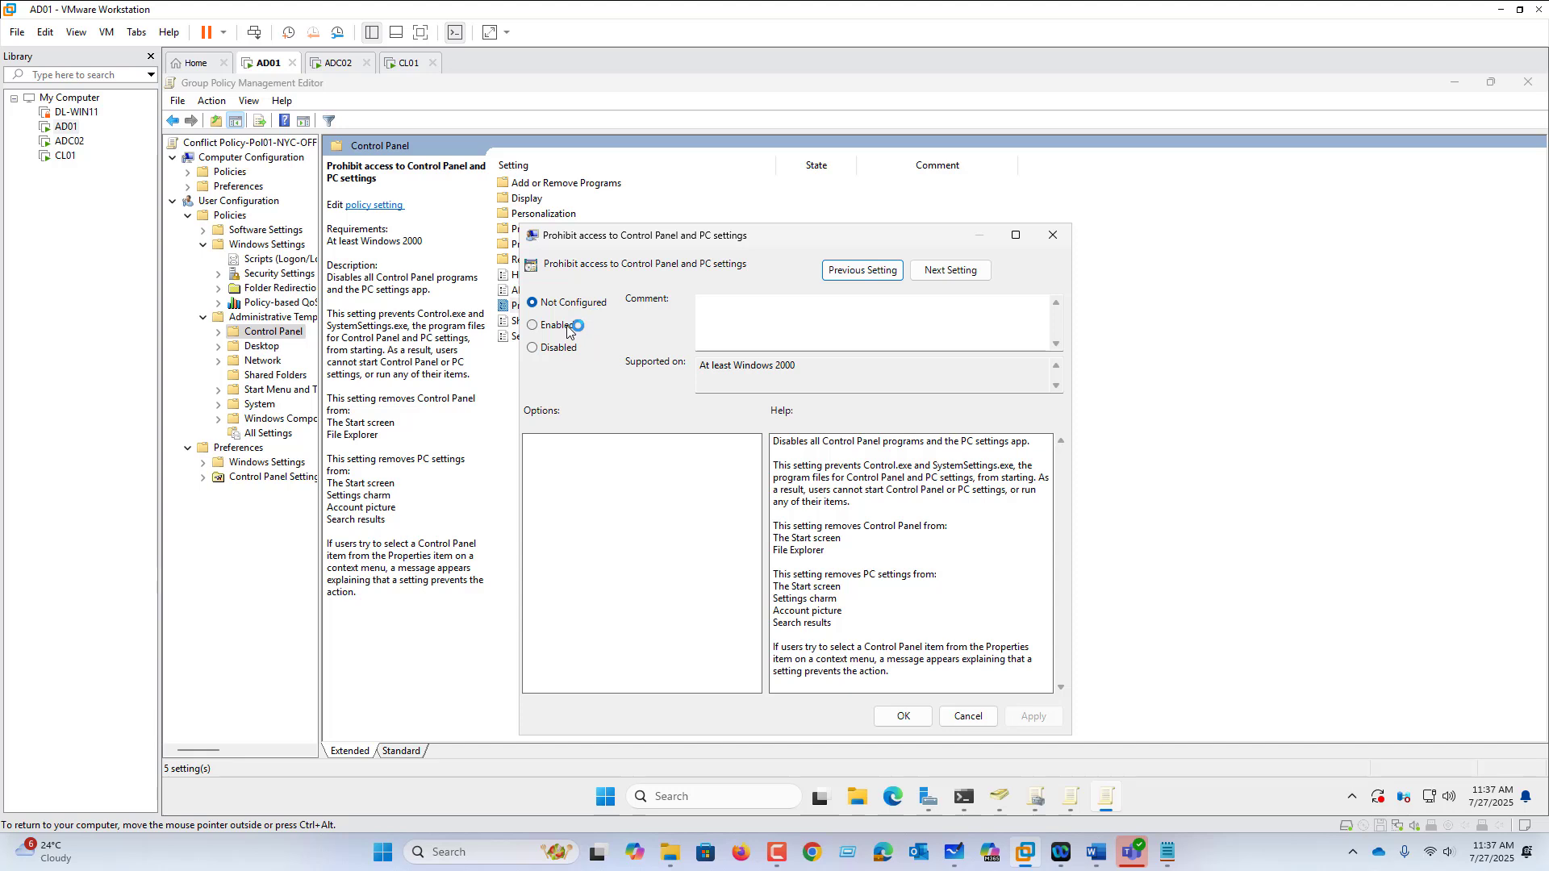
{"action": "left_click", "coordinate": [568, 329]}
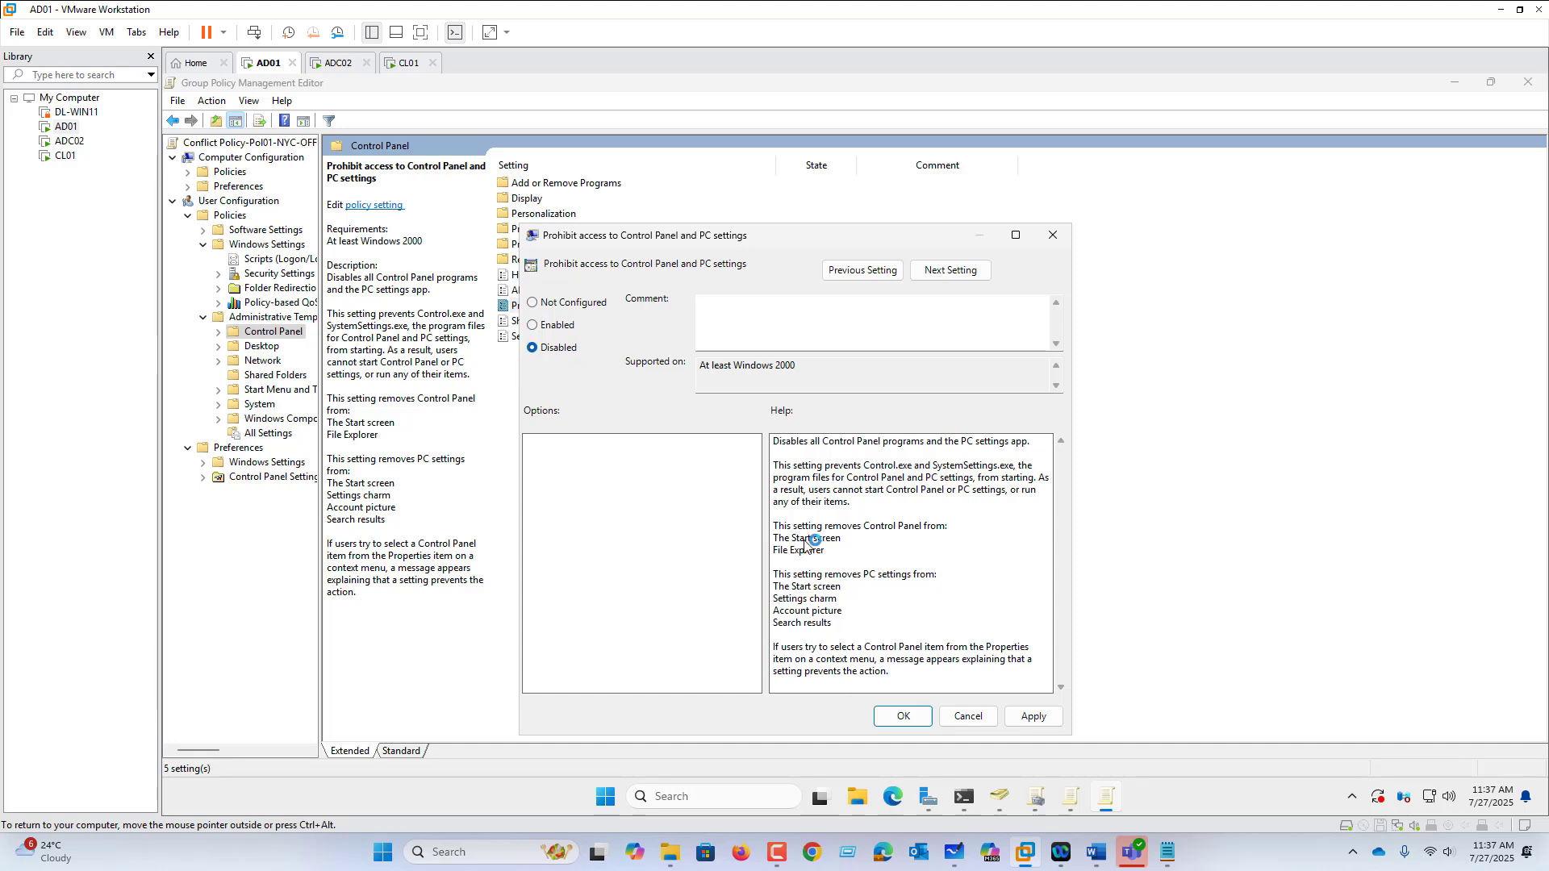
{"action": "left_click", "coordinate": [1033, 717]}
{"action": "left_click", "coordinate": [903, 716]}
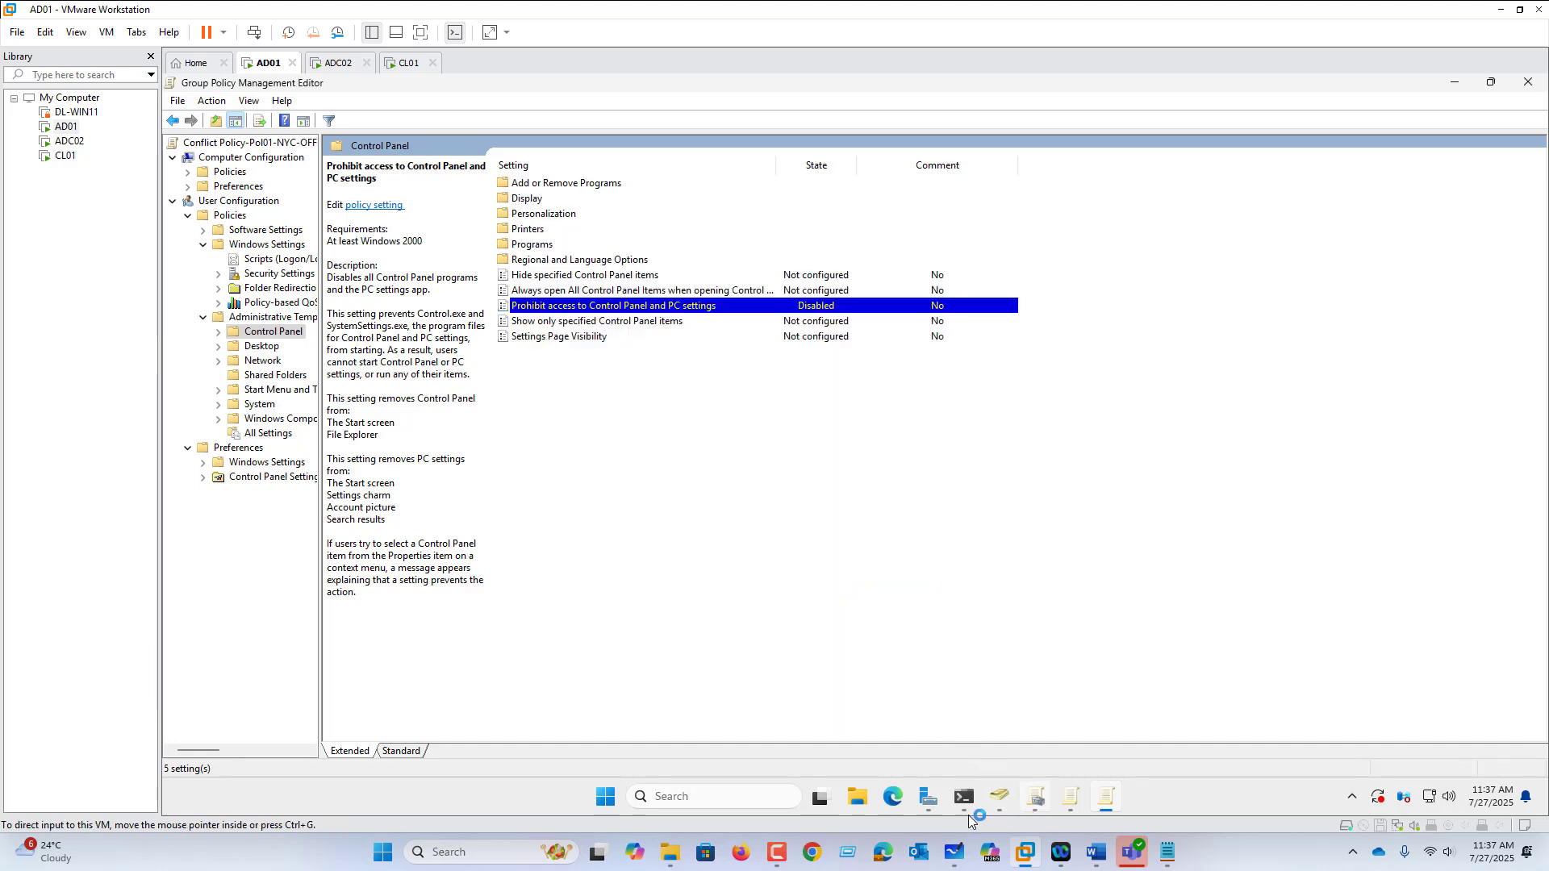
Step: Rerun GPUPDATE /FORCE in PowerShell on AD01
{"action": "left_click", "coordinate": [952, 718]}
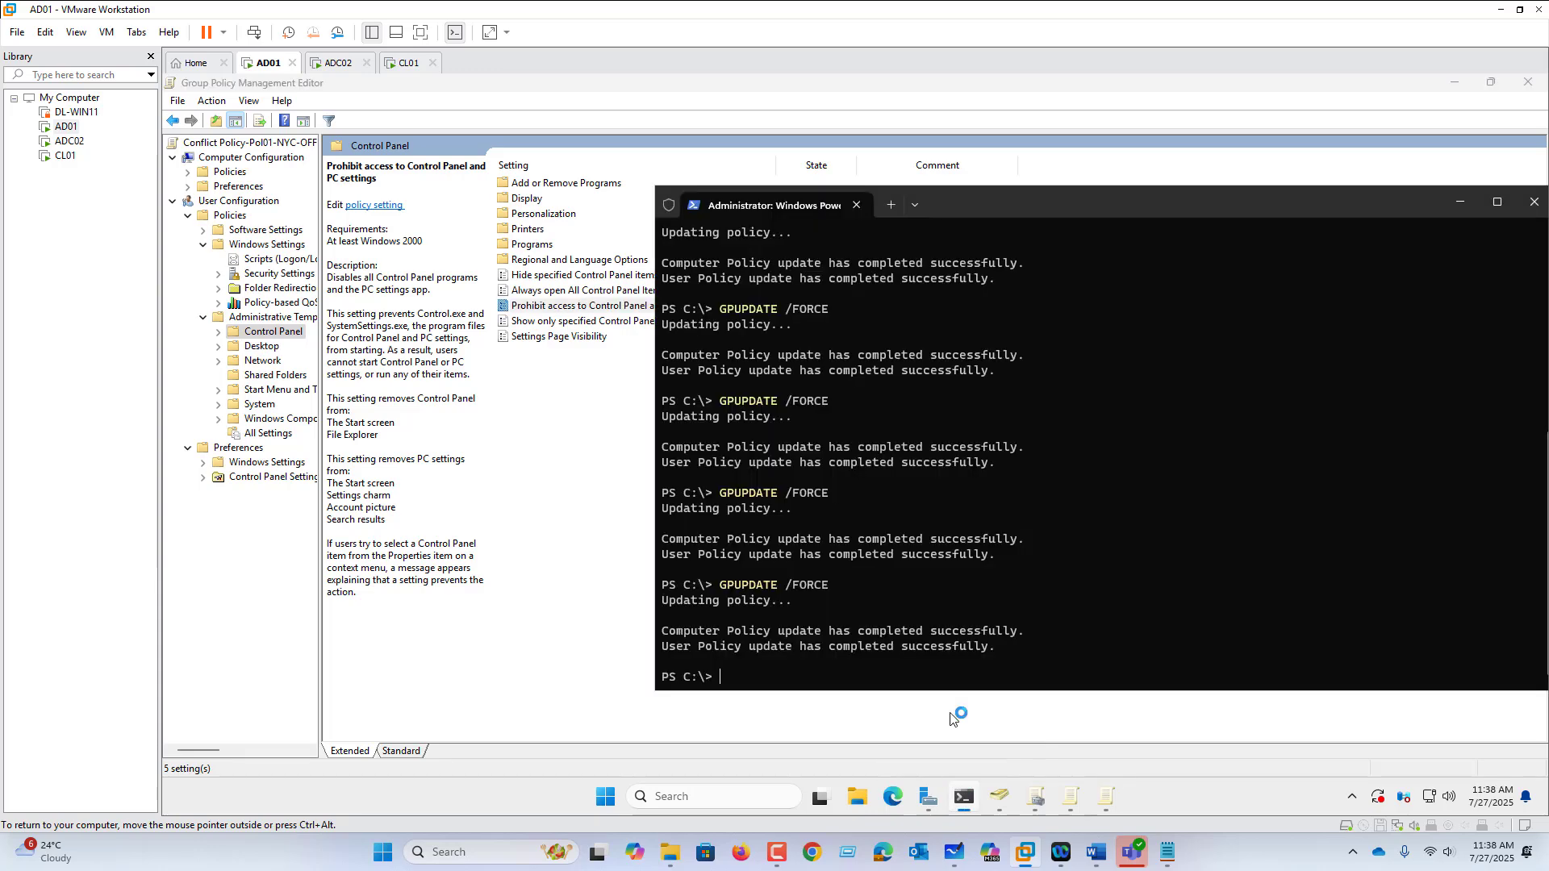
{"action": "key", "text": "Up"}
{"action": "key", "text": "Return"}
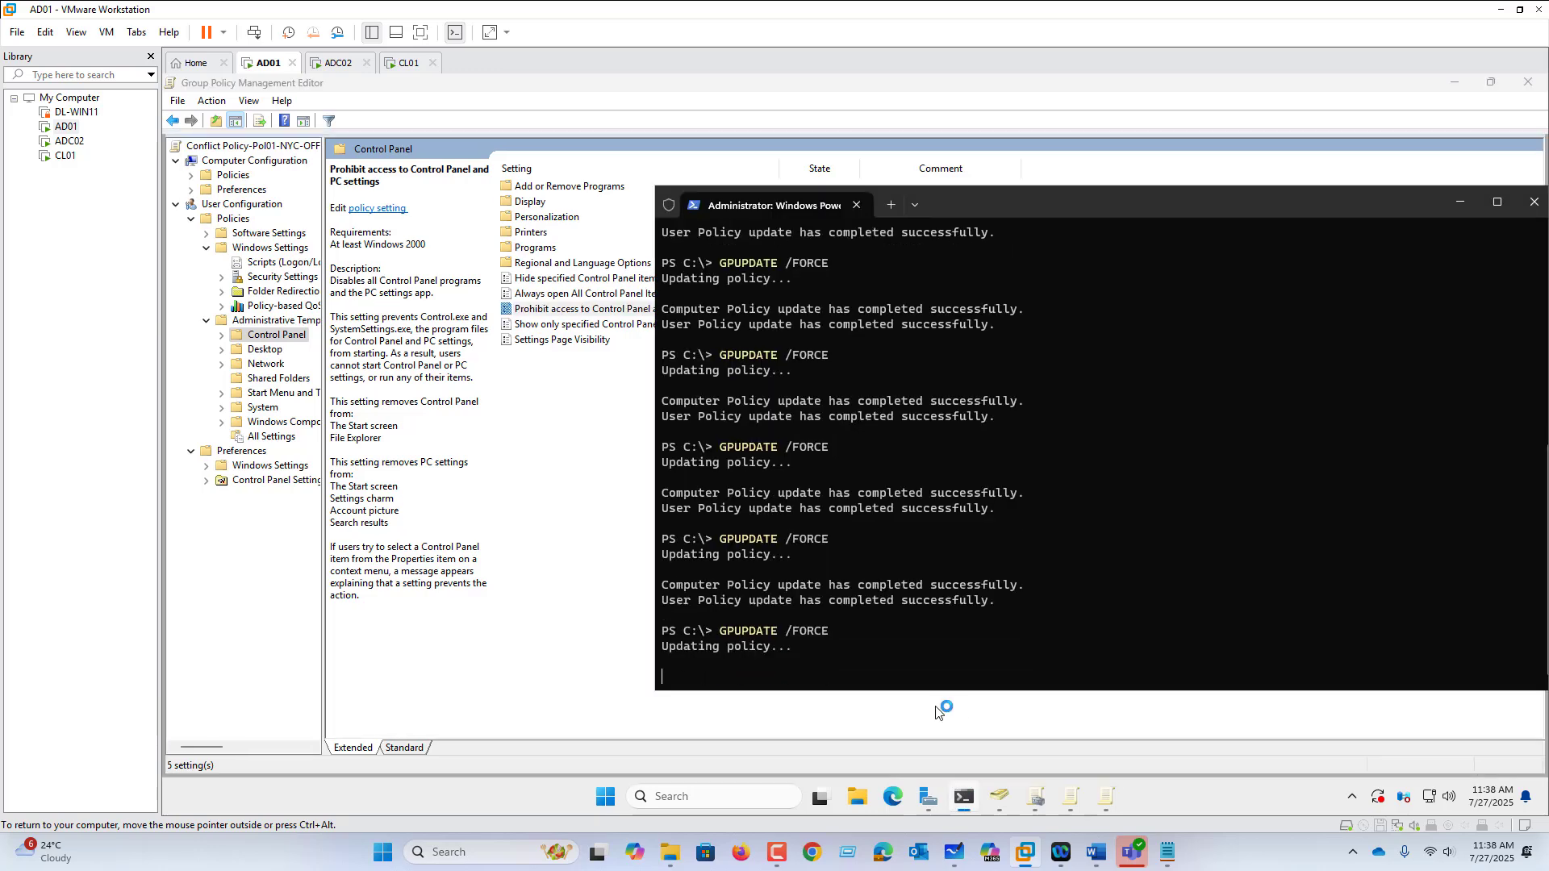
{"action": "left_click", "coordinate": [959, 855]}
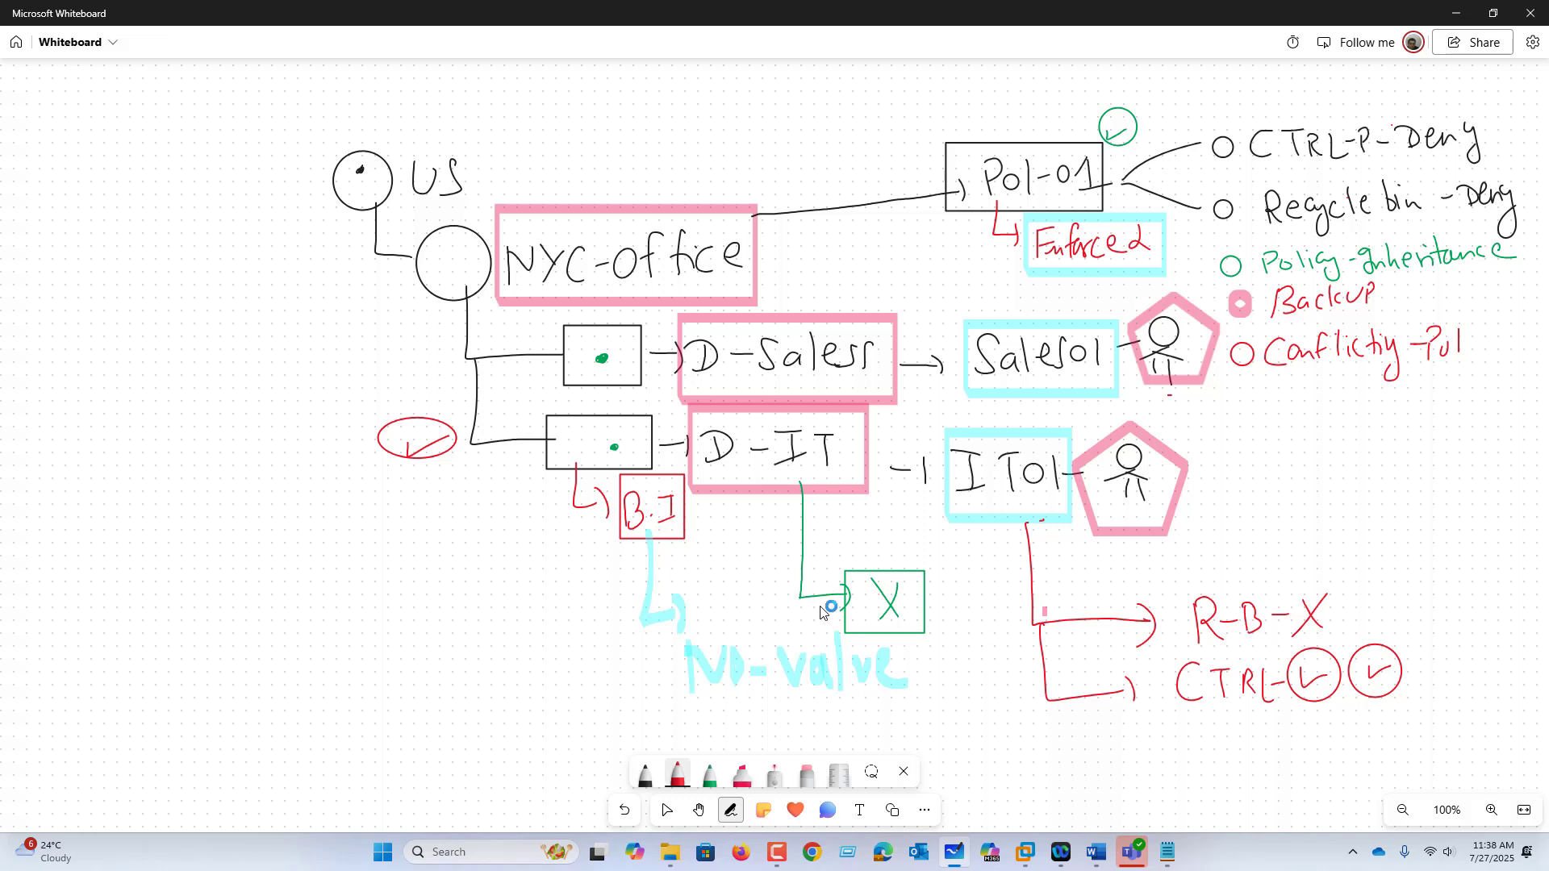
Step: Draw a long red downward arrow along the left side of the US and NYC-Office diagram
{"action": "mouse_move", "coordinate": [260, 161]}
{"action": "left_mouse_down"}
{"action": "mouse_move", "coordinate": [270, 250]}
{"action": "mouse_move", "coordinate": [241, 652]}
{"action": "mouse_move", "coordinate": [315, 620]}
{"action": "left_mouse_up"}
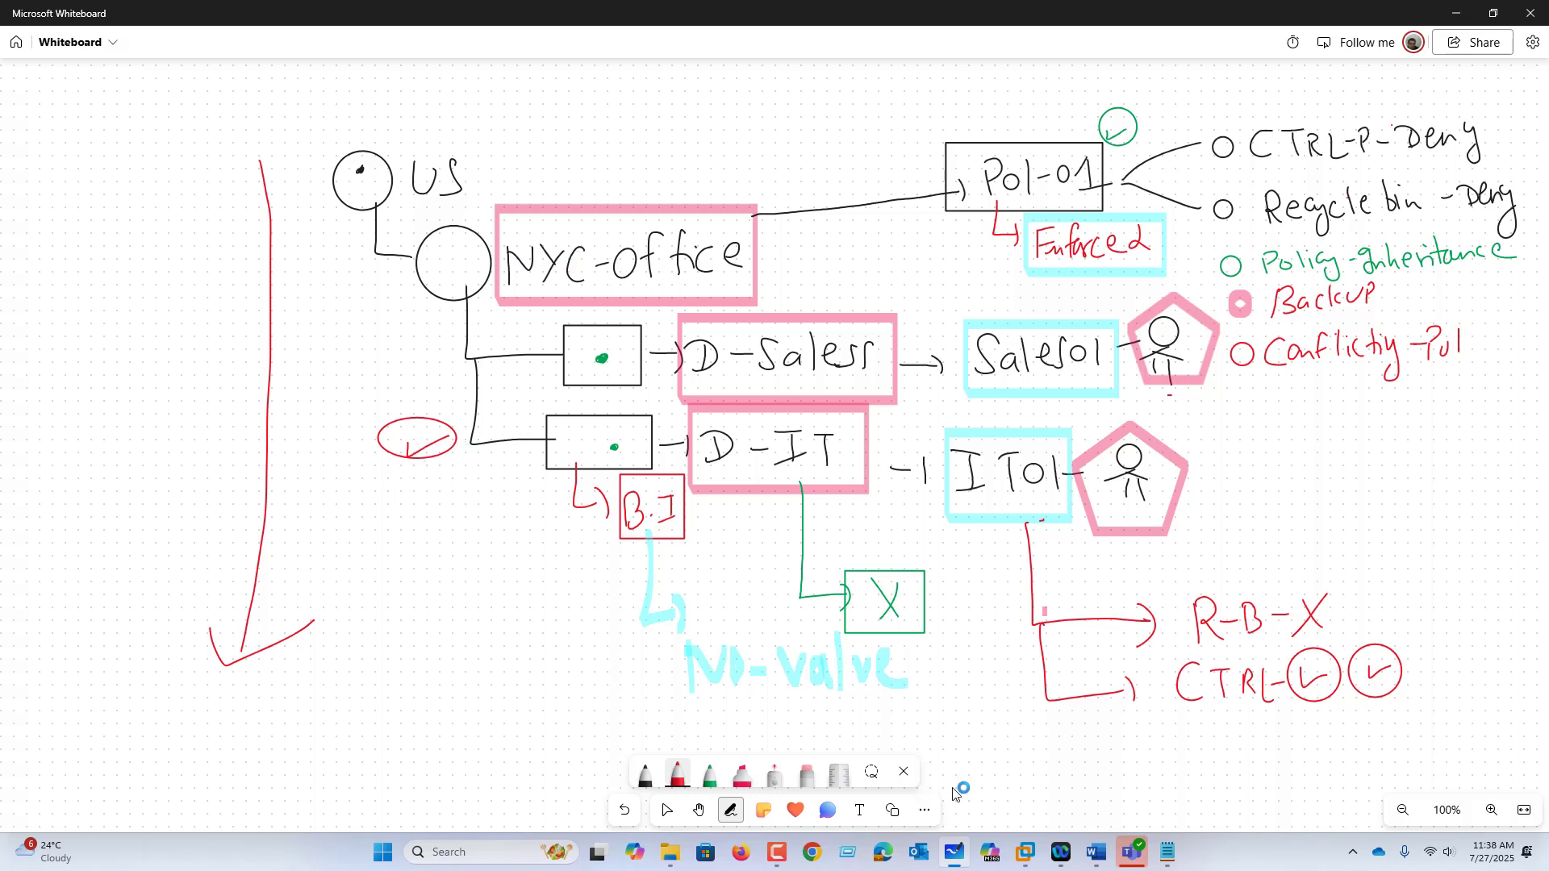
{"action": "mouse_move", "coordinate": [1036, 851]}
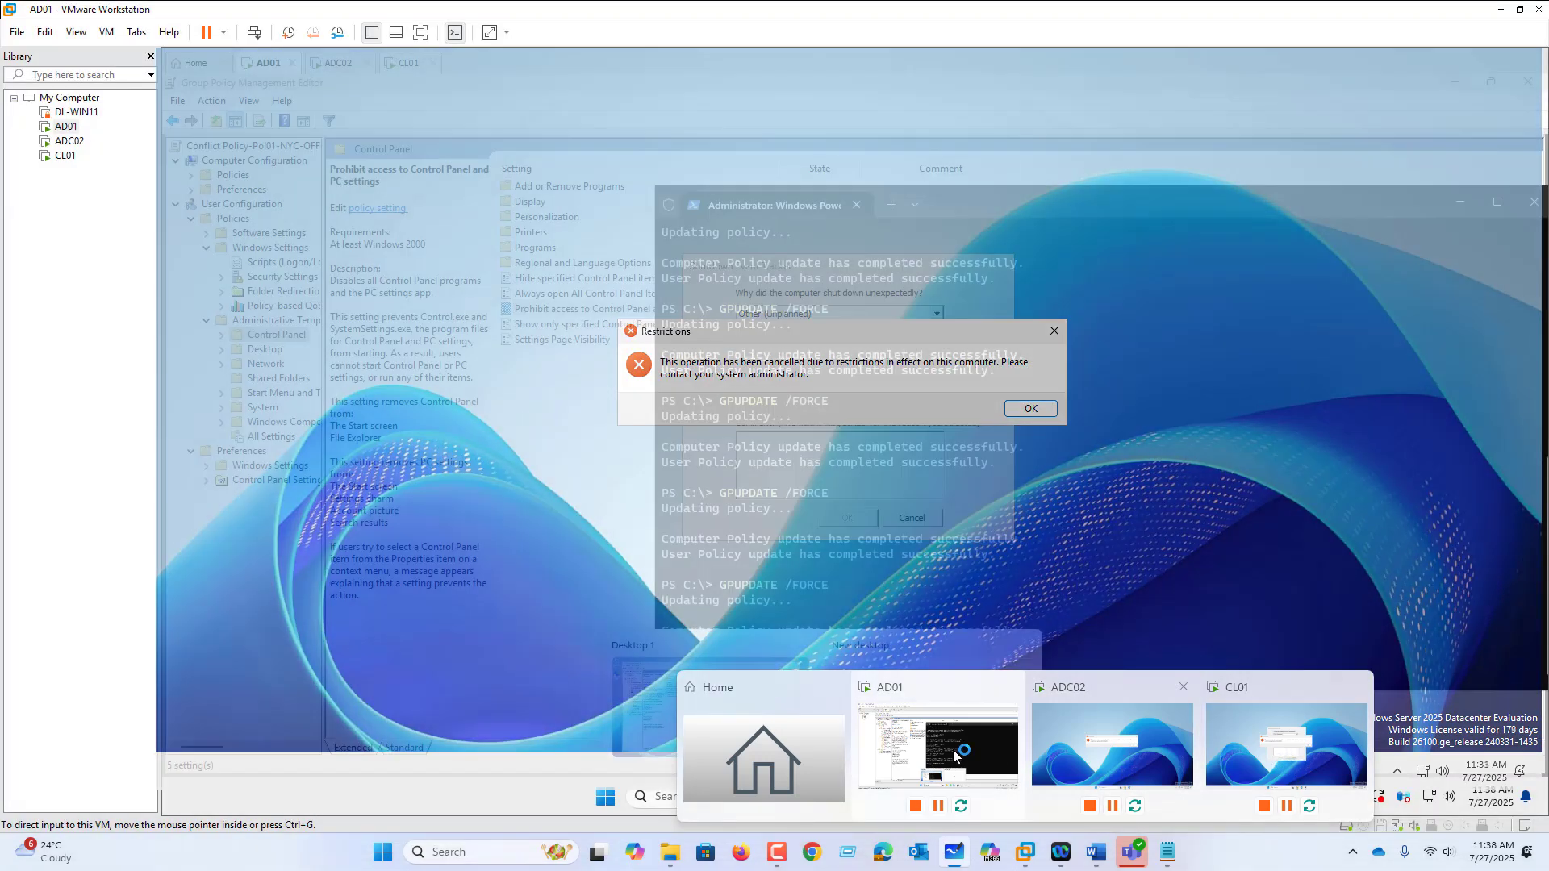
Step: Switch to CL01 and sign the current user out from the Start power menu
{"action": "left_click", "coordinate": [957, 743]}
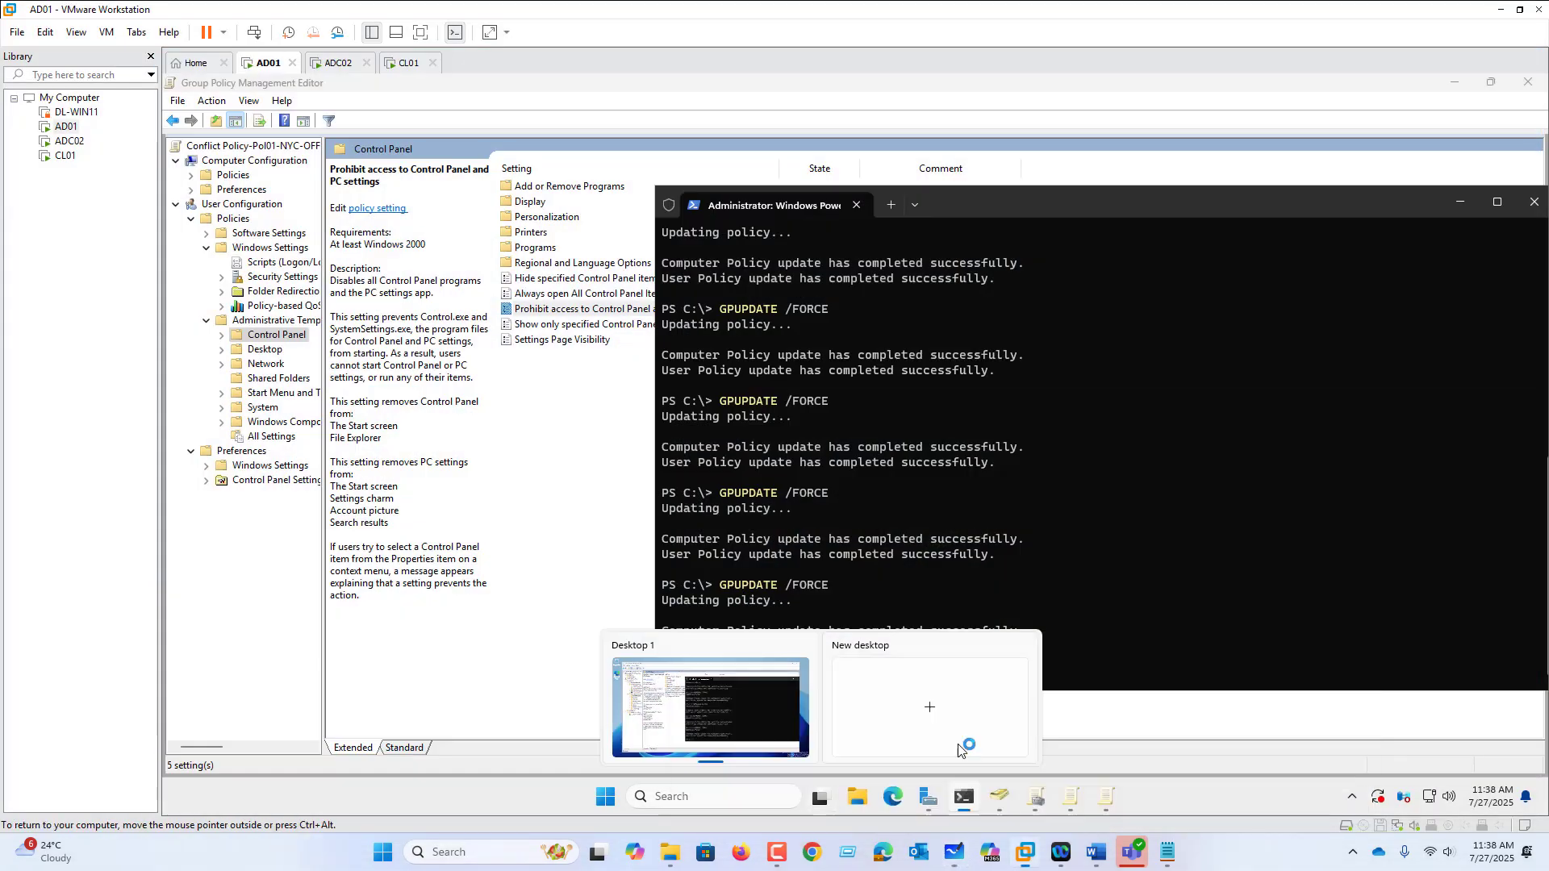
{"action": "left_click", "coordinate": [1031, 852]}
{"action": "left_click", "coordinate": [1032, 851]}
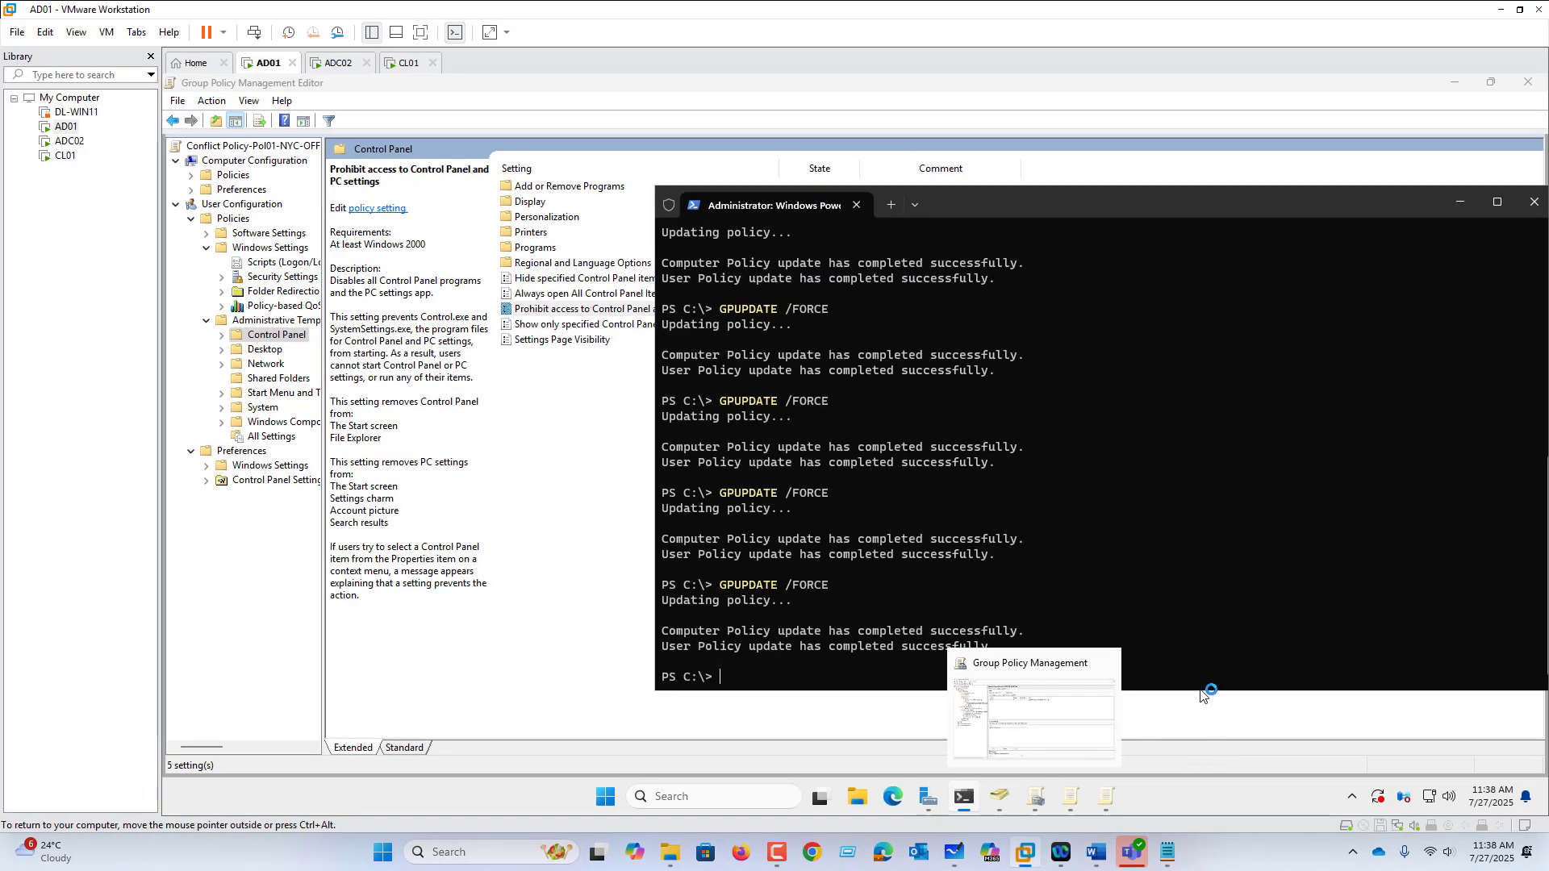
{"action": "left_click", "coordinate": [405, 62]}
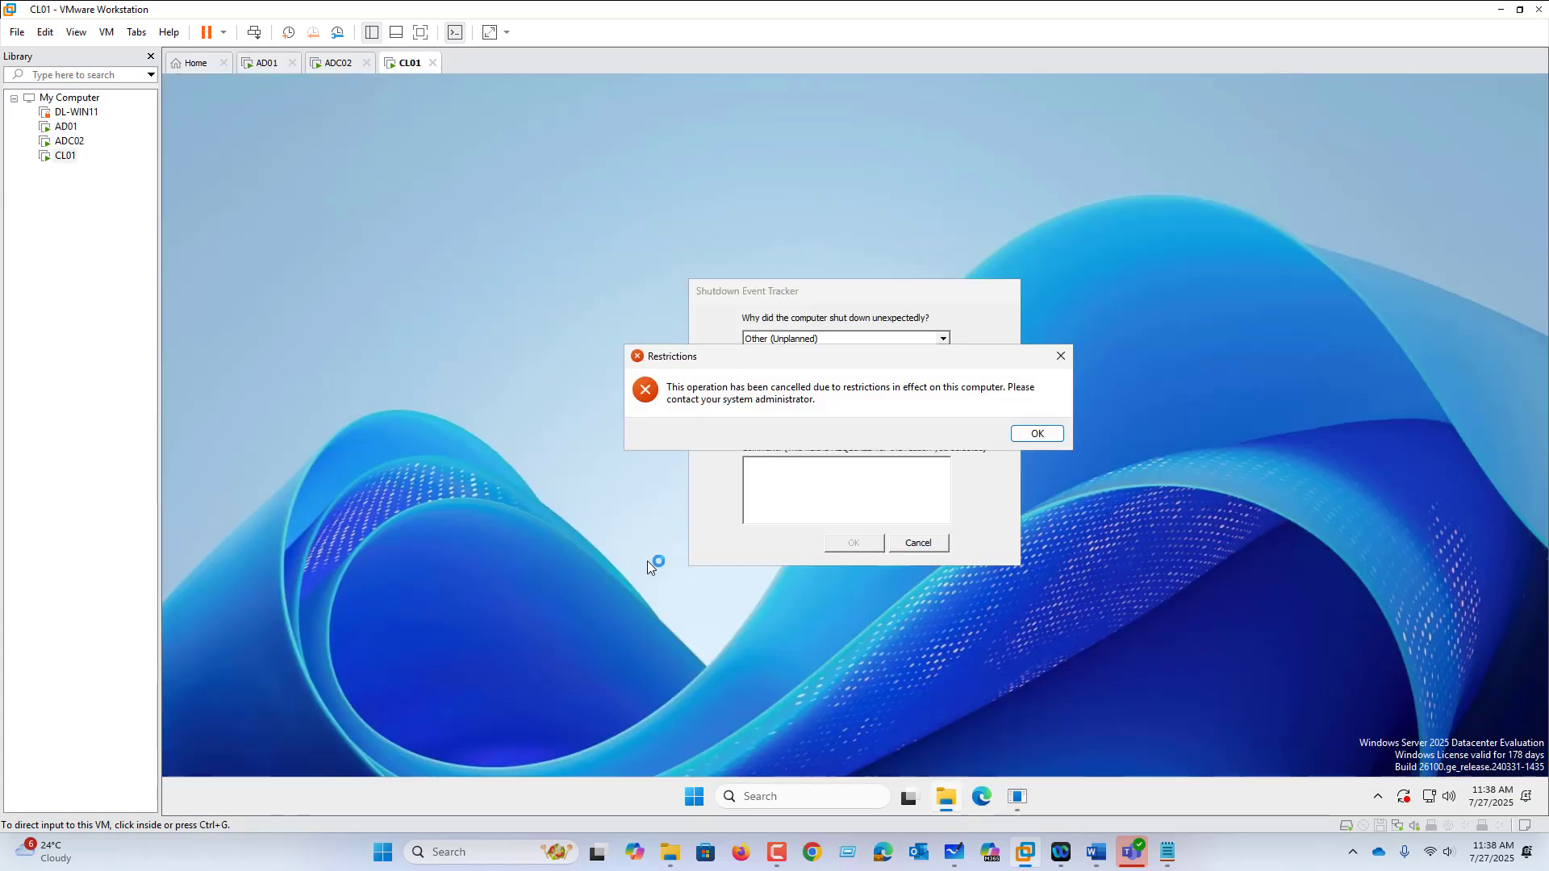
{"action": "left_click", "coordinate": [695, 796]}
{"action": "right_click", "coordinate": [694, 799]}
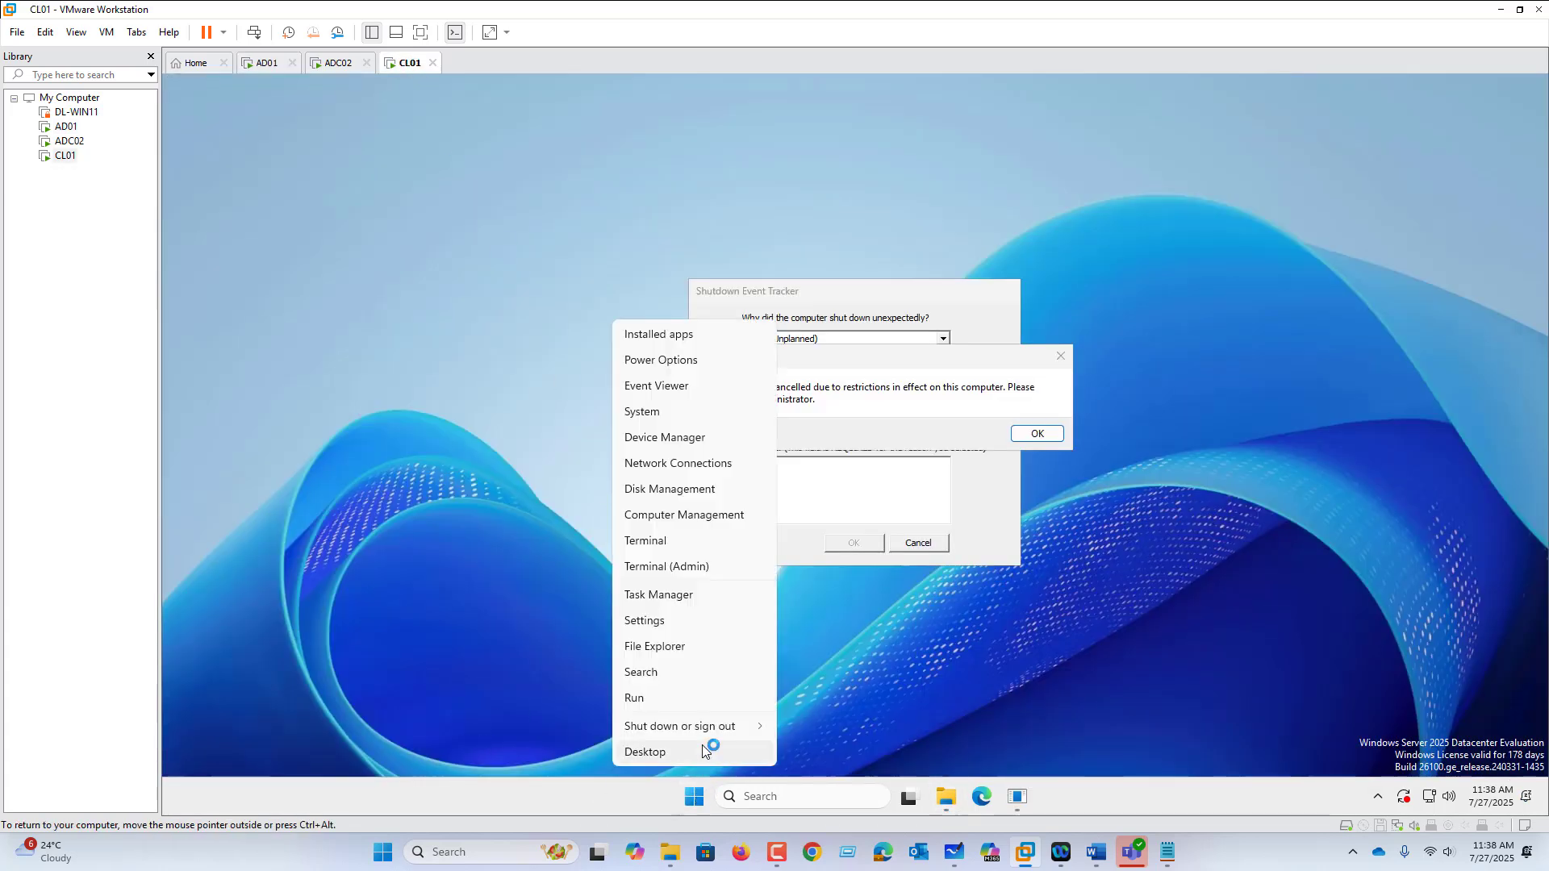
{"action": "mouse_move", "coordinate": [762, 728]}
{"action": "left_click", "coordinate": [814, 728]}
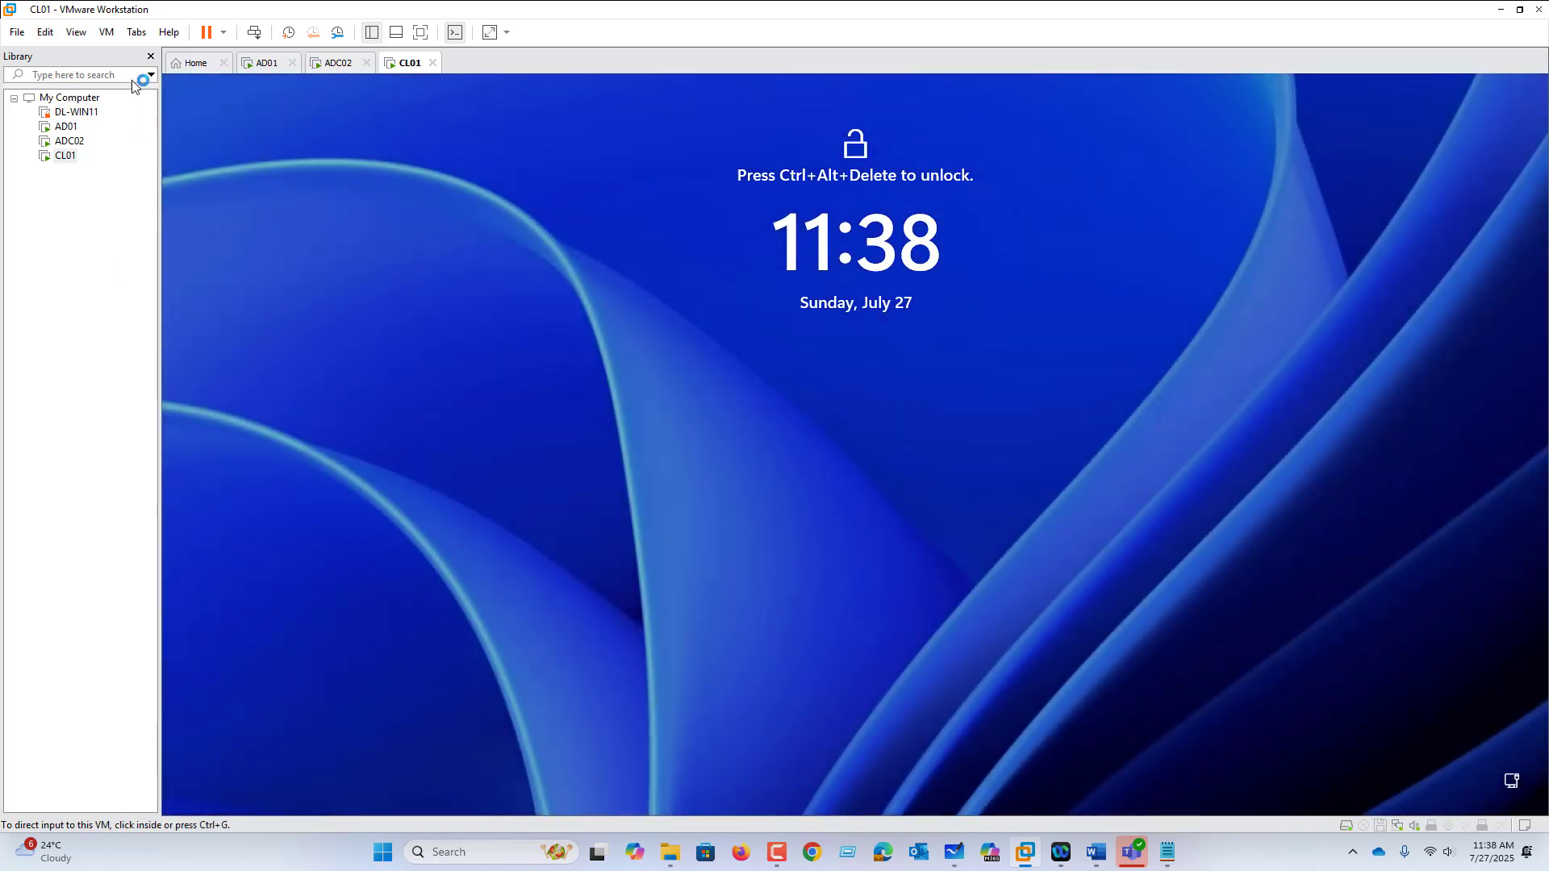
Step: Send Ctrl+Alt+Del, sign back in as the IT user, and dismiss the Shutdown Event Tracker
{"action": "left_click", "coordinate": [107, 32]}
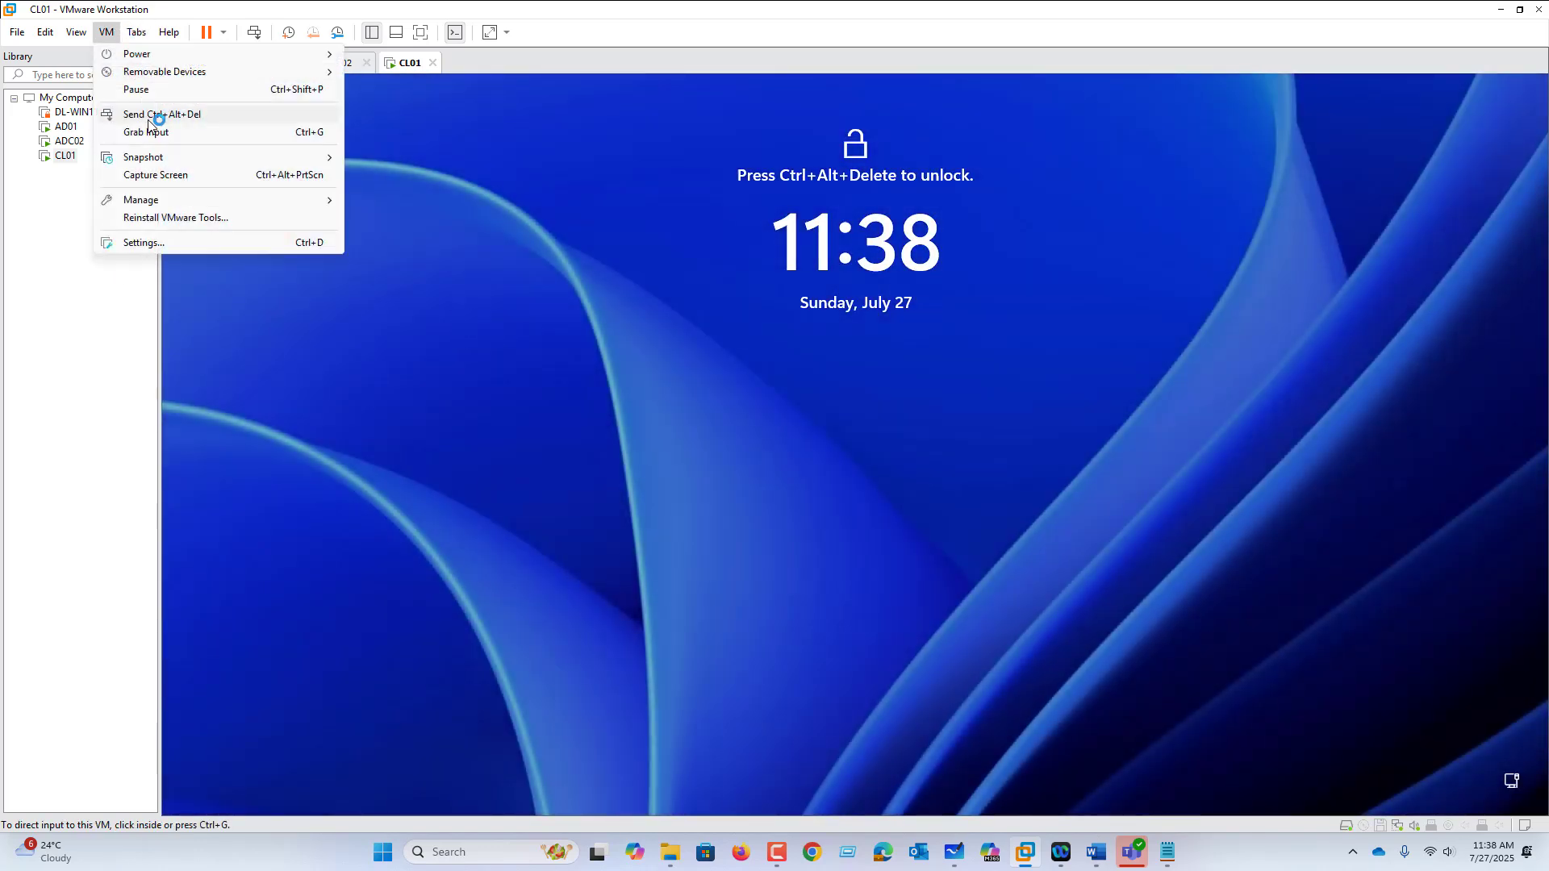
{"action": "left_click", "coordinate": [149, 118]}
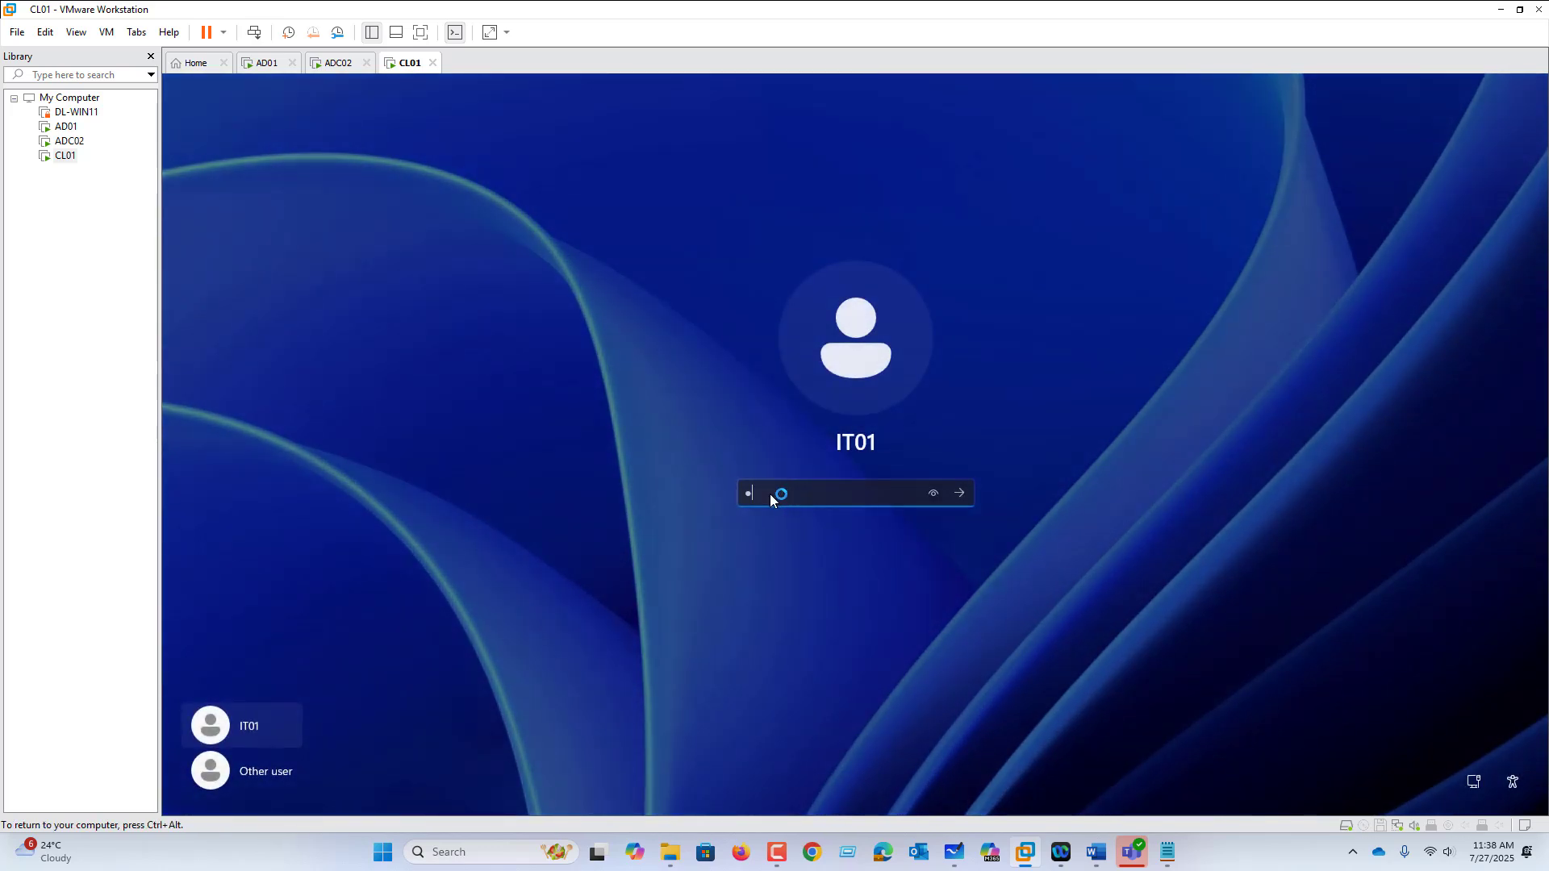
{"action": "key", "text": "Return"}
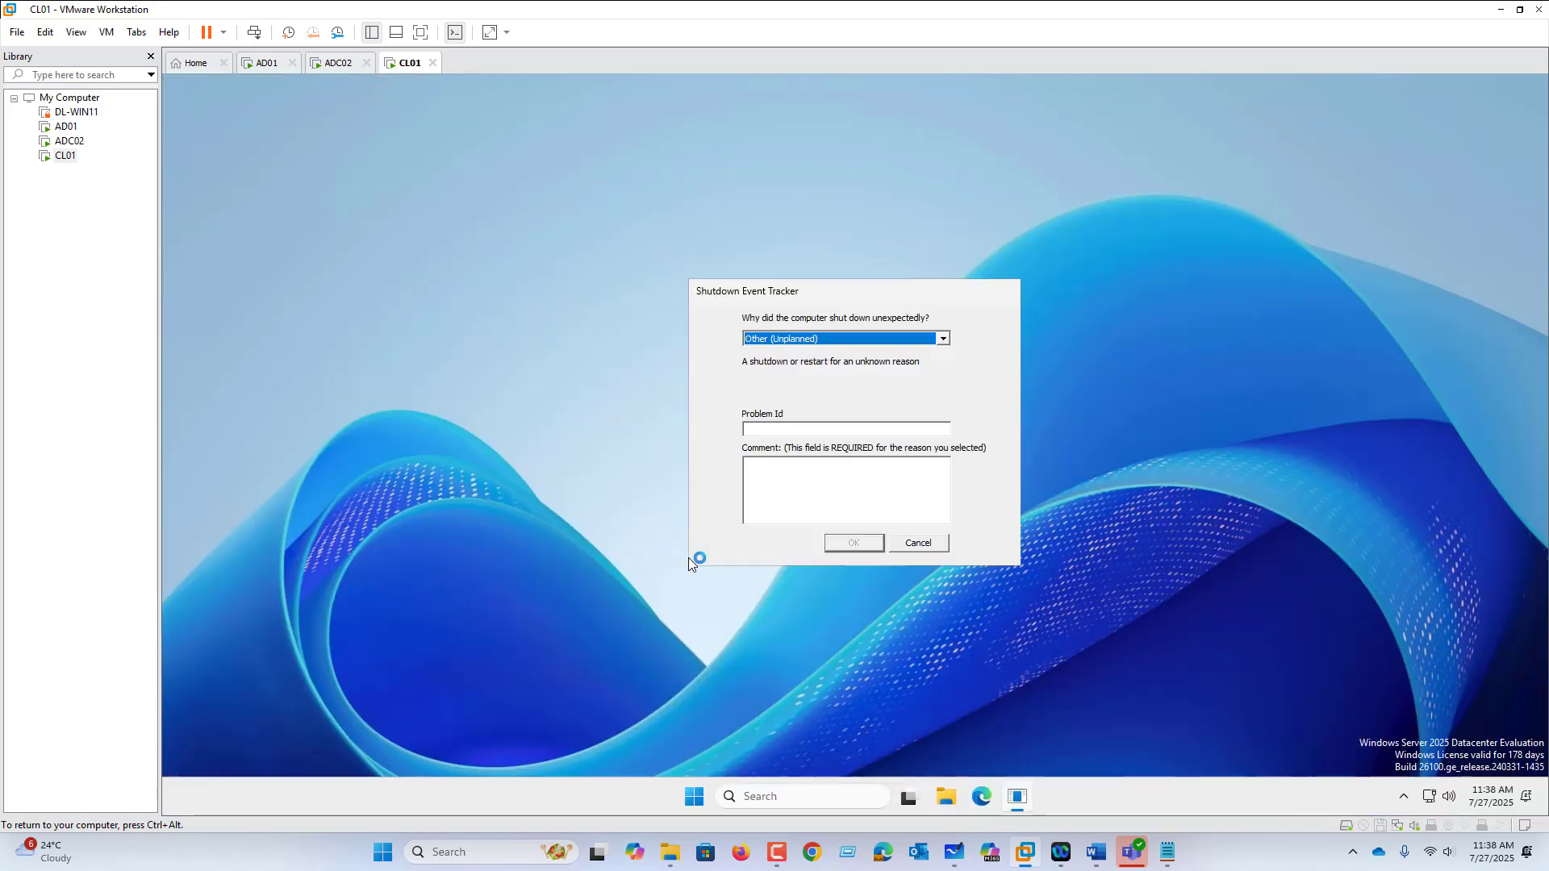
{"action": "left_click", "coordinate": [924, 545]}
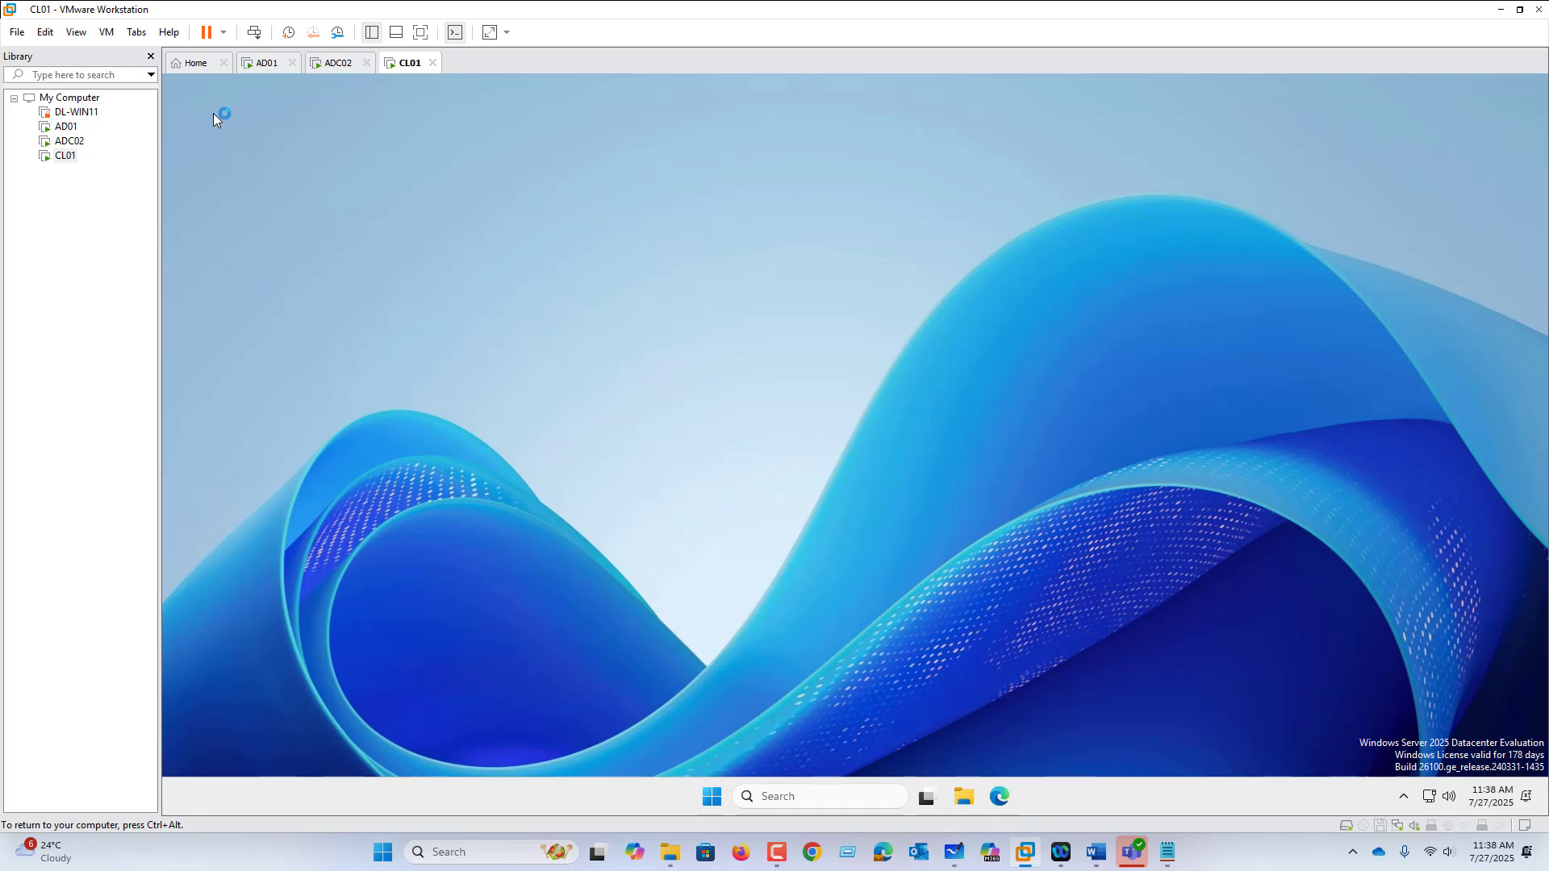
Step: Search Start for 'control Panel' and open it to confirm access is now allowed
{"action": "left_click", "coordinate": [712, 801]}
{"action": "type", "text": "con"}
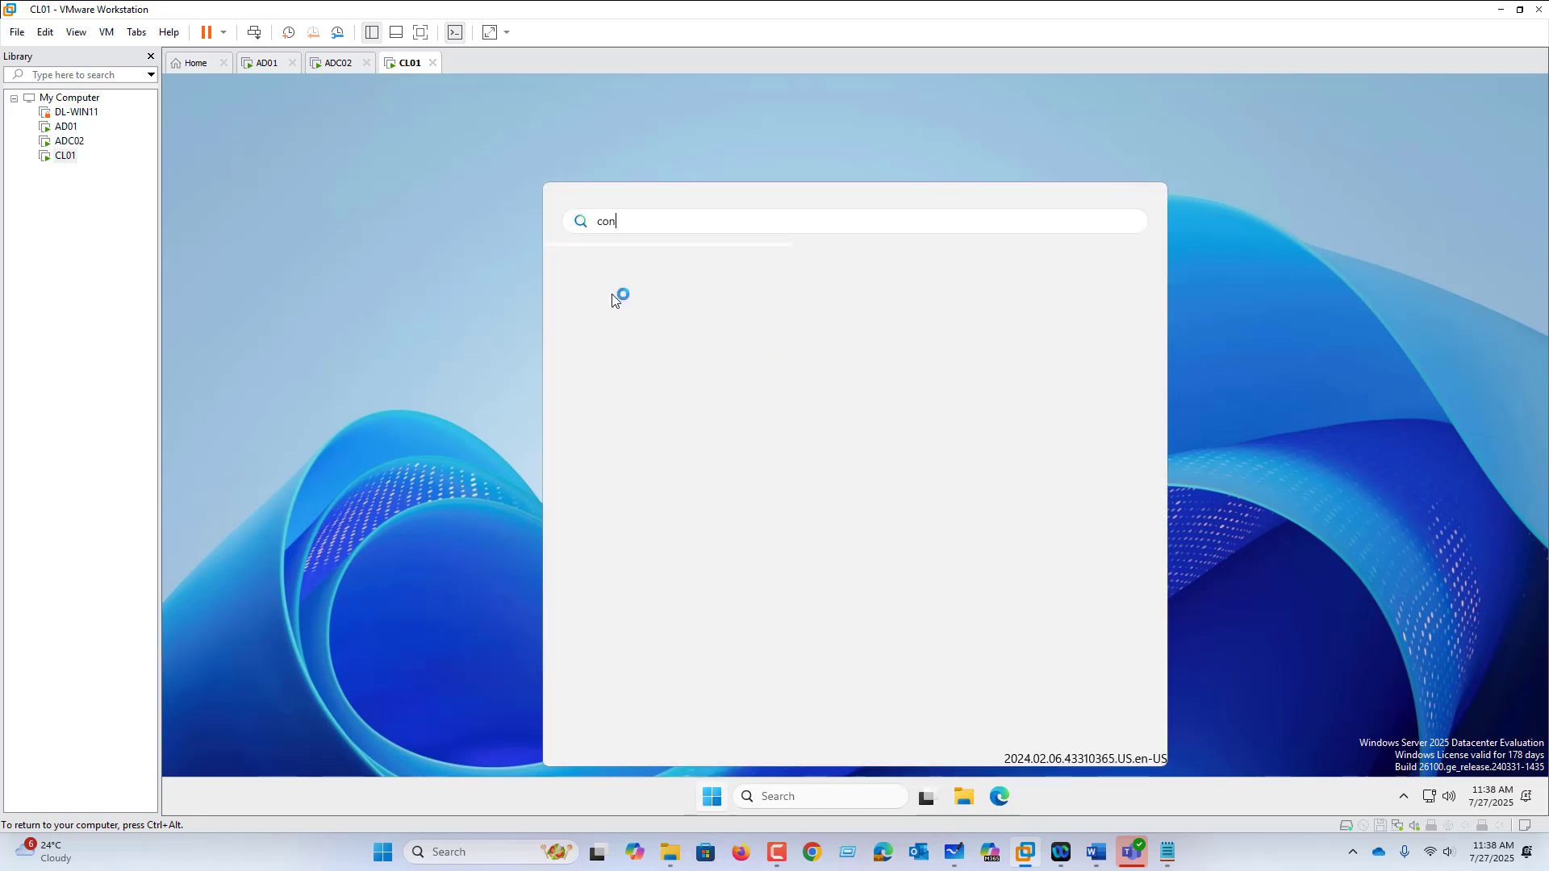
{"action": "type", "text": "trol Panel"}
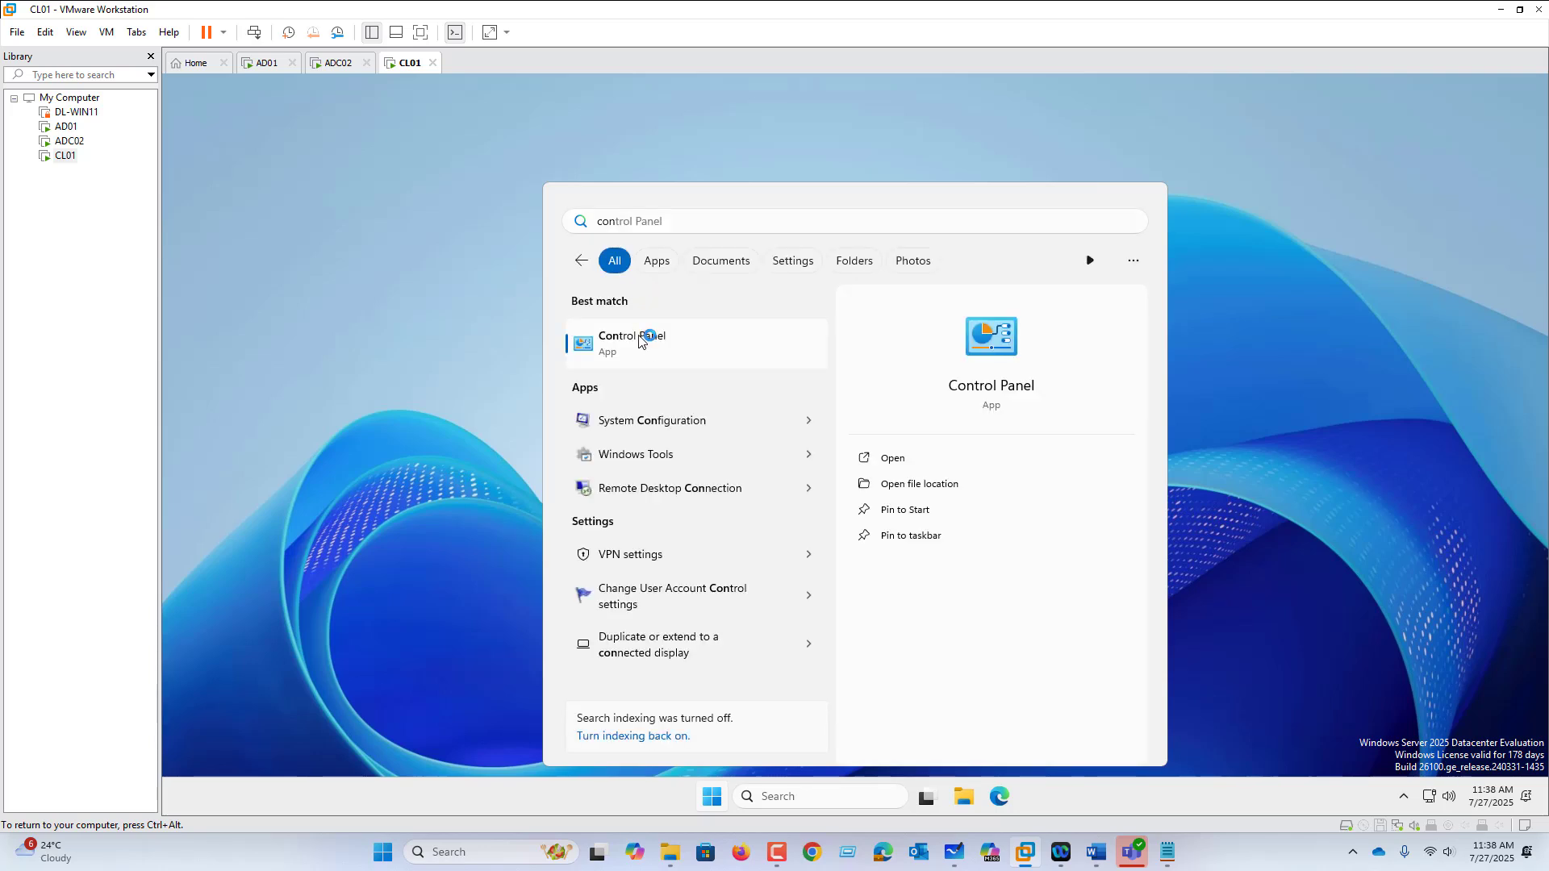
{"action": "left_click", "coordinate": [639, 340]}
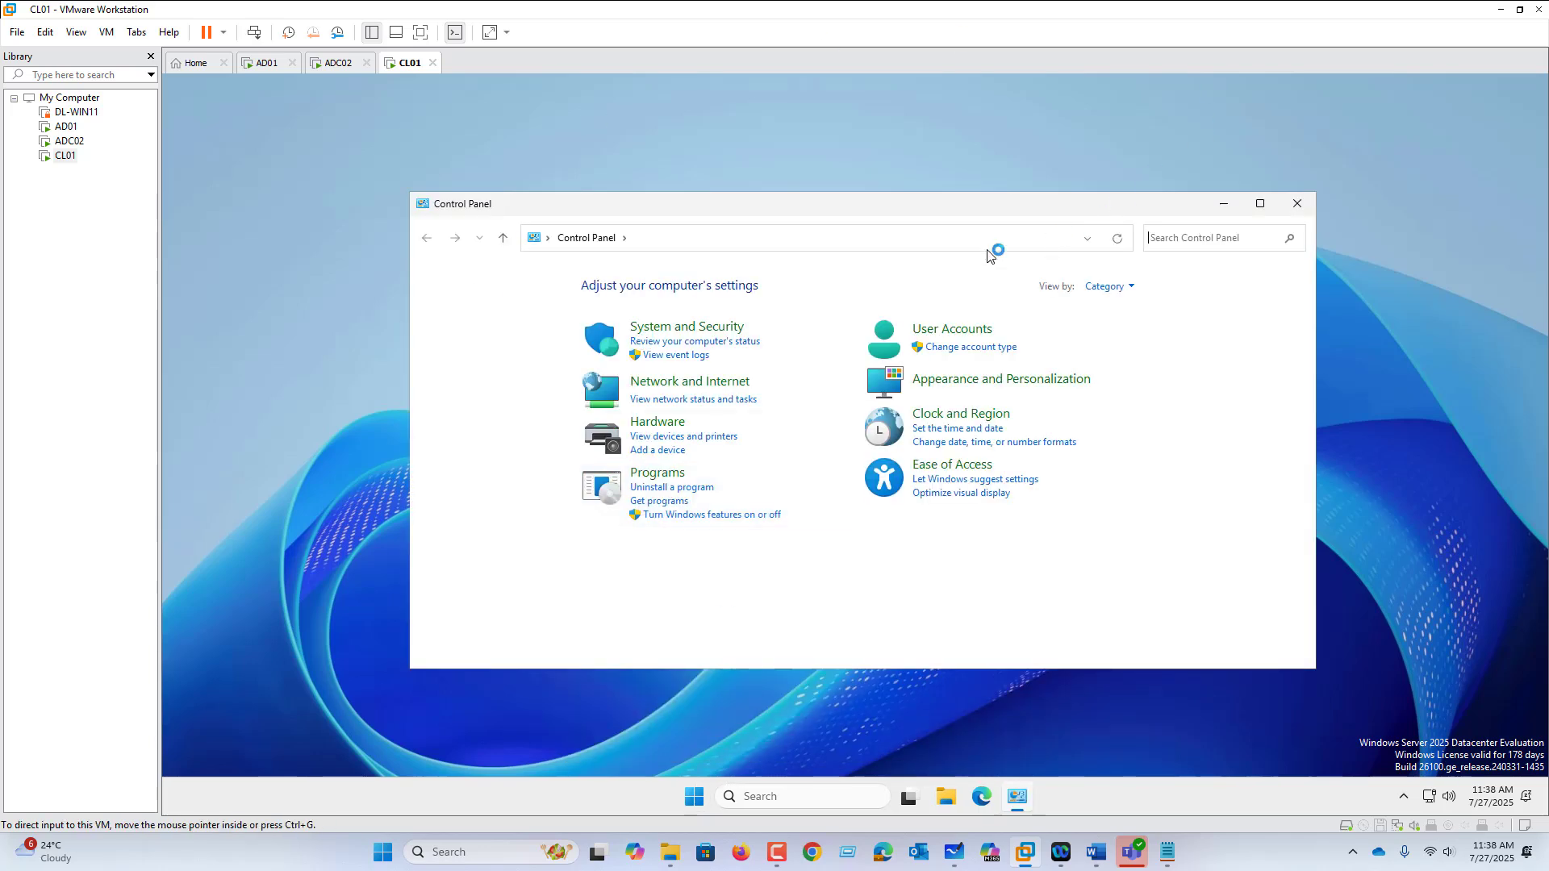
Step: Launch cmd from Run and execute whoami to check the signed-in user
{"action": "right_click", "coordinate": [703, 801]}
{"action": "left_click", "coordinate": [690, 705]}
{"action": "type", "text": "cmd"}
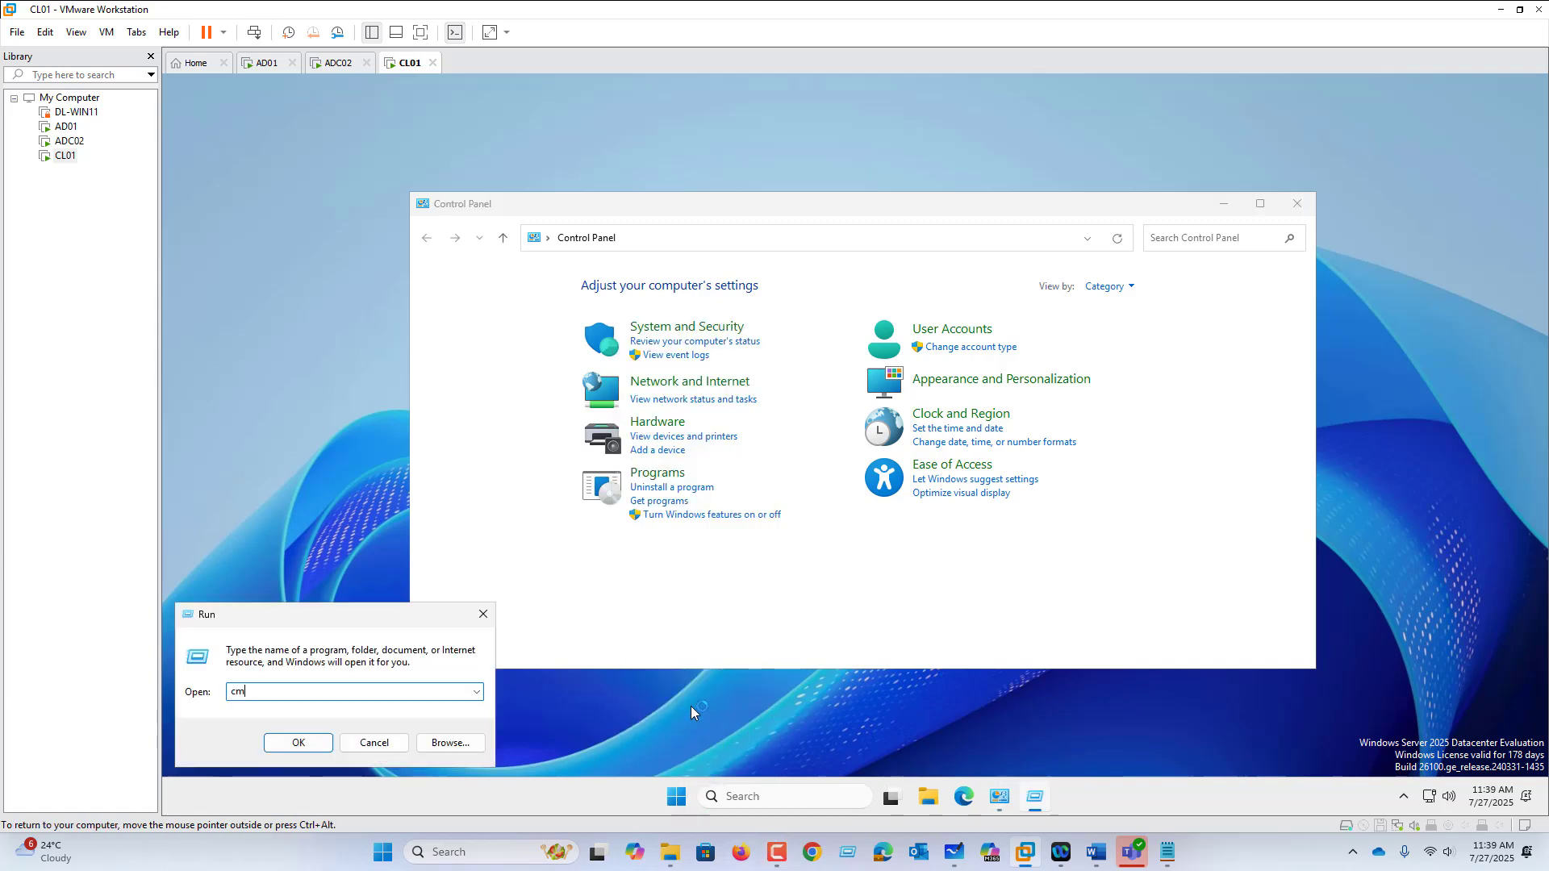
{"action": "key", "text": "Return"}
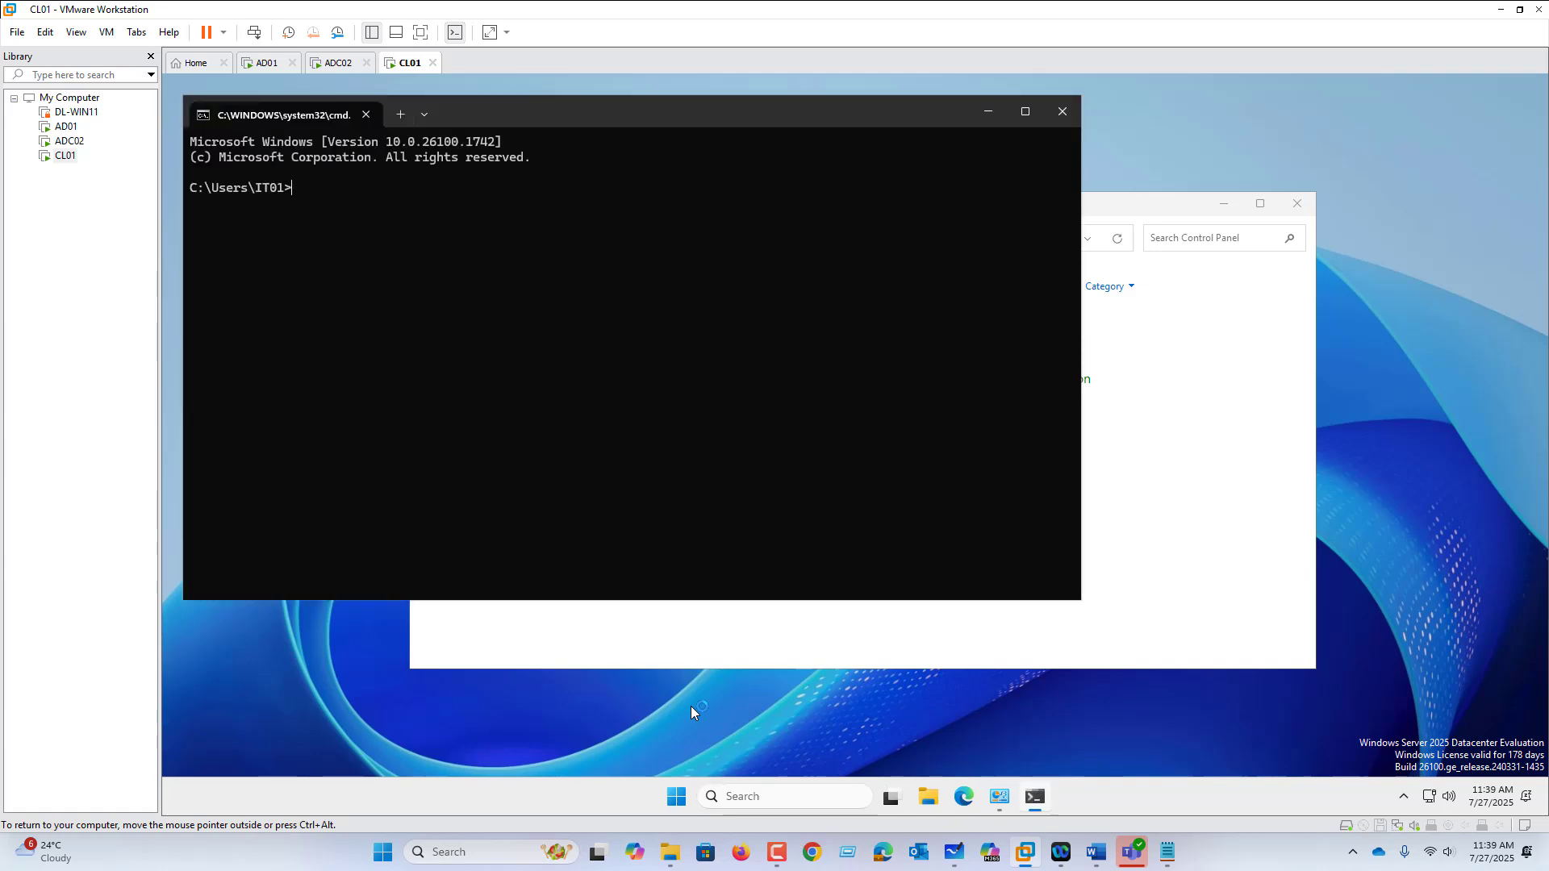
{"action": "type", "text": "whoami"}
{"action": "key", "text": "Return"}
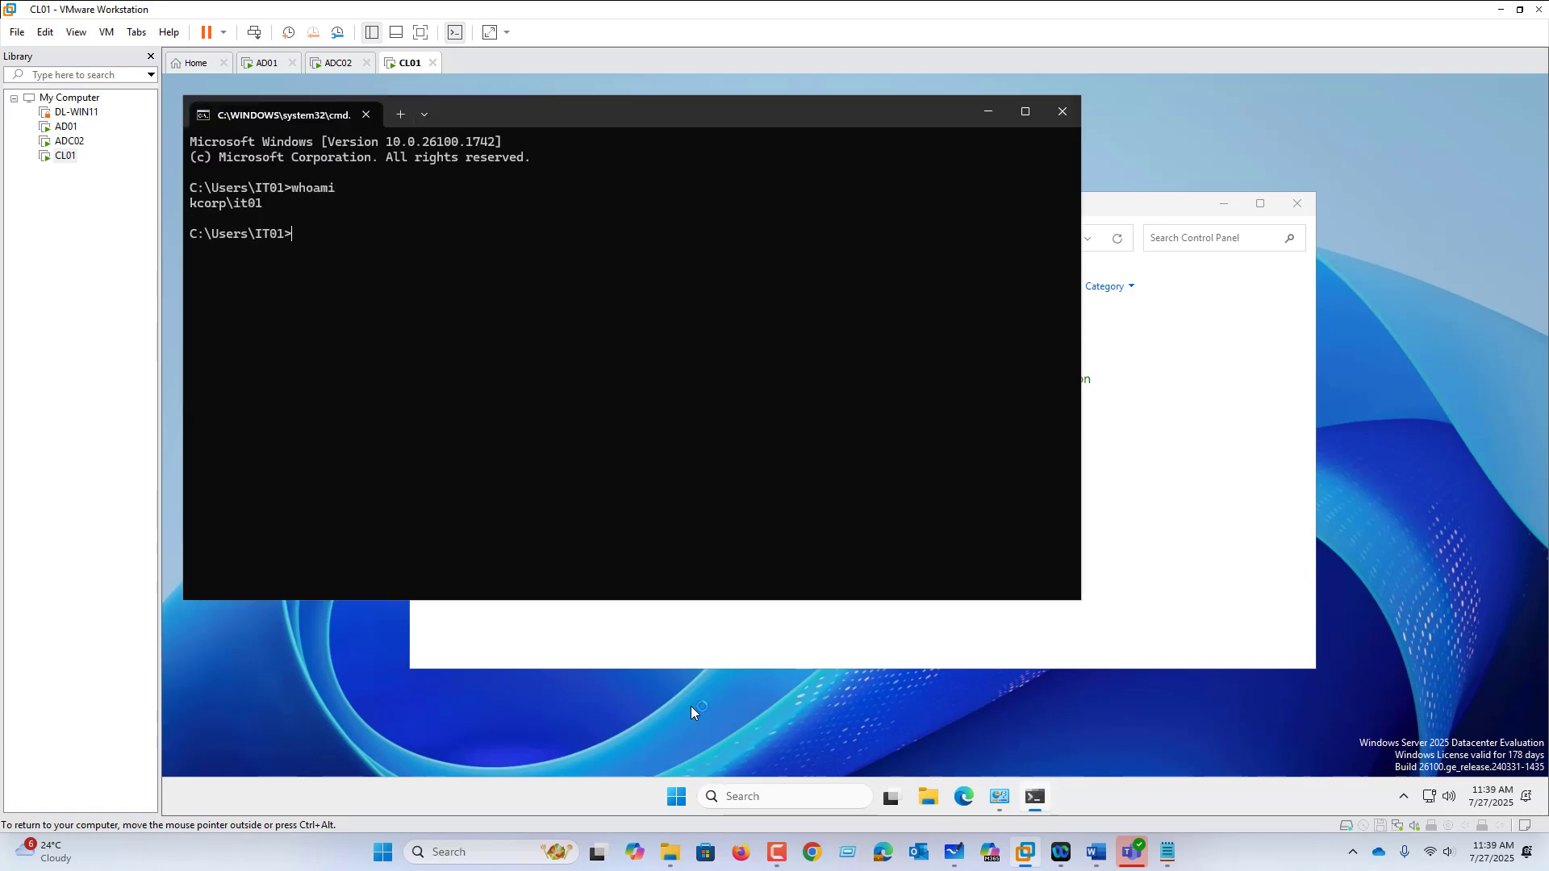
{"action": "double_click", "coordinate": [250, 204]}
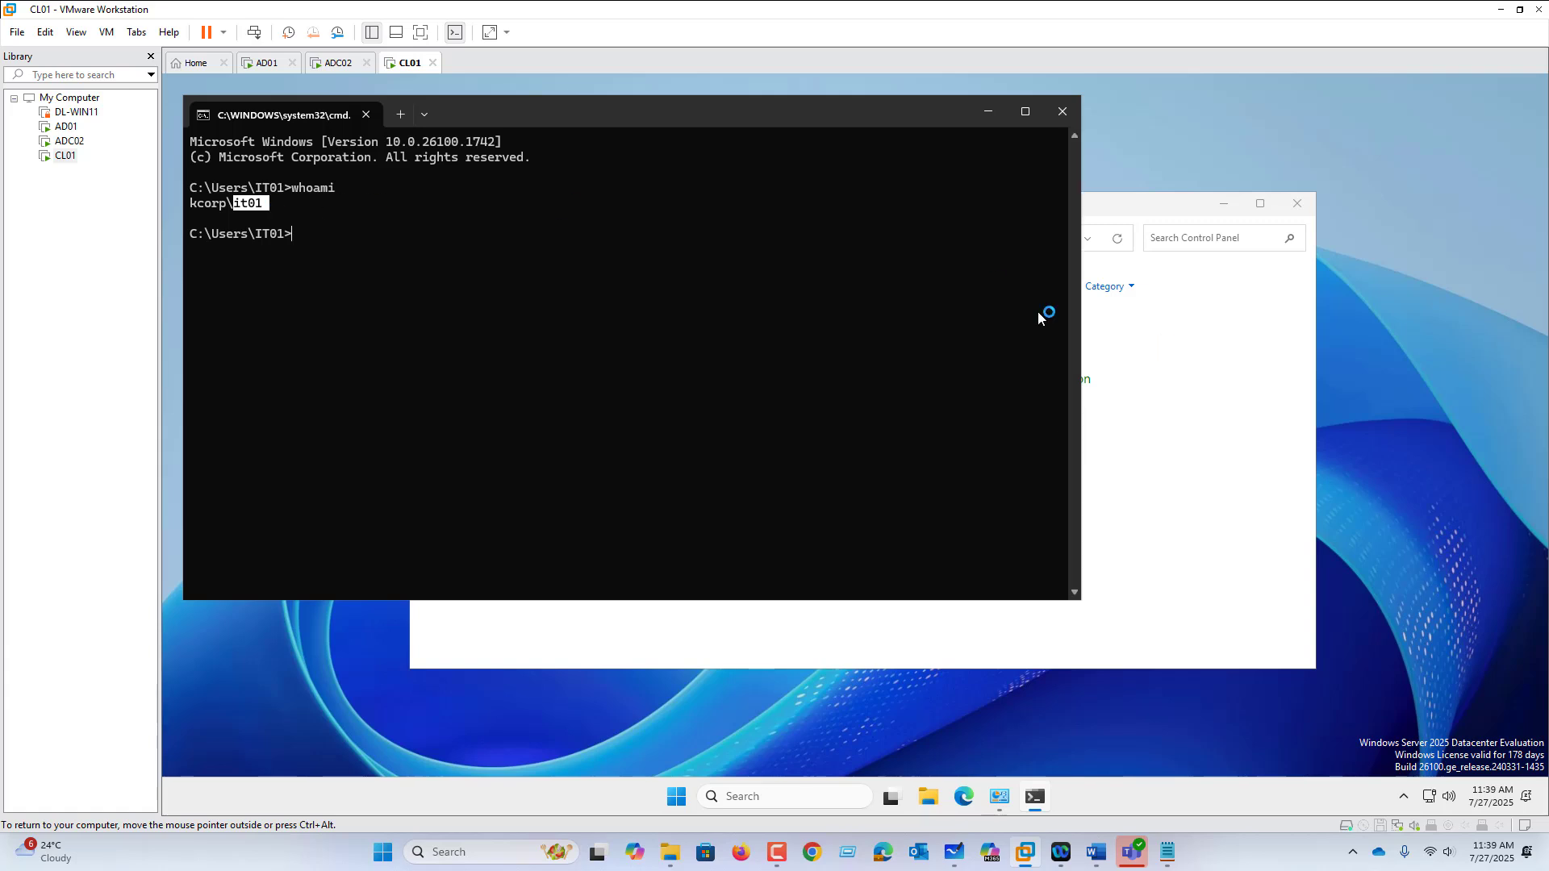
{"action": "left_click", "coordinate": [963, 861]}
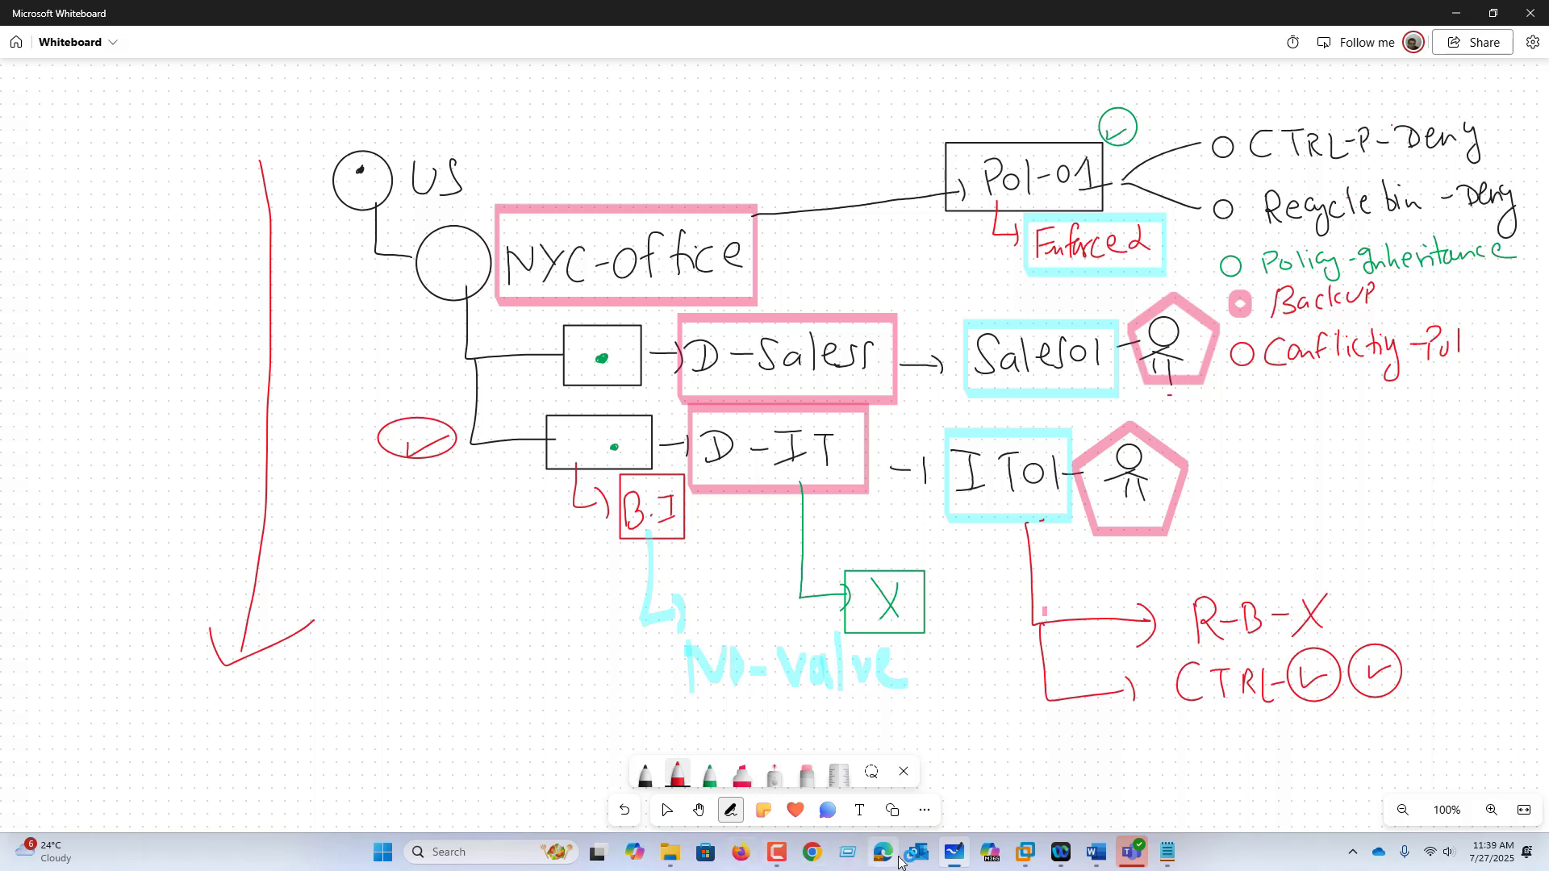
{"action": "left_click", "coordinate": [884, 853]}
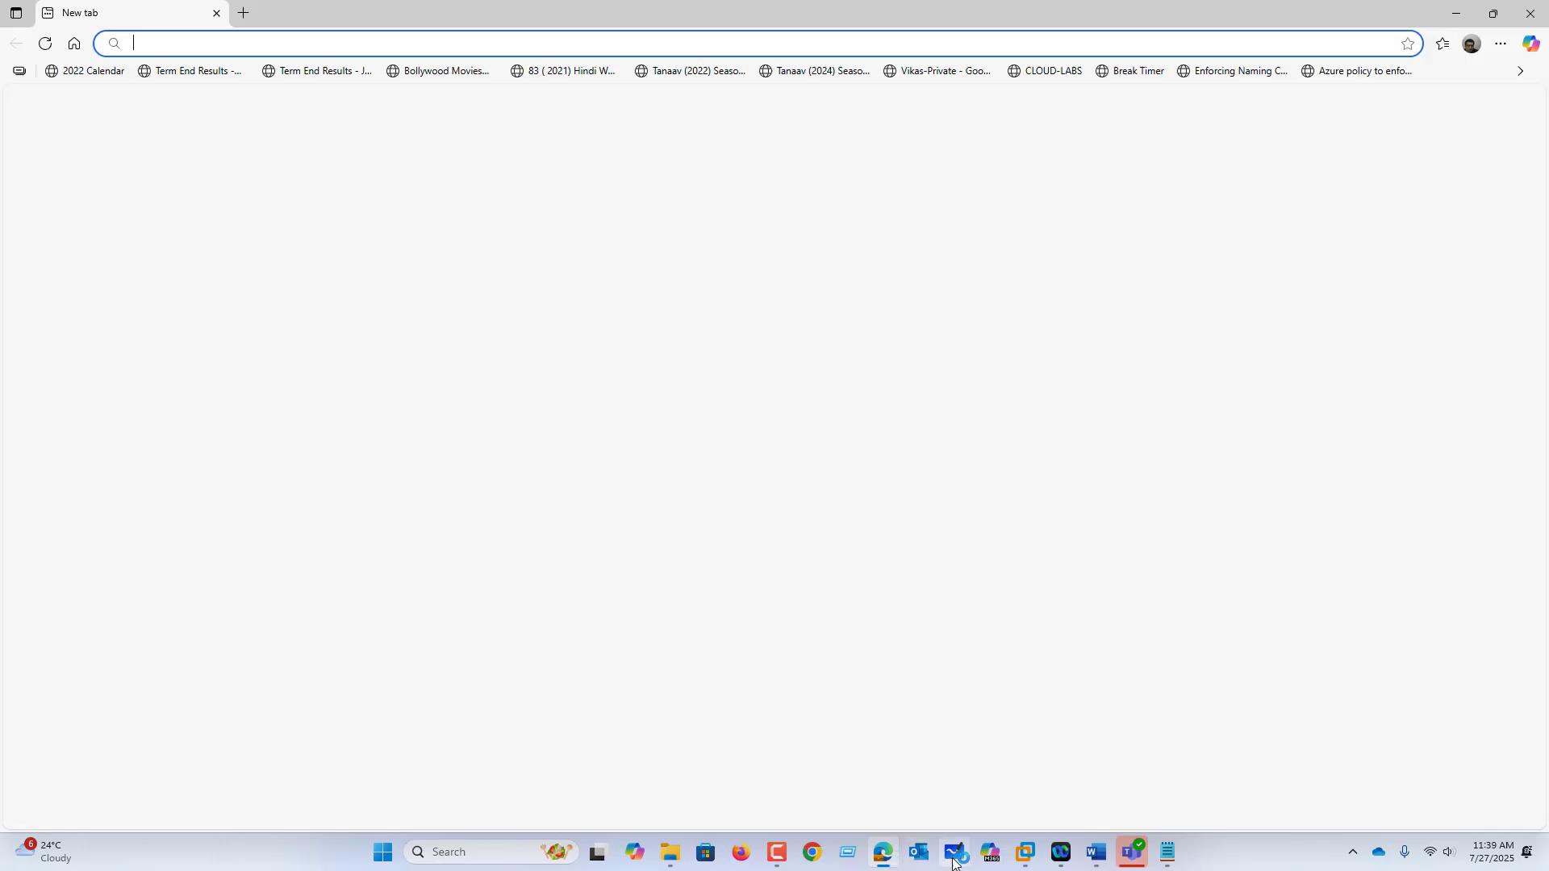
{"action": "left_click", "coordinate": [1040, 852]}
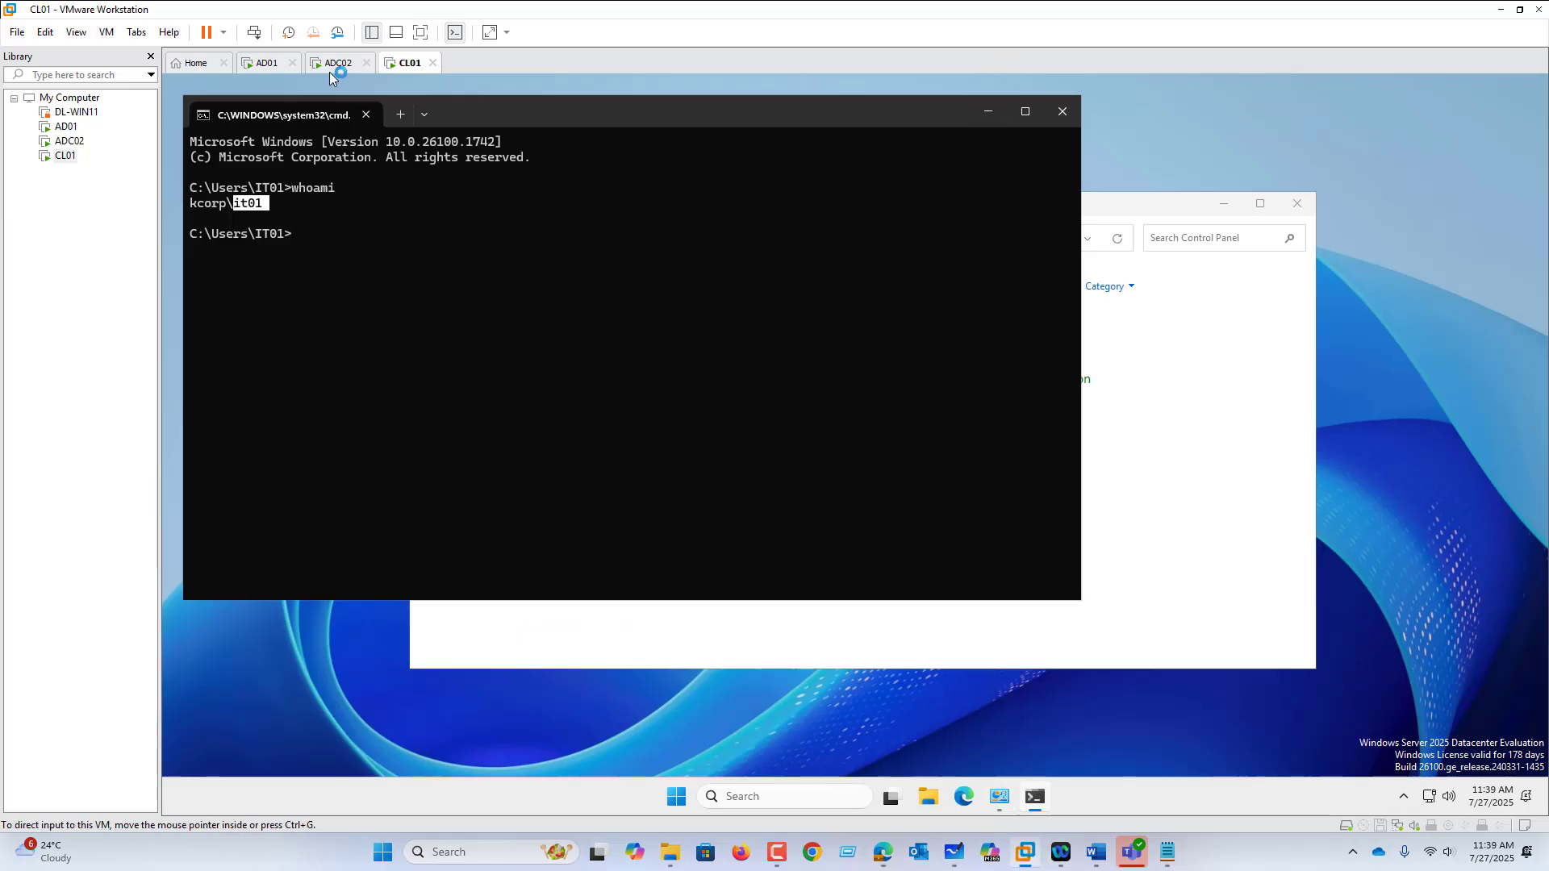
Step: On AD01, select the POL01-NYC-OFFICE-BASELINE link under Office-NYC in Group Policy Management
{"action": "left_click", "coordinate": [264, 64]}
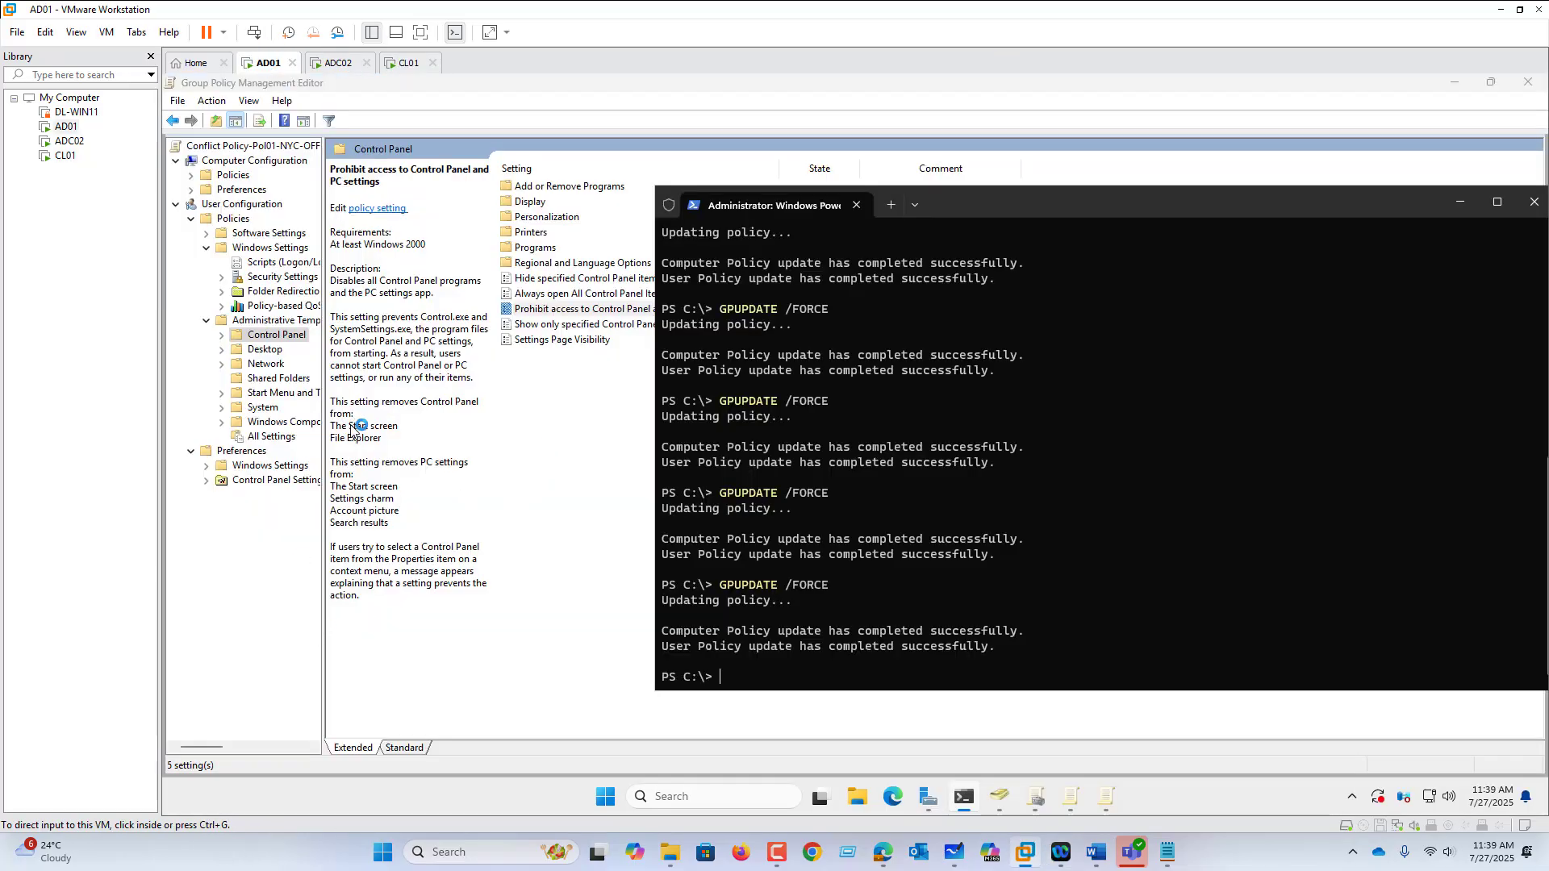
{"action": "left_click", "coordinate": [1034, 800]}
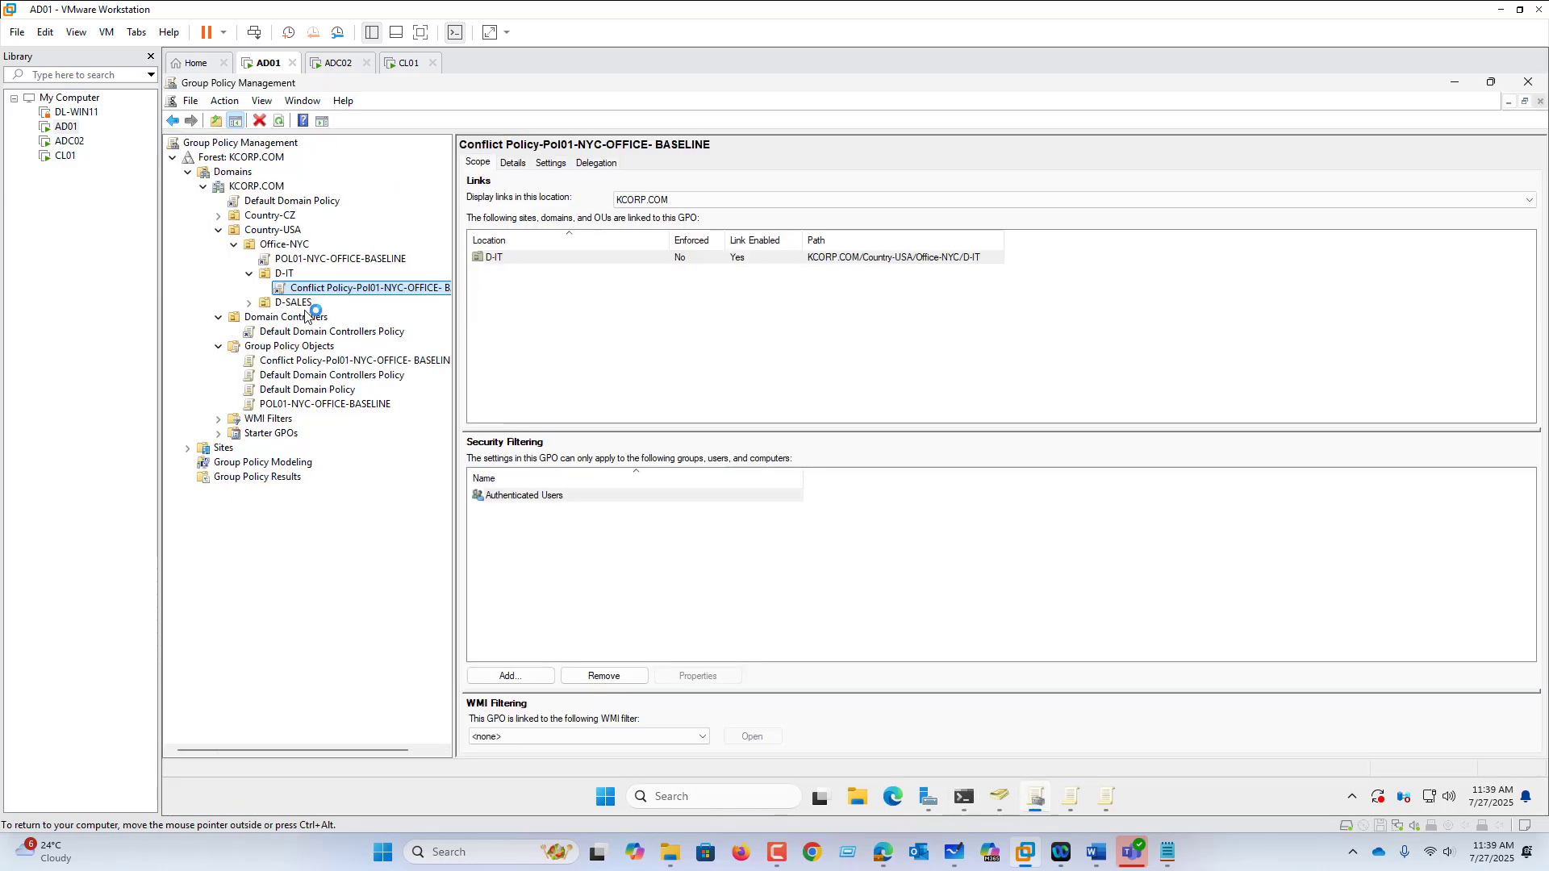
{"action": "left_click", "coordinate": [287, 244]}
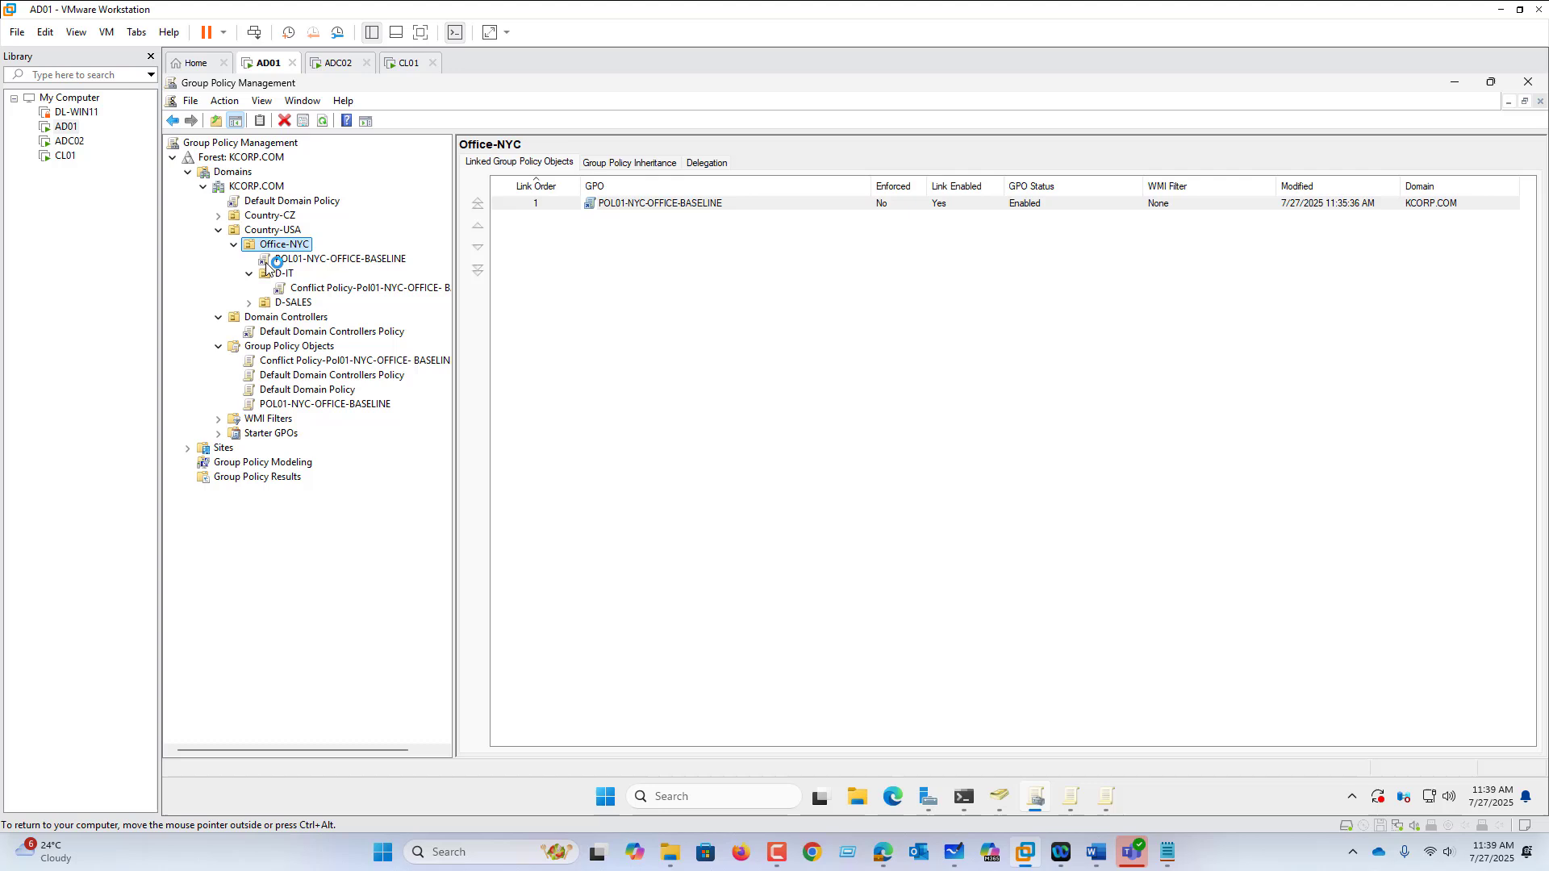
{"action": "left_click", "coordinate": [314, 259]}
{"action": "left_click", "coordinate": [964, 468]}
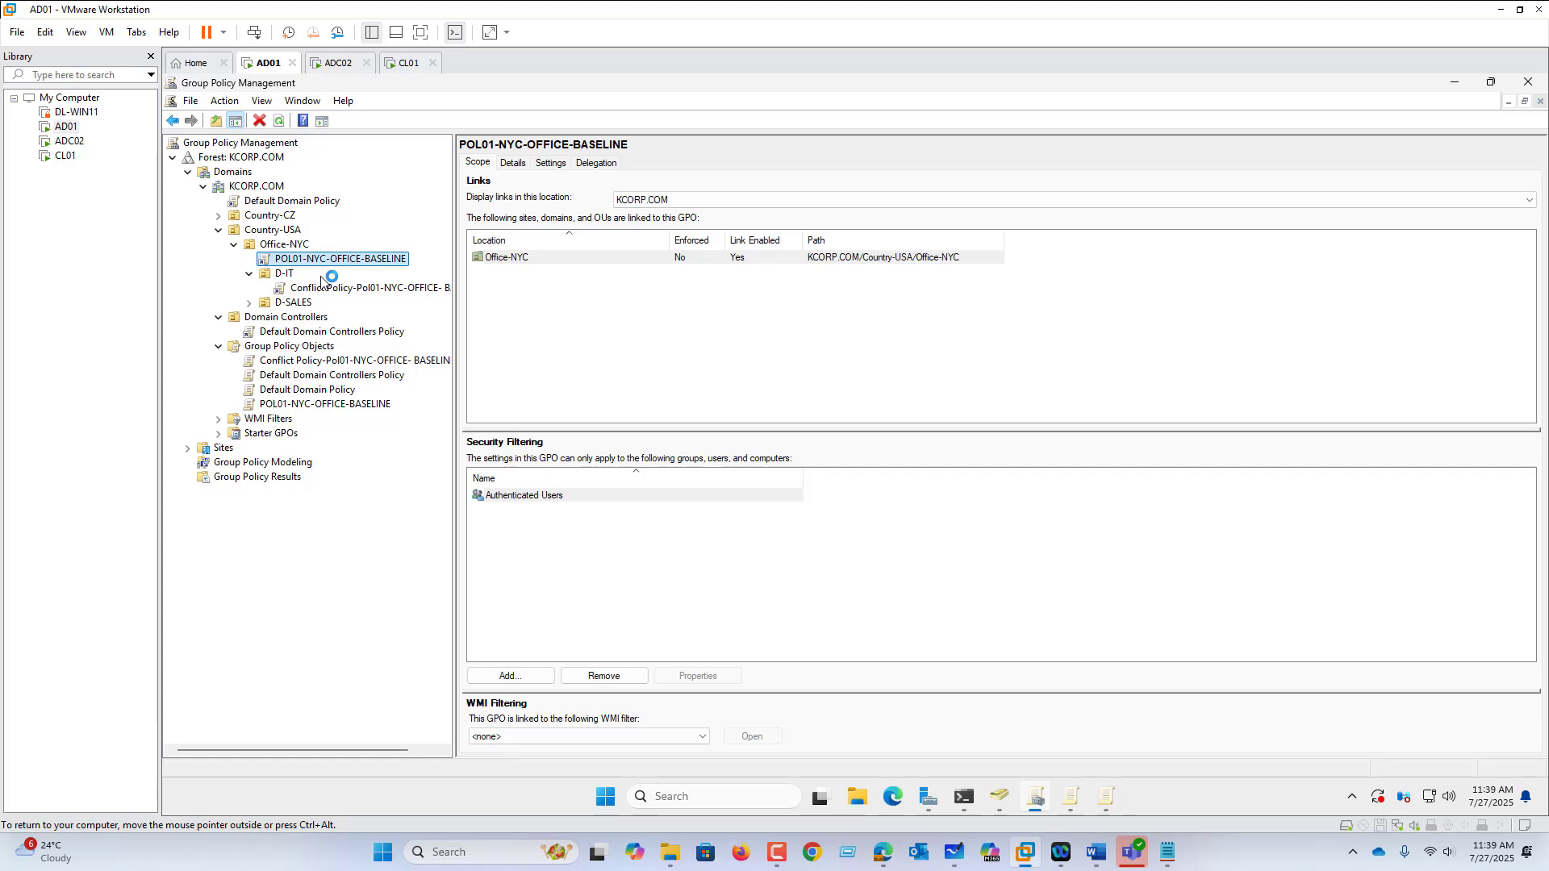
Step: View POL01's Settings report, trusting about:security_mmc.exe, and expand its Control Panel and Desktop settings
{"action": "left_click", "coordinate": [556, 163]}
{"action": "left_click", "coordinate": [974, 444]}
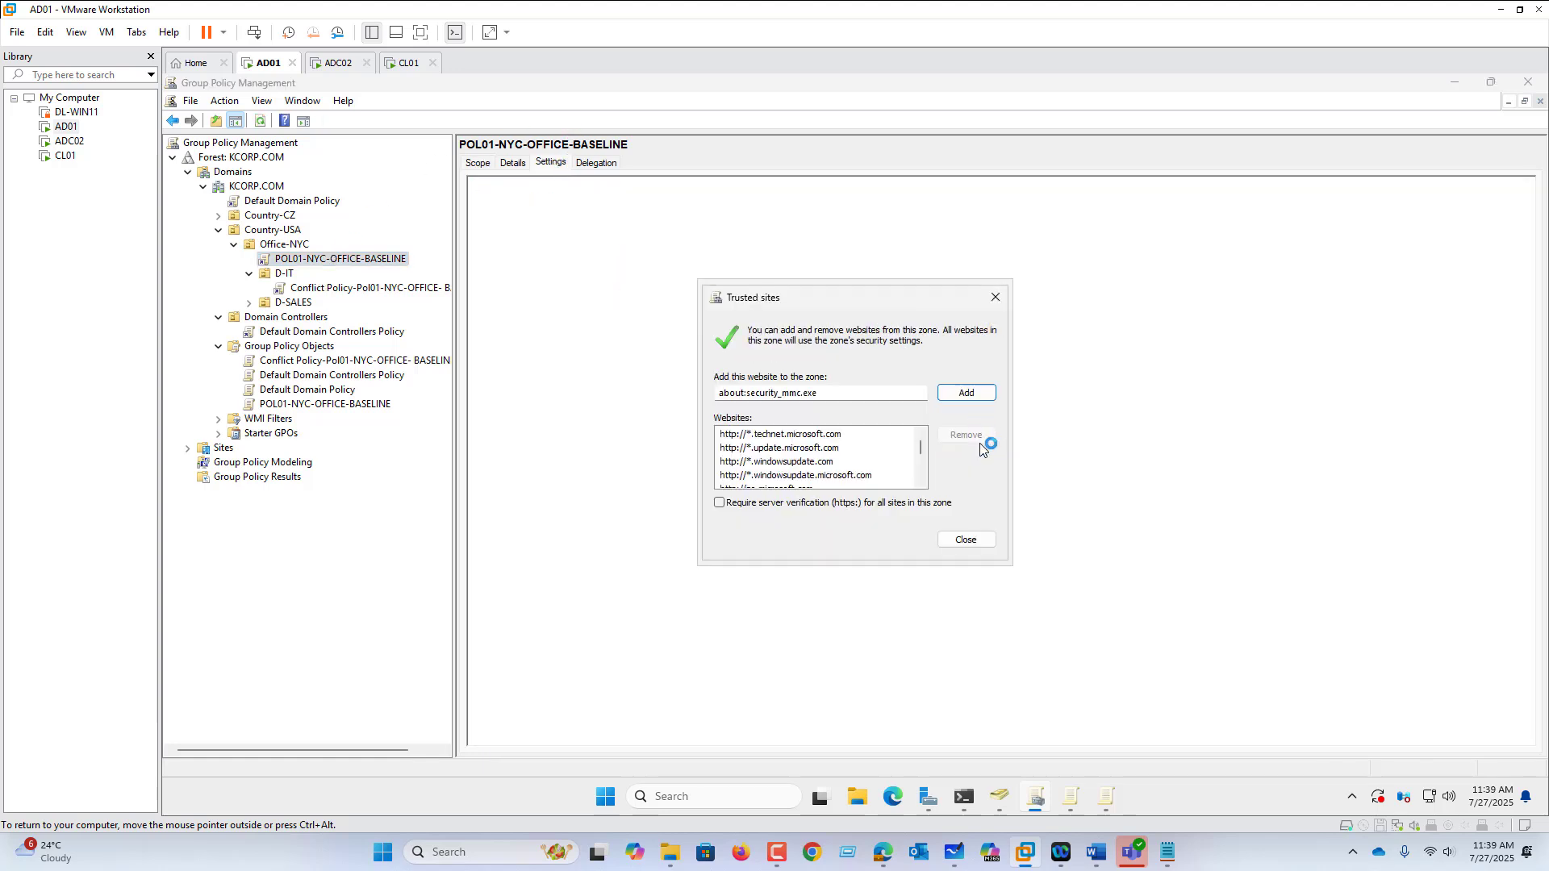
{"action": "left_click", "coordinate": [966, 393]}
{"action": "left_click", "coordinate": [965, 539]}
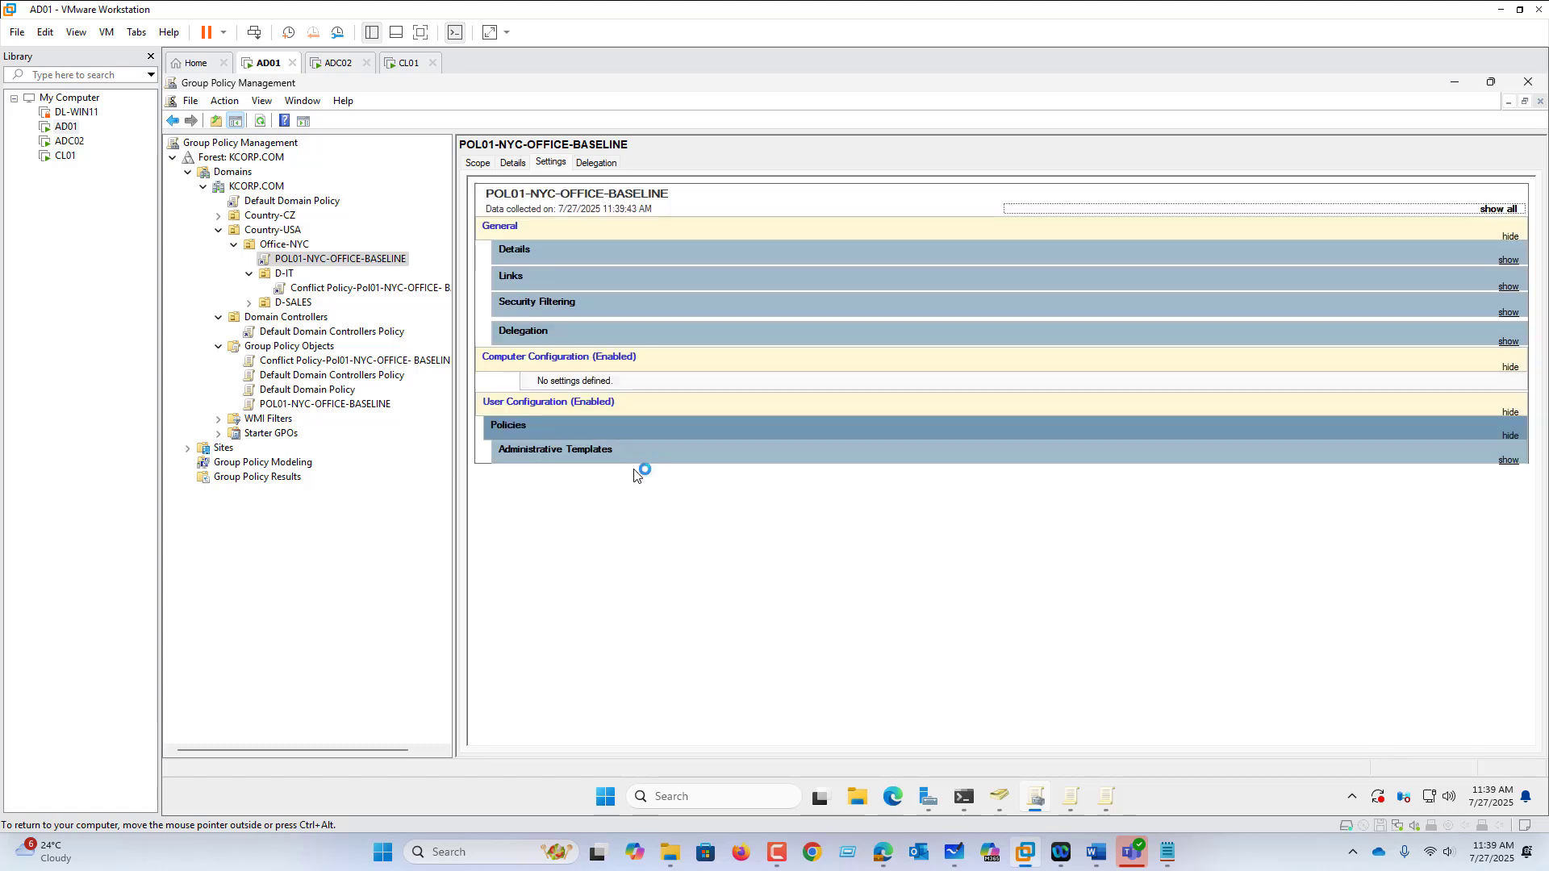
{"action": "left_click", "coordinate": [554, 452]}
{"action": "left_click", "coordinate": [550, 495]}
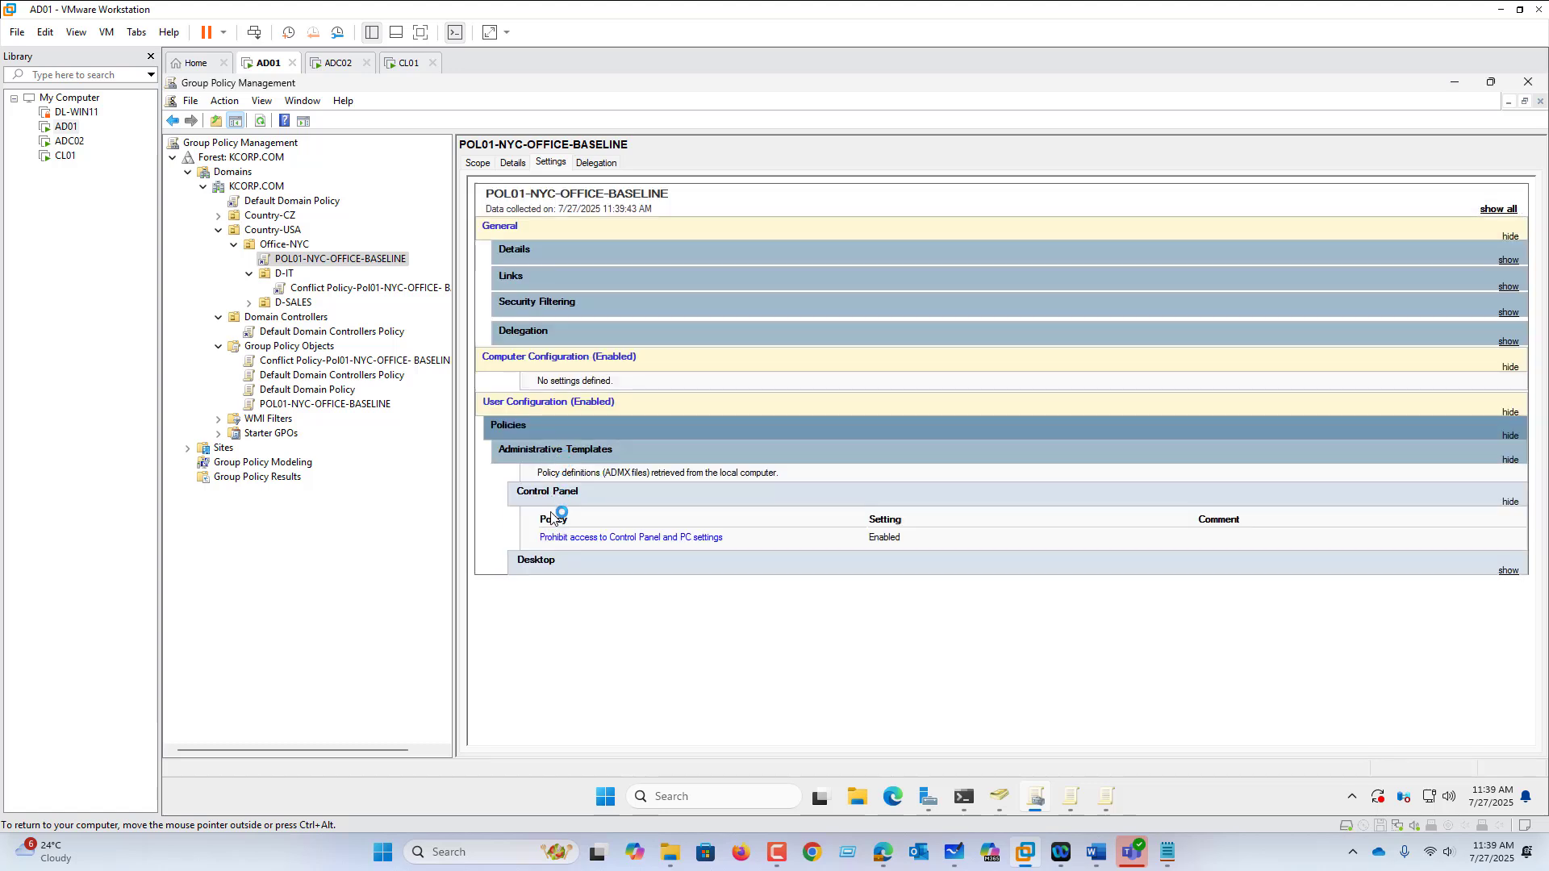
{"action": "left_click", "coordinate": [540, 562]}
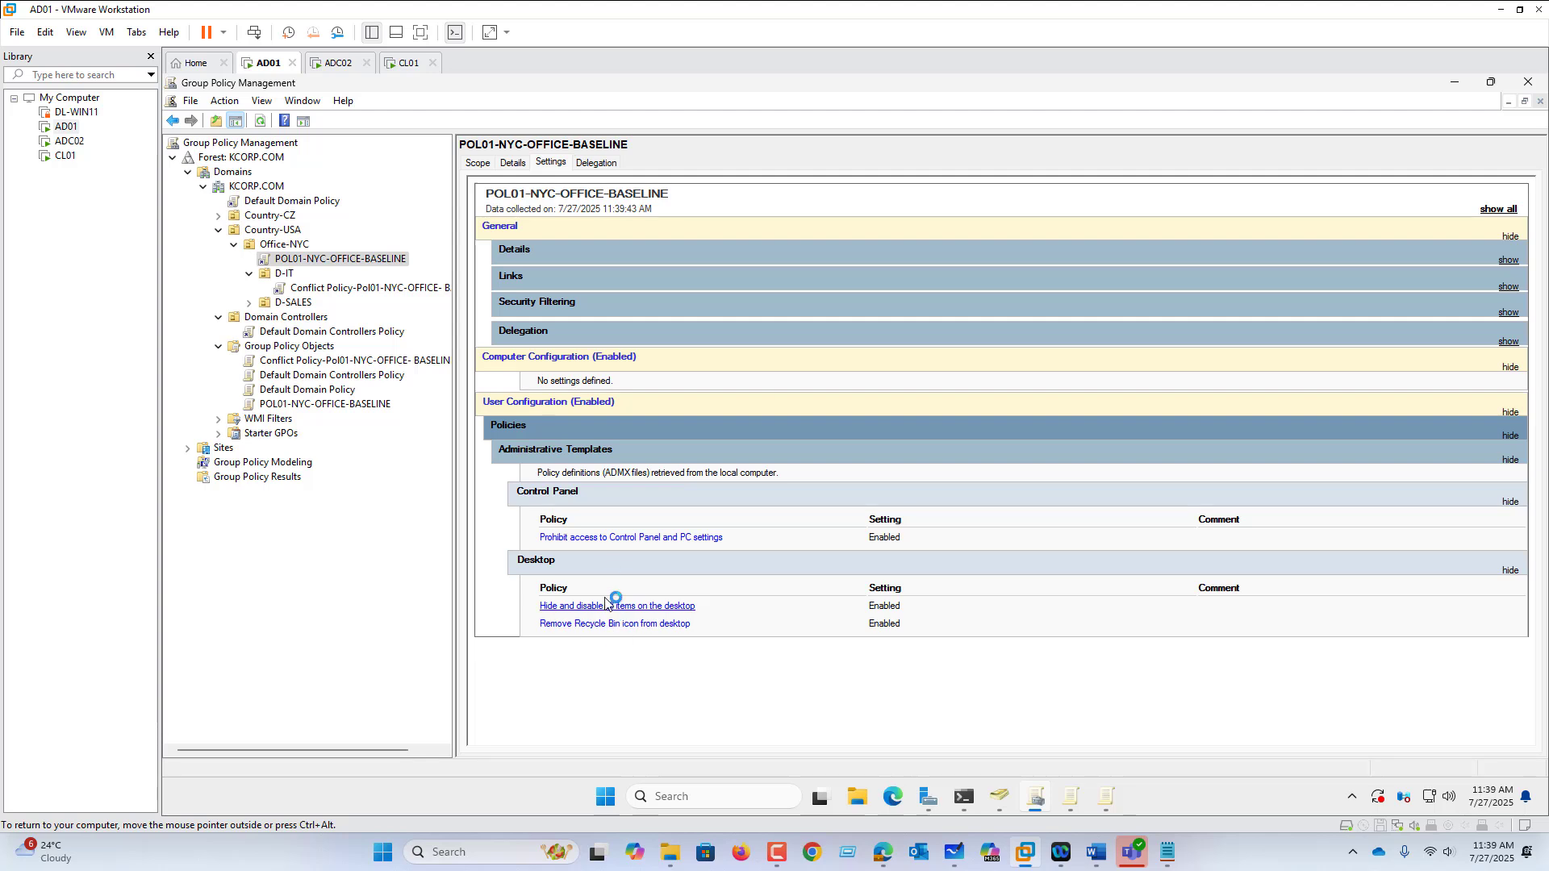
Step: Start saving the settings report as an HTML file, then cancel
{"action": "right_click", "coordinate": [692, 300]}
{"action": "left_click", "coordinate": [700, 347]}
{"action": "left_click", "coordinate": [501, 415]}
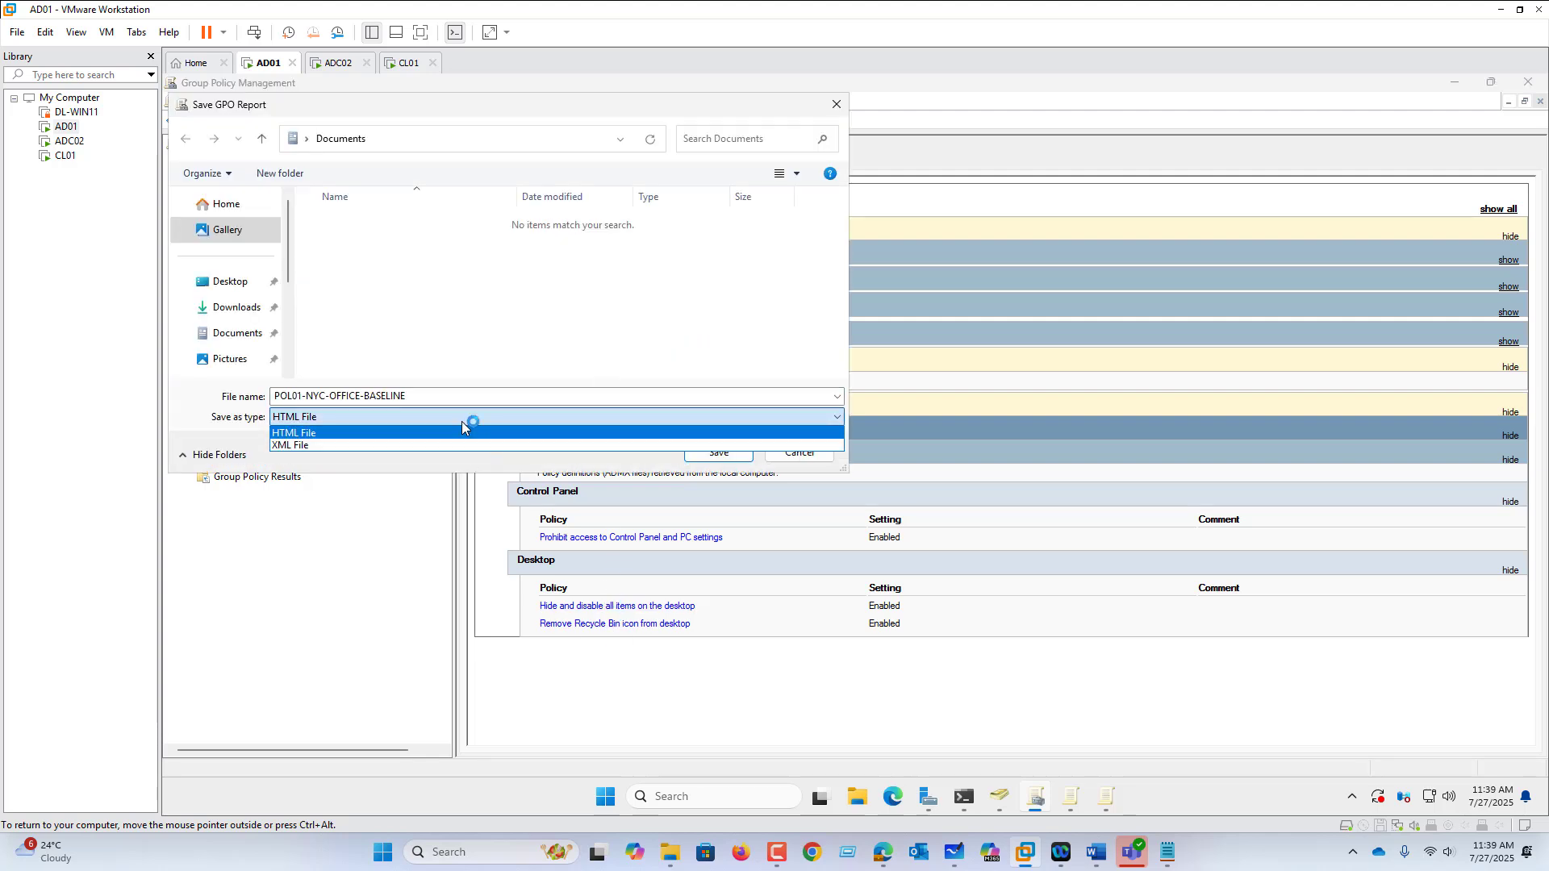
{"action": "left_click", "coordinate": [794, 456]}
{"action": "left_click", "coordinate": [795, 455]}
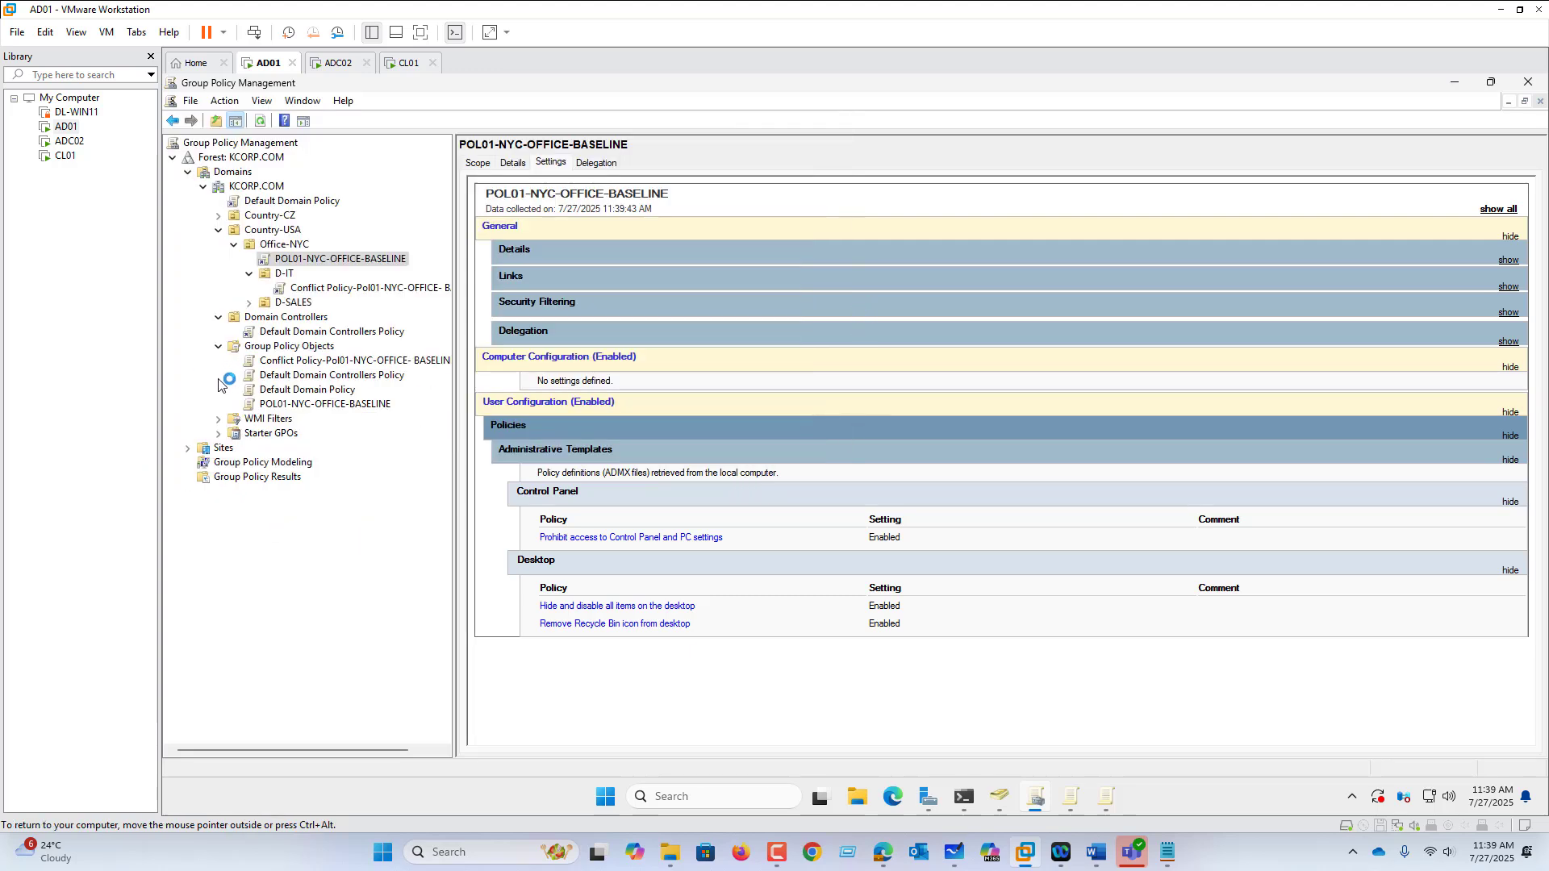
Step: Compare the Conflict Policy settings under D-IT, then reselect the POL01-NYC-OFFICE-BASELINE link
{"action": "left_click", "coordinate": [273, 420]}
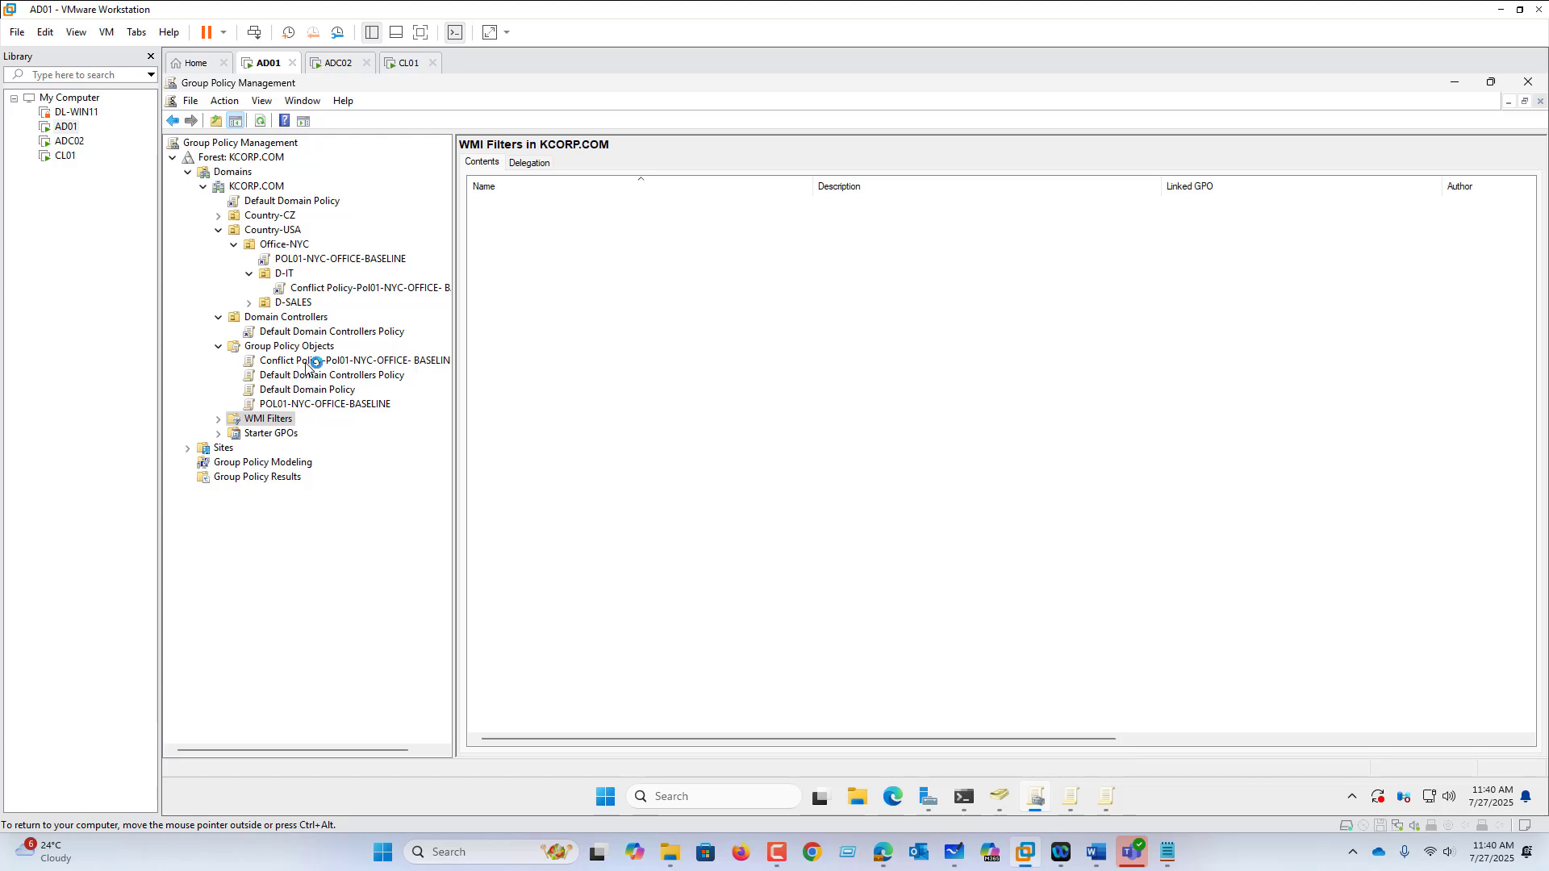
{"action": "left_click", "coordinate": [330, 288]}
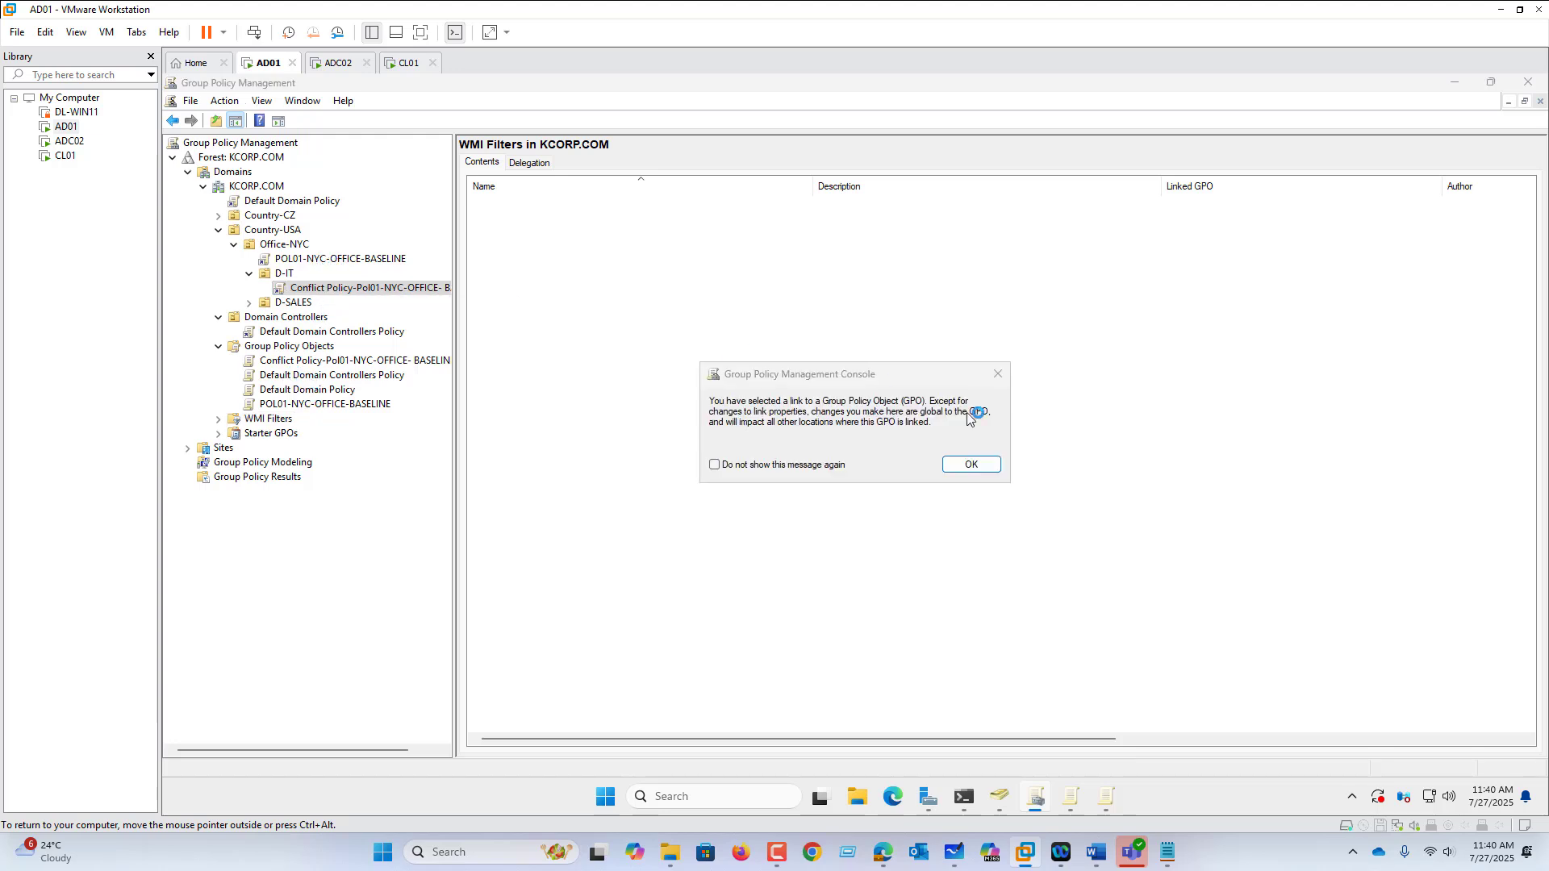
{"action": "left_click", "coordinate": [971, 465]}
{"action": "left_click", "coordinate": [307, 259]}
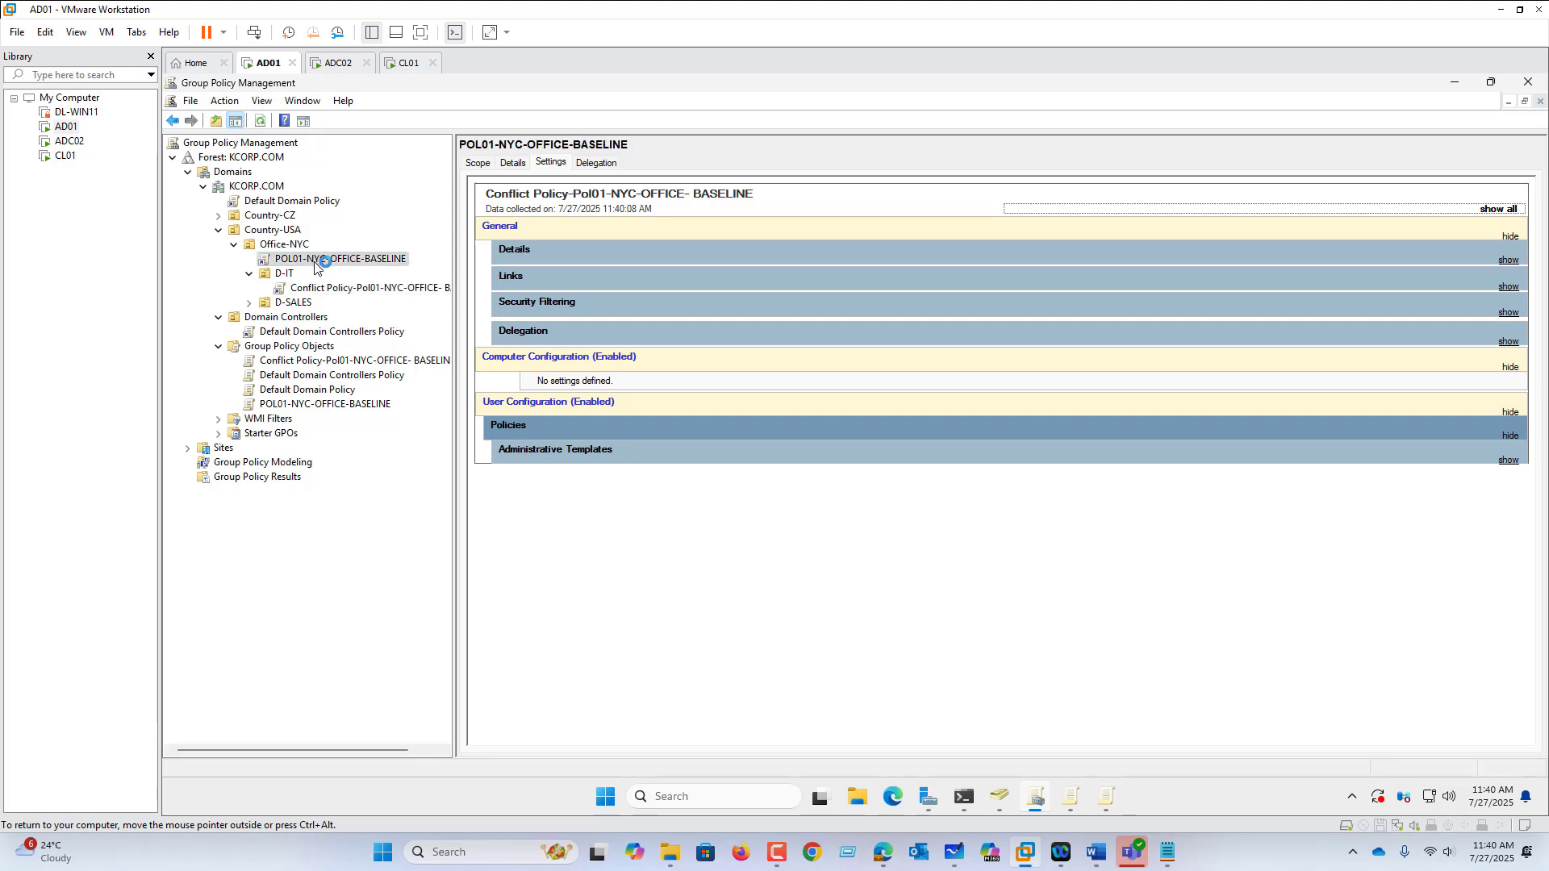
{"action": "left_click", "coordinate": [972, 467]}
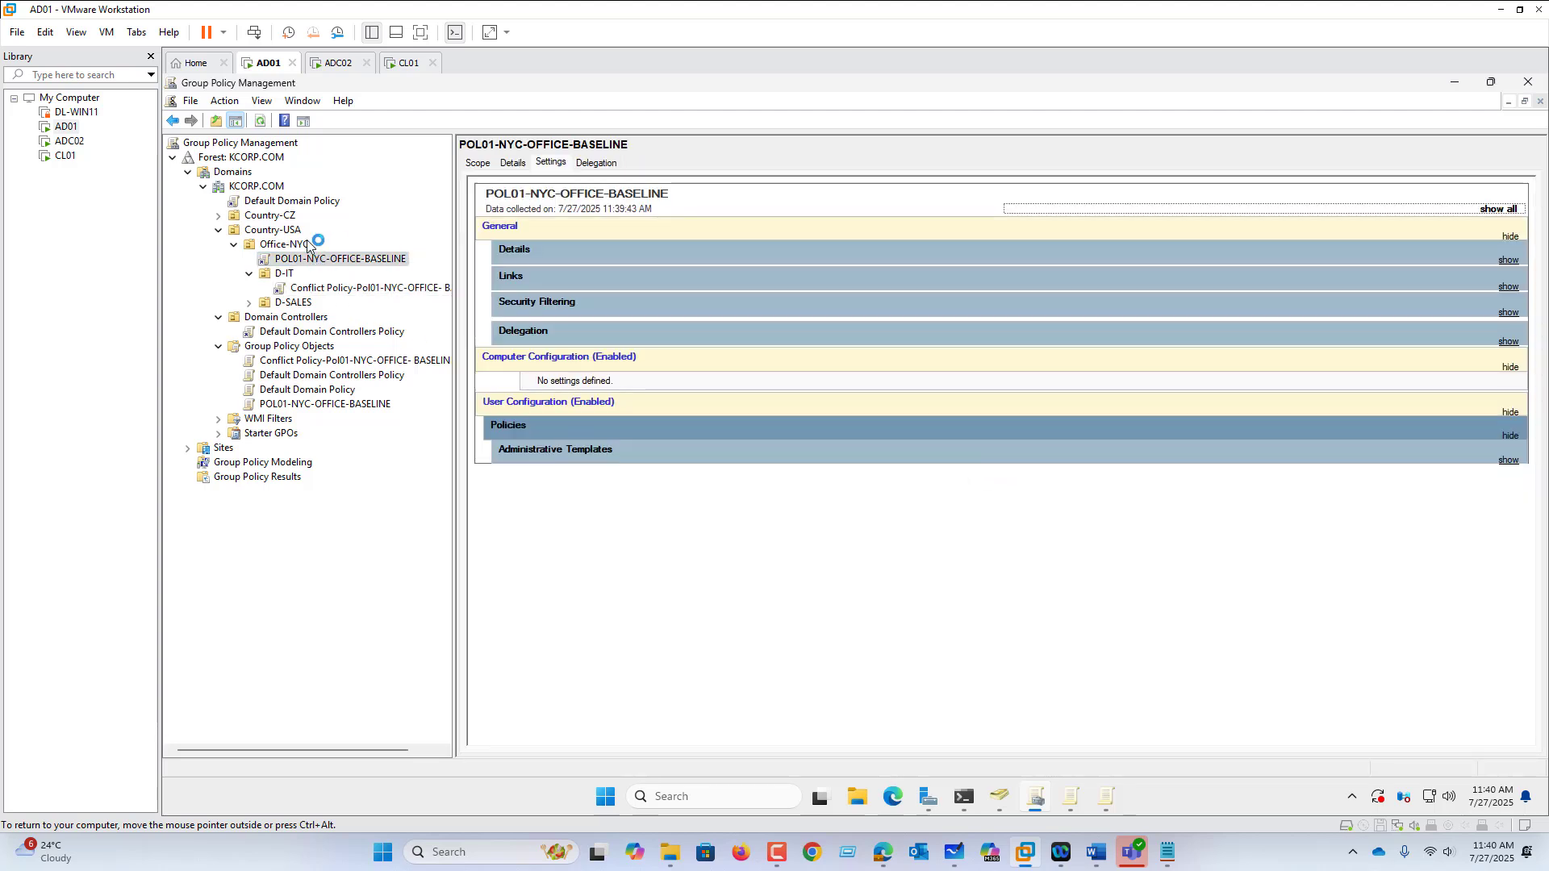
Step: Check POL01's Scope: Office-NYC link, Authenticated Users filtering, and no WMI filter
{"action": "left_click", "coordinate": [484, 164]}
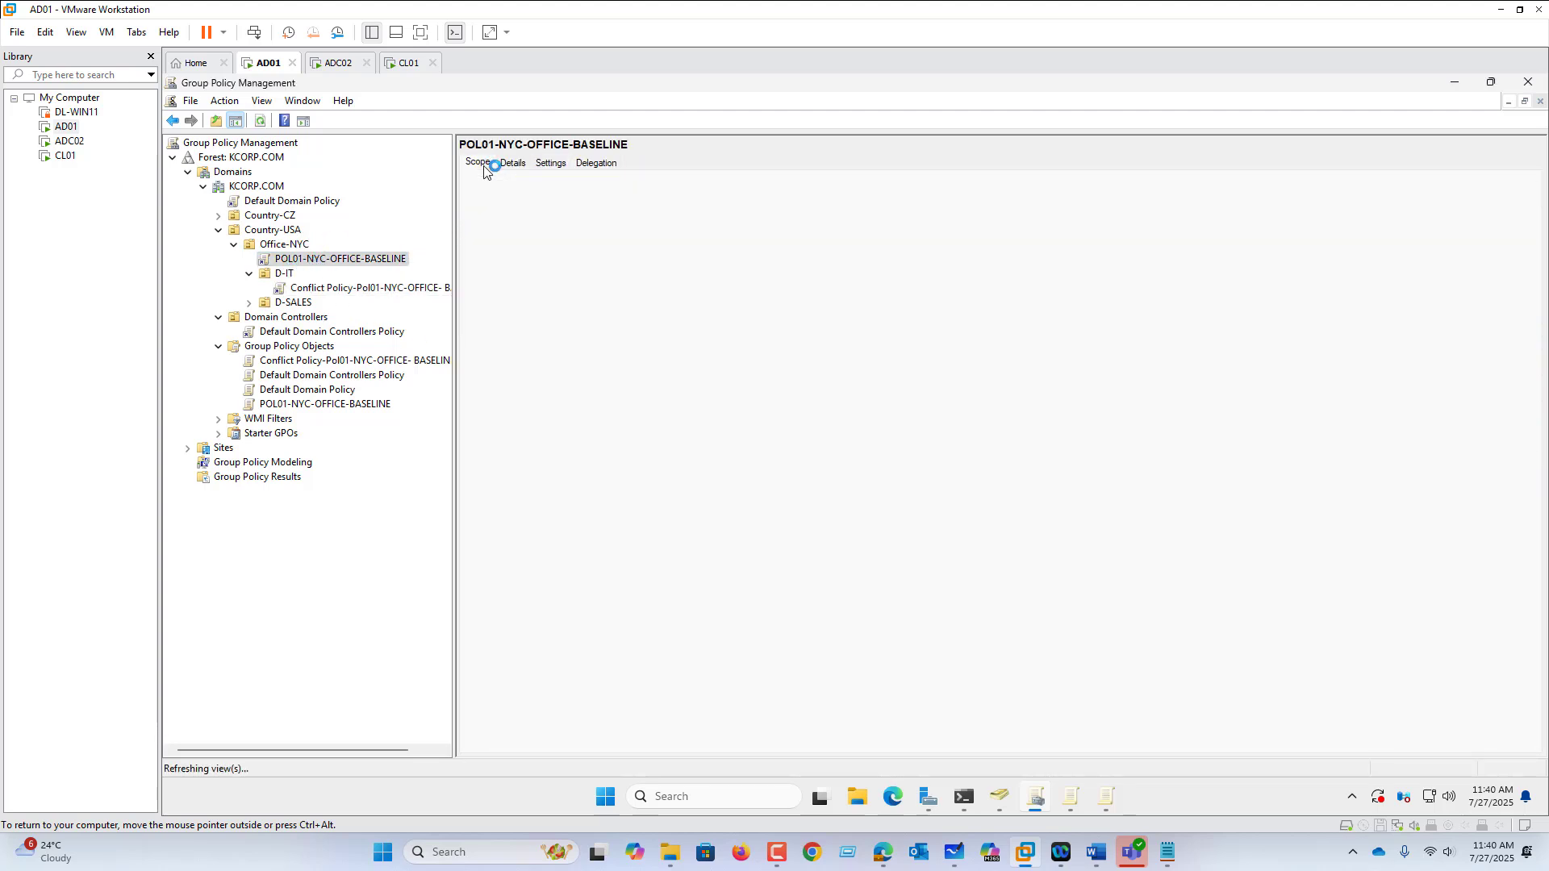
{"action": "left_click", "coordinate": [565, 499]}
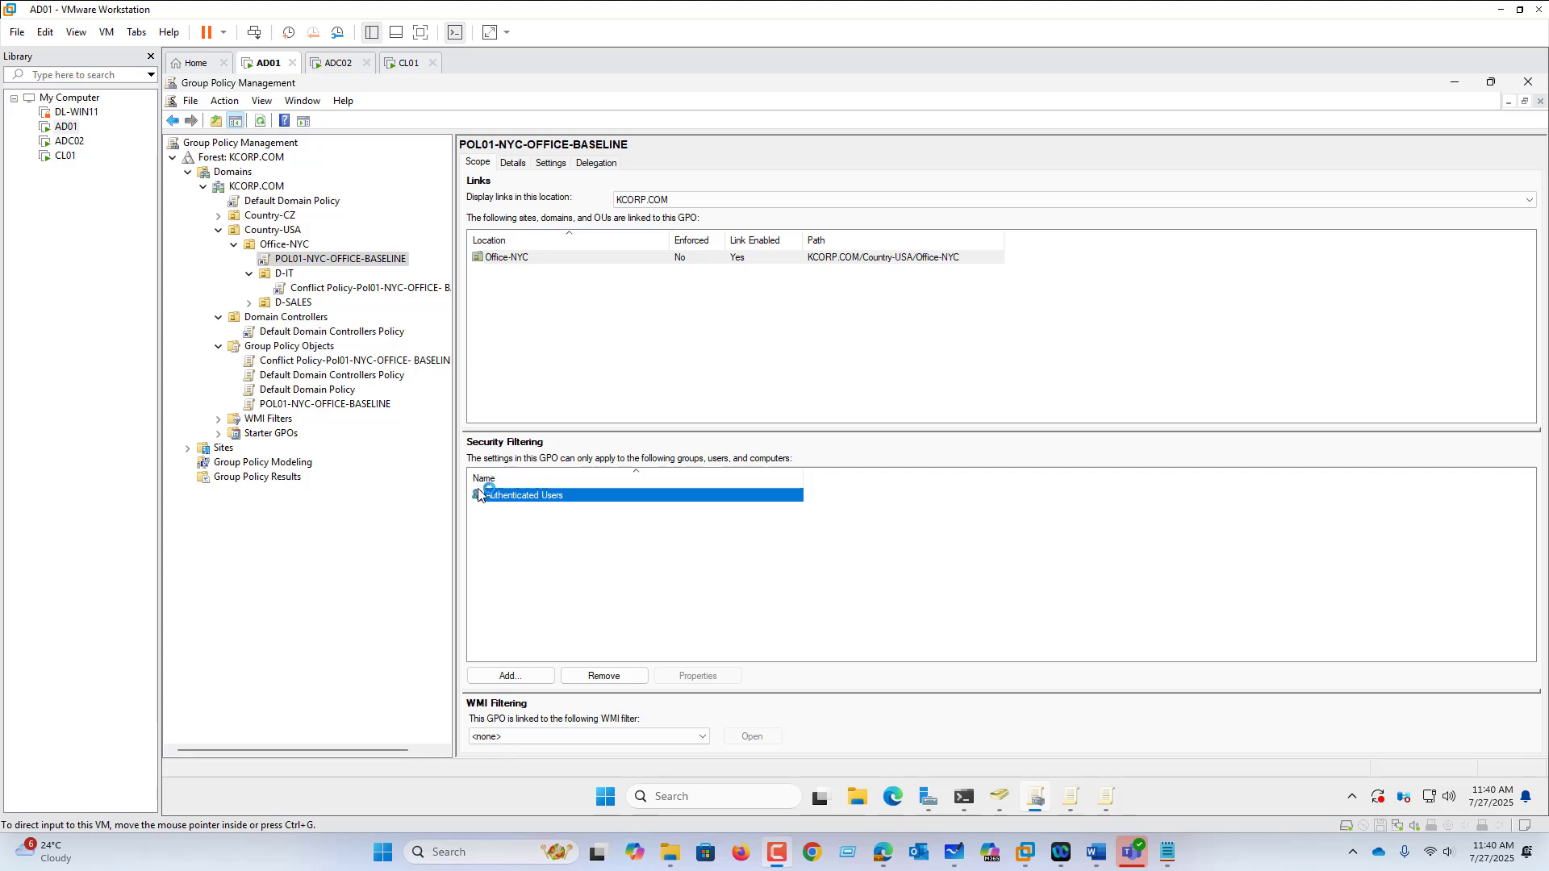
{"action": "left_click", "coordinate": [278, 419]}
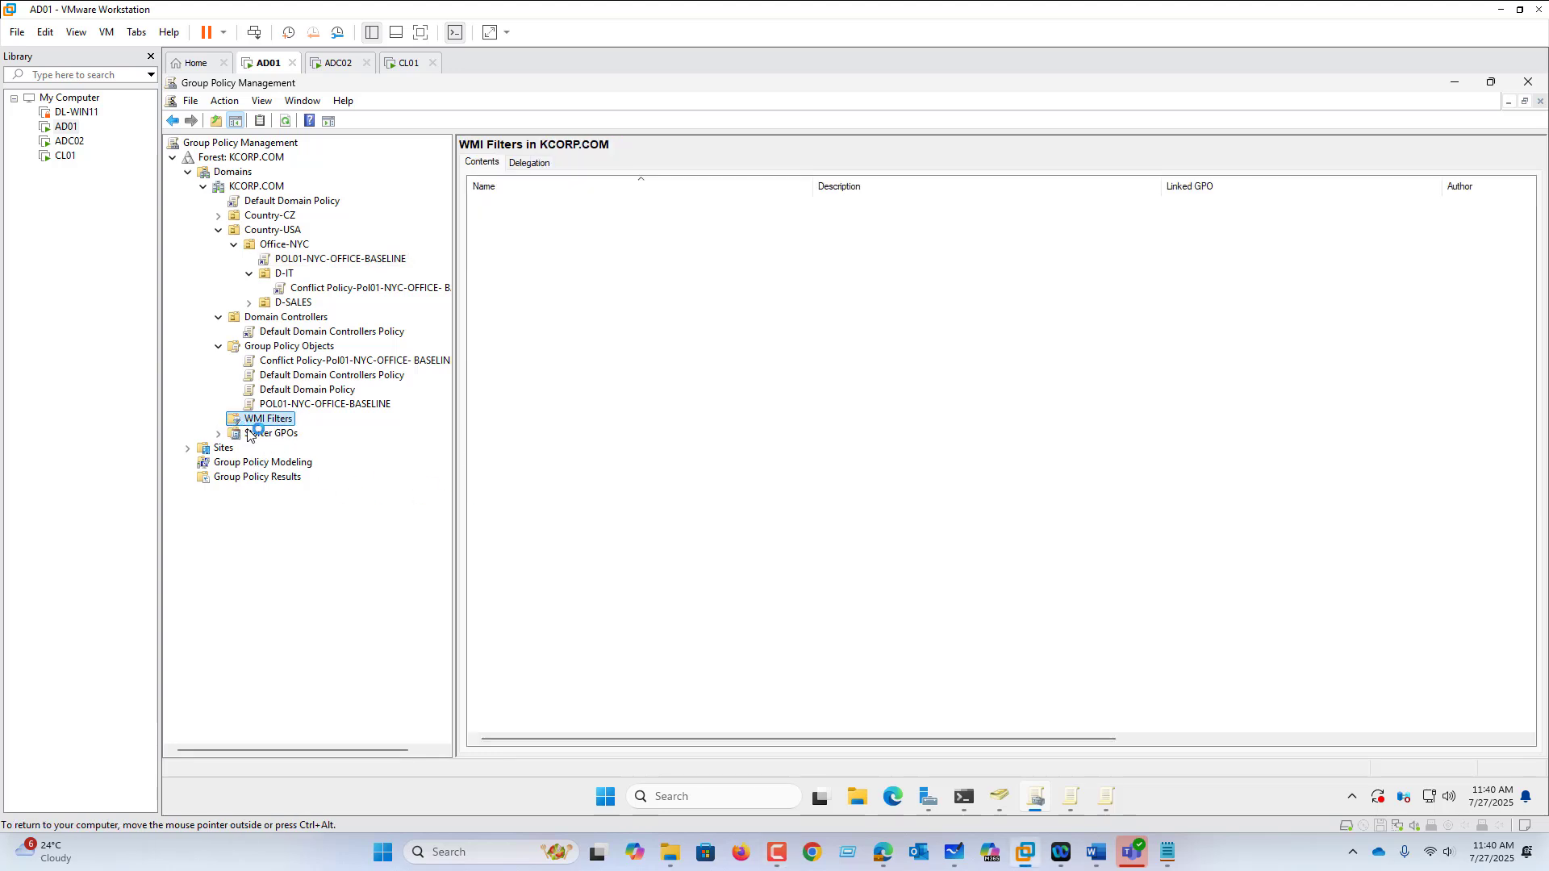
Step: Create and save WMI filter WIN10 using the pasted Win32_OperatingSystem ProductType 1 query
{"action": "right_click", "coordinate": [264, 421]}
{"action": "left_click", "coordinate": [304, 434]}
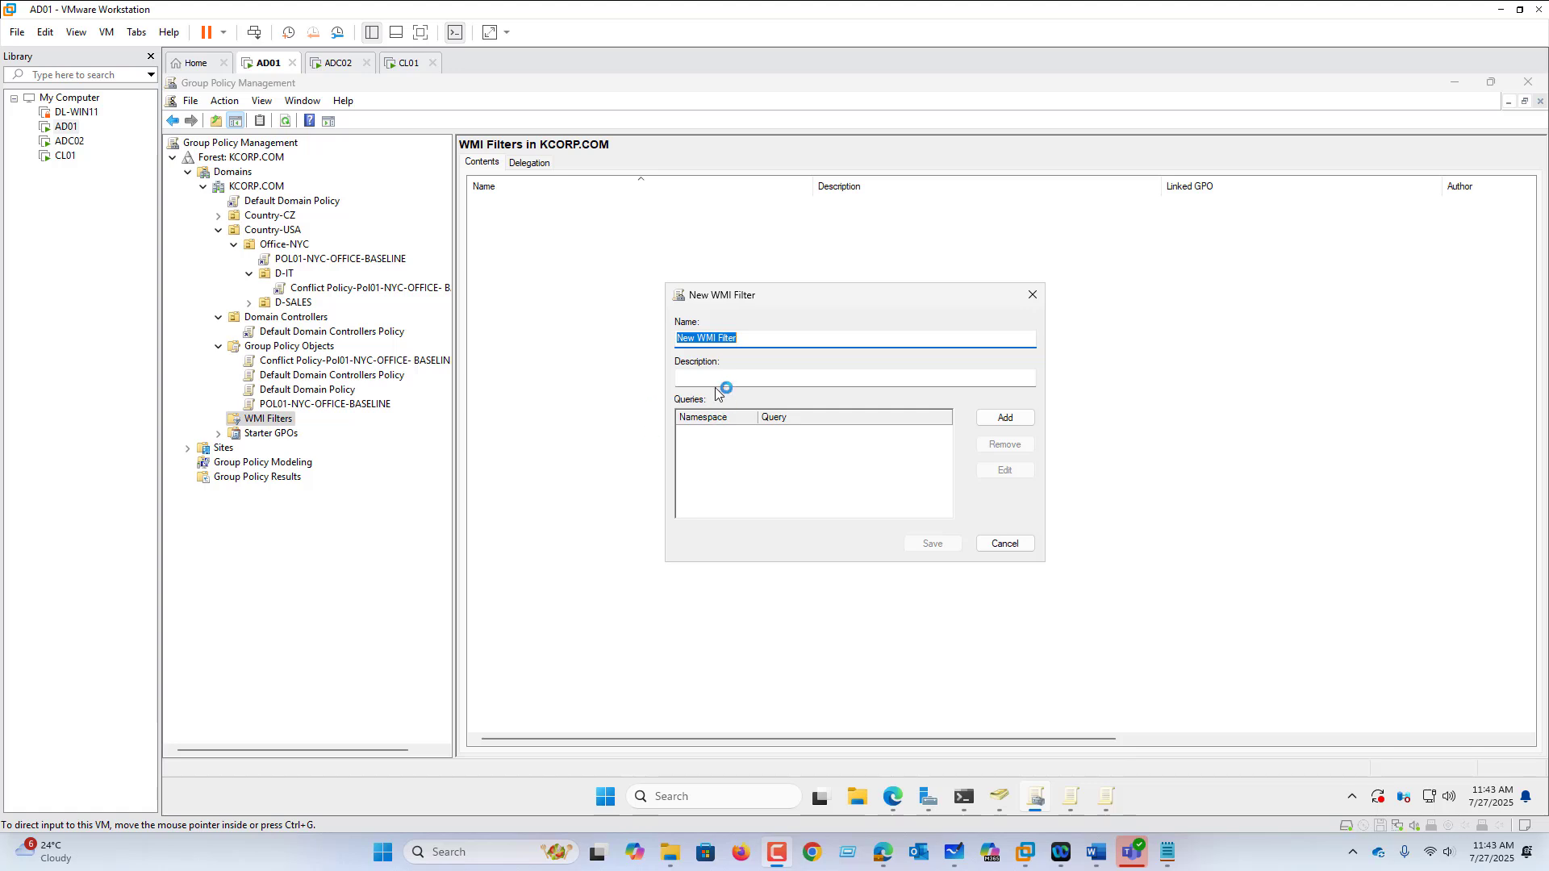
{"action": "left_click", "coordinate": [1032, 545]}
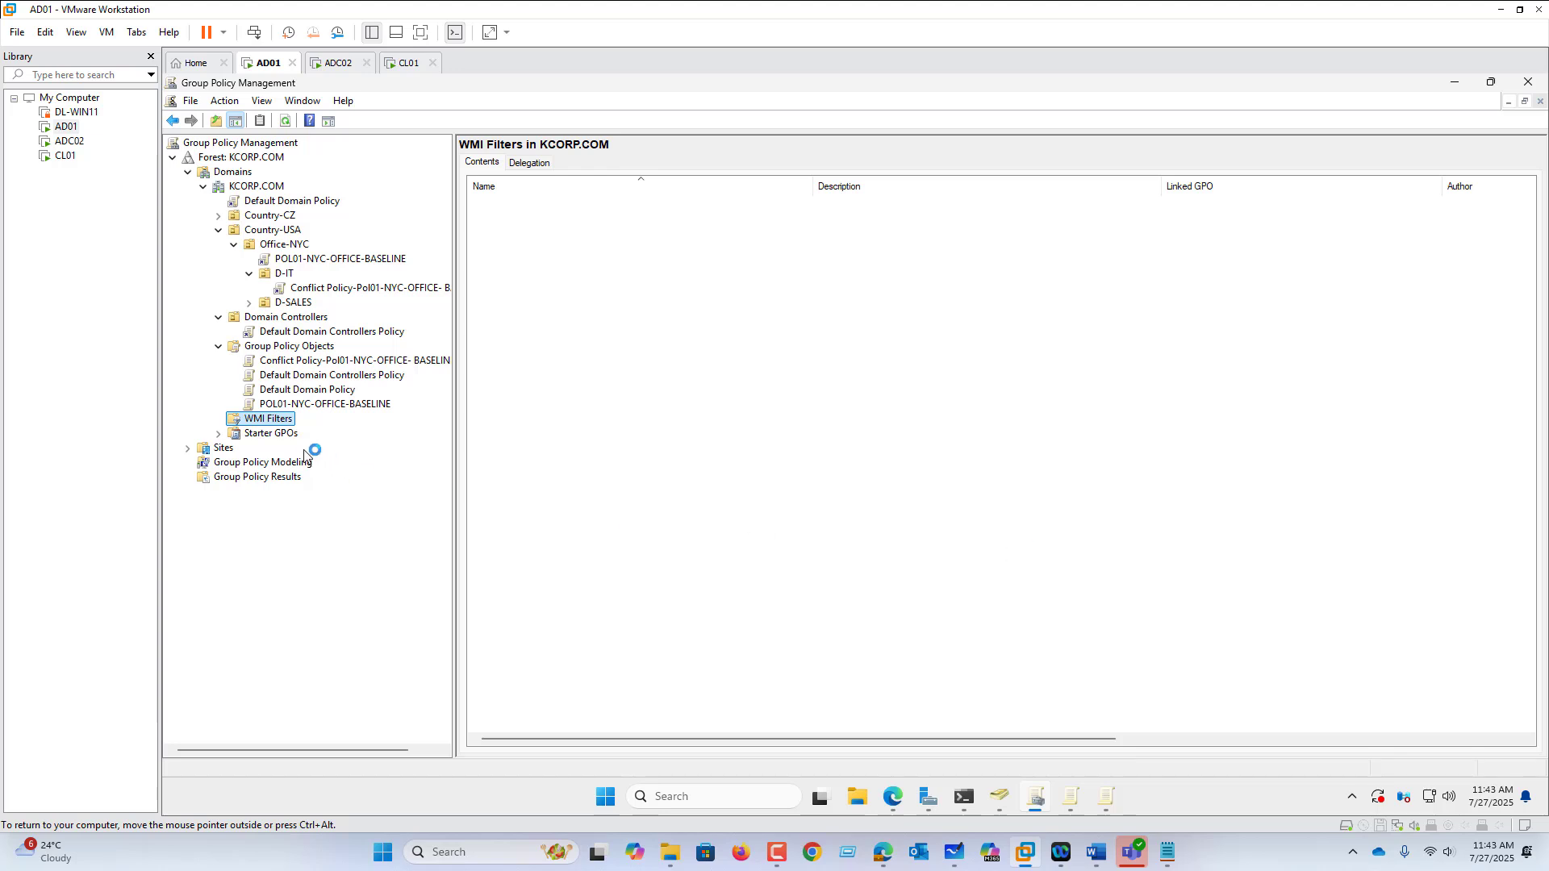
{"action": "right_click", "coordinate": [278, 420]}
{"action": "left_click", "coordinate": [323, 433]}
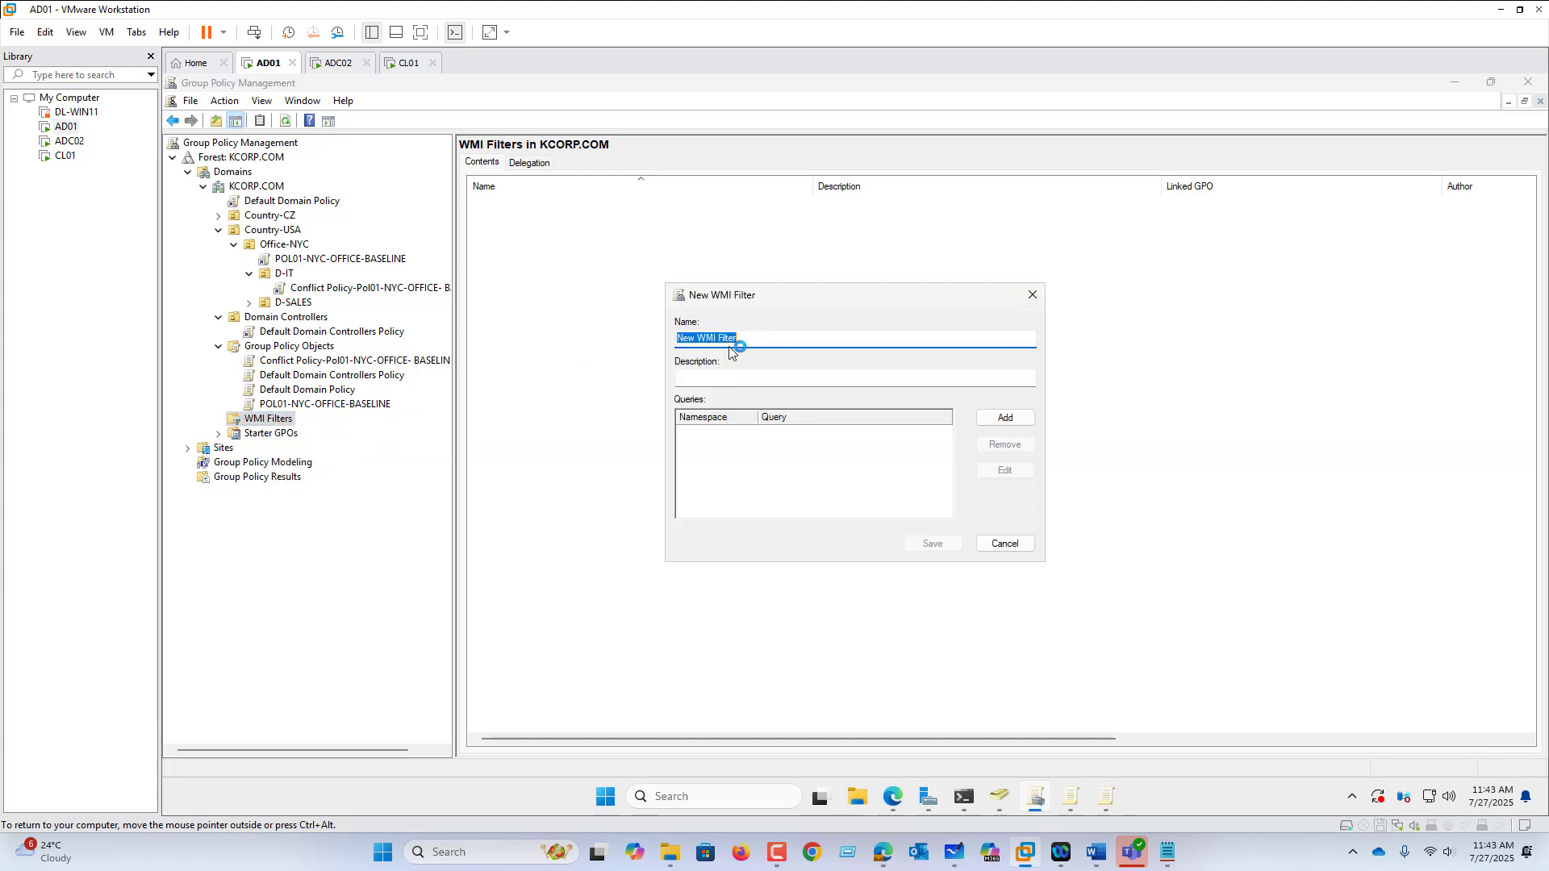
{"action": "type", "text": "WIN10"}
{"action": "left_click", "coordinate": [1005, 417]}
{"action": "type", "text": "SELECT Version FROM Win32_OperatingSystem where ((Caption like '%10%') and (ProductType='1'))"}
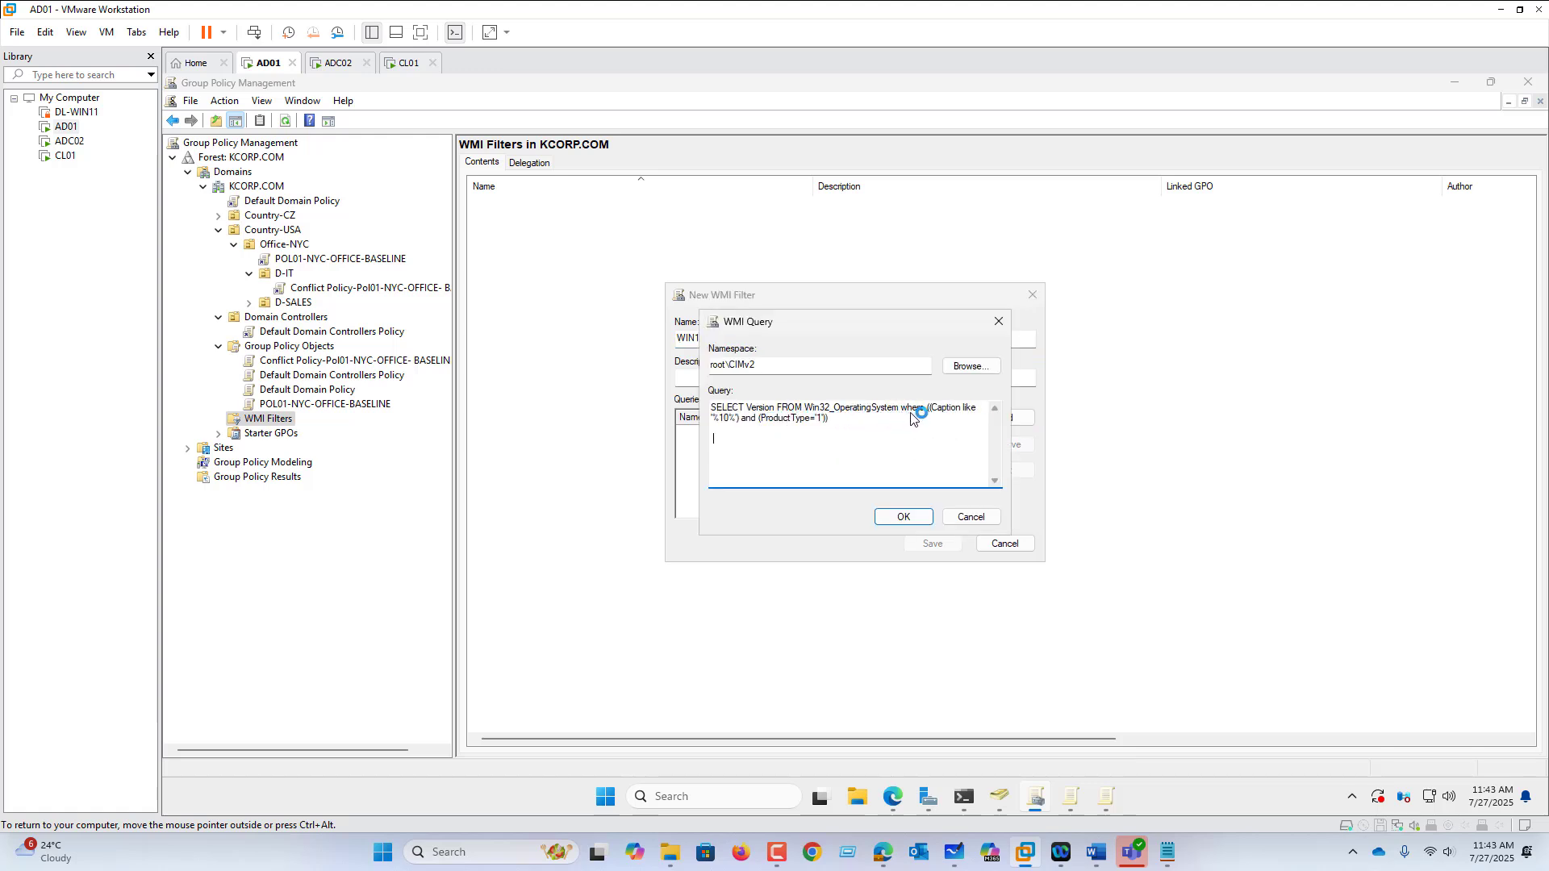
{"action": "left_click_drag", "start_coordinate": [854, 421], "coordinate": [649, 403]}
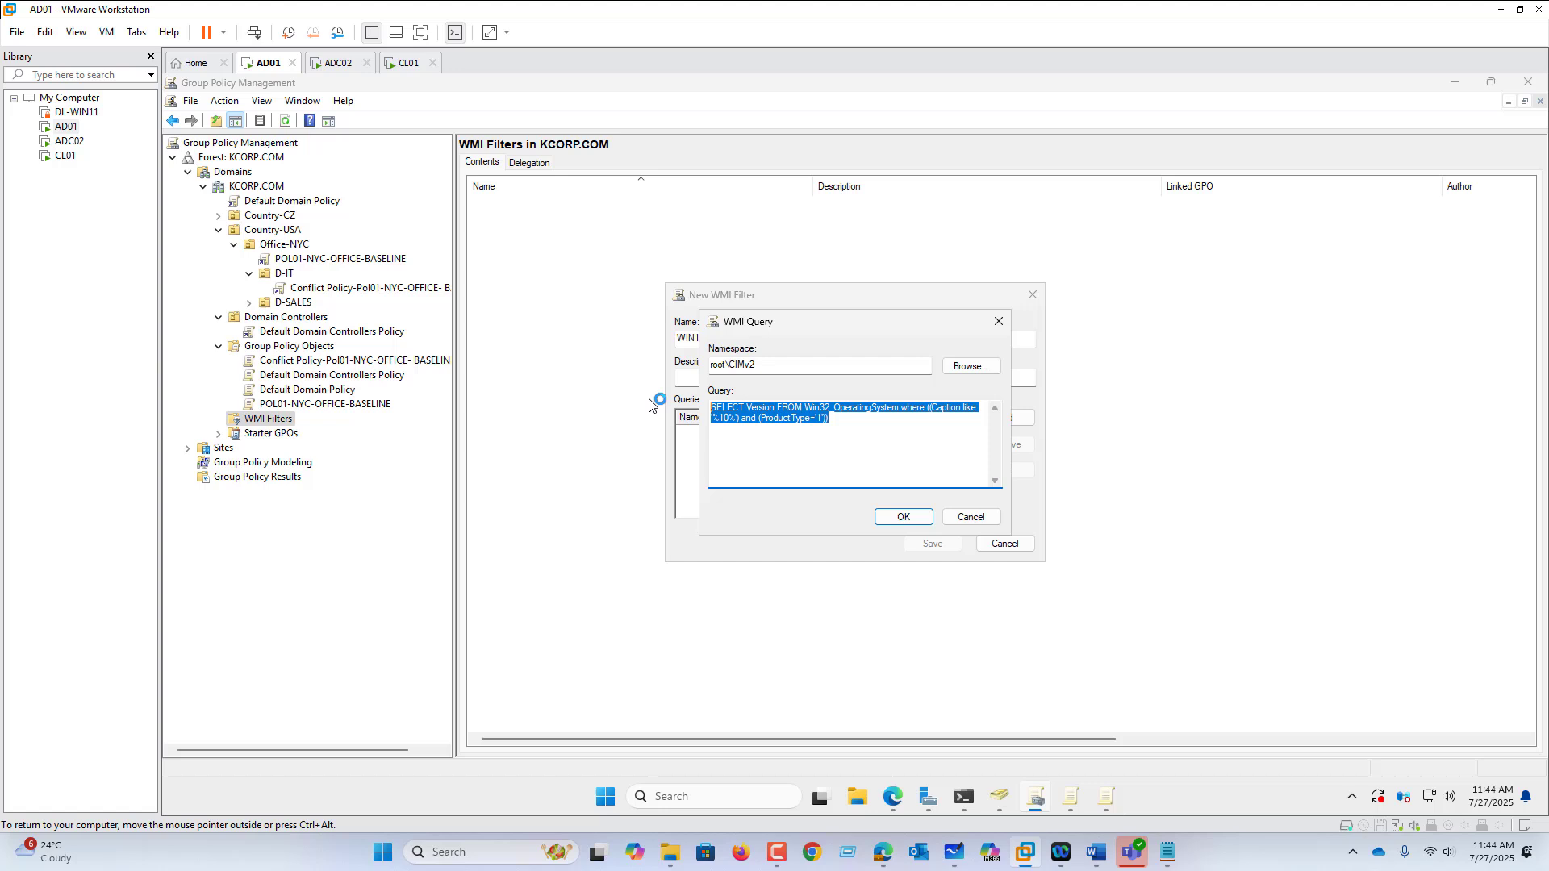
{"action": "left_click", "coordinate": [904, 517]}
{"action": "left_click", "coordinate": [932, 545]}
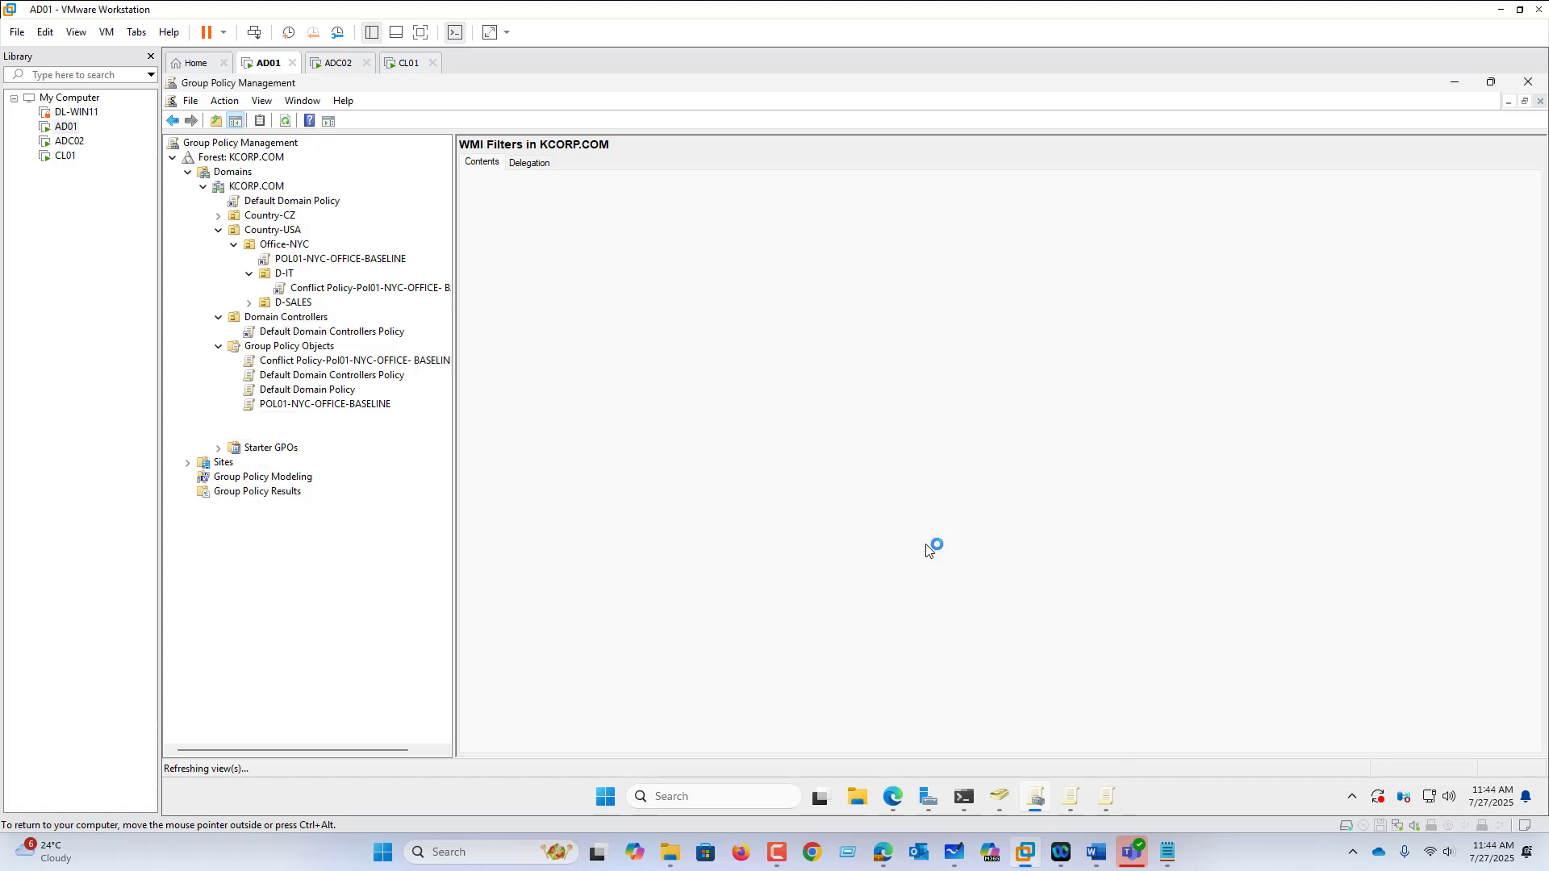
Step: Set POL01-NYC-OFFICE-BASELINE's WMI filter to WIN10 and confirm the change
{"action": "left_click", "coordinate": [345, 259]}
{"action": "left_click", "coordinate": [950, 457]}
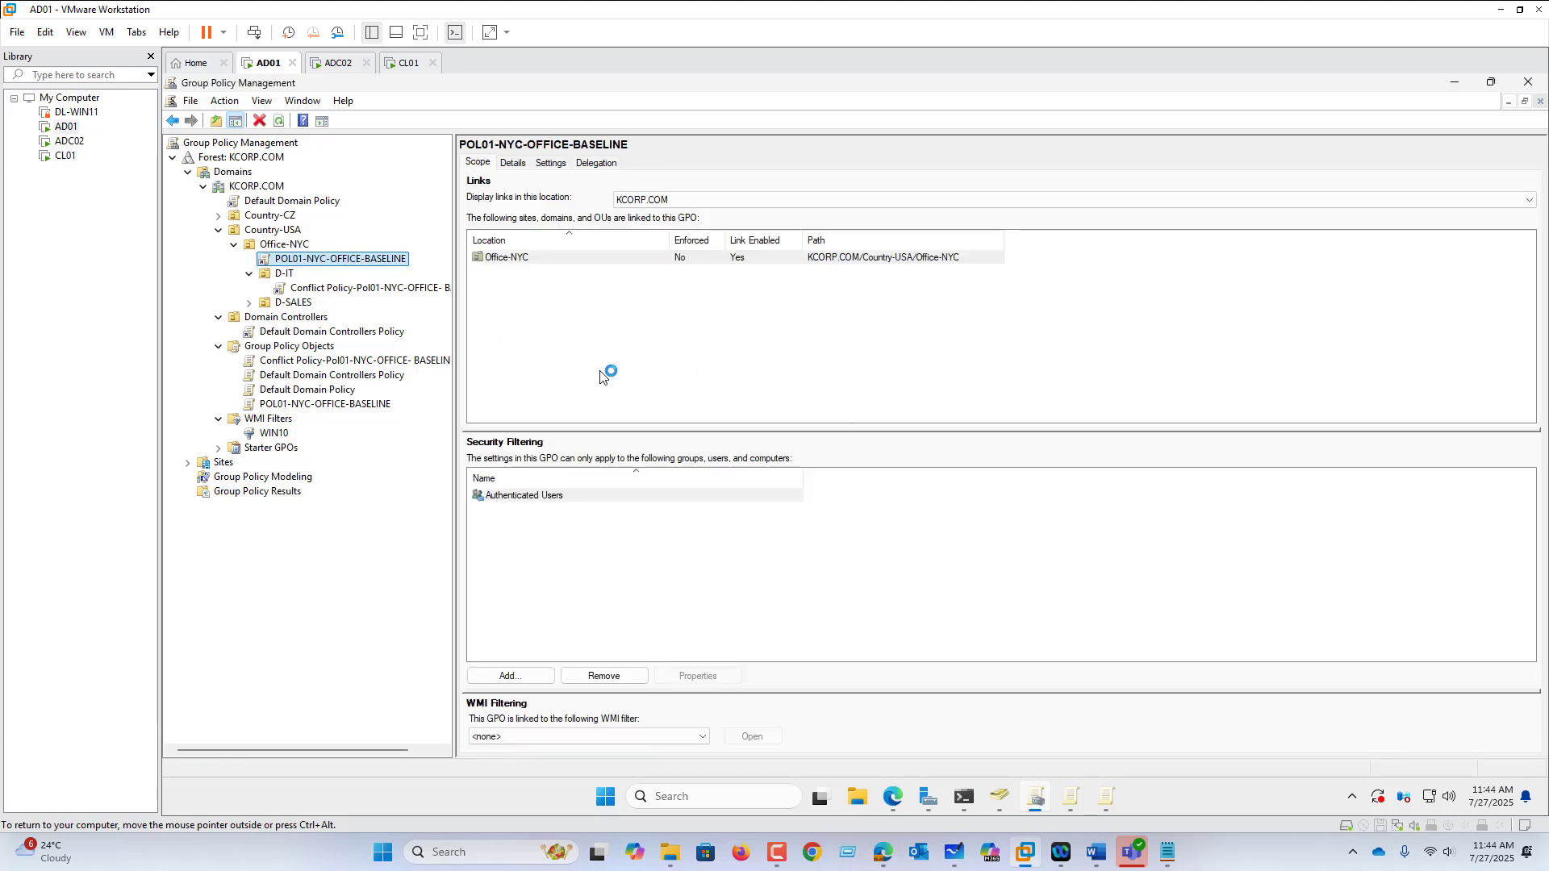
{"action": "left_click", "coordinate": [534, 736]}
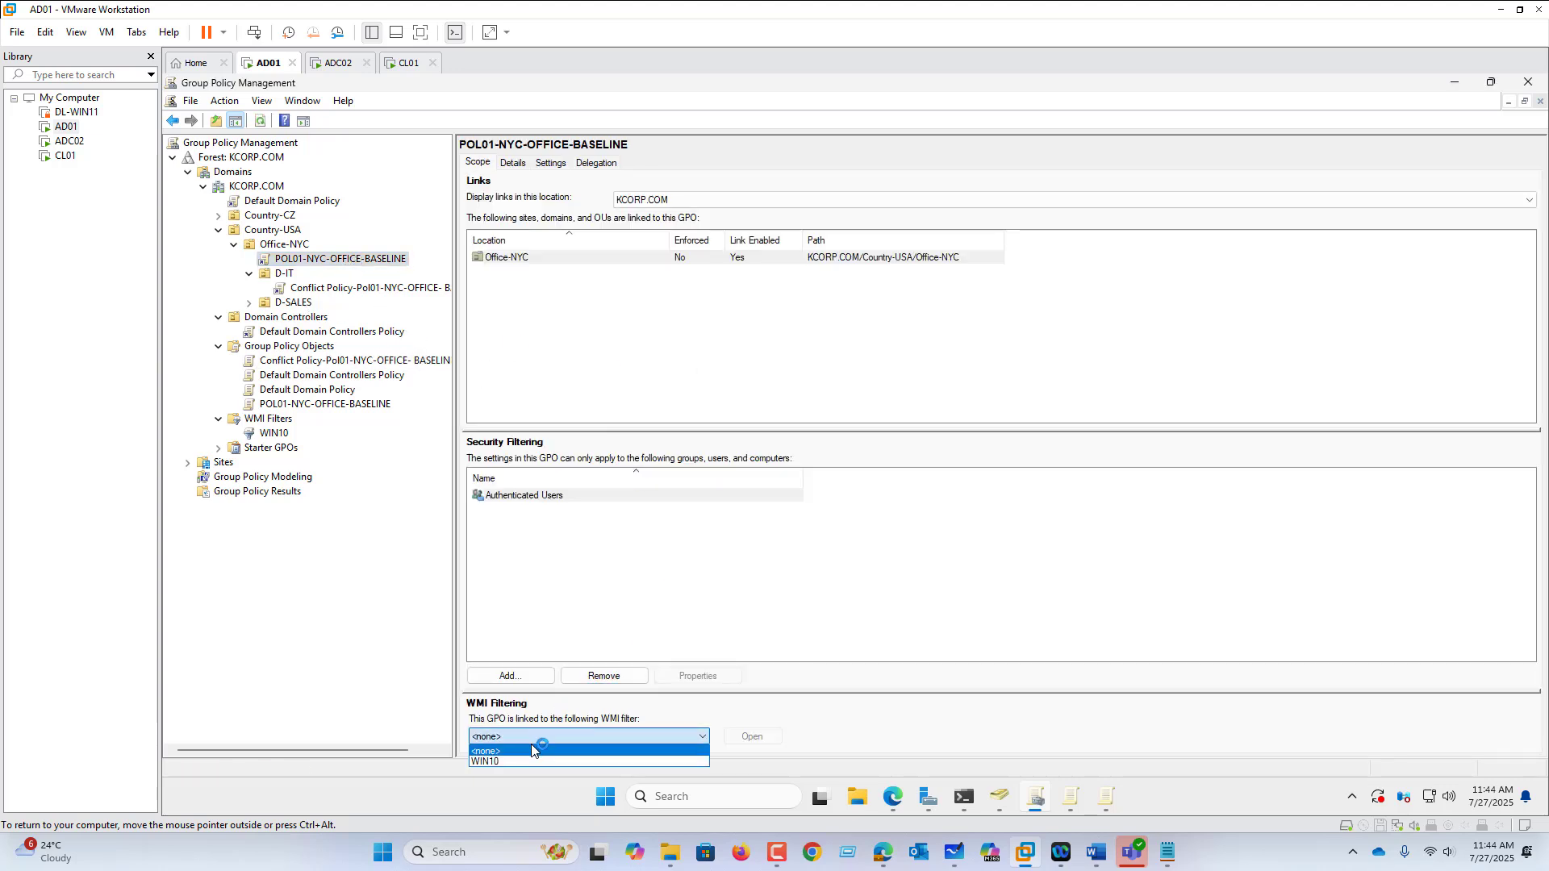
{"action": "left_click", "coordinate": [529, 759]}
{"action": "left_click", "coordinate": [885, 467]}
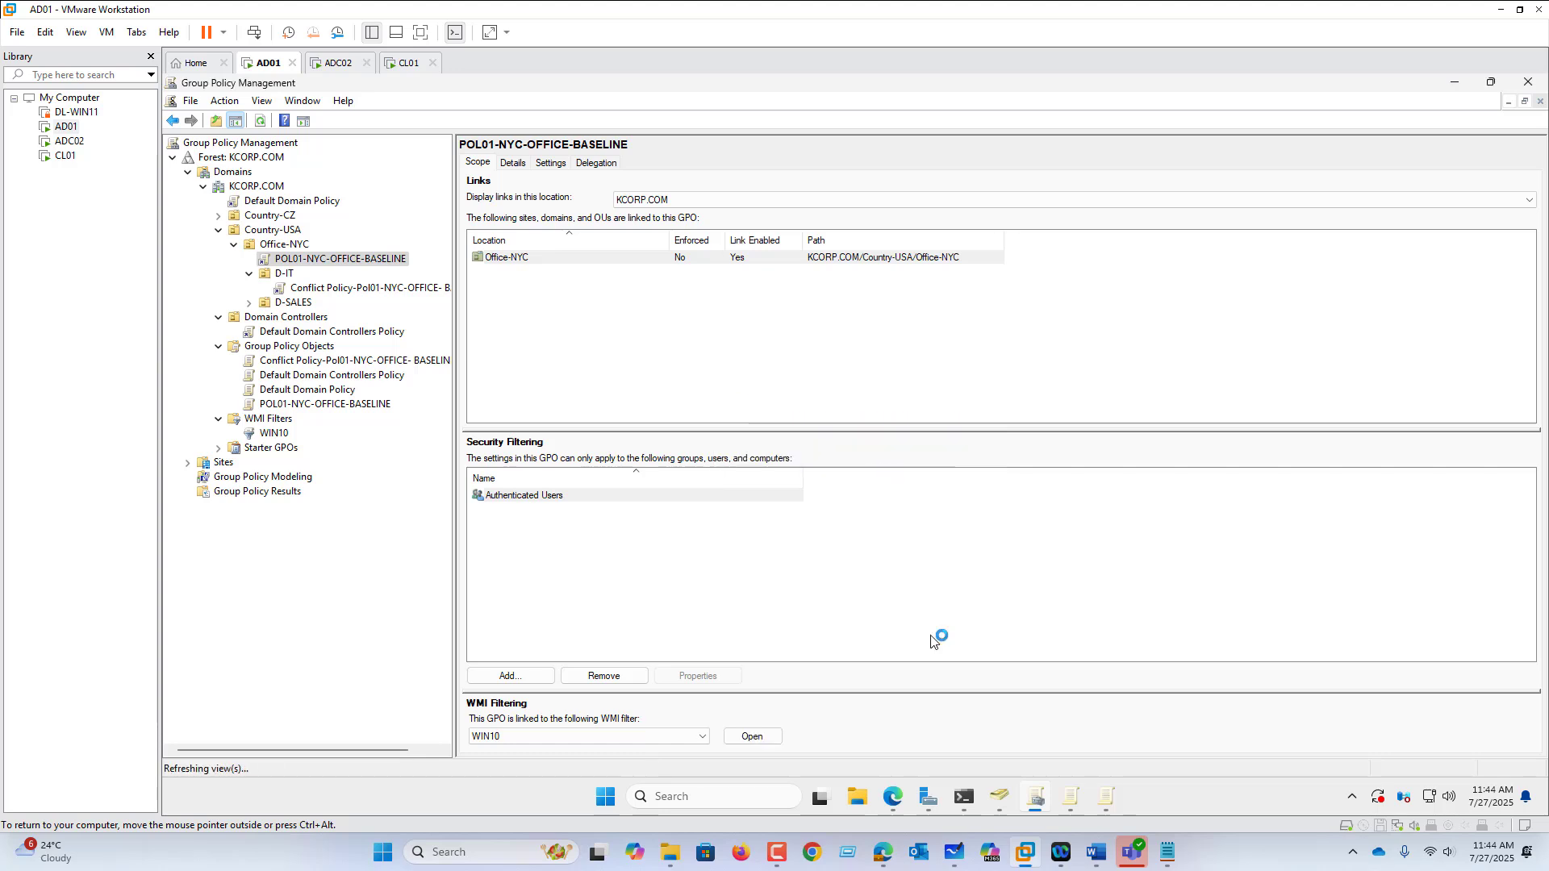
Step: Rerun GPUPDATE /FORCE in PowerShell on AD01
{"action": "left_click", "coordinate": [964, 798]}
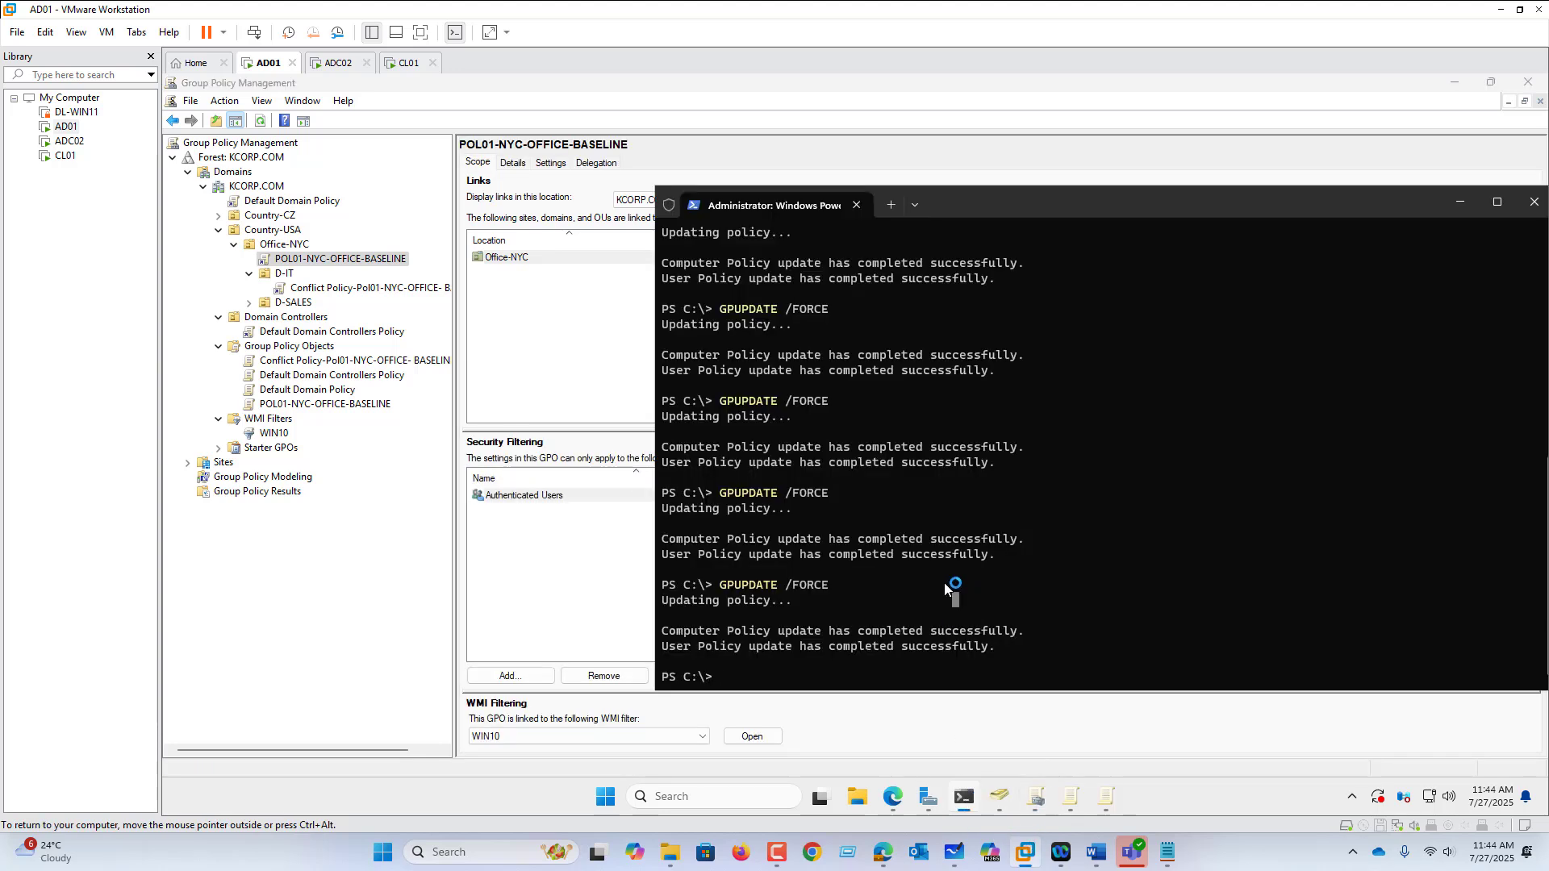
{"action": "key", "text": "Up"}
{"action": "key", "text": "Return"}
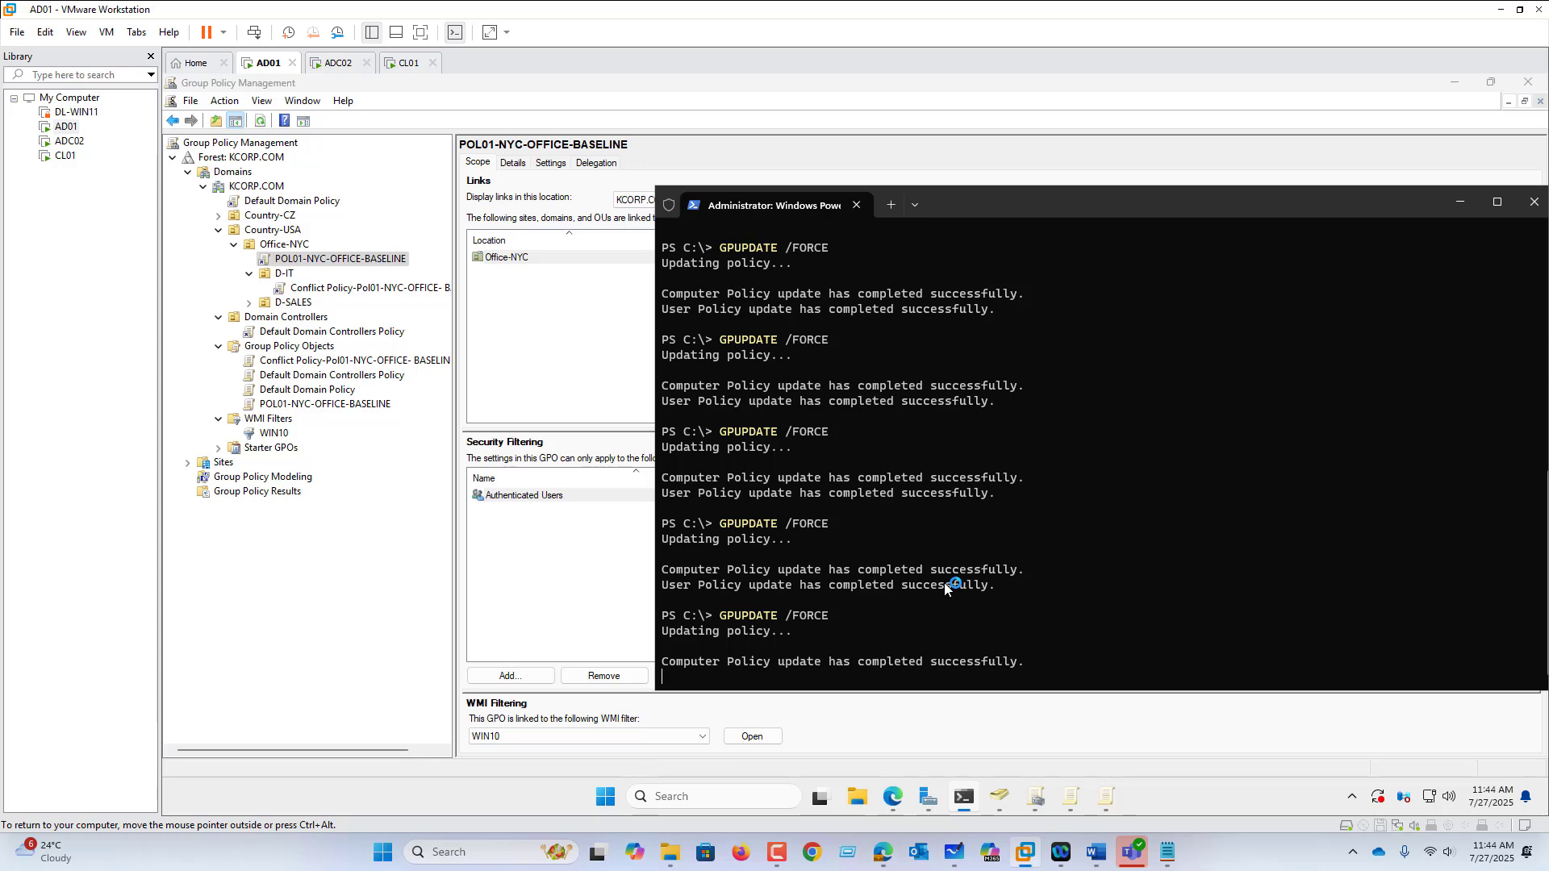
Step: On ADC02, dismiss the restrictions error and sign out
{"action": "left_click", "coordinate": [338, 63]}
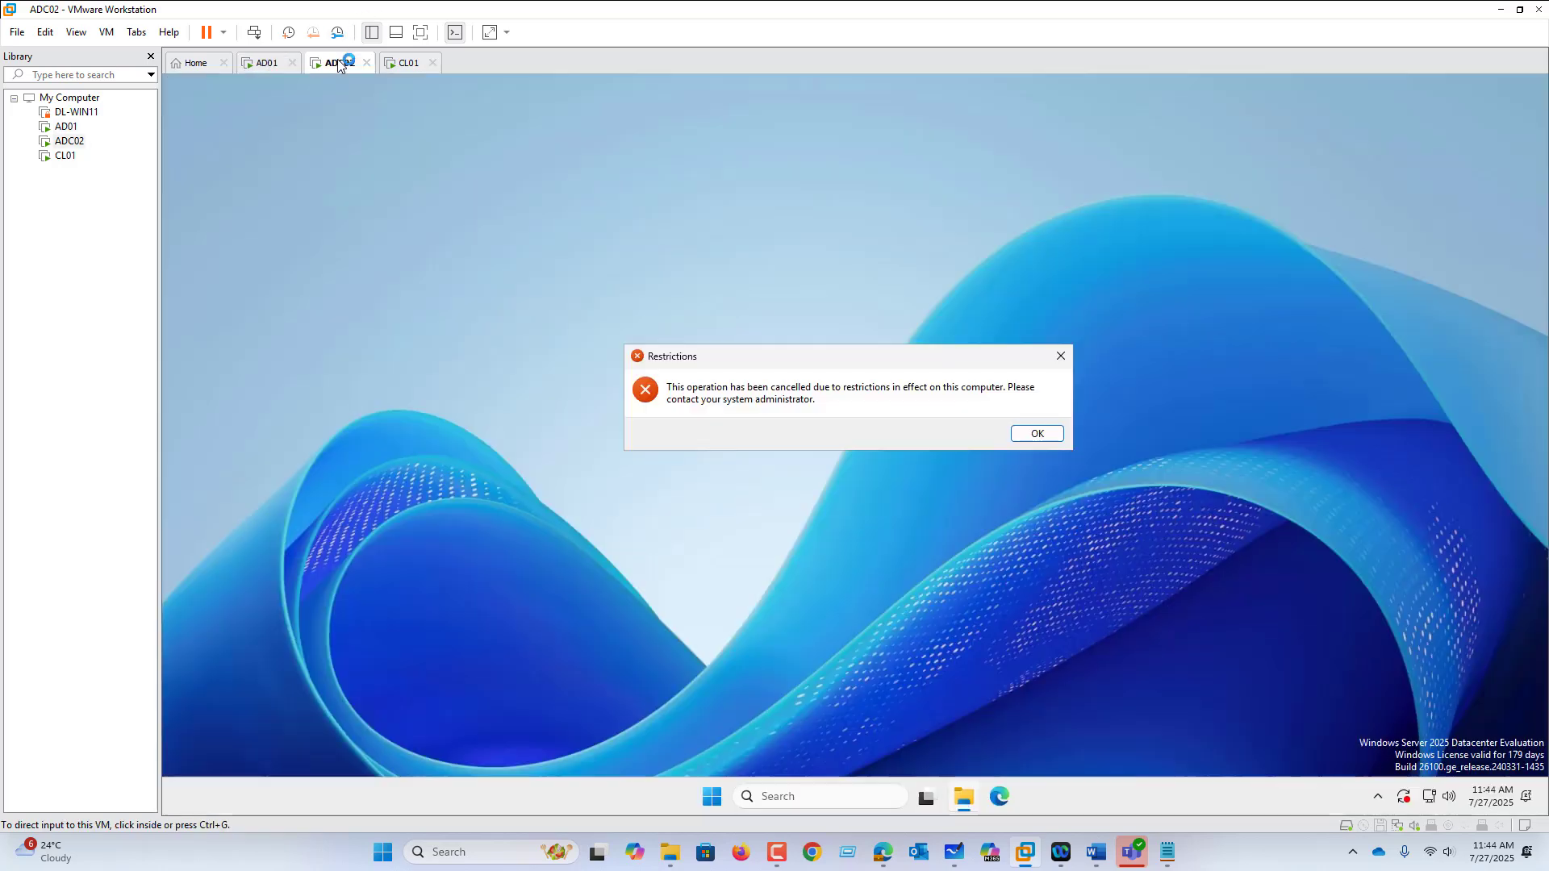
{"action": "left_click", "coordinate": [1018, 434]}
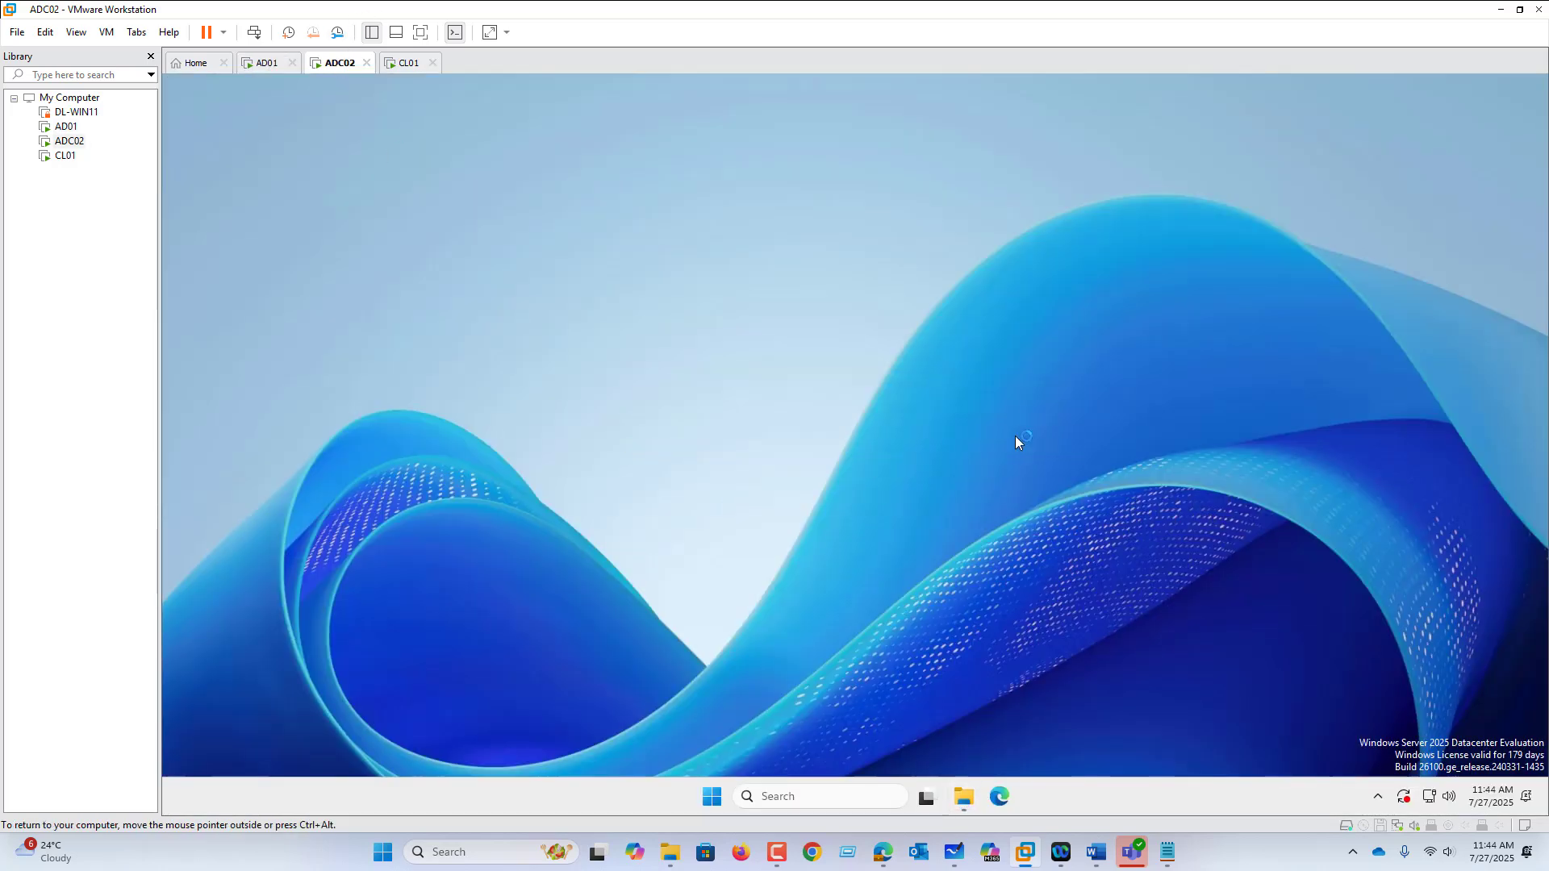
{"action": "right_click", "coordinate": [710, 786]}
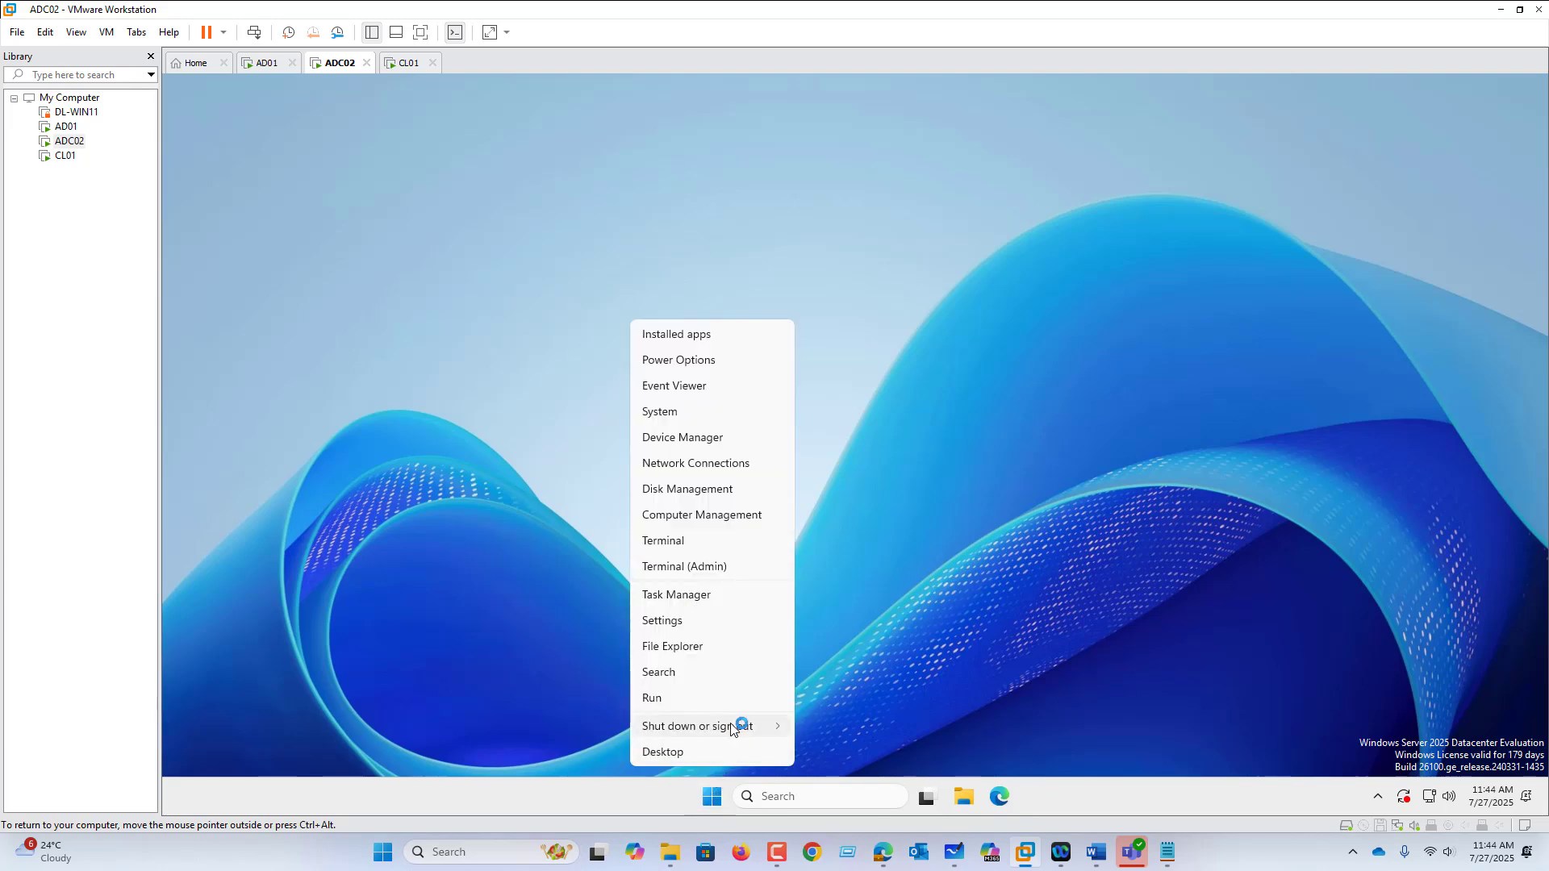
{"action": "mouse_move", "coordinate": [737, 725]}
{"action": "left_click", "coordinate": [816, 726]}
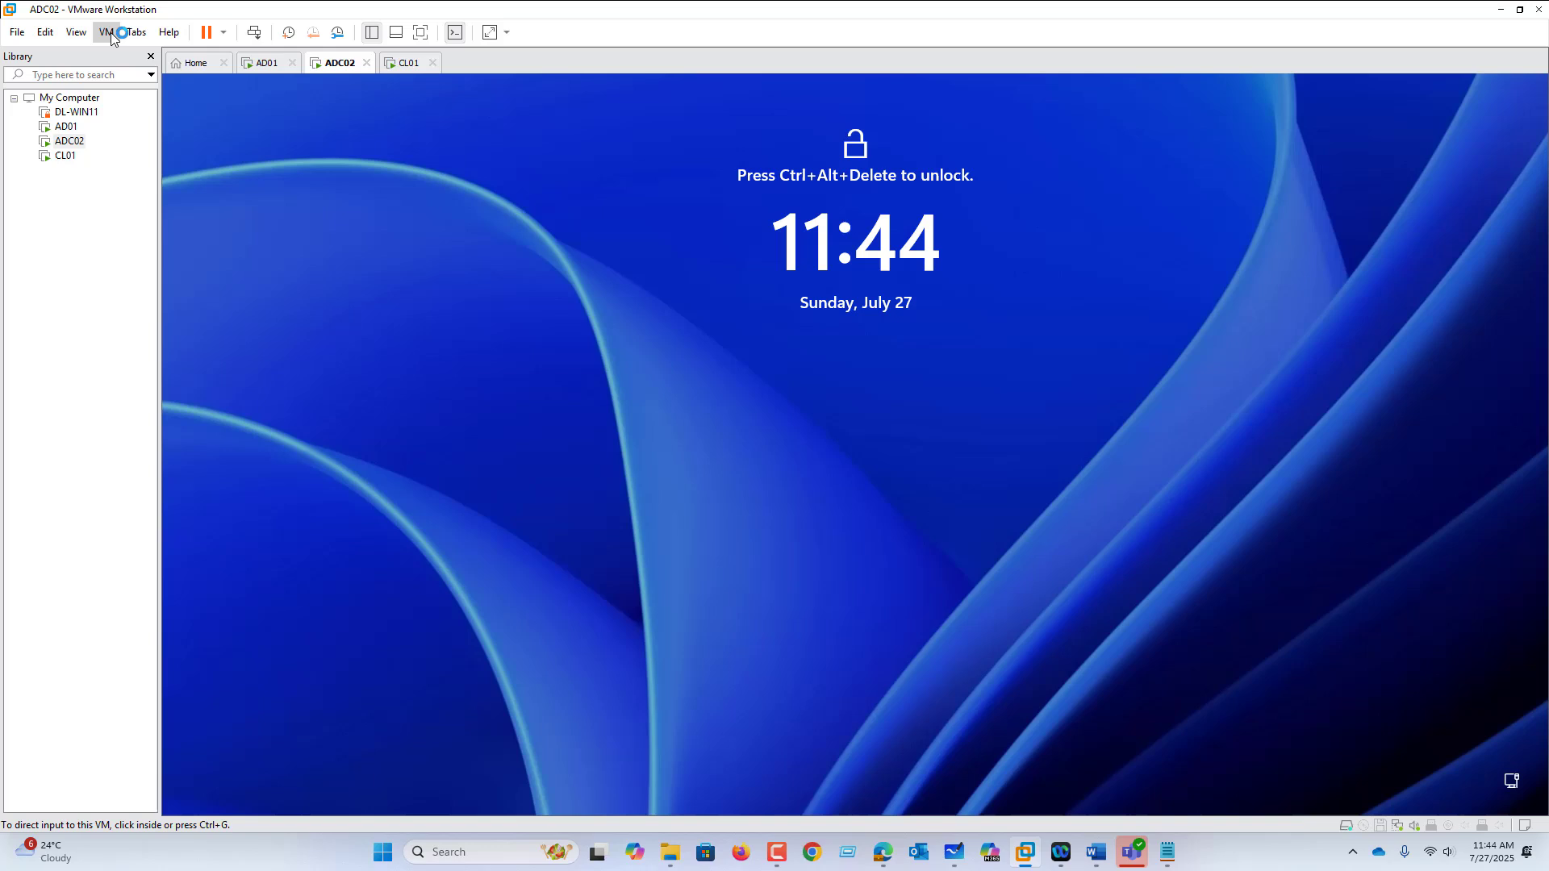
Step: Send Ctrl+Alt+Del and sign in with the sales account password, retrying after the error
{"action": "left_click", "coordinate": [108, 32]}
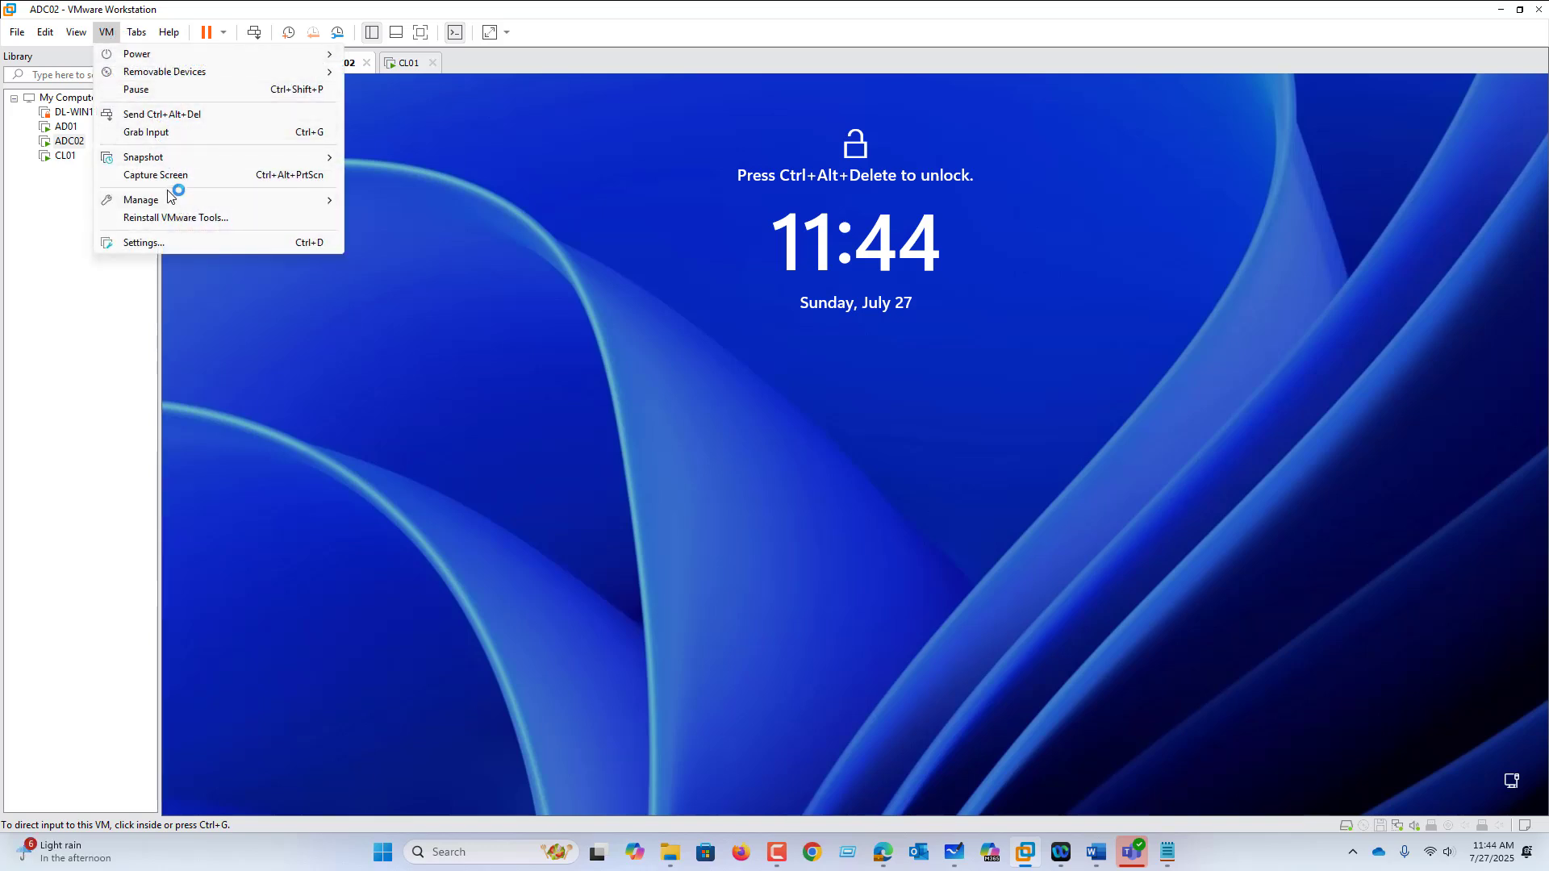
{"action": "left_click", "coordinate": [172, 119]}
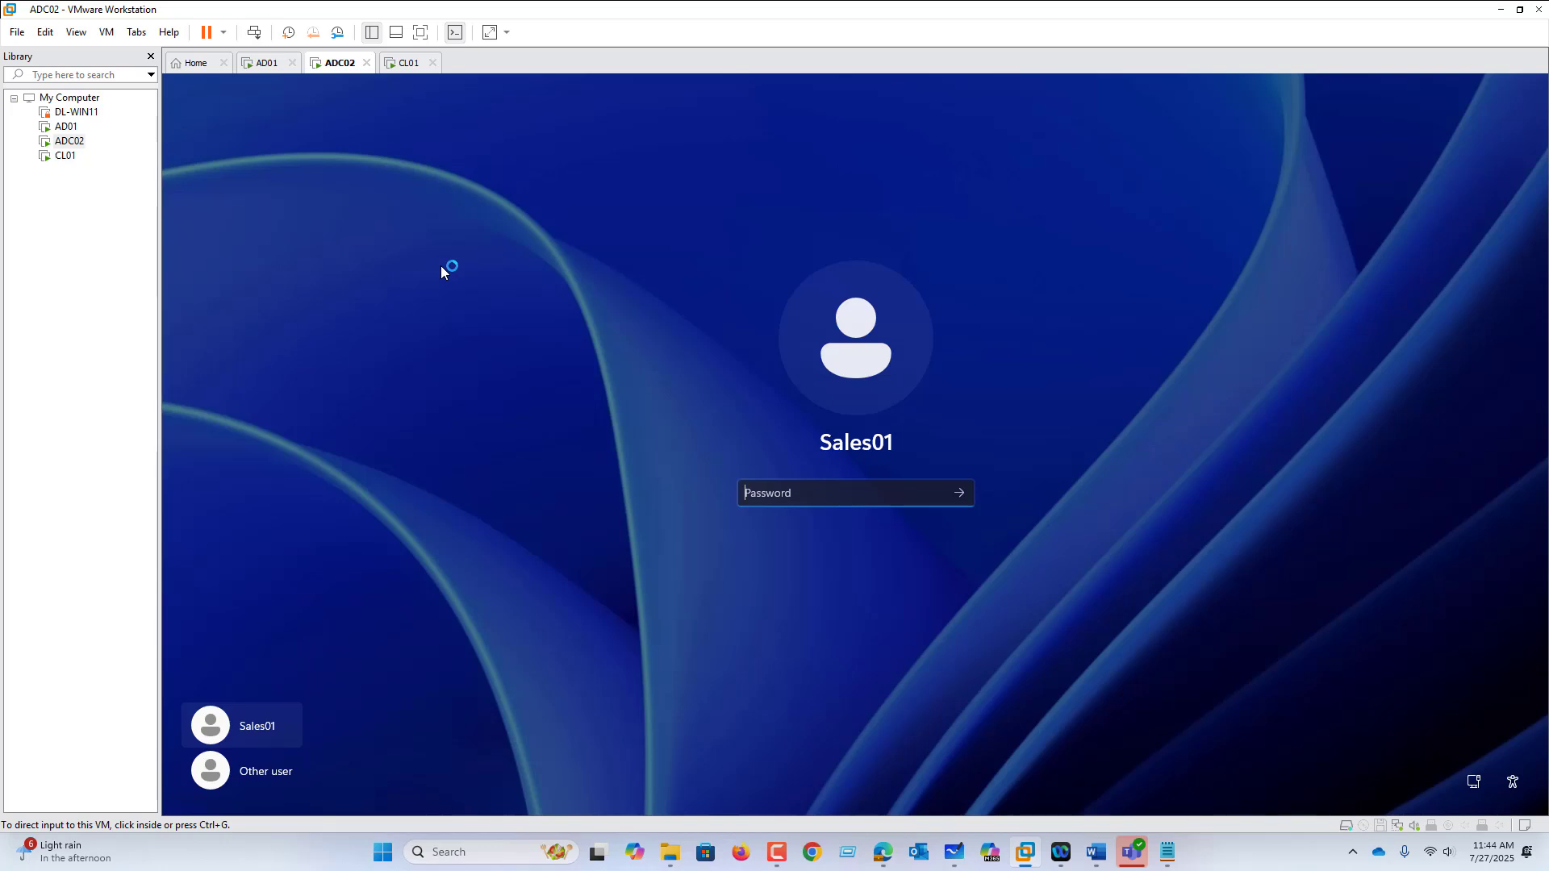
{"action": "left_click", "coordinate": [766, 488]}
{"action": "type", "text": "P"}
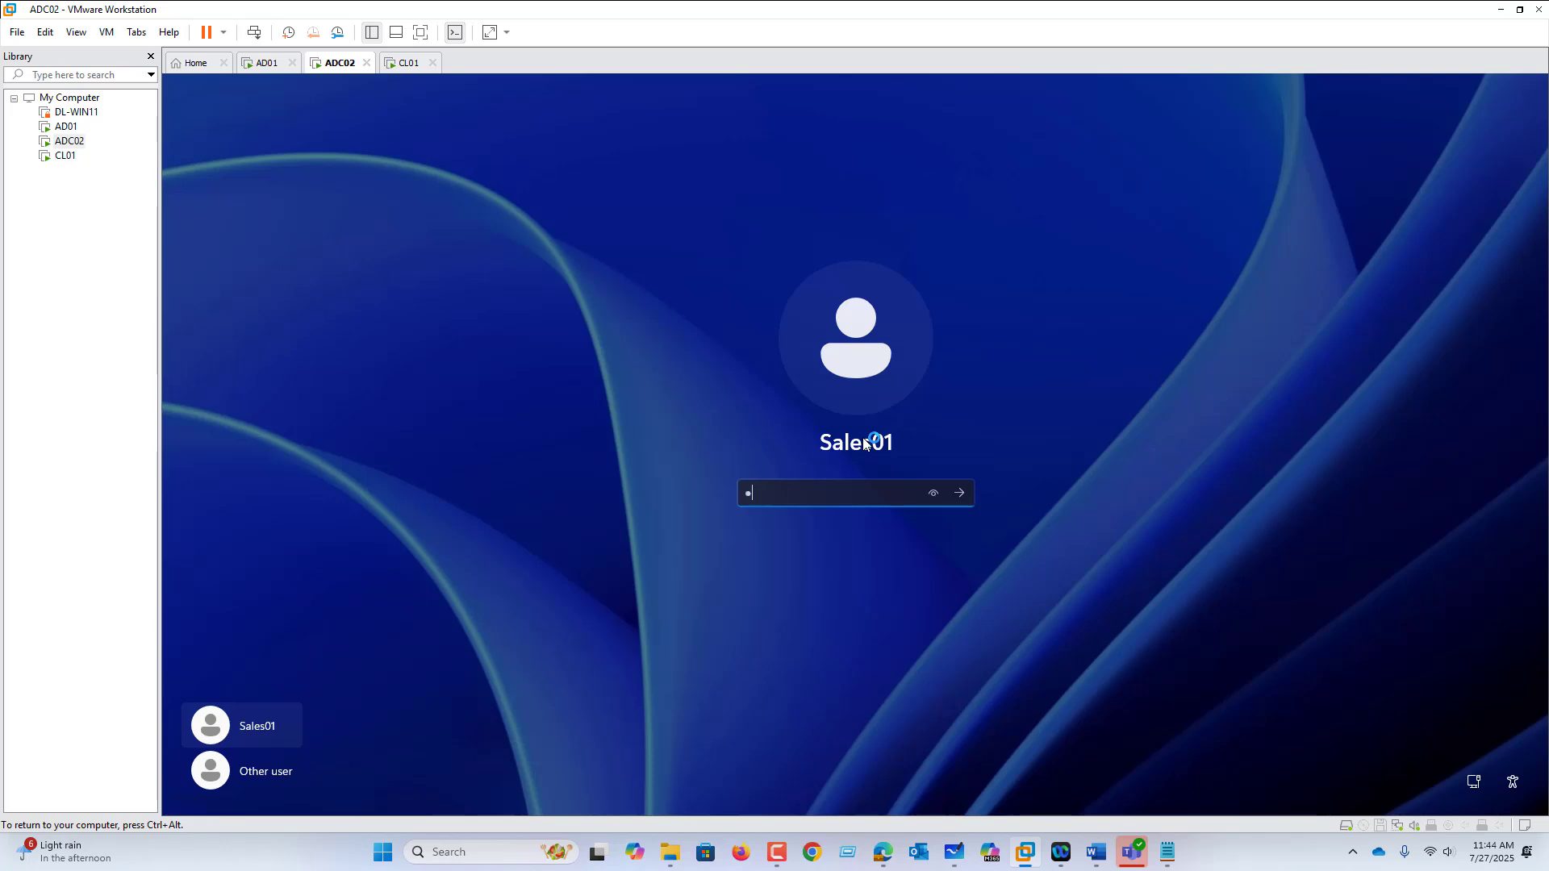
{"action": "key", "text": "Return"}
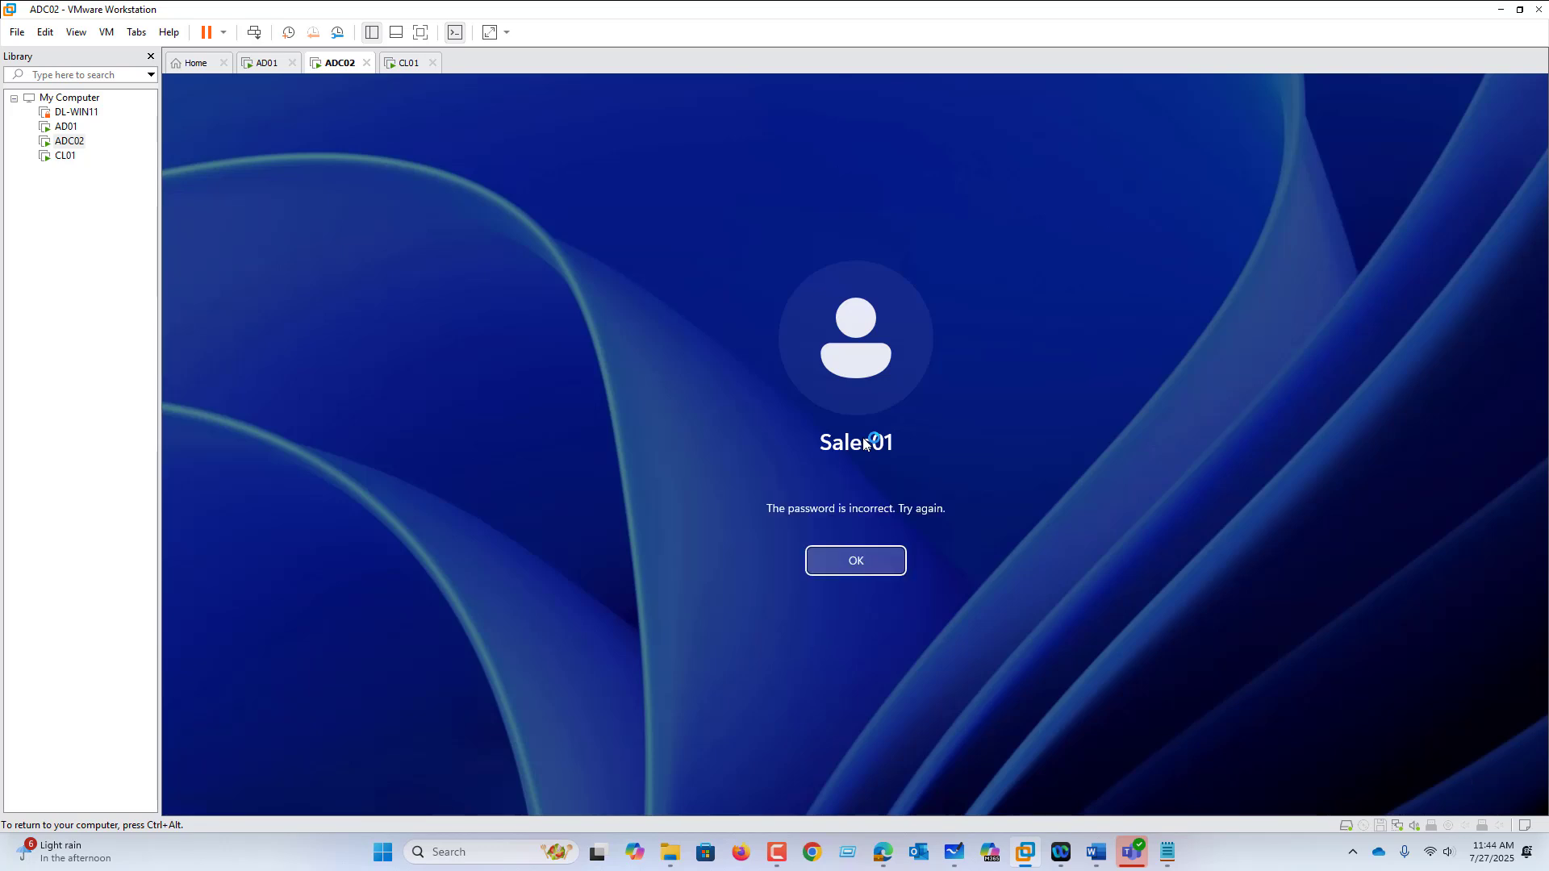
{"action": "key", "text": "Return"}
{"action": "type", "text": "Passw0r"}
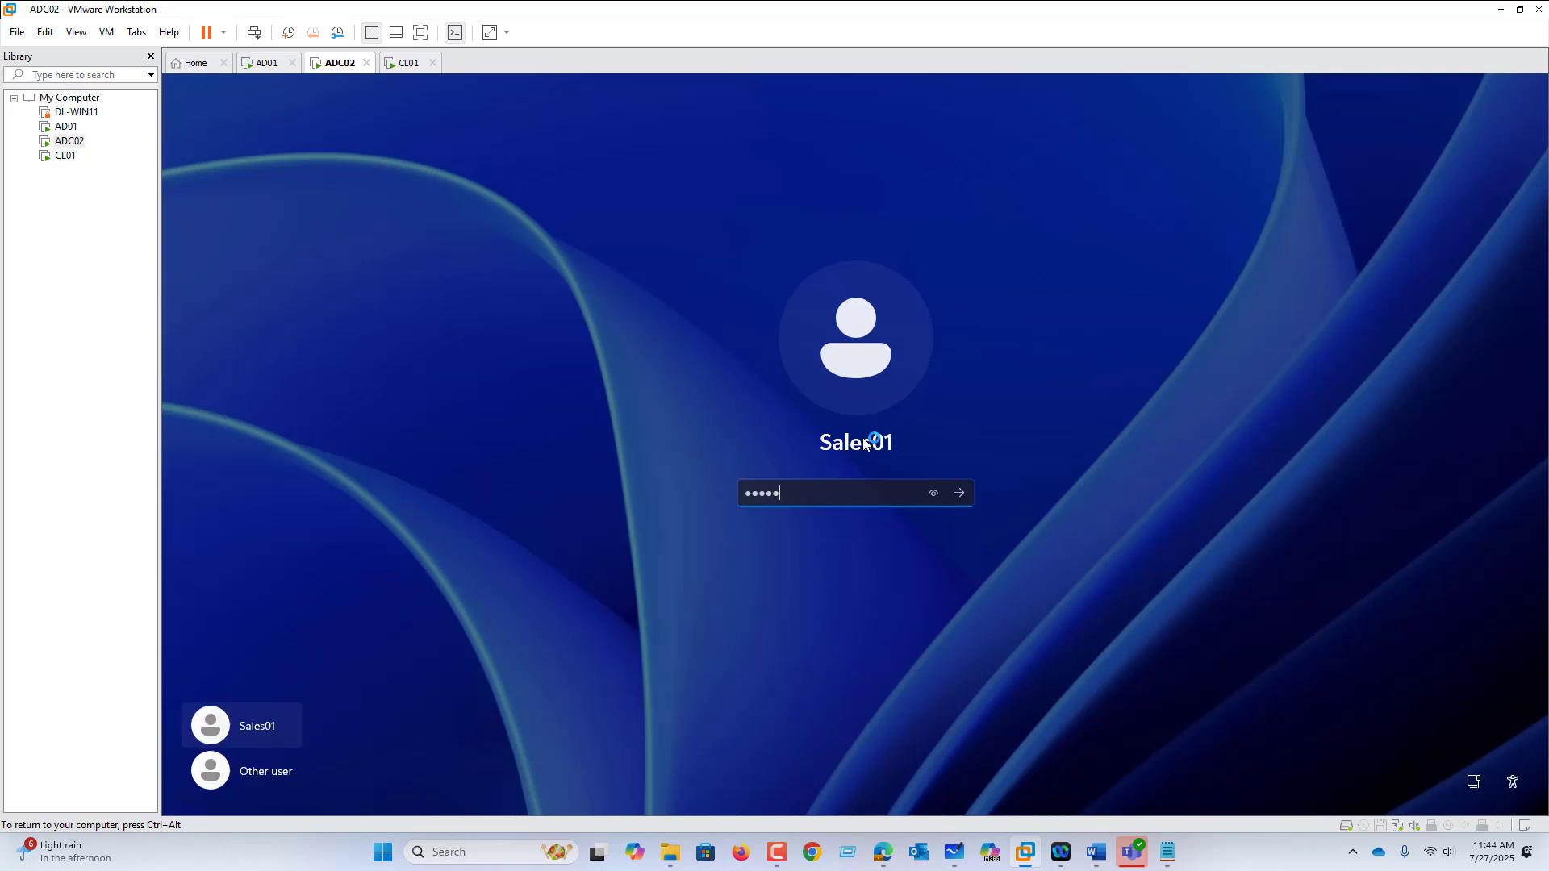
{"action": "key", "text": "Return"}
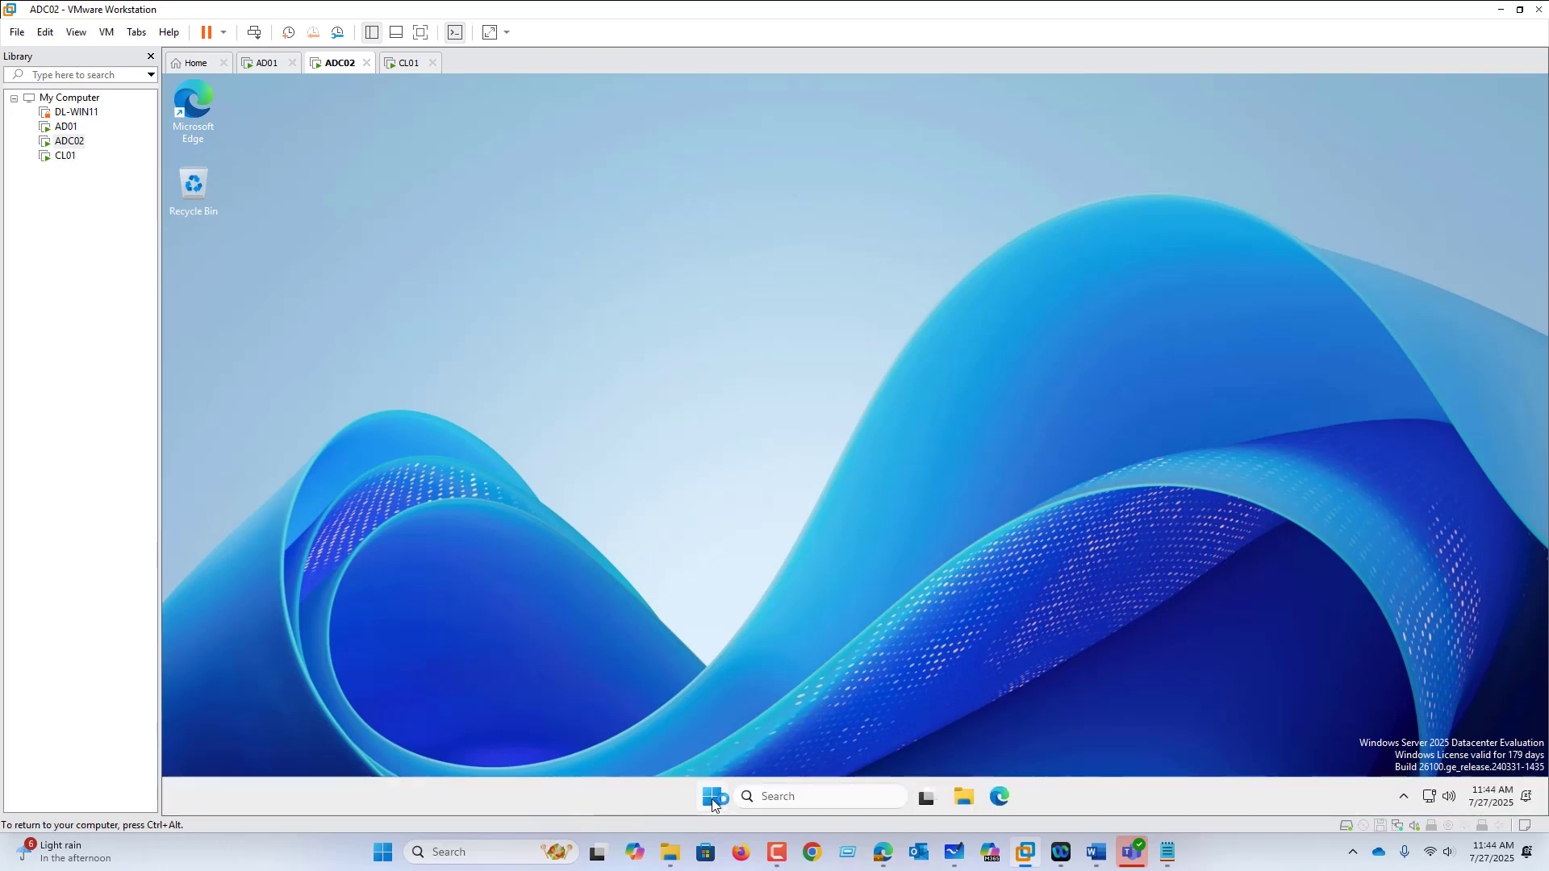
Step: Search Start for 'con' and open Control Panel on ADC02
{"action": "left_click", "coordinate": [712, 799]}
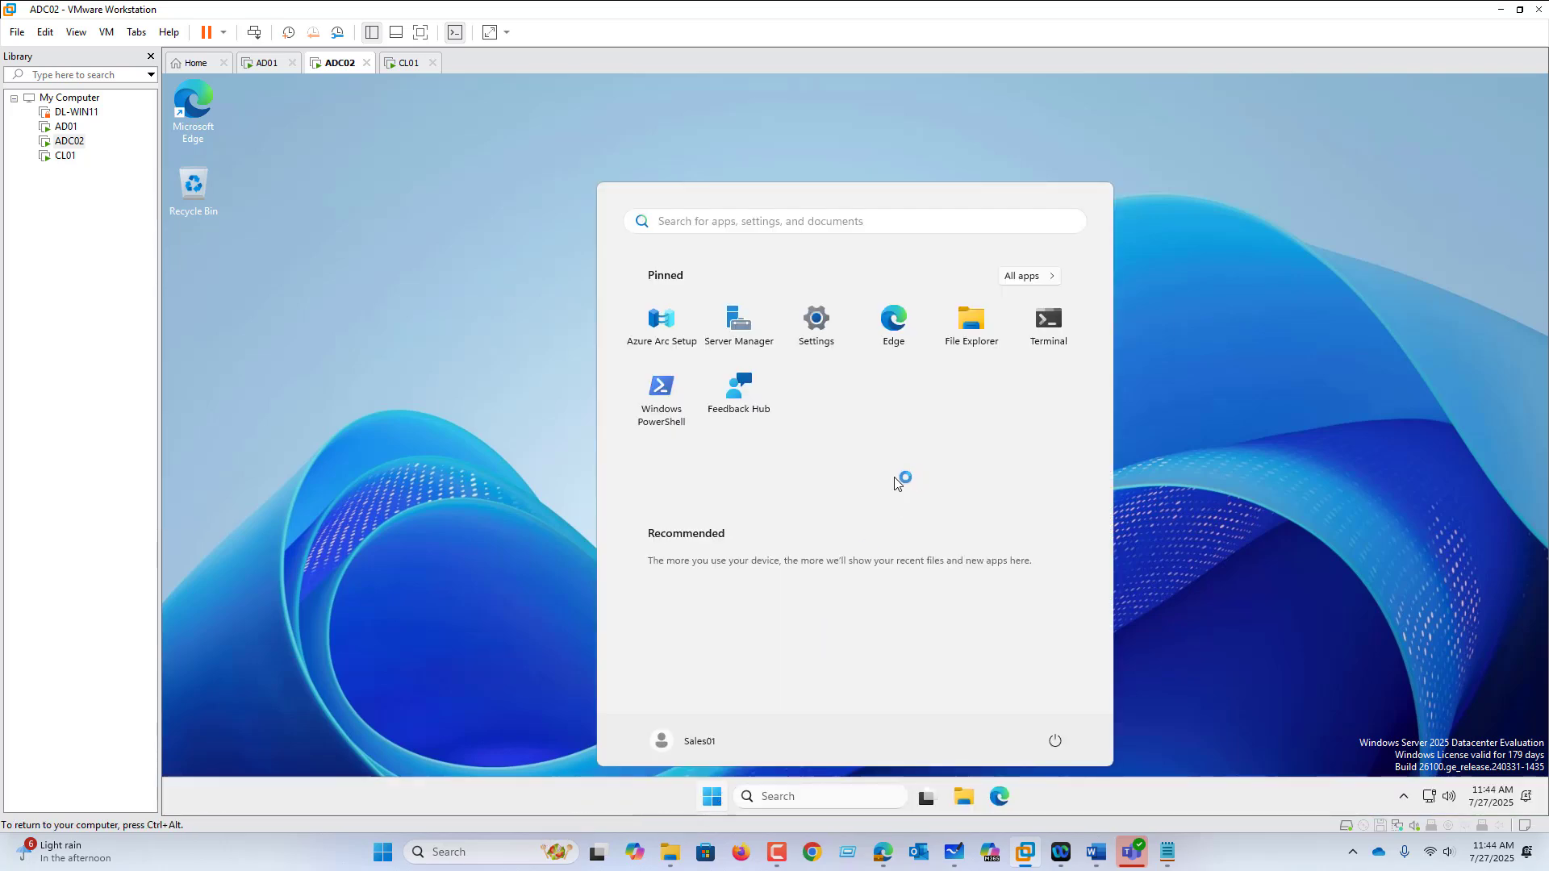
{"action": "type", "text": "con"}
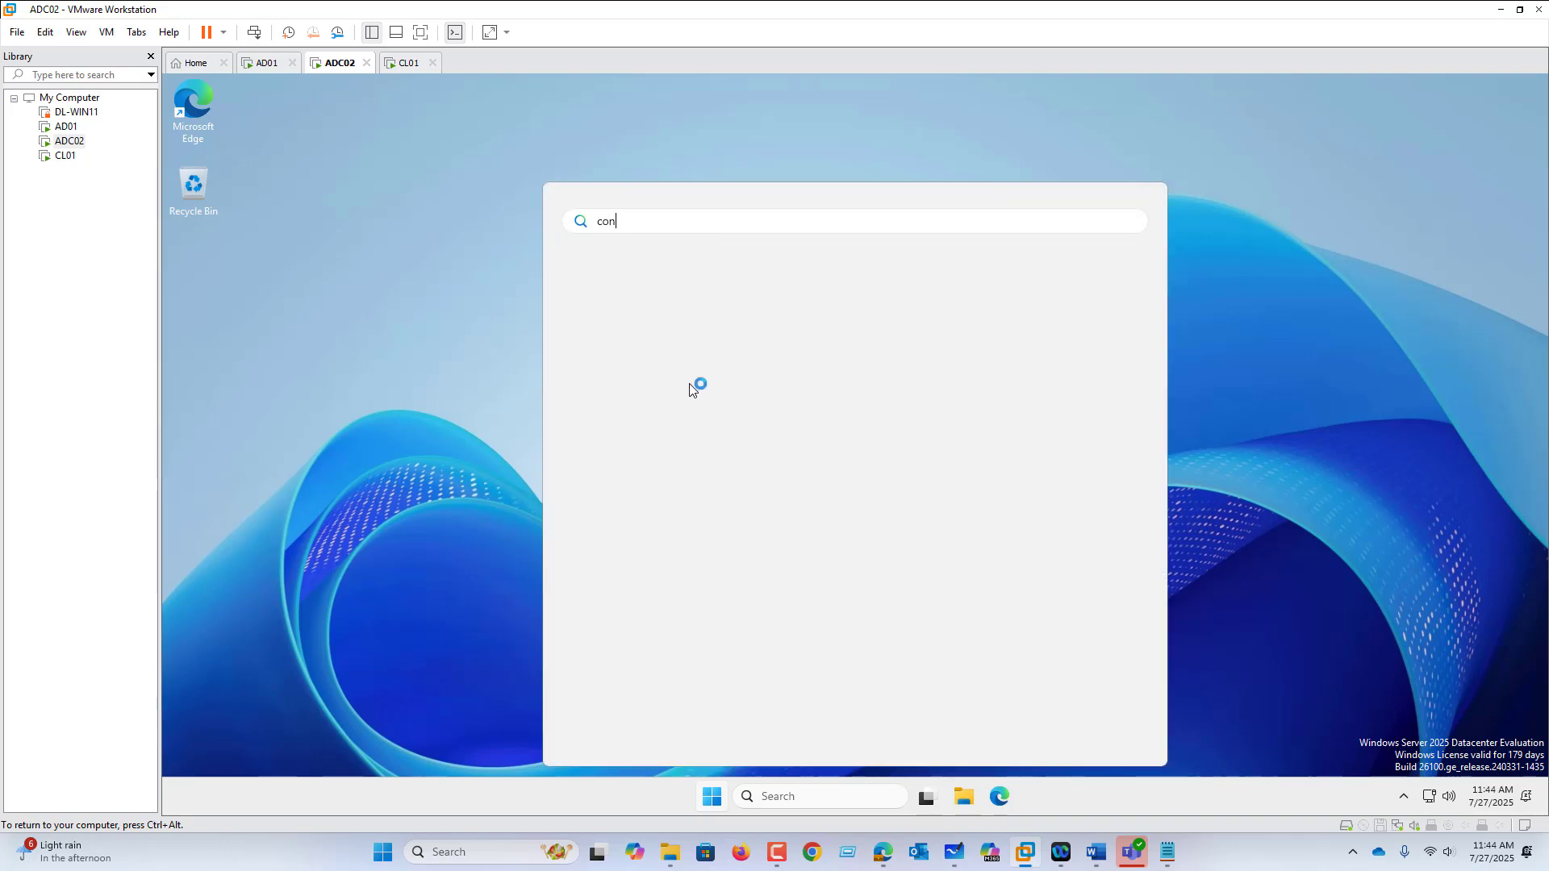
{"action": "left_click", "coordinate": [636, 336]}
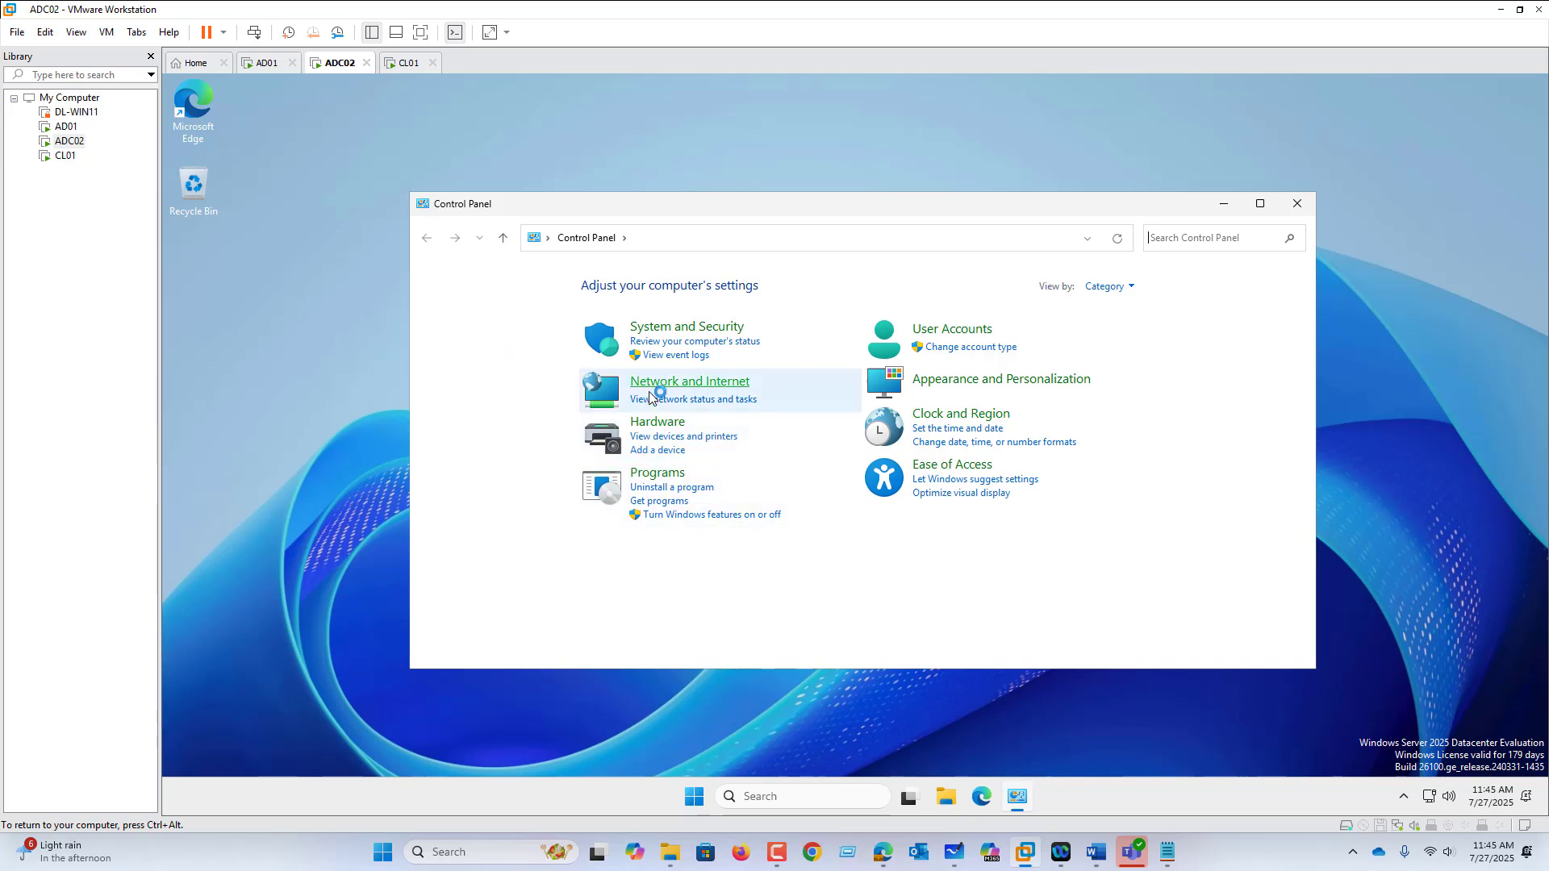
Step: Run winver to check ADC02's Windows Server version, then return to AD01
{"action": "right_click", "coordinate": [694, 797]}
{"action": "left_click", "coordinate": [693, 710]}
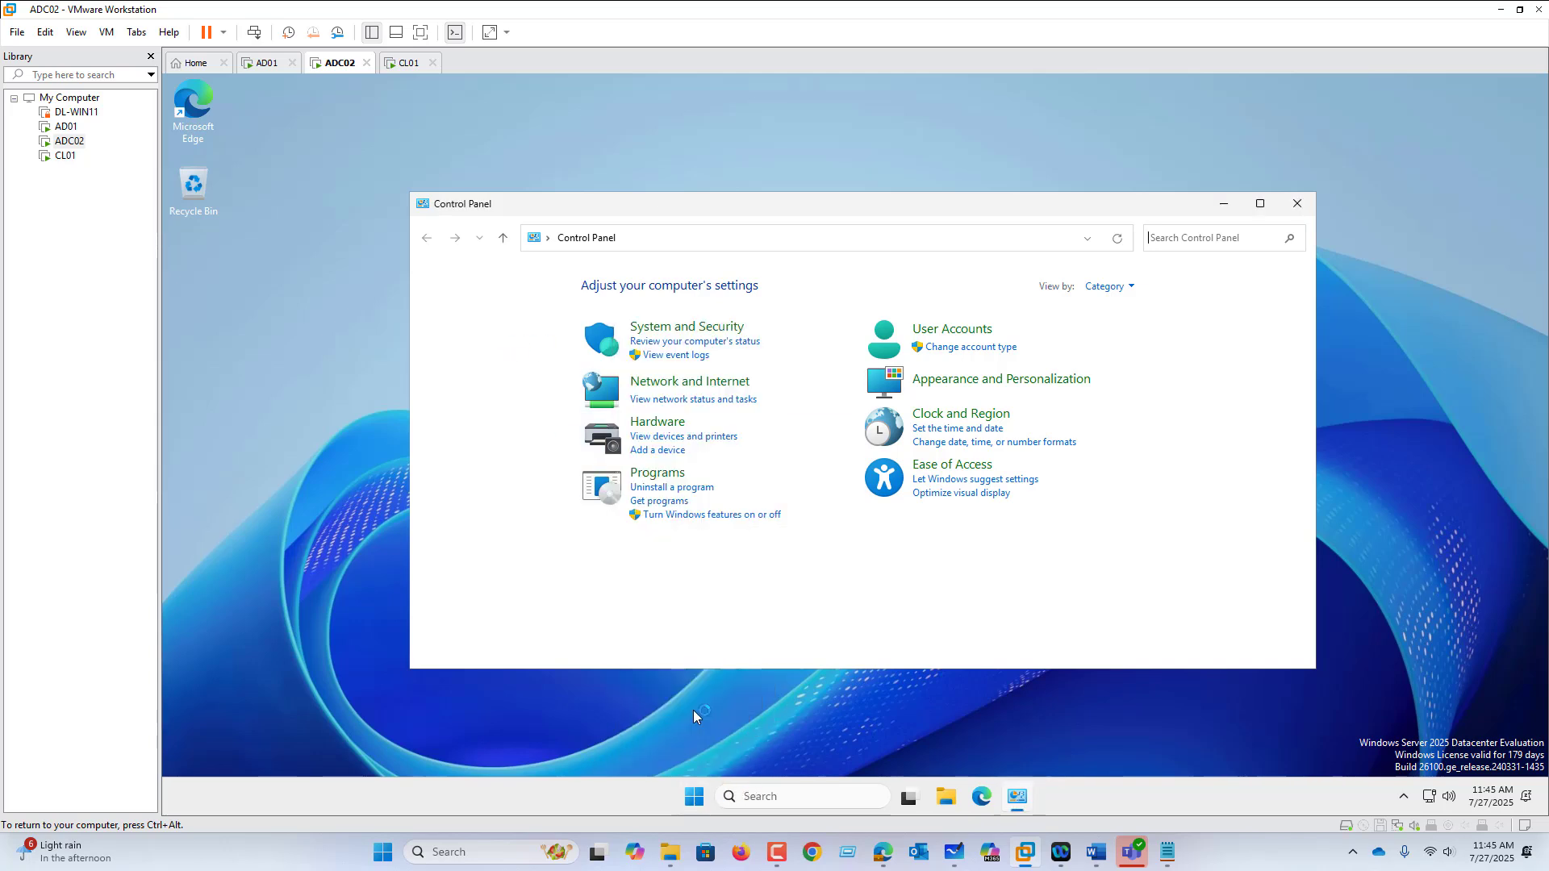
{"action": "right_click", "coordinate": [694, 797]}
{"action": "left_click", "coordinate": [693, 703]}
{"action": "type", "text": "winver"}
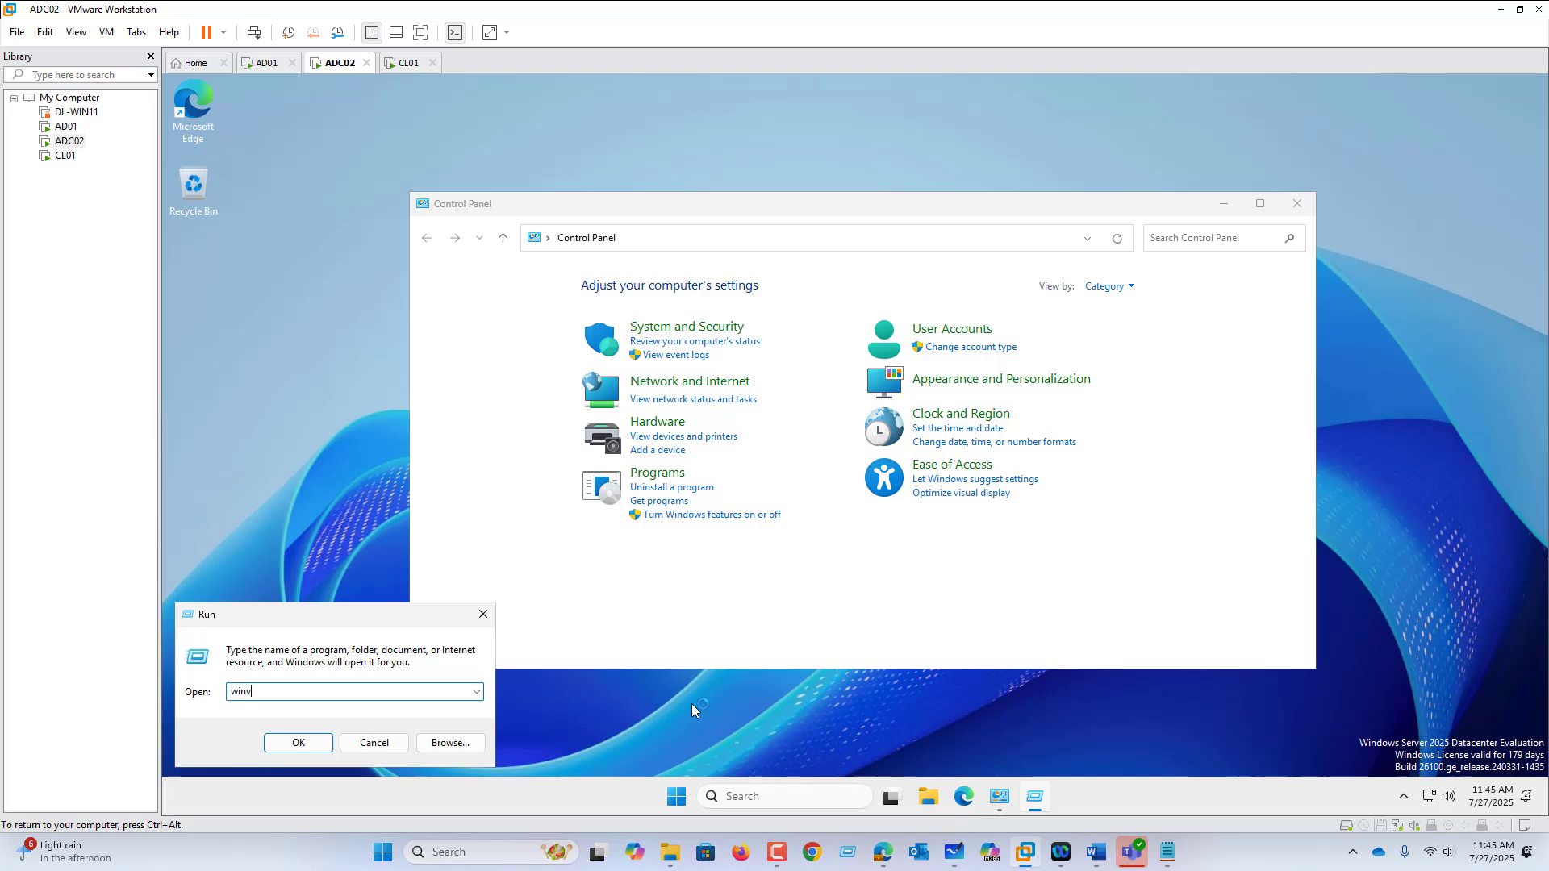
{"action": "key", "text": "Return"}
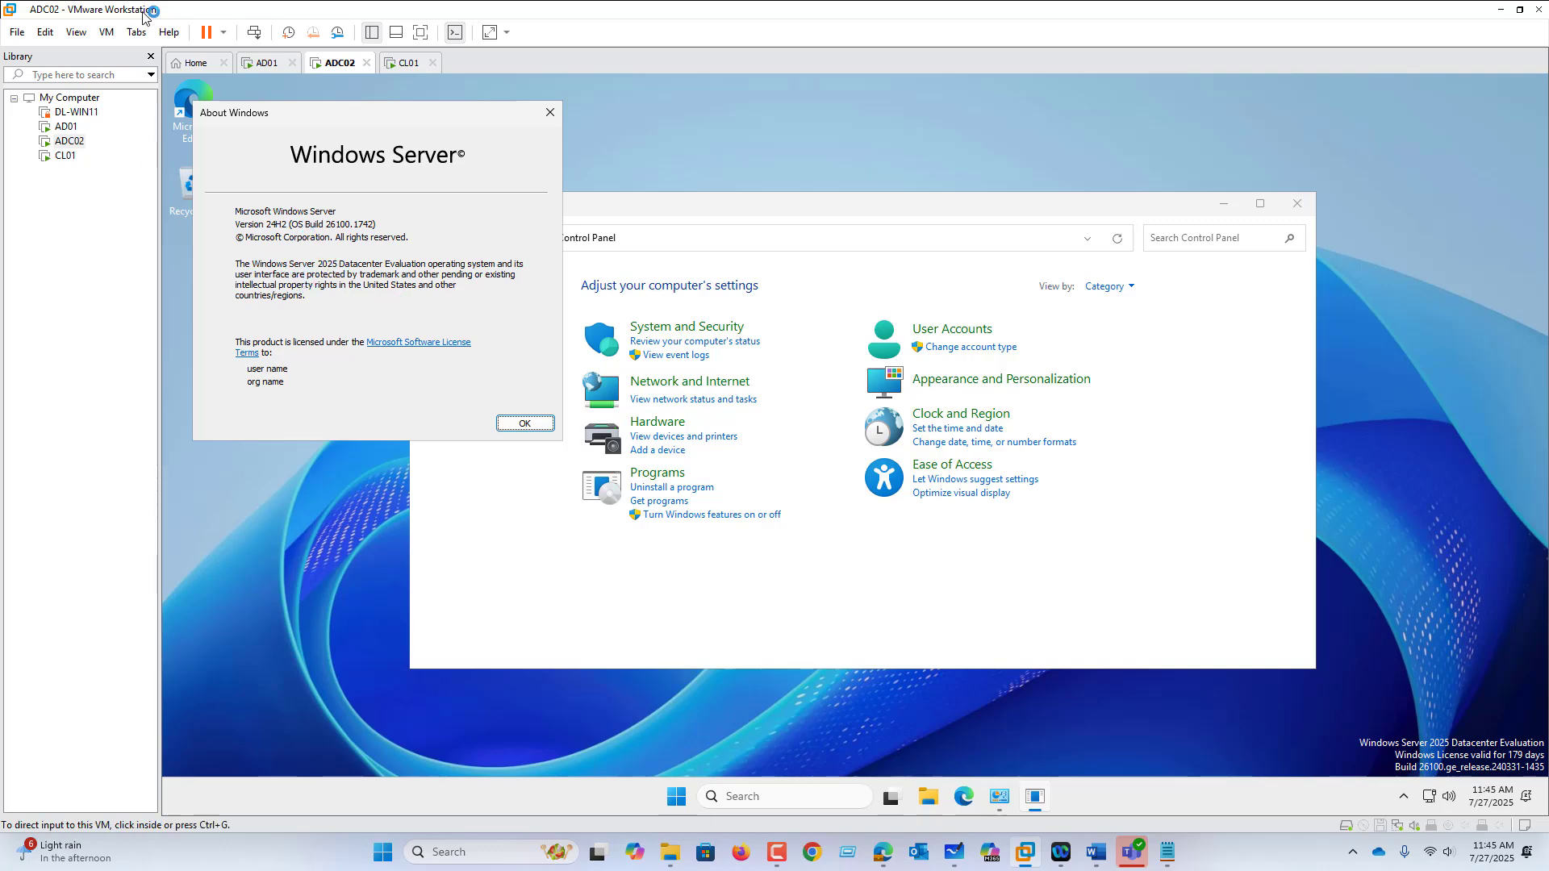
{"action": "left_click", "coordinate": [265, 63]}
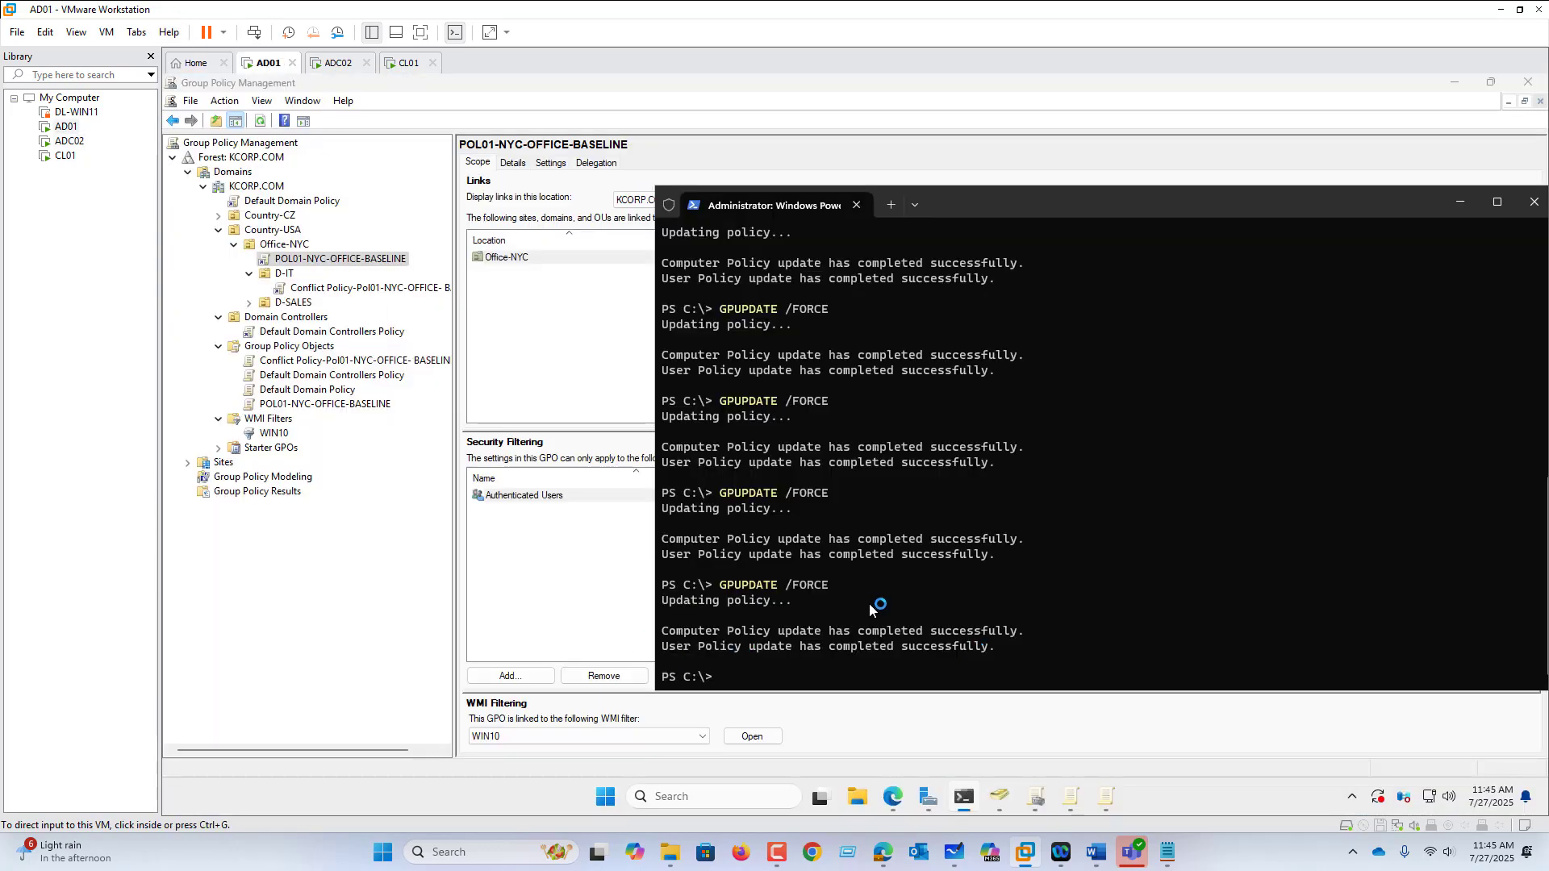
Step: Set POL01-NYC-OFFICE-BASELINE's WMI filter to <none>, removing the WIN10 filter
{"action": "left_click", "coordinate": [1461, 203]}
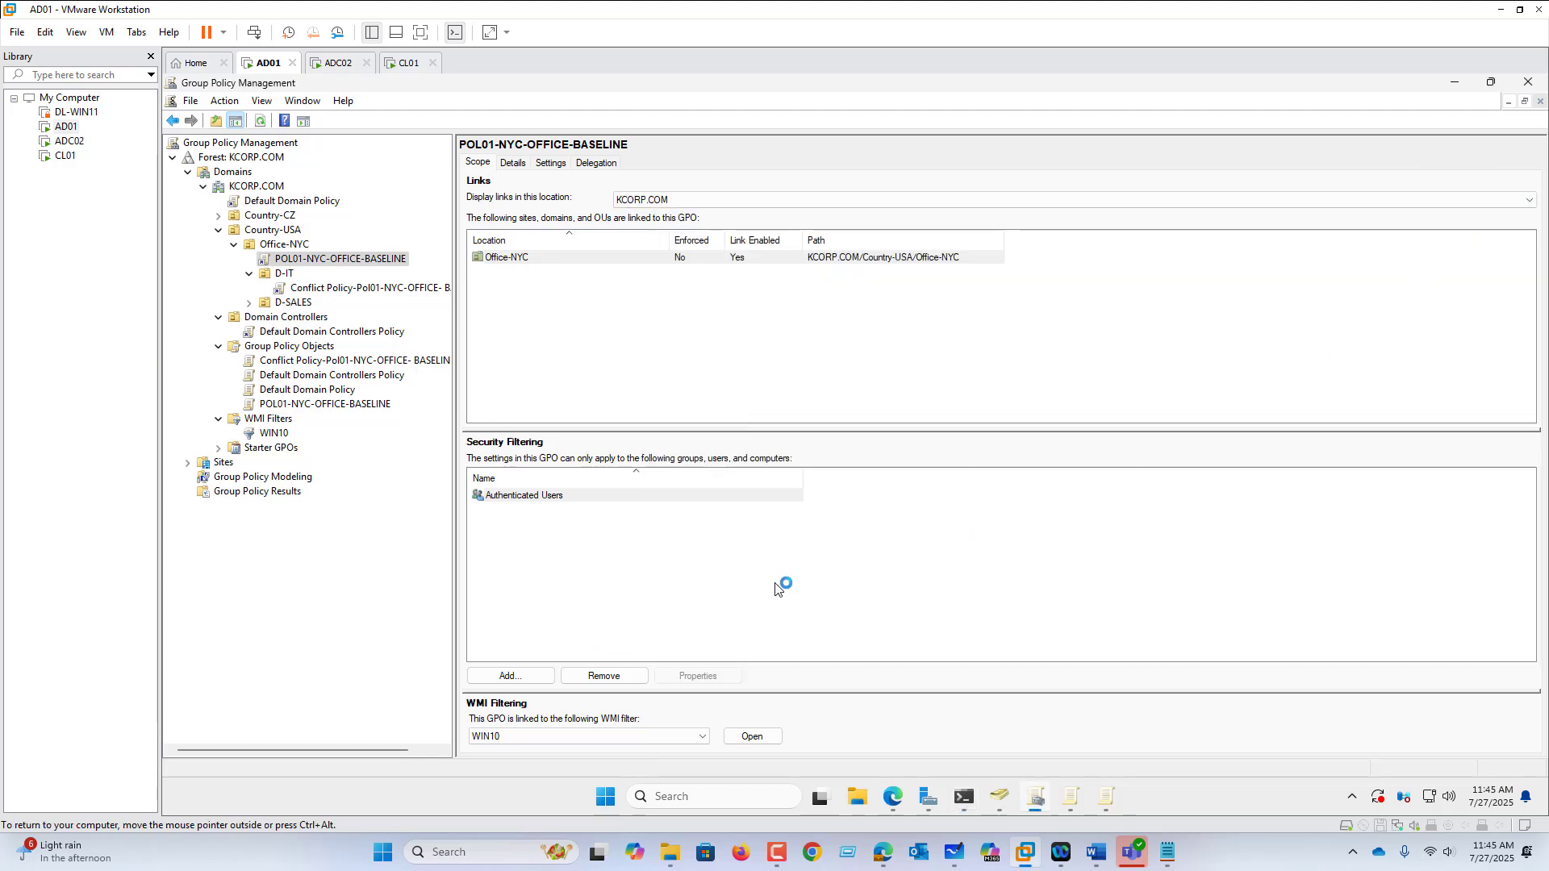
{"action": "left_click", "coordinate": [702, 736]}
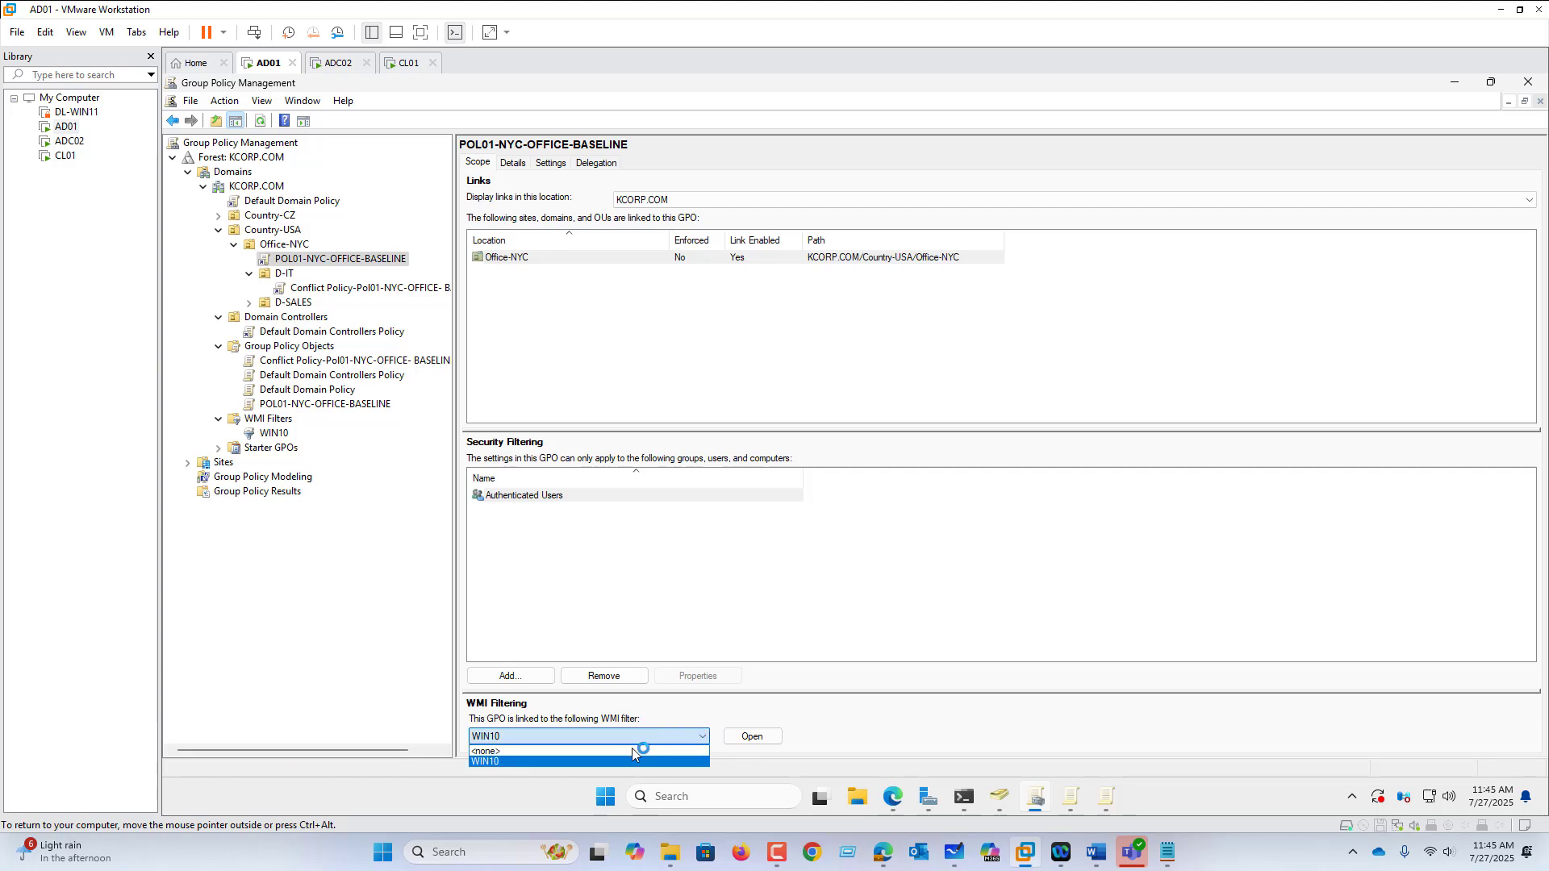
{"action": "left_click", "coordinate": [631, 751]}
{"action": "left_click", "coordinate": [876, 465]}
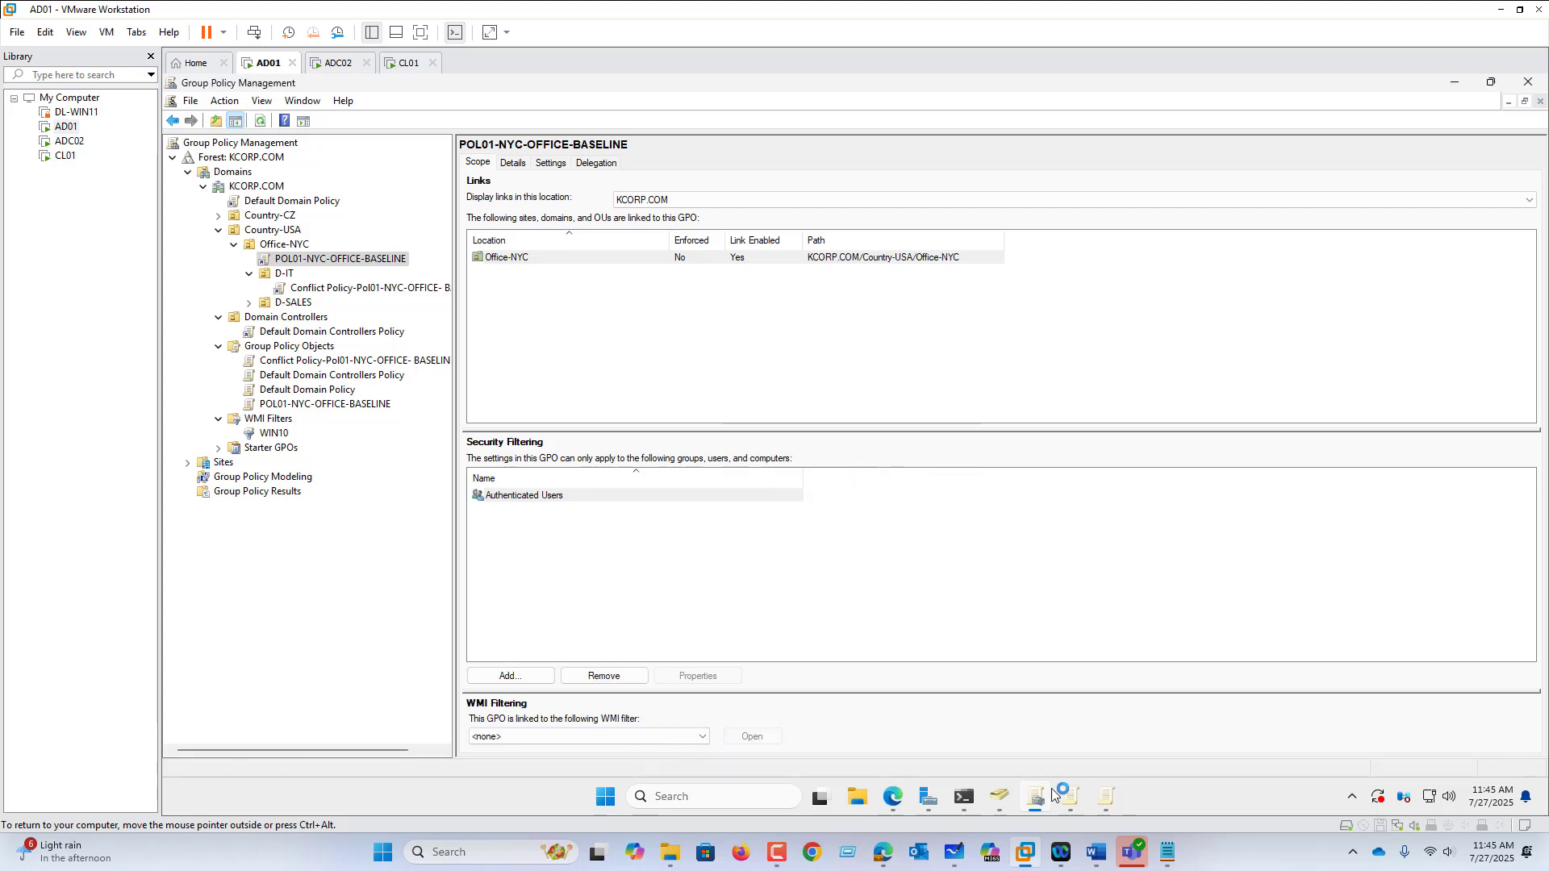
Step: Rerun GPUPDATE /FORCE in PowerShell on AD01
{"action": "left_click", "coordinate": [967, 799]}
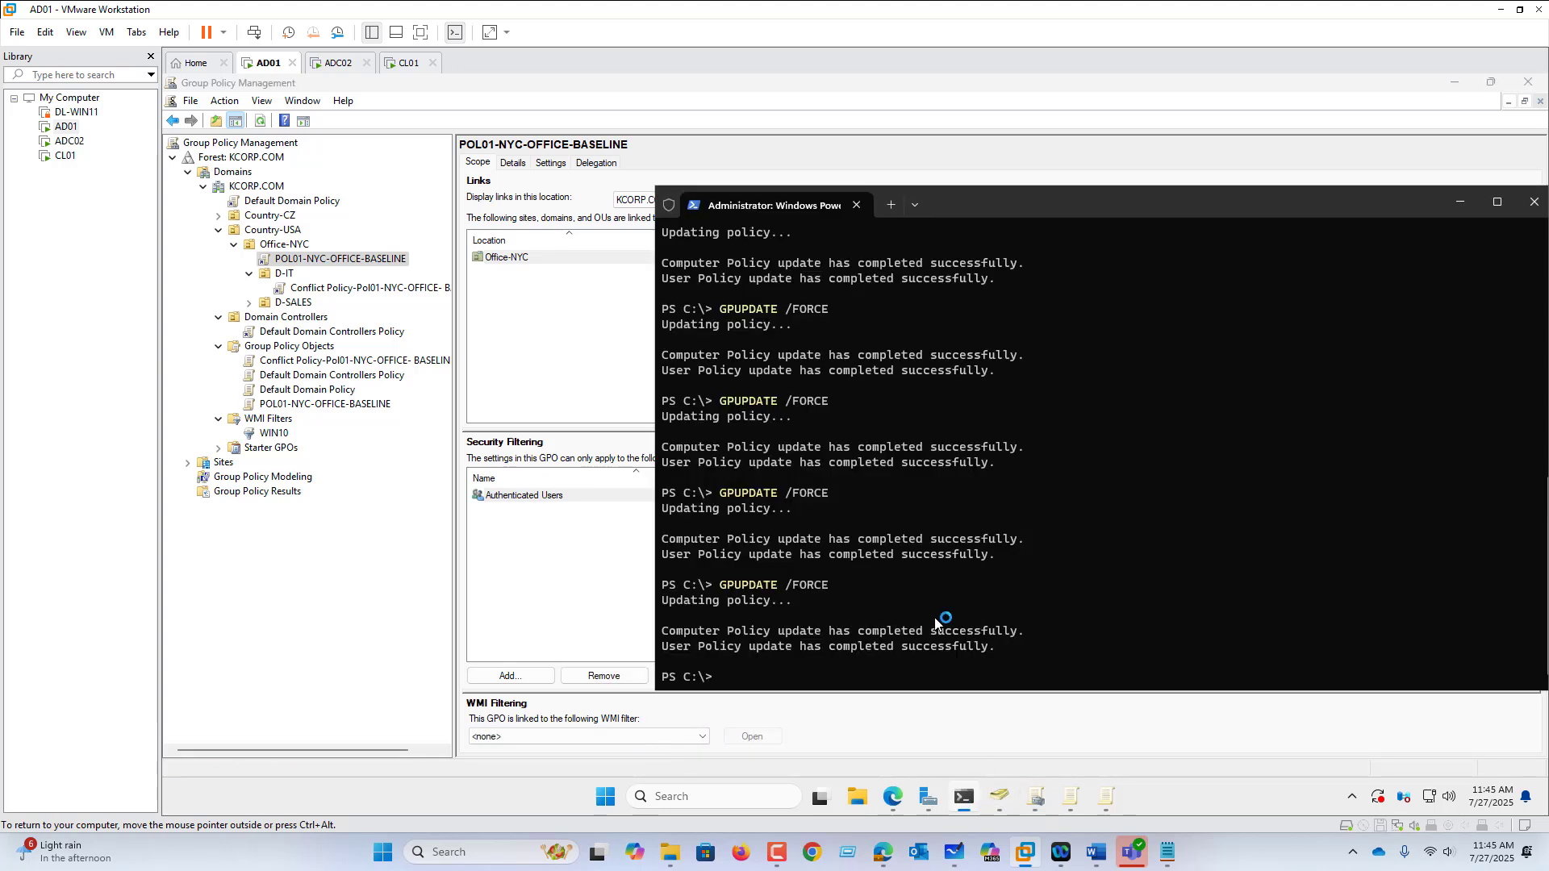
{"action": "key", "text": "Up"}
{"action": "key", "text": "Return"}
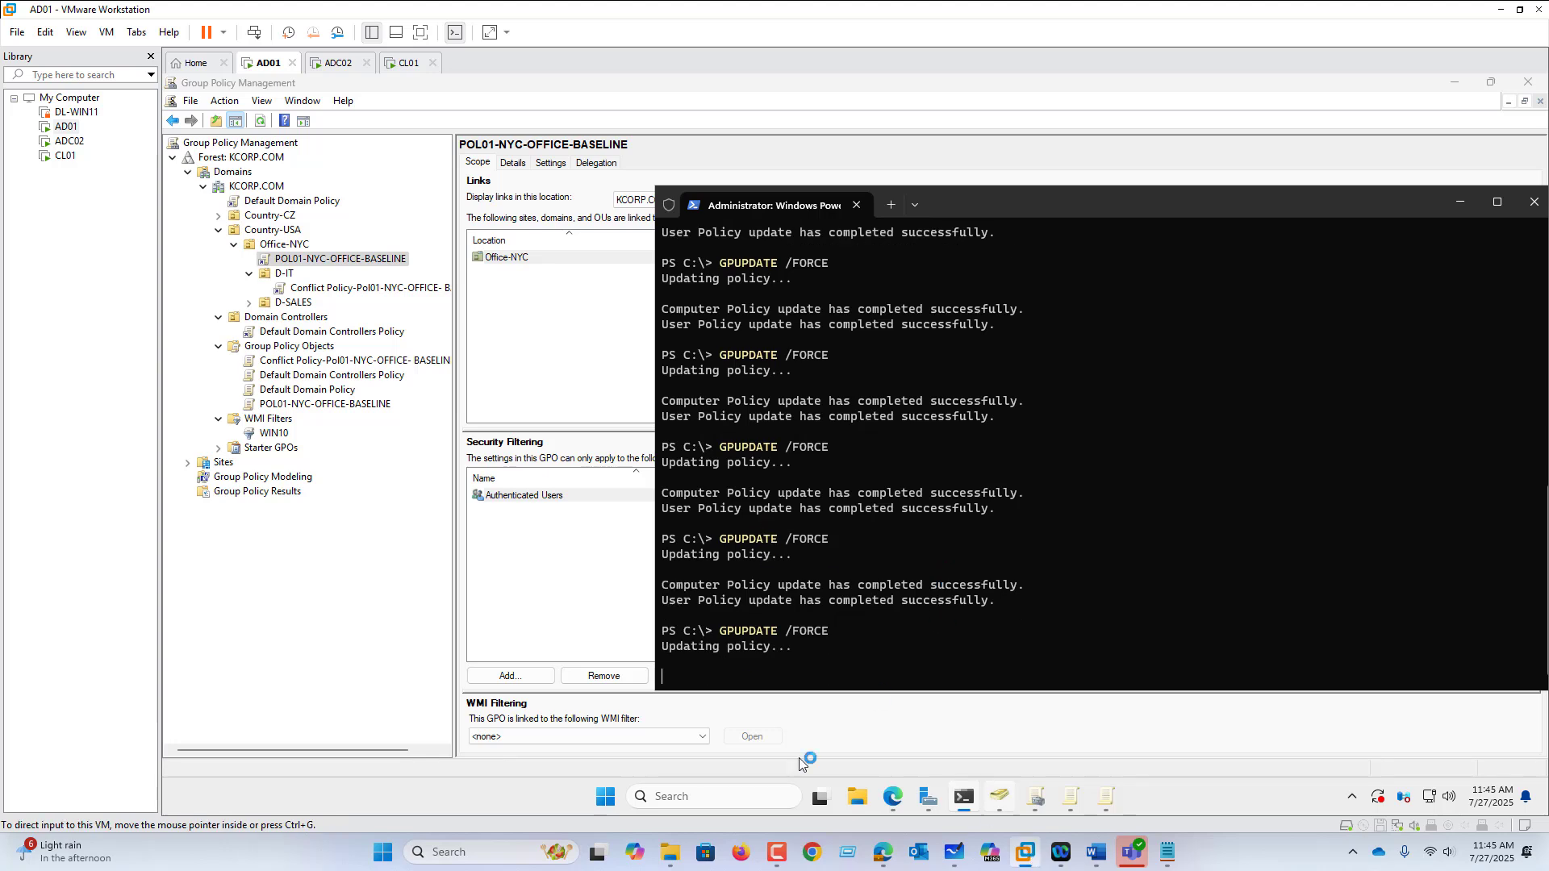
Step: Delete the Conflict Policy link from the D-IT unit
{"action": "right_click", "coordinate": [313, 303]}
{"action": "right_click", "coordinate": [314, 290]}
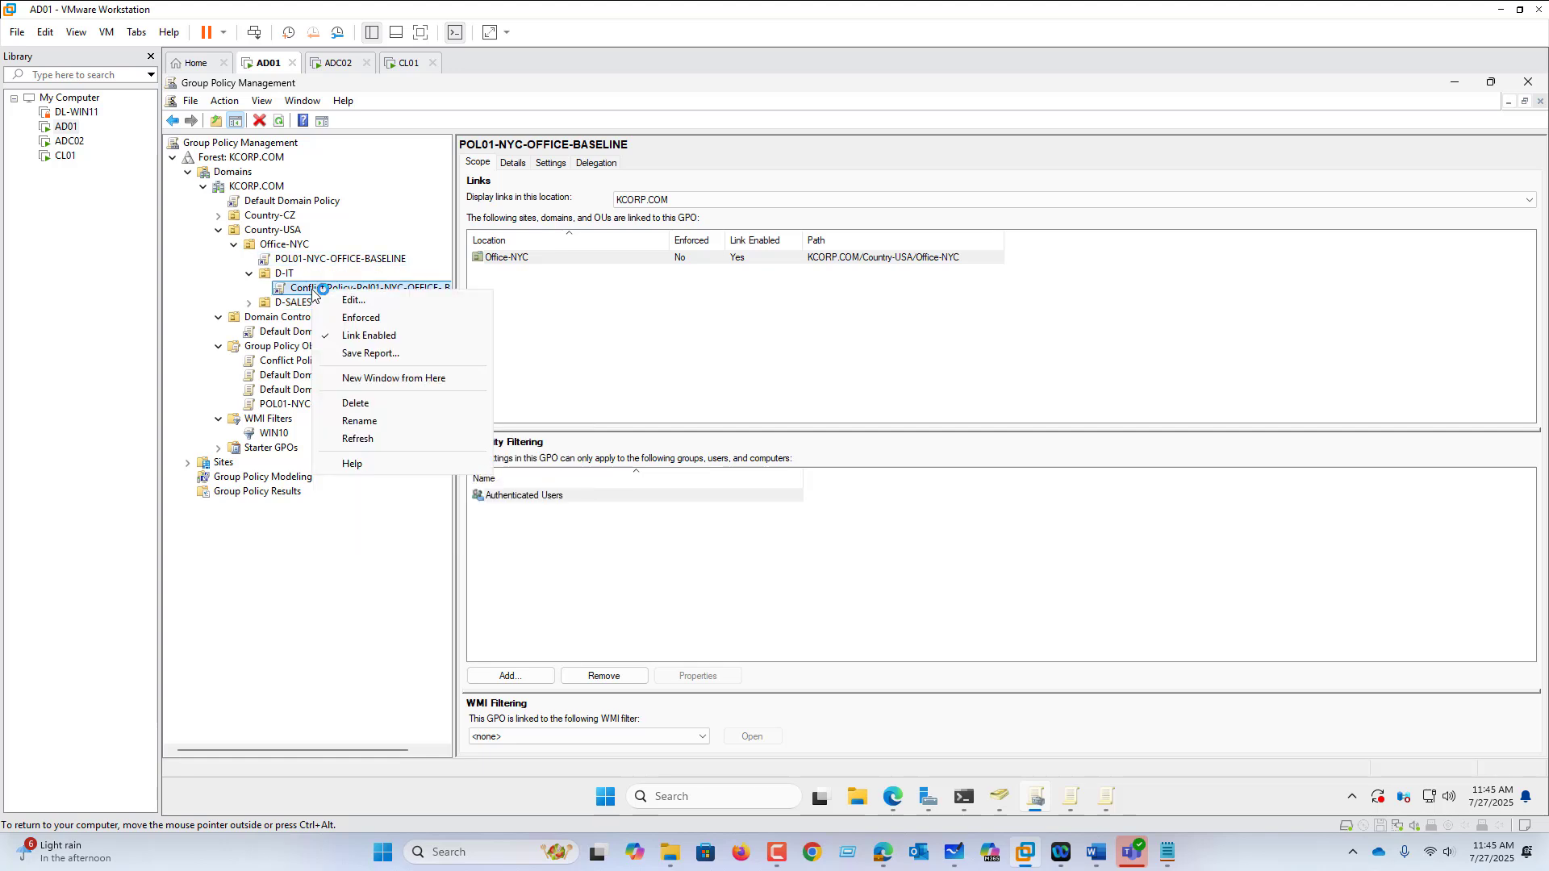
{"action": "left_click", "coordinate": [359, 403]}
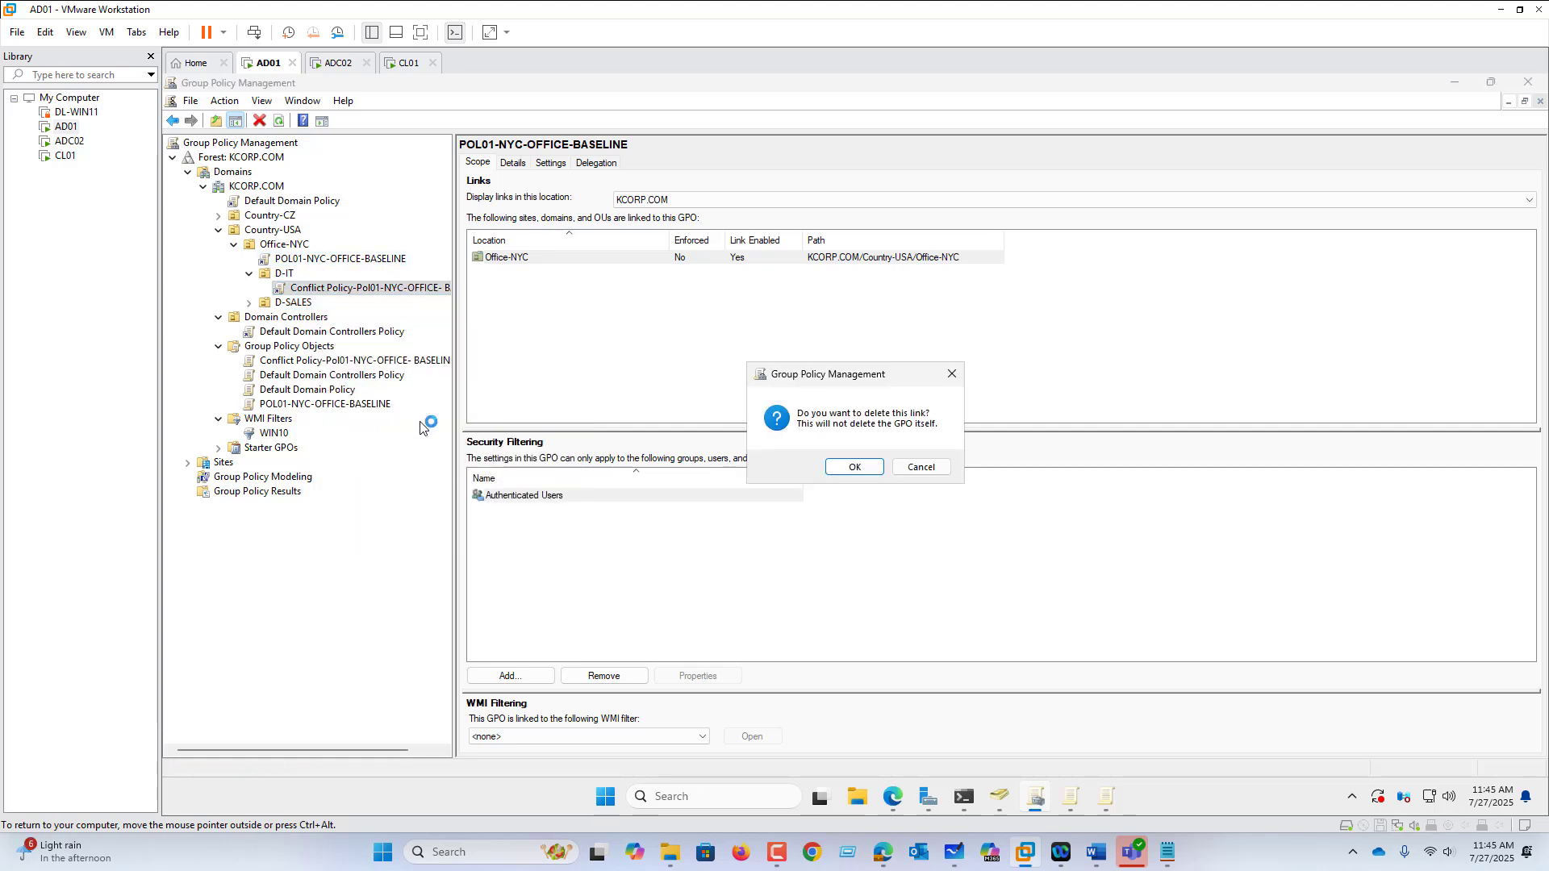
{"action": "left_click", "coordinate": [855, 468]}
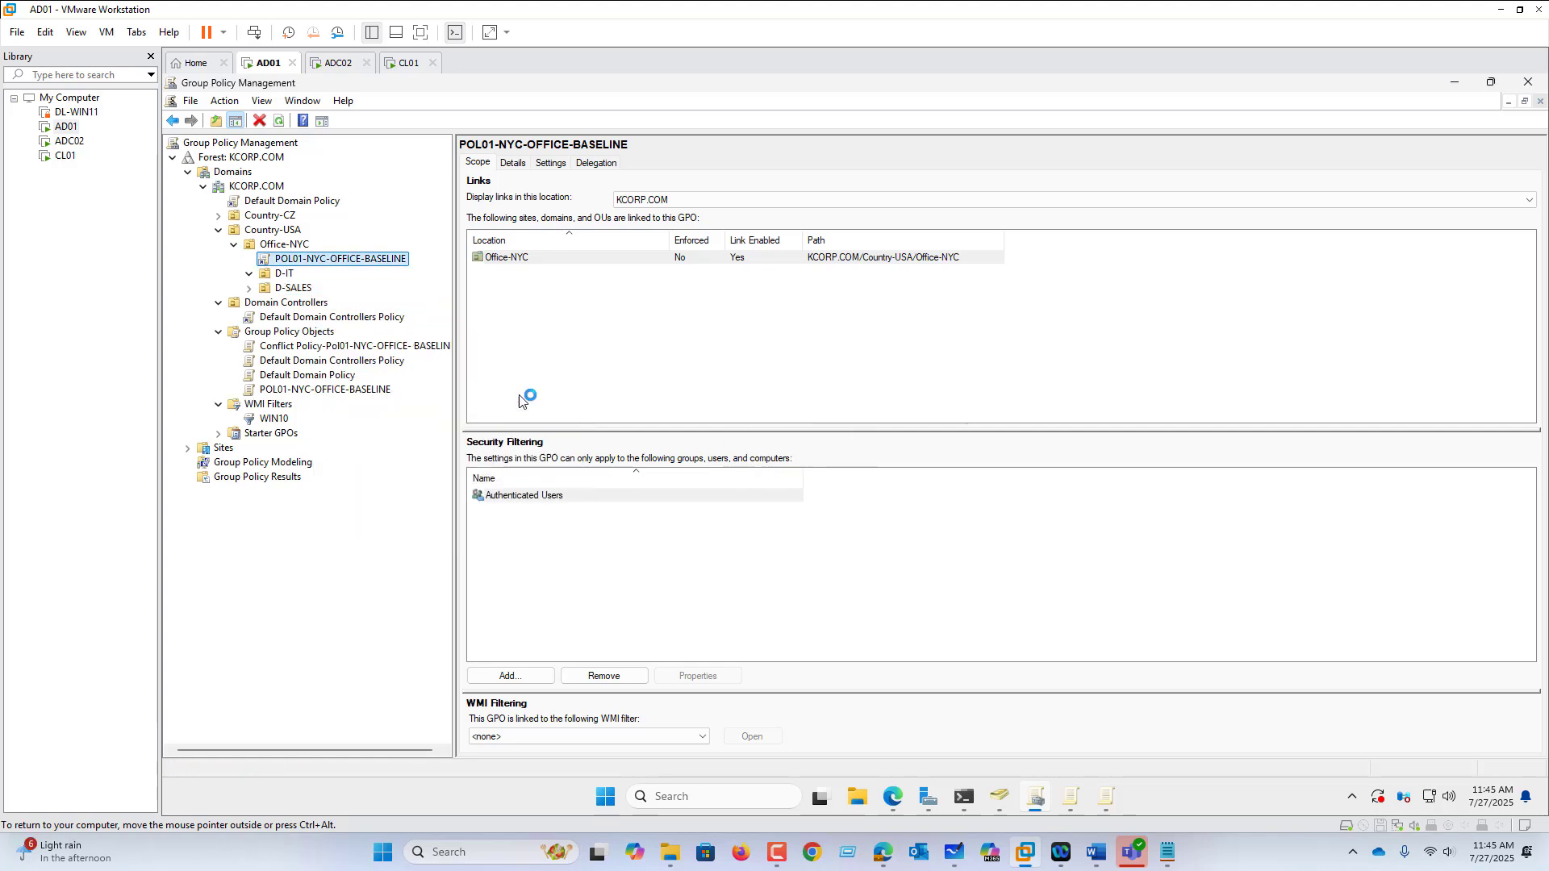
Step: Rerun GPUPDATE /FORCE, then show KCORP.COM's Starter GPOs in Group Policy Management
{"action": "left_click", "coordinate": [964, 799]}
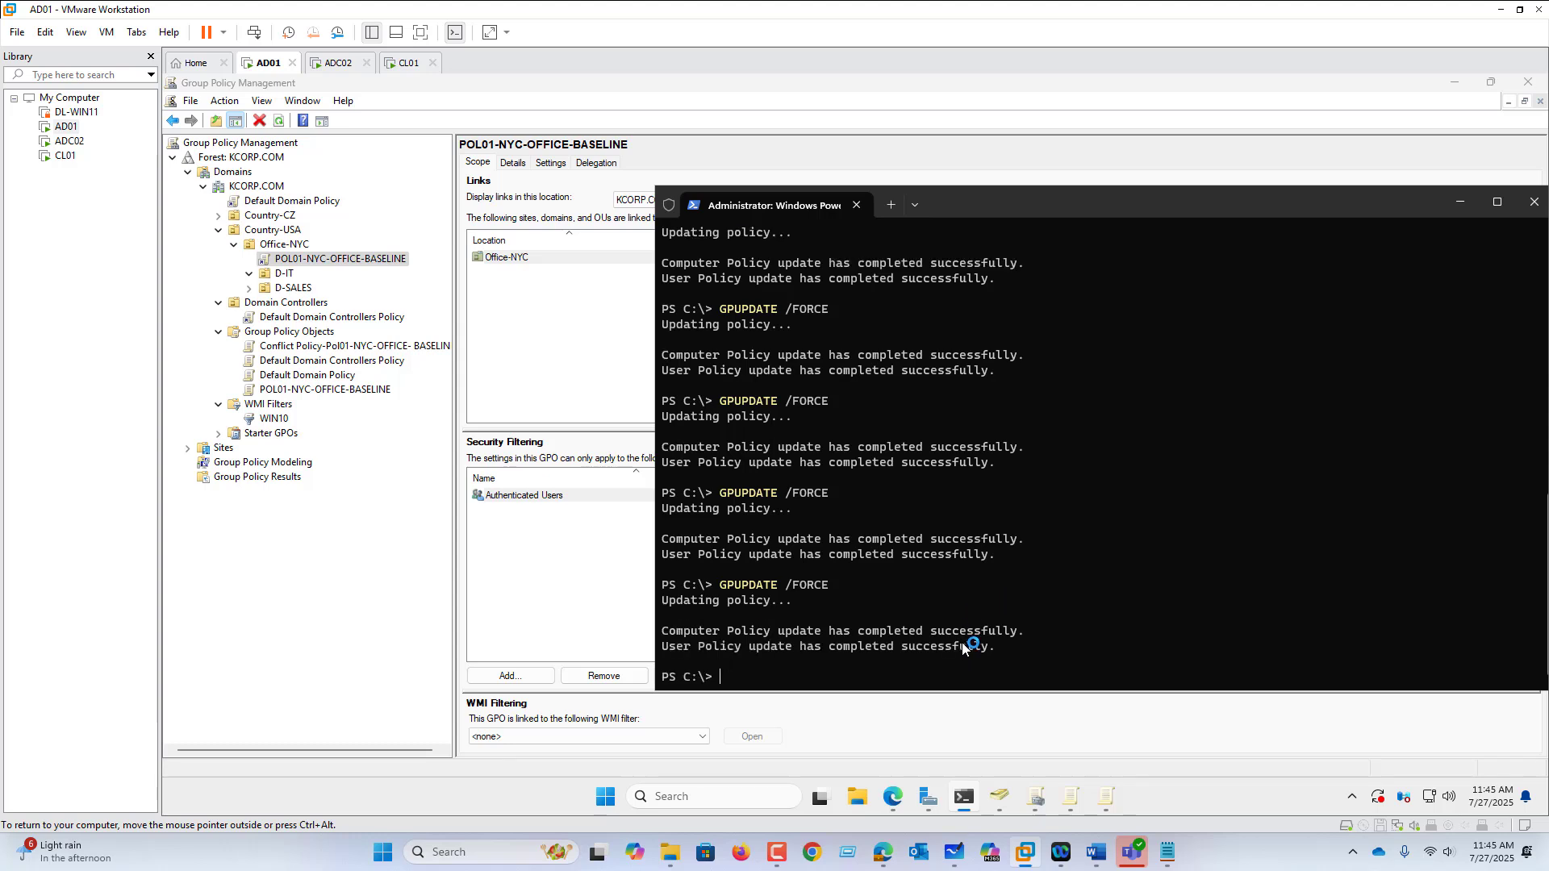
{"action": "key", "text": "Up"}
{"action": "key", "text": "Return"}
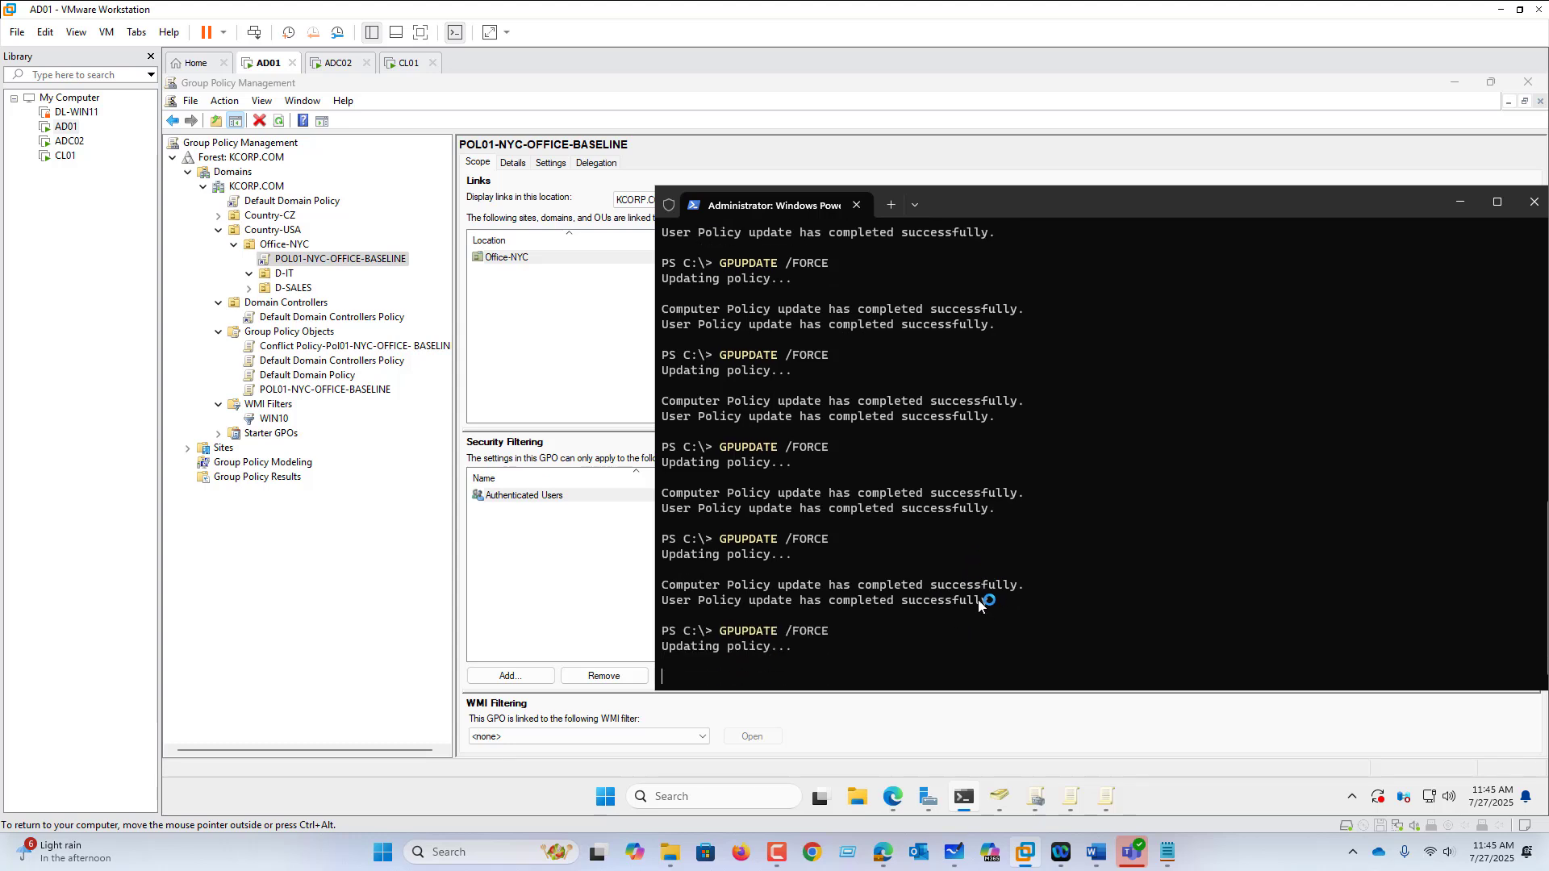
{"action": "left_click", "coordinate": [364, 625]}
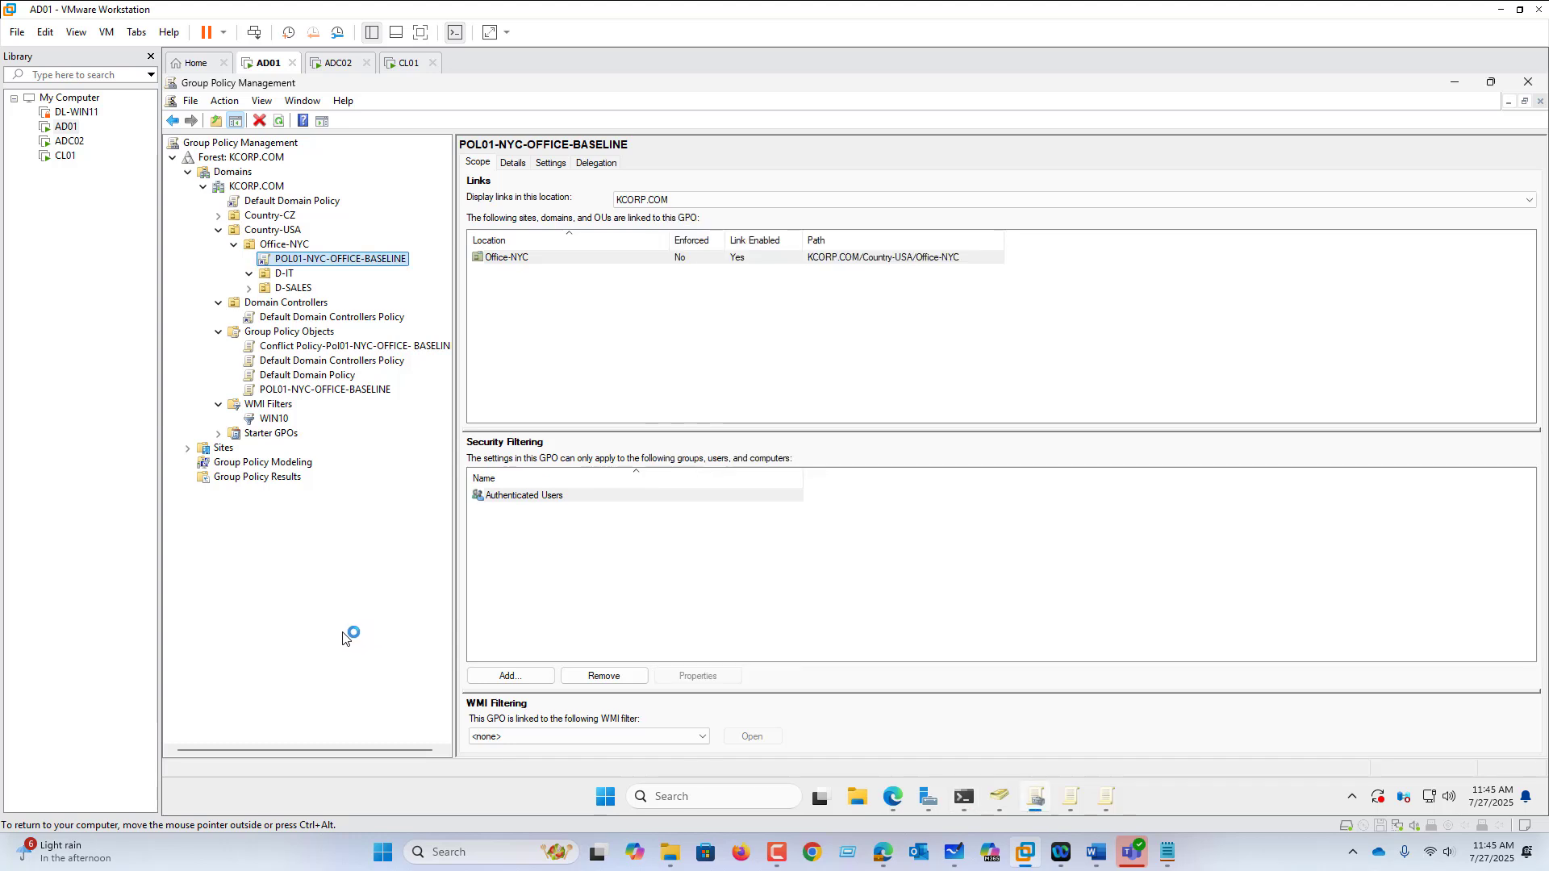
{"action": "left_click", "coordinate": [274, 434]}
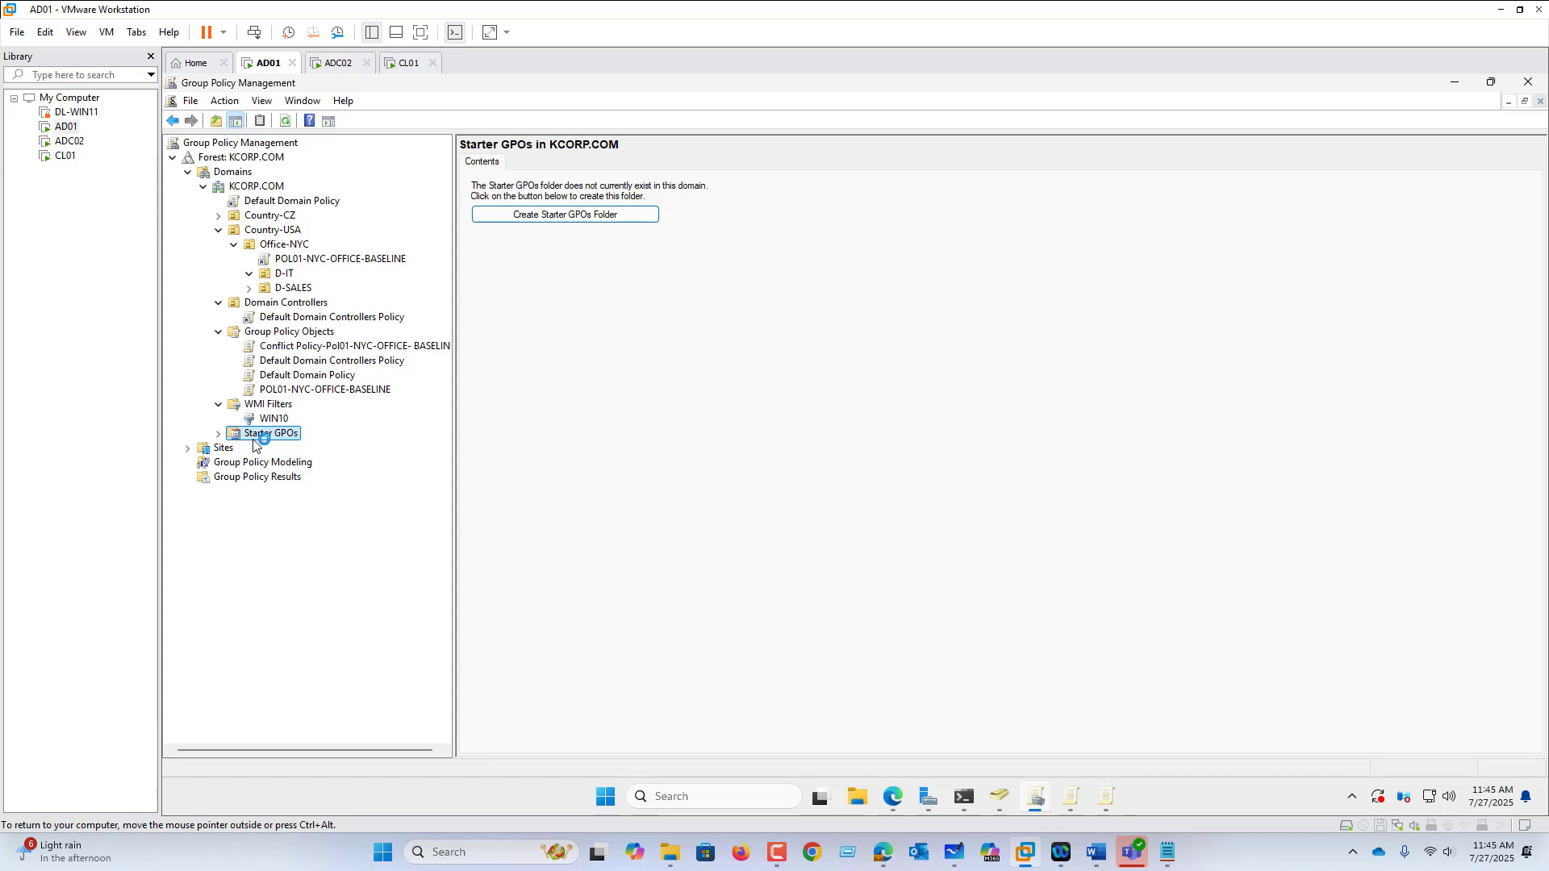
Step: Add a new starter GPO named 'BASELINE FOR ALL DEPARTMENT' under KCORP.COM's Starter GPOs
{"action": "left_click", "coordinate": [217, 434]}
{"action": "right_click", "coordinate": [284, 436]}
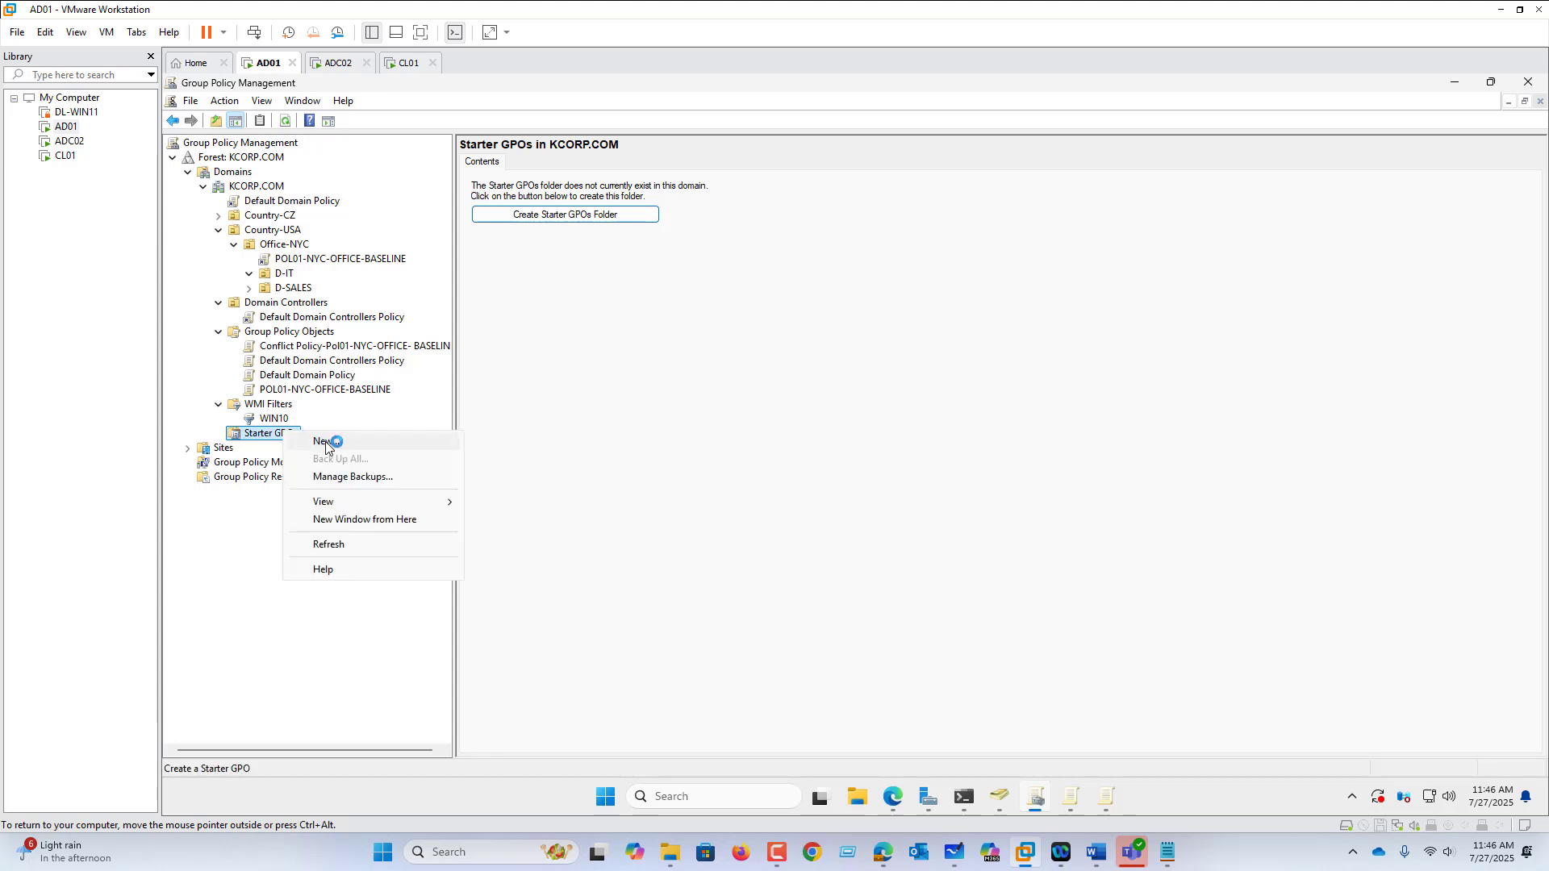
{"action": "left_click", "coordinate": [325, 442]}
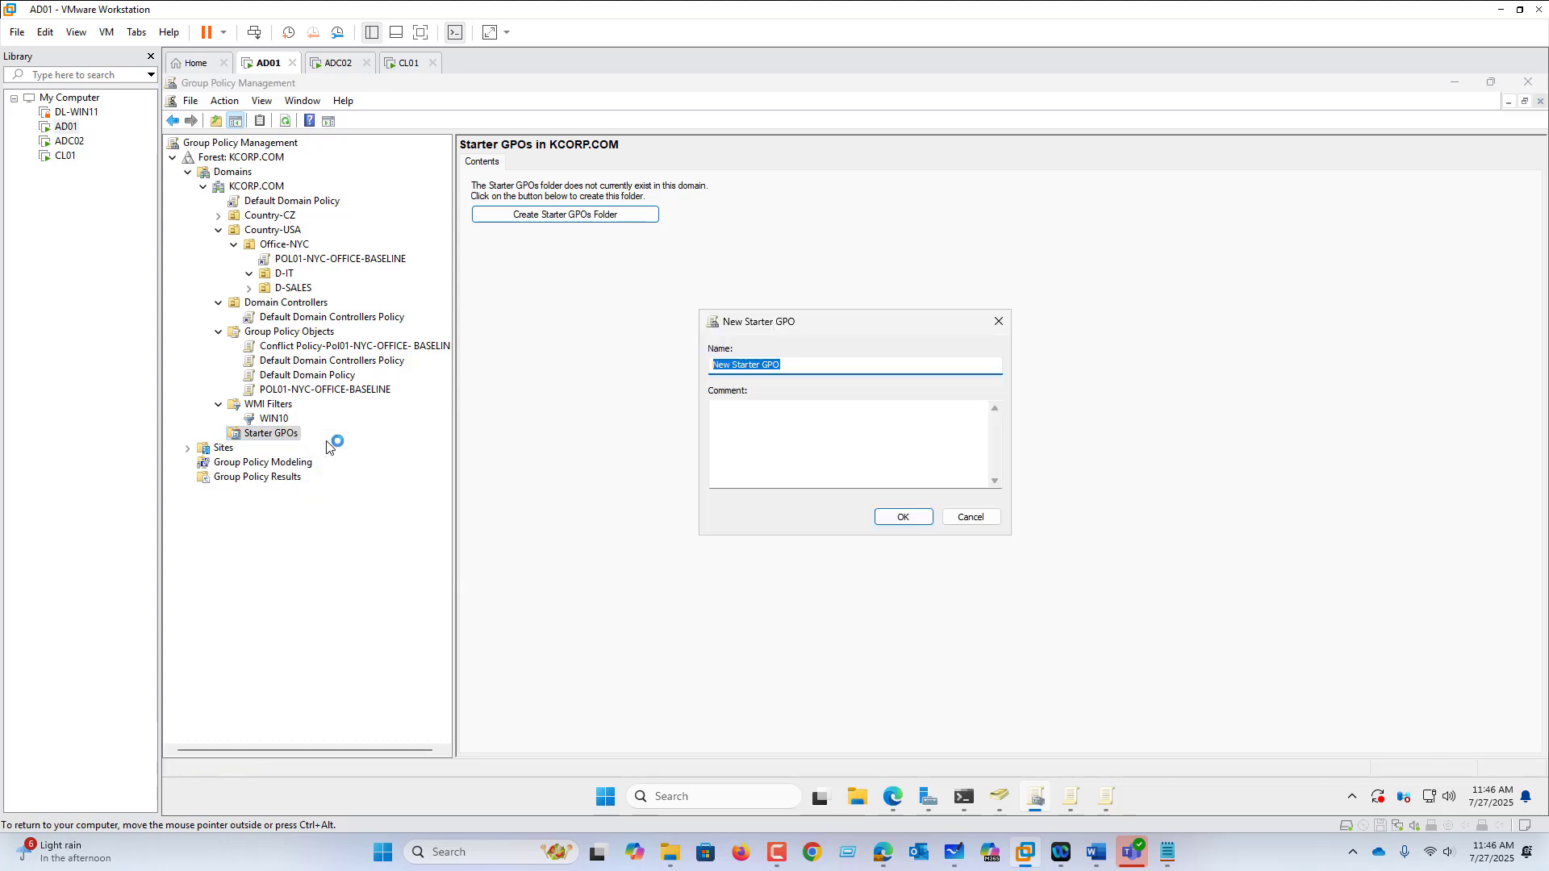
{"action": "type", "text": "BA"}
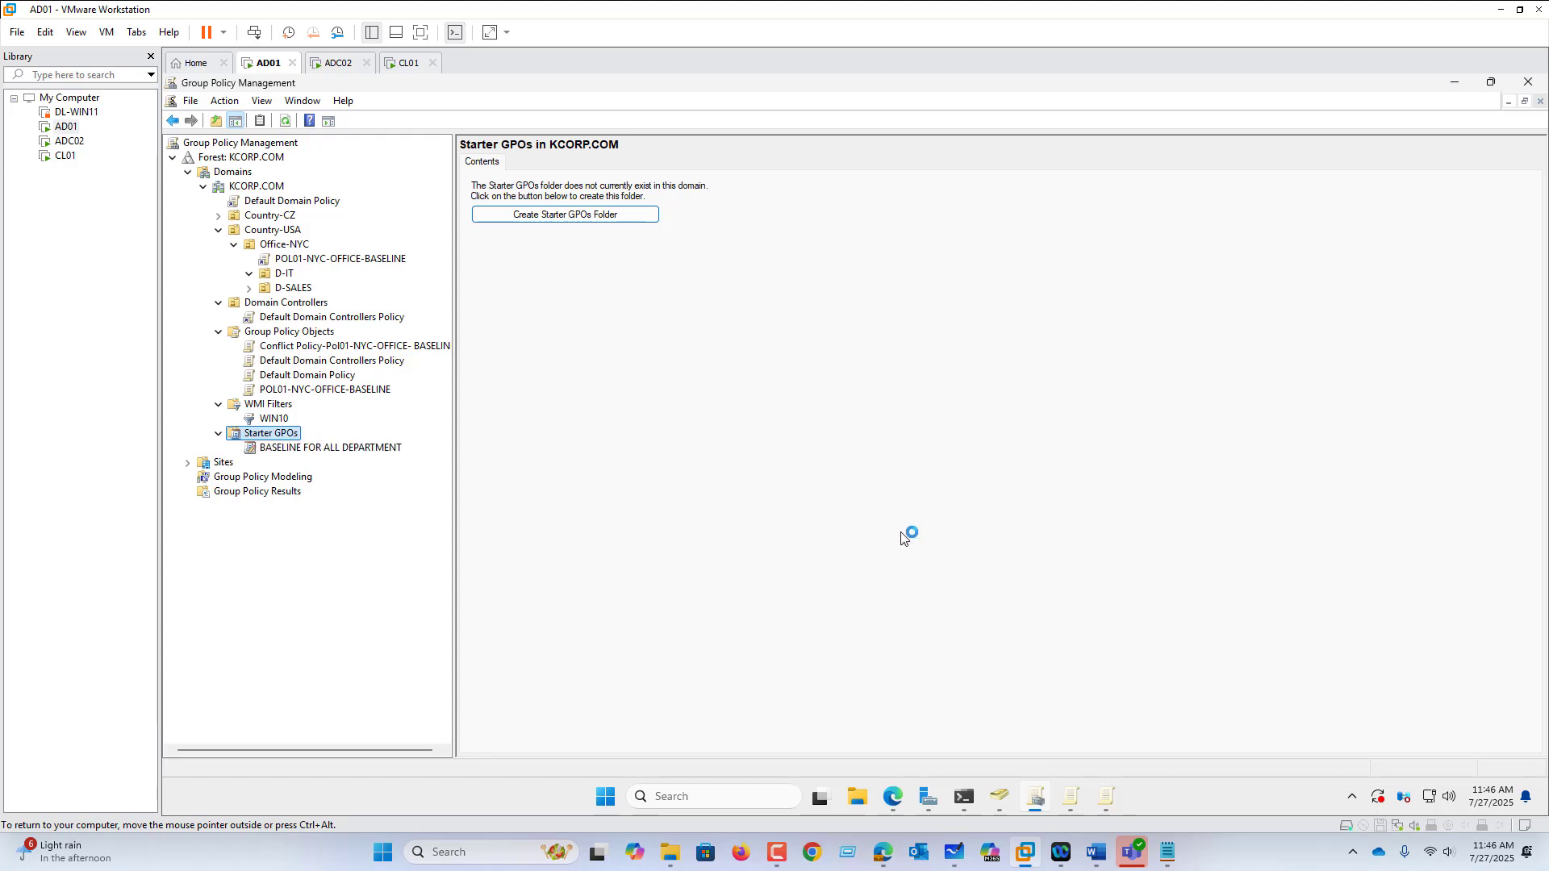
{"action": "left_click", "coordinate": [289, 448]}
Step: In the BASELINE FOR ALL DEPARTMENT starter, set Control Panel's Allow Online Tips to Disabled
{"action": "right_click", "coordinate": [289, 450]}
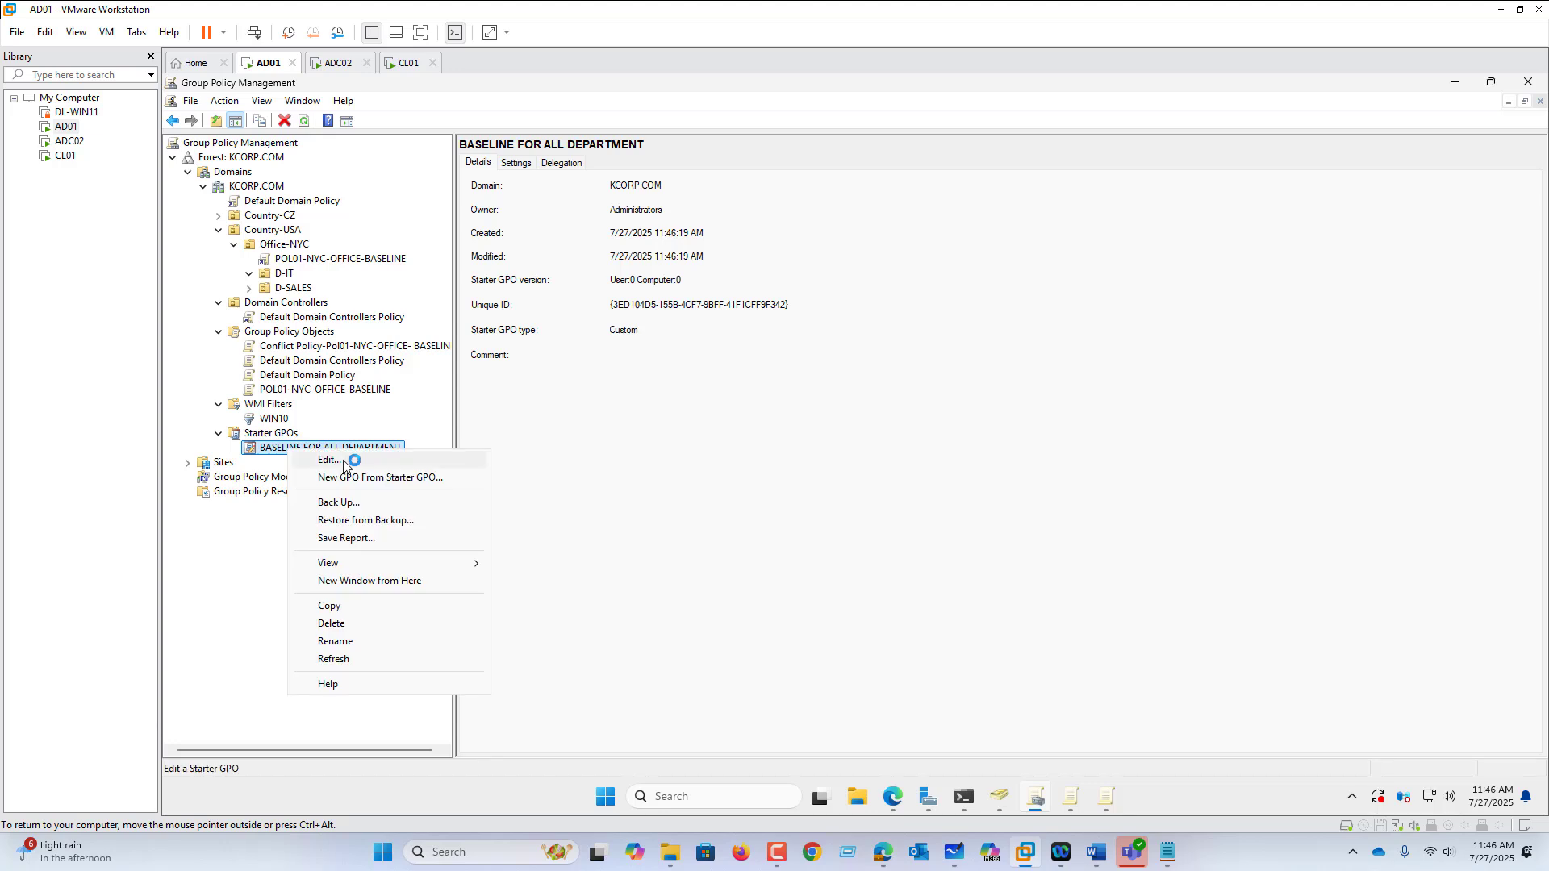
{"action": "left_click", "coordinate": [345, 456]}
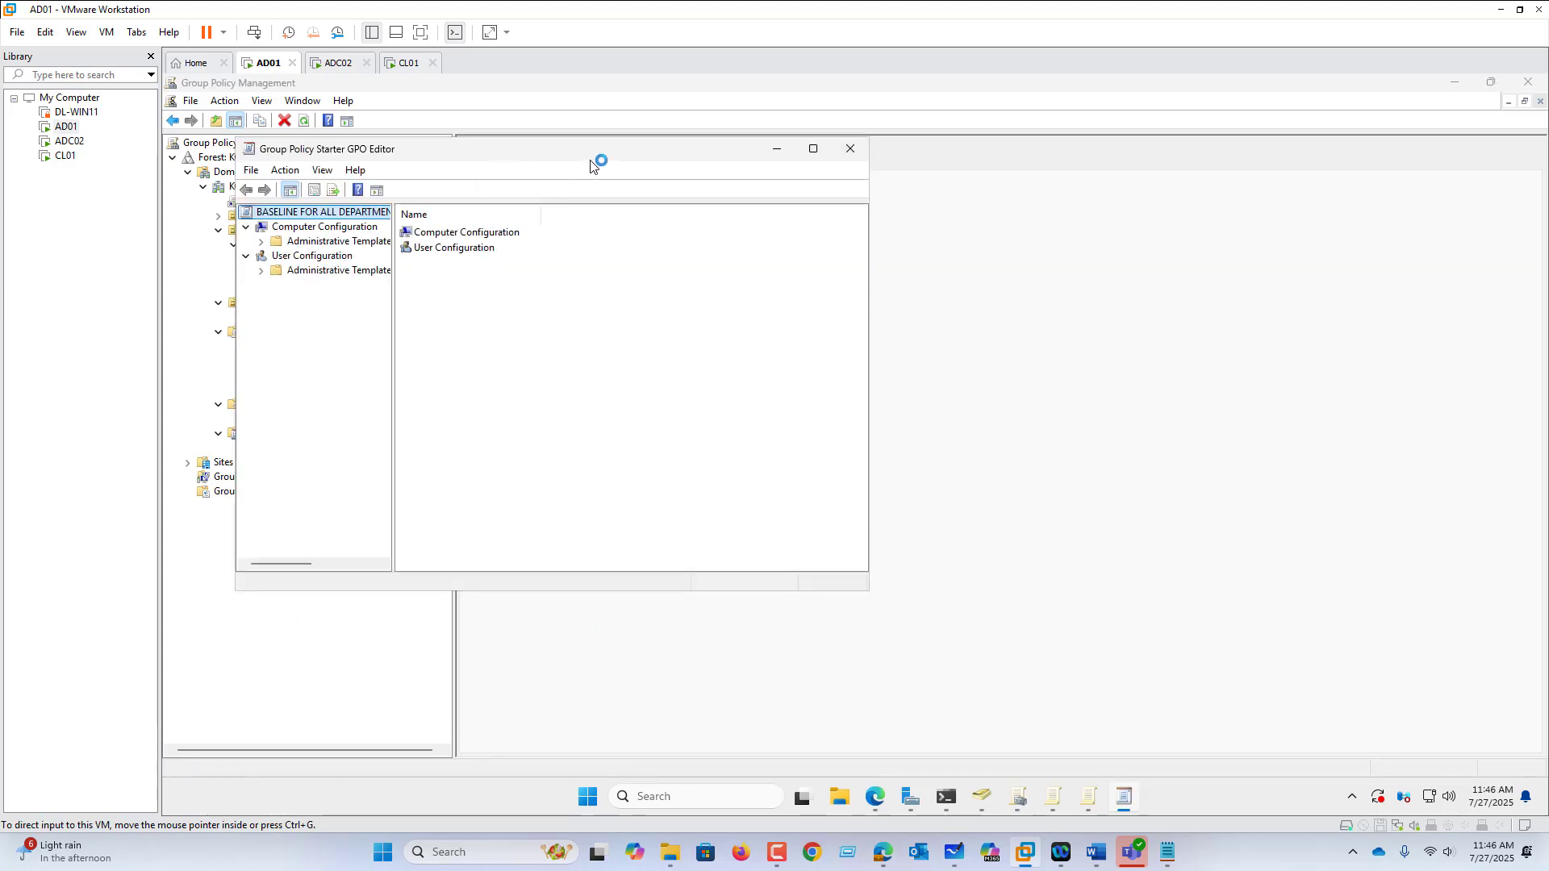
{"action": "left_click_drag", "start_coordinate": [717, 156], "coordinate": [1014, 233]}
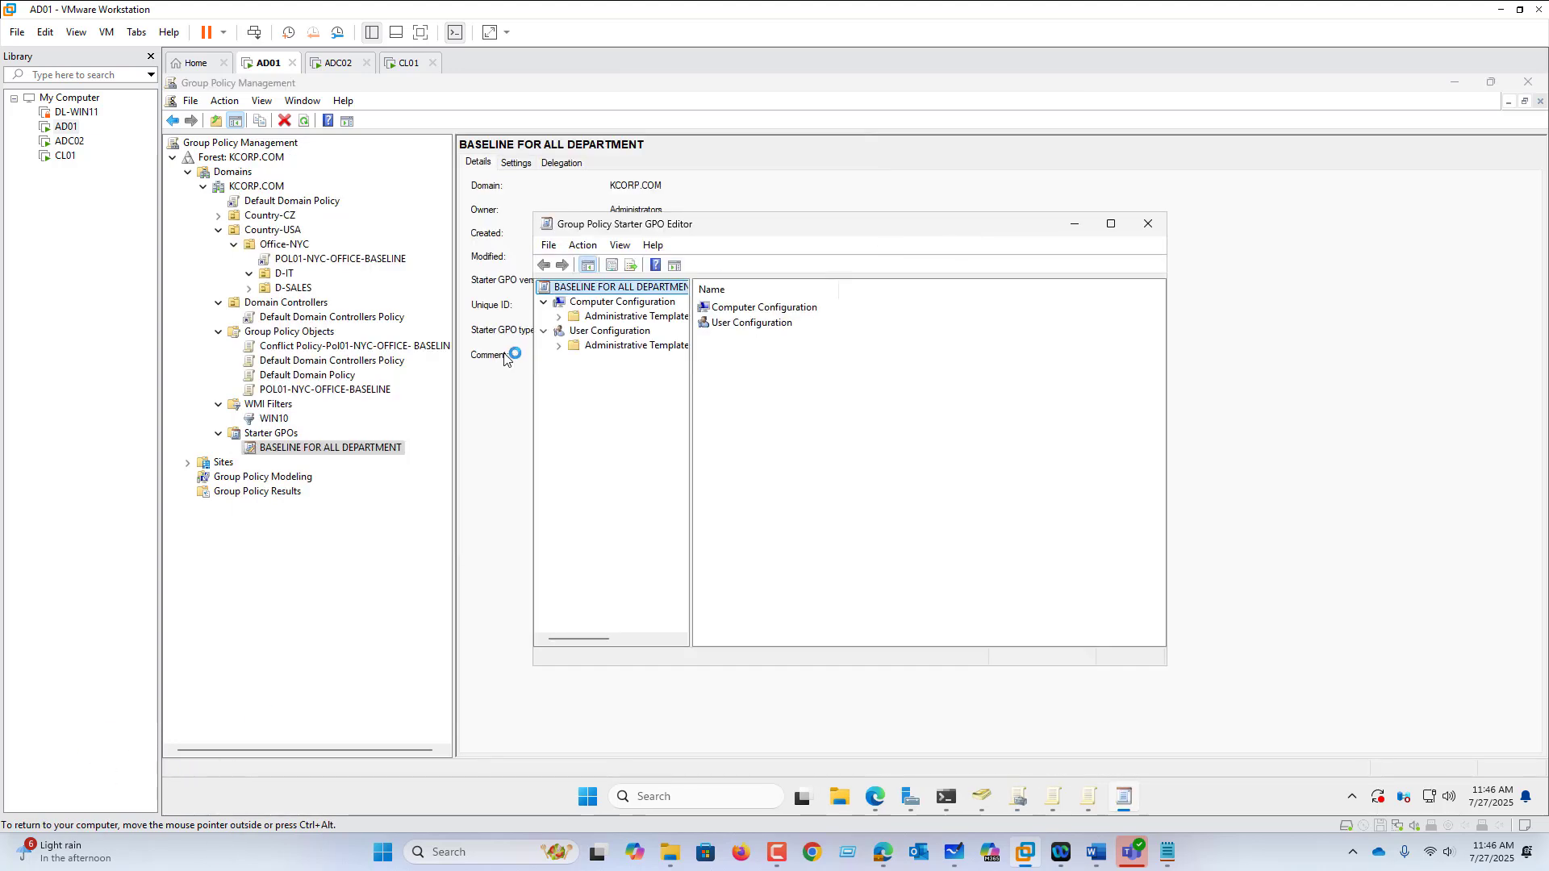
{"action": "left_click", "coordinate": [559, 316]}
{"action": "left_click", "coordinate": [626, 331]}
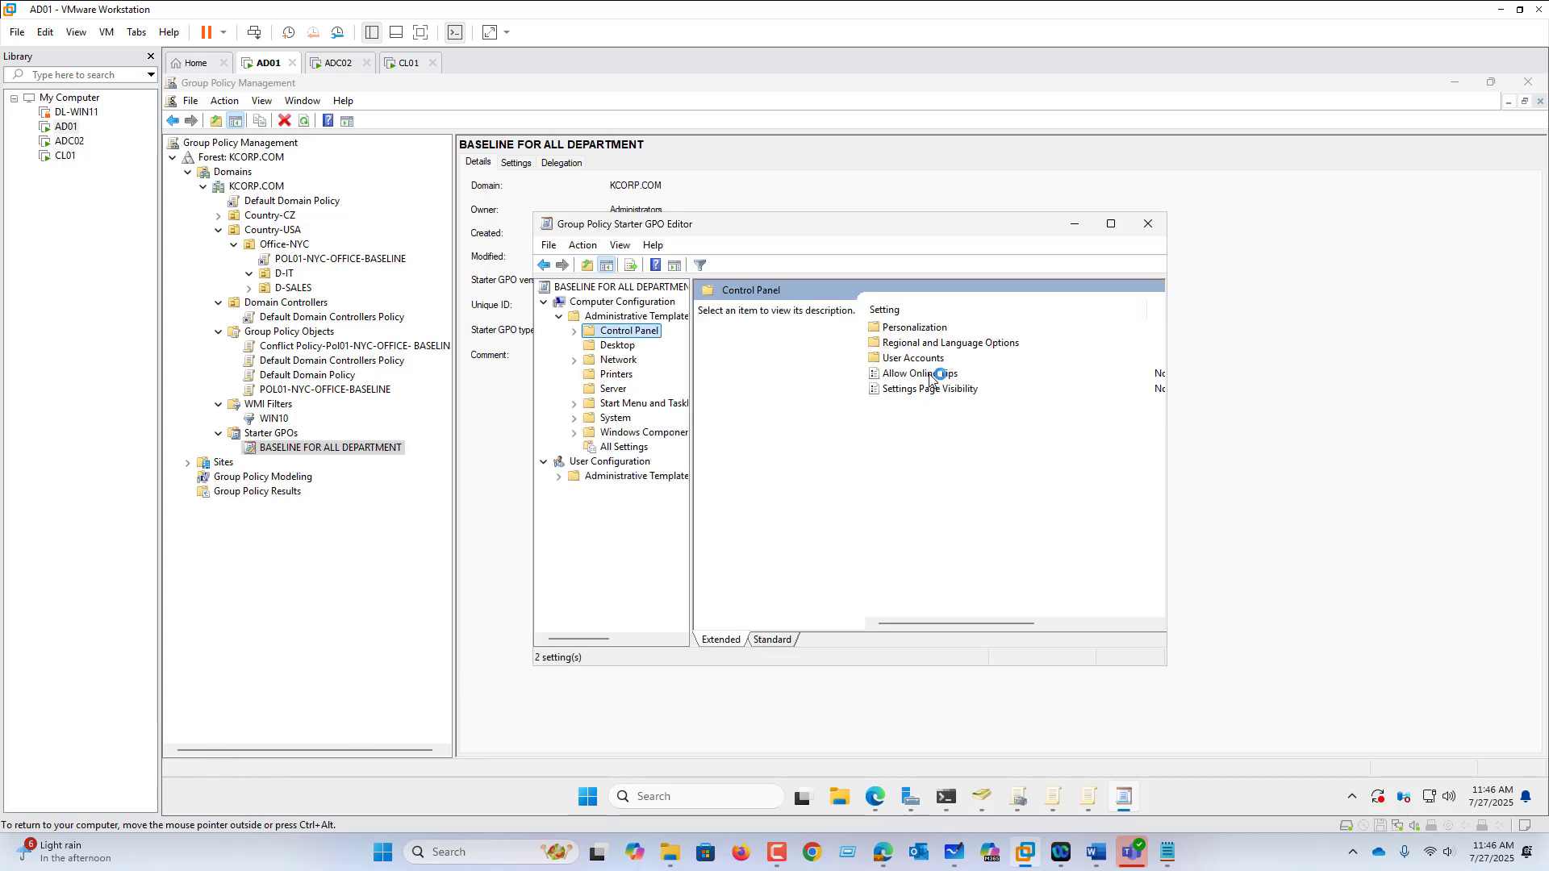
{"action": "double_click", "coordinate": [931, 376]}
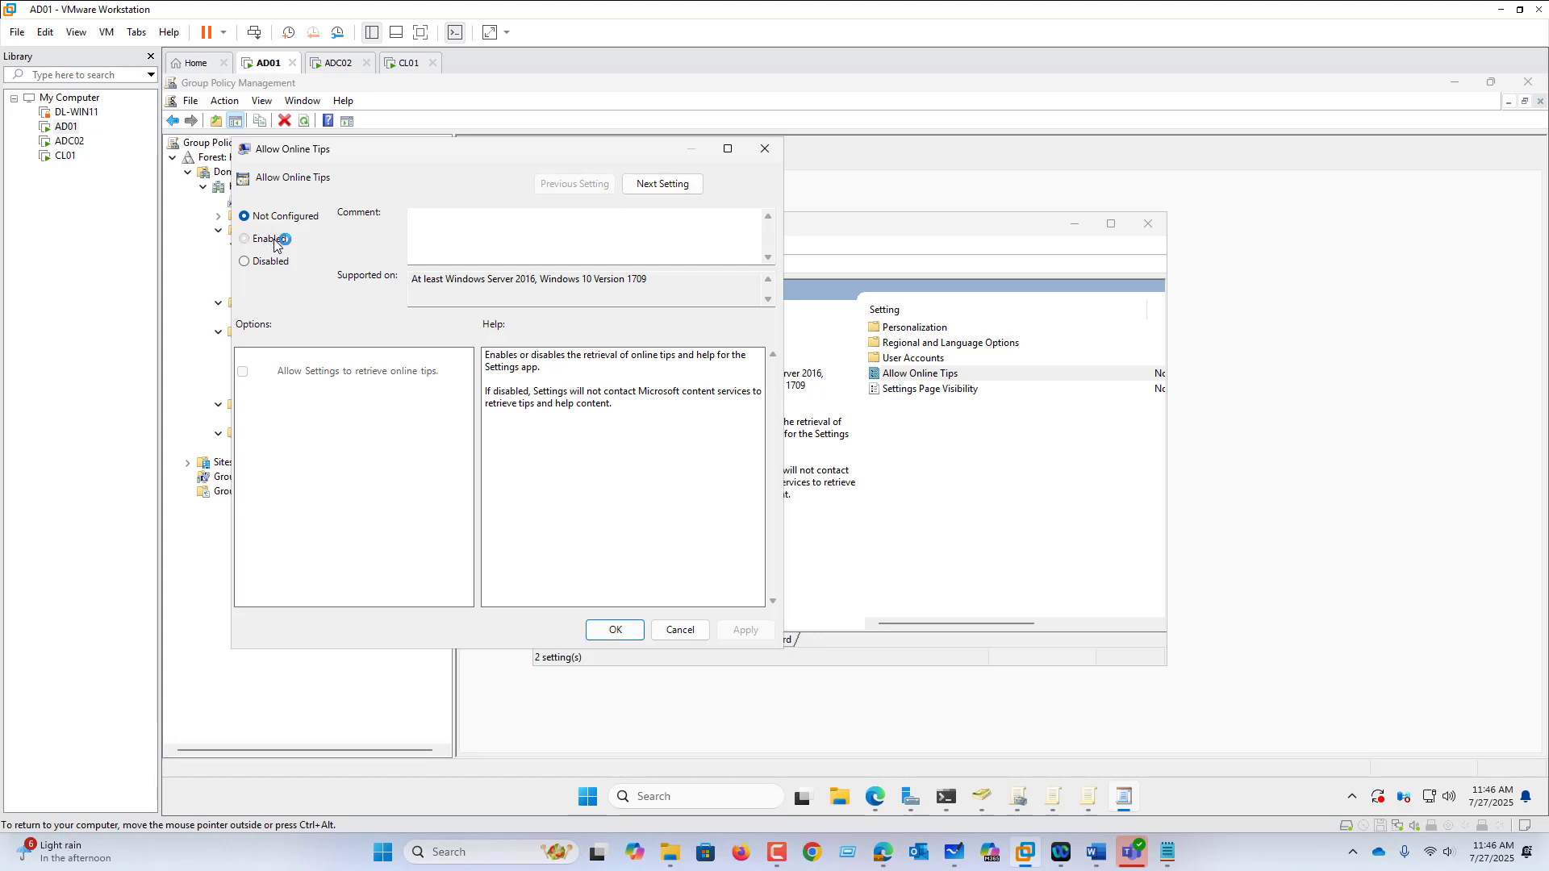
{"action": "left_click", "coordinate": [274, 240]}
{"action": "left_click", "coordinate": [614, 630]}
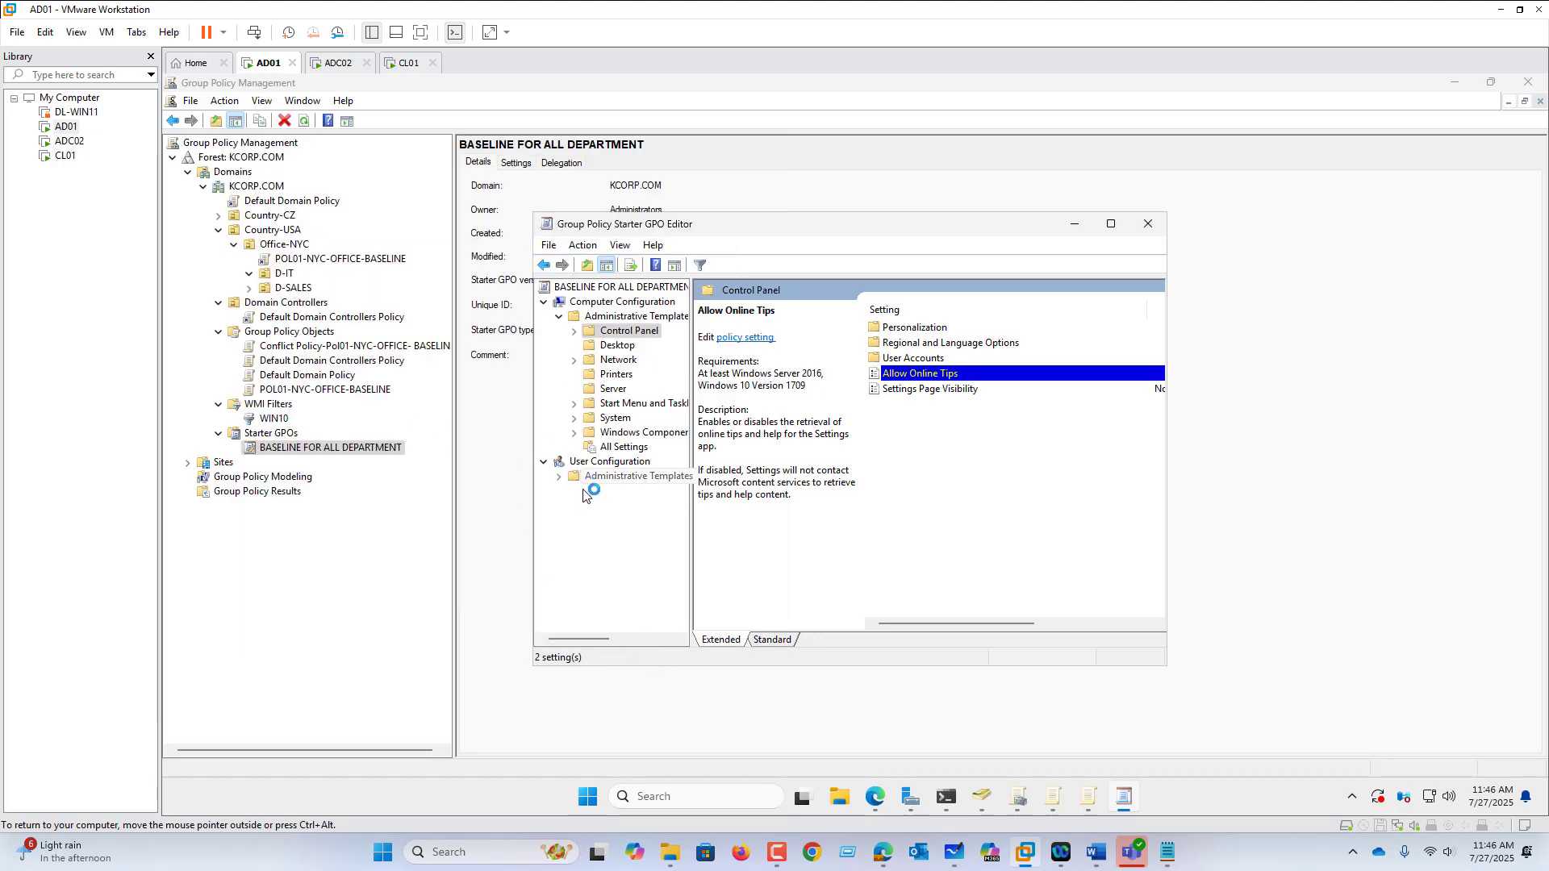
Step: Enable System > Disk Quotas > Enable disk quotas and close the starter GPO editor
{"action": "left_click", "coordinate": [616, 419]}
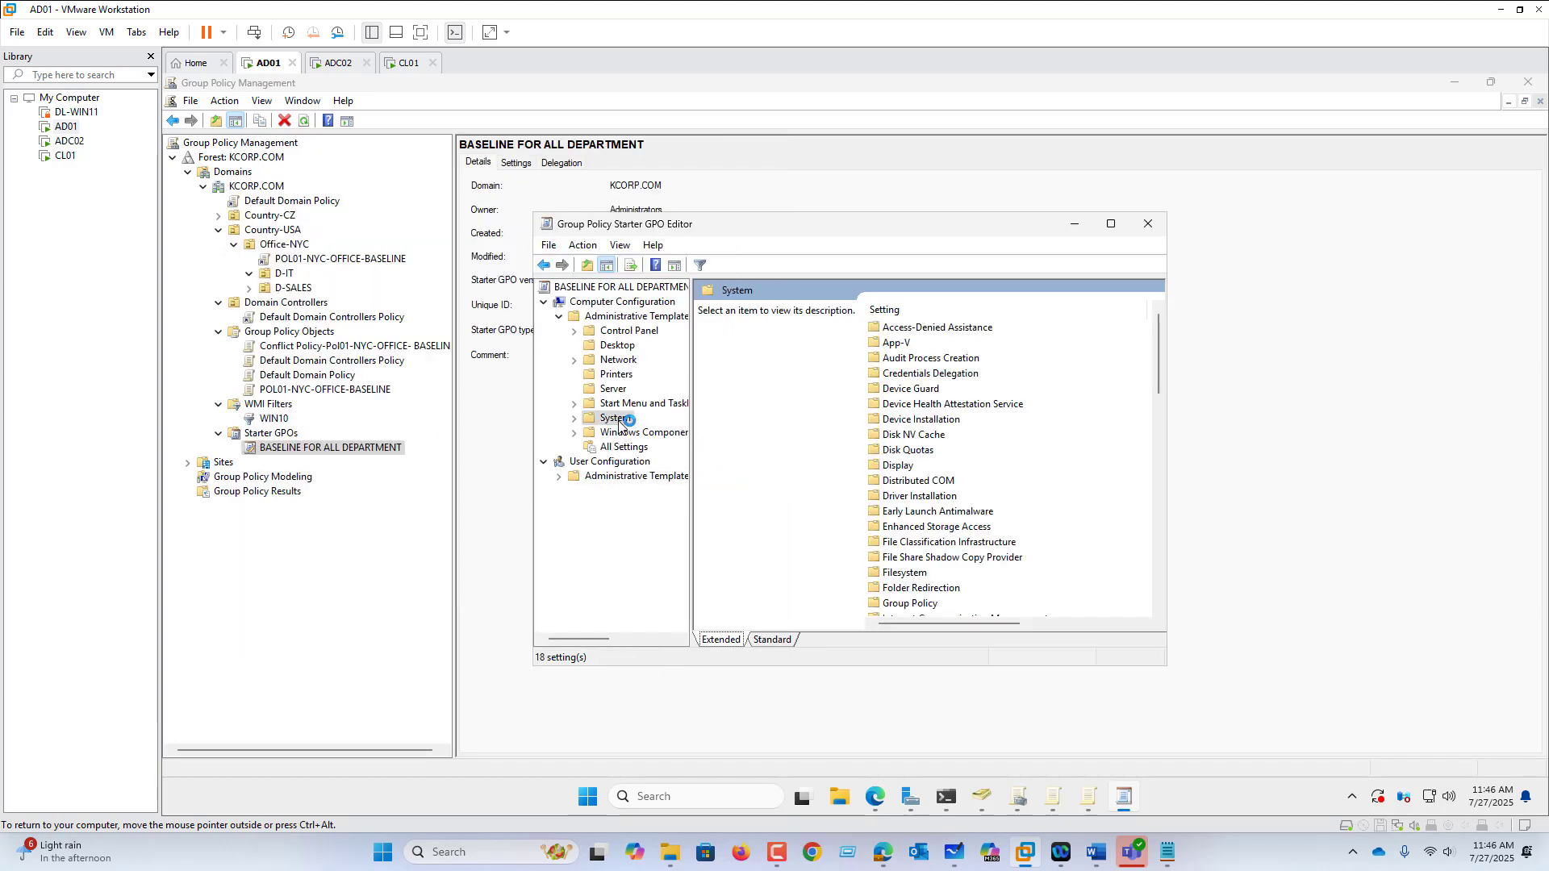
{"action": "double_click", "coordinate": [926, 454]}
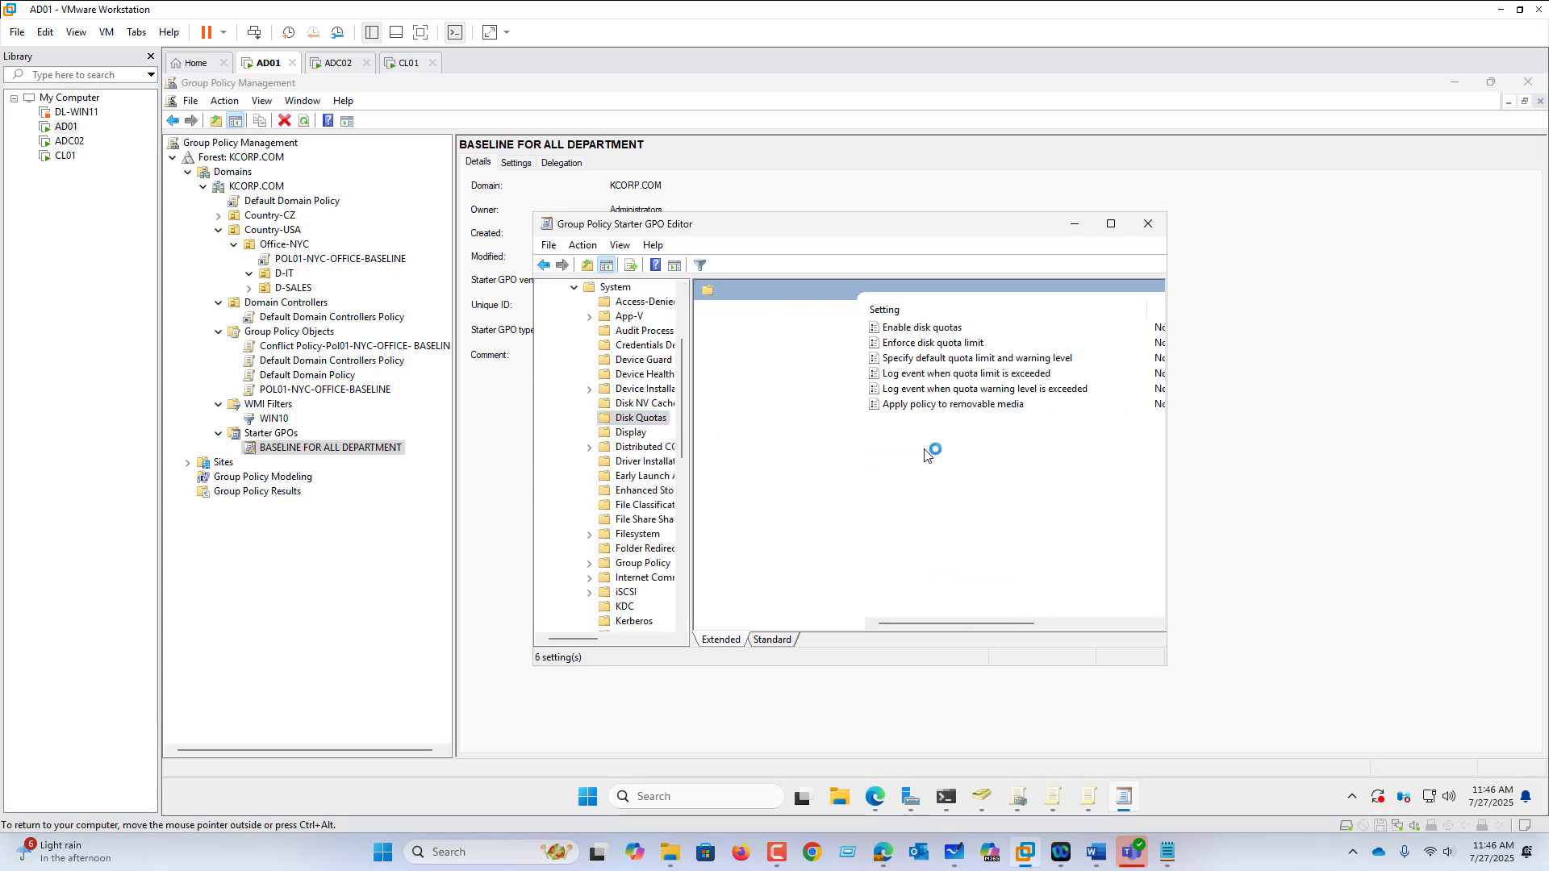
{"action": "left_click", "coordinate": [944, 331]}
{"action": "double_click", "coordinate": [945, 329]}
{"action": "left_click", "coordinate": [295, 259]}
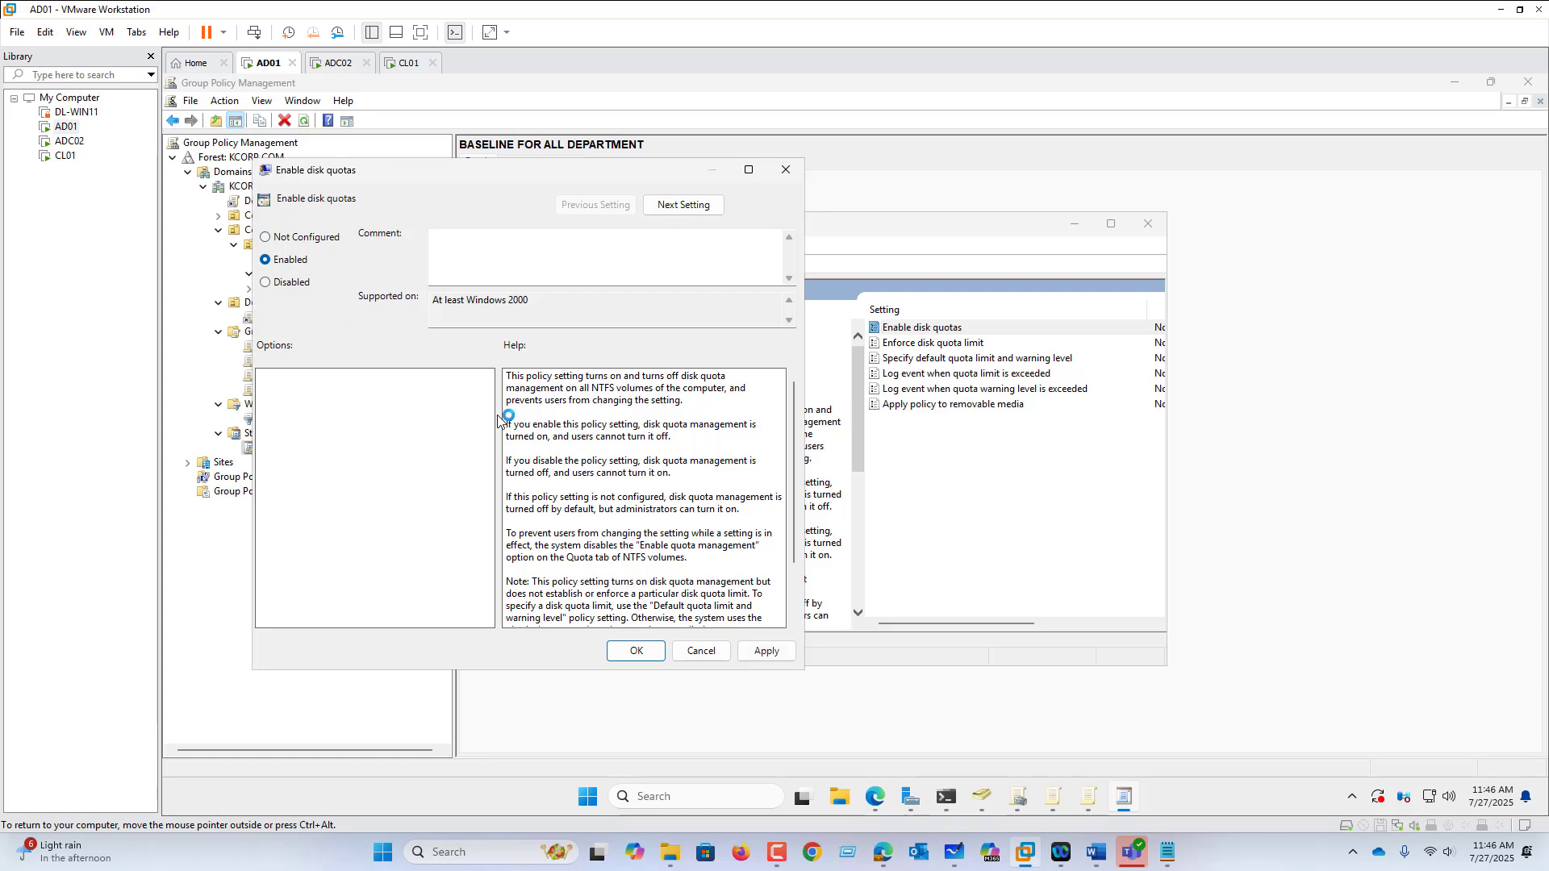
{"action": "left_click", "coordinate": [636, 651]}
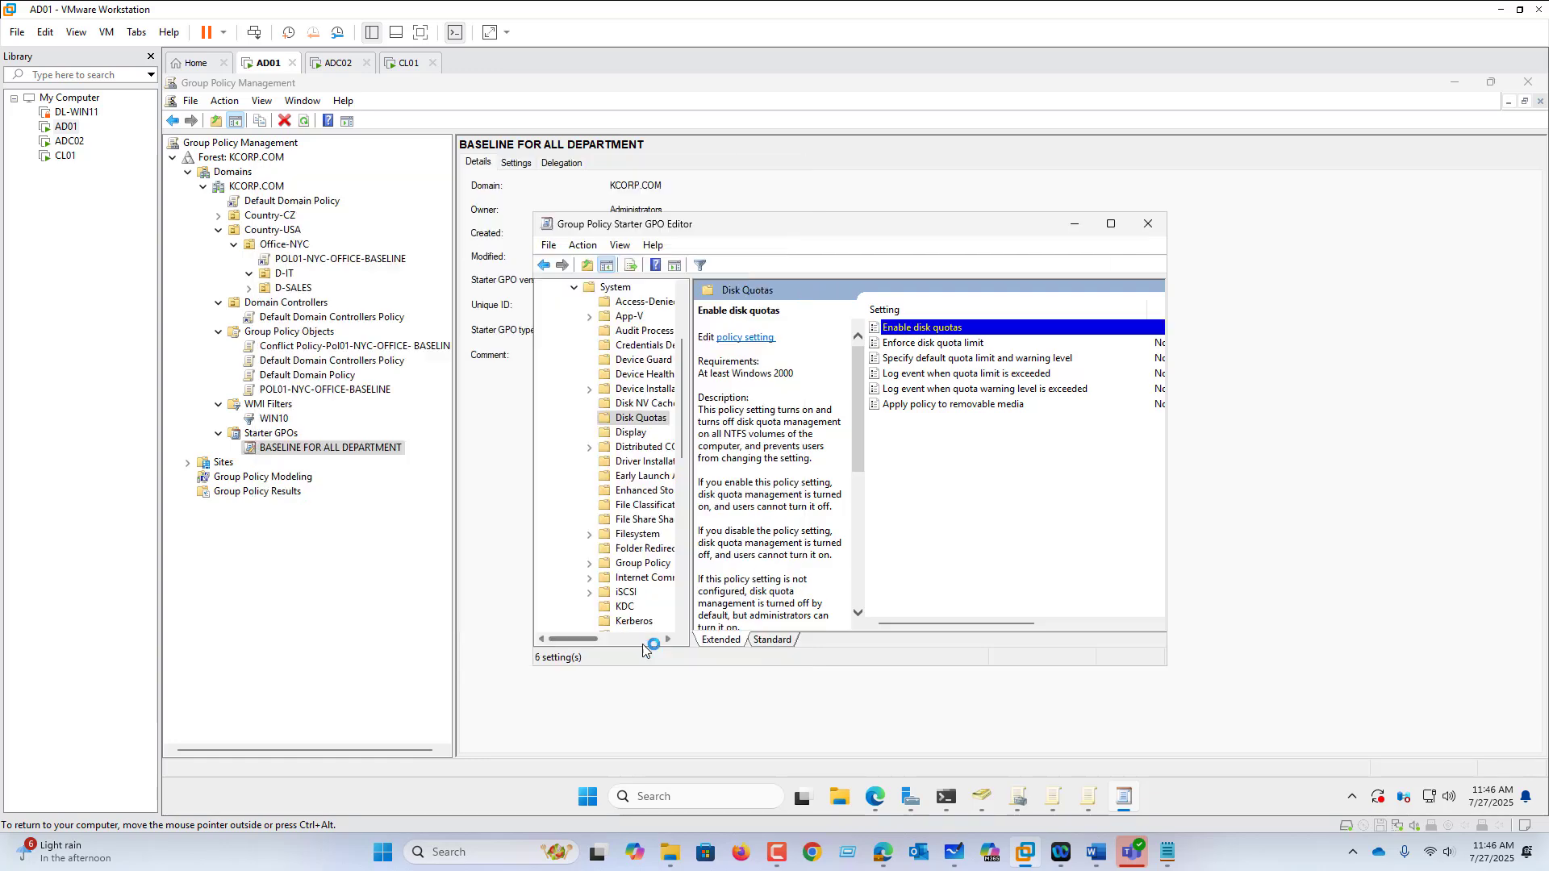
{"action": "left_click", "coordinate": [1148, 226]}
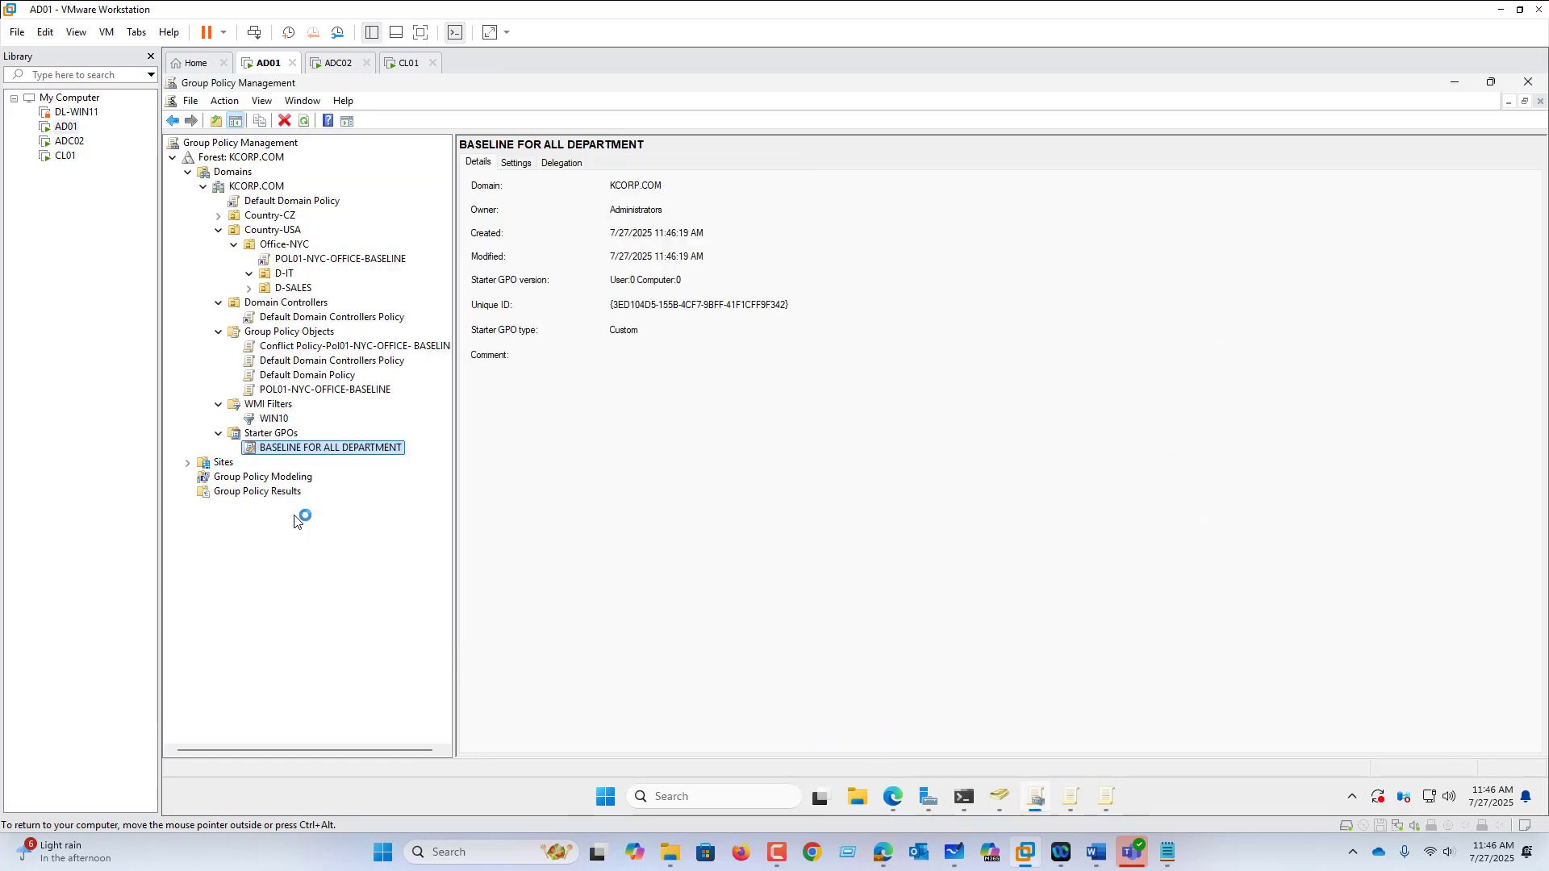
Step: Create POL02-PRAGUE linked to Office-Prague, based on the BASELINE FOR ALL DEPARTMENT starter GPO
{"action": "left_click", "coordinate": [219, 216]}
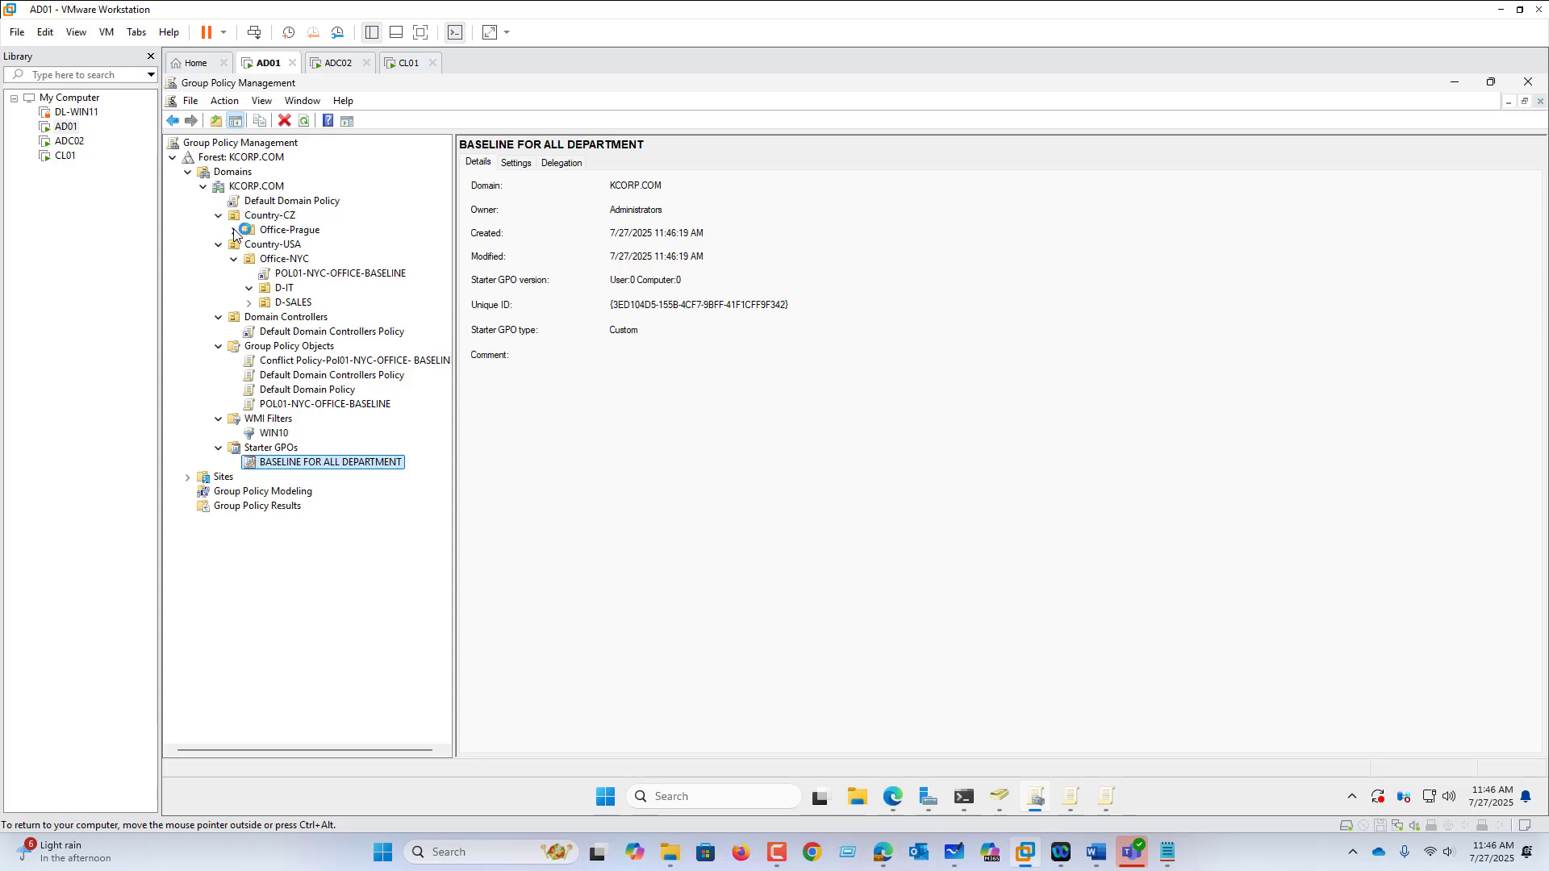
{"action": "left_click", "coordinate": [235, 231]}
{"action": "right_click", "coordinate": [285, 232]}
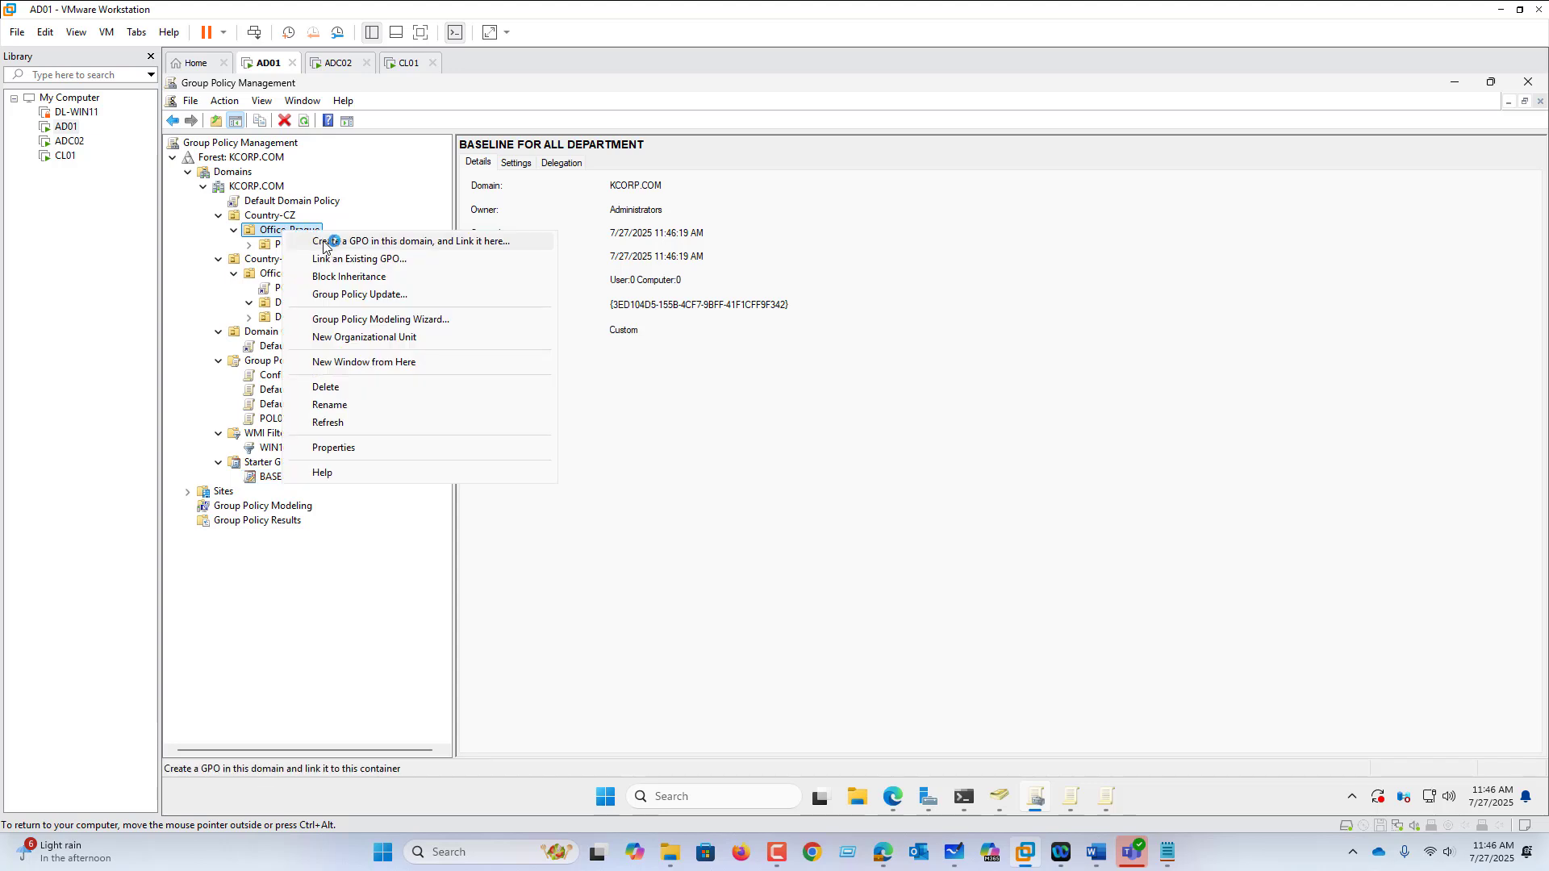
{"action": "left_click", "coordinate": [344, 242]}
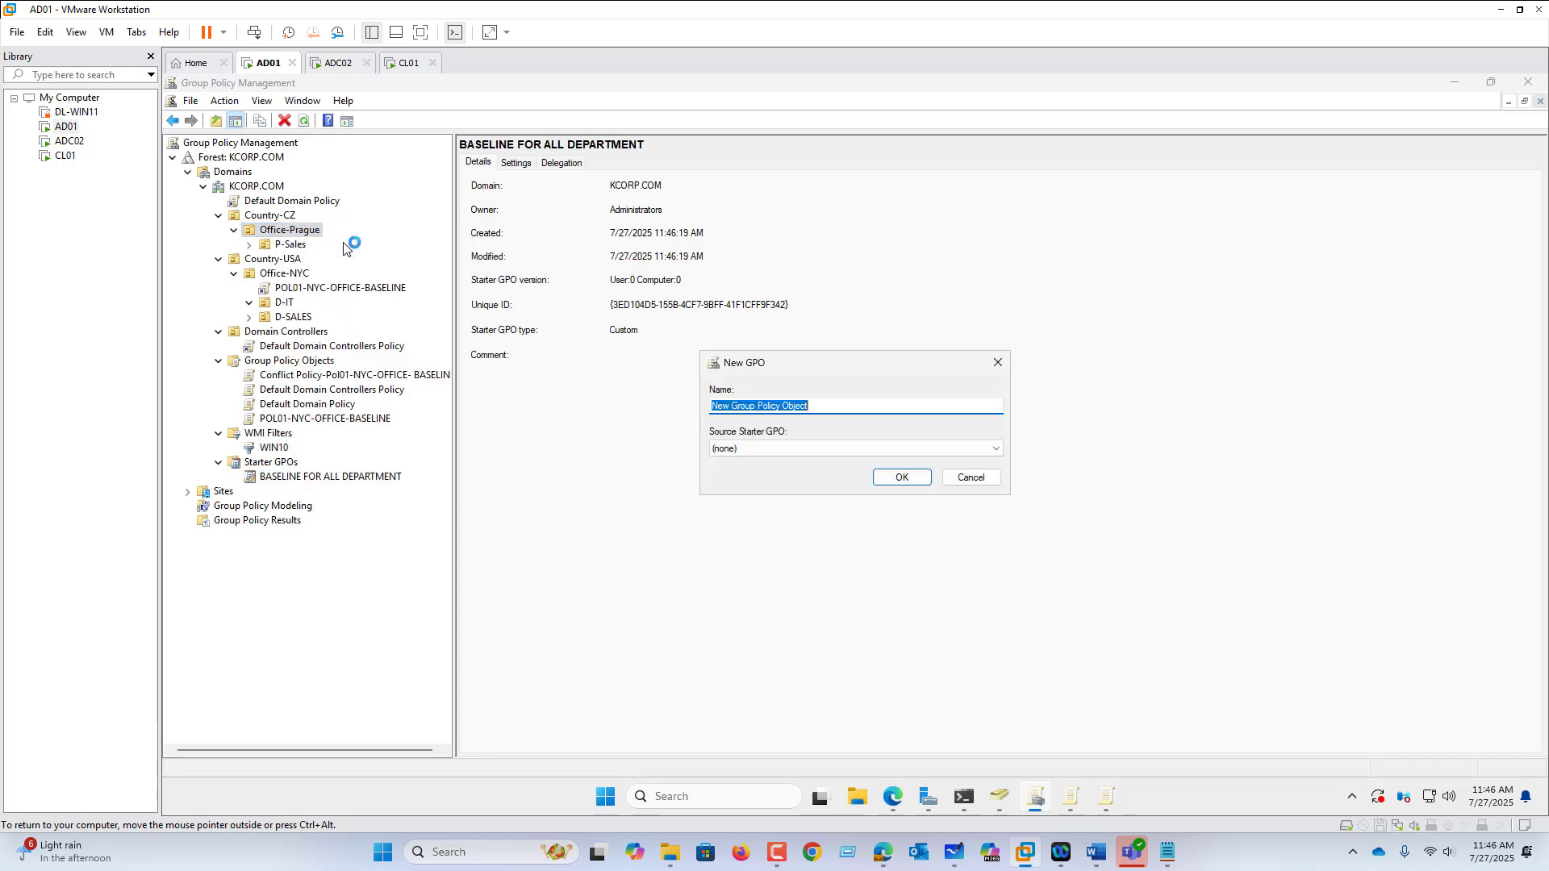
{"action": "type", "text": "POL02-PRAGUE"}
{"action": "left_click", "coordinate": [788, 448]}
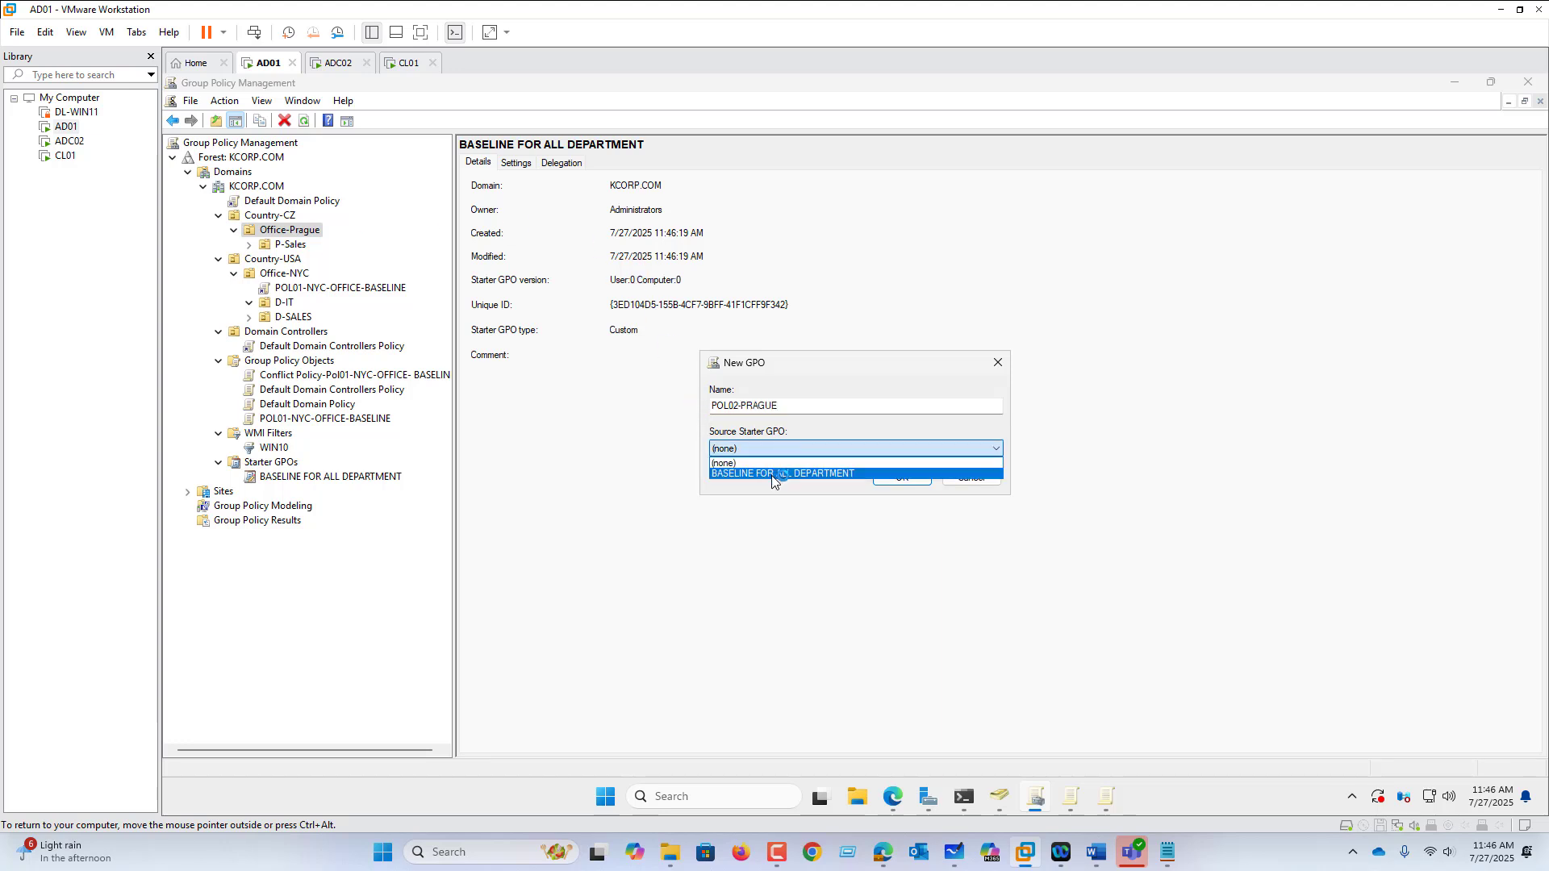
{"action": "left_click", "coordinate": [772, 475]}
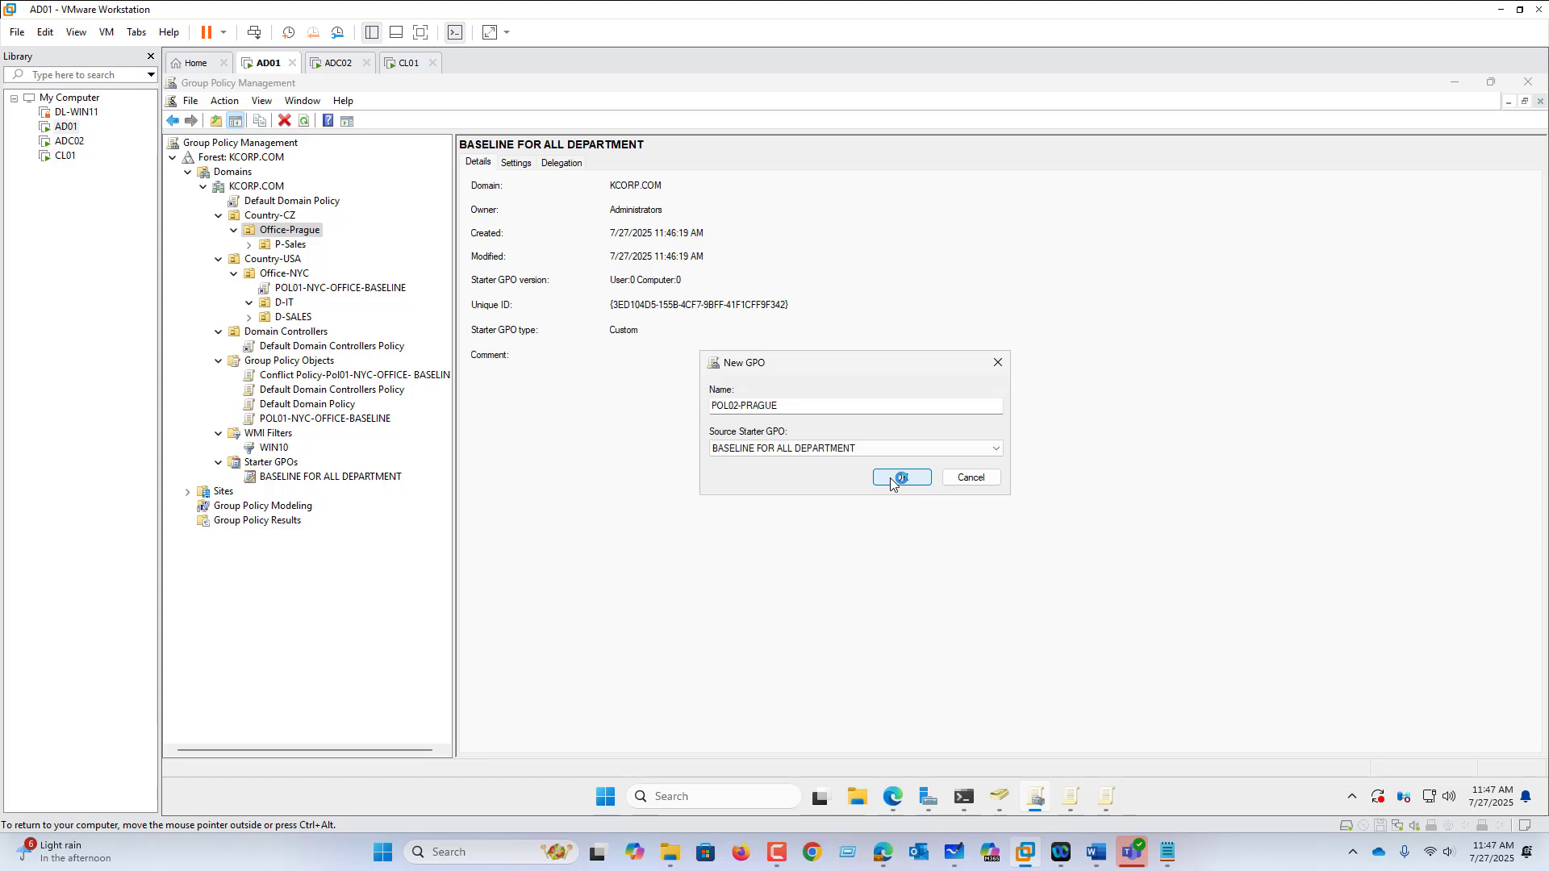
{"action": "left_click", "coordinate": [891, 479]}
{"action": "left_click", "coordinate": [325, 249]}
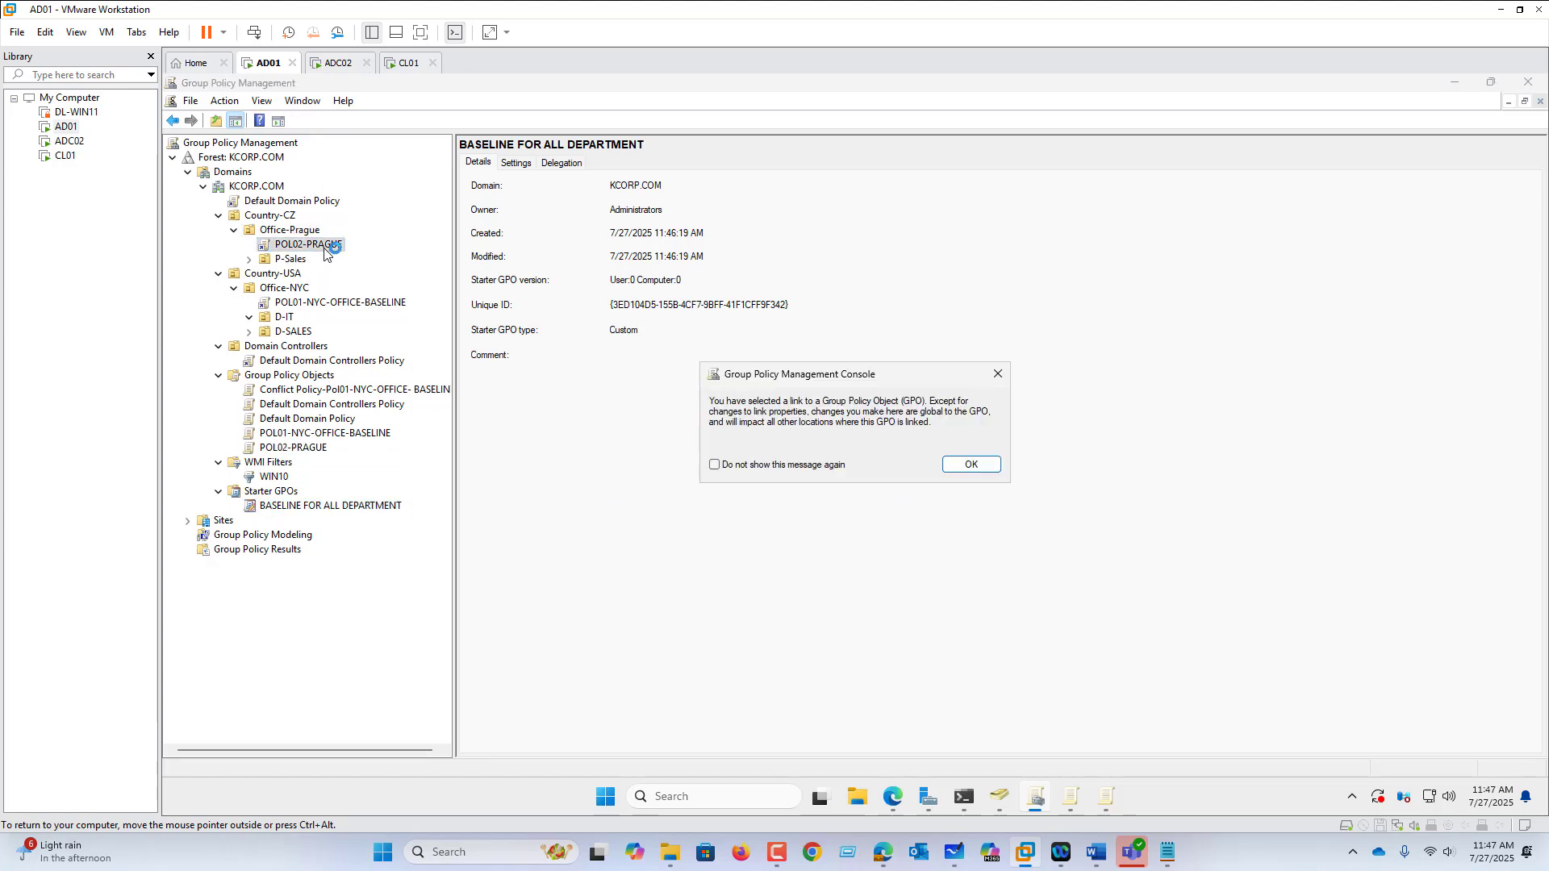
{"action": "left_click", "coordinate": [974, 463]}
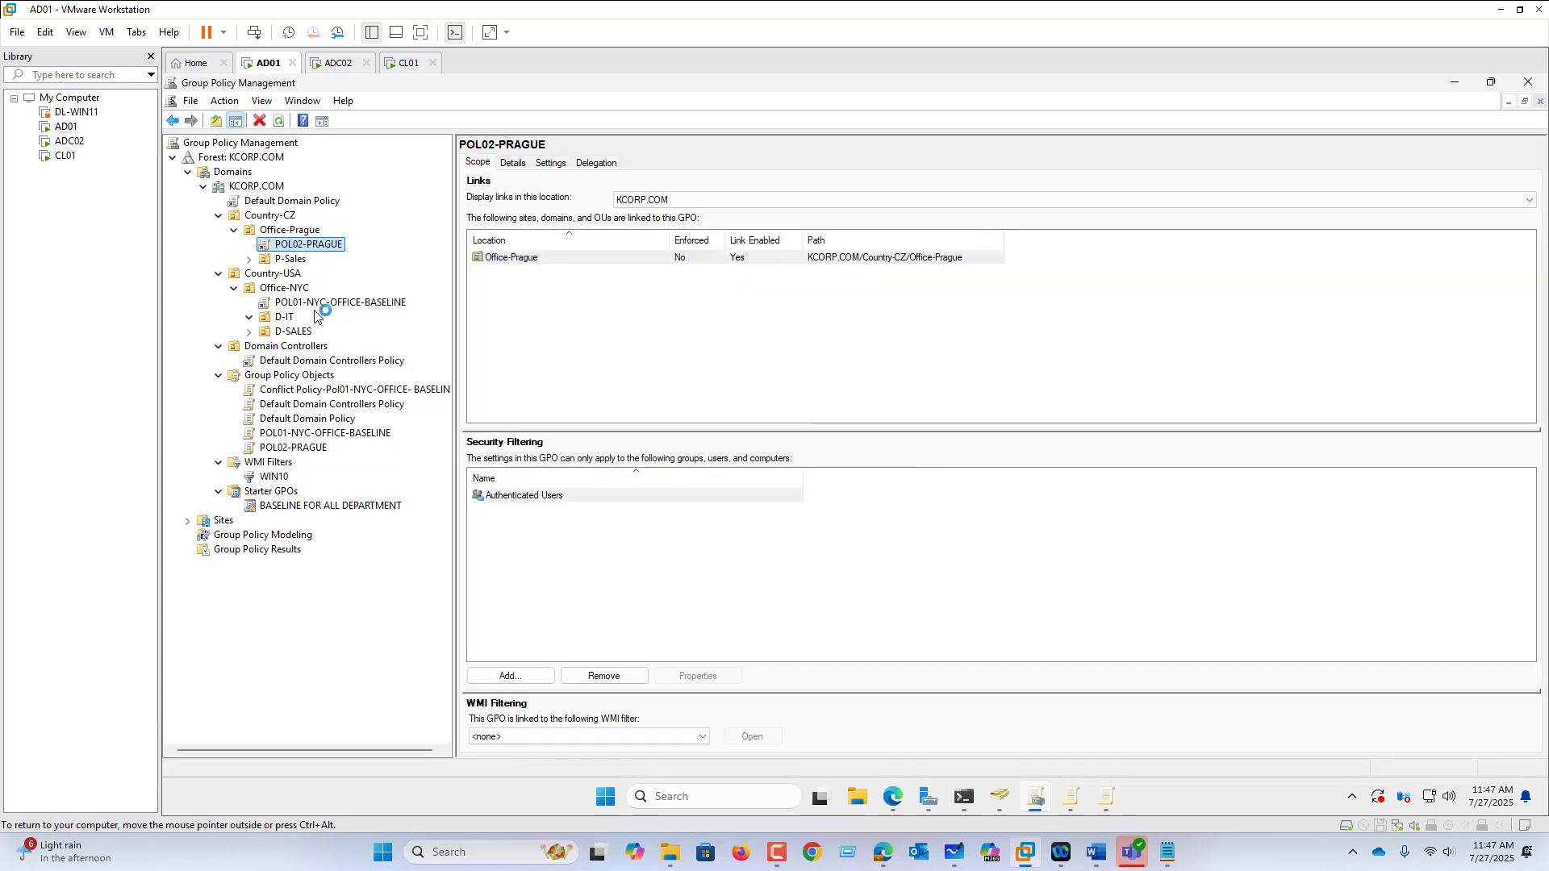
{"action": "right_click", "coordinate": [315, 249]}
Step: Open POL02-PRAGUE in the editor, browse User Configuration's Control Panel policies, then close it
{"action": "left_click", "coordinate": [345, 252]}
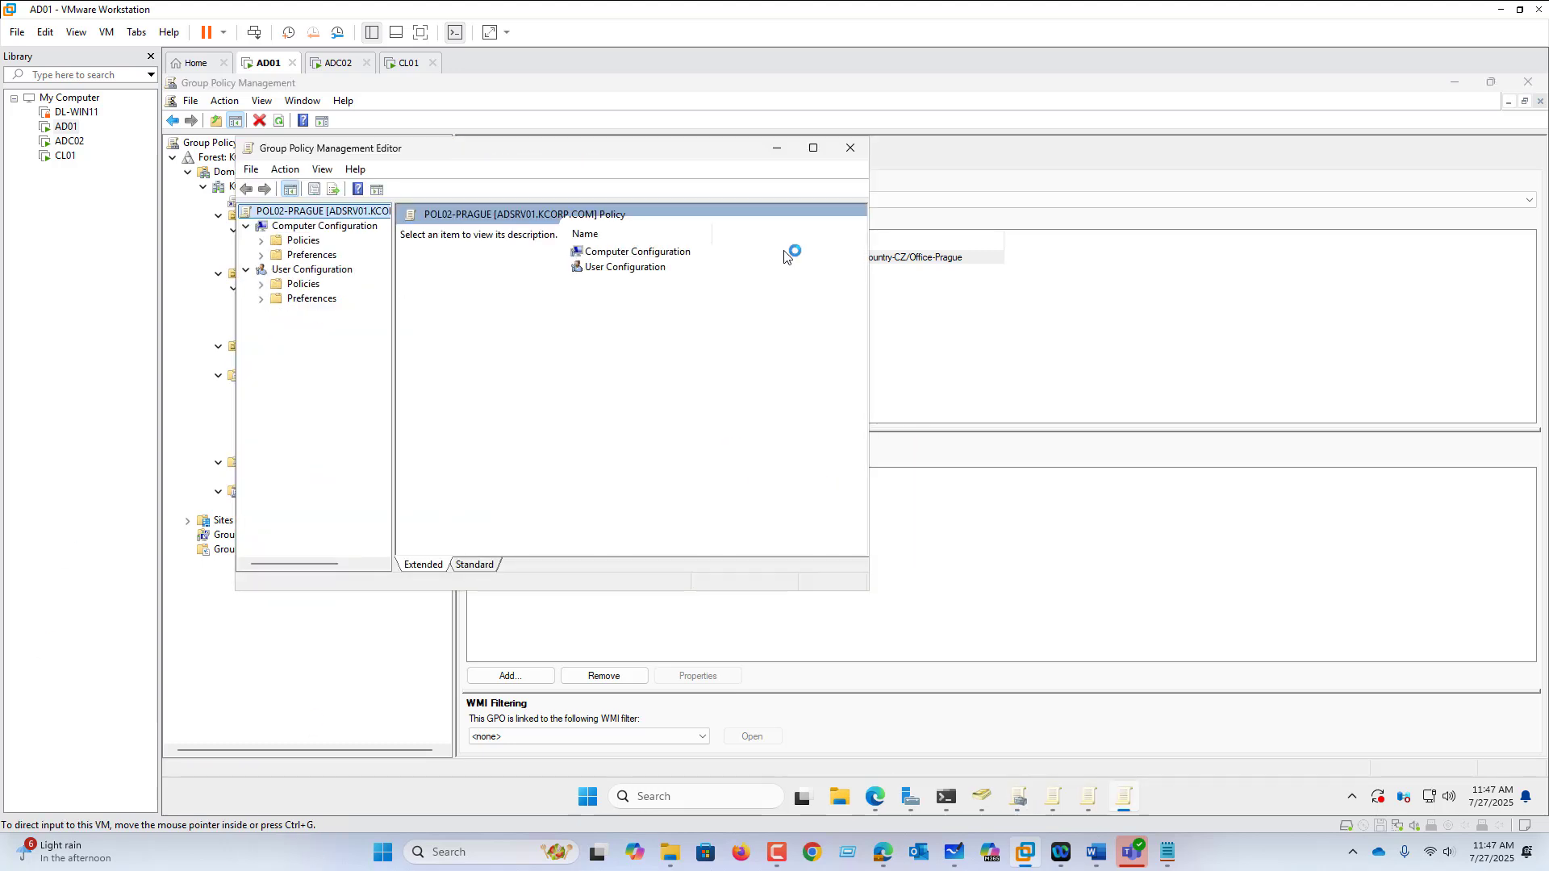
{"action": "left_click", "coordinate": [813, 150]}
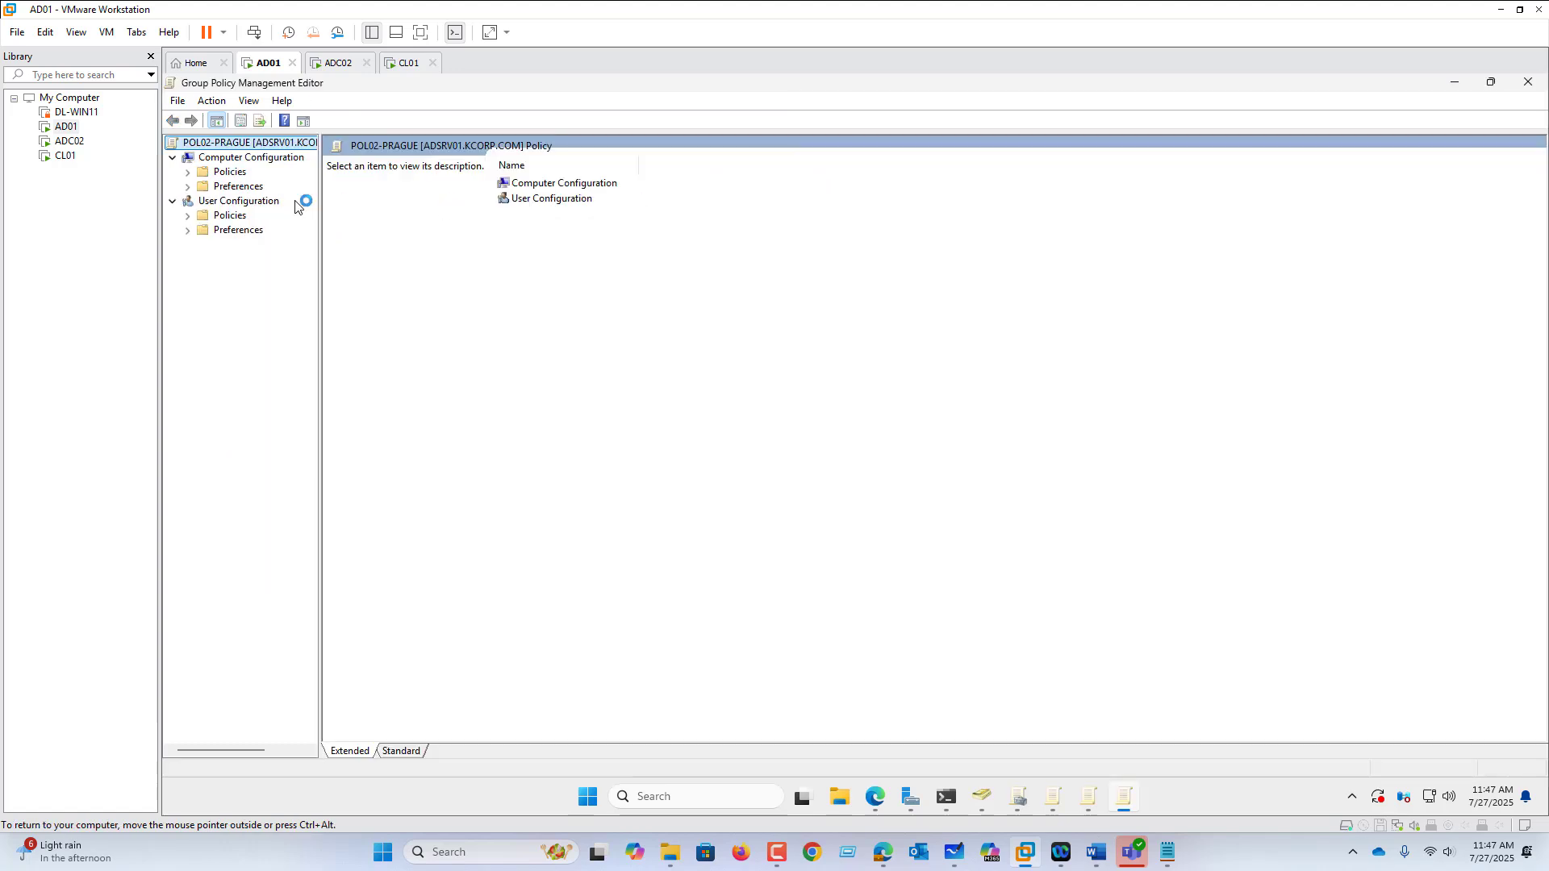
{"action": "left_click", "coordinate": [187, 215]}
{"action": "left_click", "coordinate": [203, 259]}
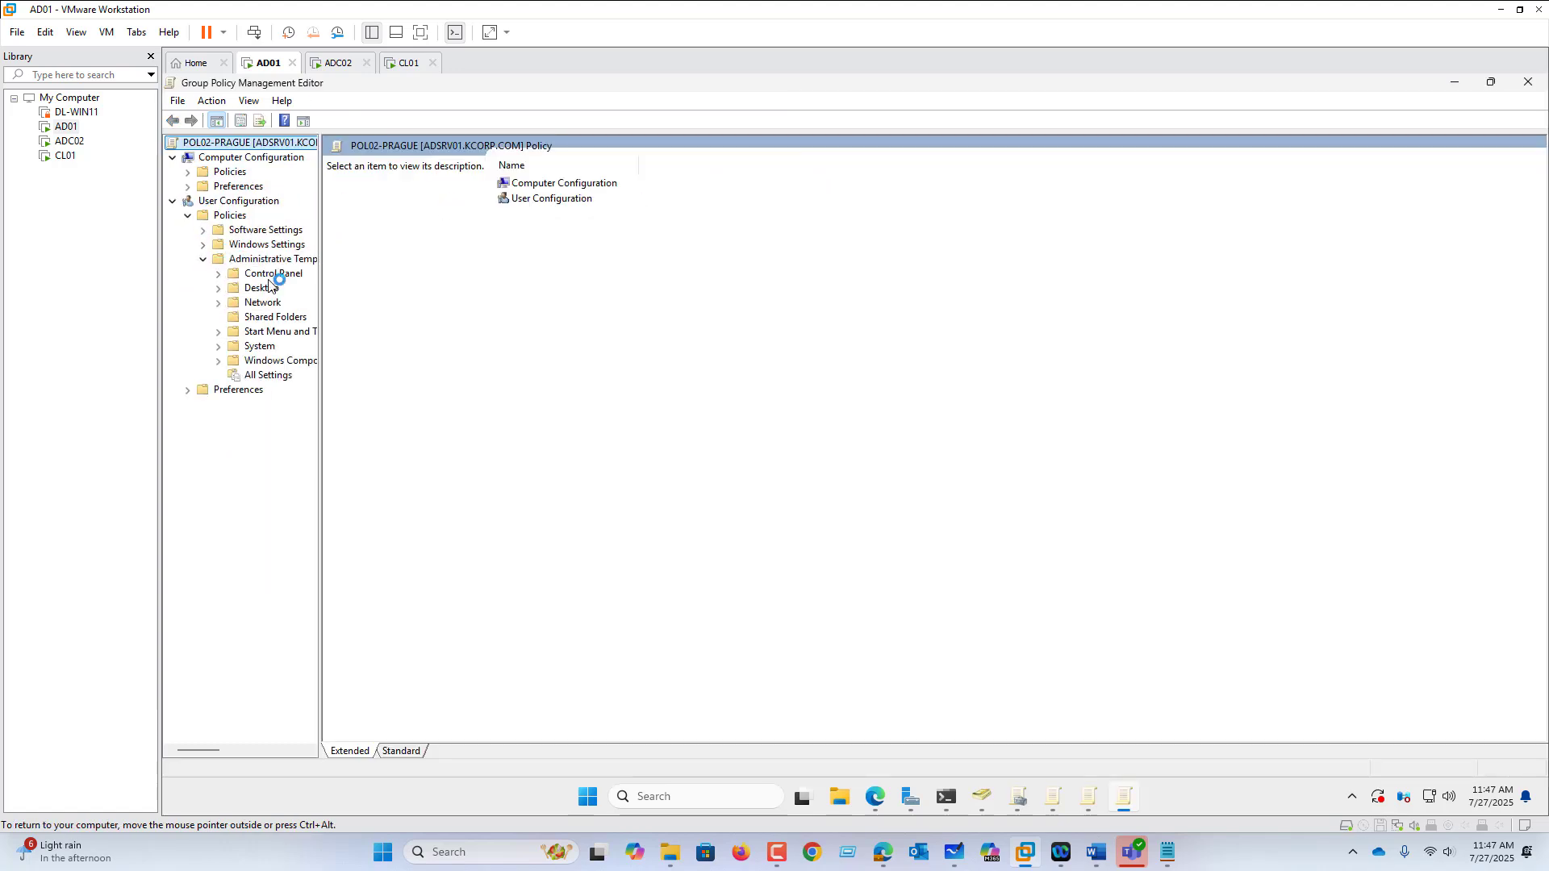
{"action": "left_click", "coordinate": [279, 274]}
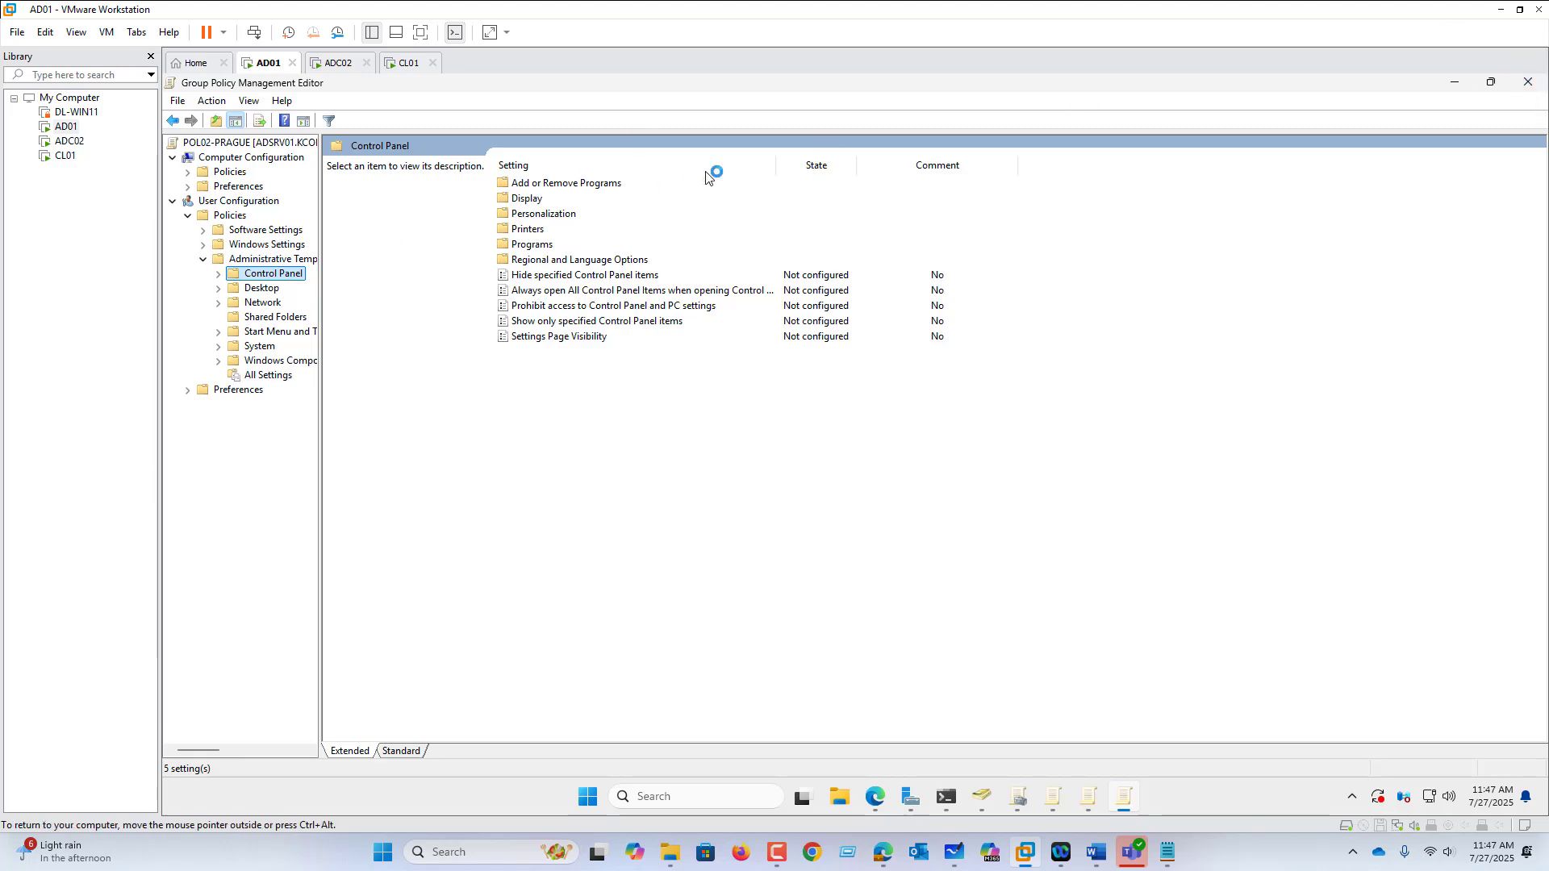
{"action": "left_click", "coordinate": [1534, 89]}
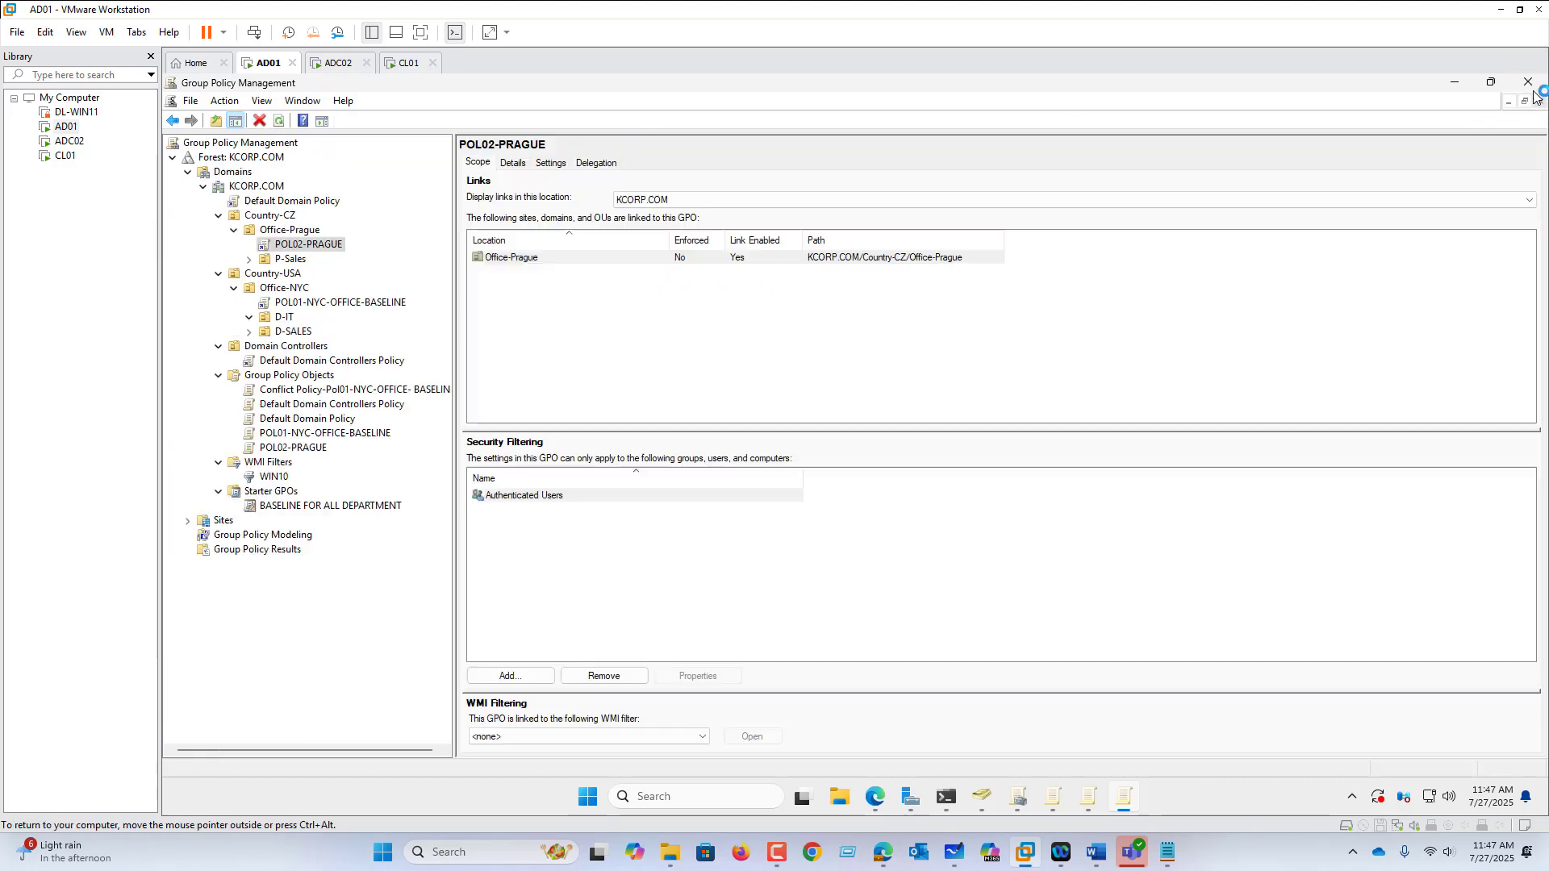
Step: Check the Settings report shows Allow Online Tips Disabled and Enable disk quotas Enabled
{"action": "left_click", "coordinate": [564, 168]}
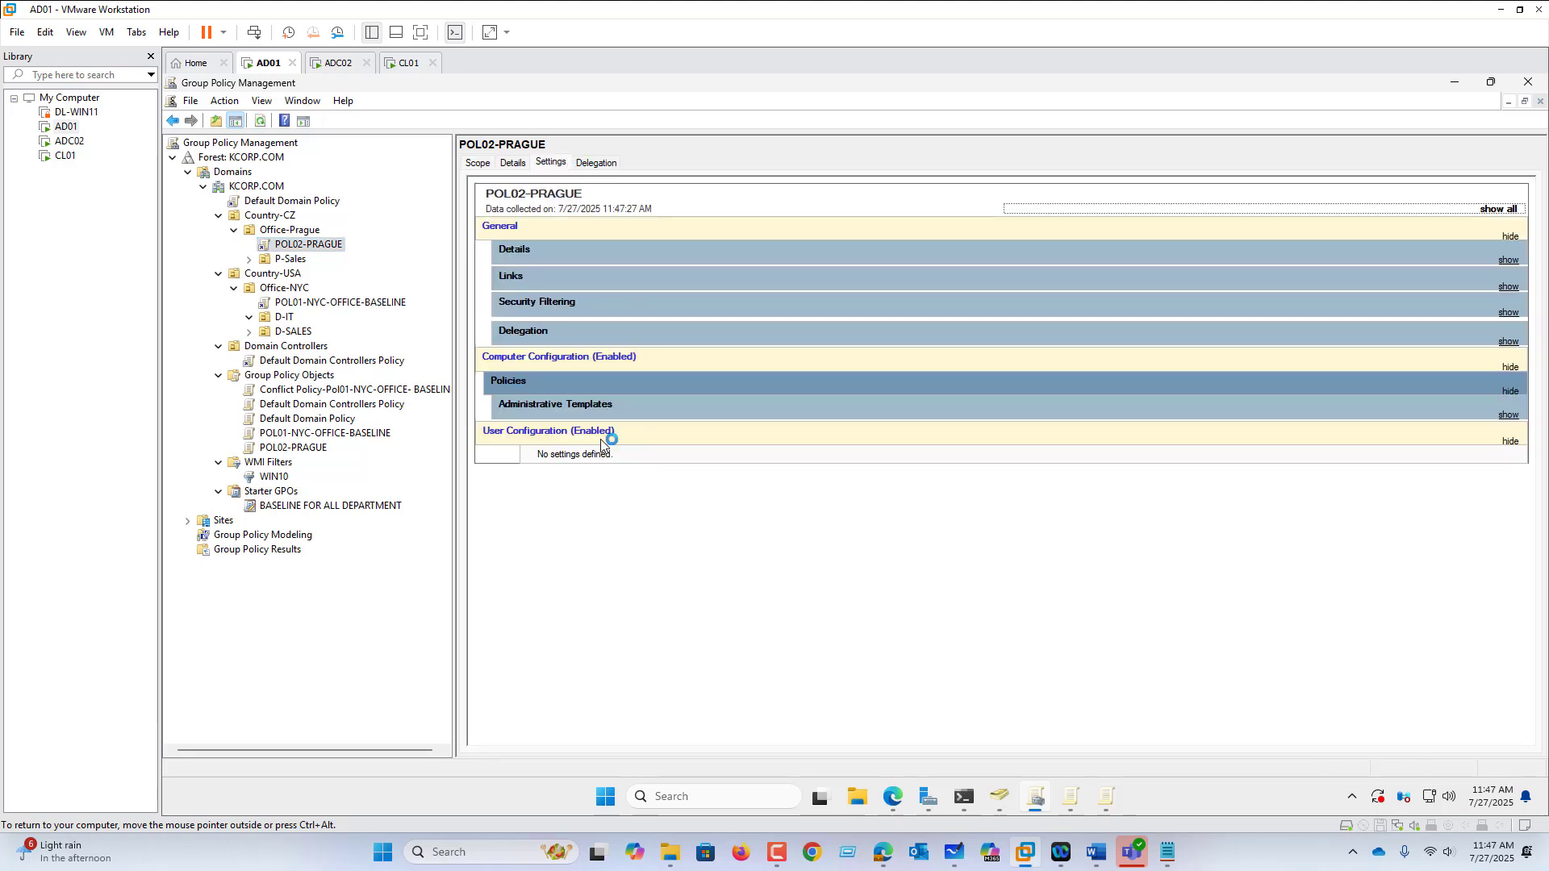
{"action": "left_click", "coordinate": [581, 415]}
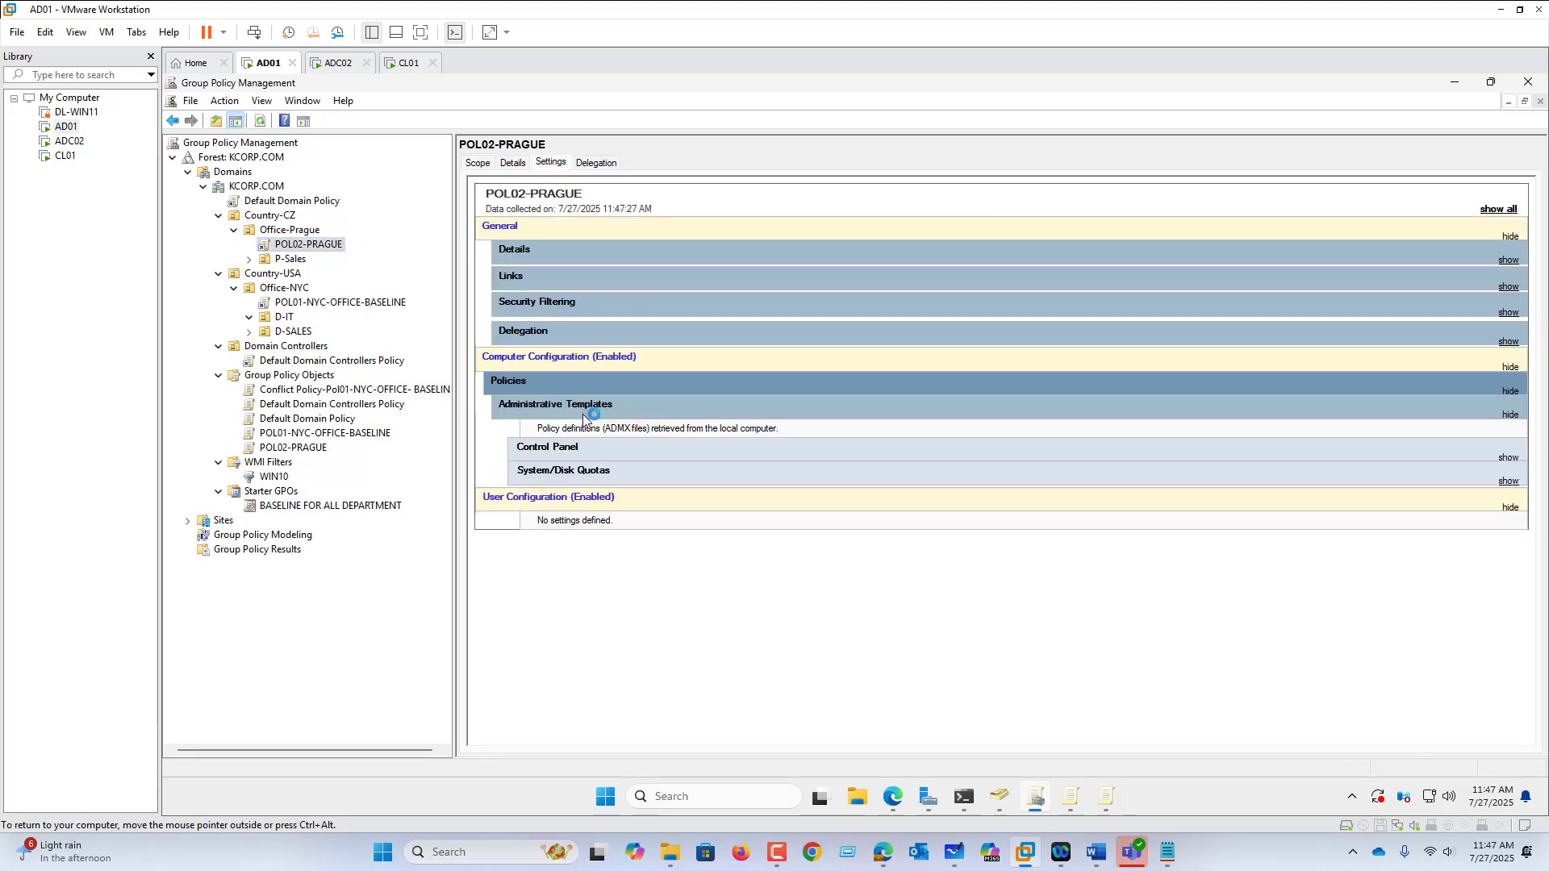
{"action": "left_click", "coordinate": [567, 452]}
{"action": "left_click", "coordinate": [564, 517]}
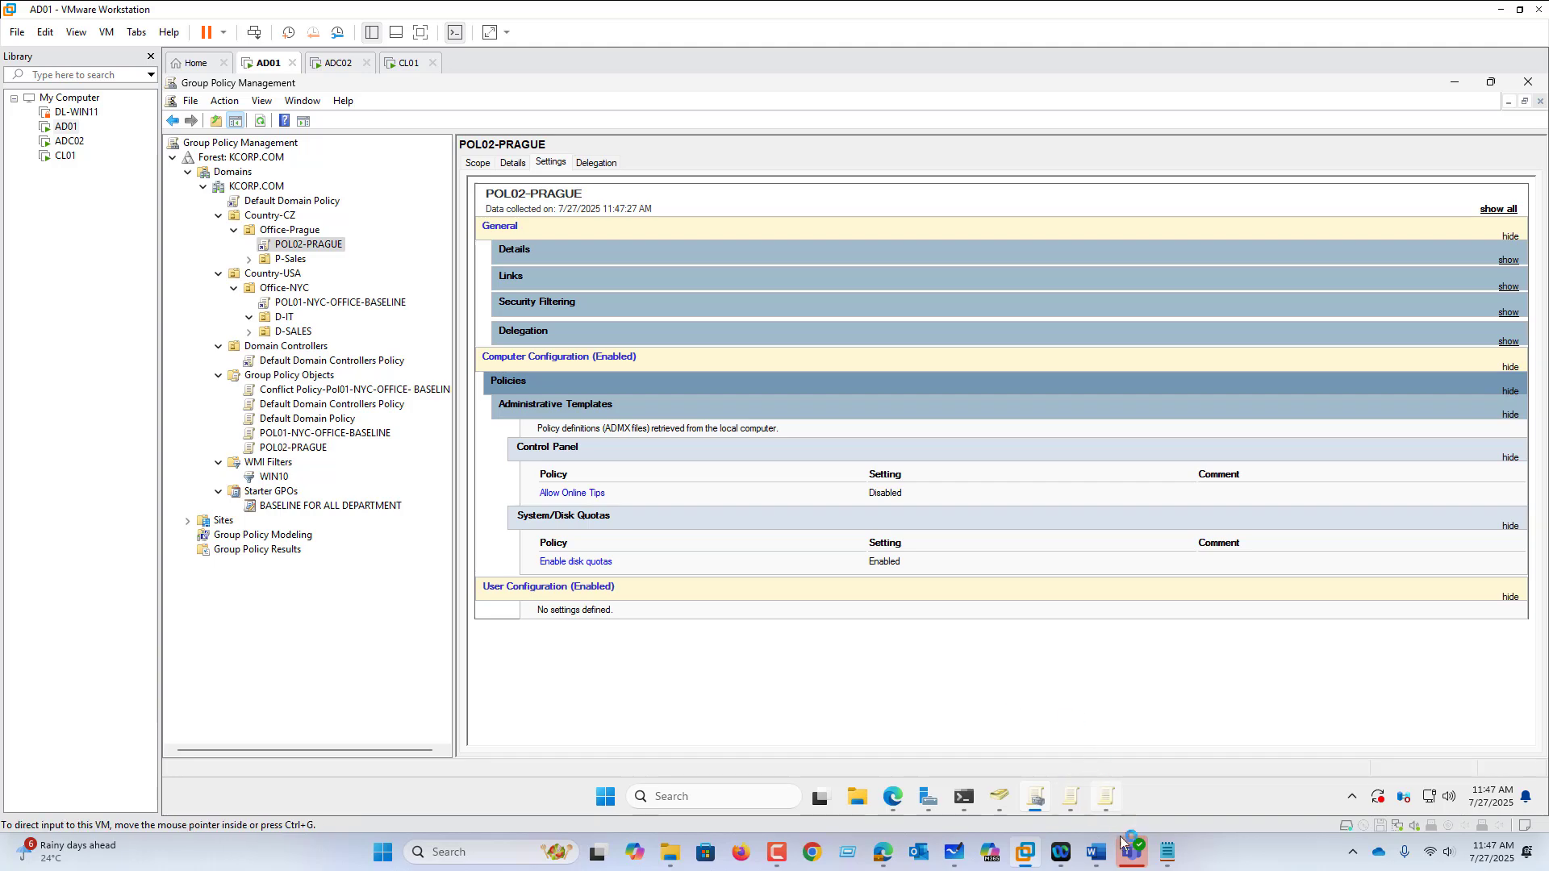
Step: In the Word episode list, change EP08 to EP07 for the additional domain controller line
{"action": "left_click", "coordinate": [1104, 862]}
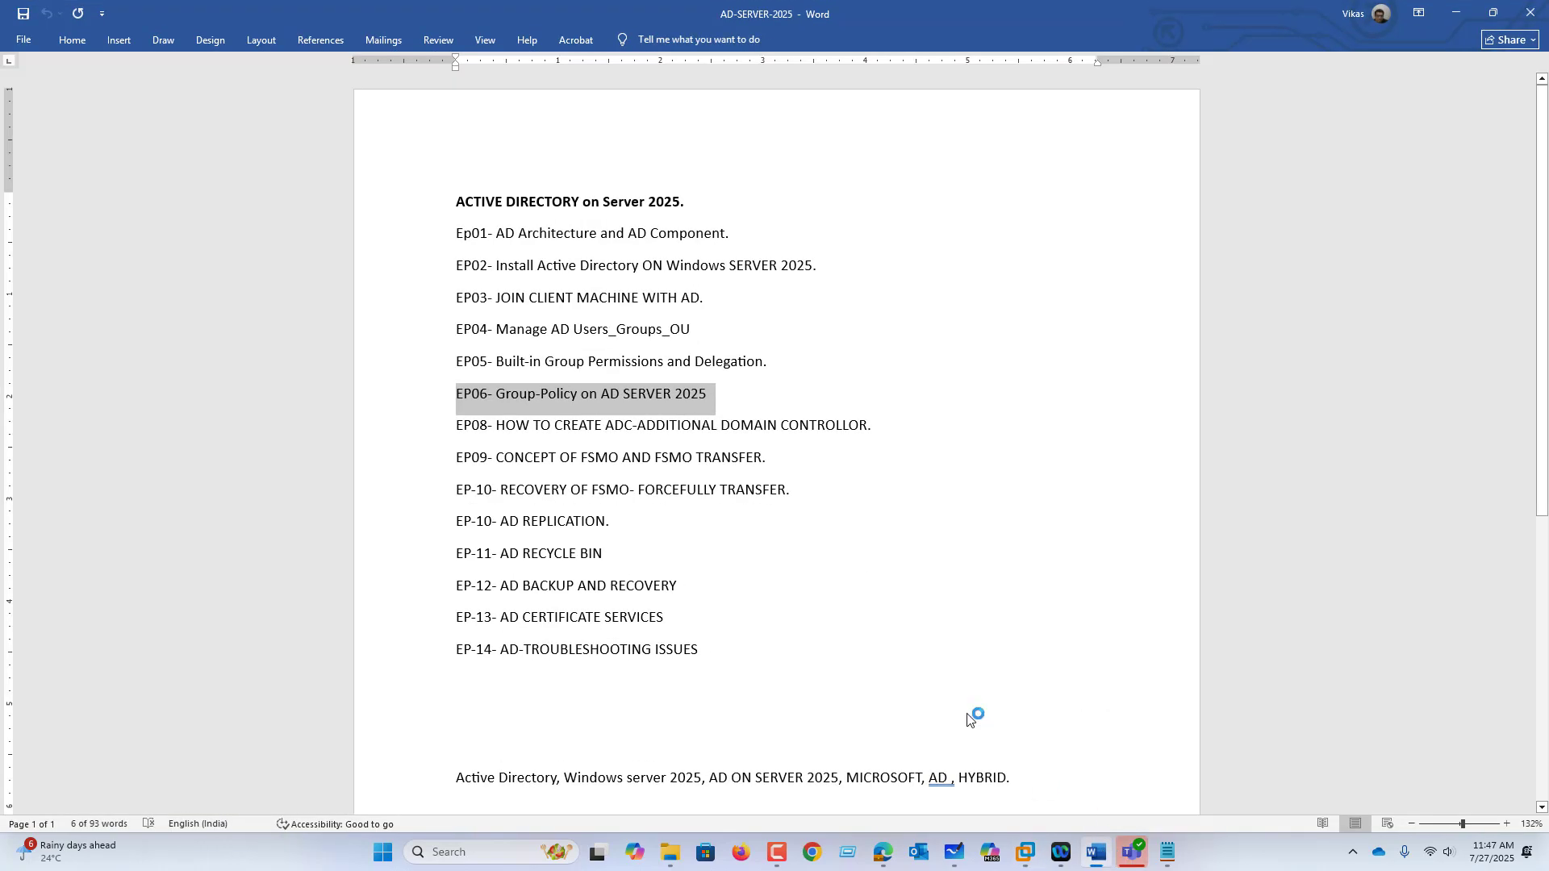
{"action": "left_click", "coordinate": [919, 667]}
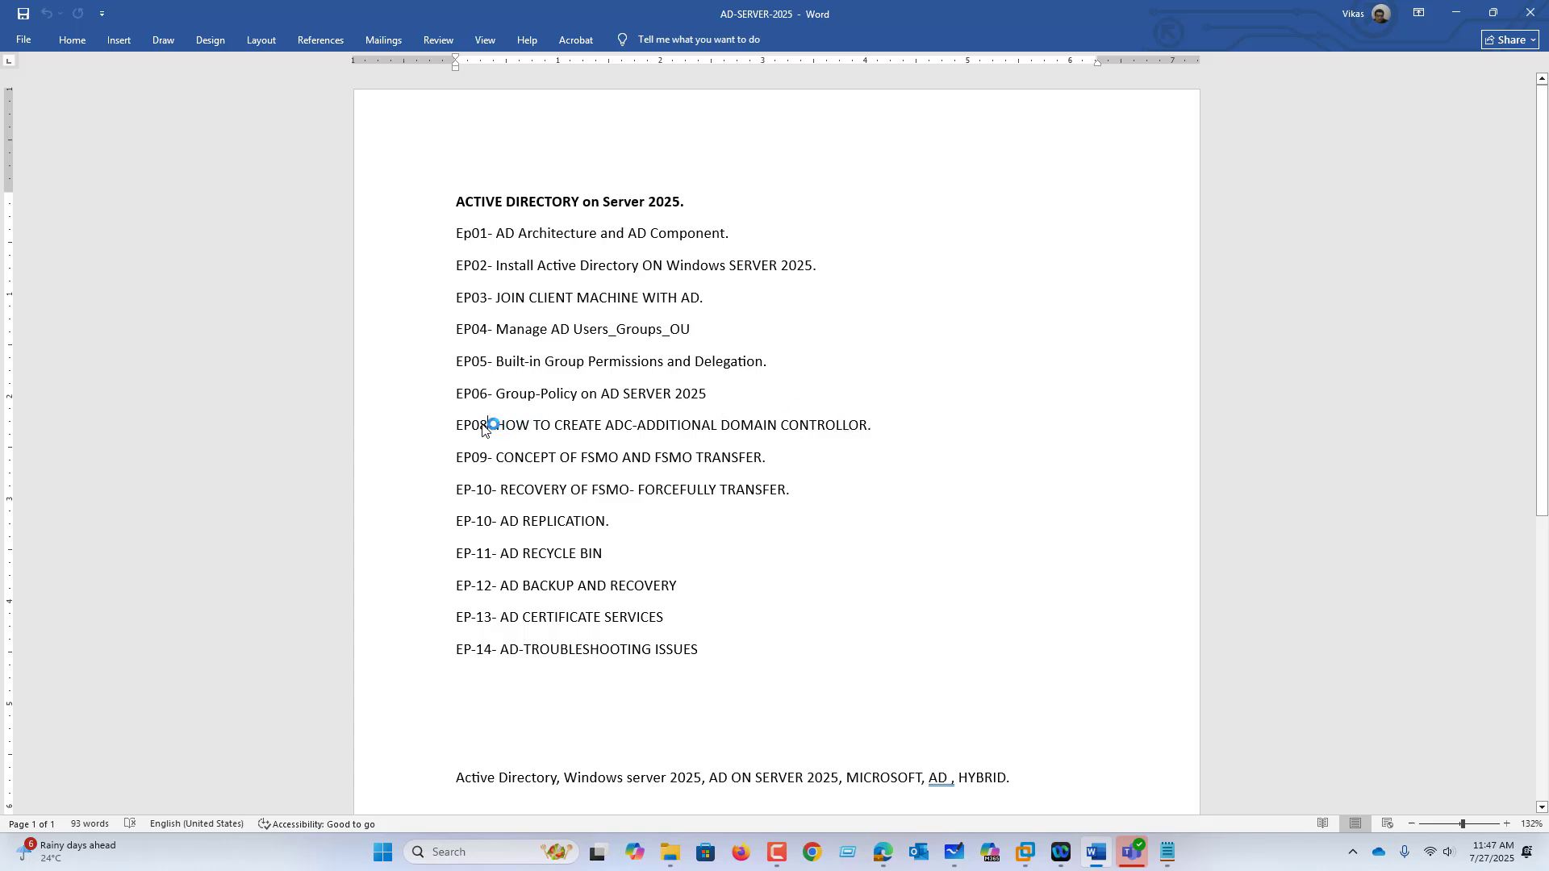
{"action": "left_click_drag", "start_coordinate": [487, 425], "coordinate": [479, 425]}
{"action": "type", "text": "7"}
{"action": "left_click", "coordinate": [435, 427]}
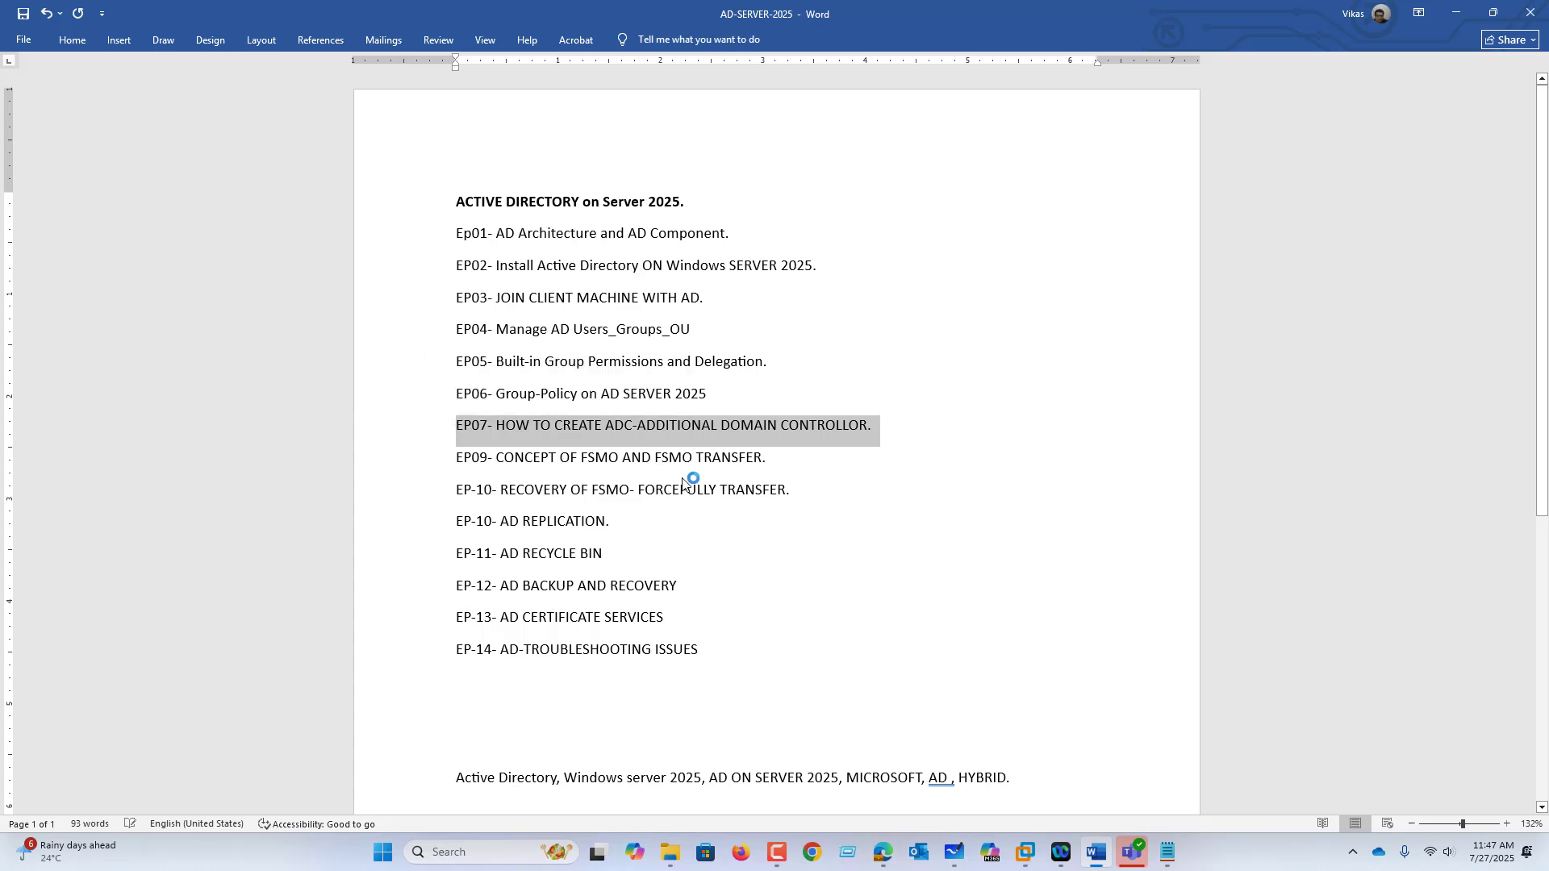